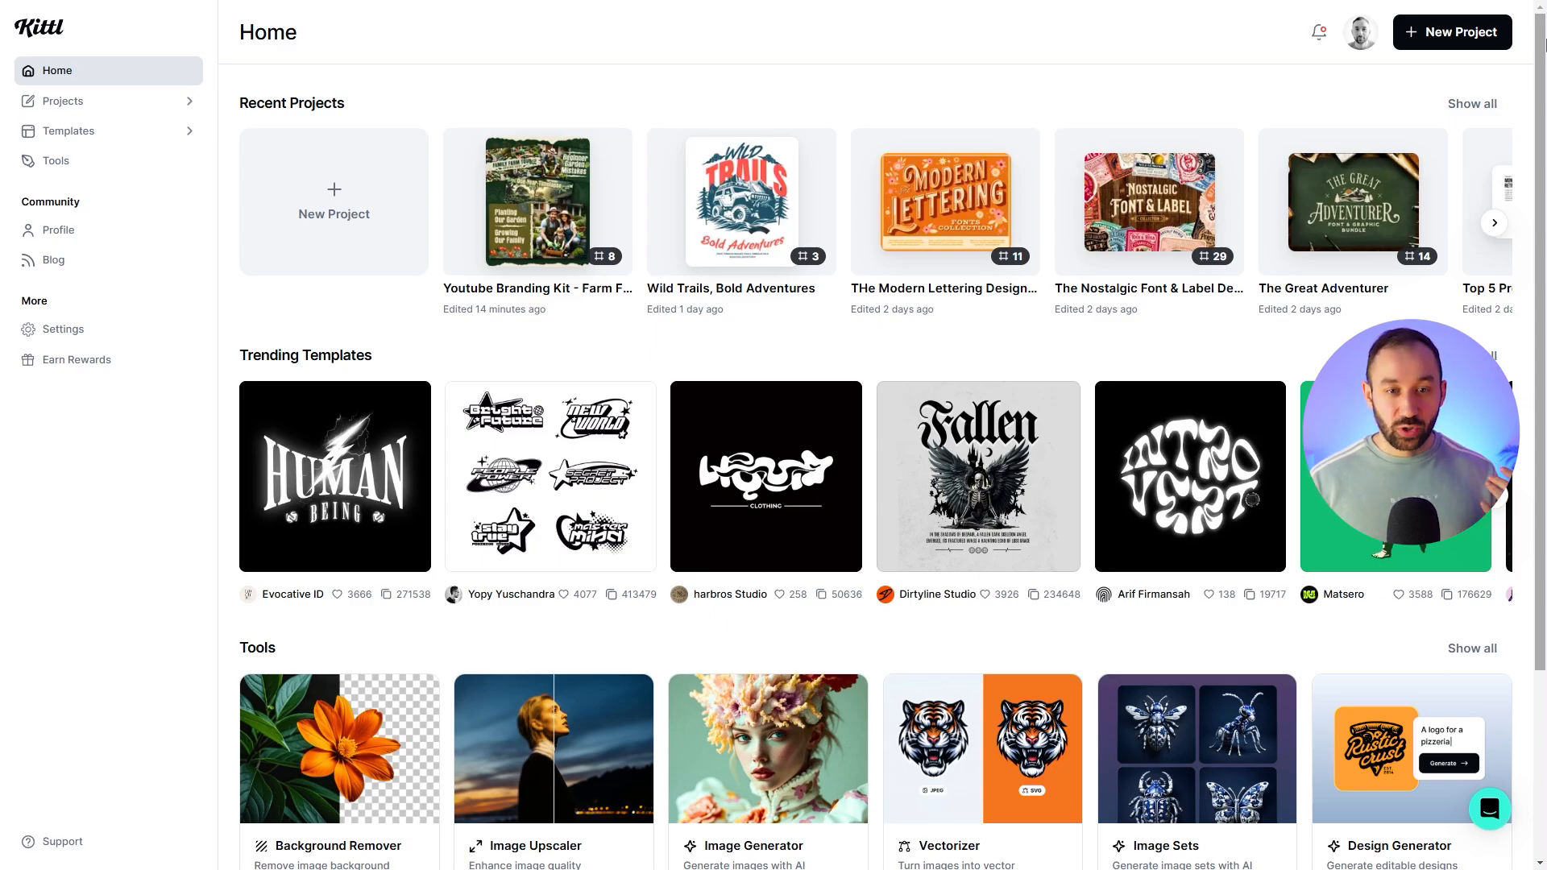
Step: Look over the recent projects, trending templates and tools on the home page
click(1482, 30)
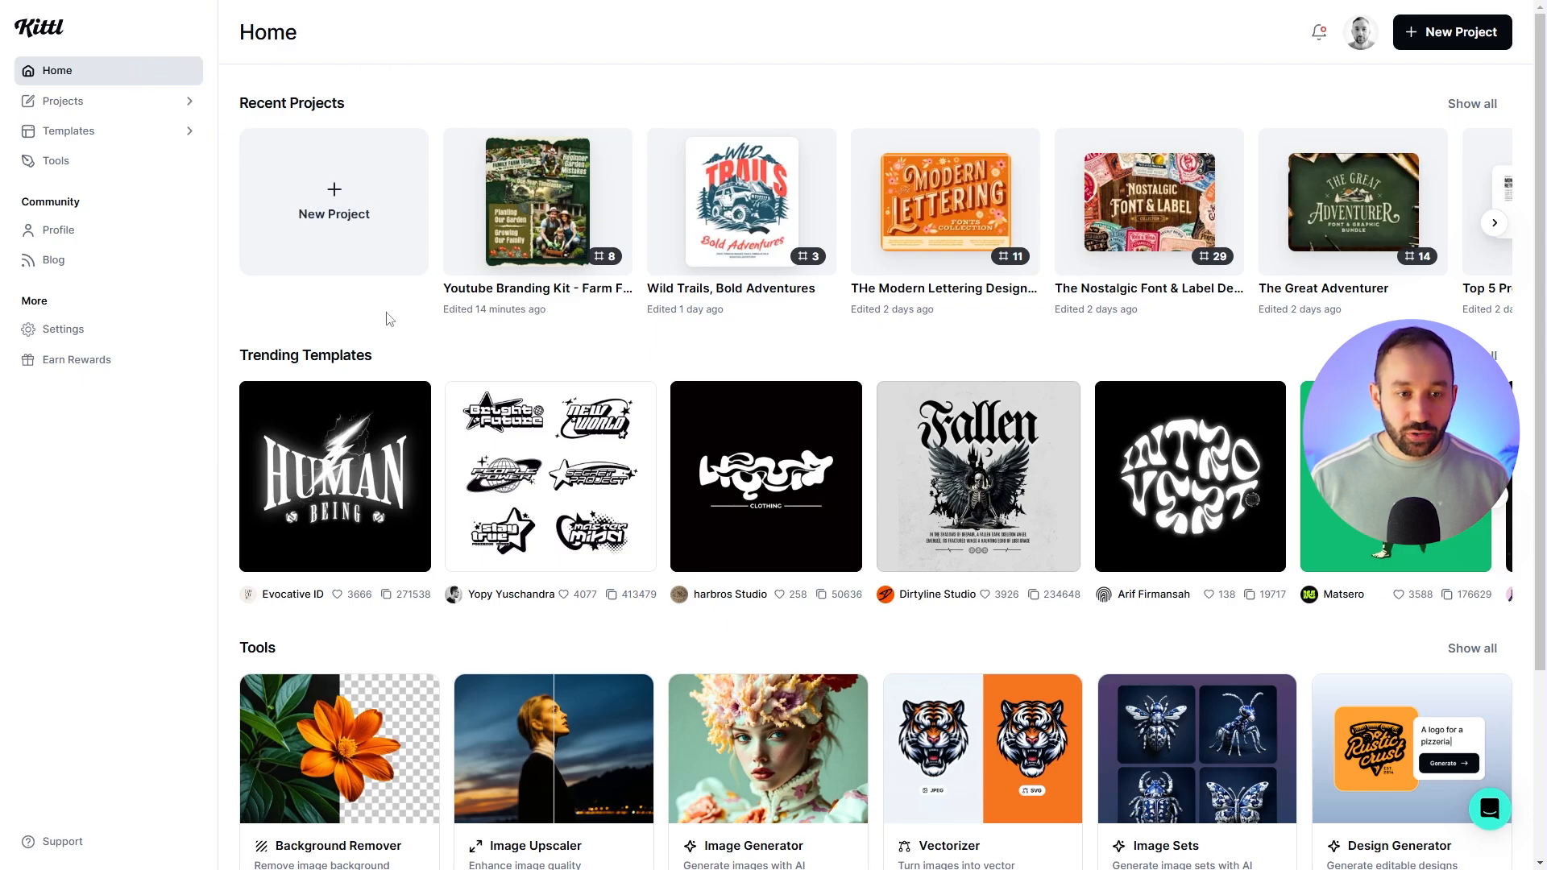
scroll(403, 360, down, 2)
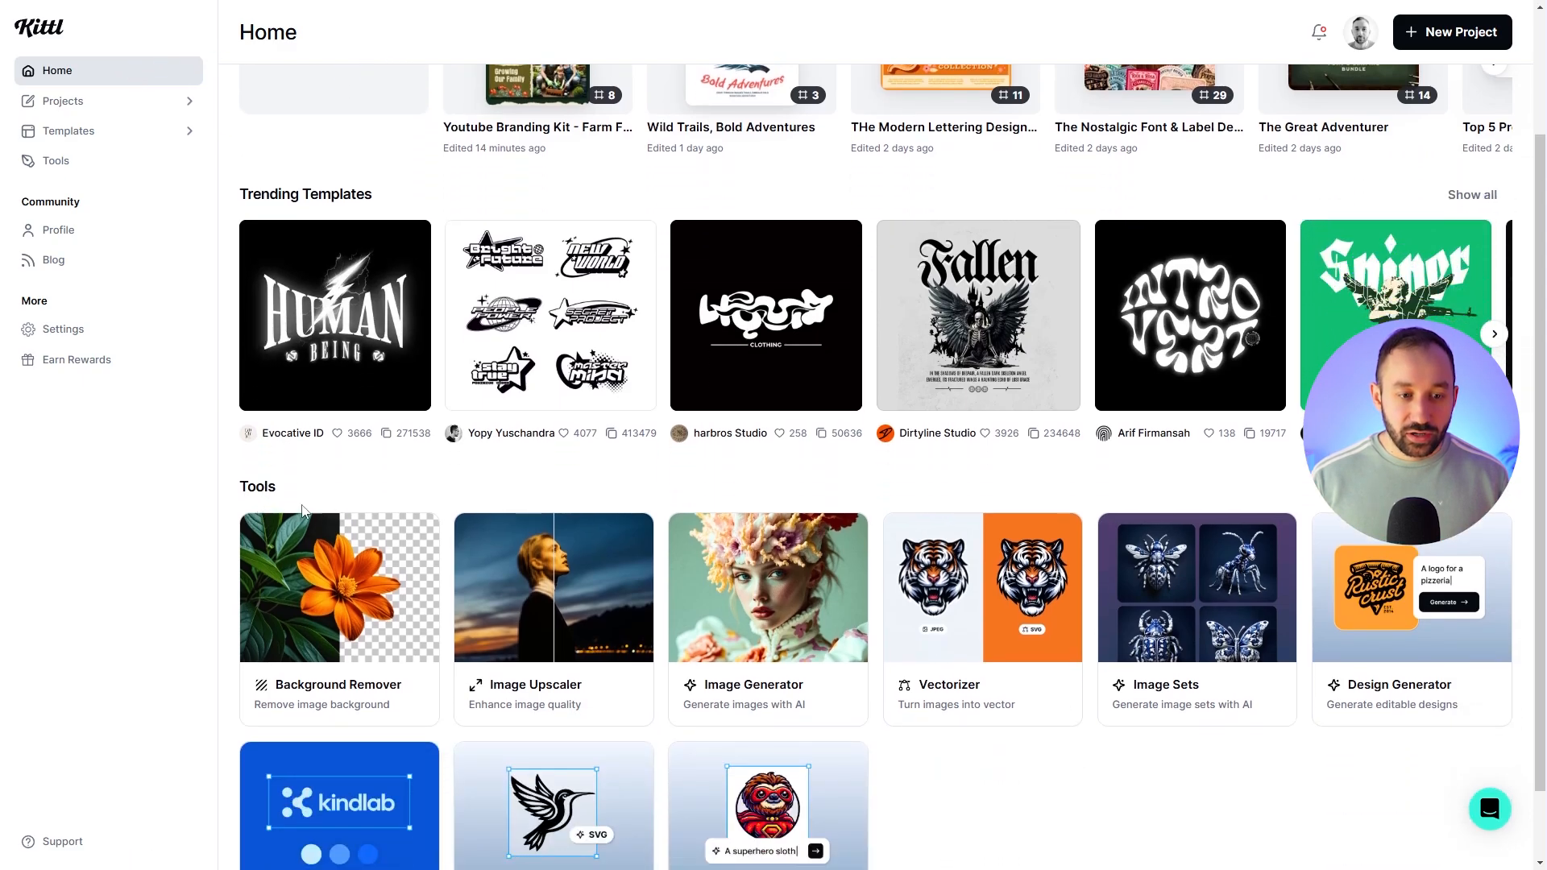
scroll(152, 630, down, 1)
scroll(207, 766, up, 3)
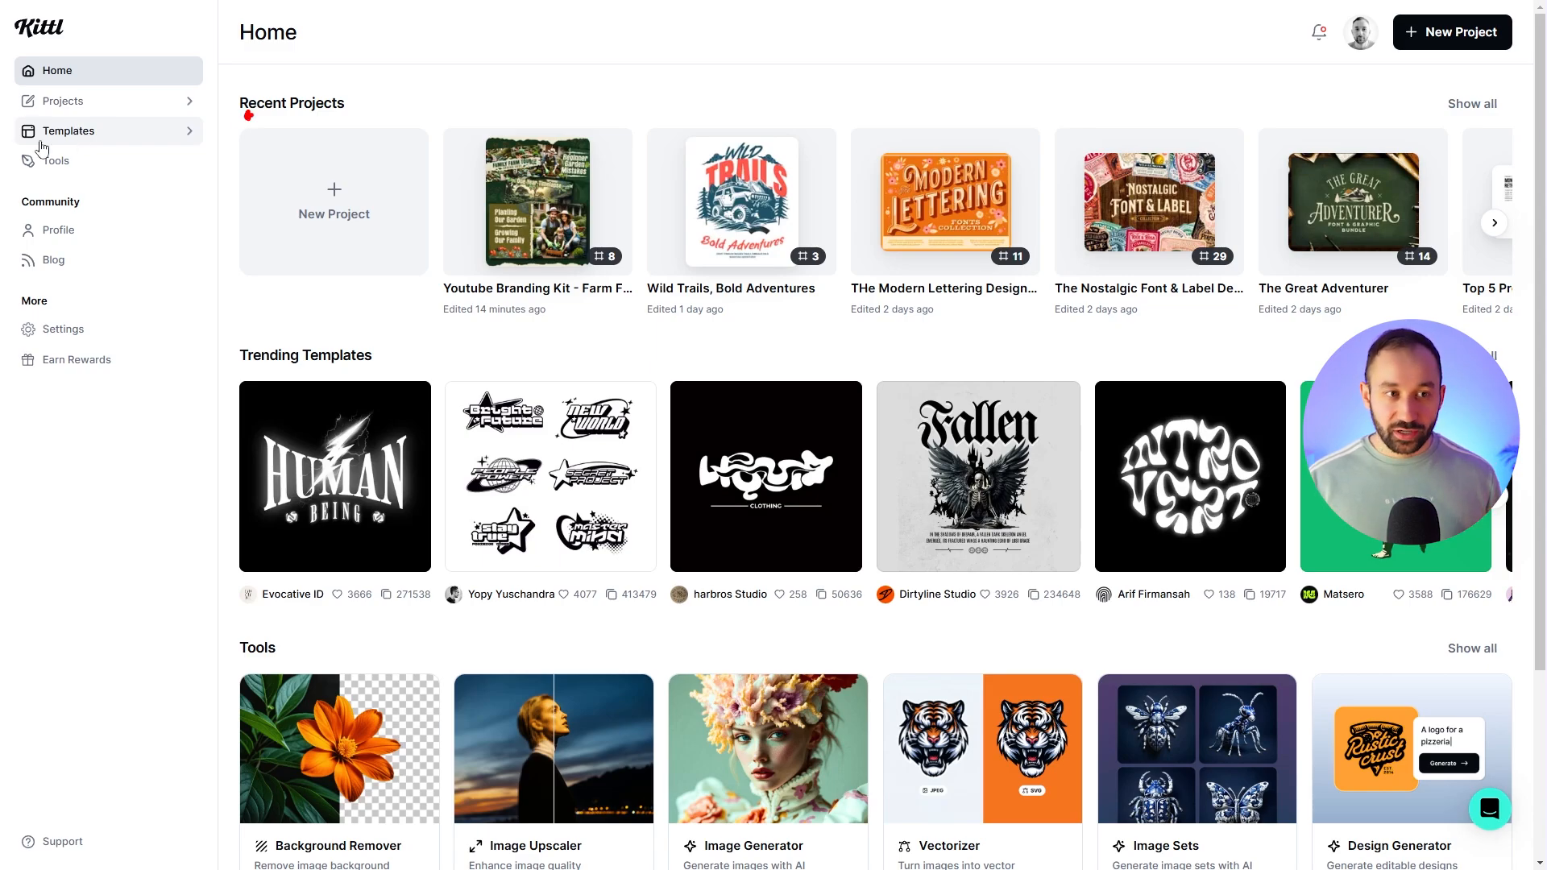
Step: Open the template library and browse the T-Shirts category
click(71, 132)
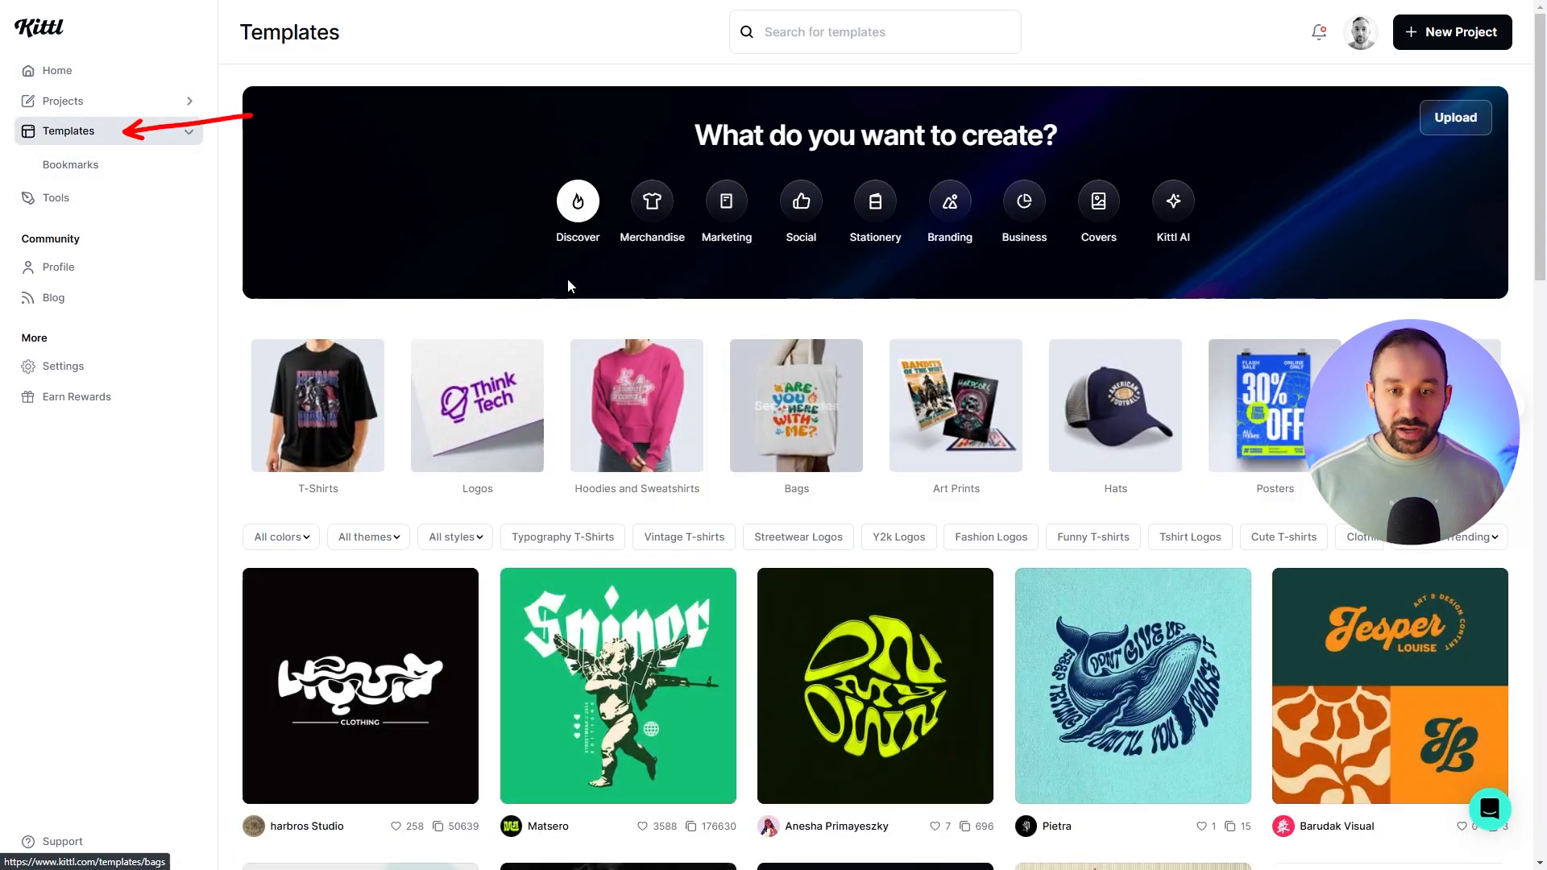
scroll(725, 362, down, 3)
scroll(886, 443, up, 3)
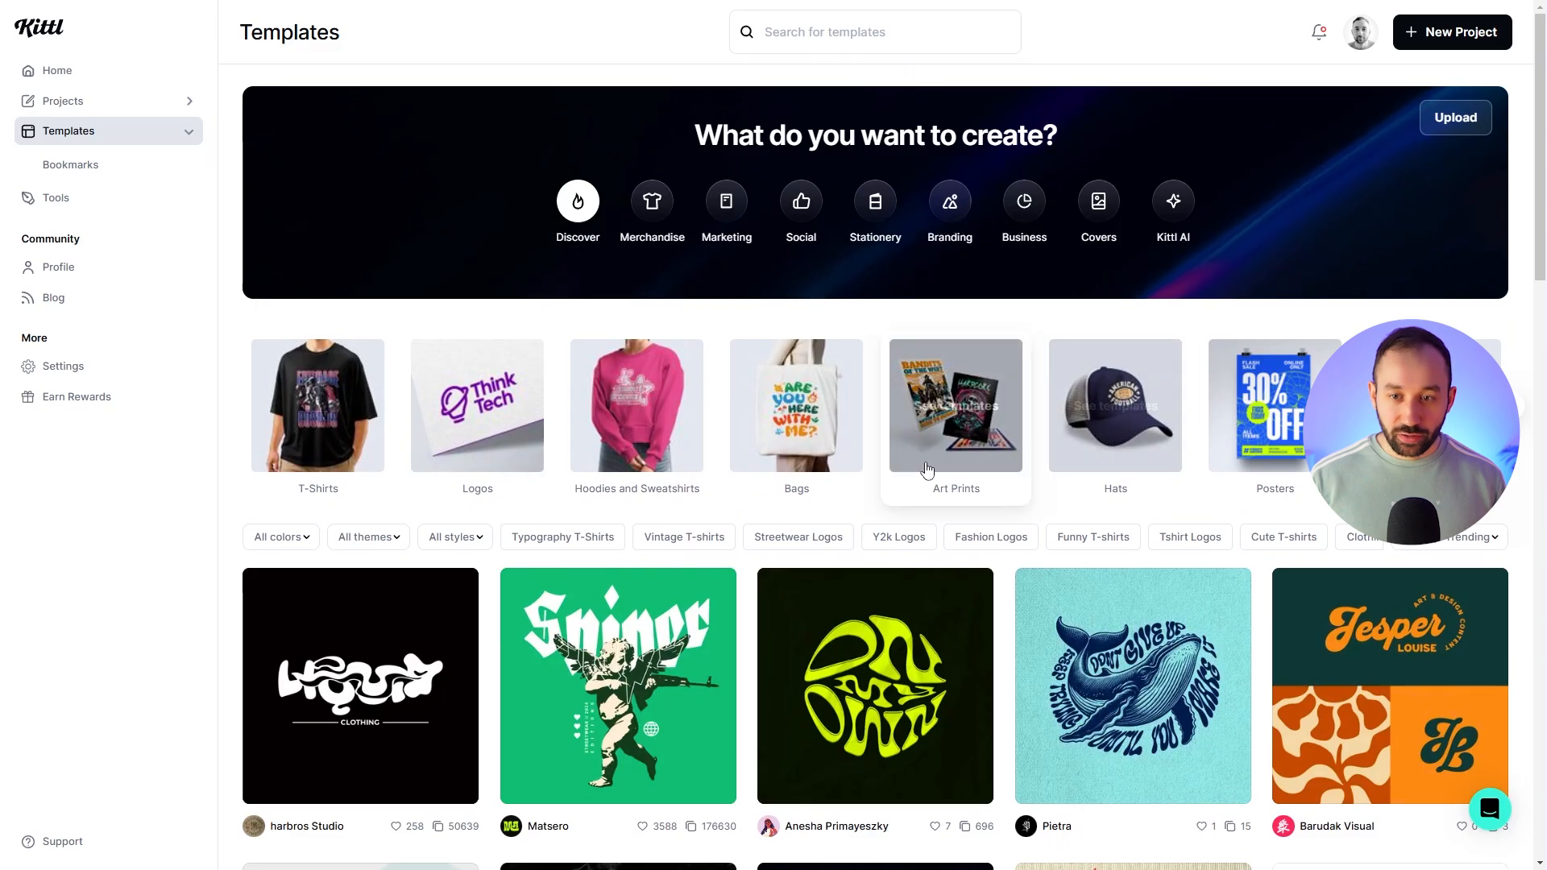
click(318, 463)
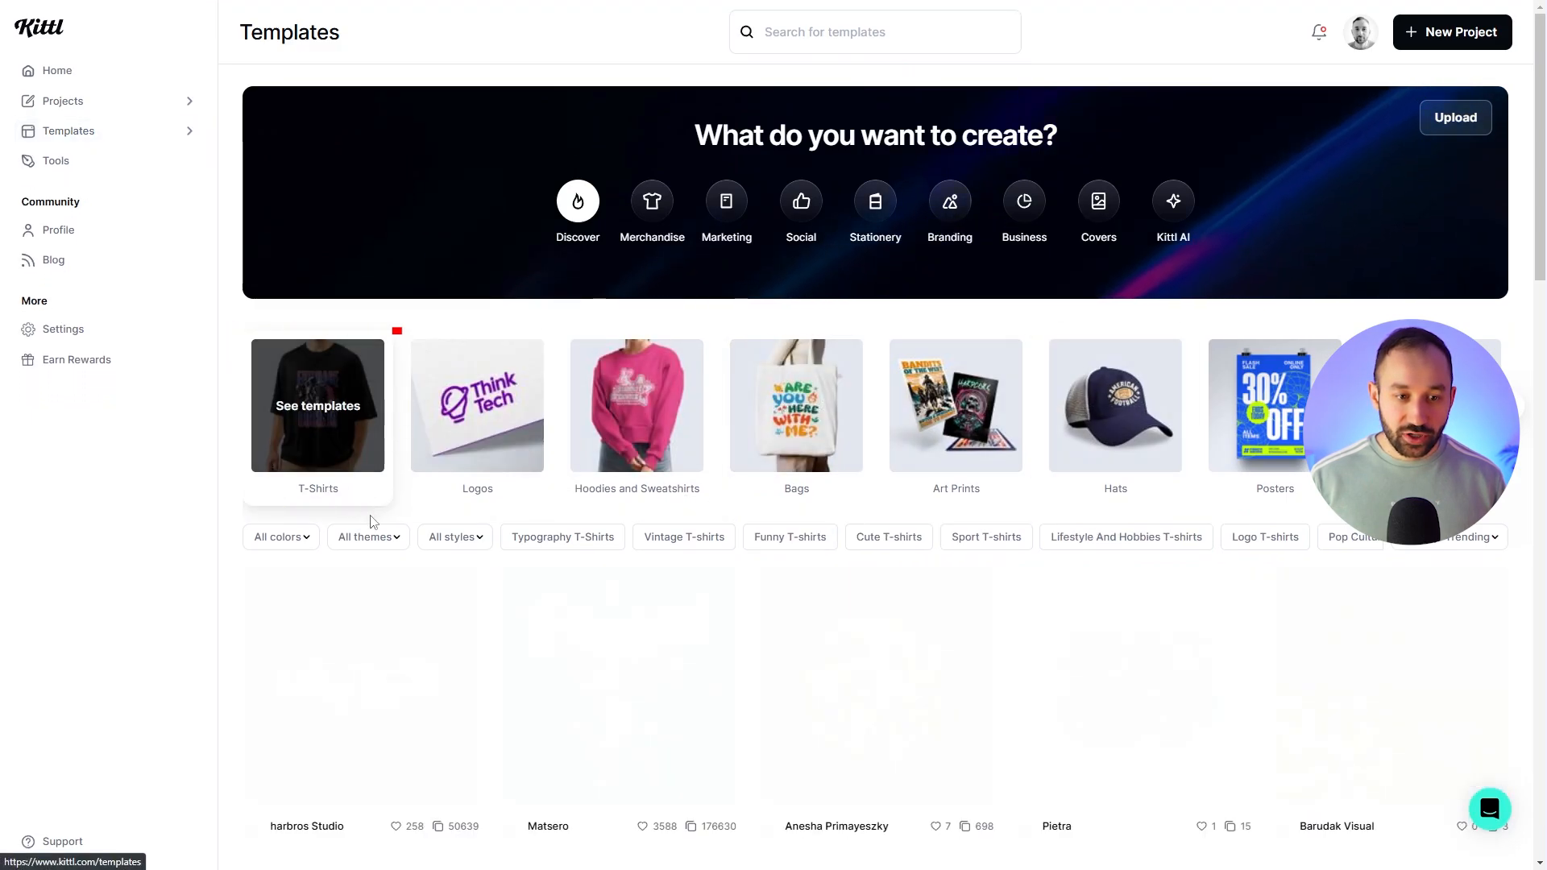
scroll(373, 522, down, 15)
scroll(348, 525, up, 3)
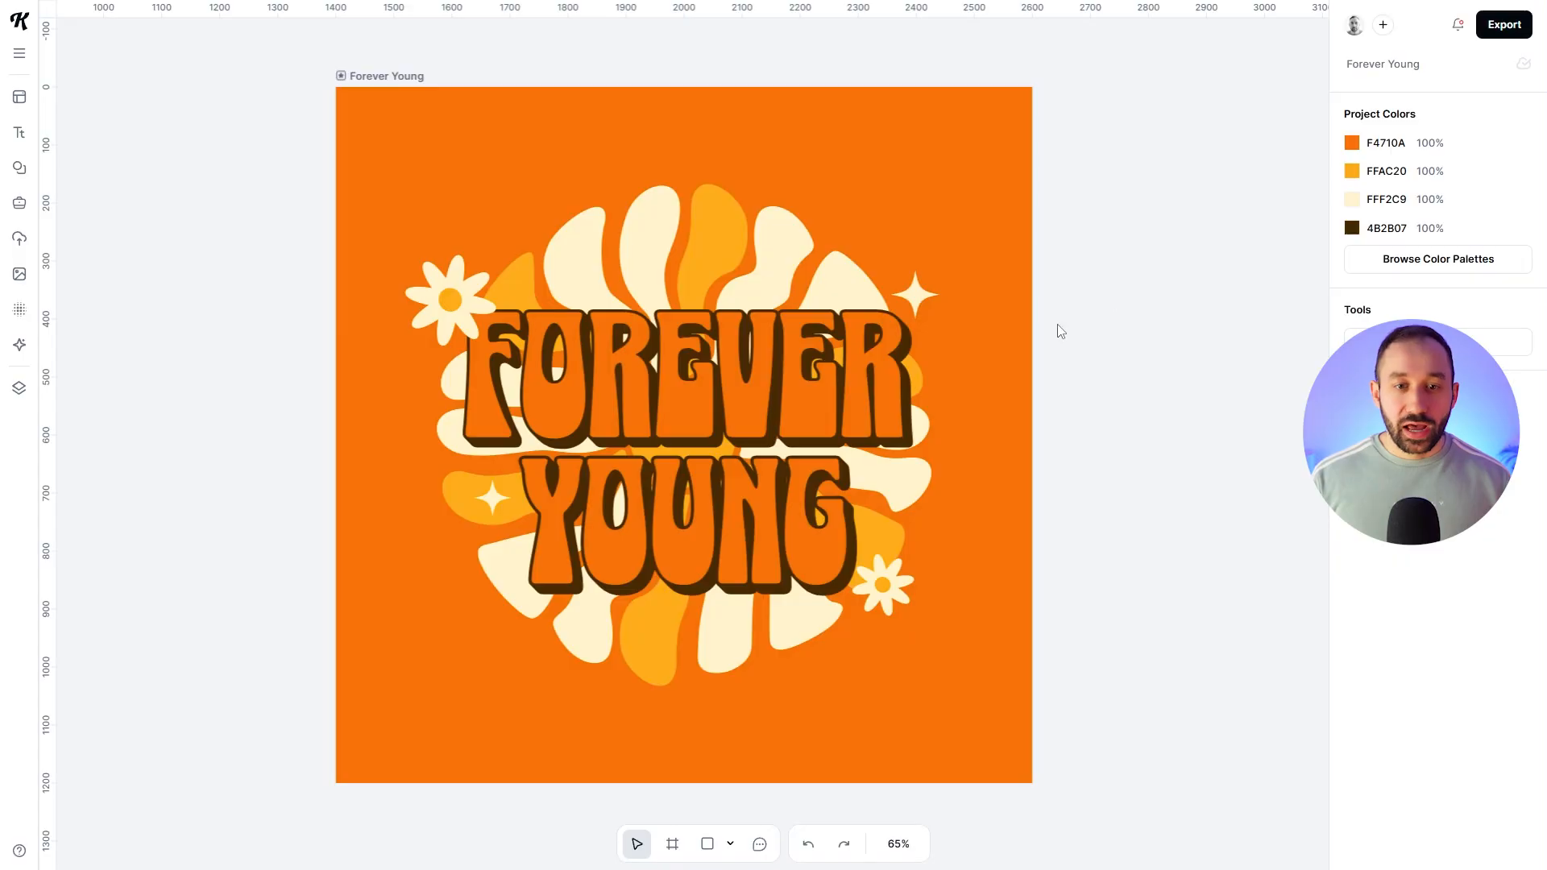
Step: Select the retro pattern, the FOREVER text and the flower group in turn to inspect their editable properties
scroll(629, 382, up, 3)
click(636, 190)
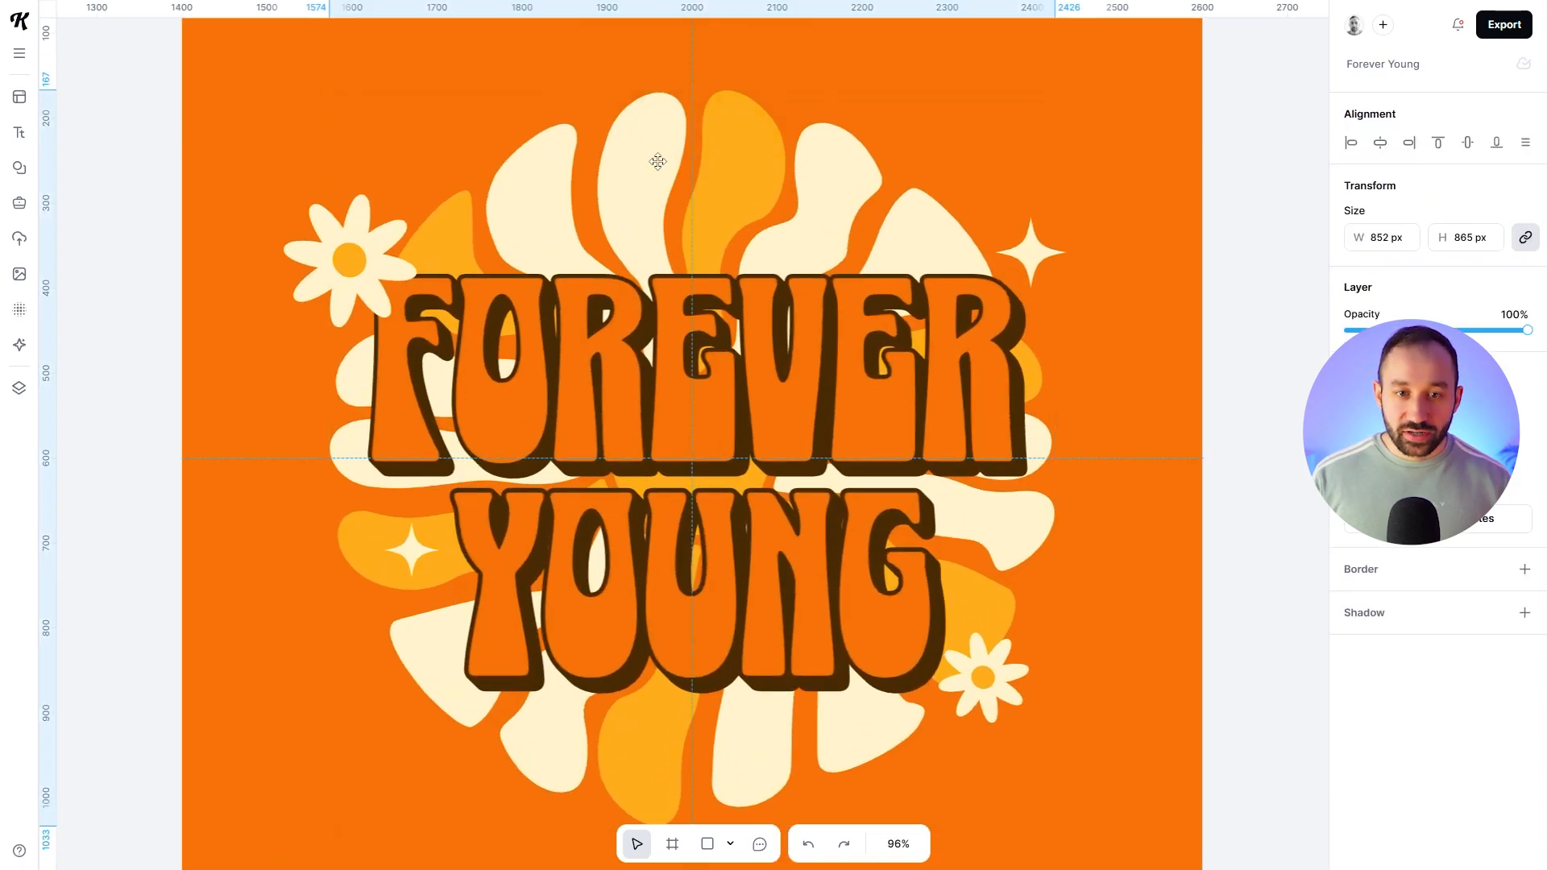
double_click(819, 366)
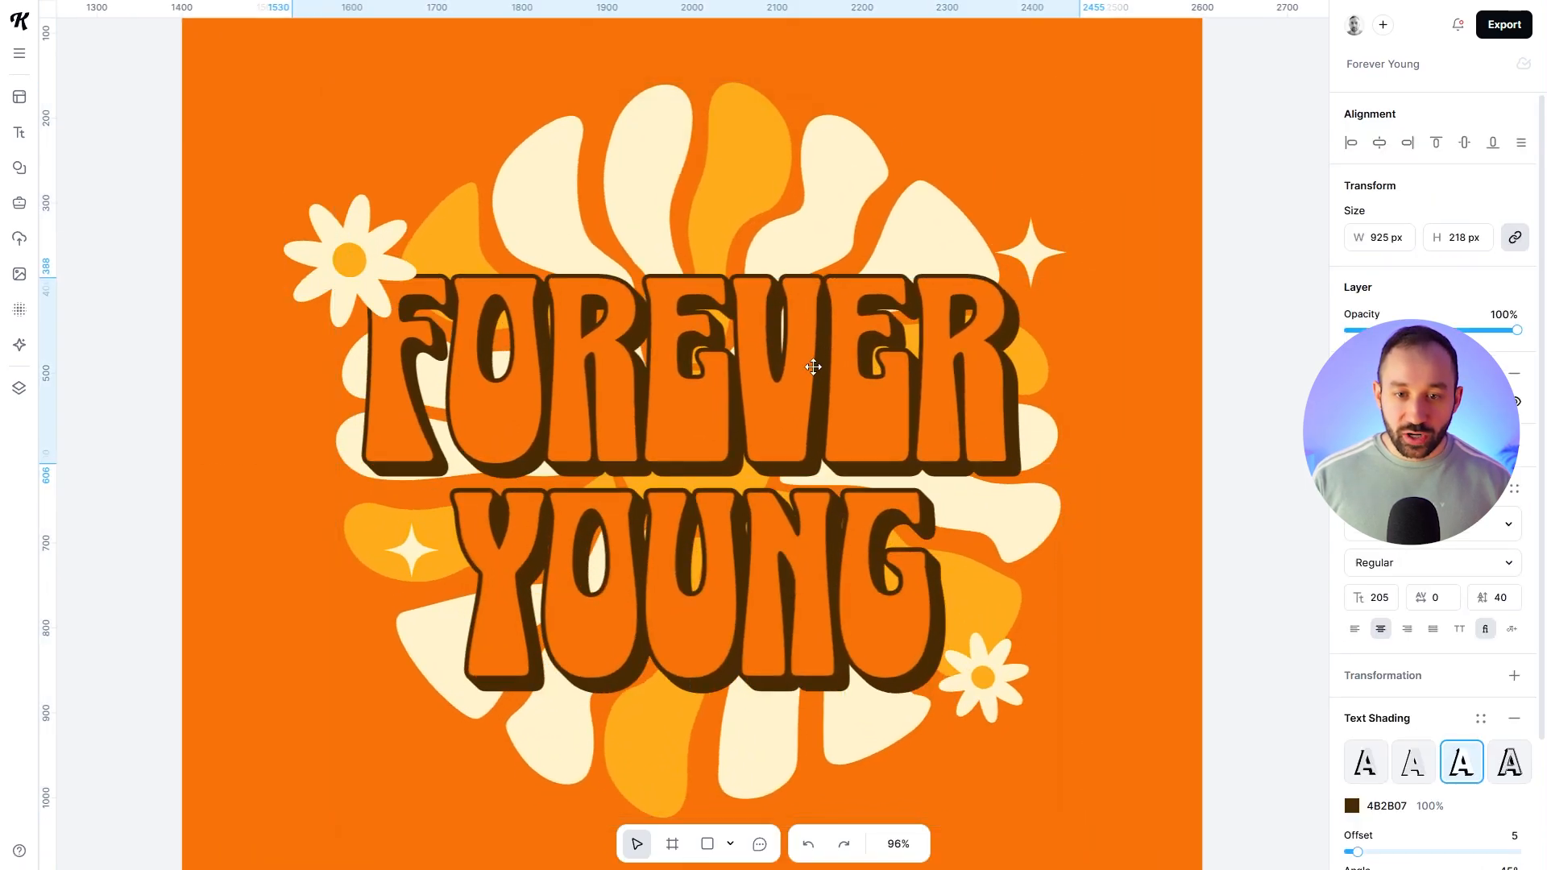
click(365, 225)
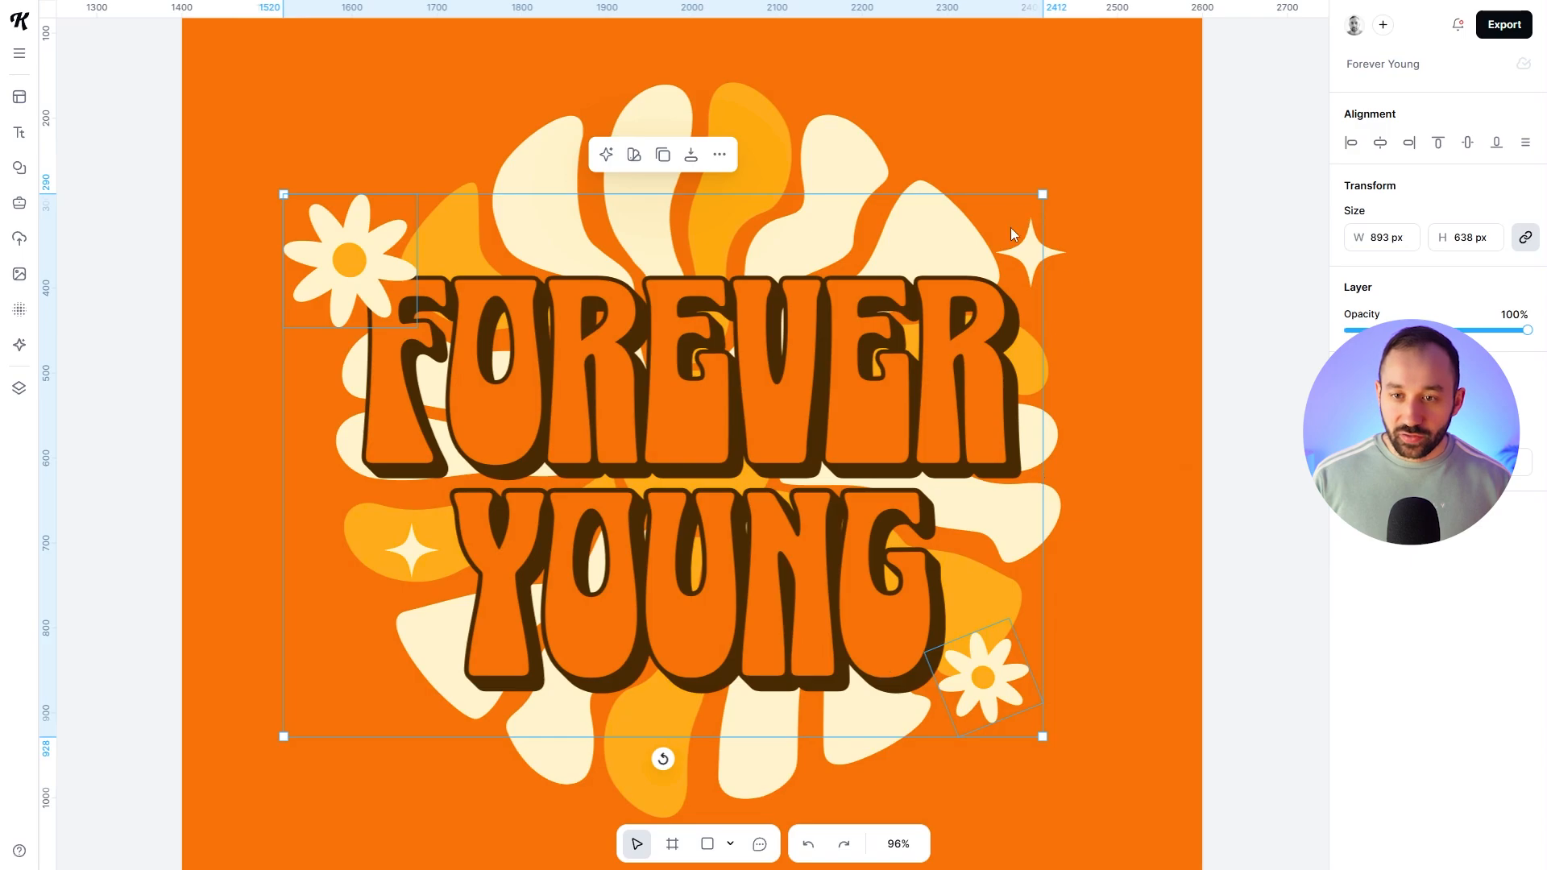
click(907, 345)
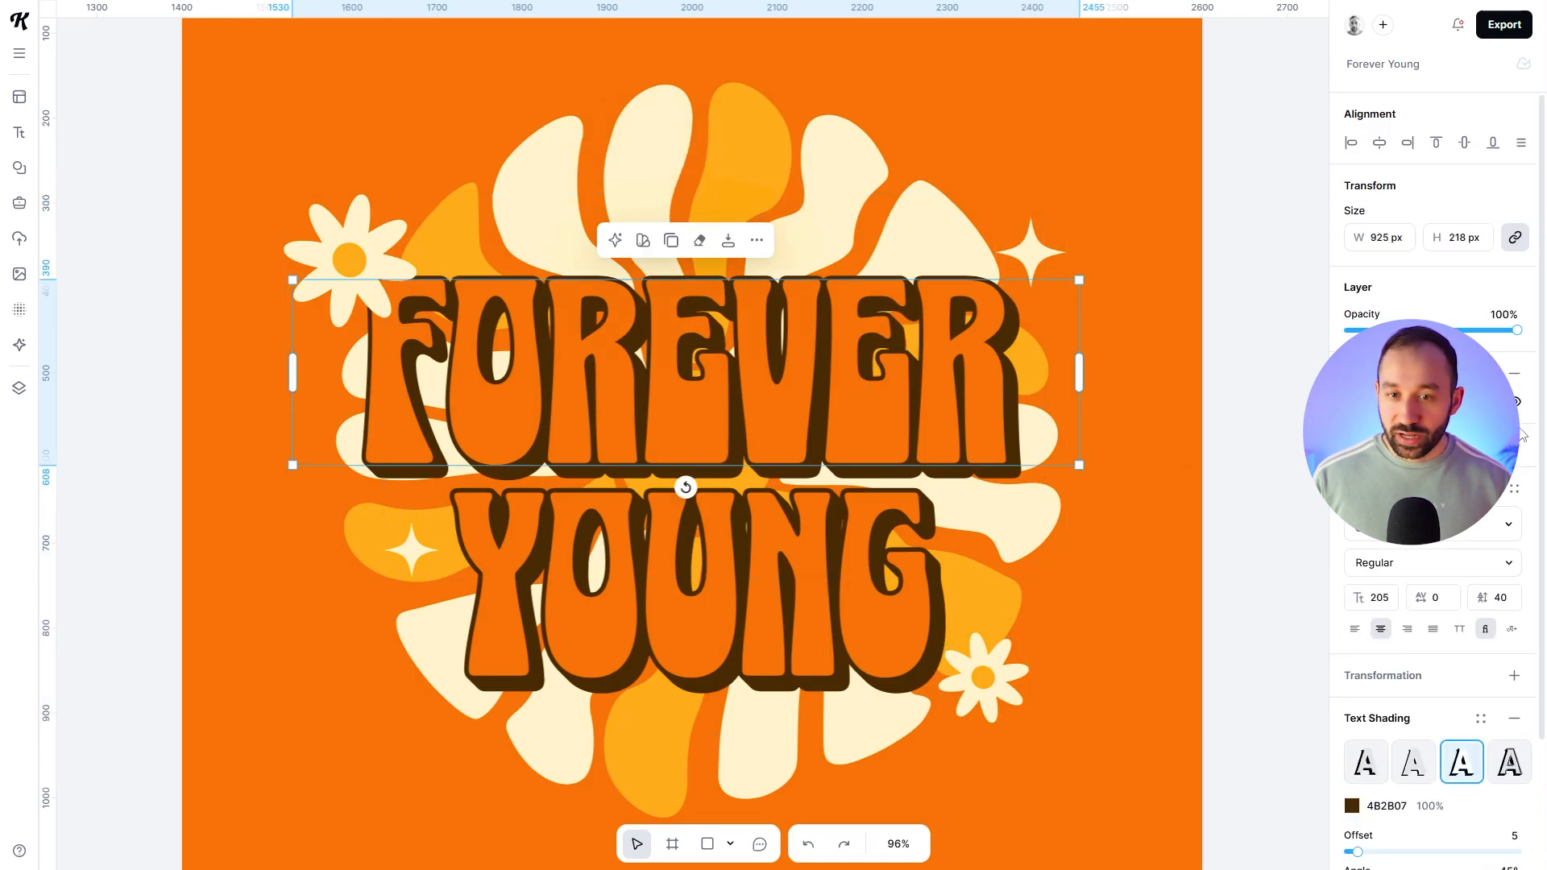
Step: Review the additional actions available for the abstract retro pattern, then deselect it
scroll(1520, 429, down, 2)
click(1201, 228)
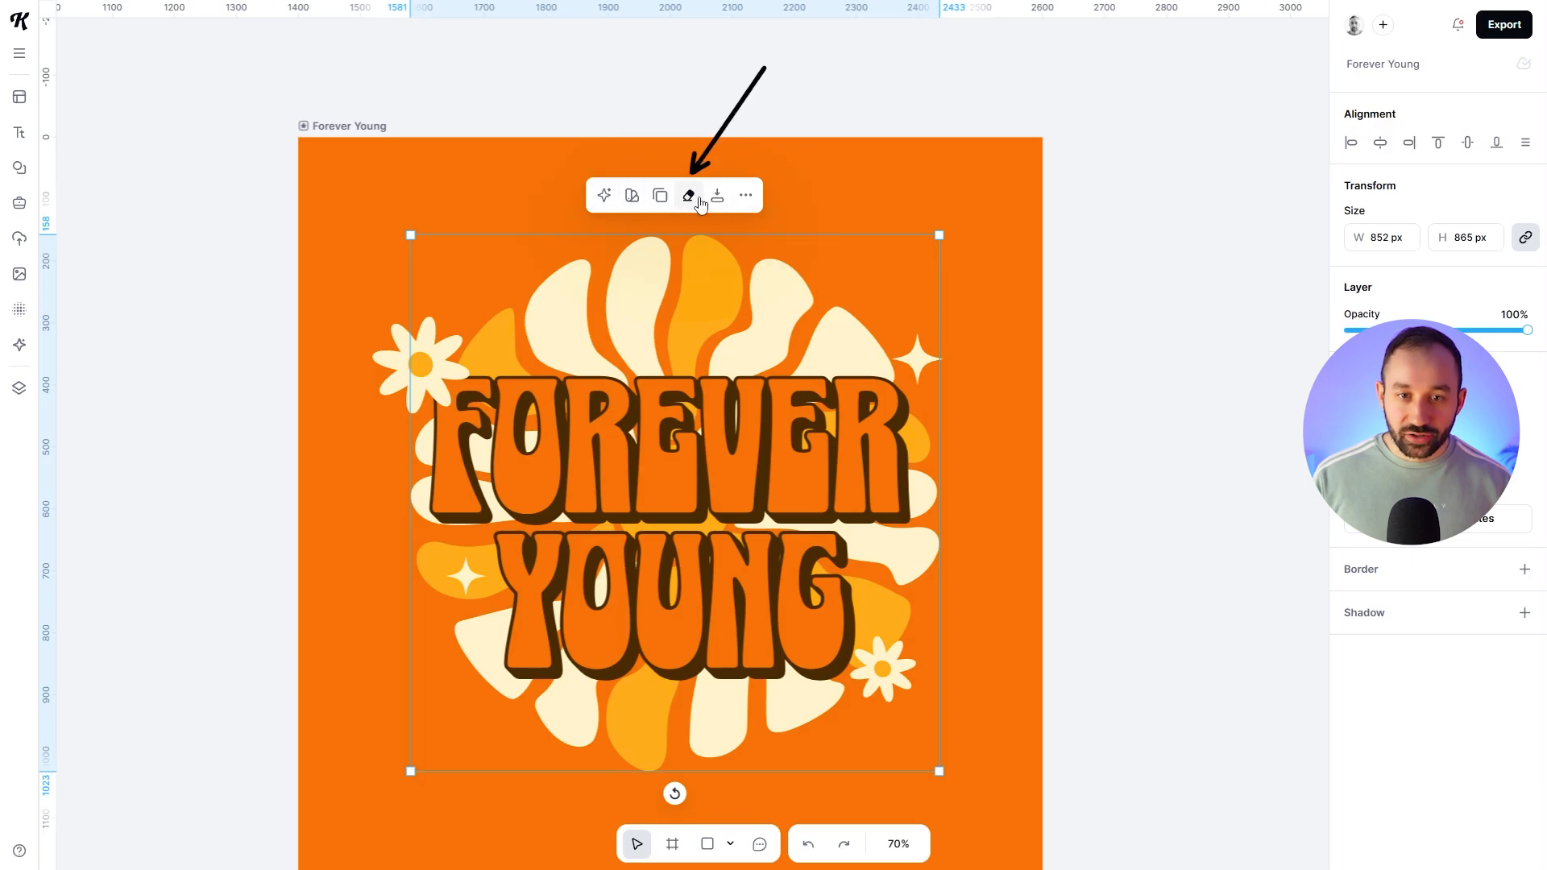
click(752, 202)
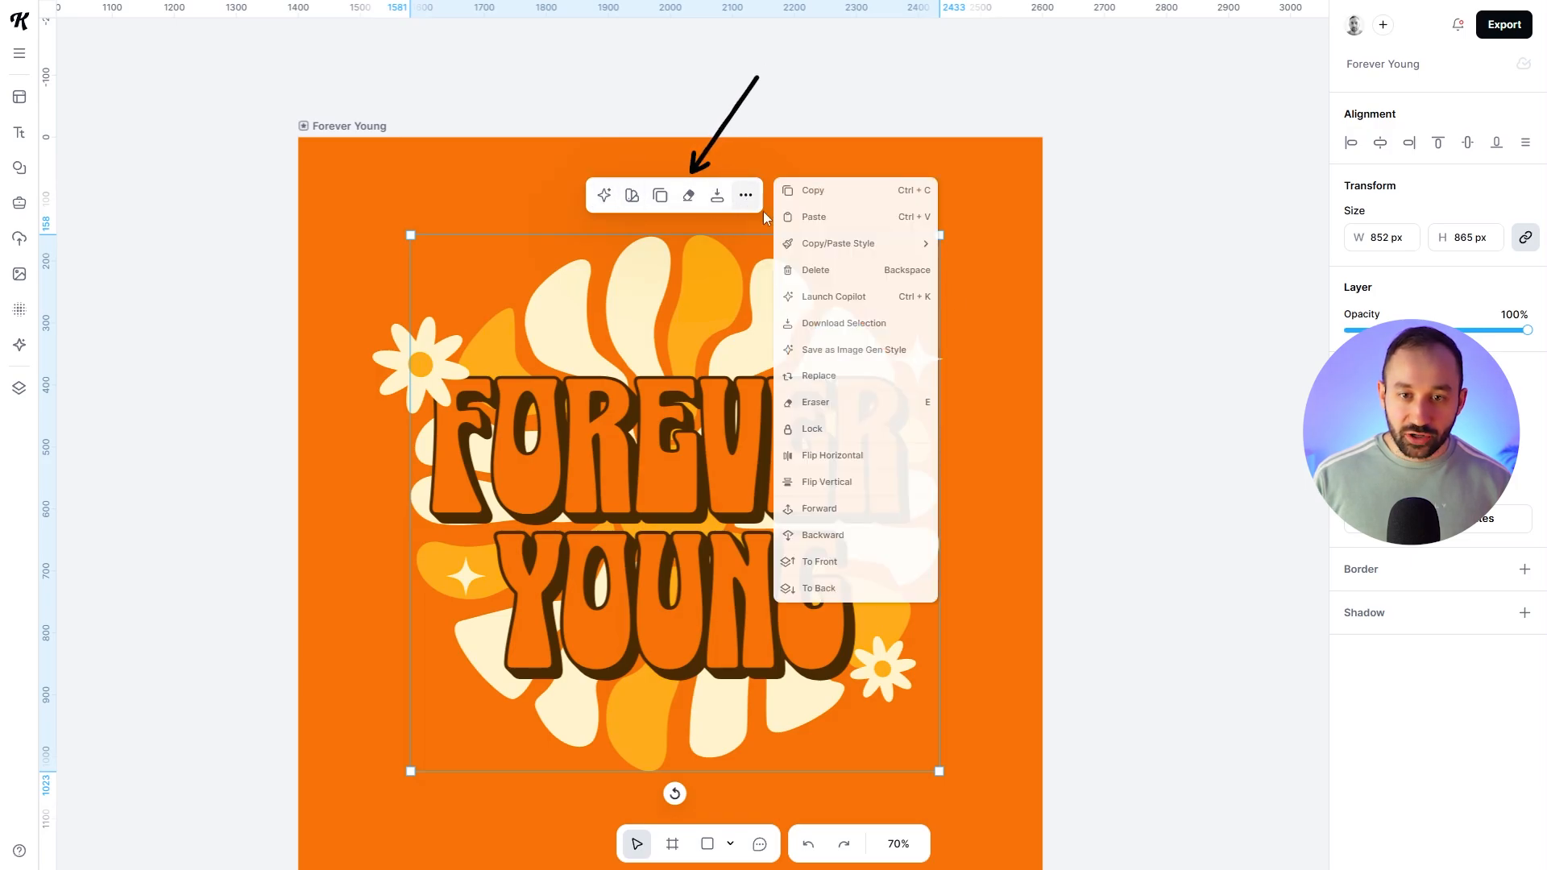
click(65, 355)
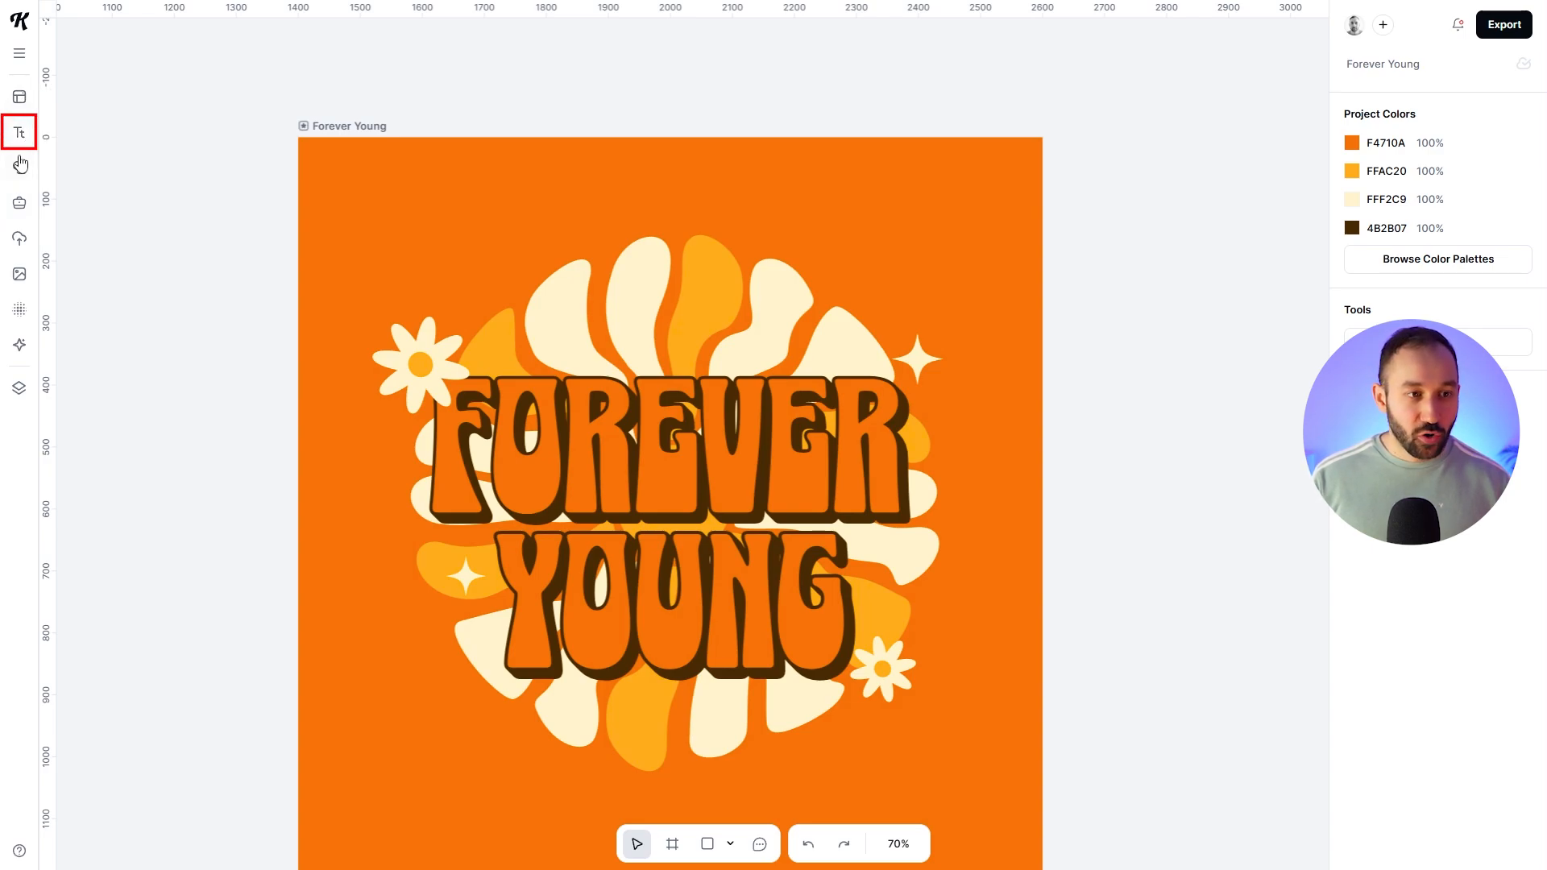
Step: Review the available text presets, design elements and the Forever Young artboard's layers
click(18, 131)
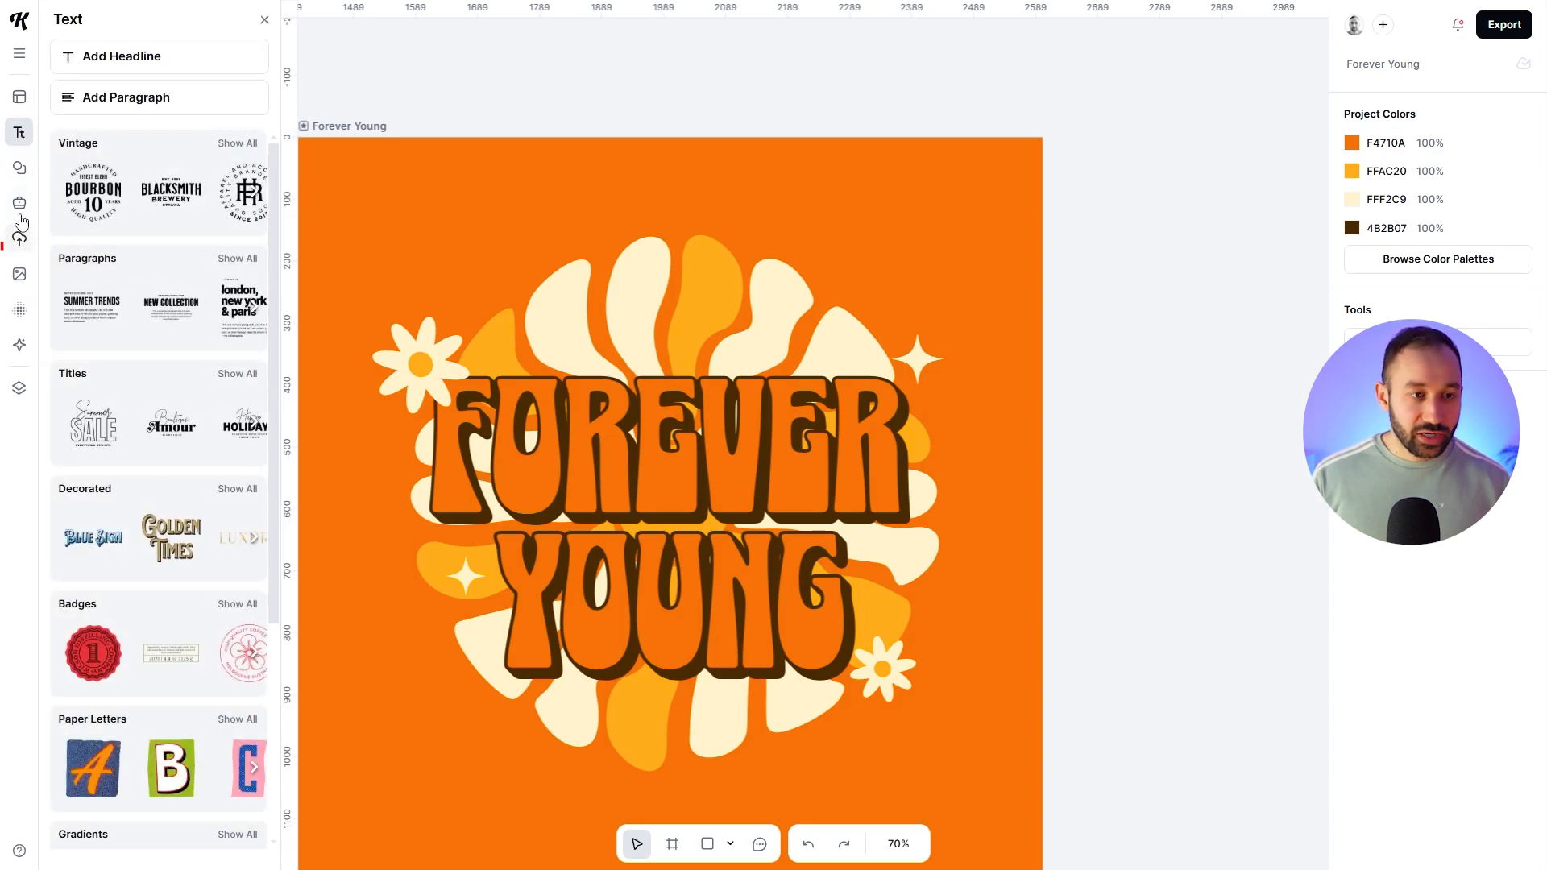
click(19, 167)
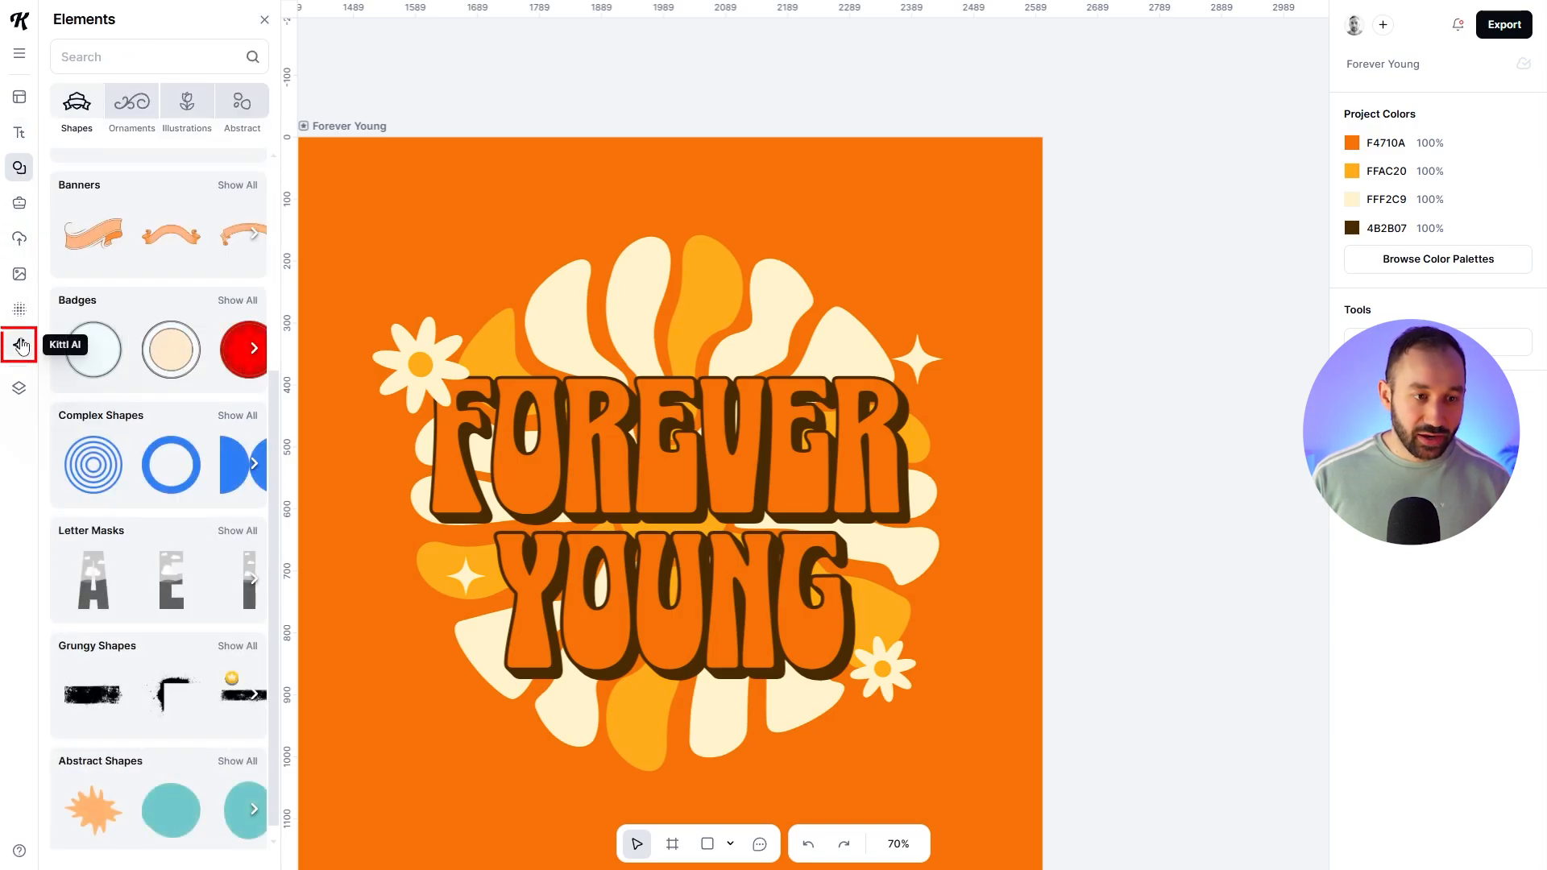
click(20, 389)
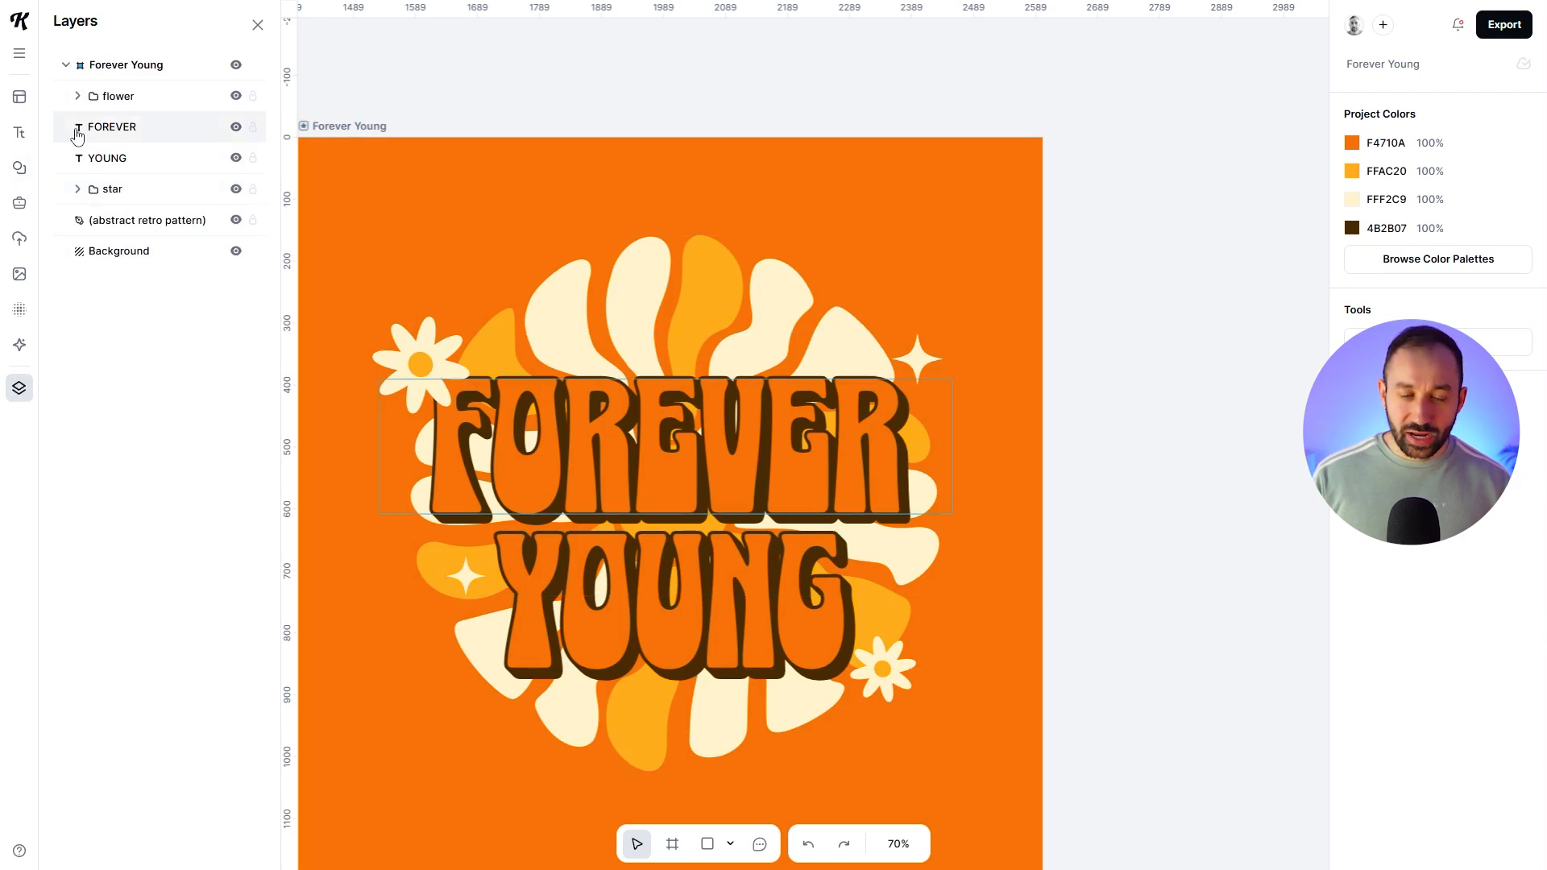
click(258, 25)
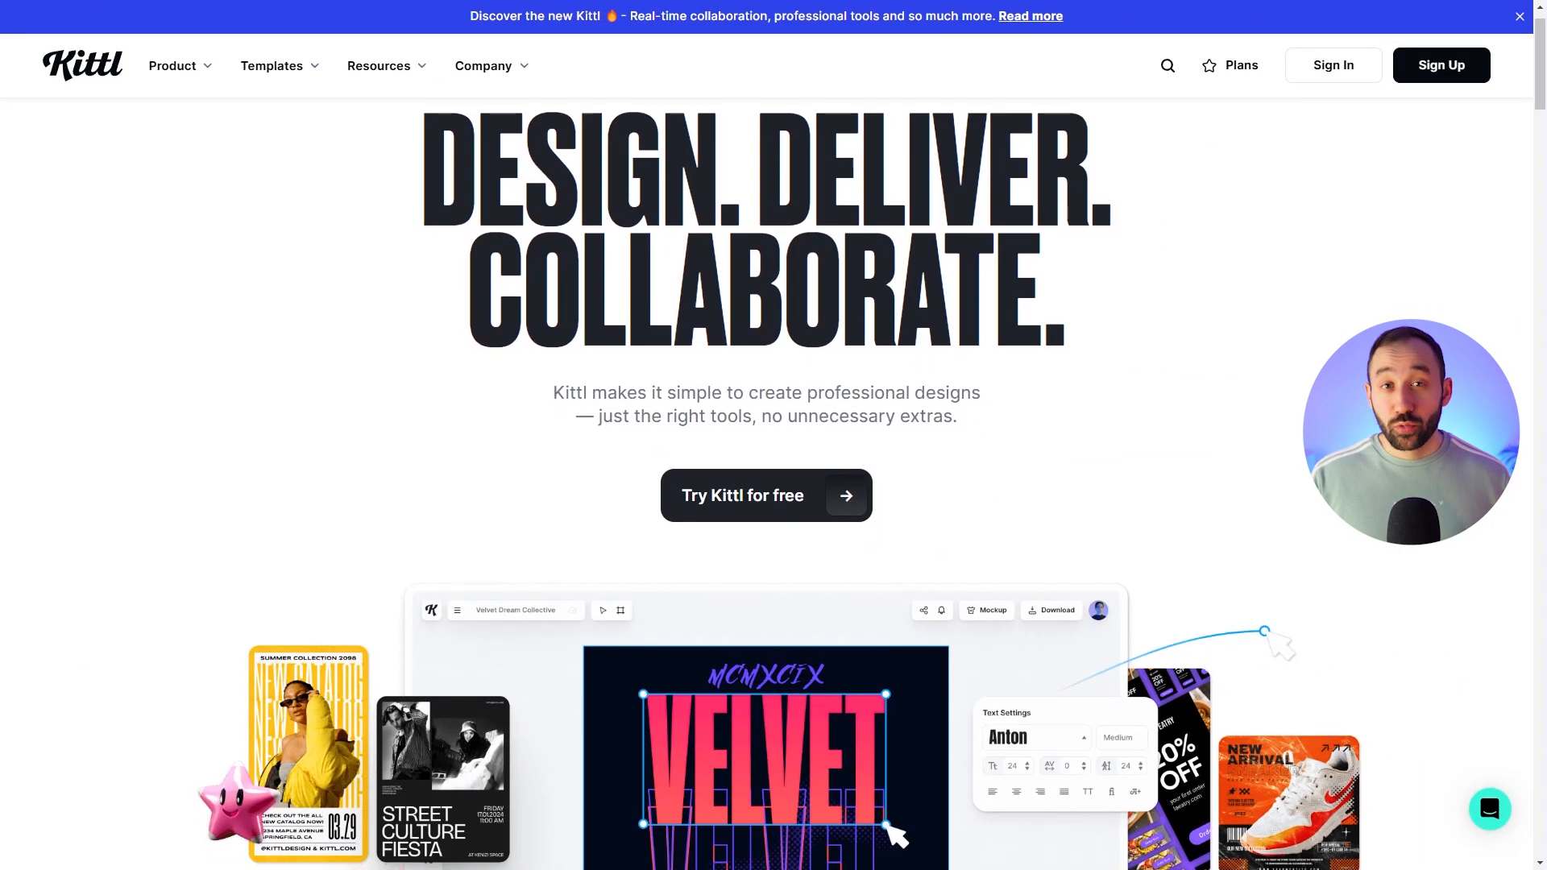
Step: Read through the introduction and sample designs on the Kittl landing page
scroll(765, 484, down, 1)
scroll(765, 483, down, 3)
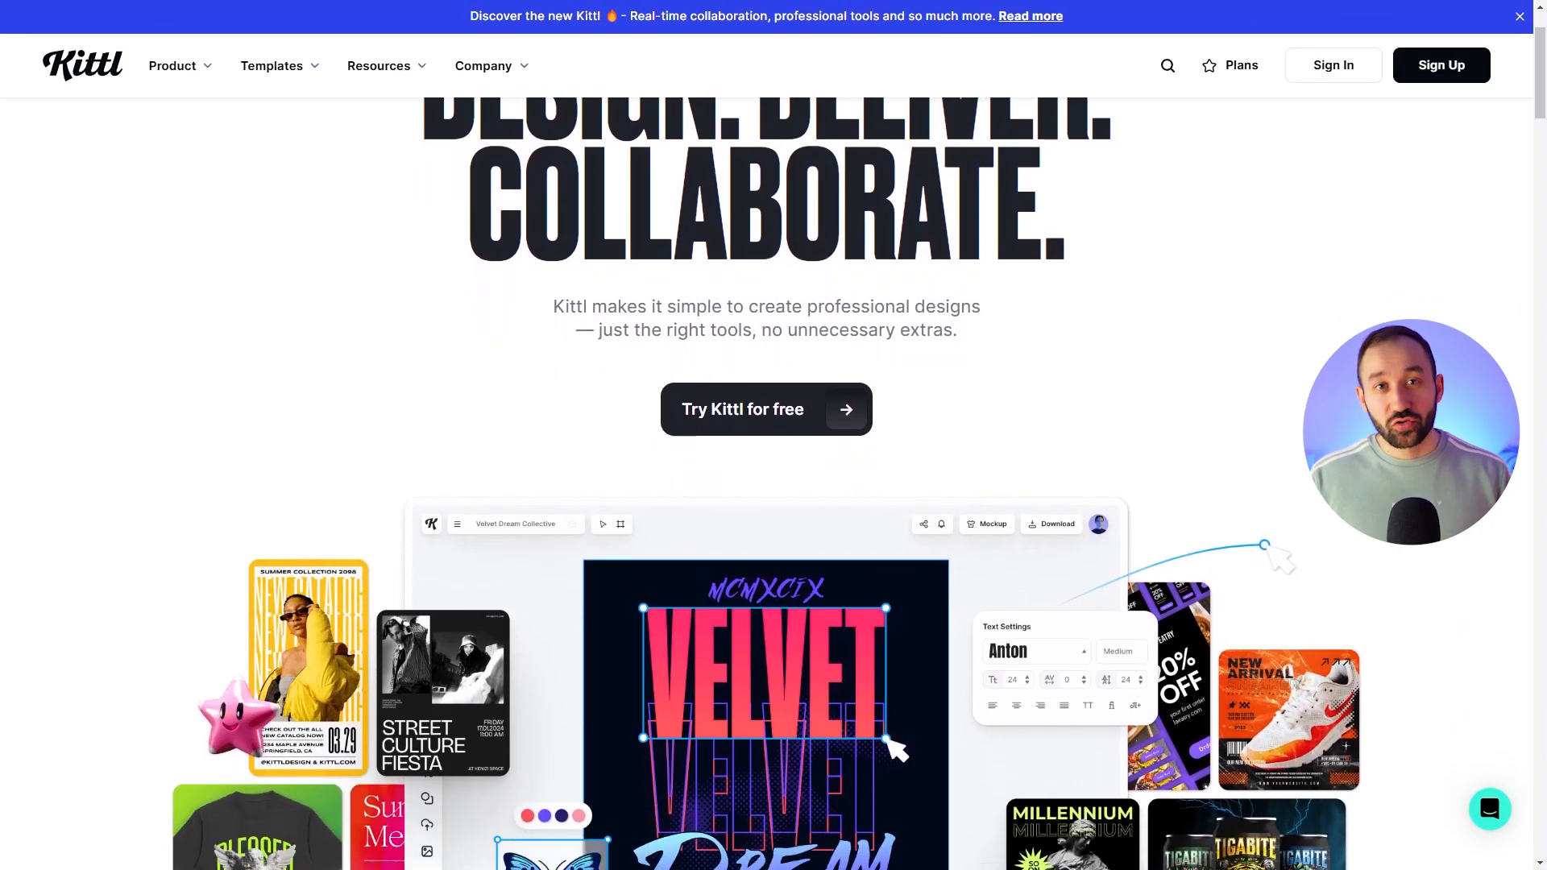
scroll(765, 483, down, 3)
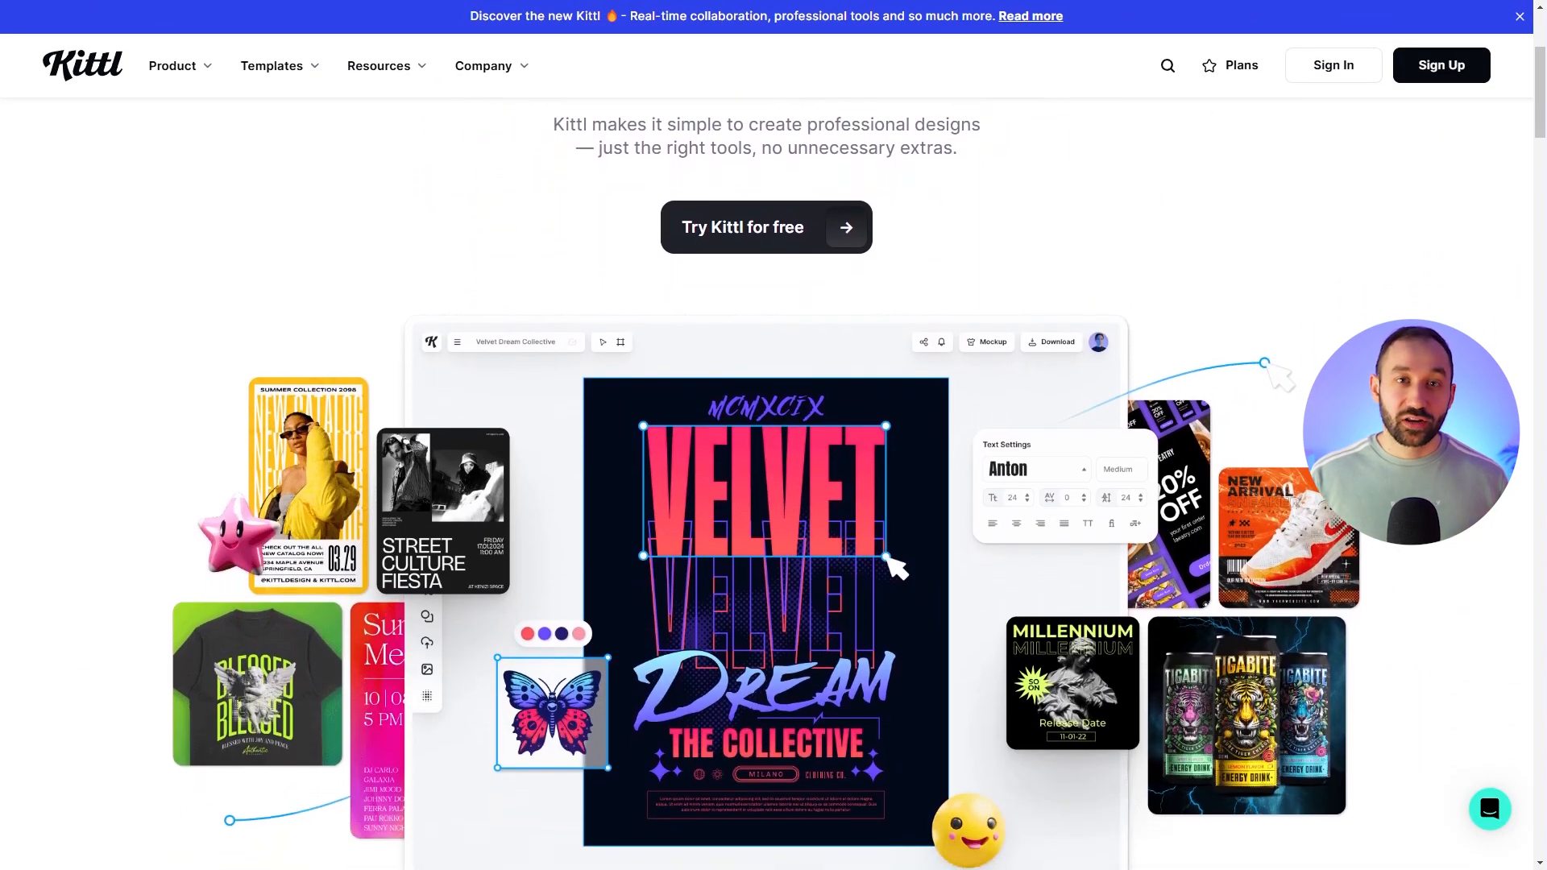
scroll(765, 483, down, 3)
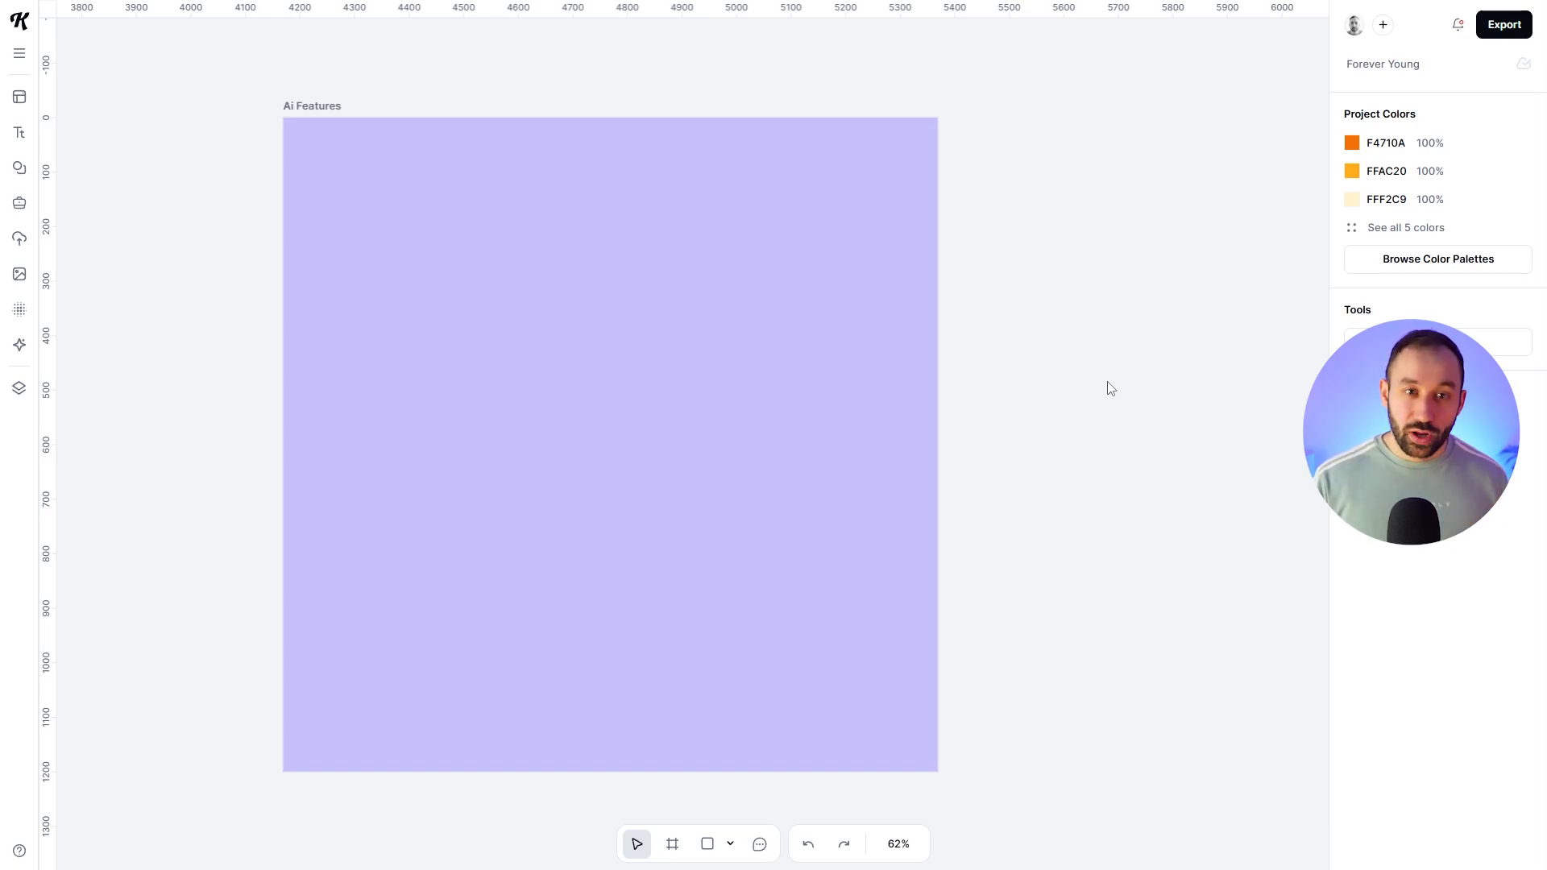
Step: Open the advanced AI Image Generator and look through its clipart and vector styles
click(21, 346)
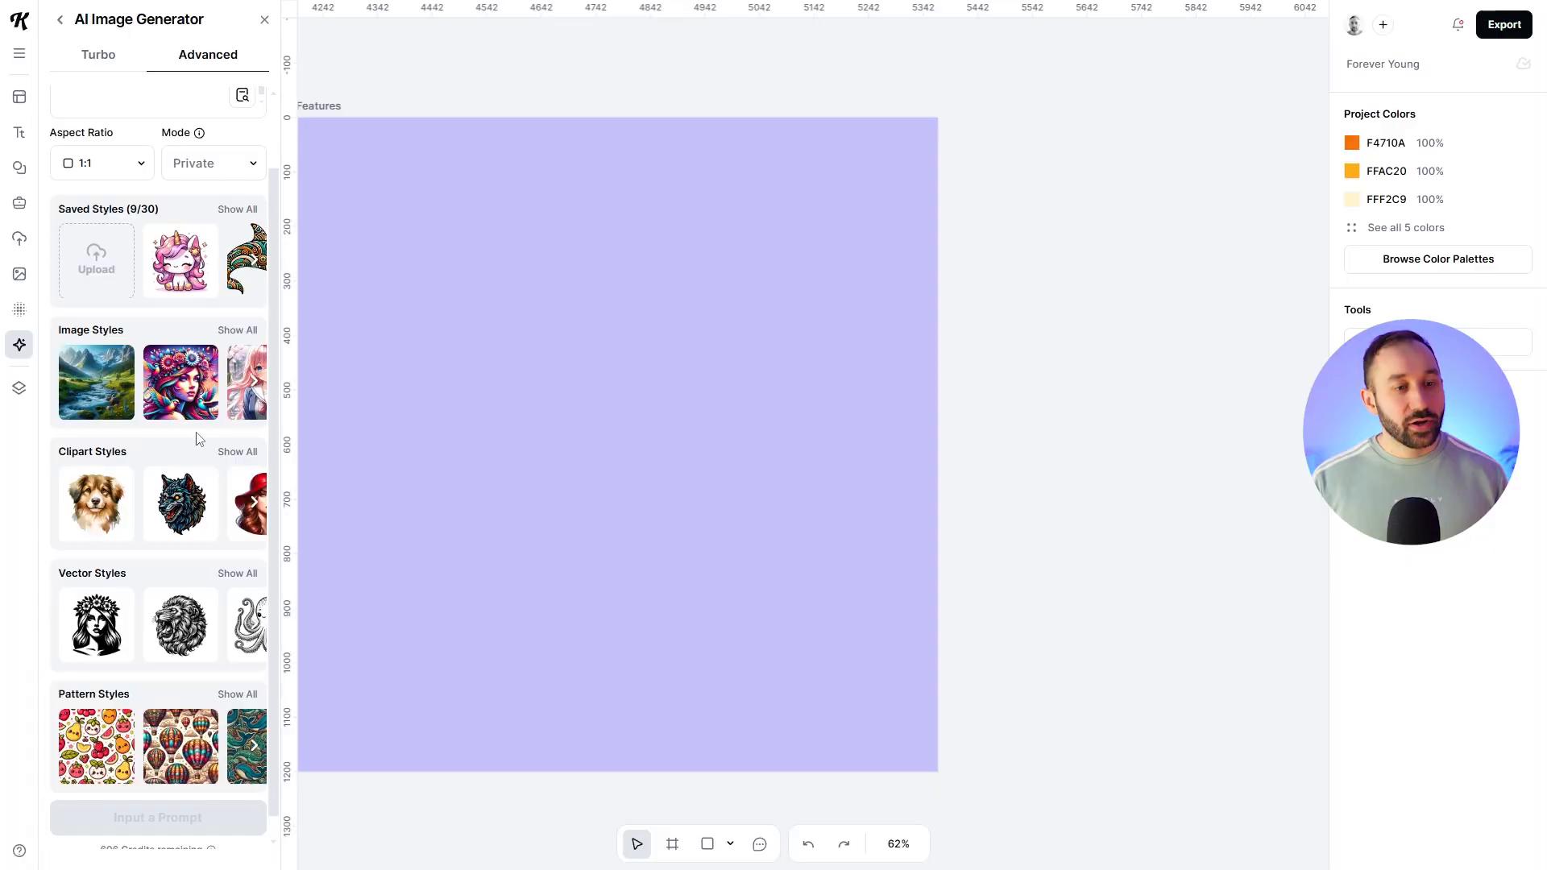
click(241, 456)
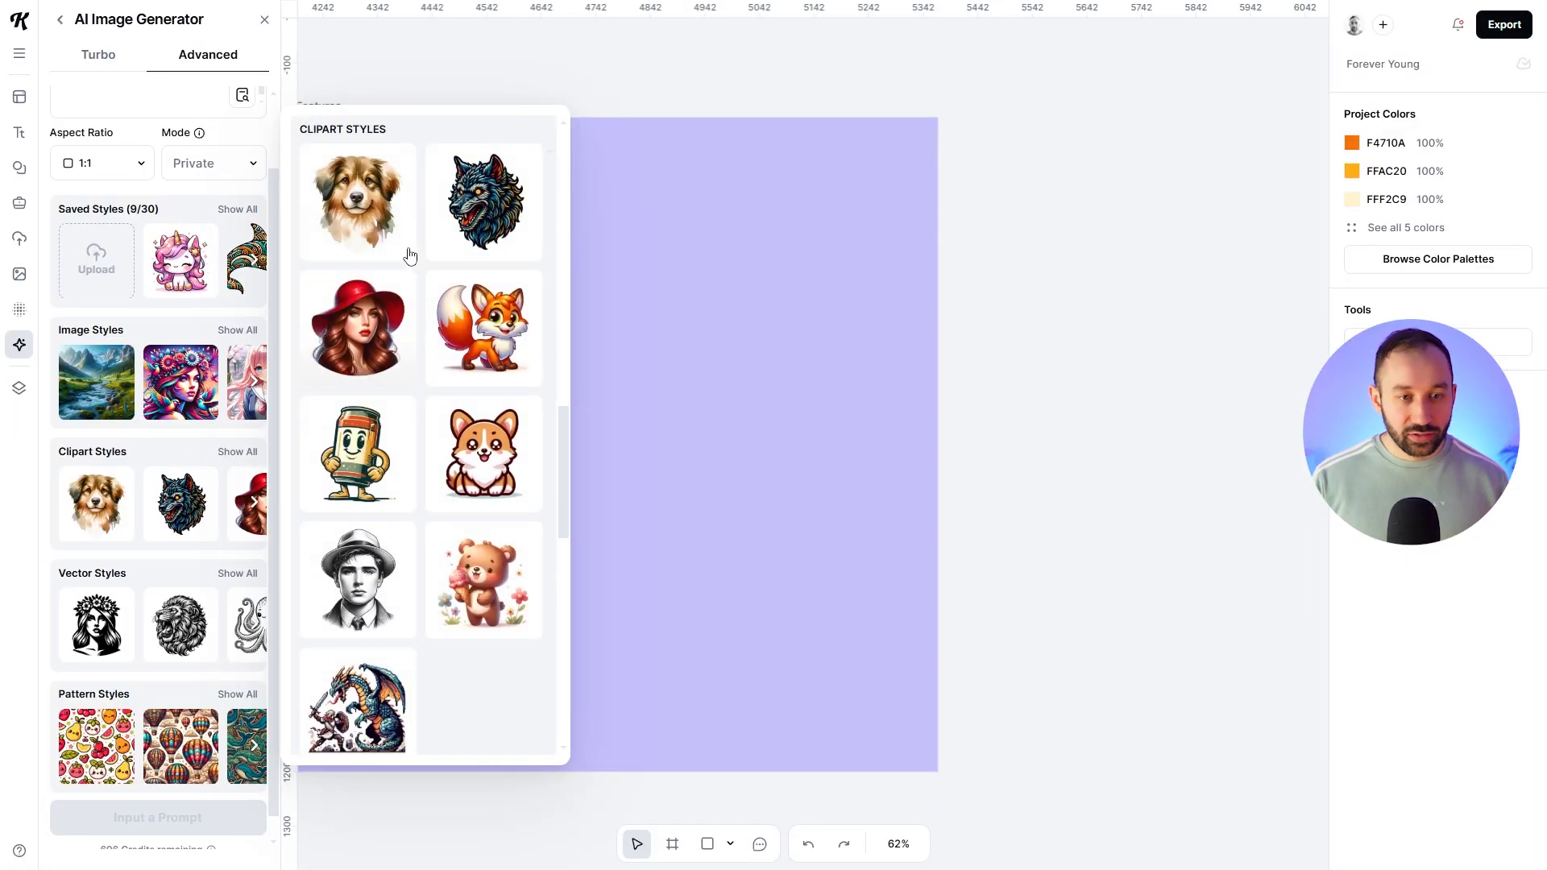
scroll(408, 411, down, 10)
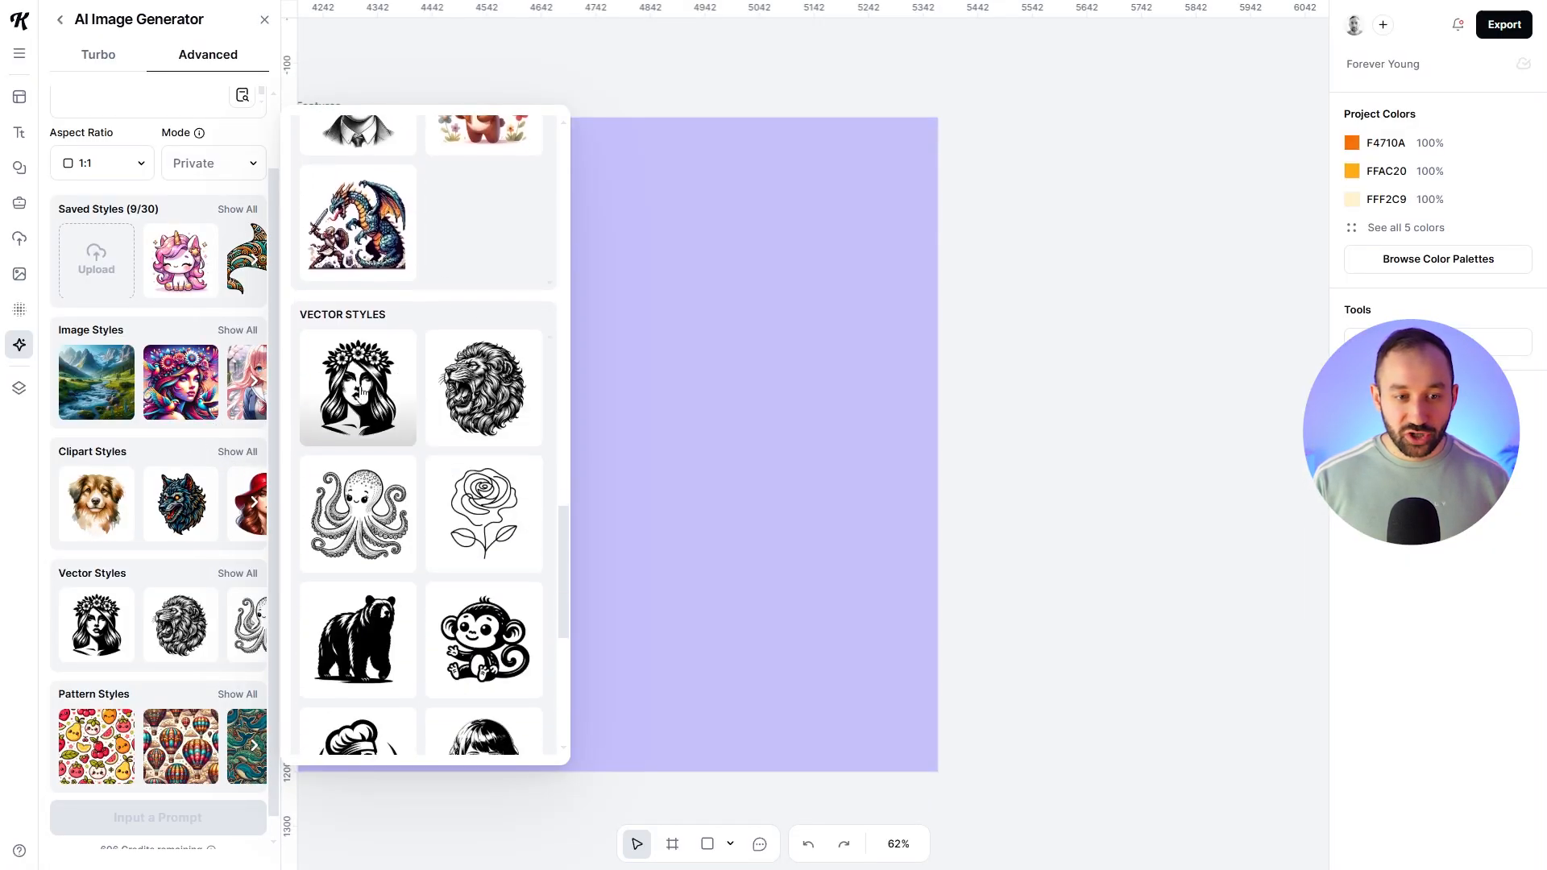
scroll(410, 542, down, 1)
click(220, 473)
scroll(201, 467, up, 1)
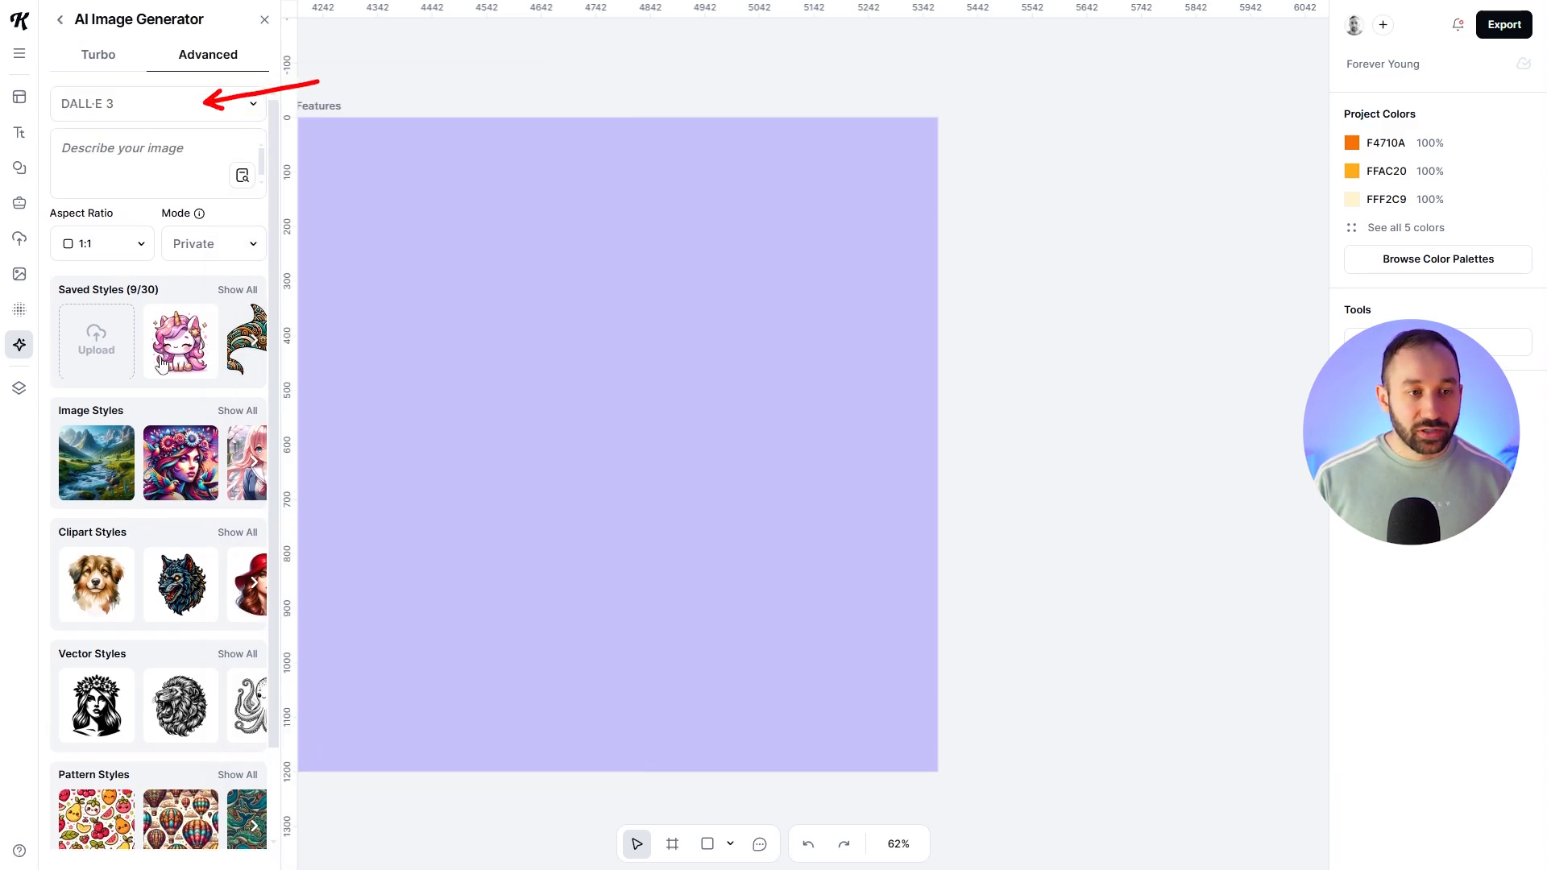
Step: Switch the image generation model to Flux 1.1 Pro and look through its image styles
click(145, 120)
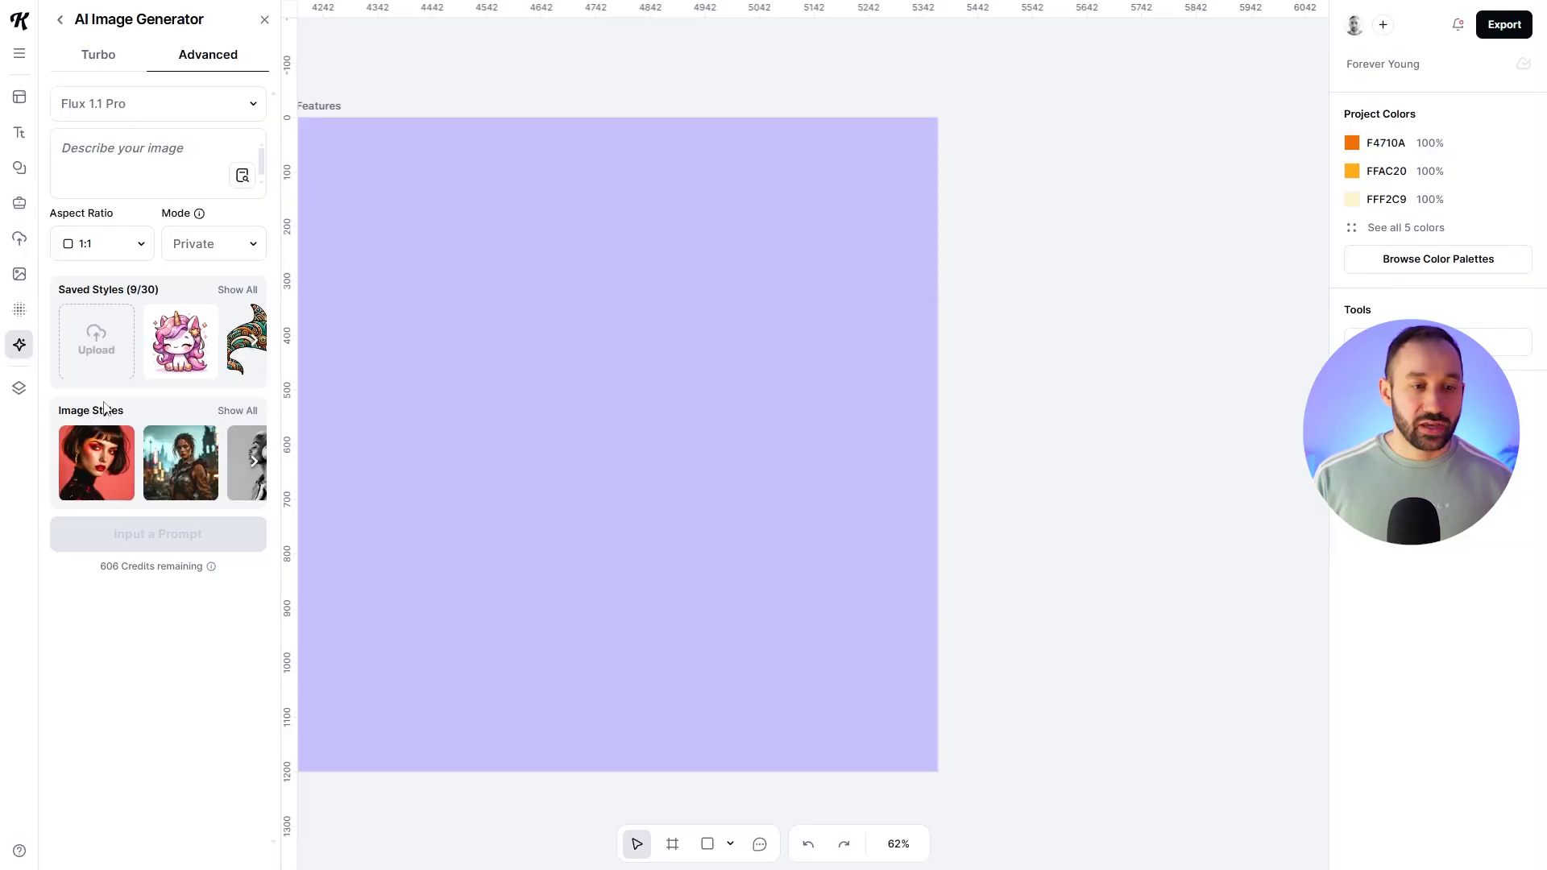
click(237, 410)
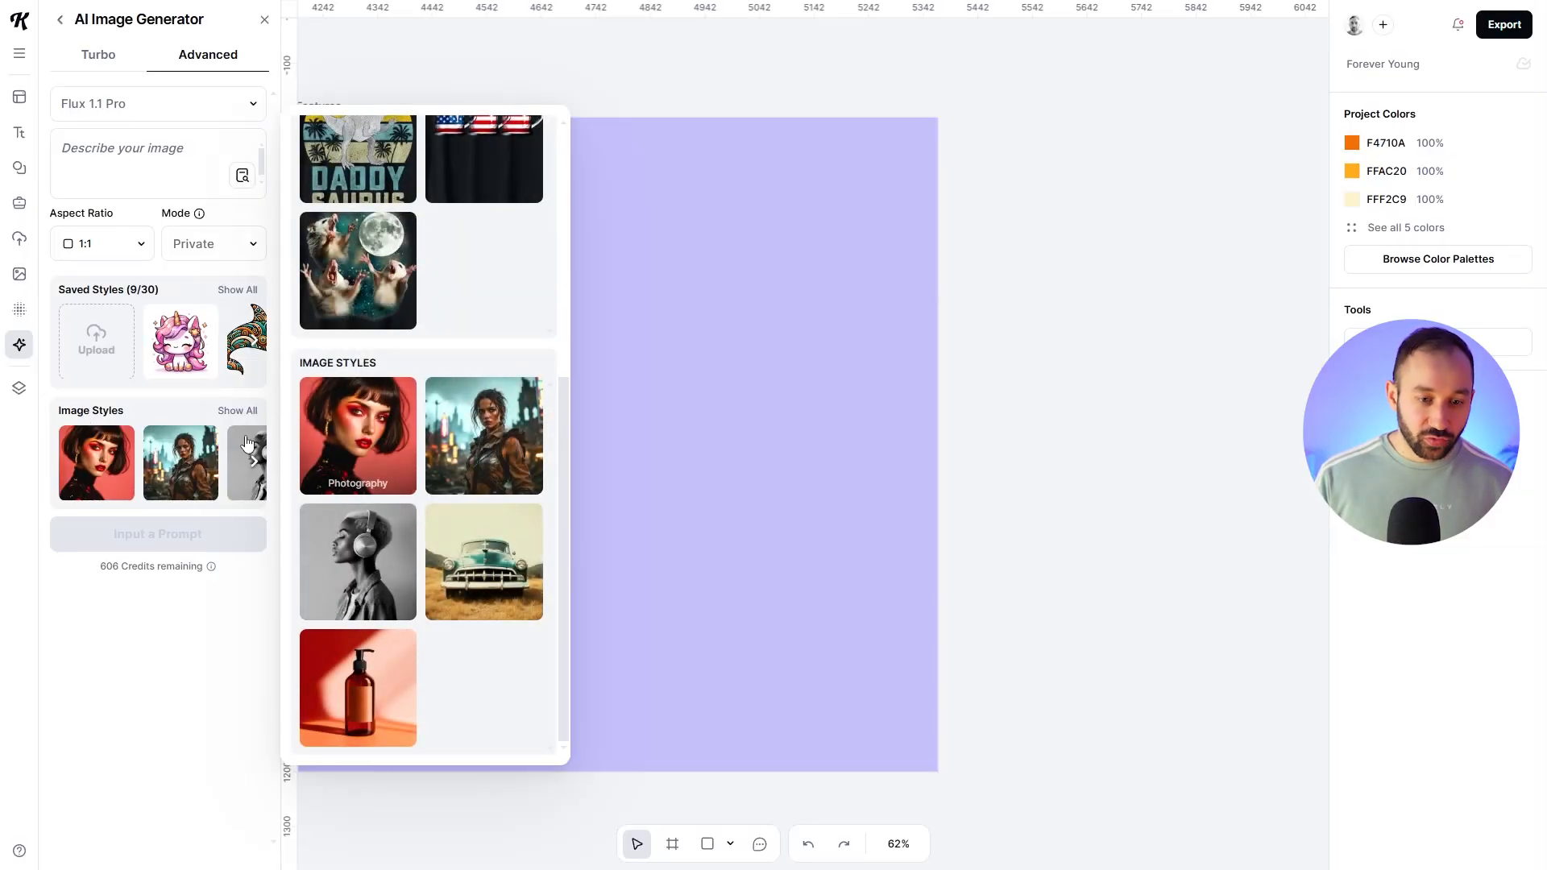
click(237, 411)
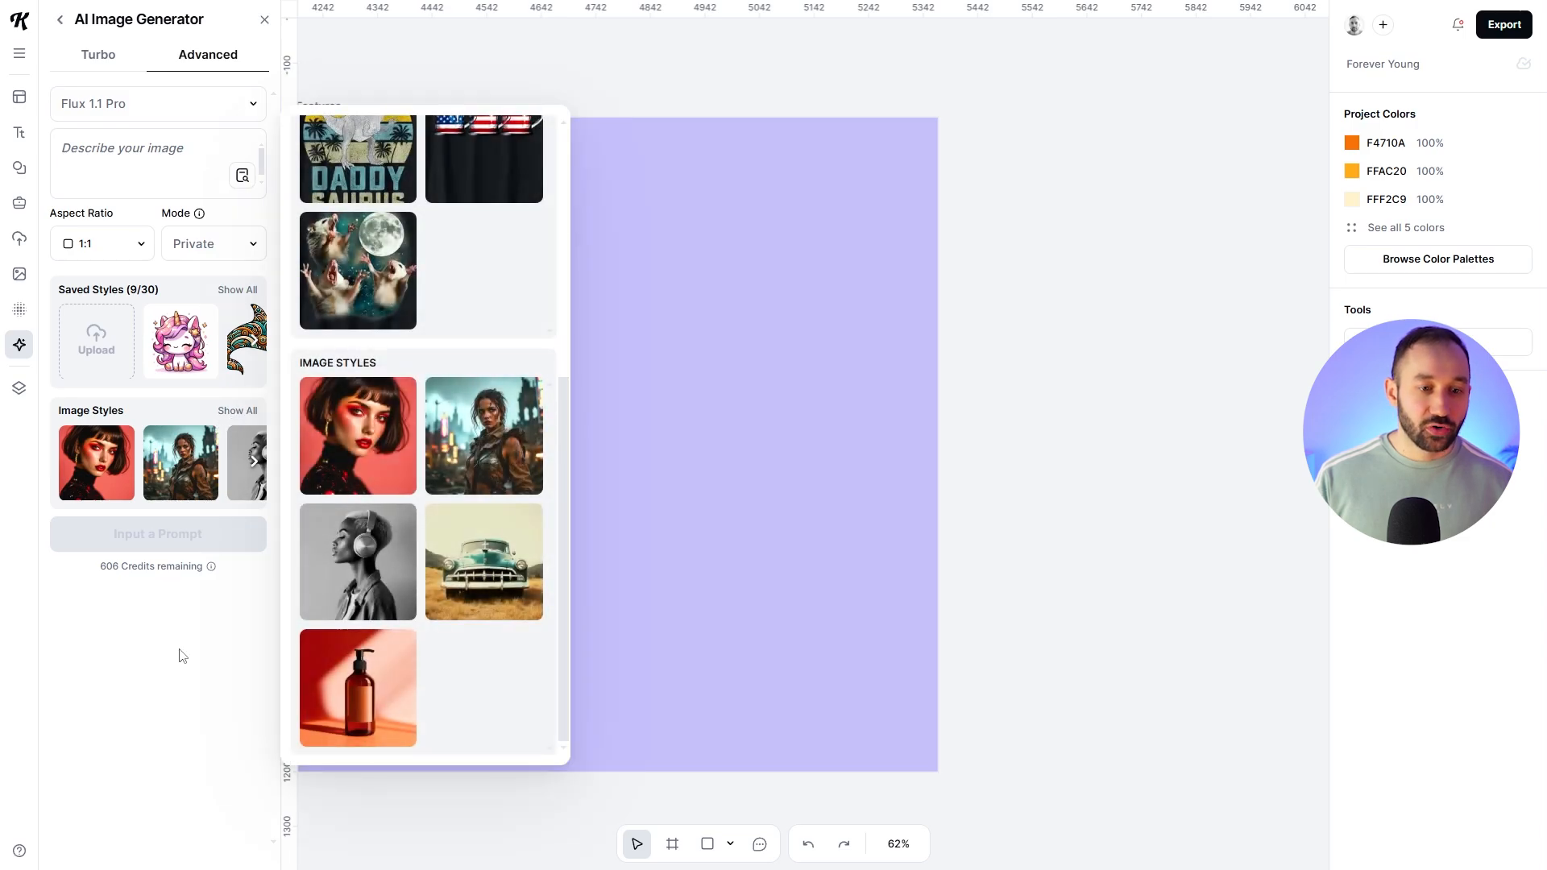
click(179, 652)
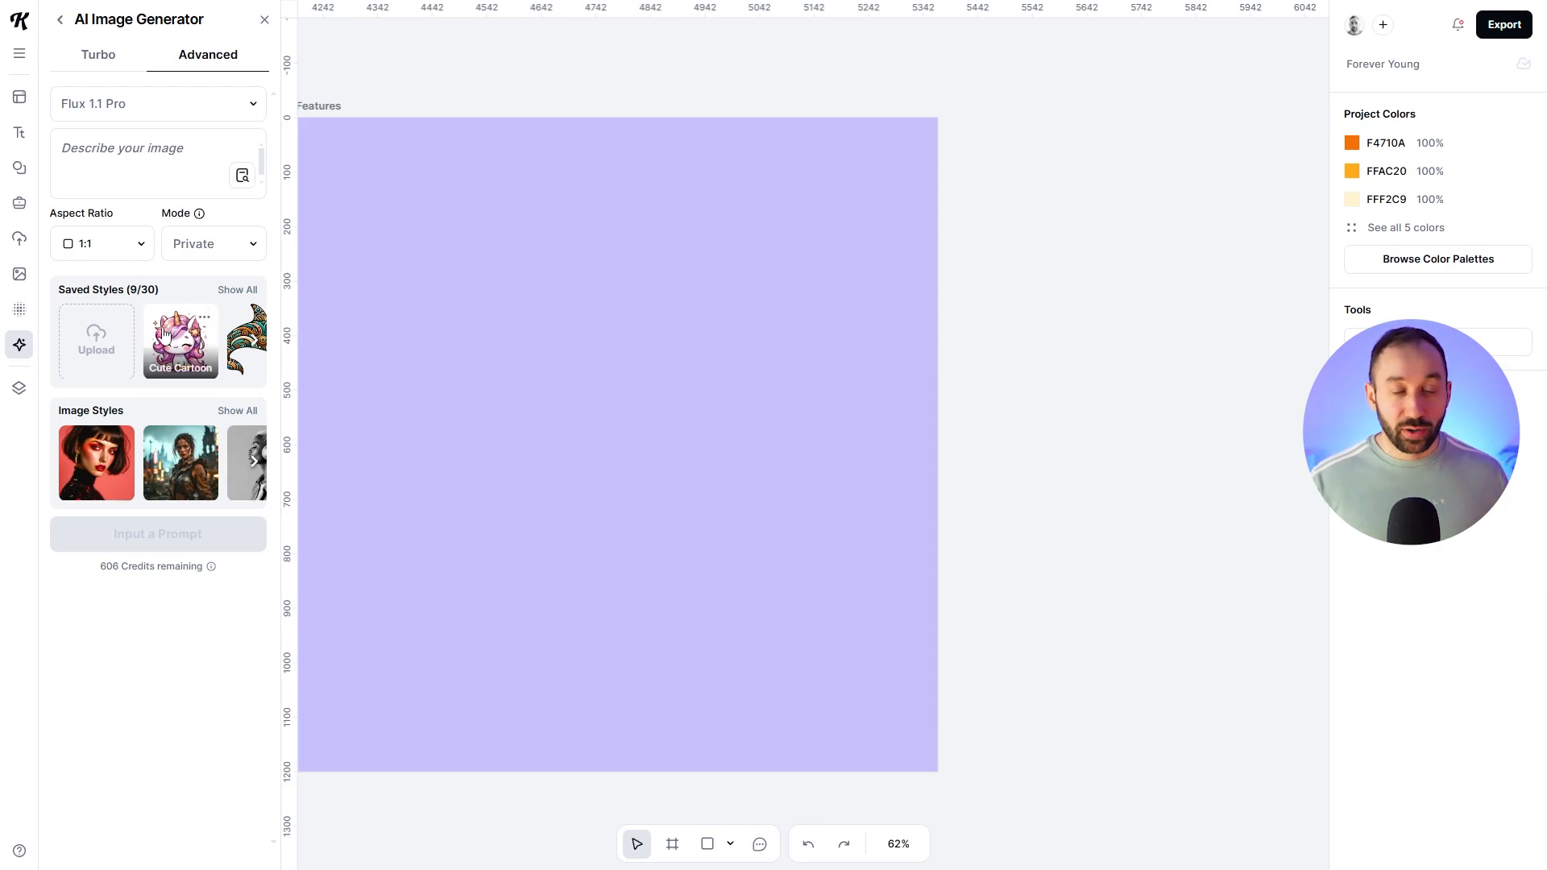
Step: Enter the image prompt 'Cartoon Baby raccoon eating an ice cream with a bold script font saying "summer vibes" underneath'
click(109, 145)
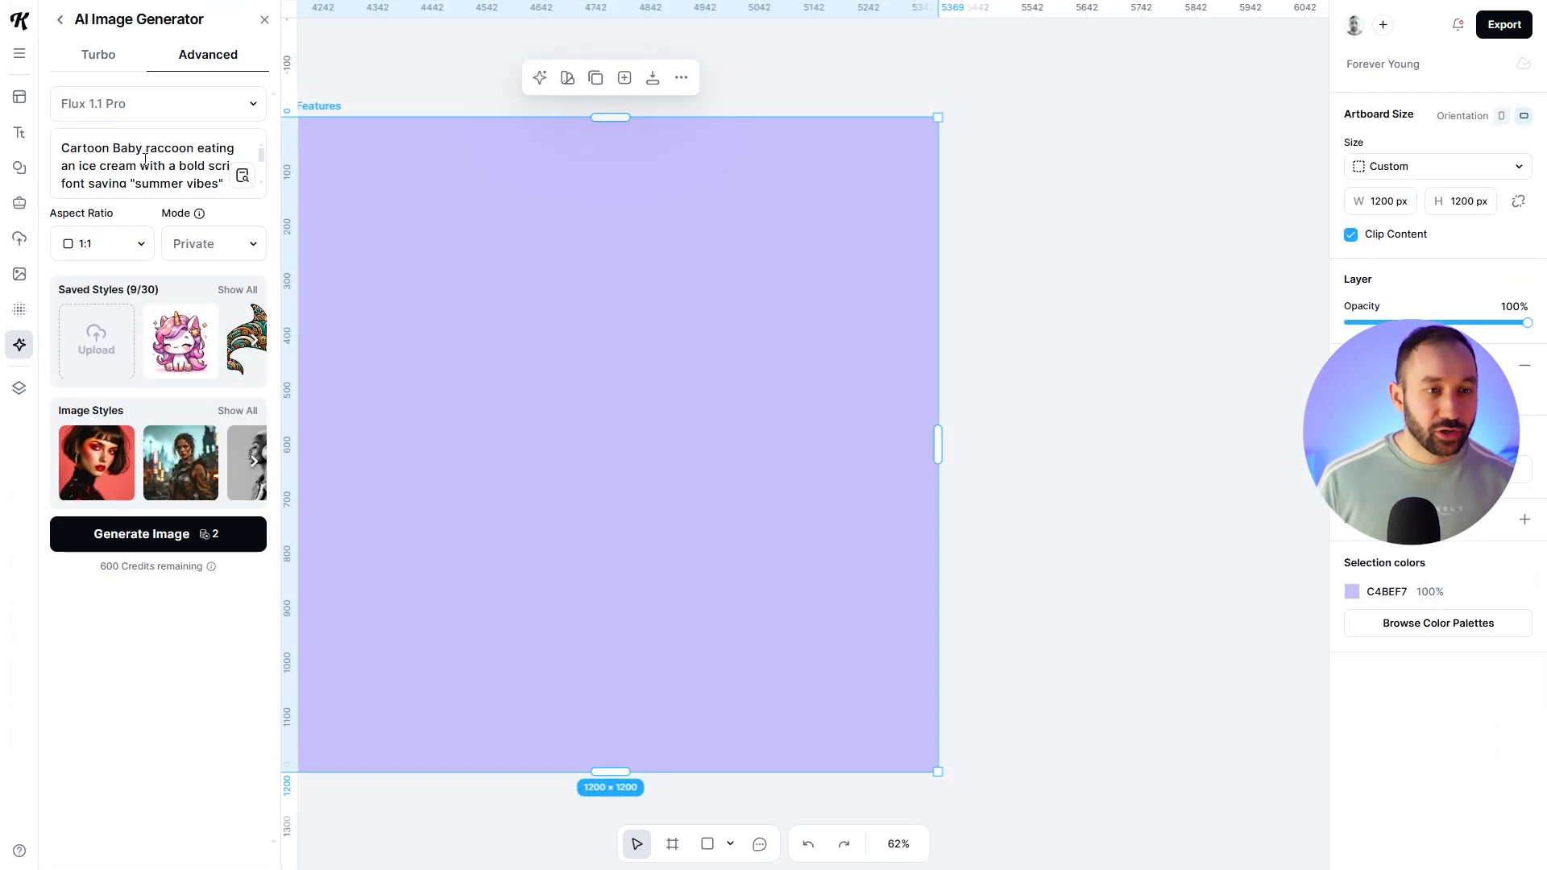
click(170, 173)
scroll(190, 171, down, 2)
scroll(105, 182, up, 2)
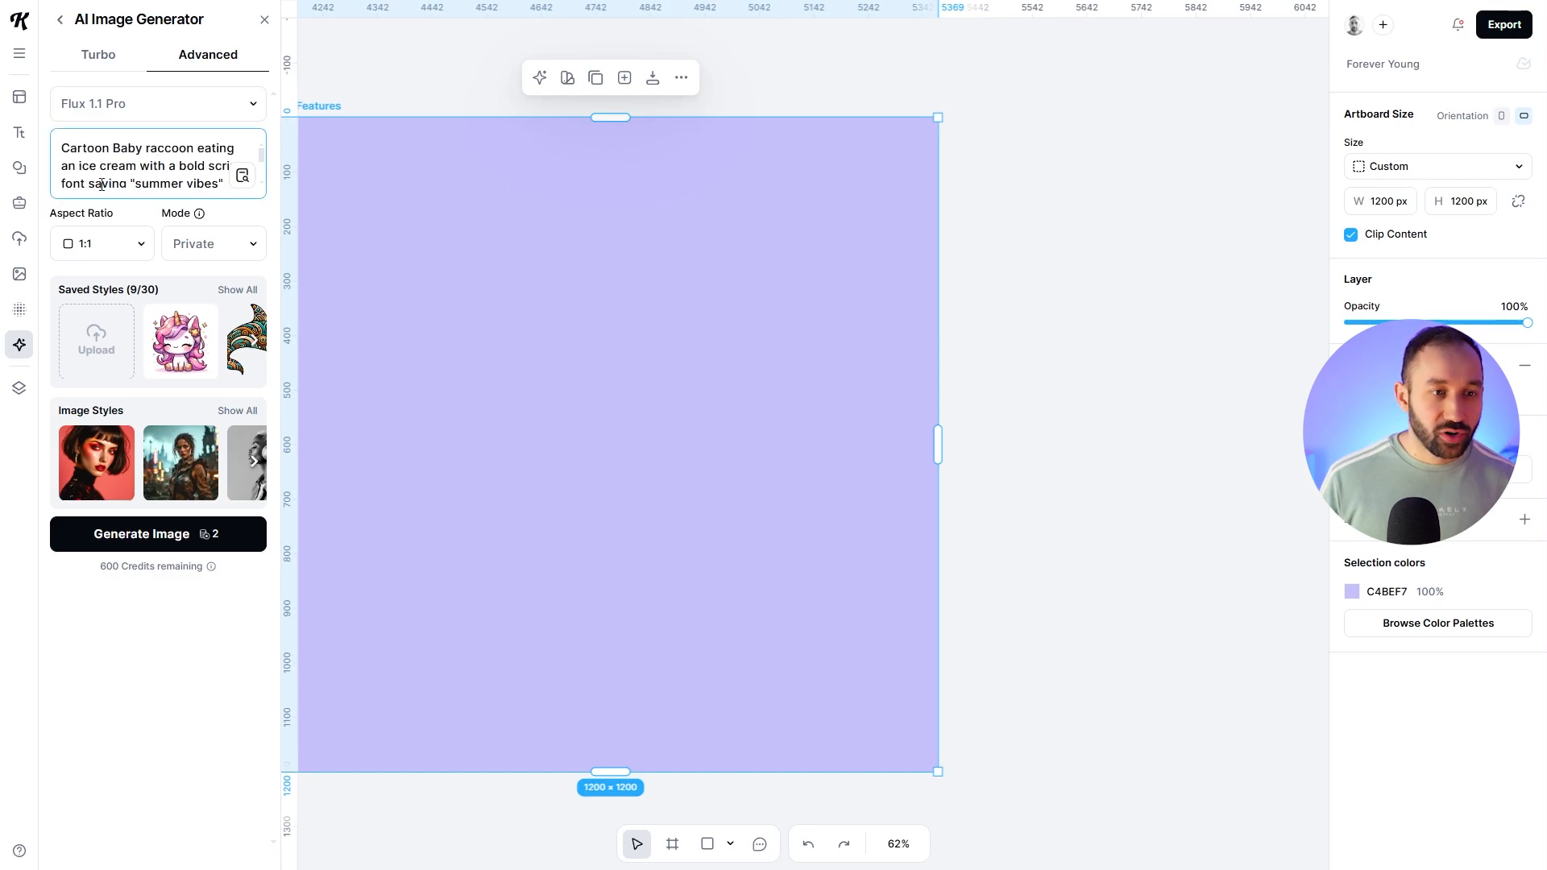
Step: Widen the prompt area, append ', isolated on a white background' to the prompt and generate the image
drag(275, 172, 436, 169)
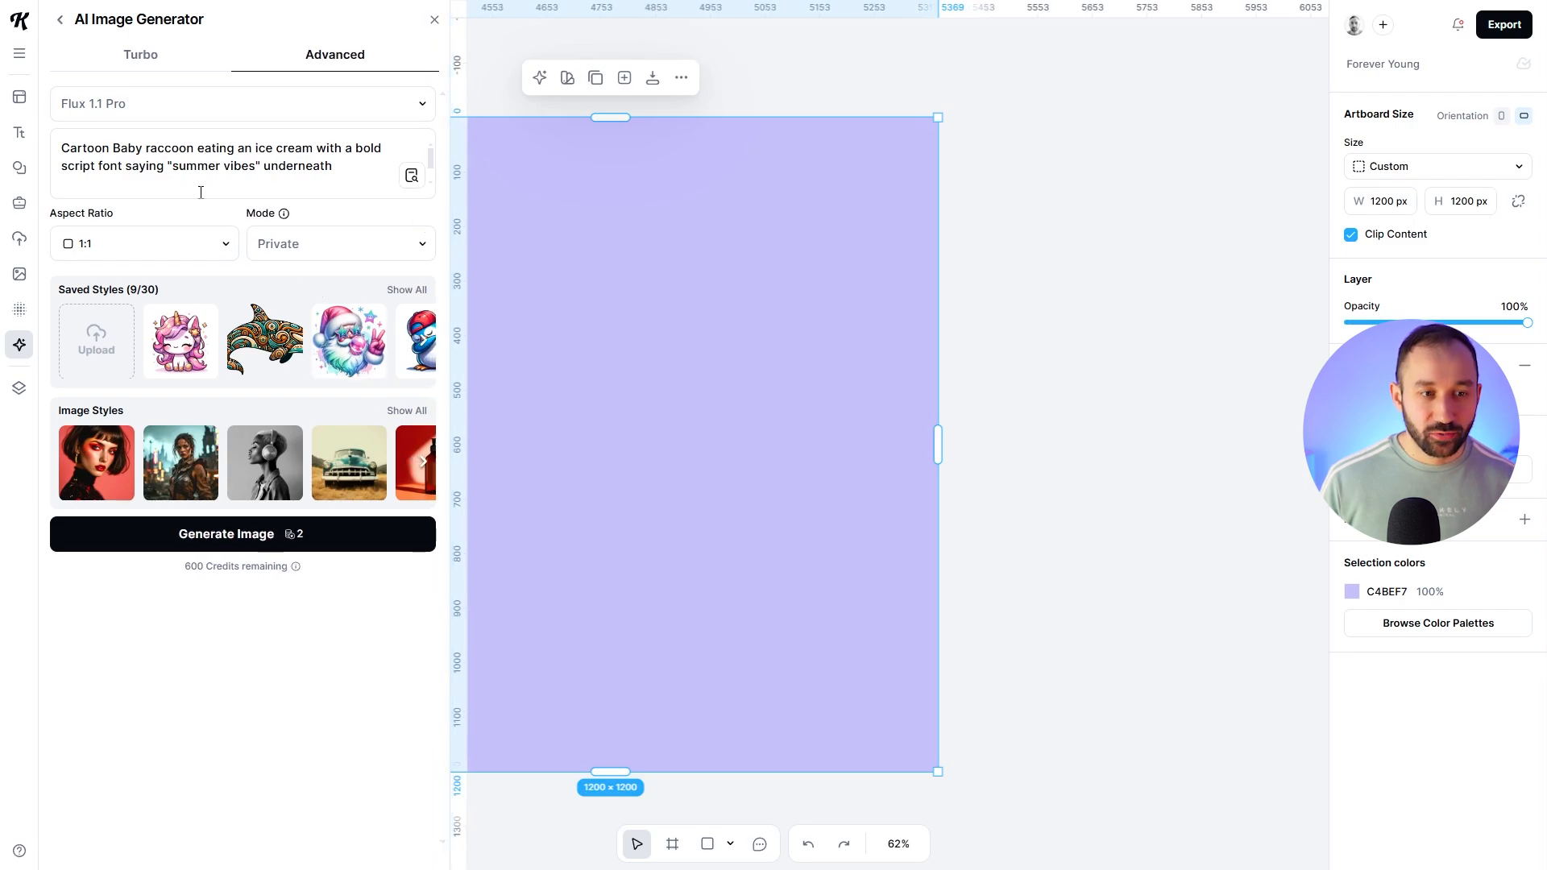
click(306, 167)
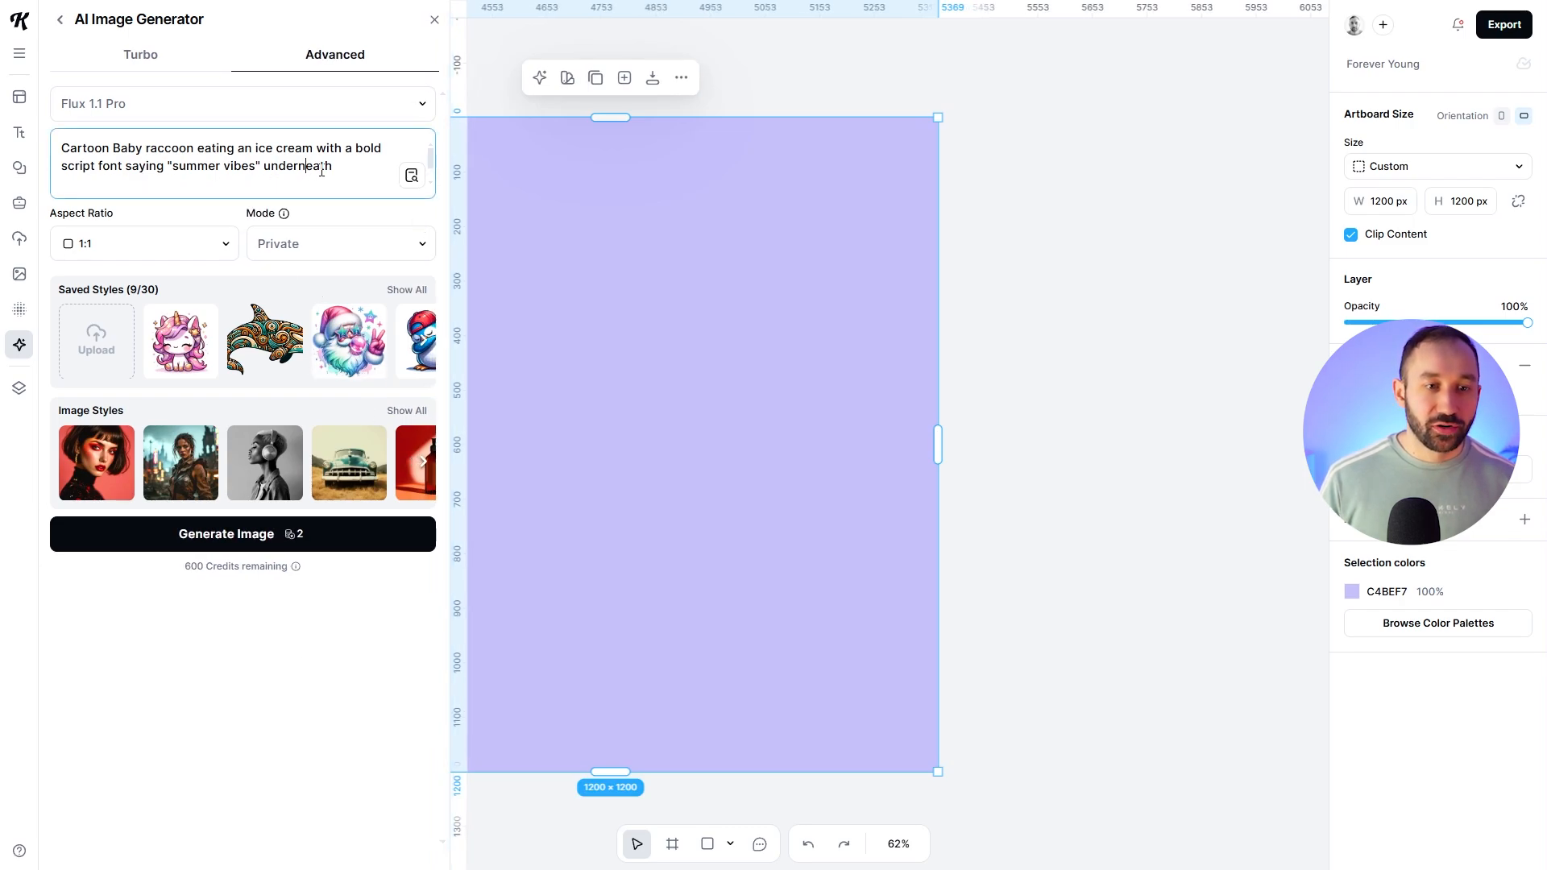
text(, isolated on a white background)
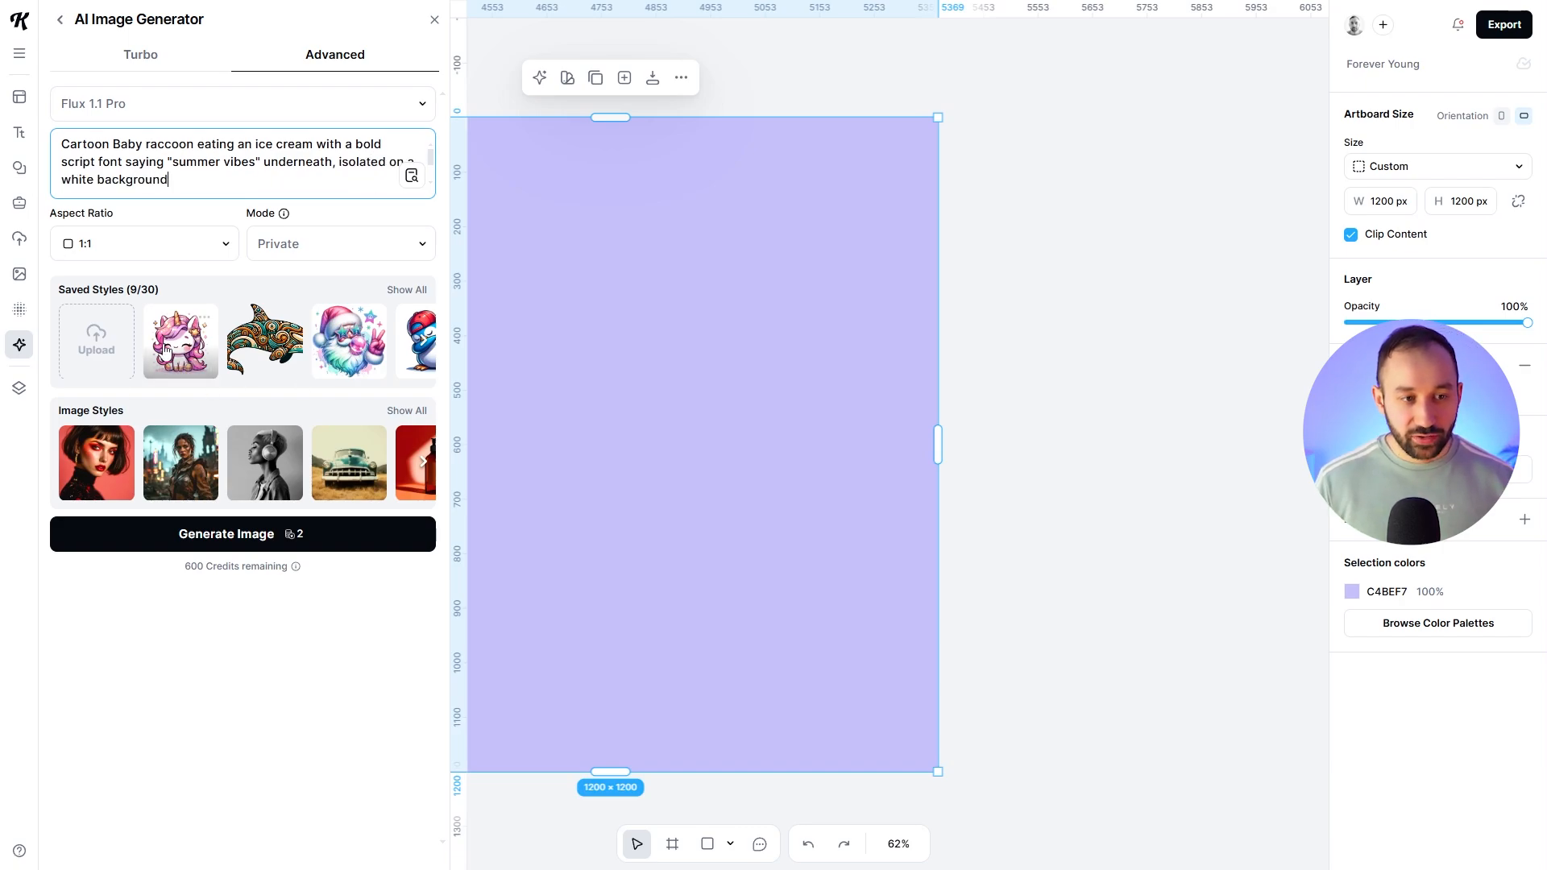
click(218, 544)
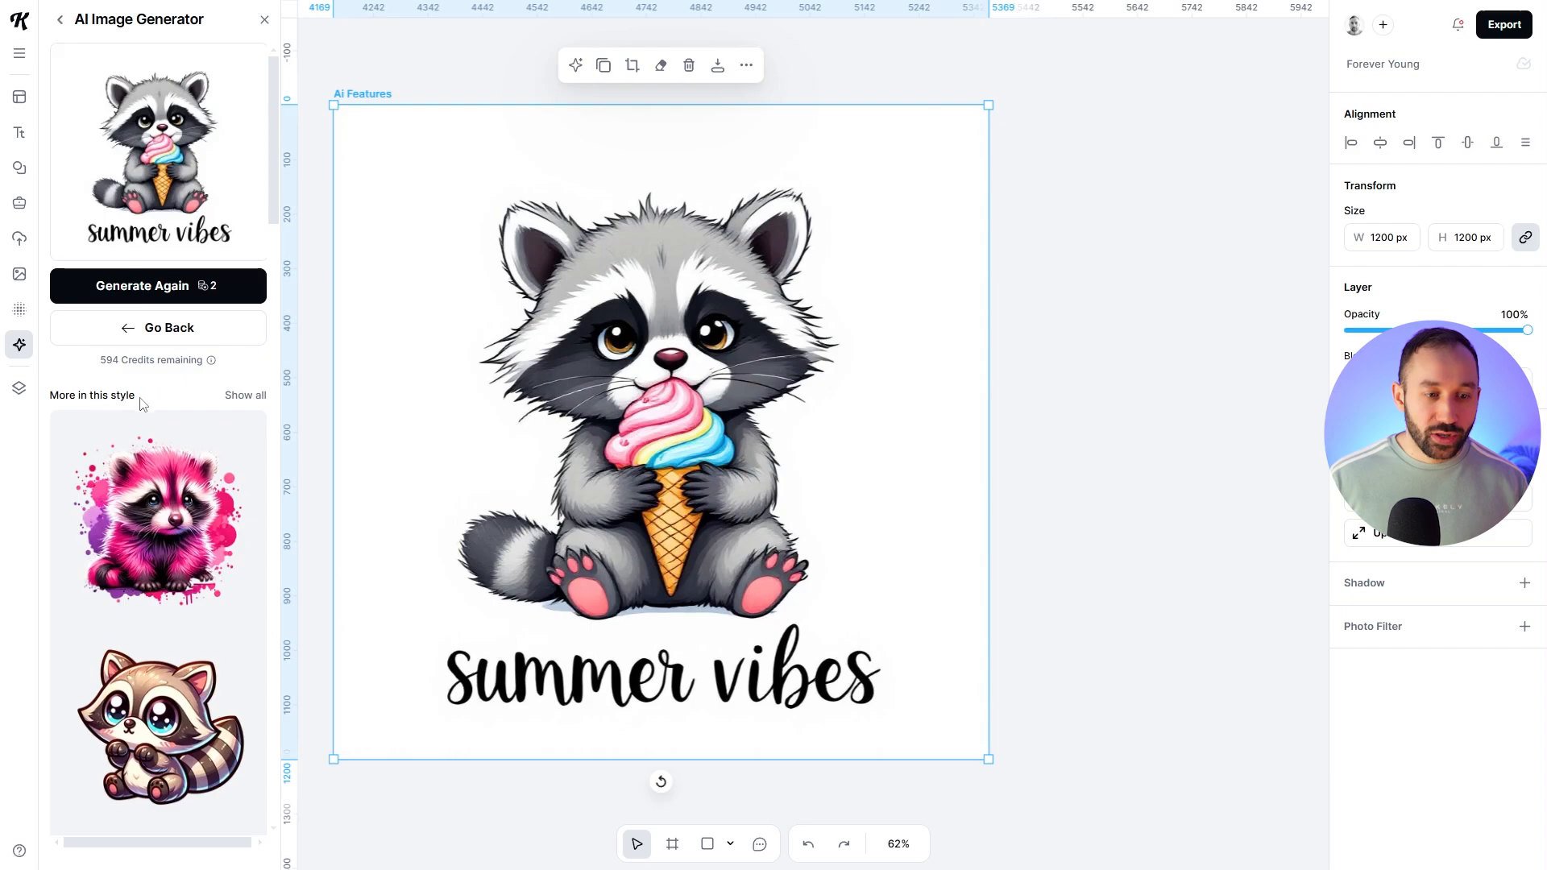
Step: Look through the raccoon images suggested in the same style as the generated design
scroll(145, 403, down, 1)
scroll(169, 484, down, 5)
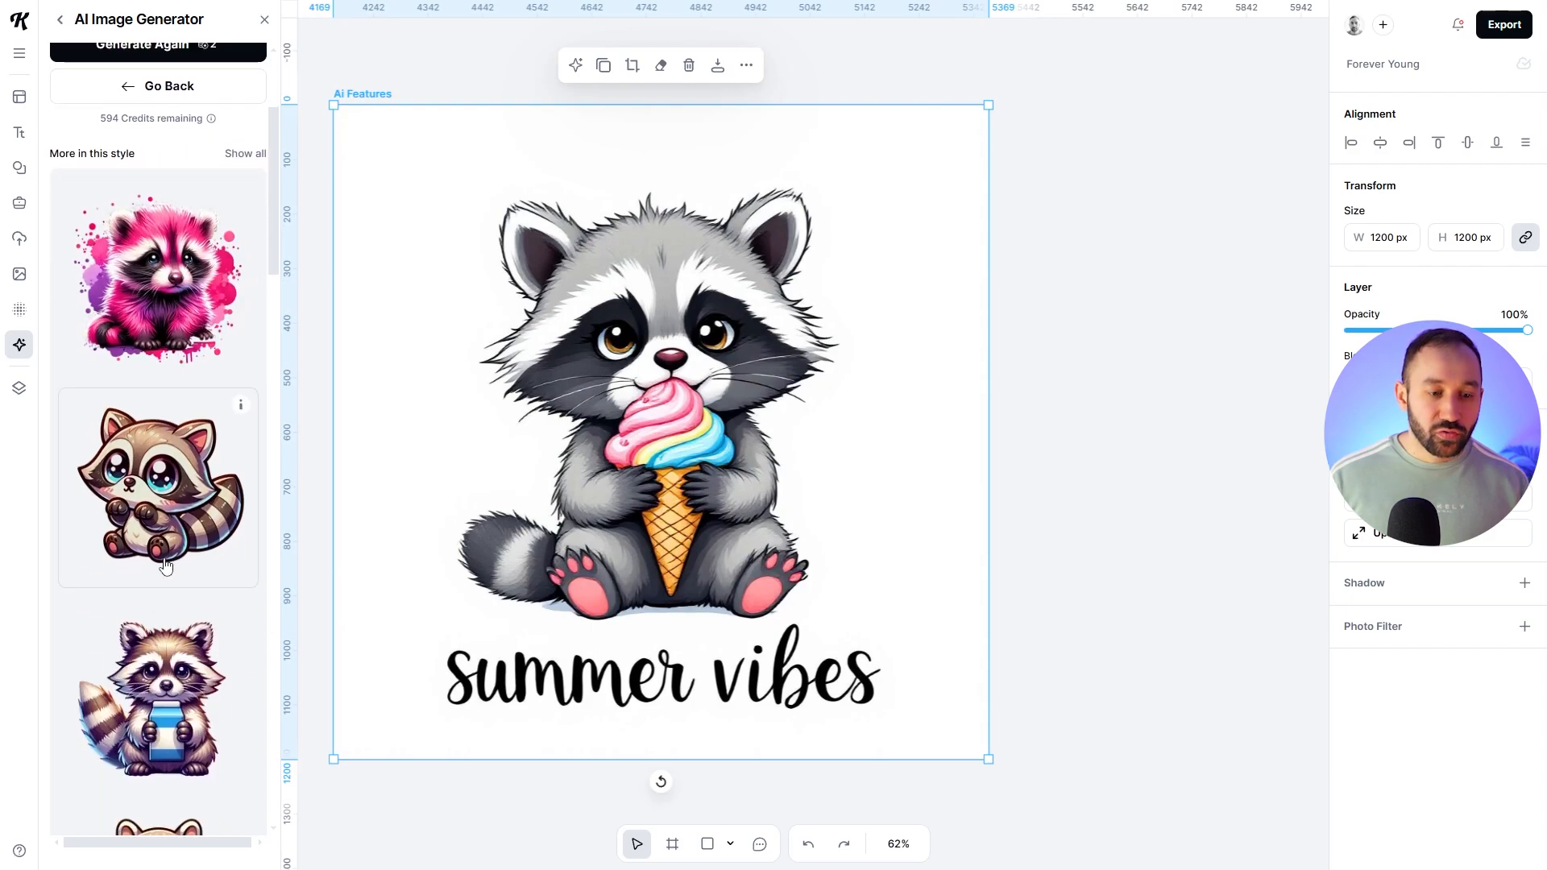
scroll(165, 565, down, 7)
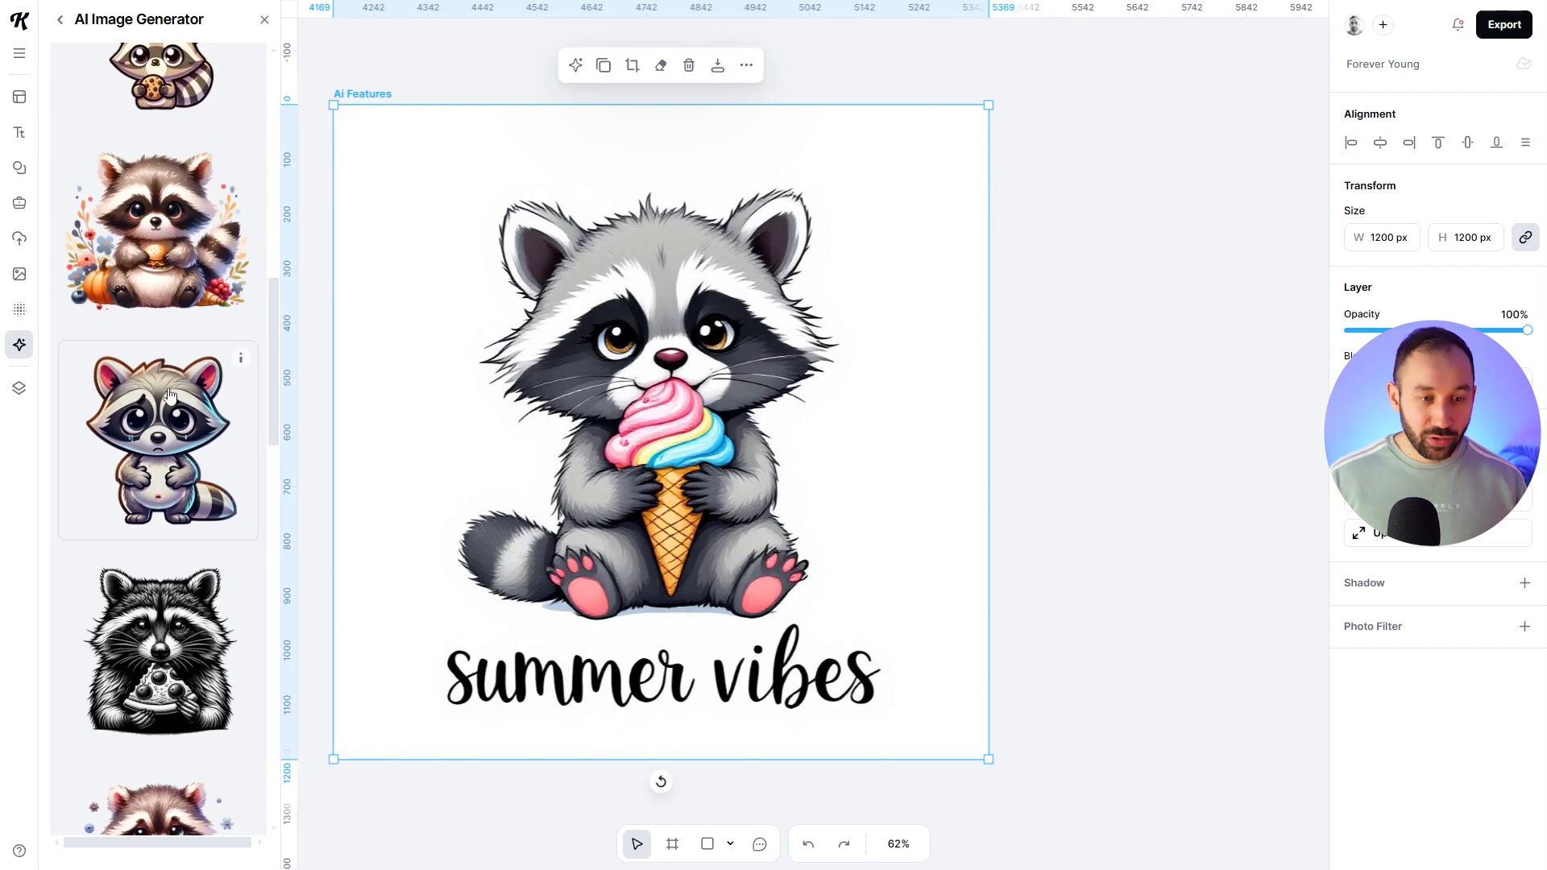
scroll(165, 580, down, 3)
scroll(165, 648, down, 3)
scroll(171, 628, up, 9)
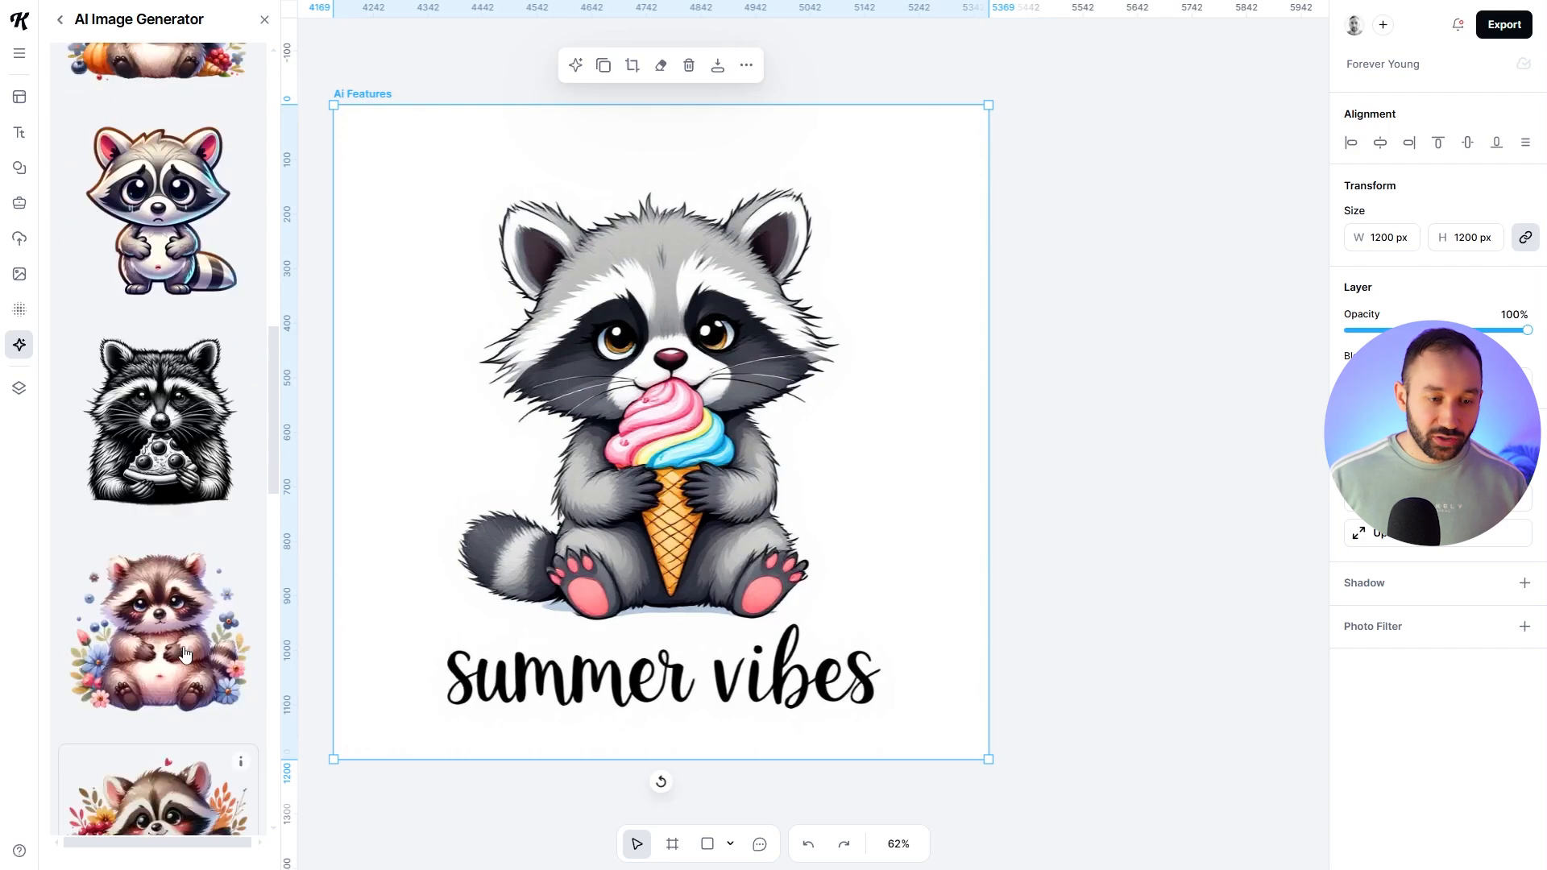
Step: Add the suggested floral raccoon holding a burger beside the summer vibes design, enlarge it to 847 px, and browse further suggestions
click(135, 473)
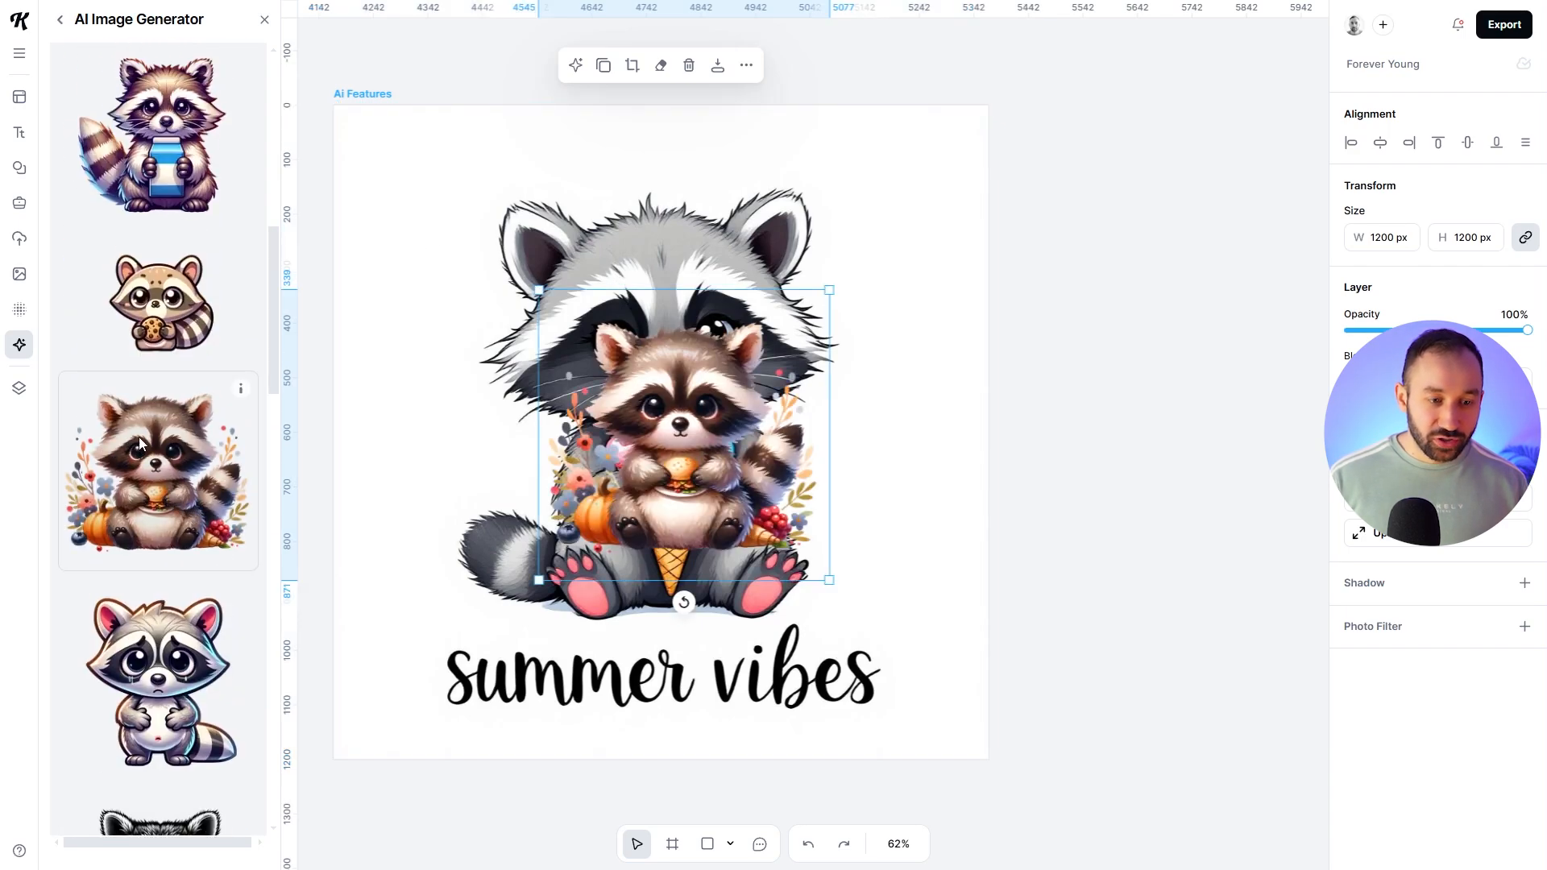
drag(686, 412, 887, 238)
drag(1020, 408, 1299, 653)
scroll(180, 563, down, 5)
scroll(179, 552, down, 10)
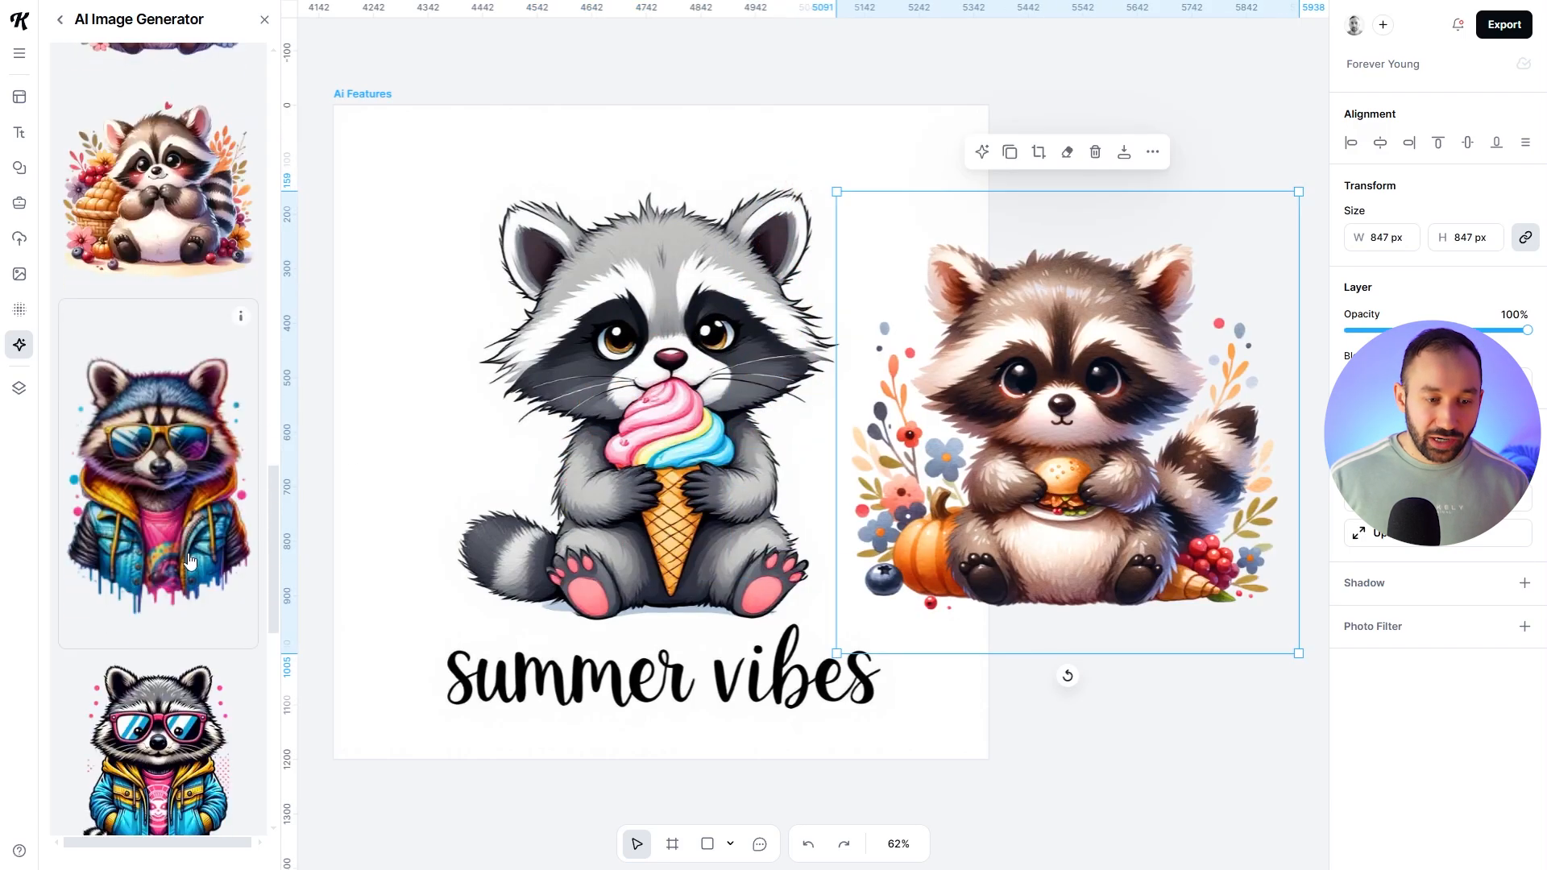
Step: Delete the floral burger raccoon from the canvas and reselect the summer vibes raccoon
drag(277, 695, 291, 346)
drag(1110, 327, 1087, 312)
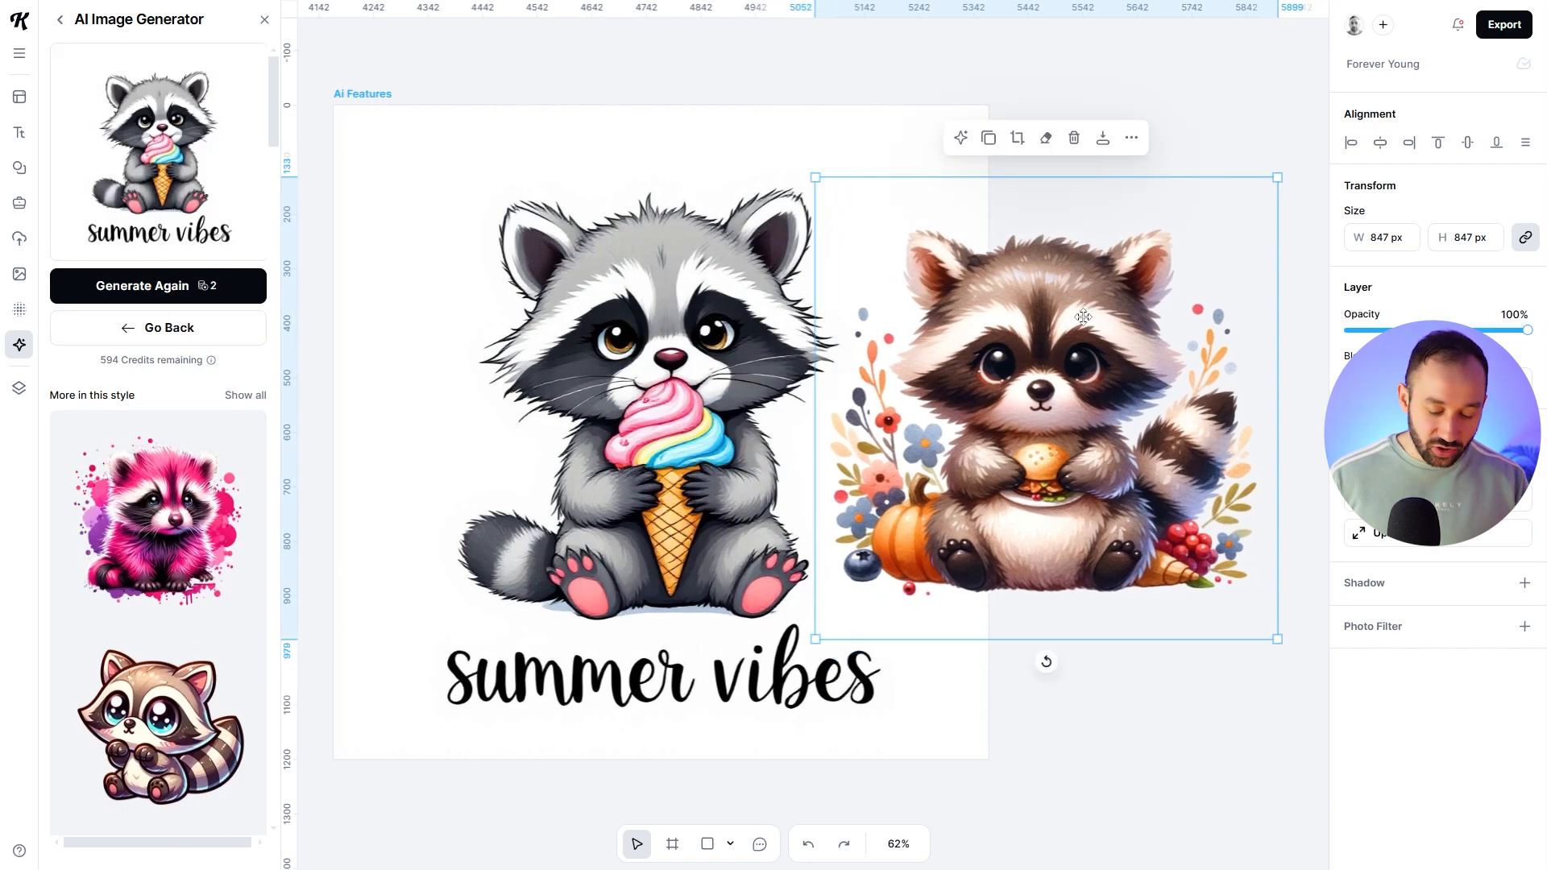
key(Delete)
click(615, 269)
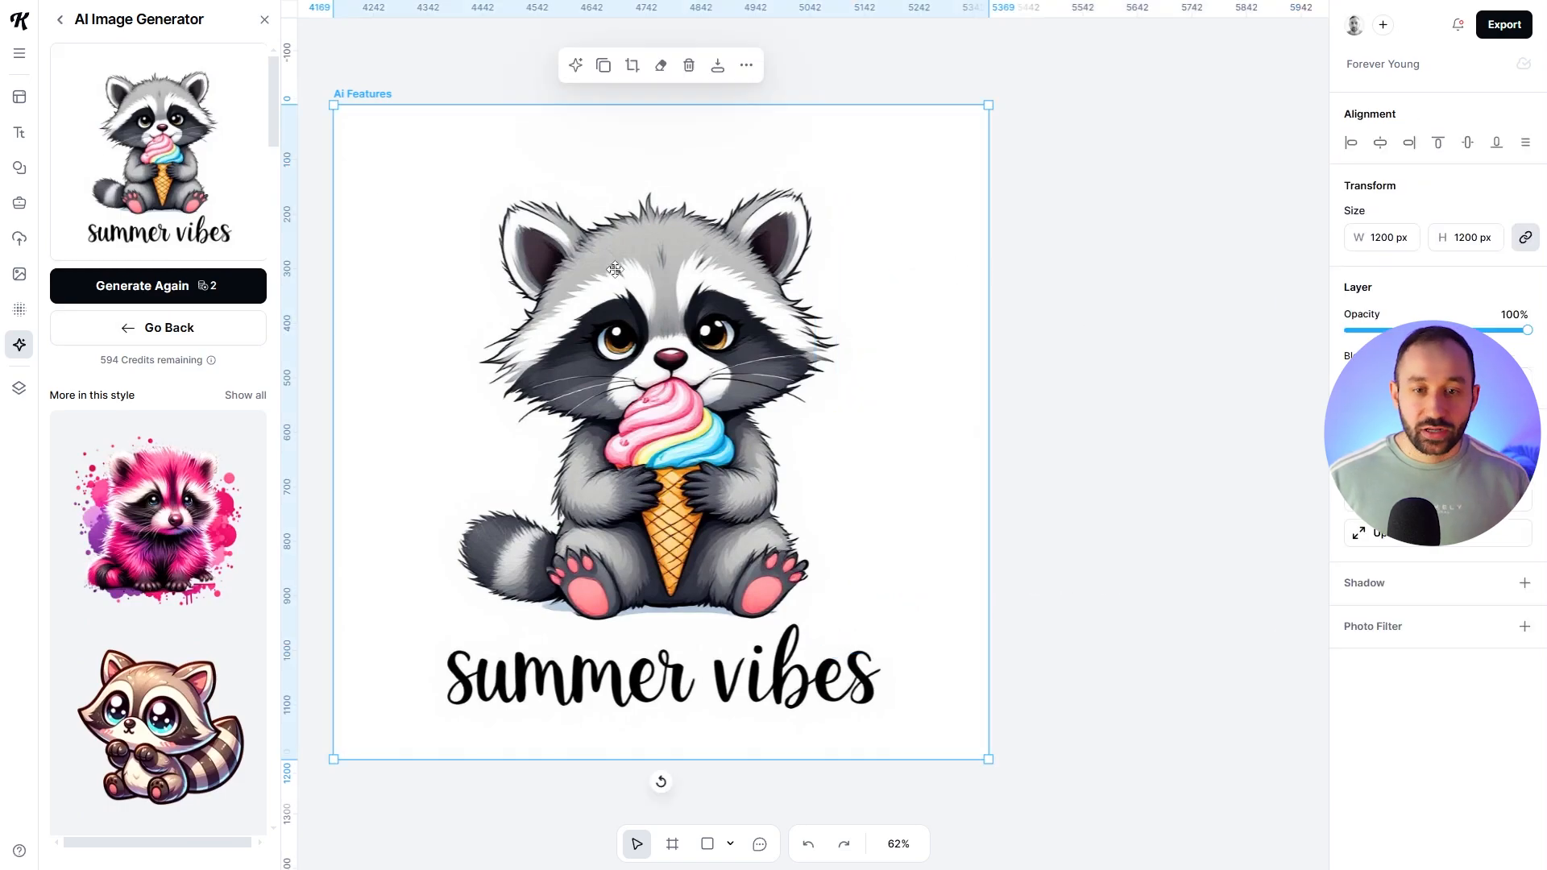
Step: Return to the generator settings, switch the model to DALL·E 3 and generate an image from the same raccoon prompt
click(59, 20)
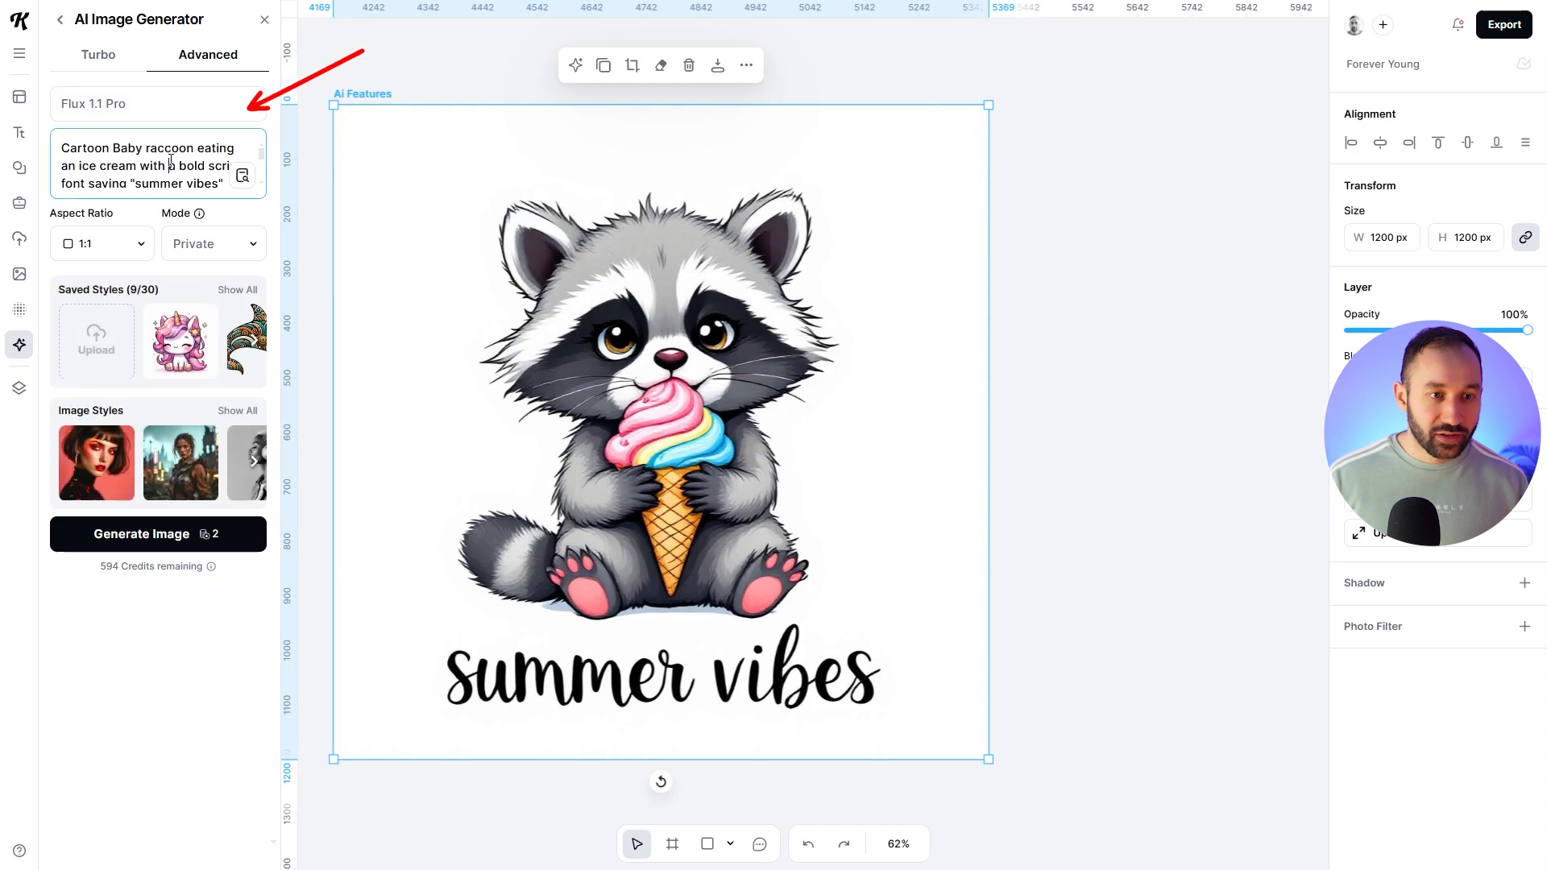
click(121, 104)
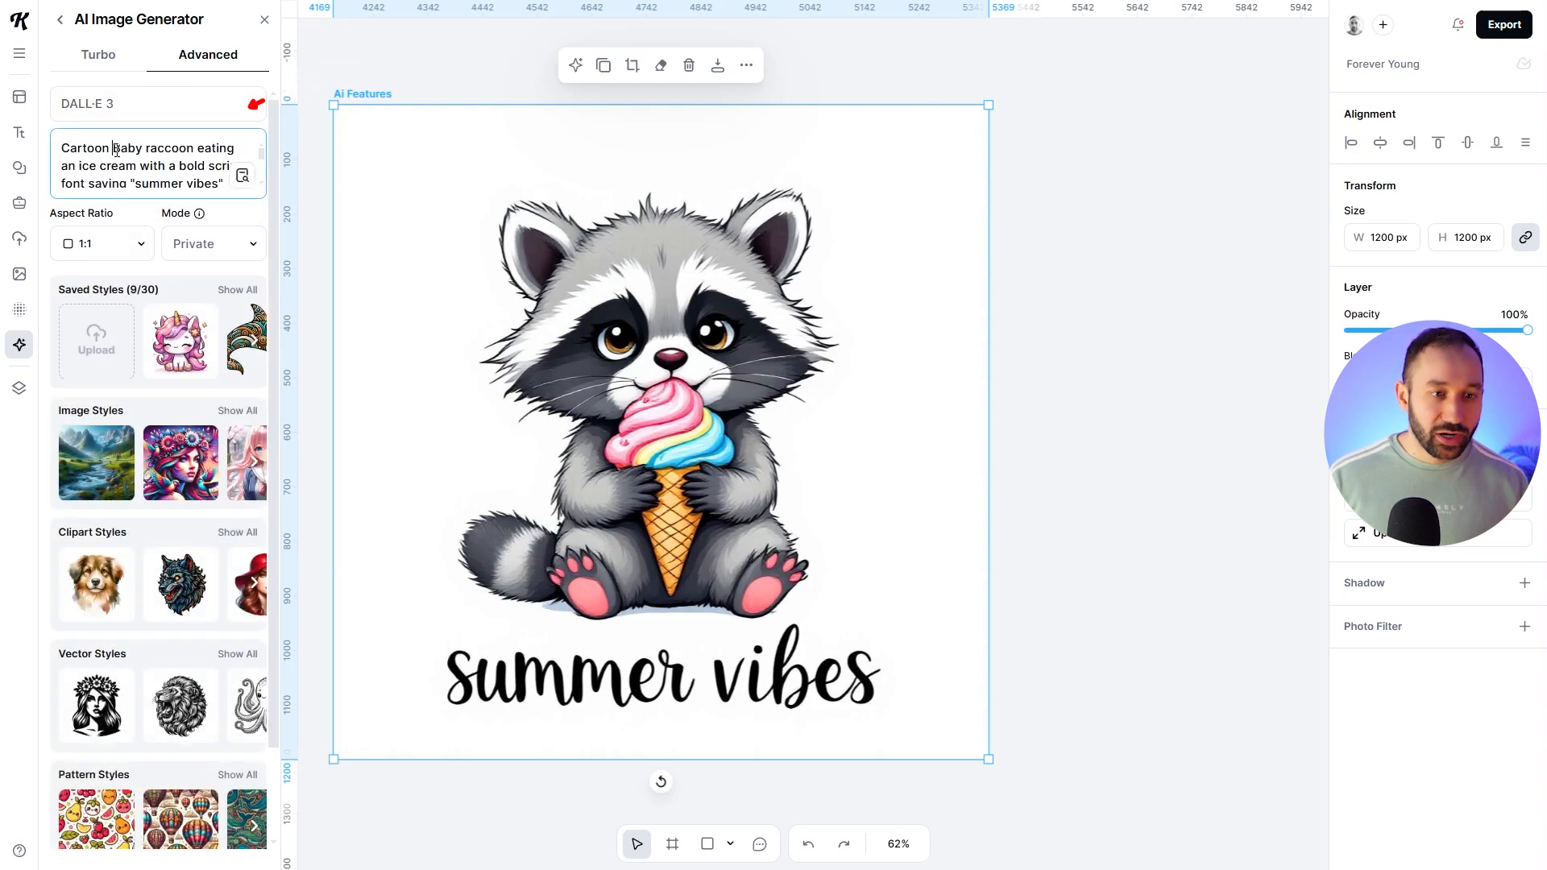
scroll(161, 644, down, 2)
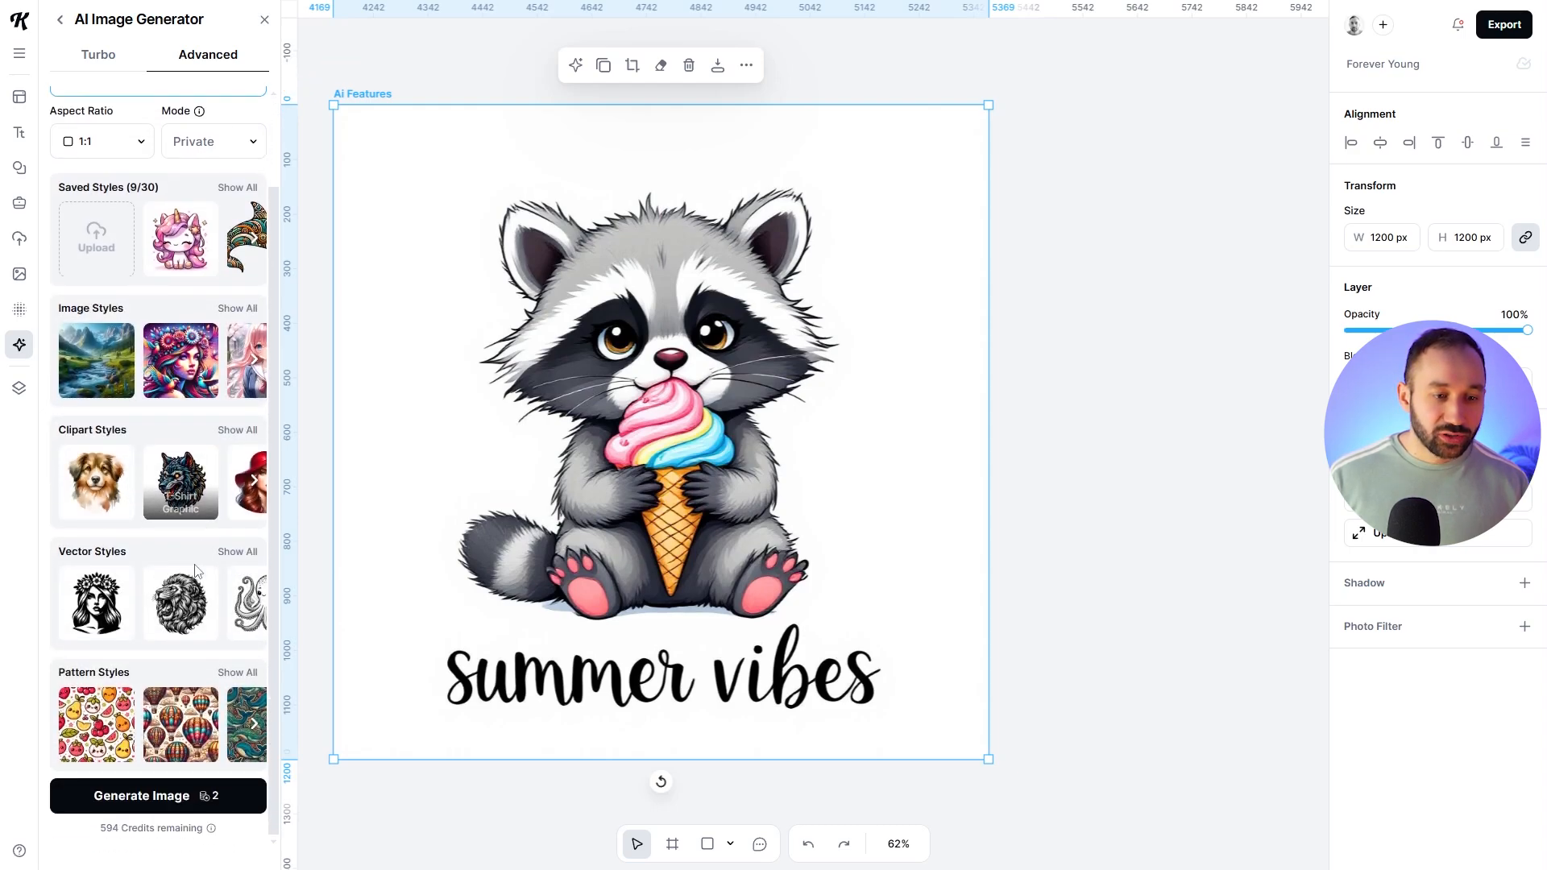
click(172, 798)
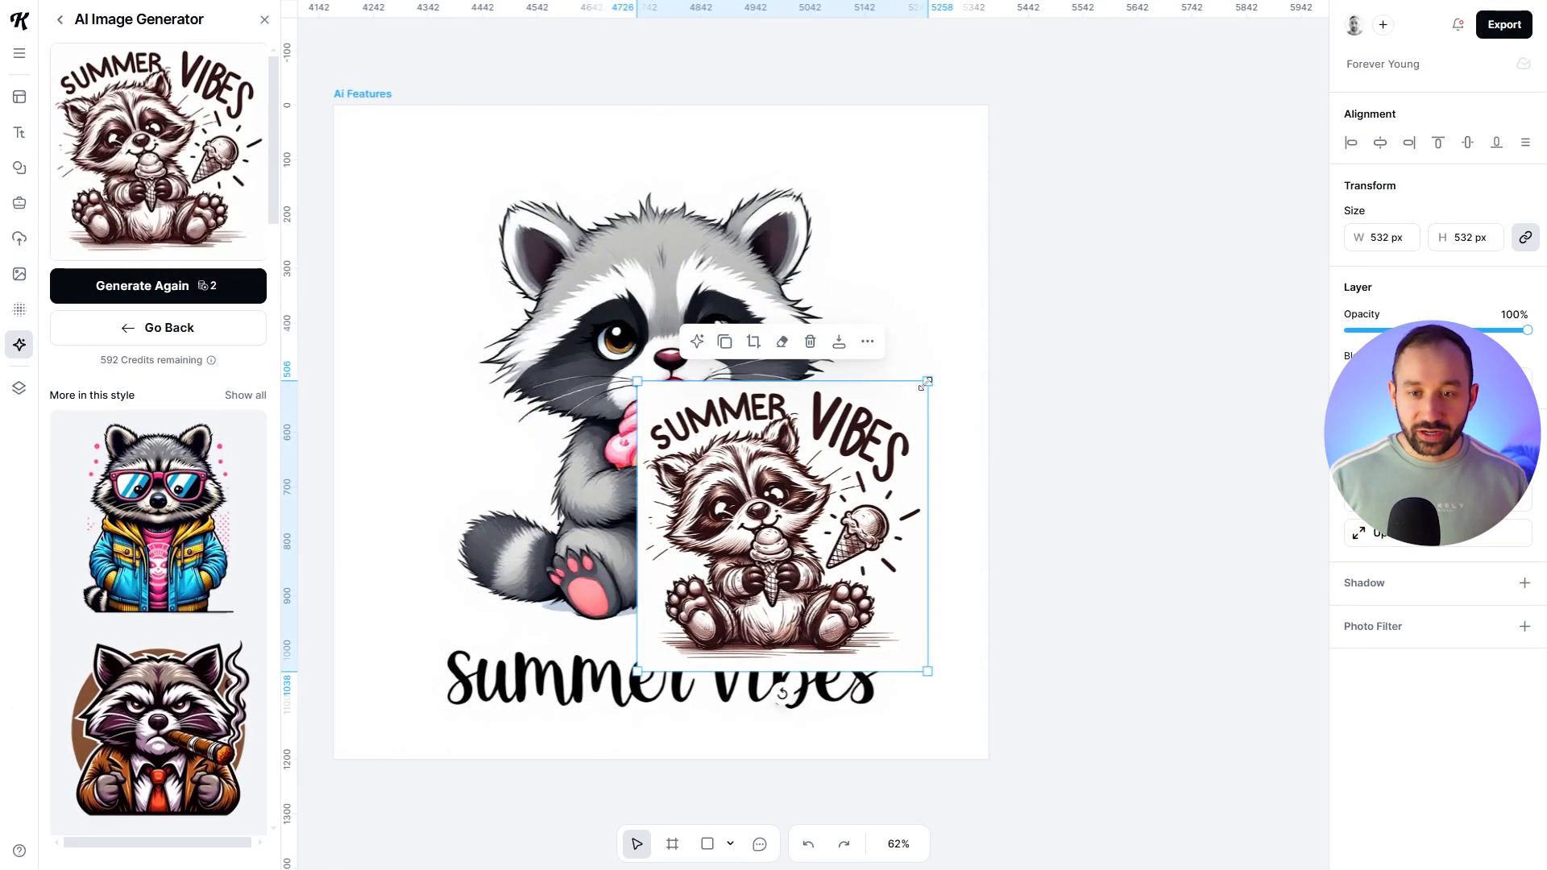
Step: Enlarge the new brown line-art raccoon to about 975 px and arrange it beside the first summer vibes raccoon for comparison
drag(924, 383, 1163, 145)
mouse_move(939, 427)
mouse_down()
mouse_move(1111, 439)
mouse_move(1044, 439)
mouse_move(1205, 420)
mouse_move(1133, 420)
mouse_up()
drag(649, 394, 537, 394)
mouse_move(1022, 361)
mouse_down()
mouse_move(1001, 366)
mouse_move(964, 247)
mouse_up()
drag(1229, 182, 1219, 142)
drag(959, 239, 1018, 212)
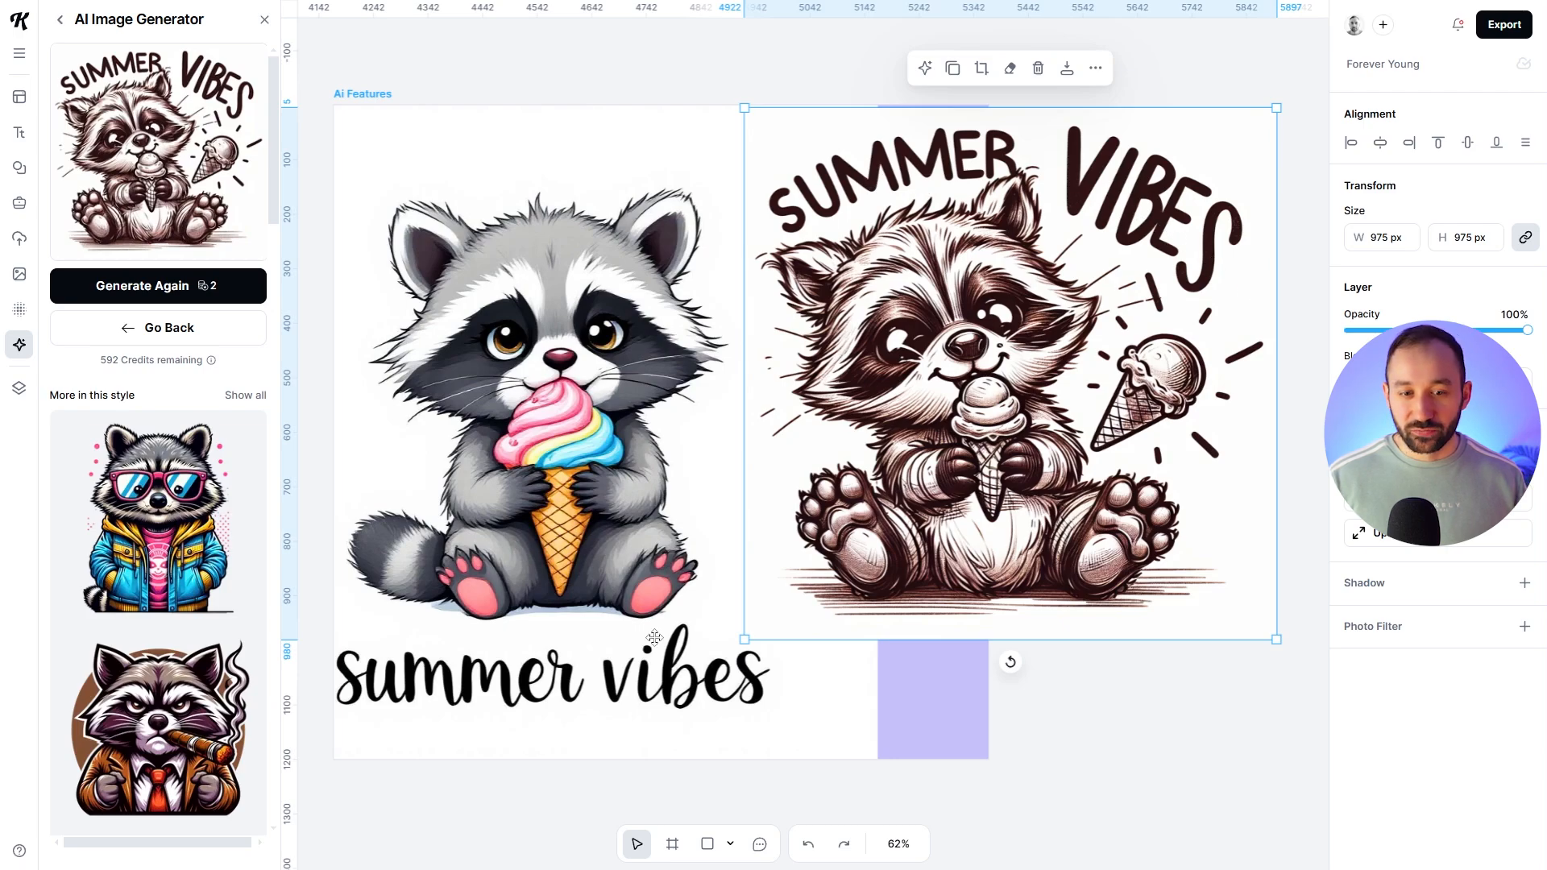
drag(807, 614, 842, 602)
click(681, 678)
scroll(481, 728, up, 5)
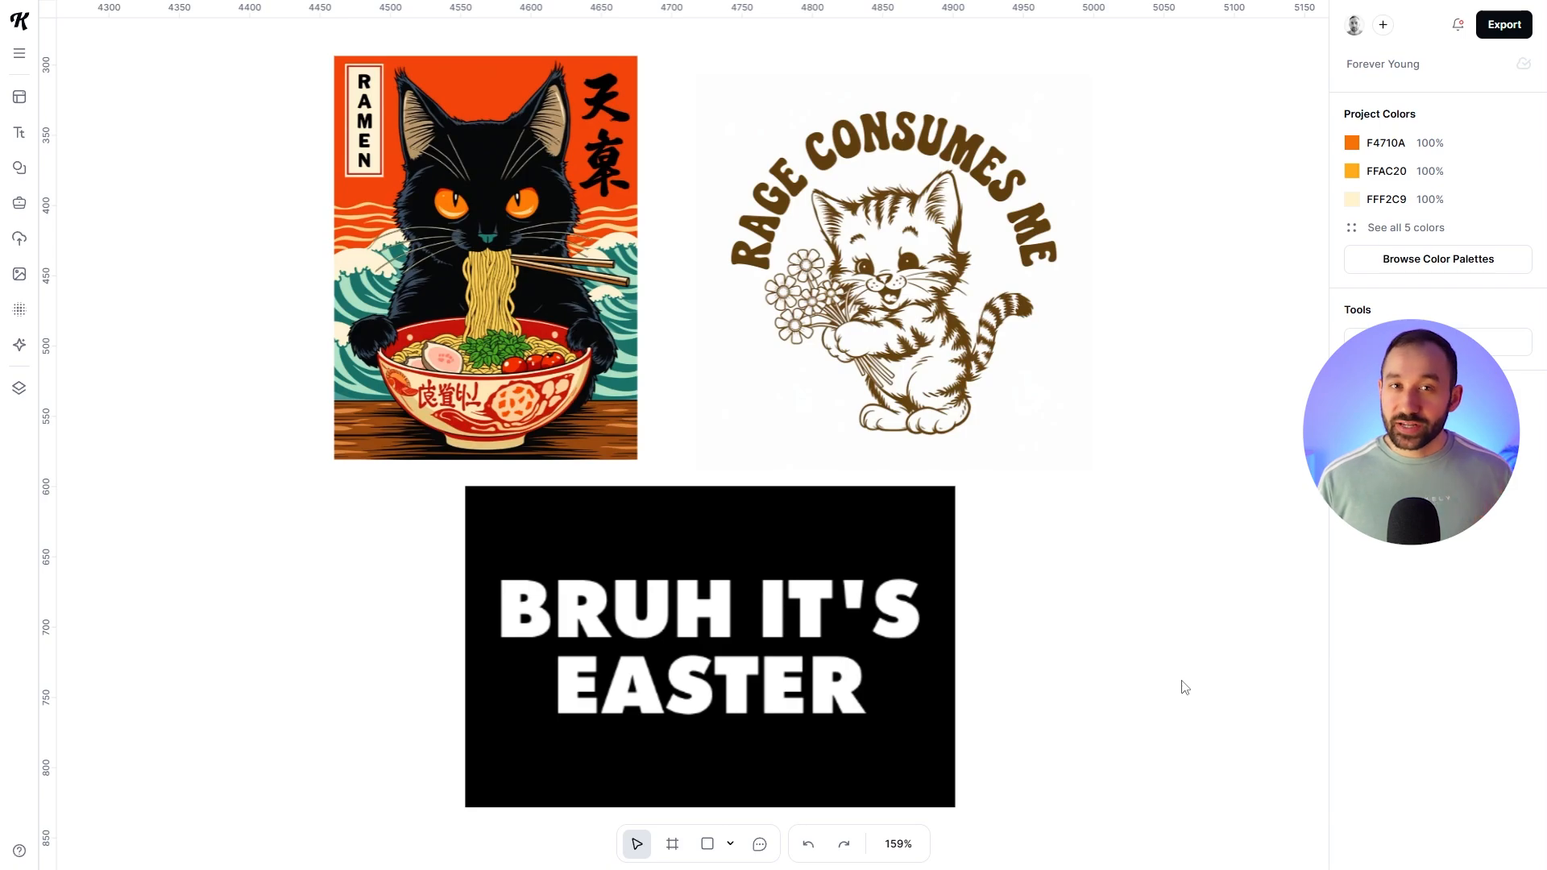
Step: Open the AI Image Restyle feature and choose the black cat ramen poster as the source image
click(29, 356)
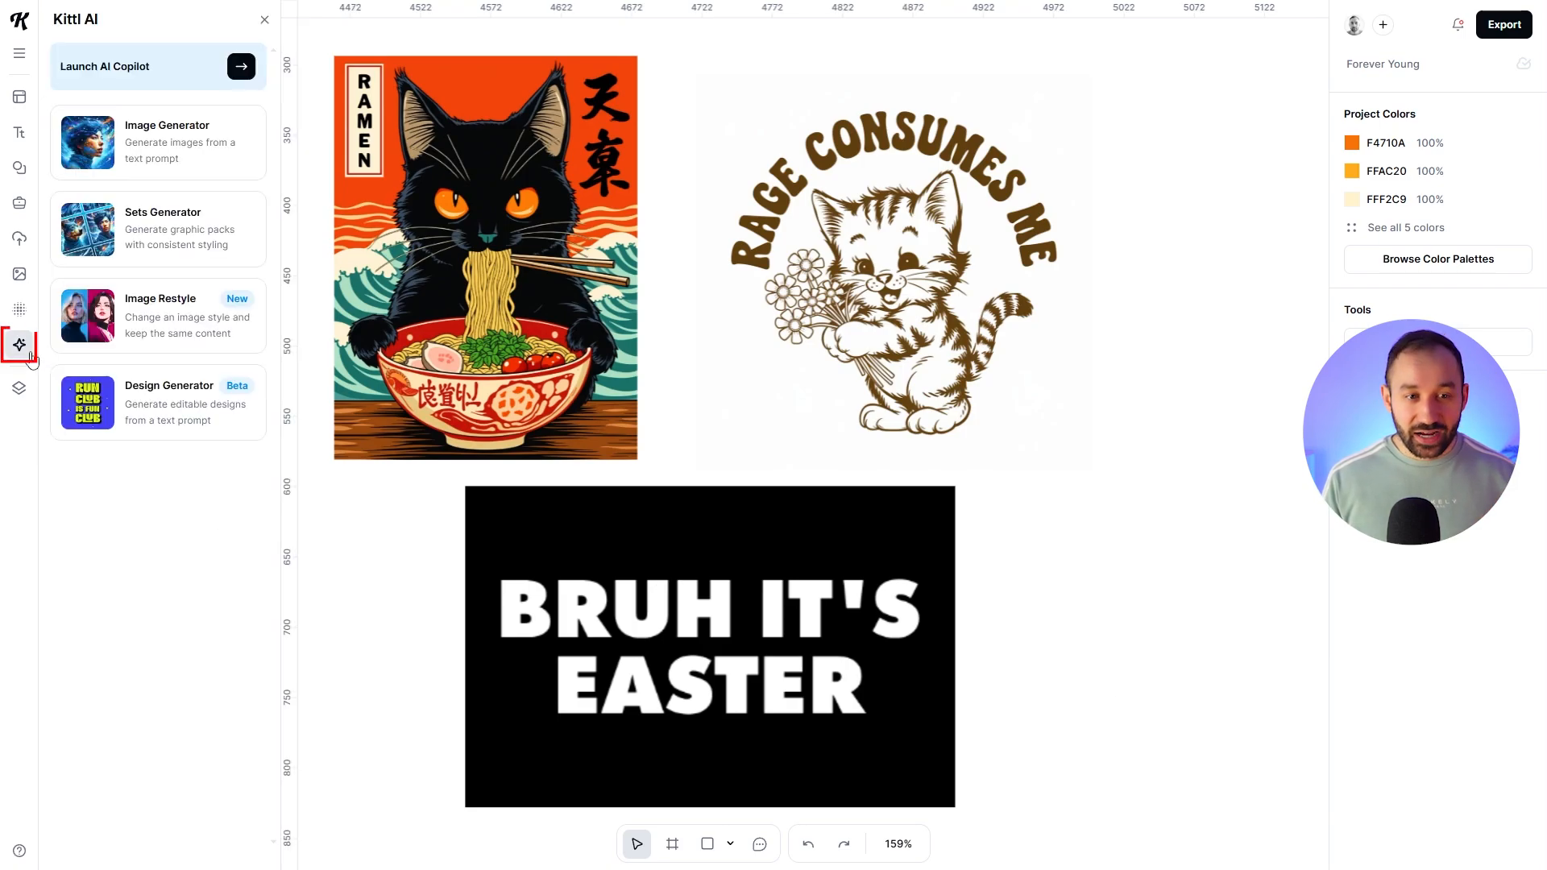
click(120, 321)
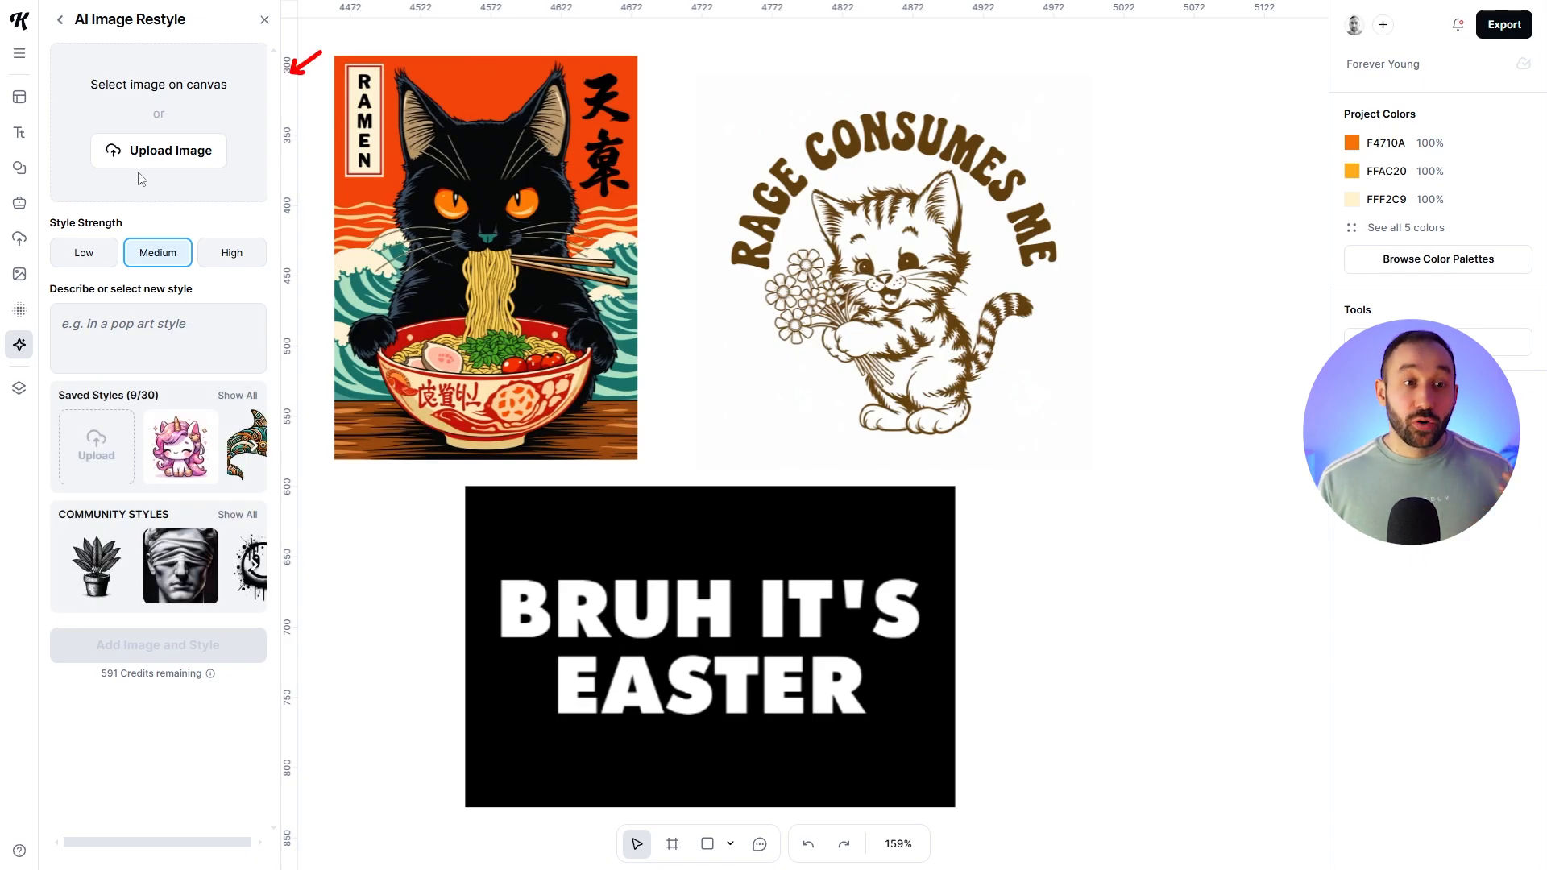
click(448, 176)
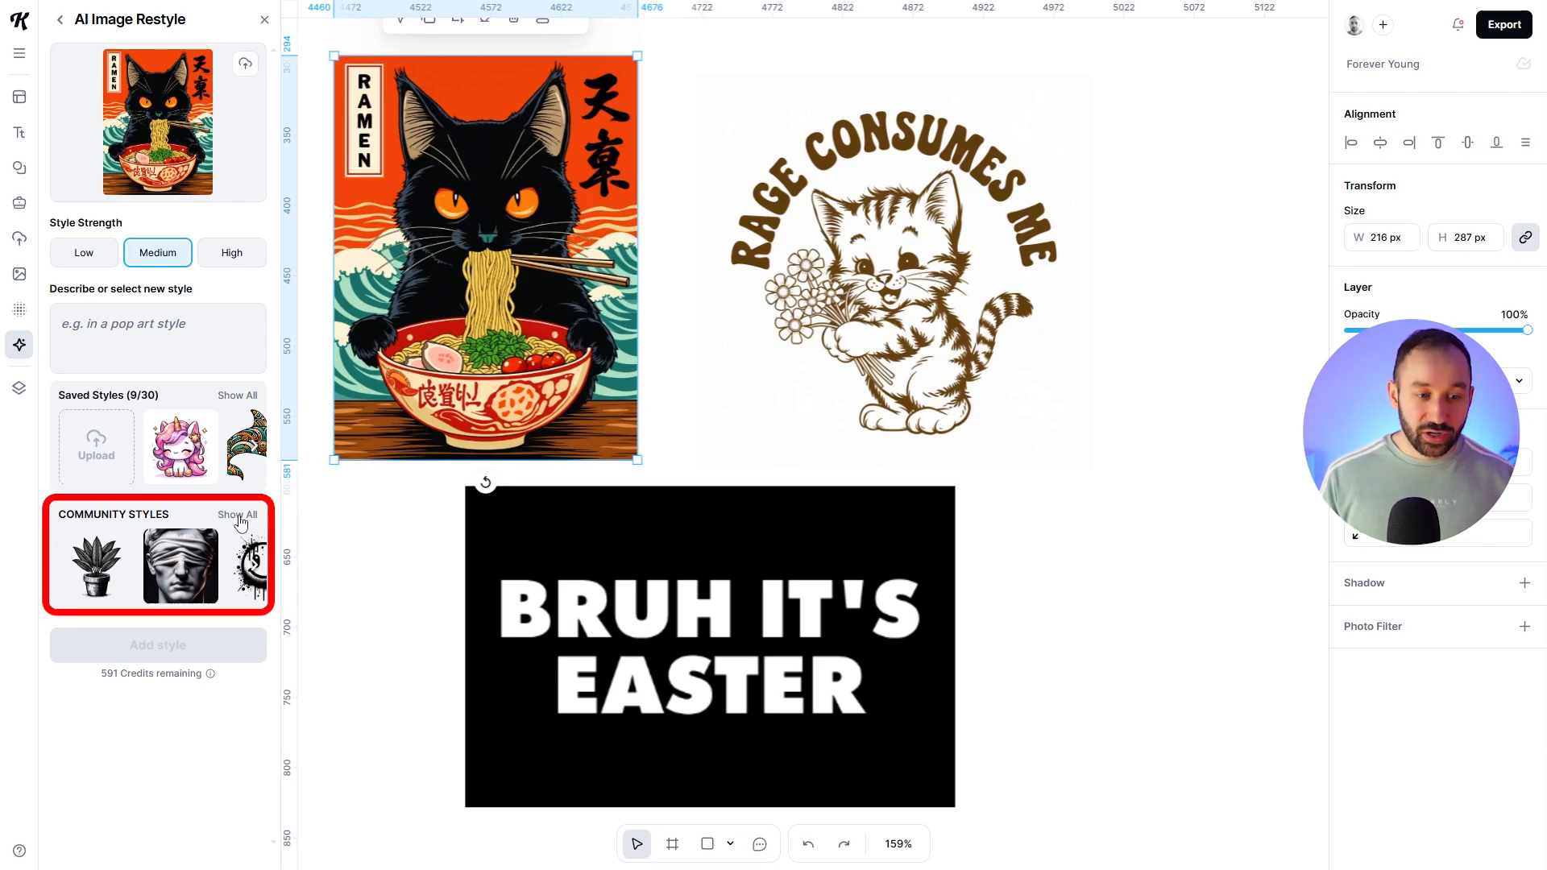
Step: Look through the full collection of community styles available for restyling, then close it
click(239, 515)
scroll(371, 305, down, 2)
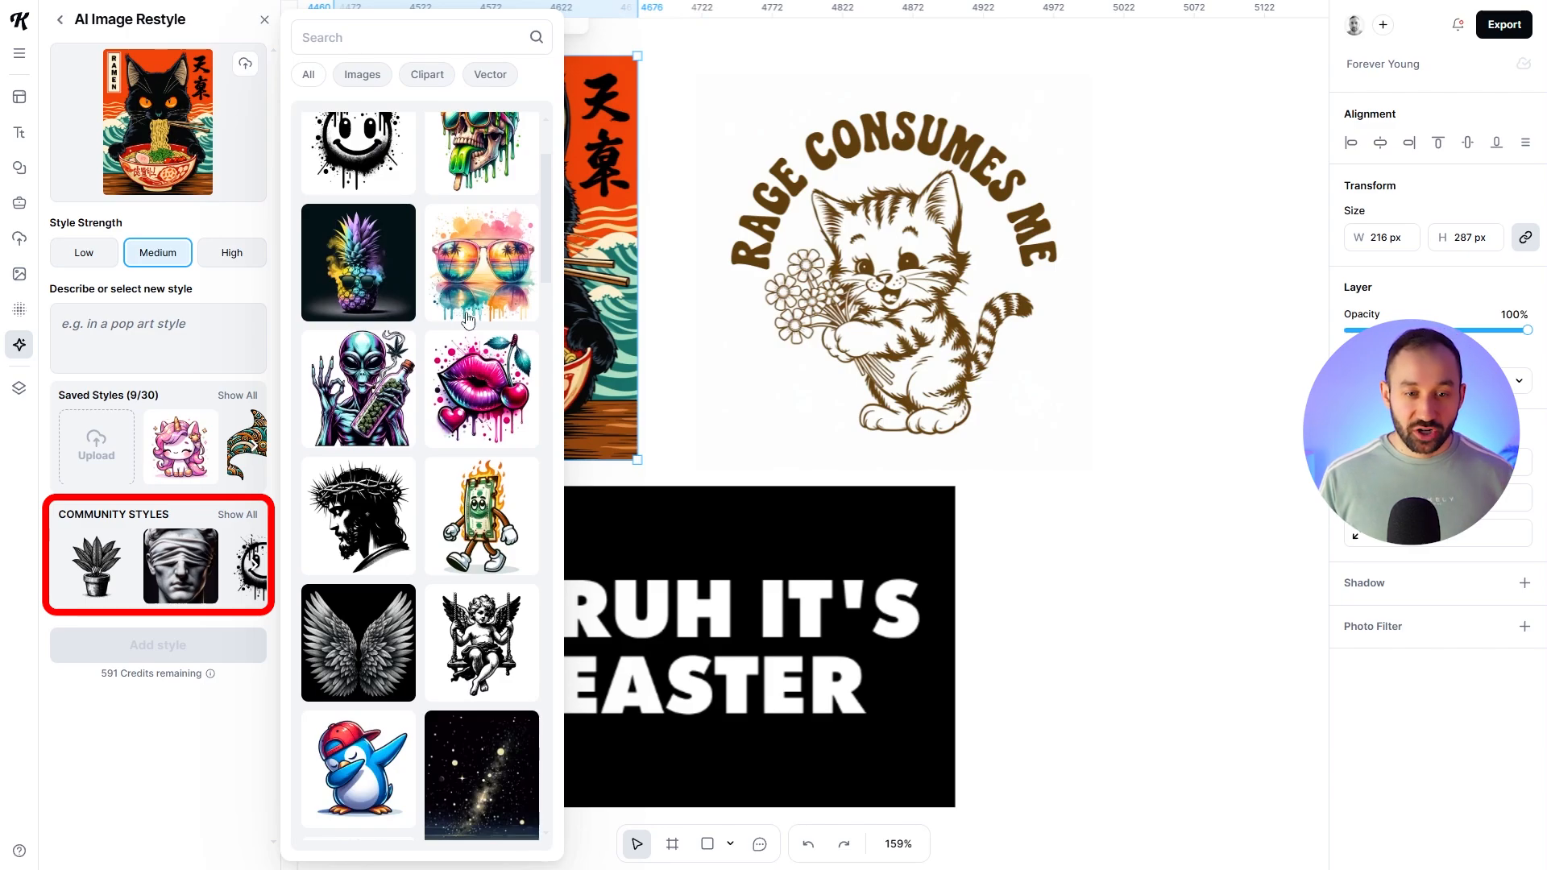
scroll(467, 320, down, 8)
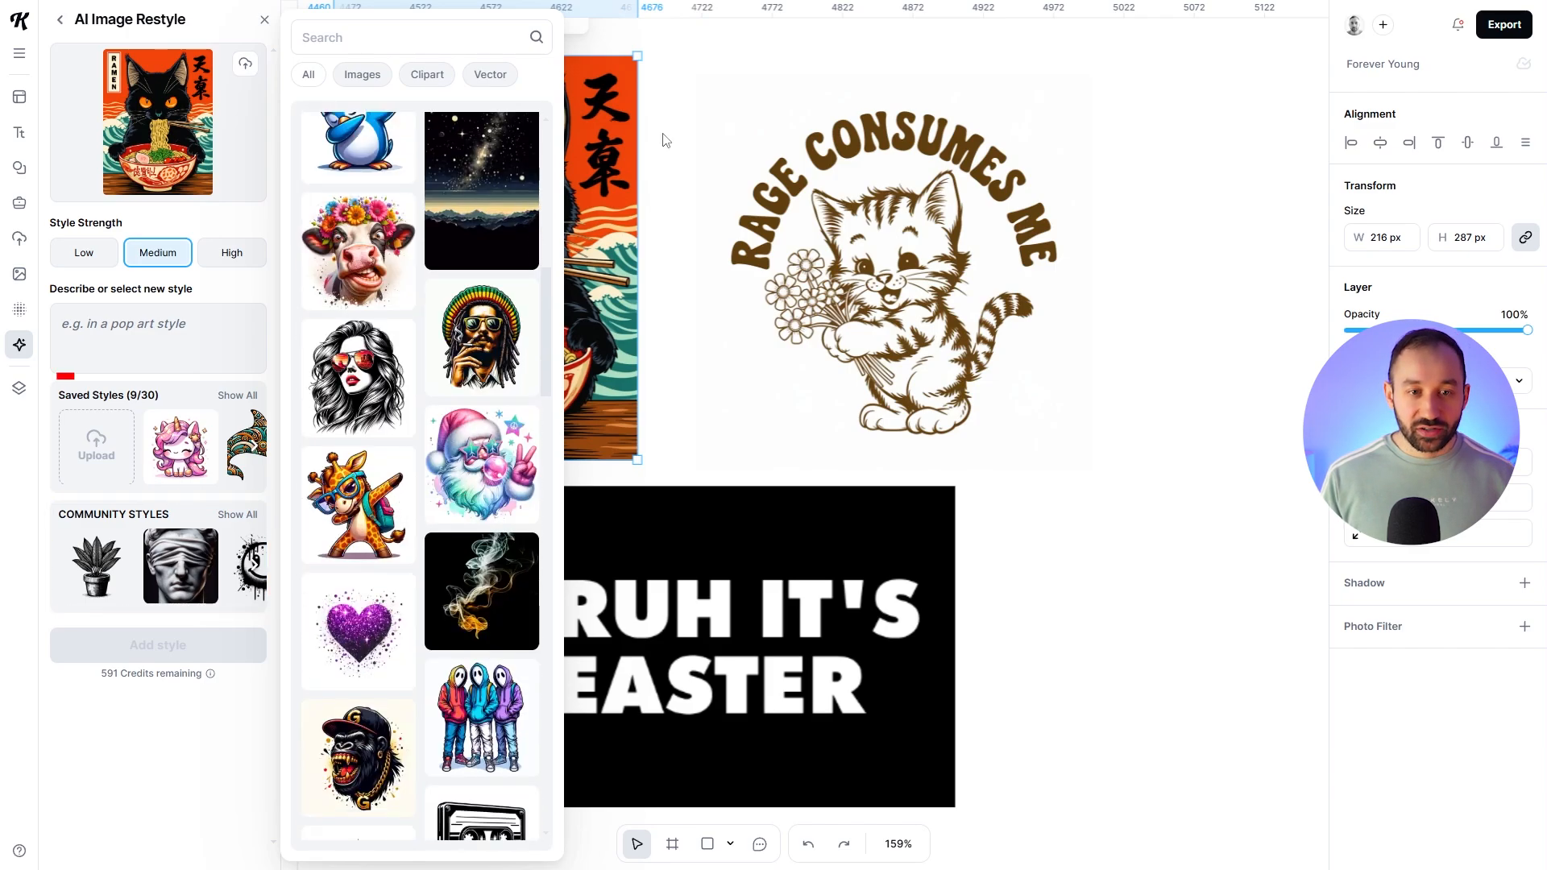
click(664, 141)
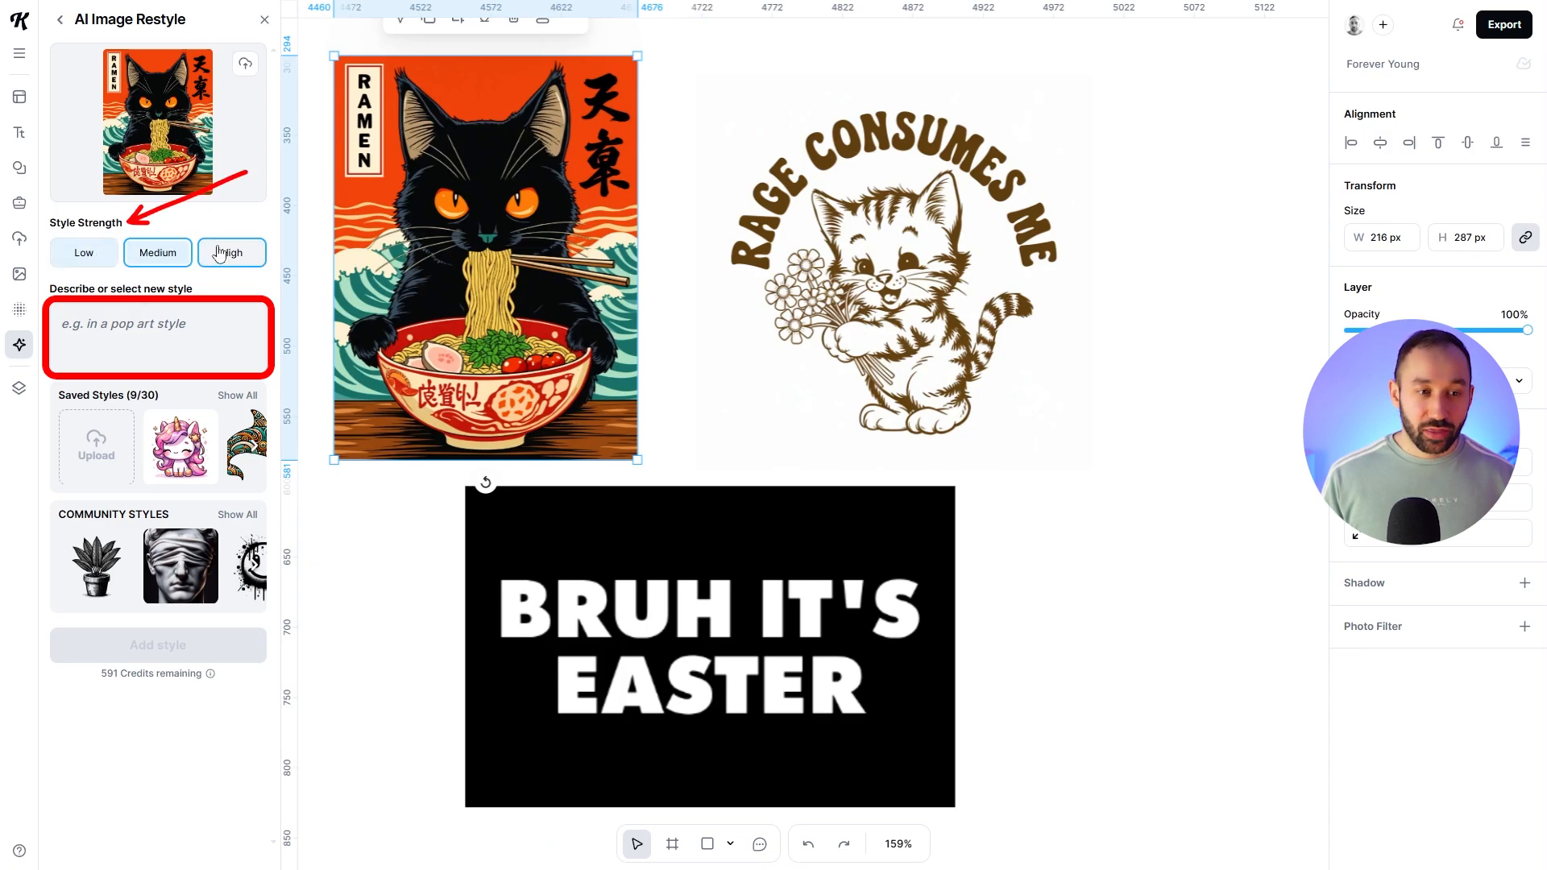
Step: Describe the new style as 'vintage distressed poster' and generate the restyled ramen poster
click(251, 301)
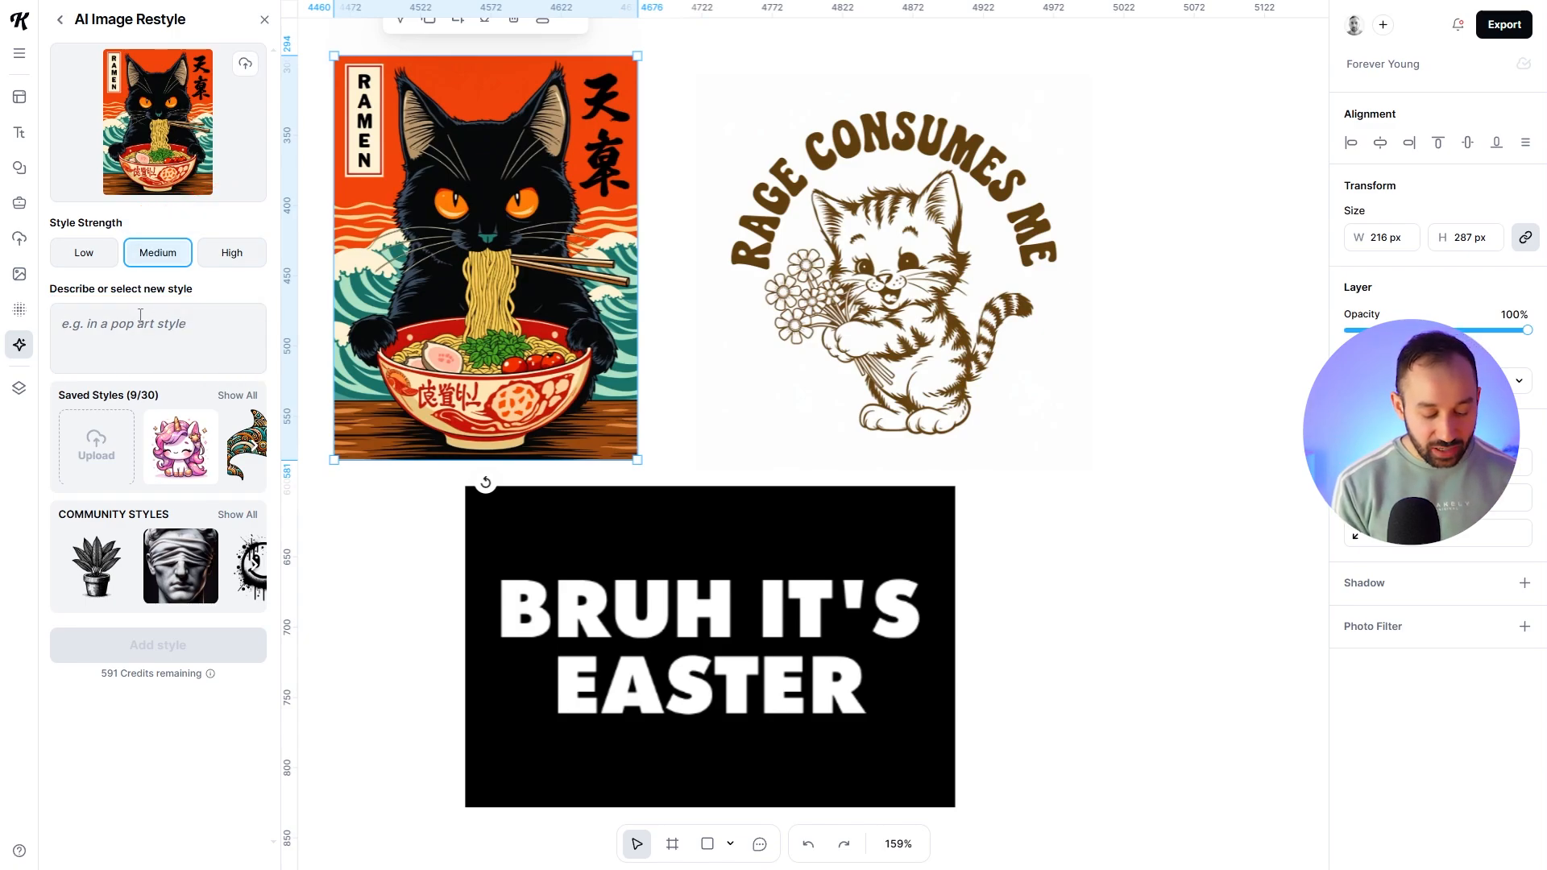
text(vintage distressed poster)
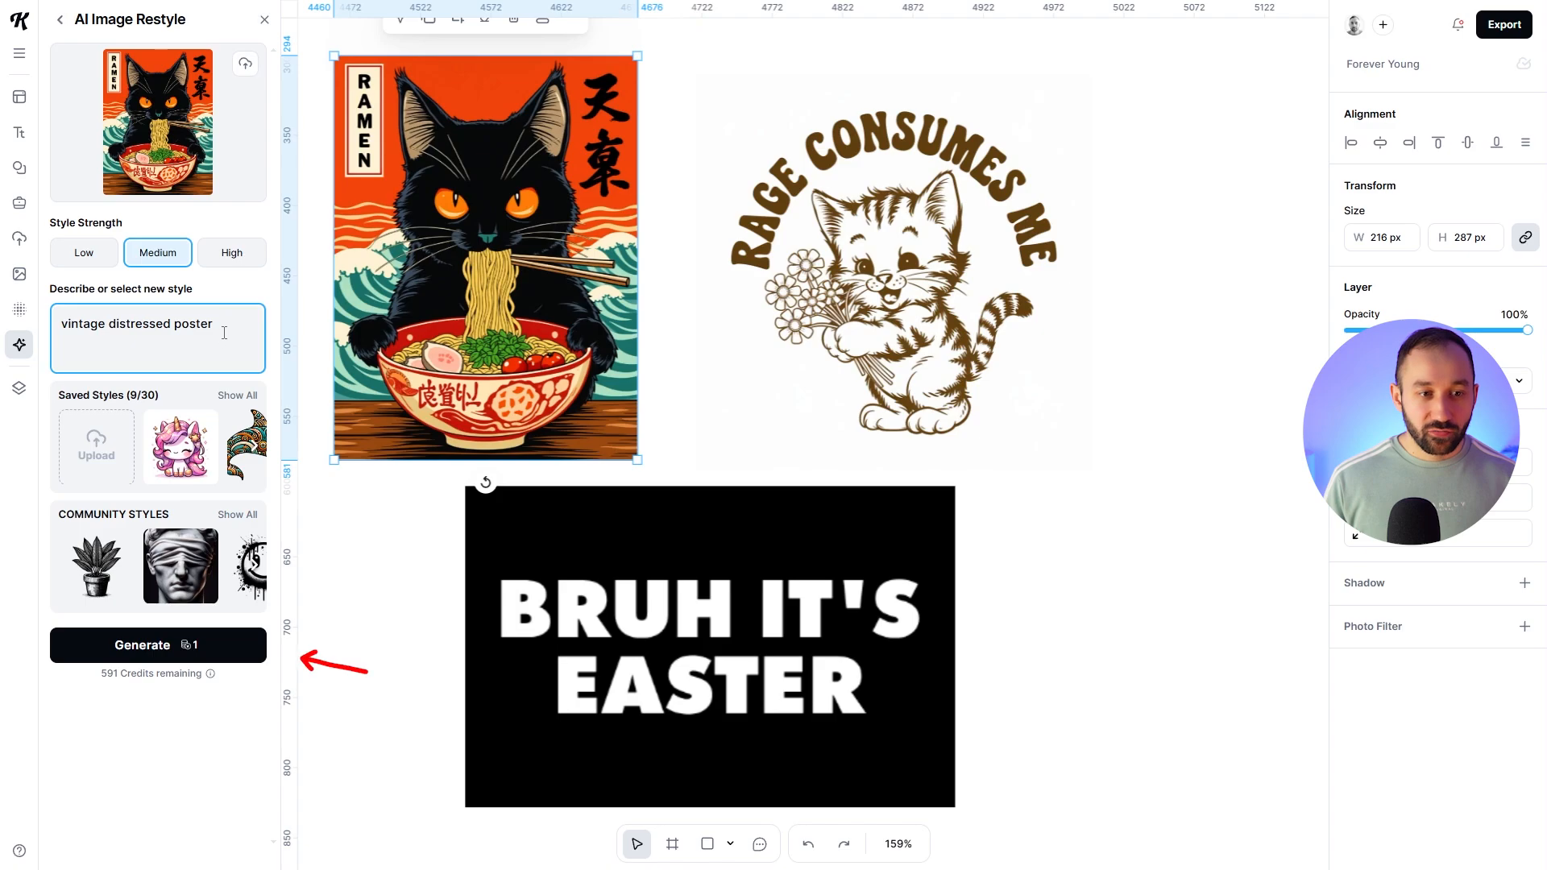
click(179, 646)
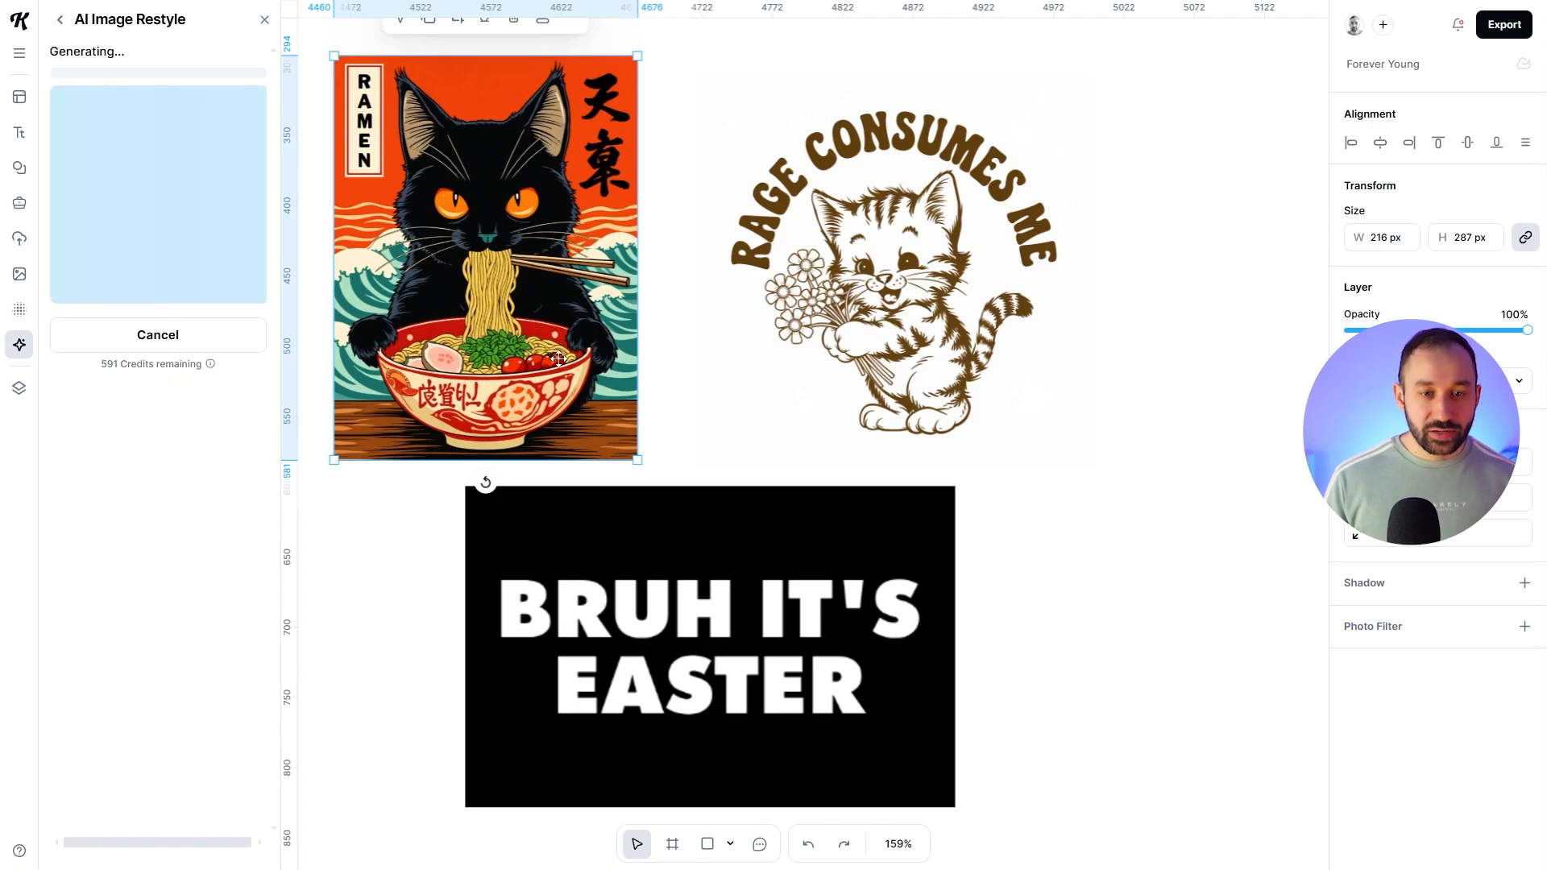
Step: Reposition the kitten design and the 'BRUH IT'S EASTER' image around the ramen poster
drag(890, 263, 791, 261)
drag(795, 603, 763, 602)
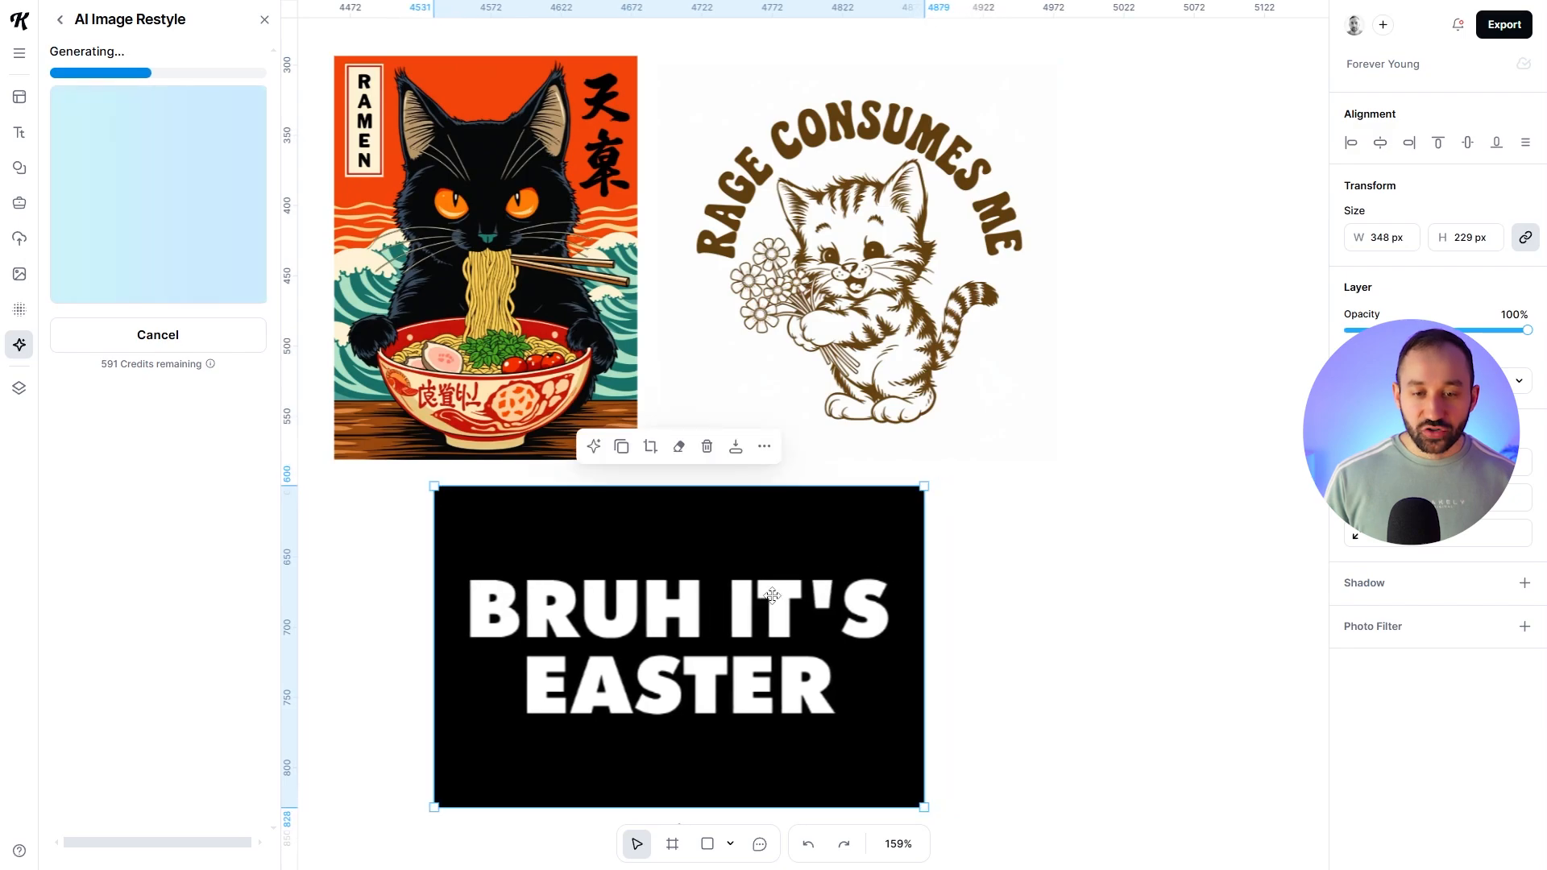
drag(802, 327, 813, 325)
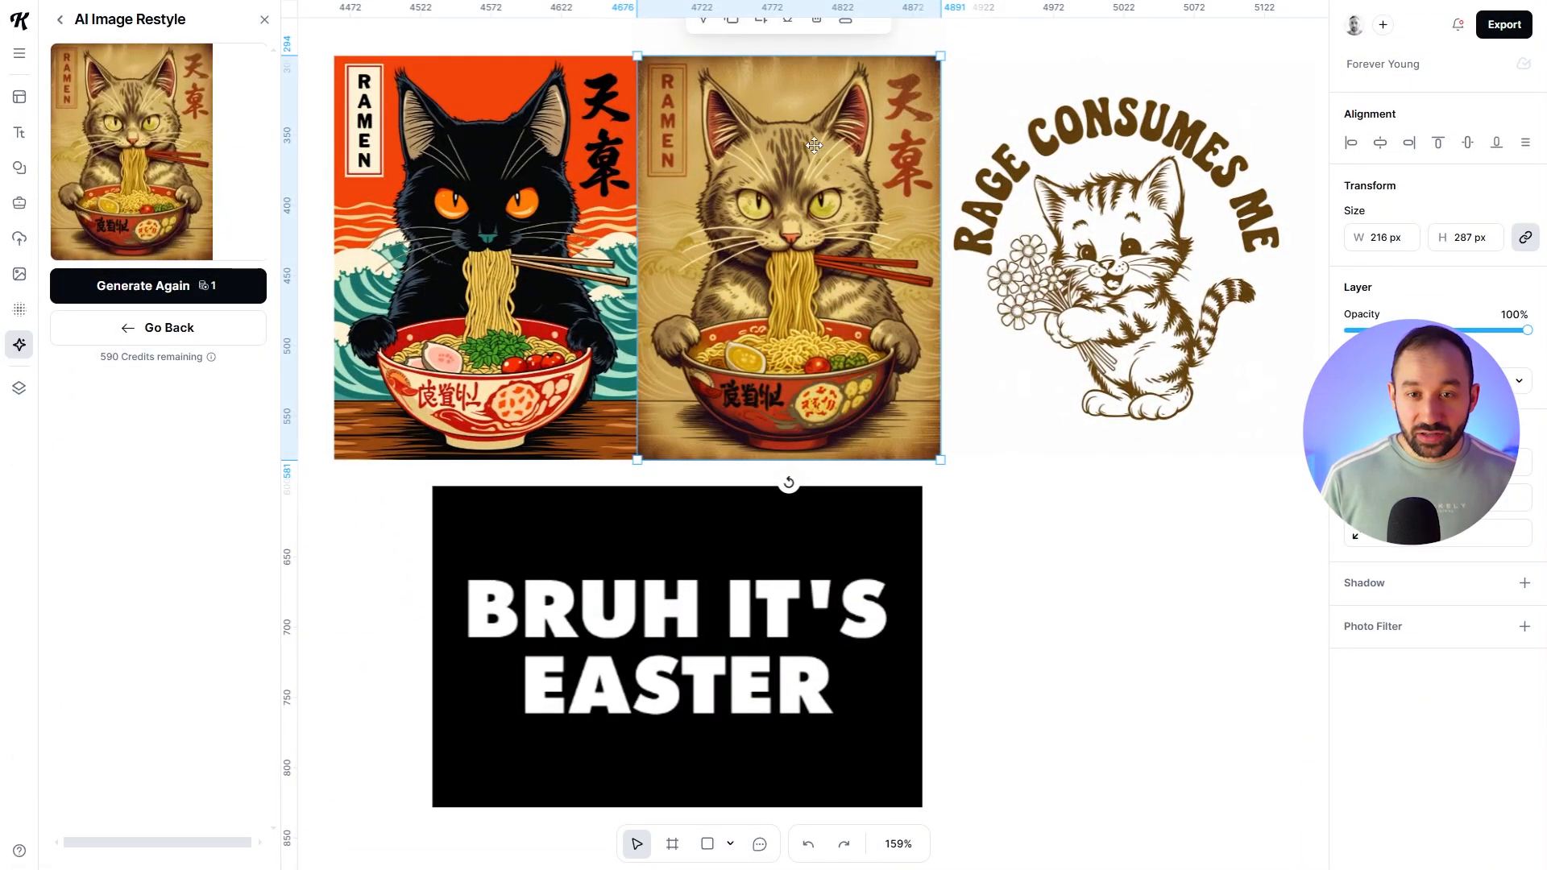
Step: Compare the restyled ramen poster with the original up close, including the cat, noodles and bowl
scroll(554, 215, up, 5)
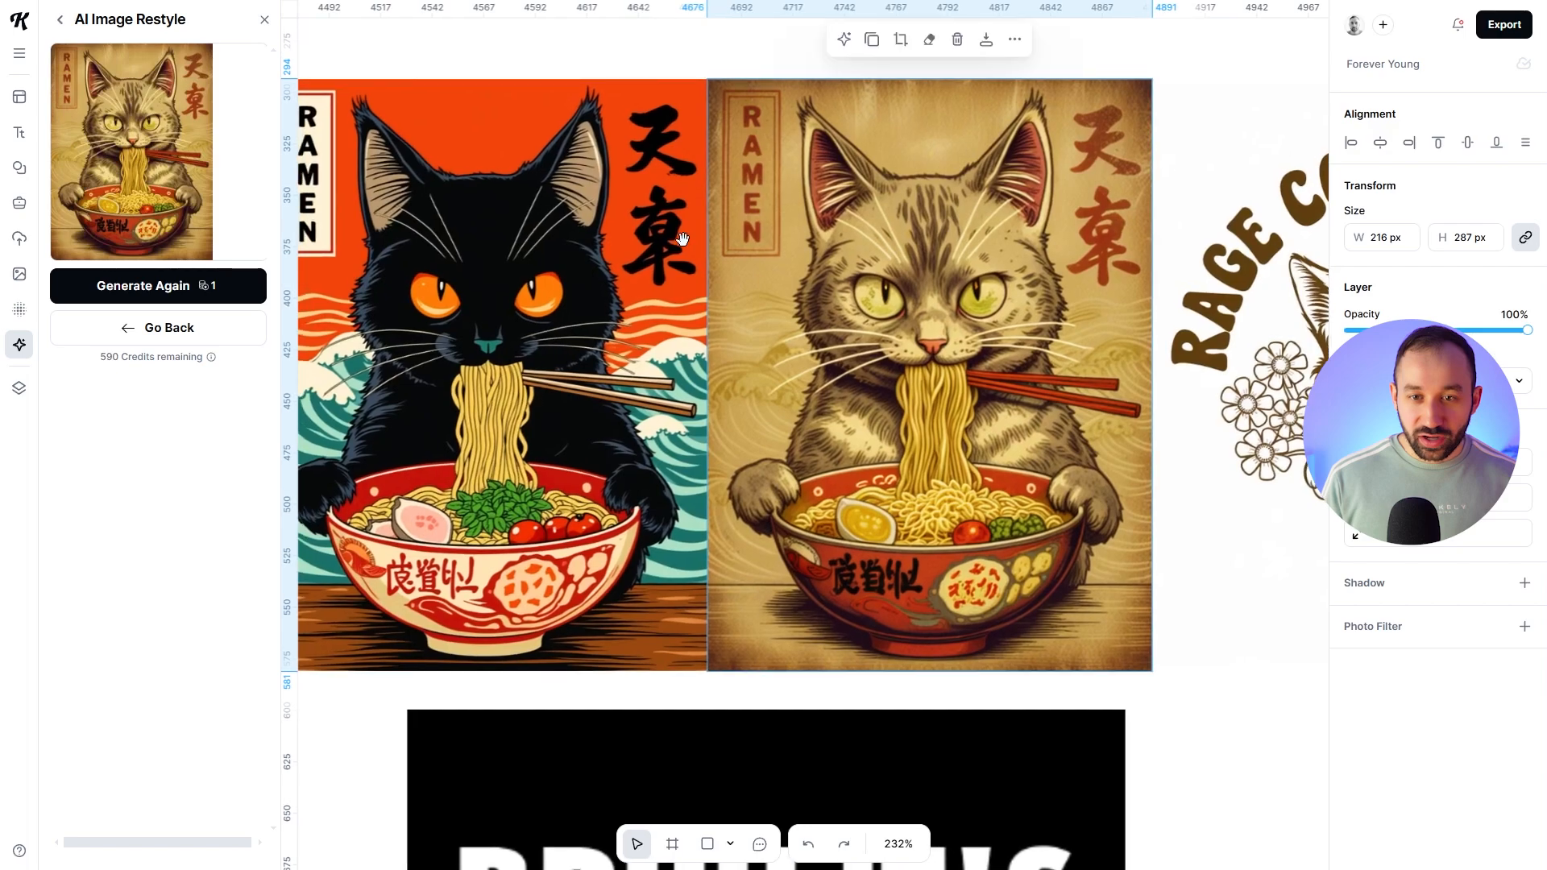
drag(886, 168, 933, 161)
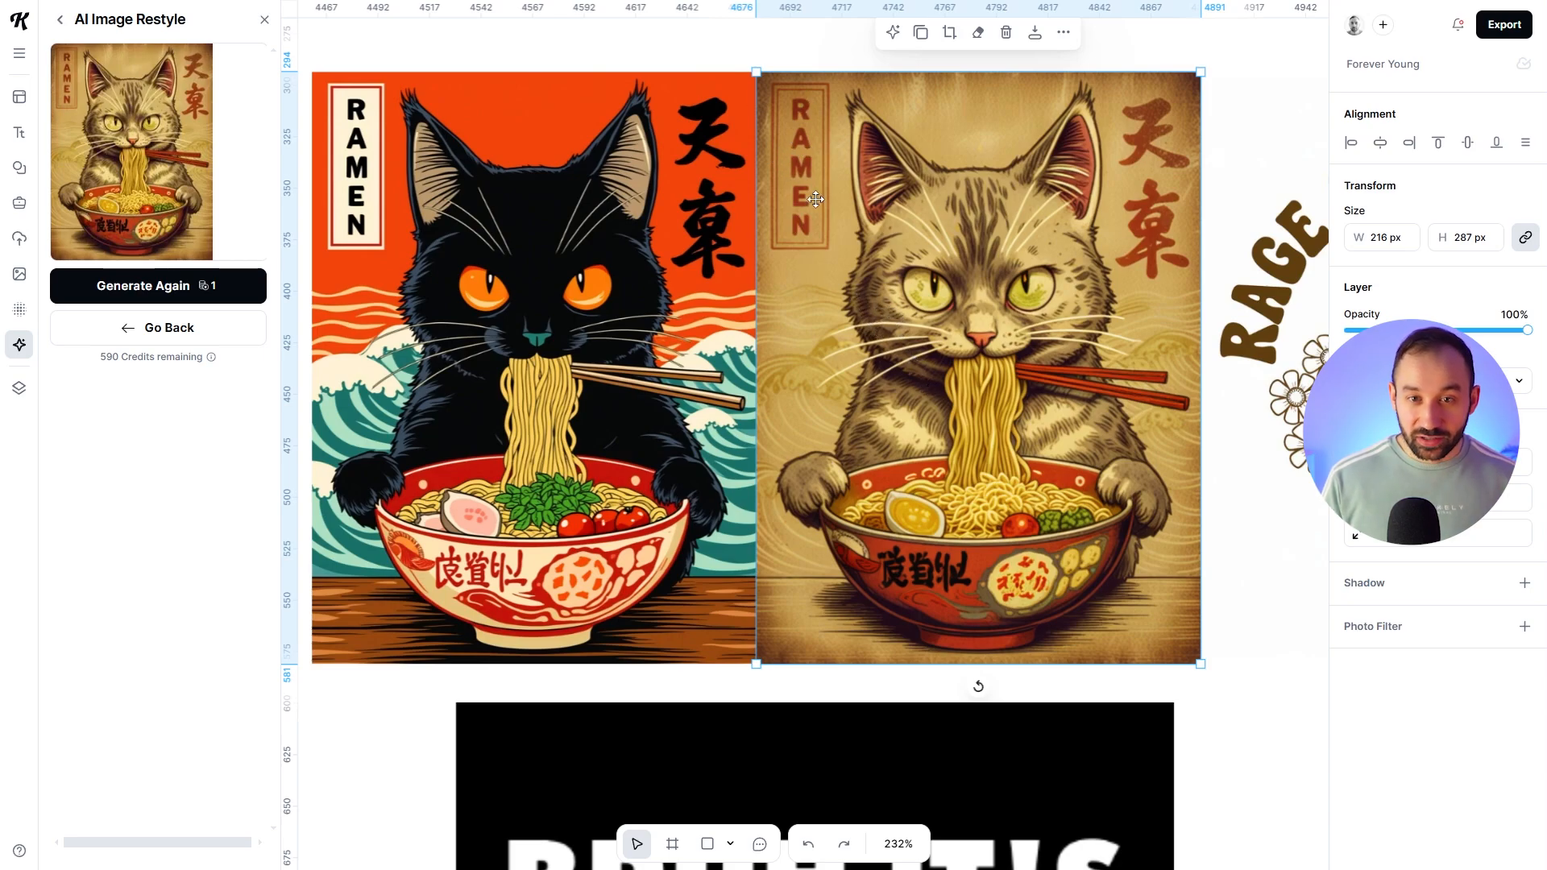
ctrl+scroll(998, 594, up, 3)
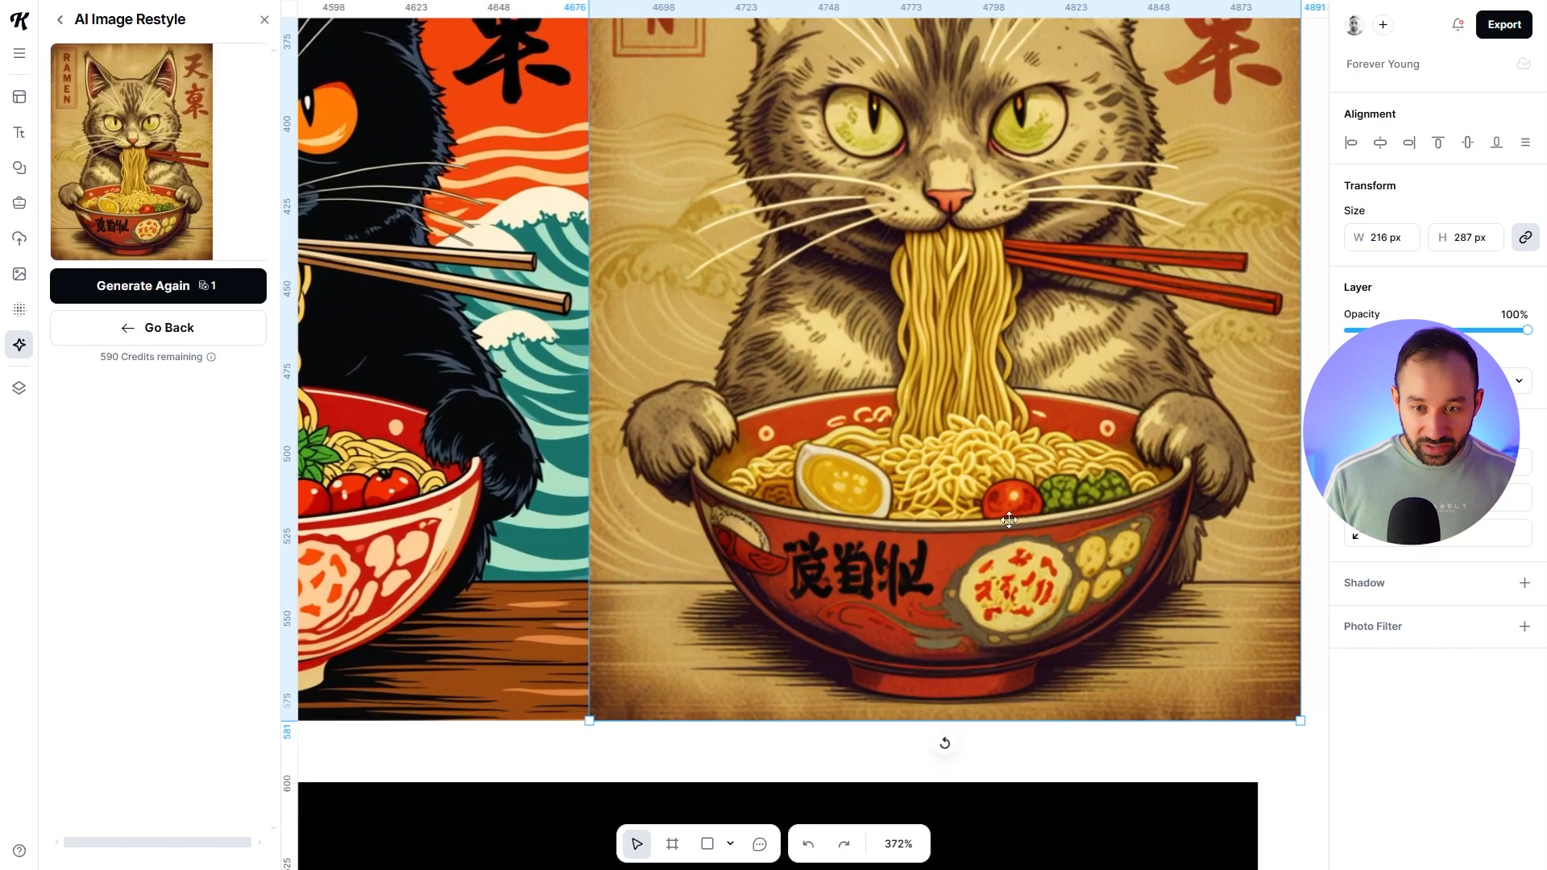
scroll(793, 503, left, 5)
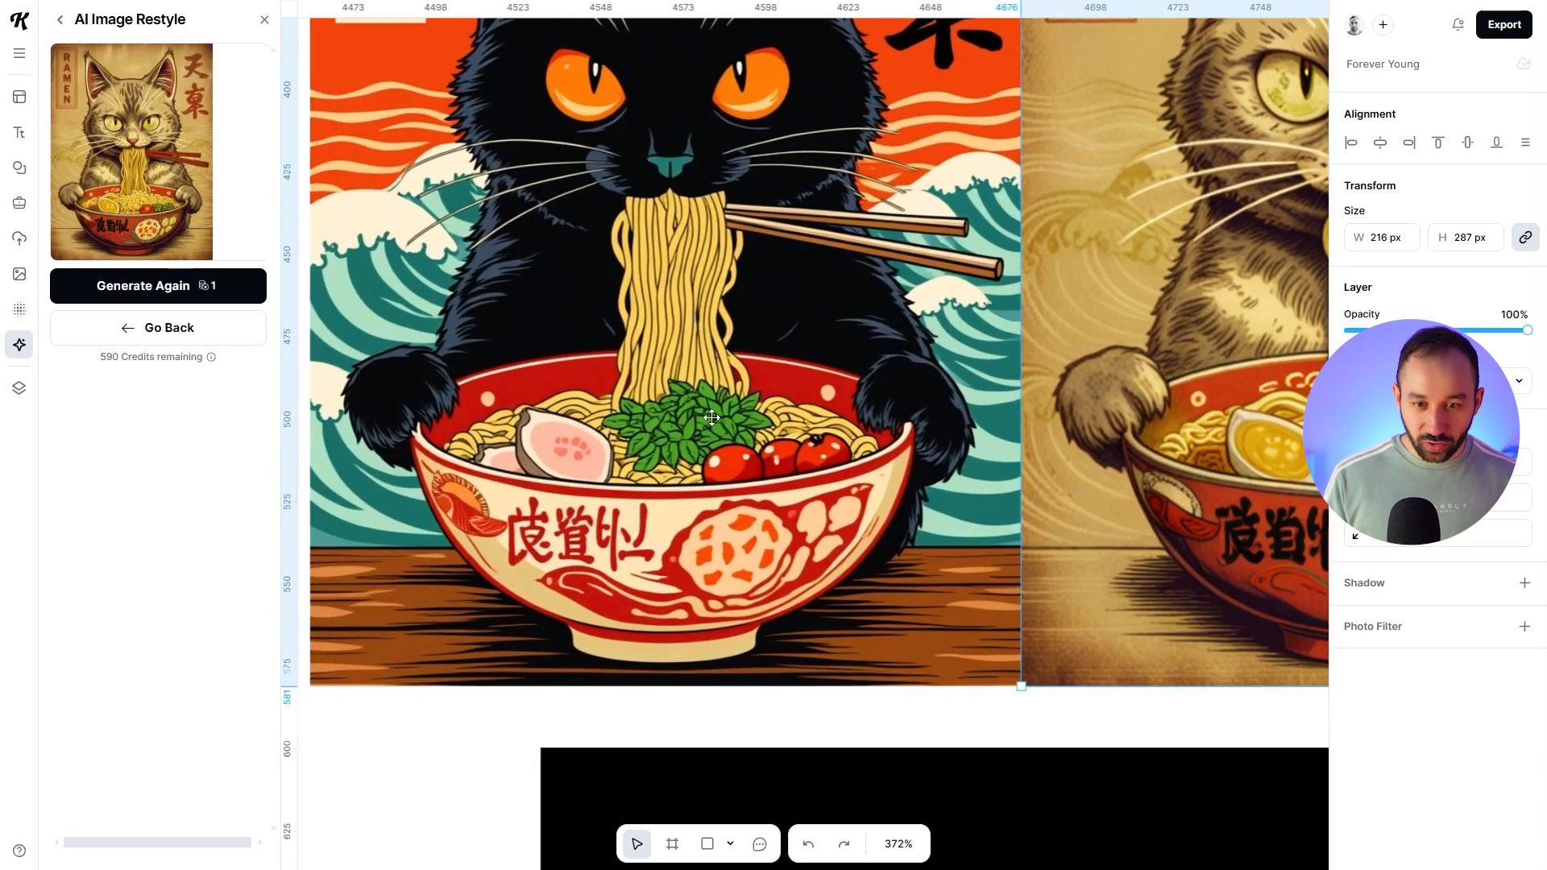
ctrl+scroll(825, 436, down, 3)
ctrl+scroll(825, 436, down, 5)
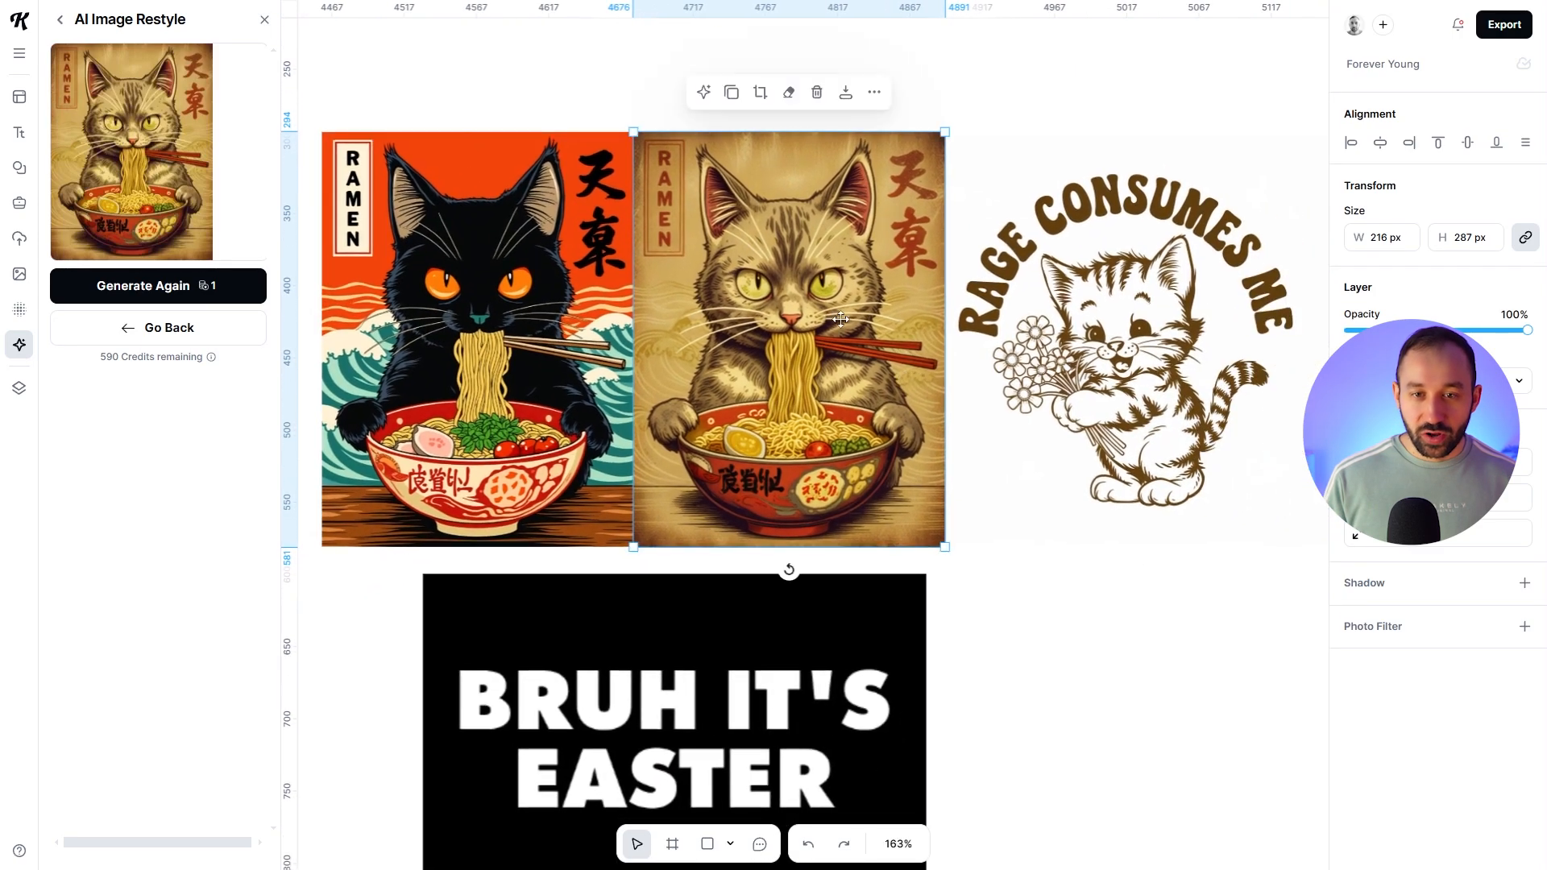
Step: Line up the original and restyled ramen posters edge to edge and move both away from the kitten design
drag(520, 130, 687, 224)
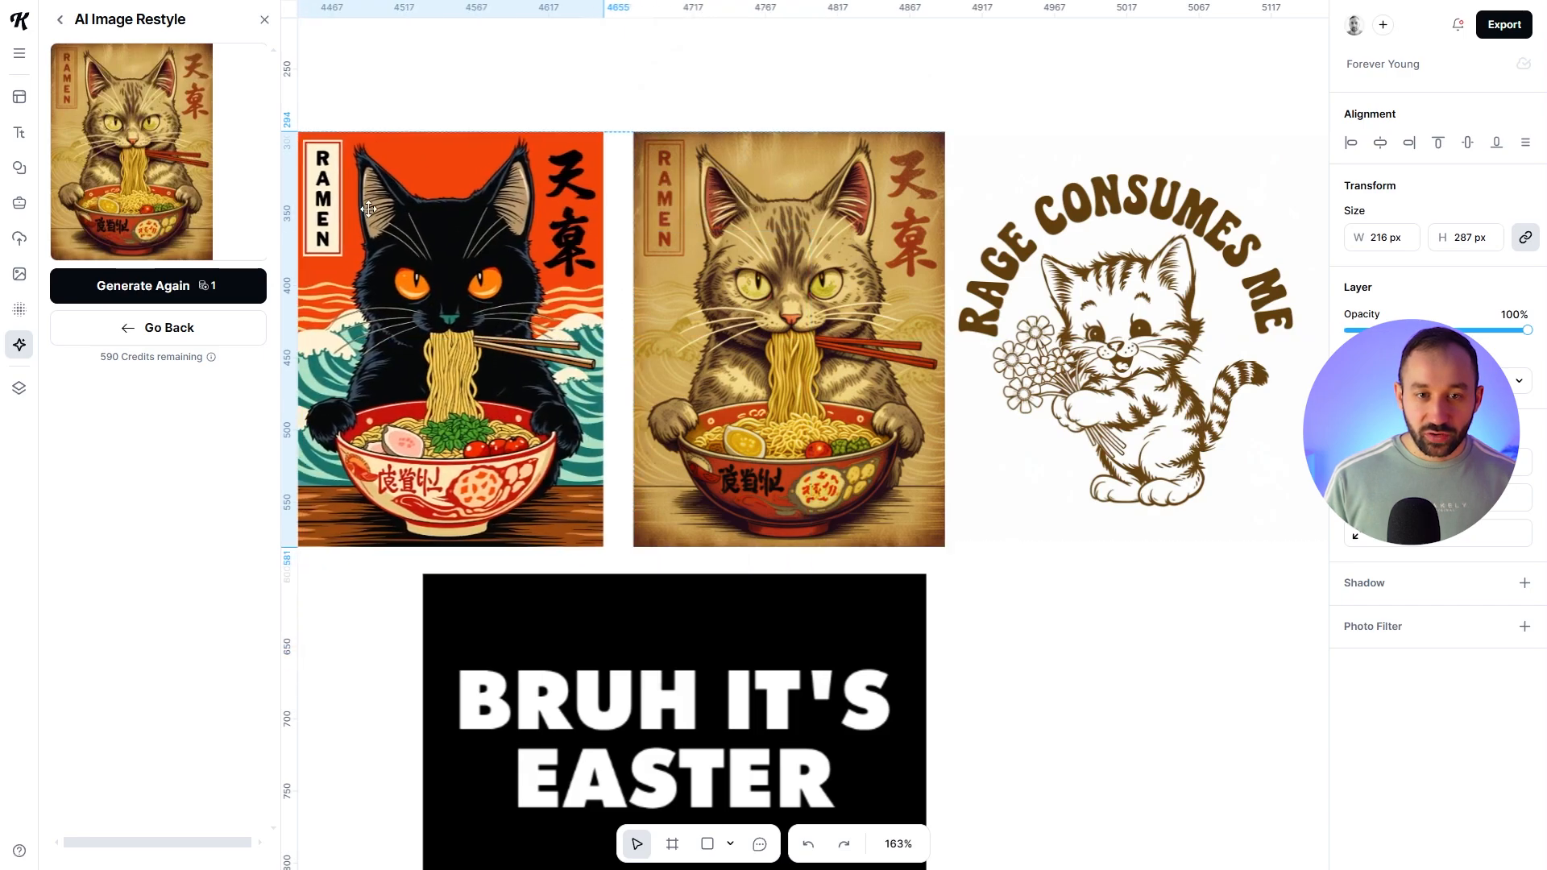
drag(630, 226, 624, 223)
drag(625, 223, 626, 220)
drag(544, 110, 652, 198)
drag(652, 197, 557, 188)
Step: Restyle the 'RAGE CONSUMES ME' kitten design with the new style description 'floral groovy themed'
drag(941, 148, 945, 149)
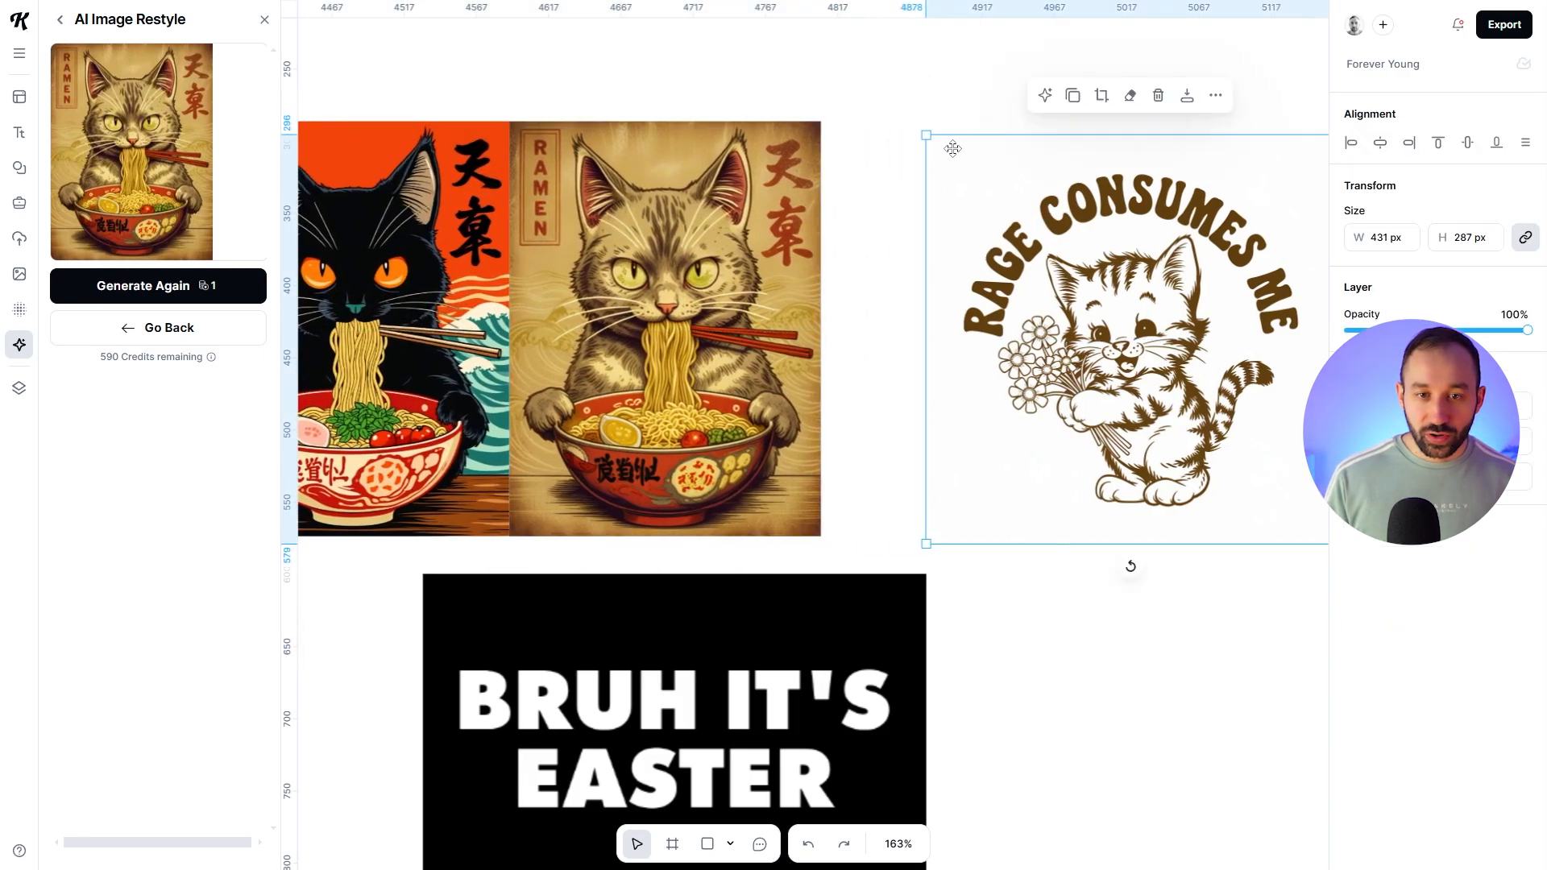
drag(1090, 126, 697, 100)
scroll(841, 221, up, 2)
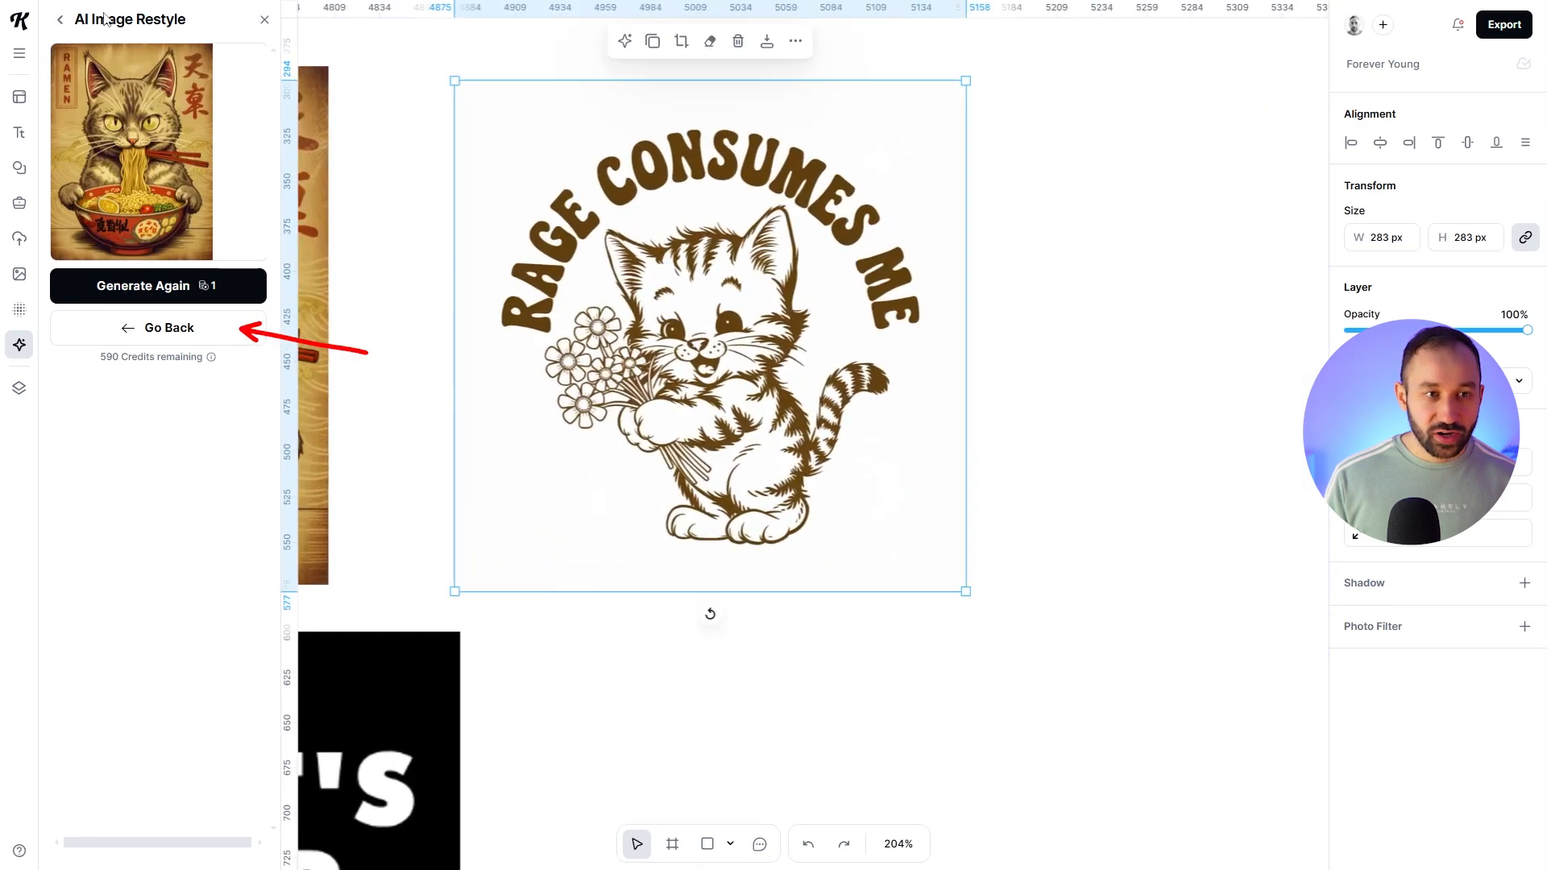
click(193, 331)
triple_click(187, 334)
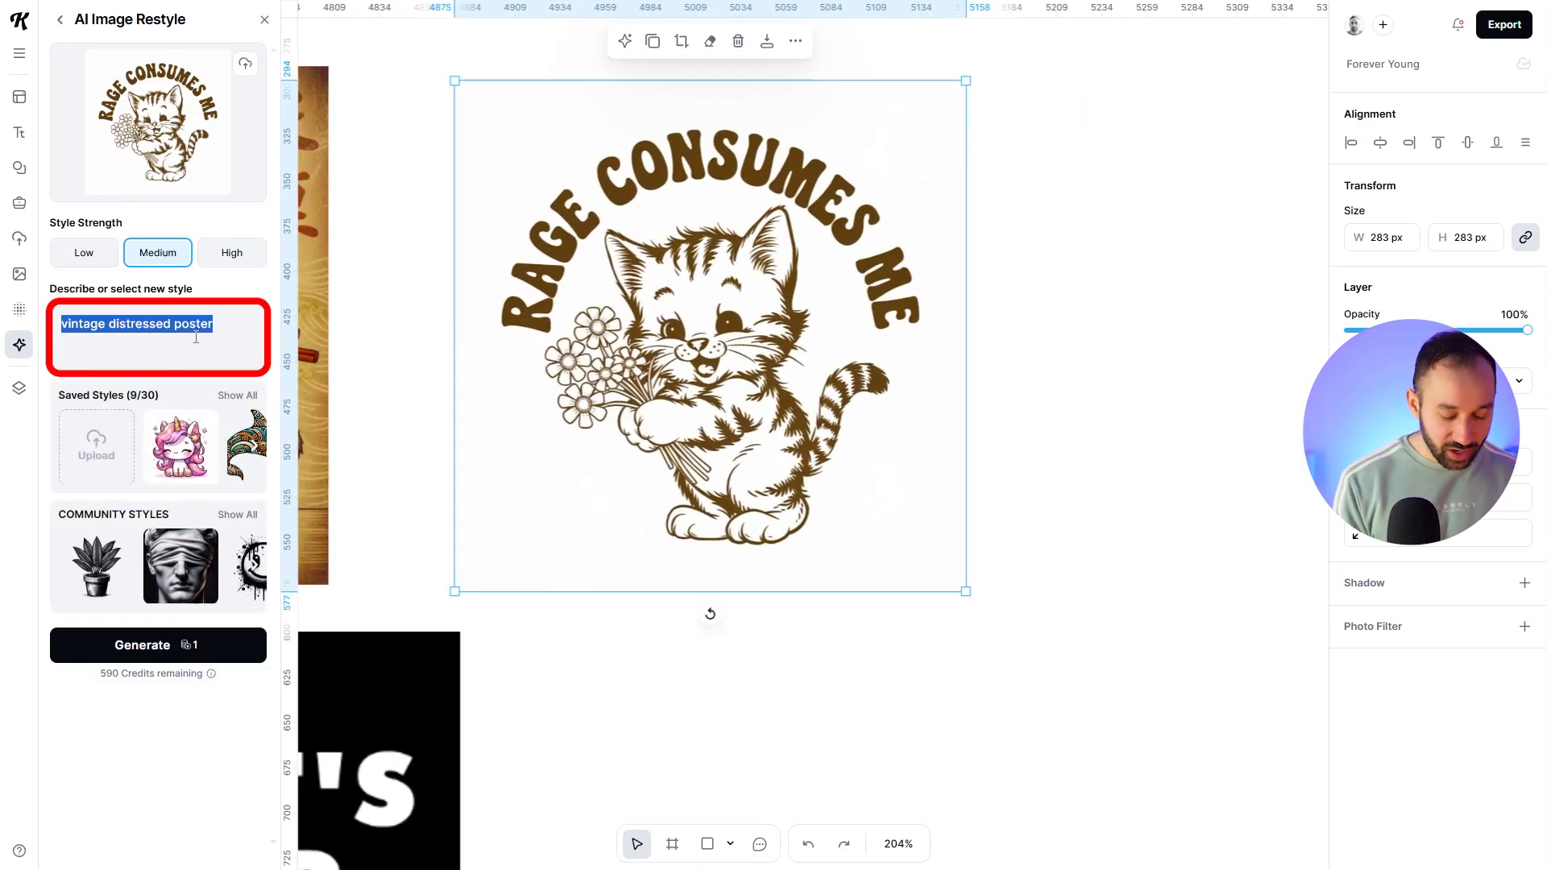
text(floral)
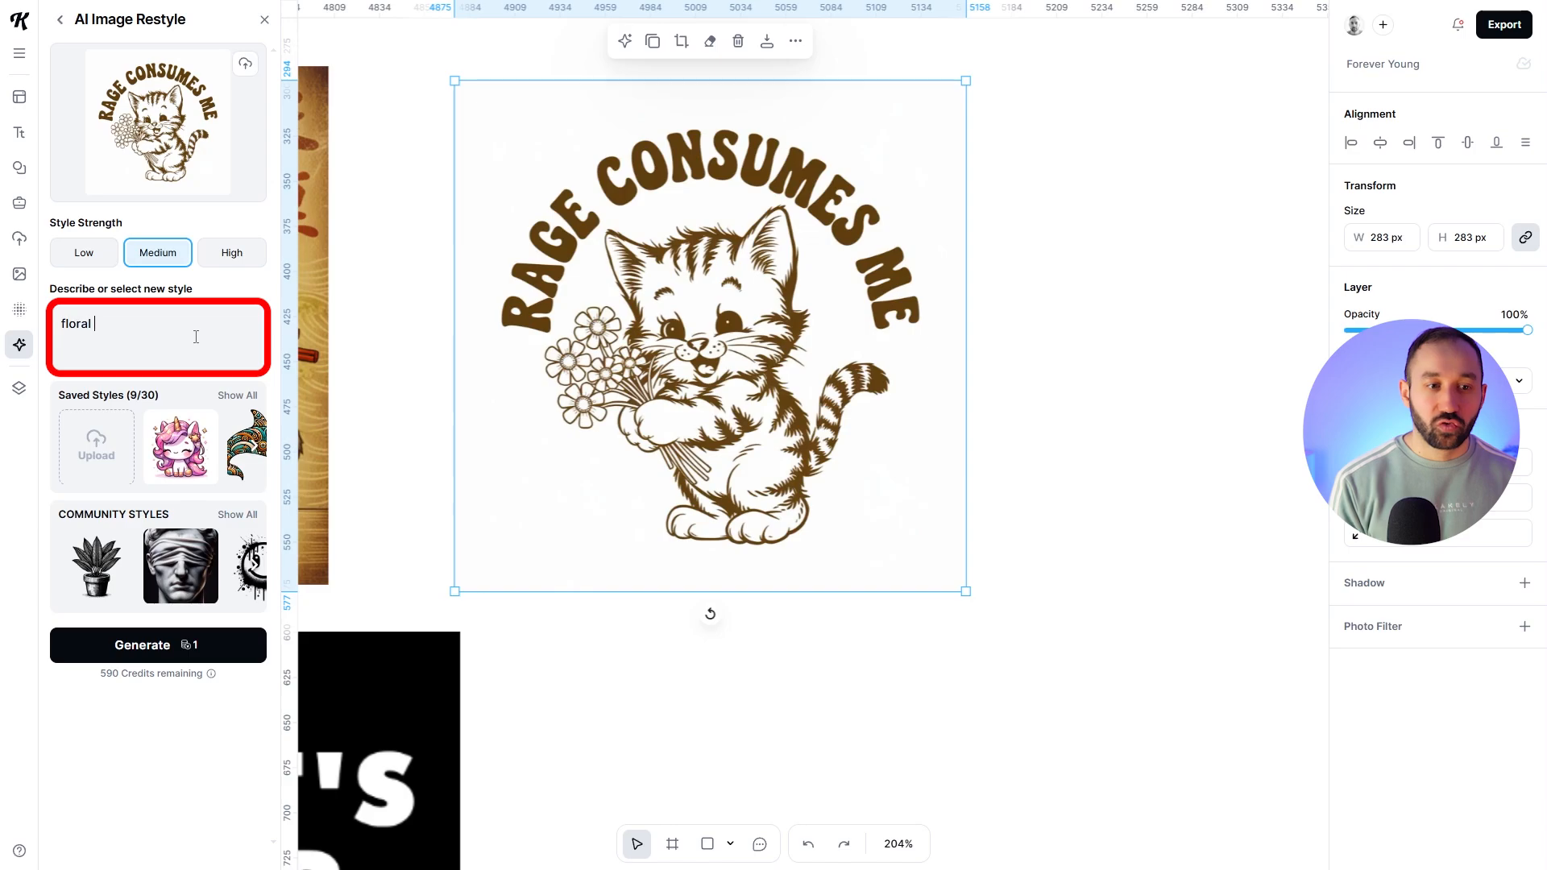
text( groovy them)
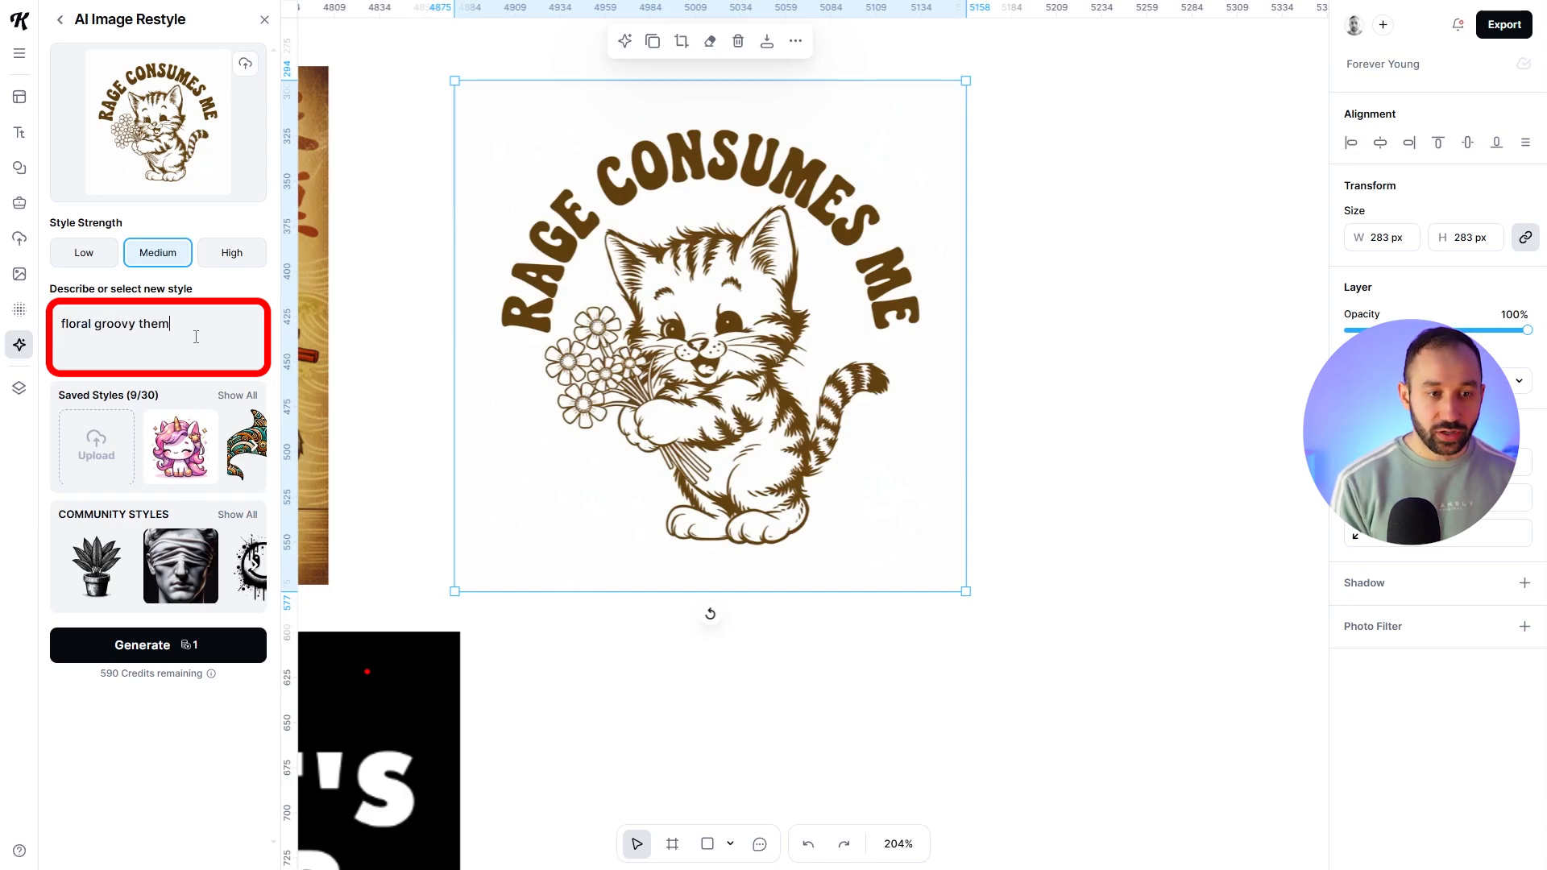
text(ed)
click(132, 644)
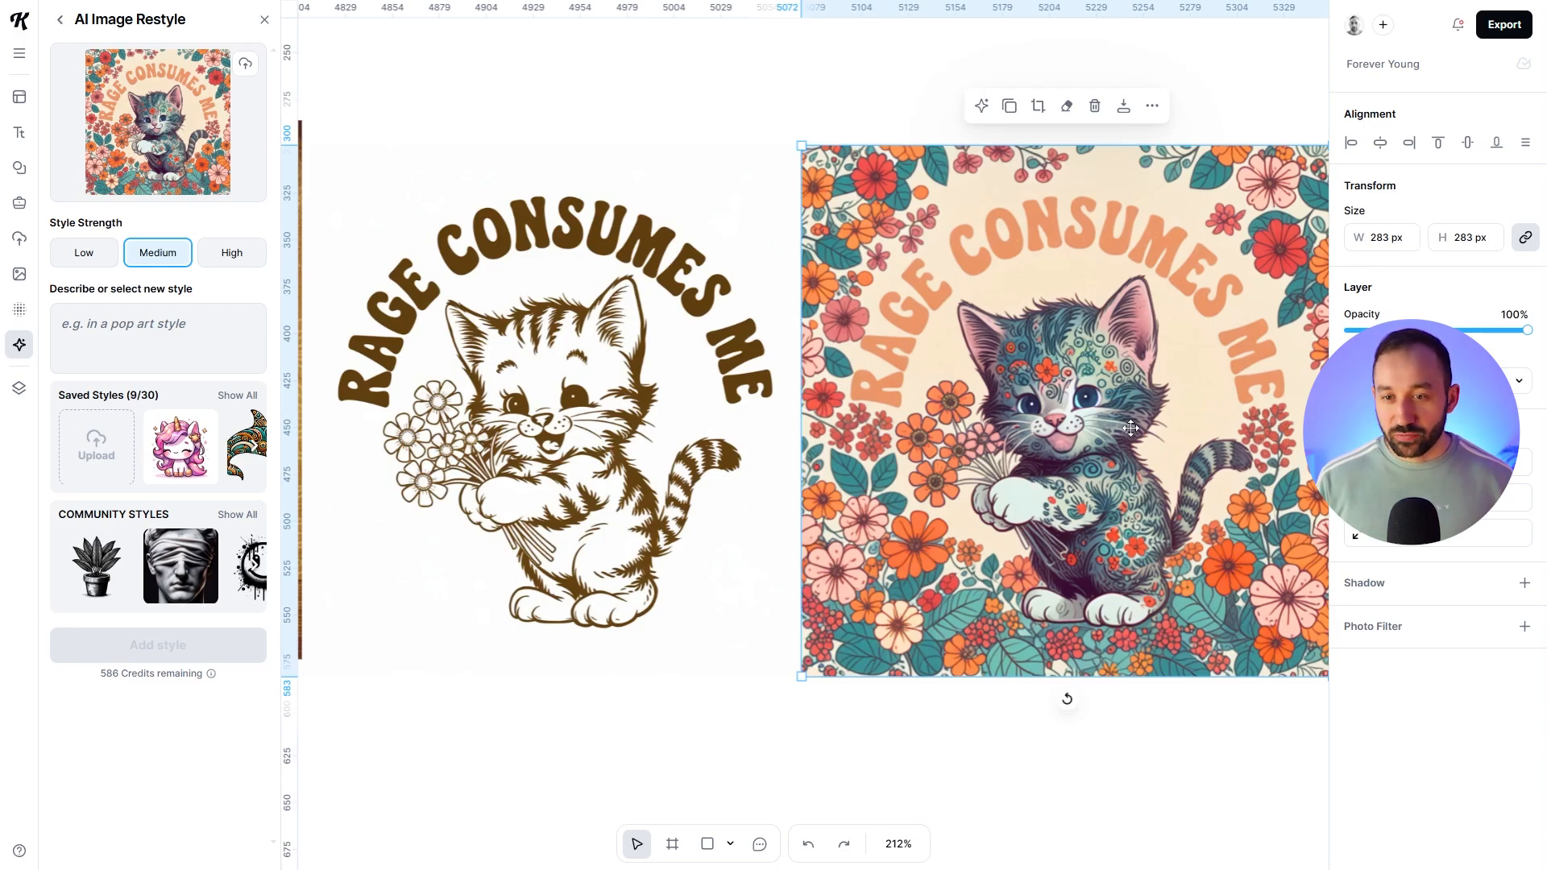
Step: Compare the floral kitten restyle with the original up close, including the lettering, kitten and flowers
scroll(1132, 451, up, 2)
drag(1159, 578, 1093, 475)
scroll(1095, 488, up, 5)
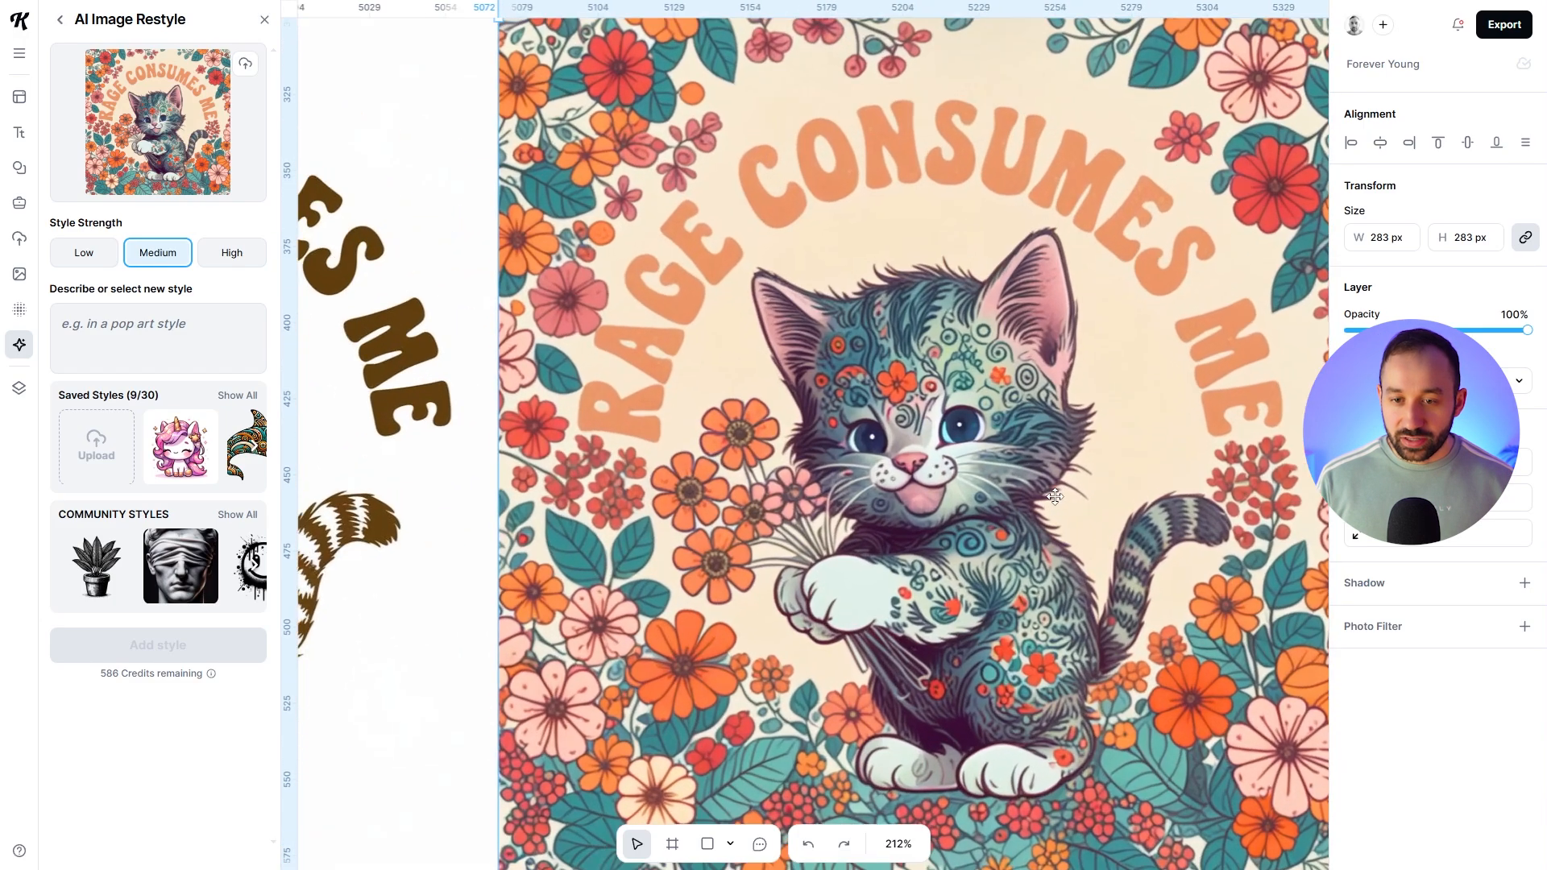
scroll(1039, 197, down, 4)
scroll(1024, 220, up, 4)
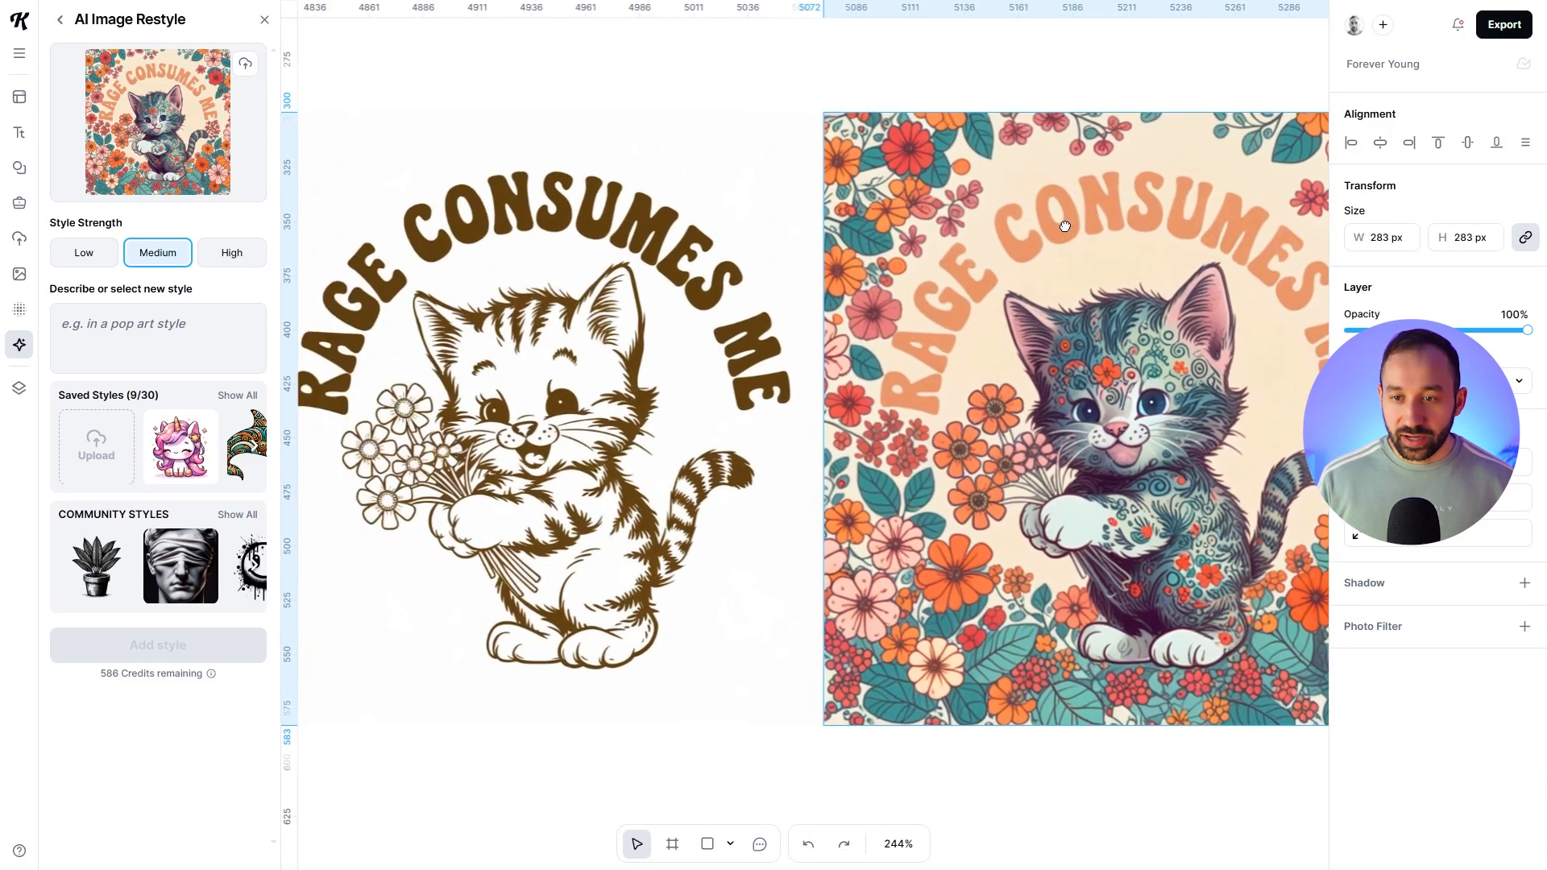
drag(1023, 220, 863, 227)
click(698, 158)
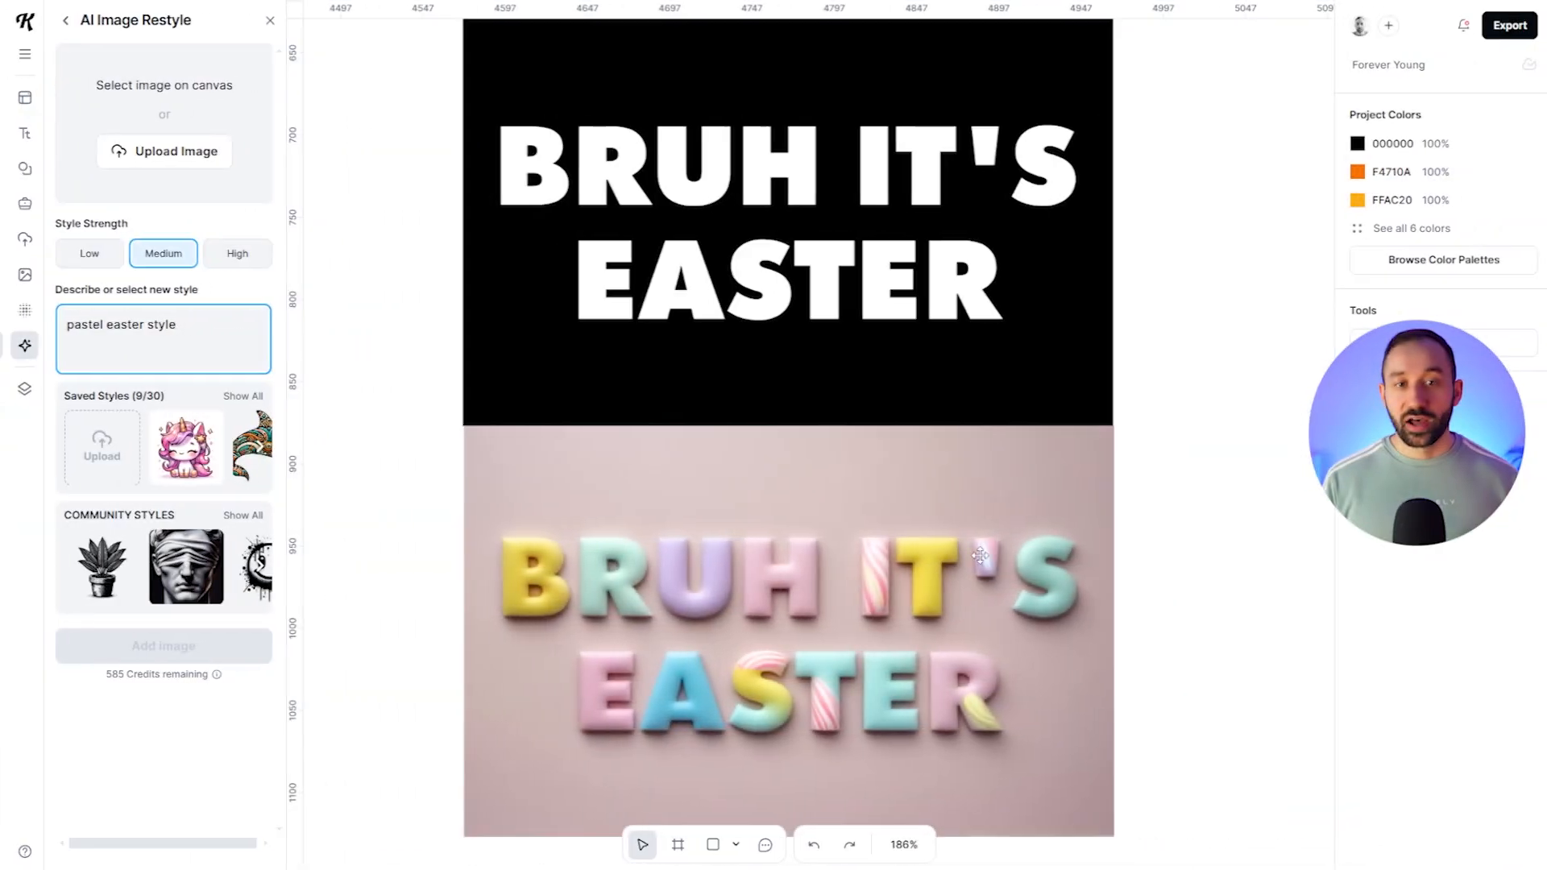
Step: Examine the 'pastel easter style' version of the 'BRUH IT'S EASTER' image up close and against the black-and-white original
click(640, 278)
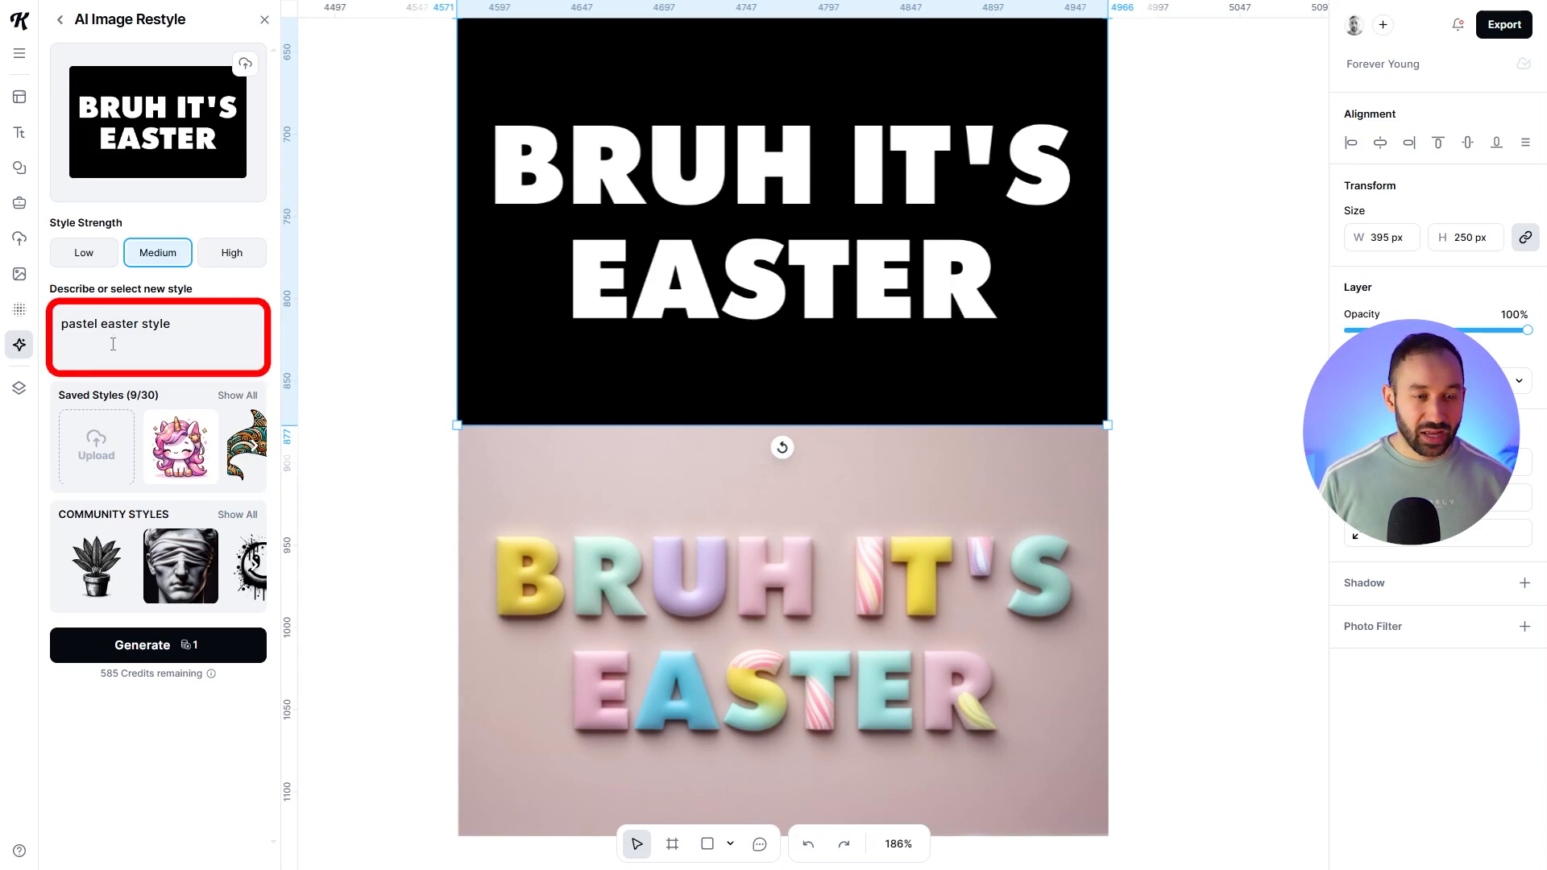
click(681, 479)
scroll(755, 677, up, 5)
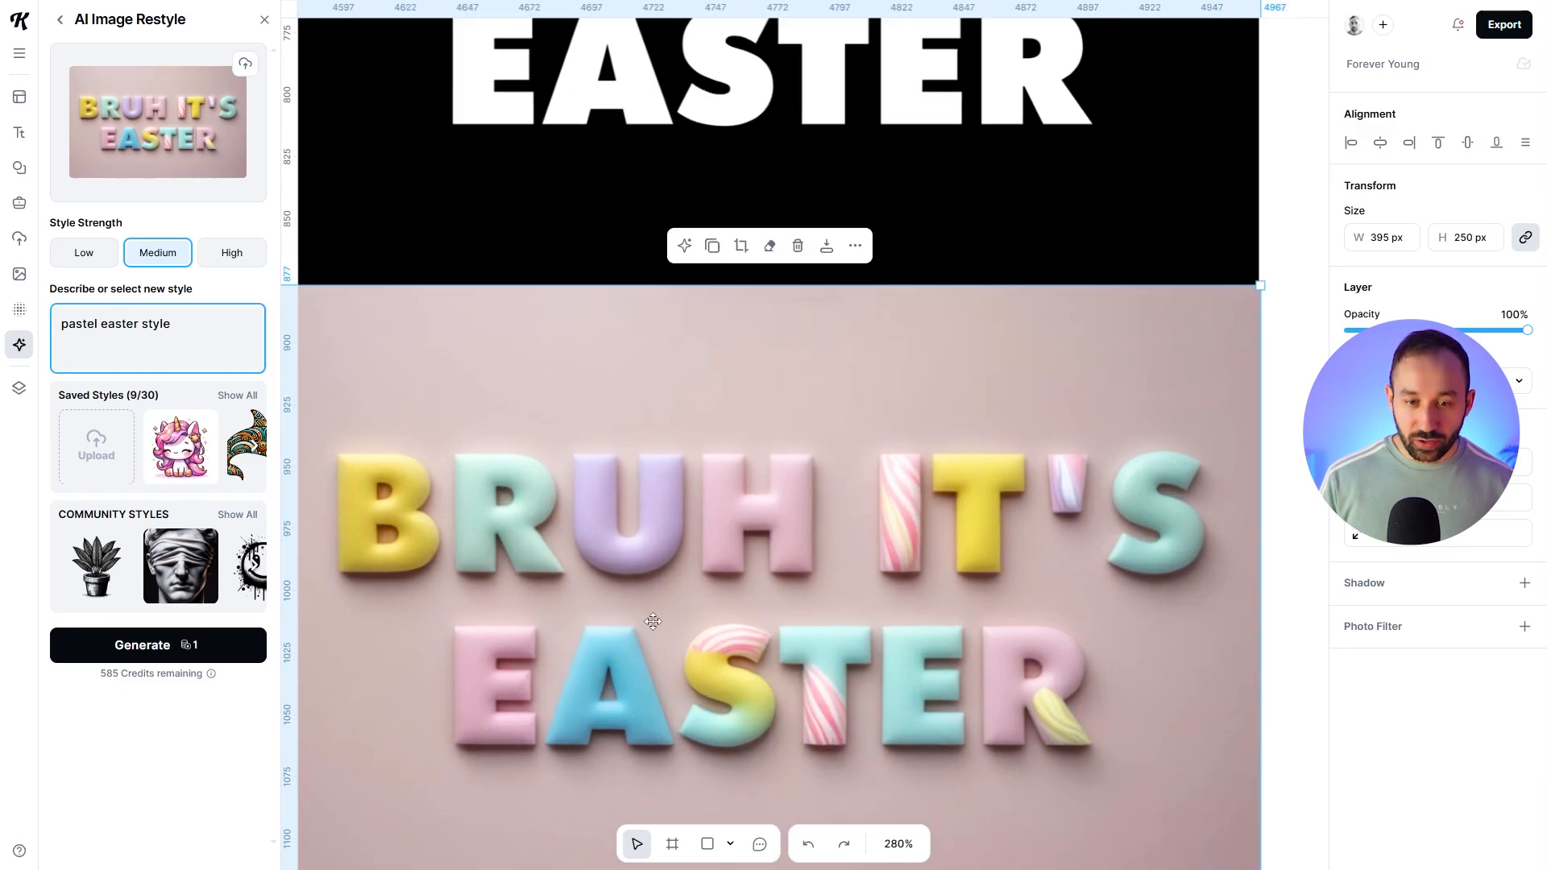
scroll(652, 621, up, 3)
scroll(665, 485, down, 5)
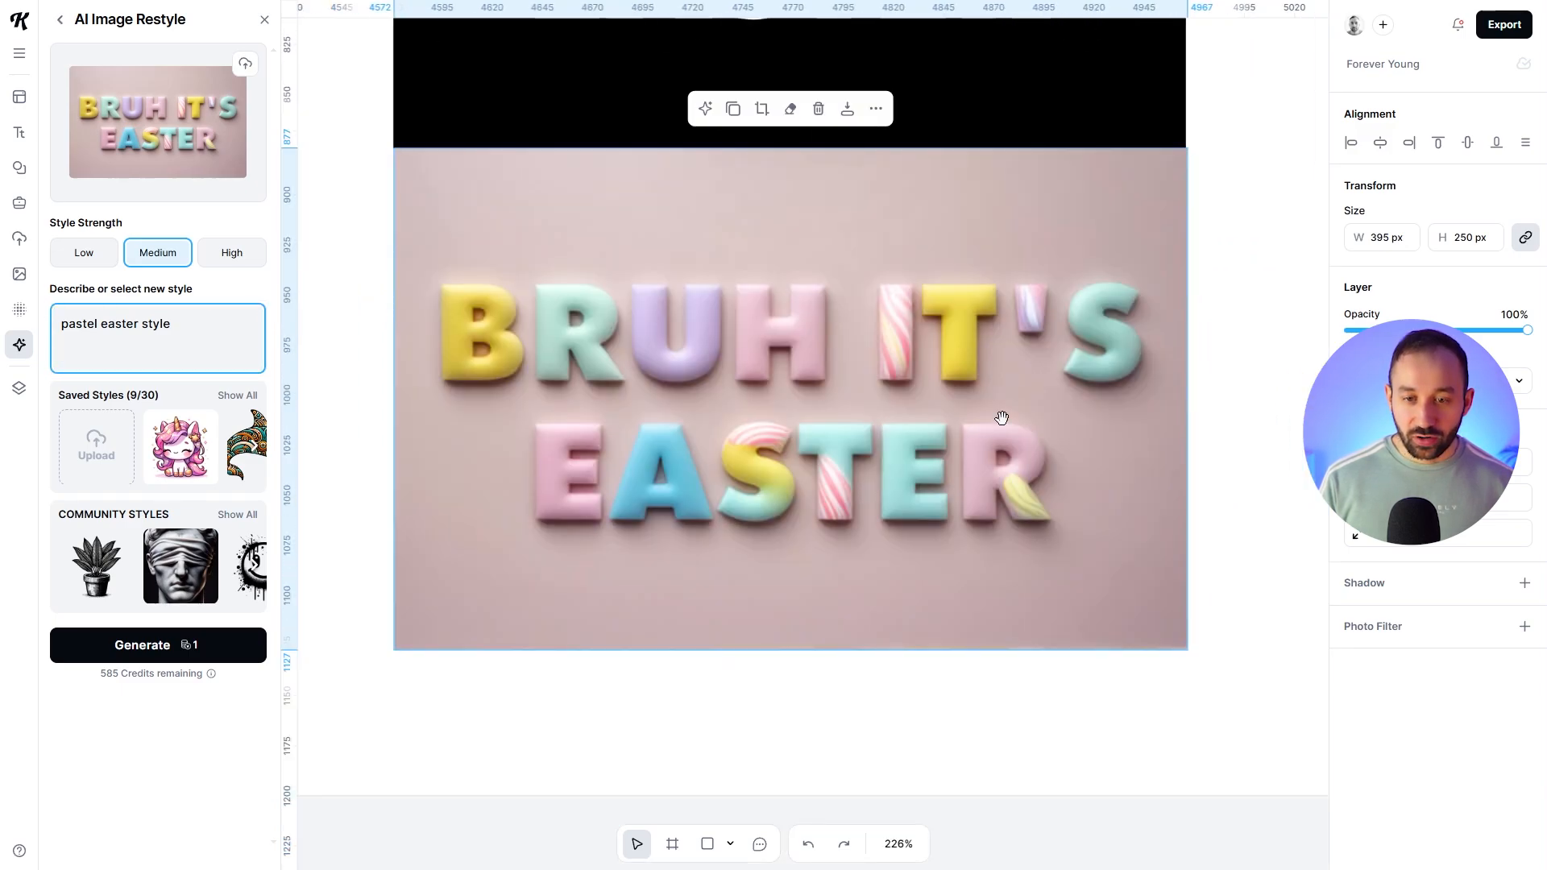
drag(1001, 418, 968, 505)
scroll(911, 489, up, 5)
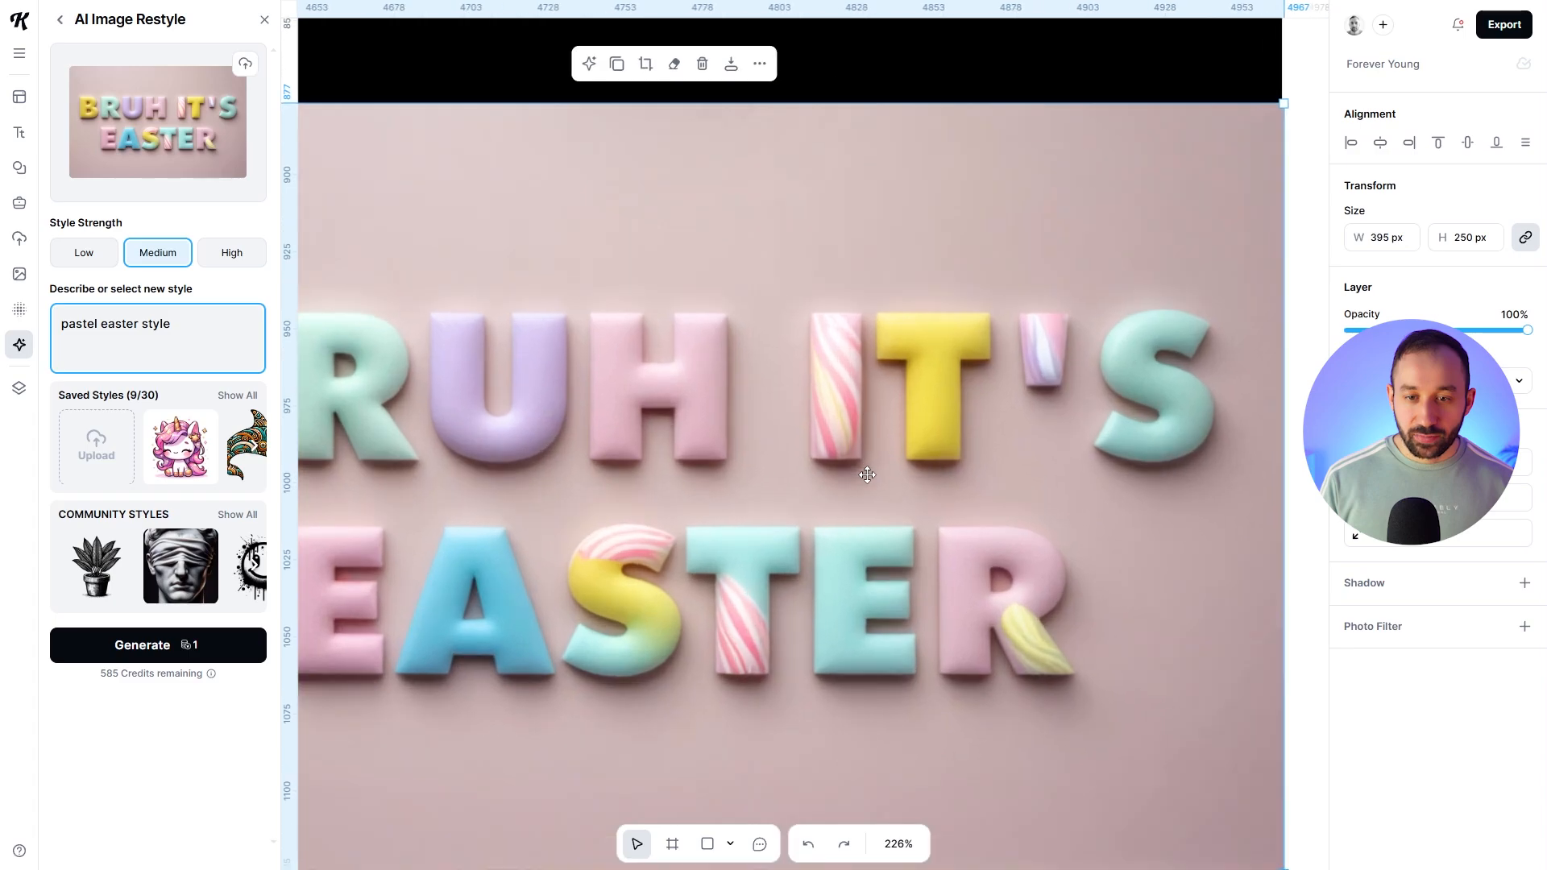
scroll(685, 683, down, 1)
scroll(686, 682, down, 5)
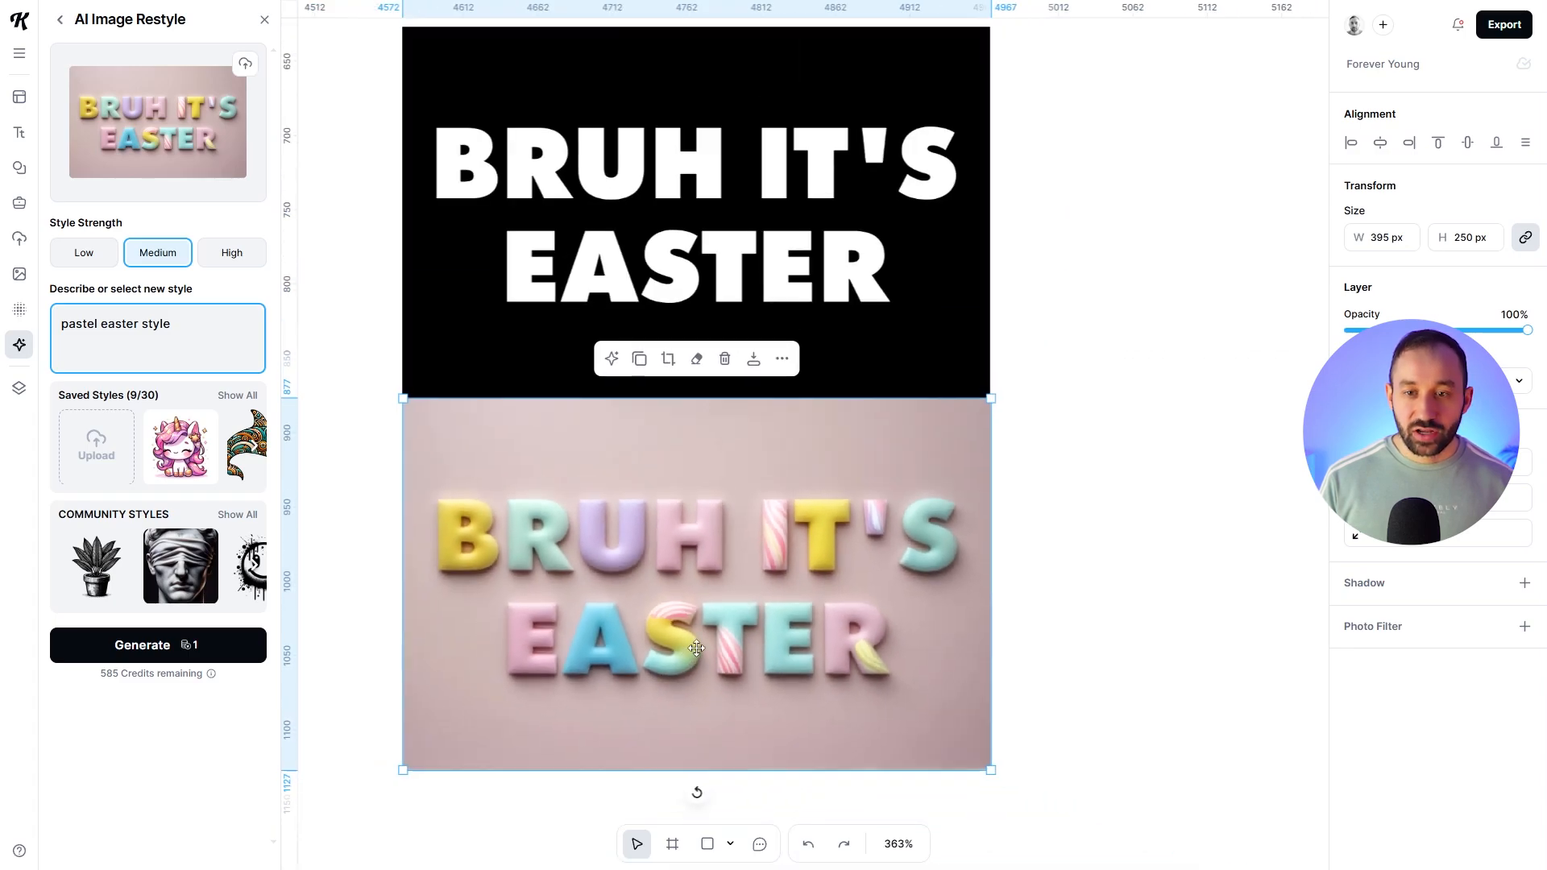
click(1100, 472)
scroll(1072, 505, up, 3)
scroll(1074, 505, down, 3)
drag(1078, 281, 1076, 477)
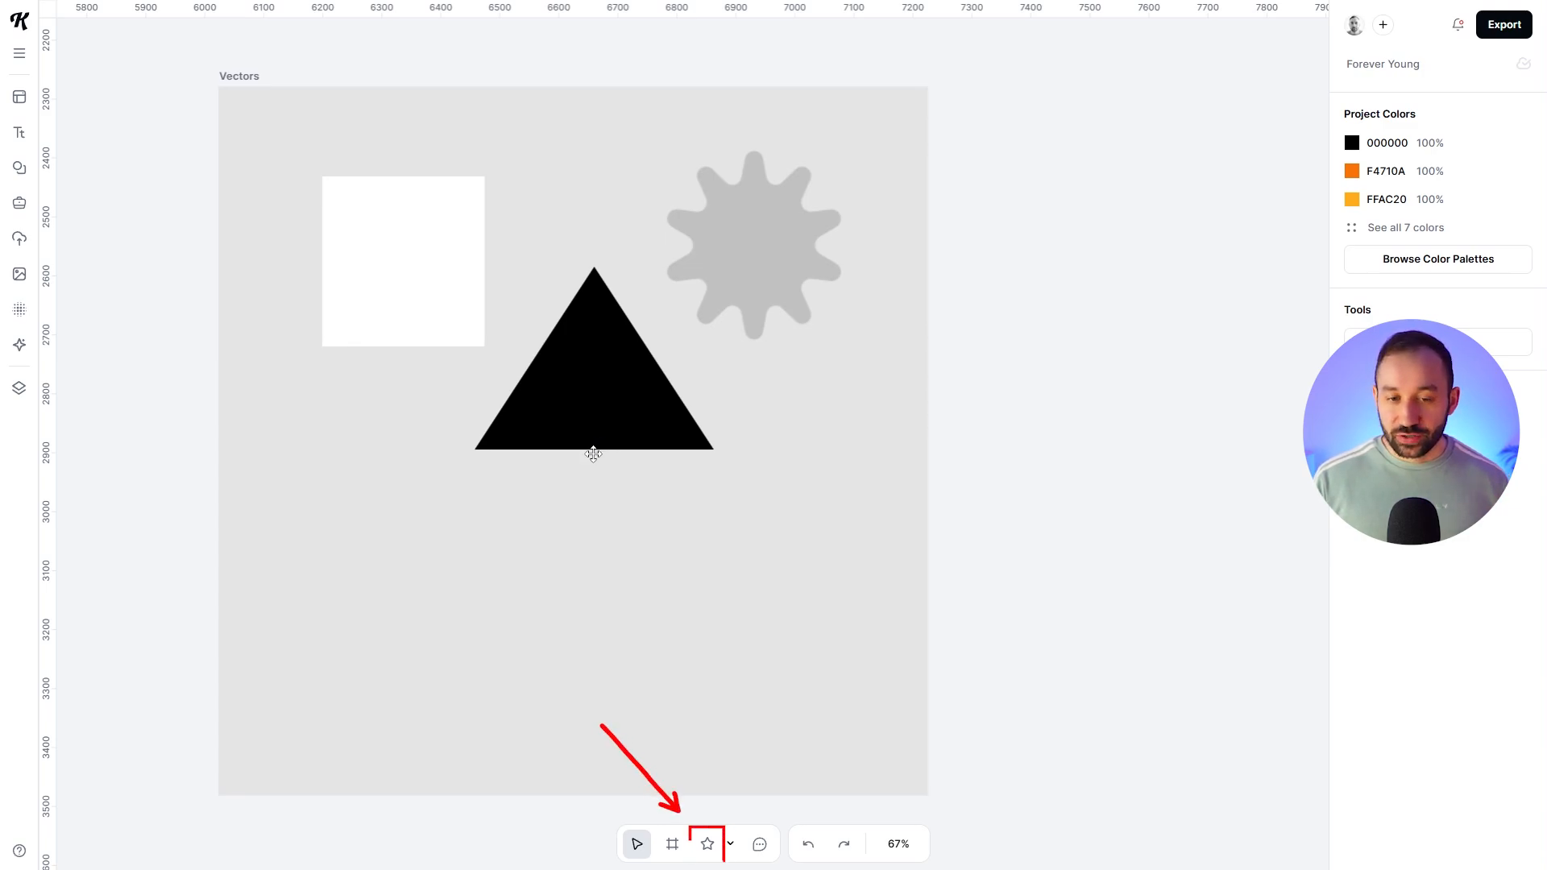
Step: Check which basic shapes the drawing tool offers
click(730, 845)
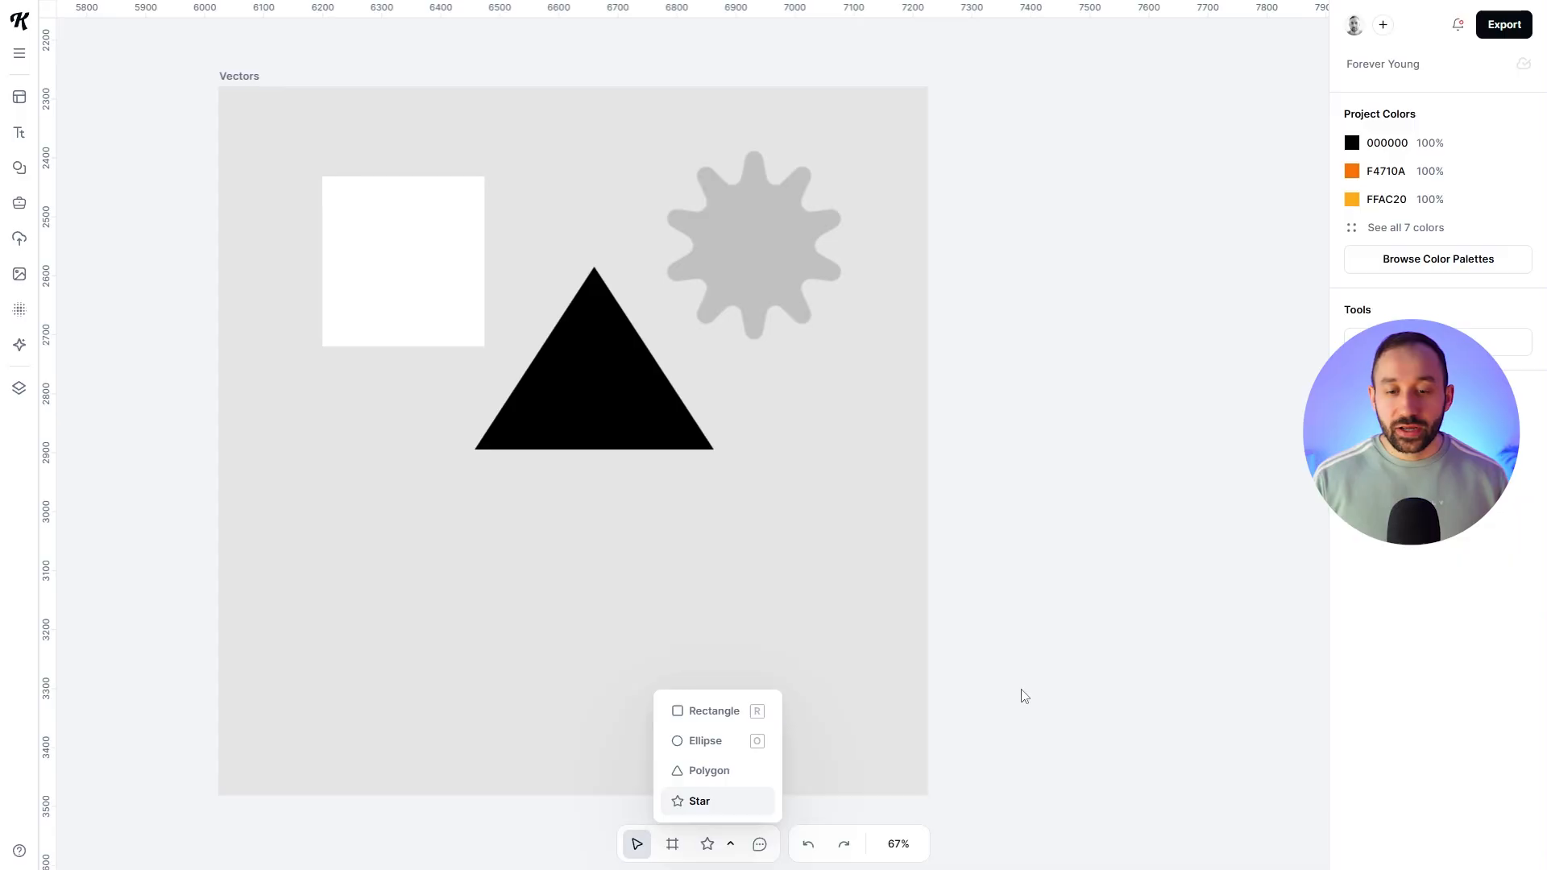
click(1019, 695)
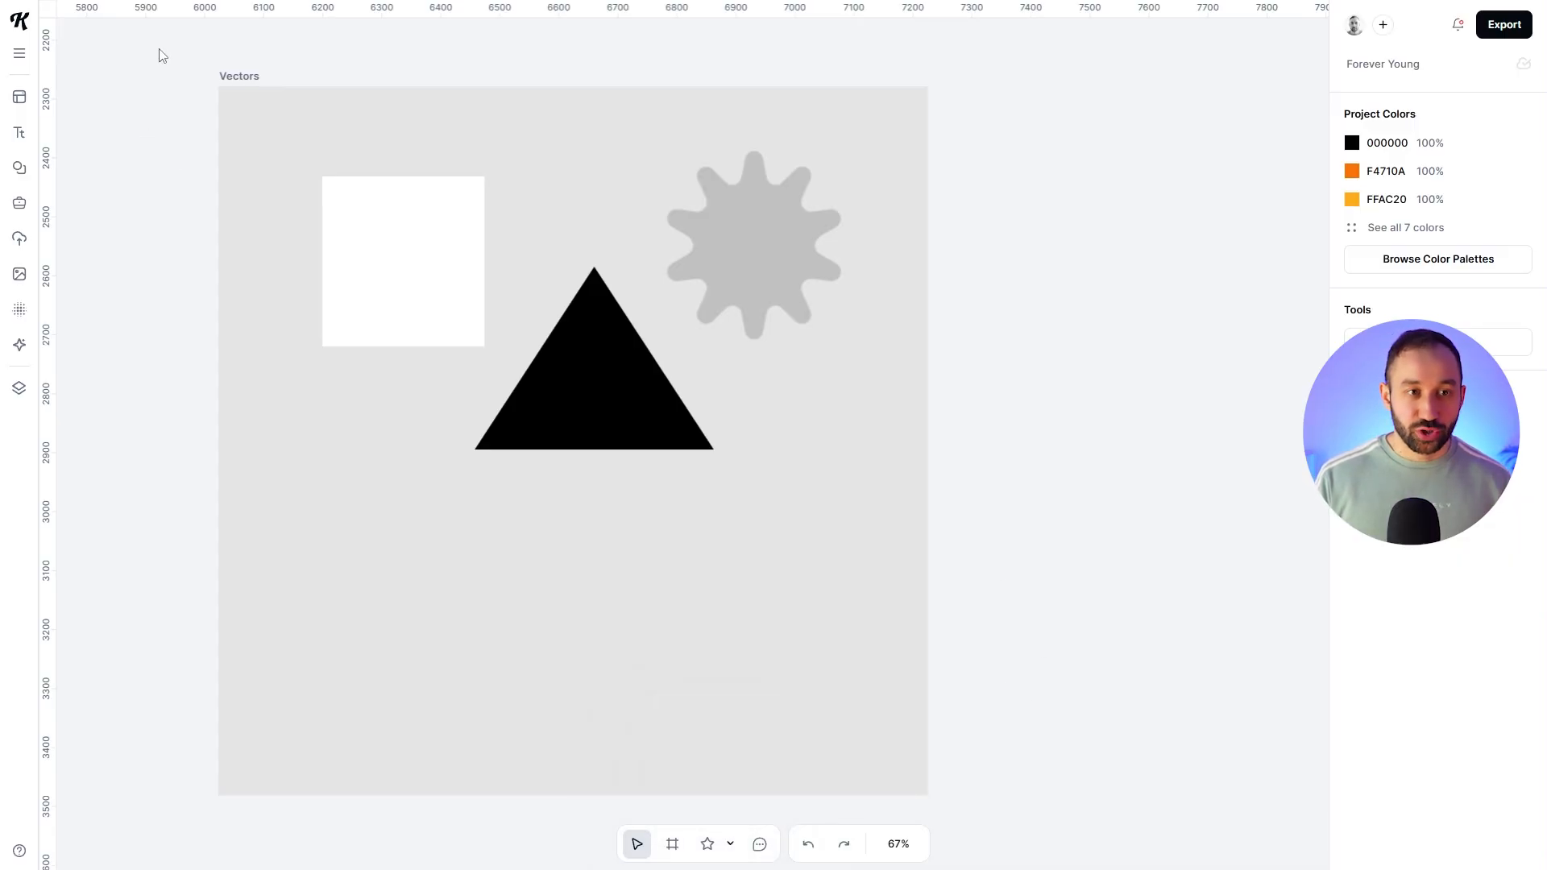
Step: Try drawing two artboards beside the Vectors artboard, the smaller one about 270 × 293 px, and undo both
click(673, 844)
drag(949, 95, 1286, 392)
drag(970, 428, 1033, 594)
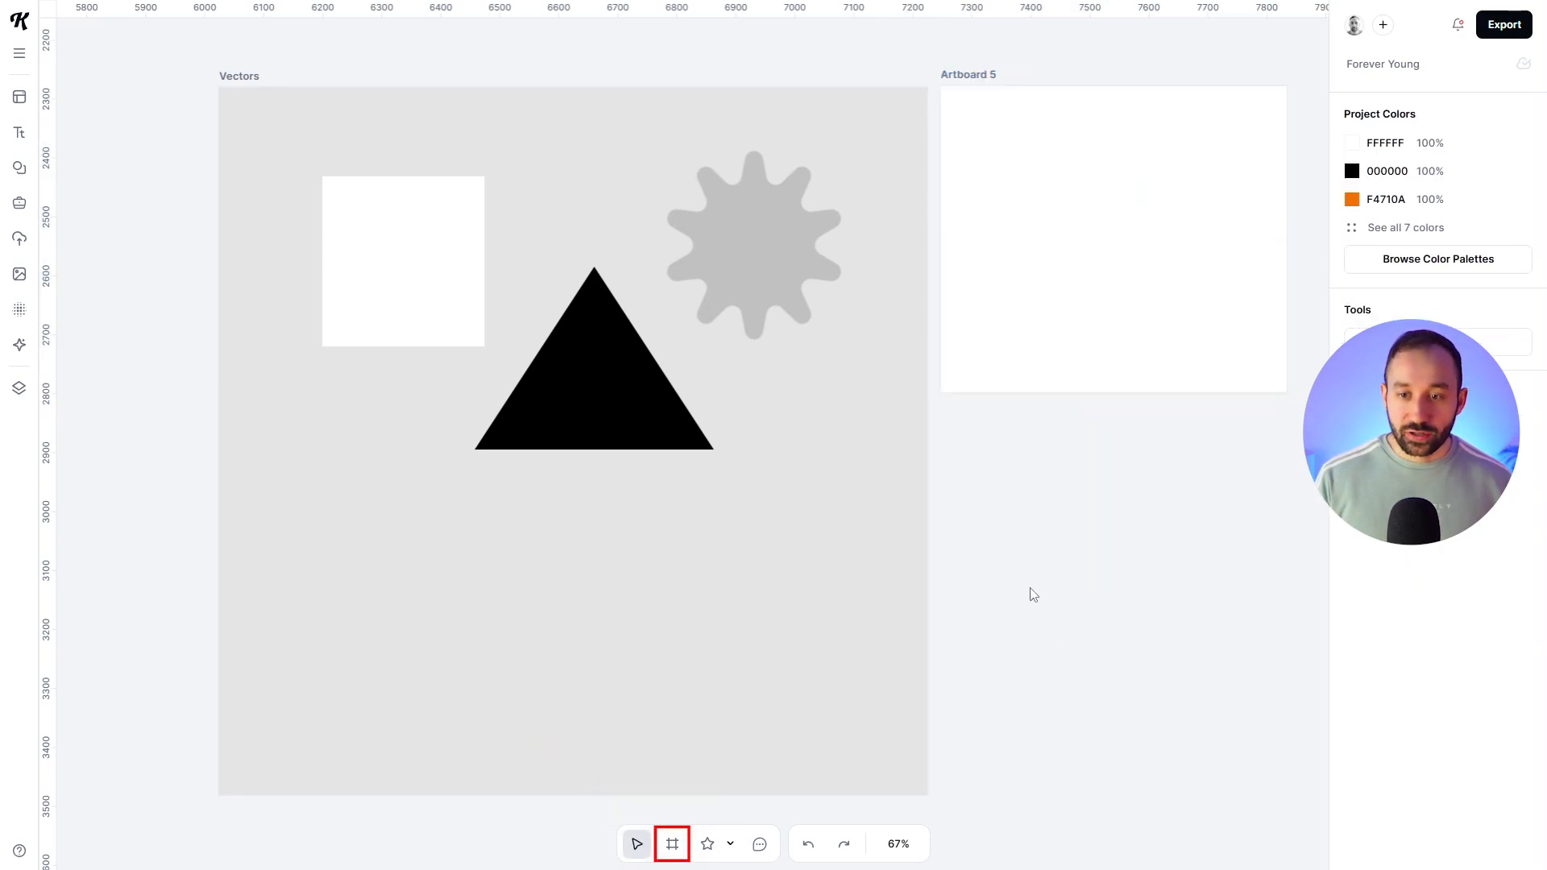
click(680, 846)
drag(989, 433, 1148, 606)
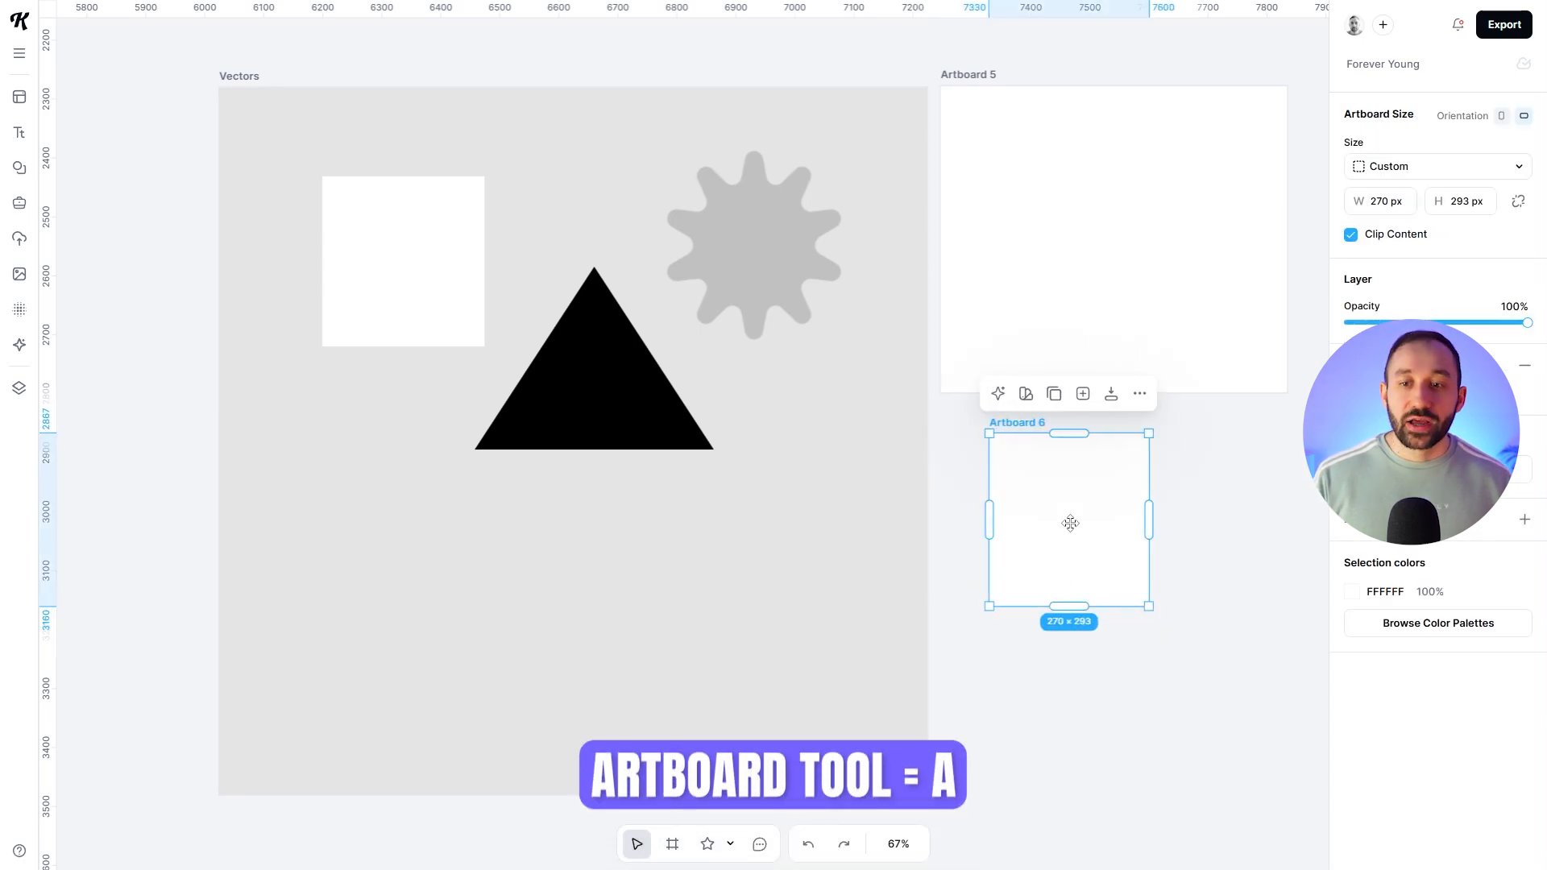
key(ctrl+z)
key(ctrl+z)
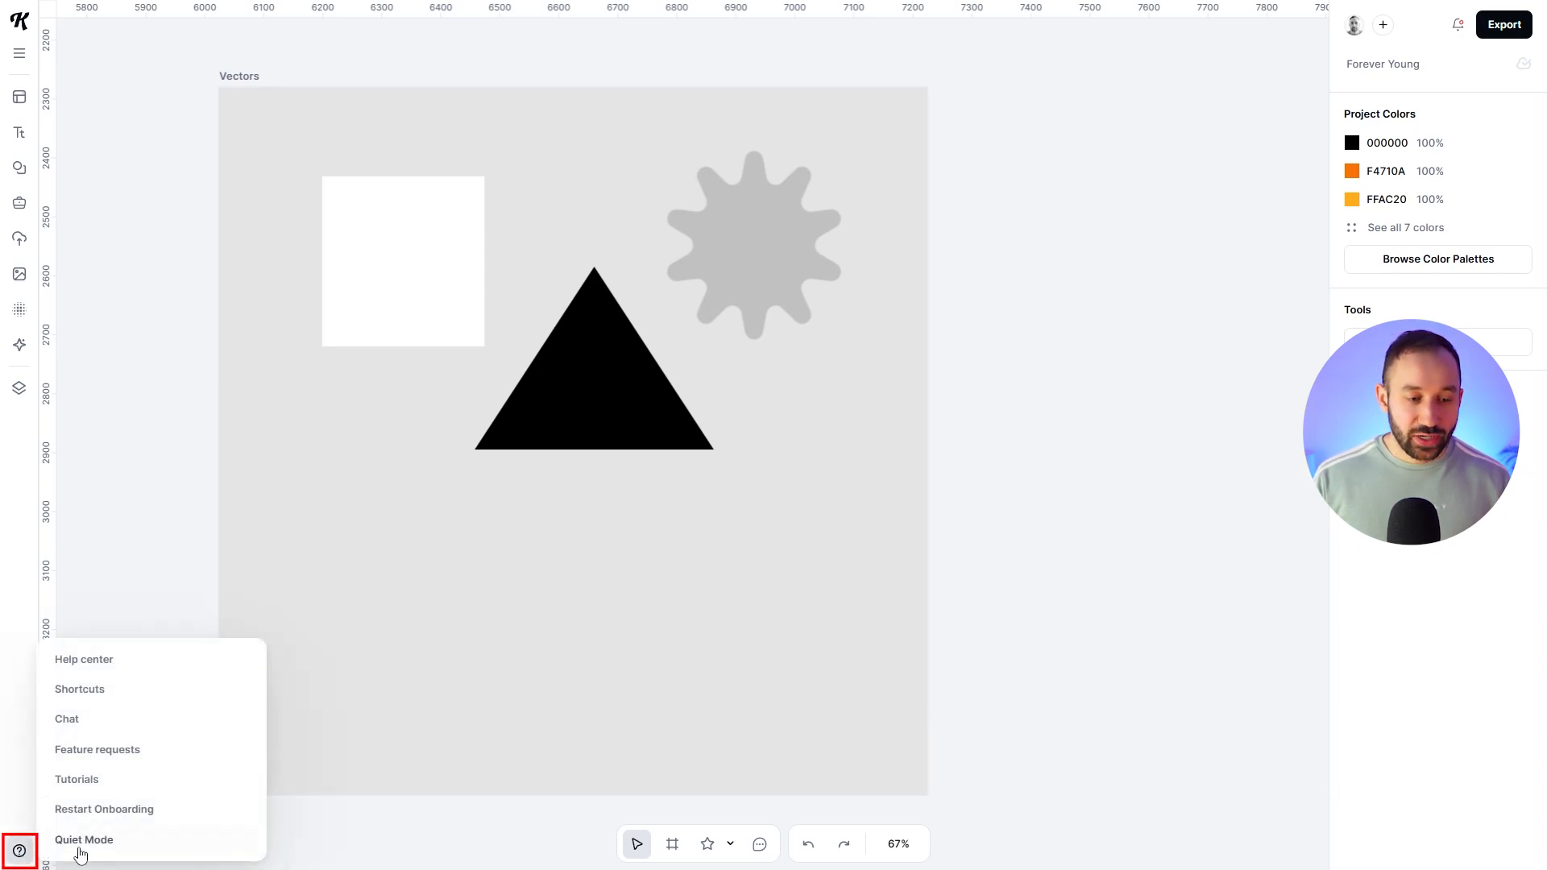
Step: Review the list of keyboard shortcuts and close it
click(112, 692)
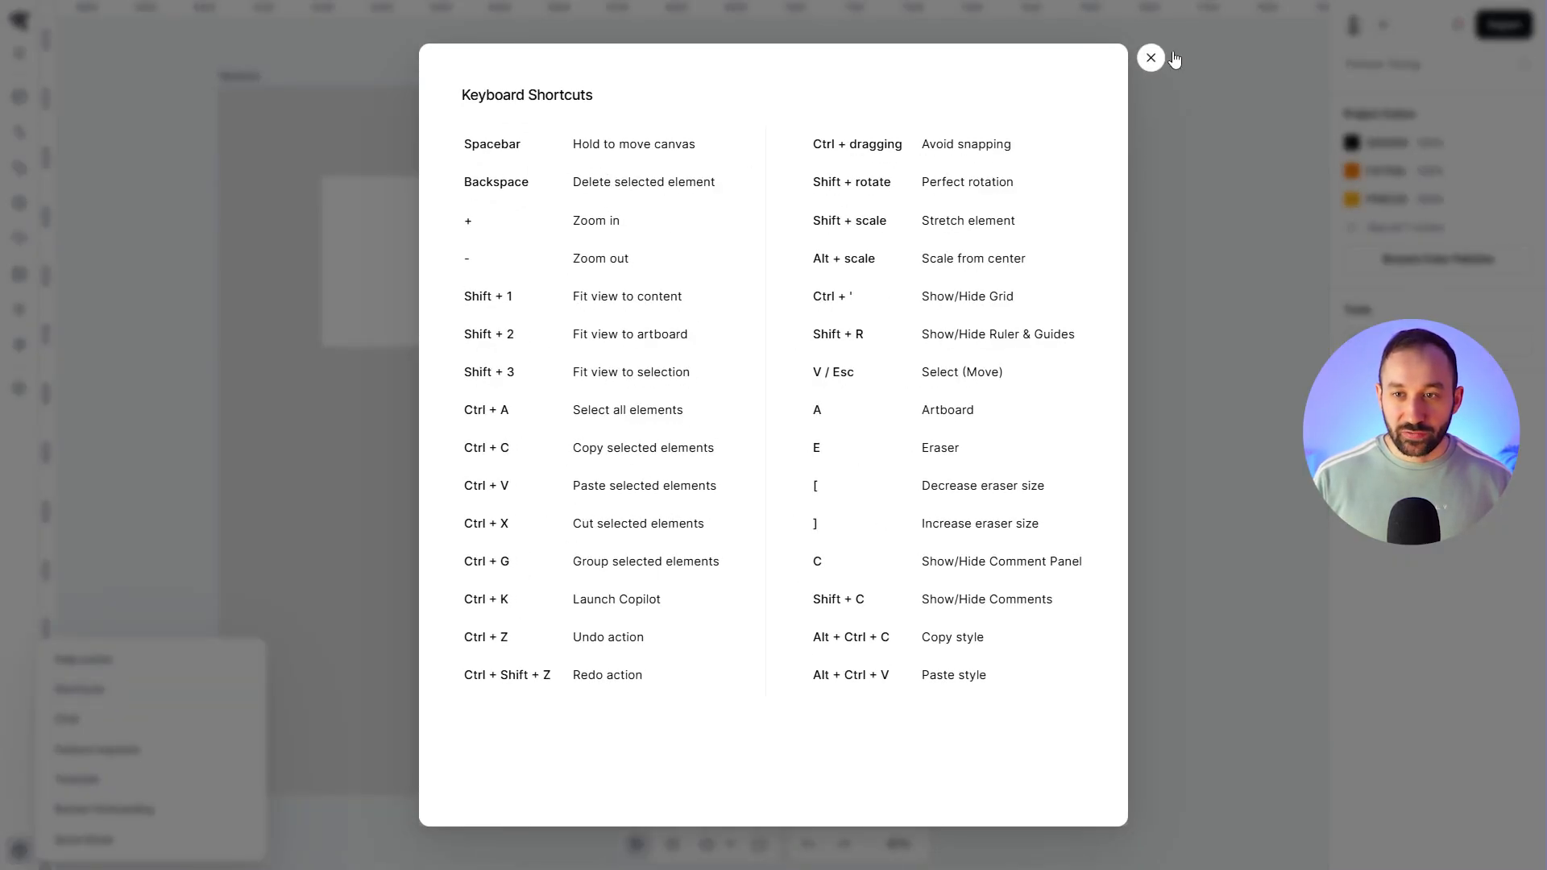
click(1151, 57)
Step: Nudge the white square and the black triangle slightly on the Vectors artboard, leaving the square selected
click(404, 263)
click(767, 248)
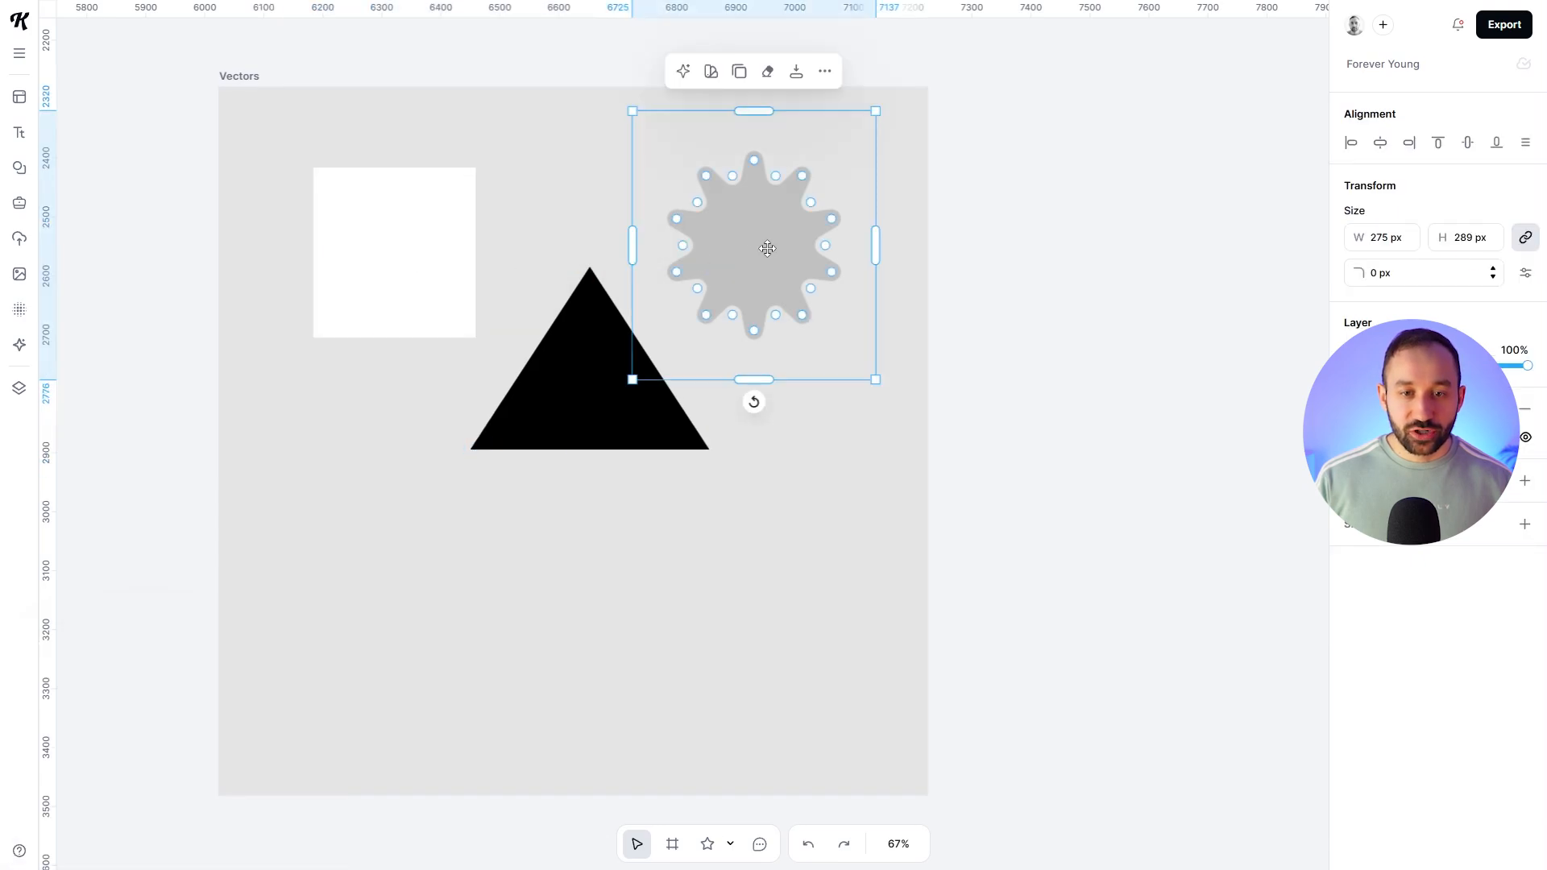
click(347, 230)
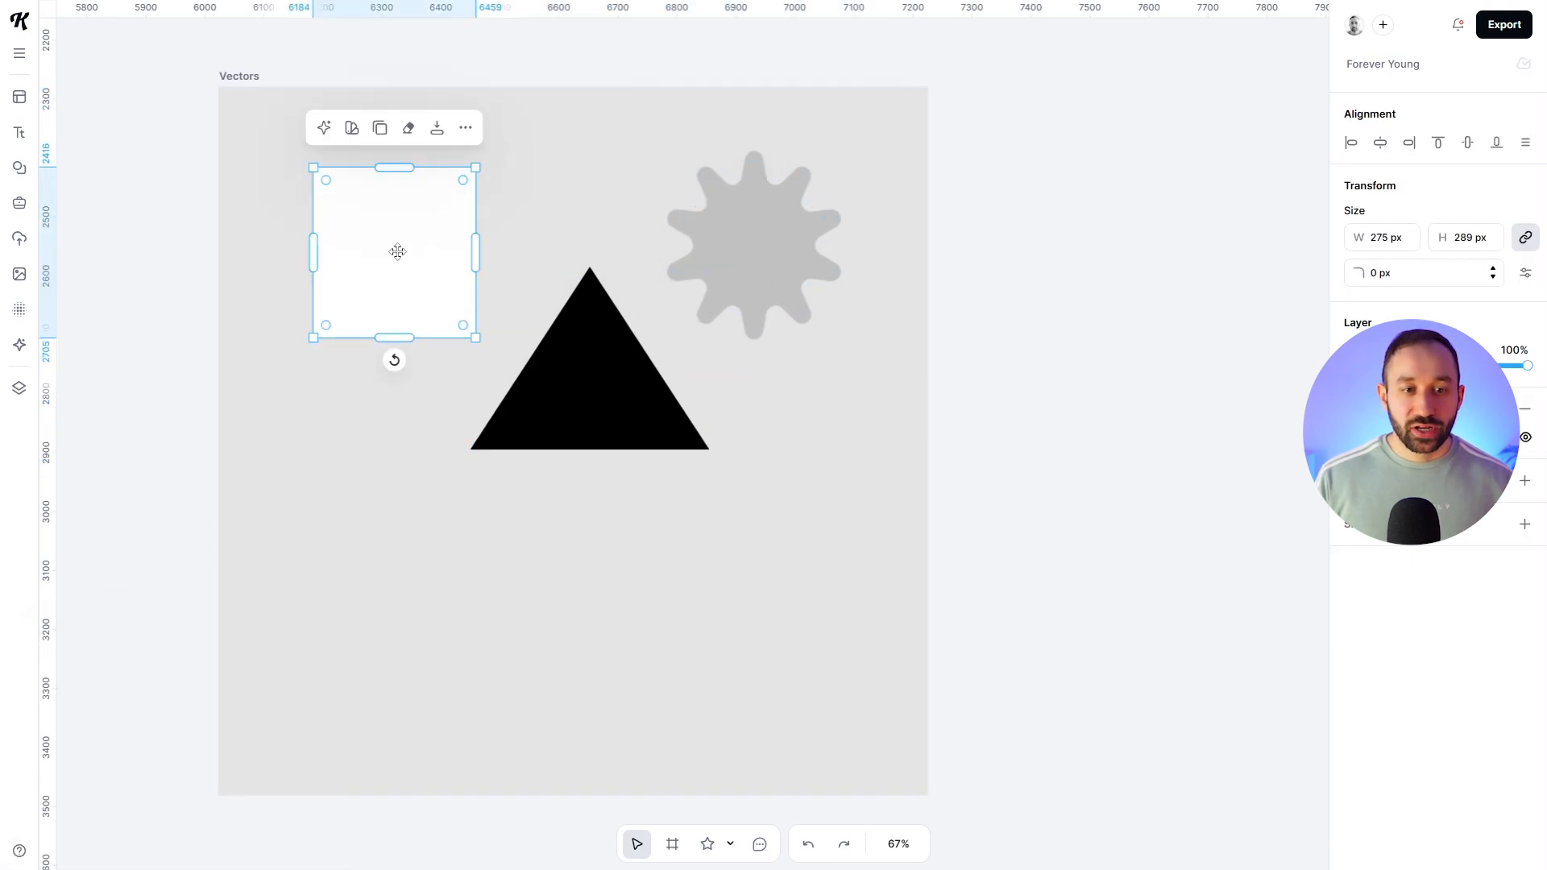
Step: Browse the Basic Shapes collection in the elements library and close the library
click(19, 168)
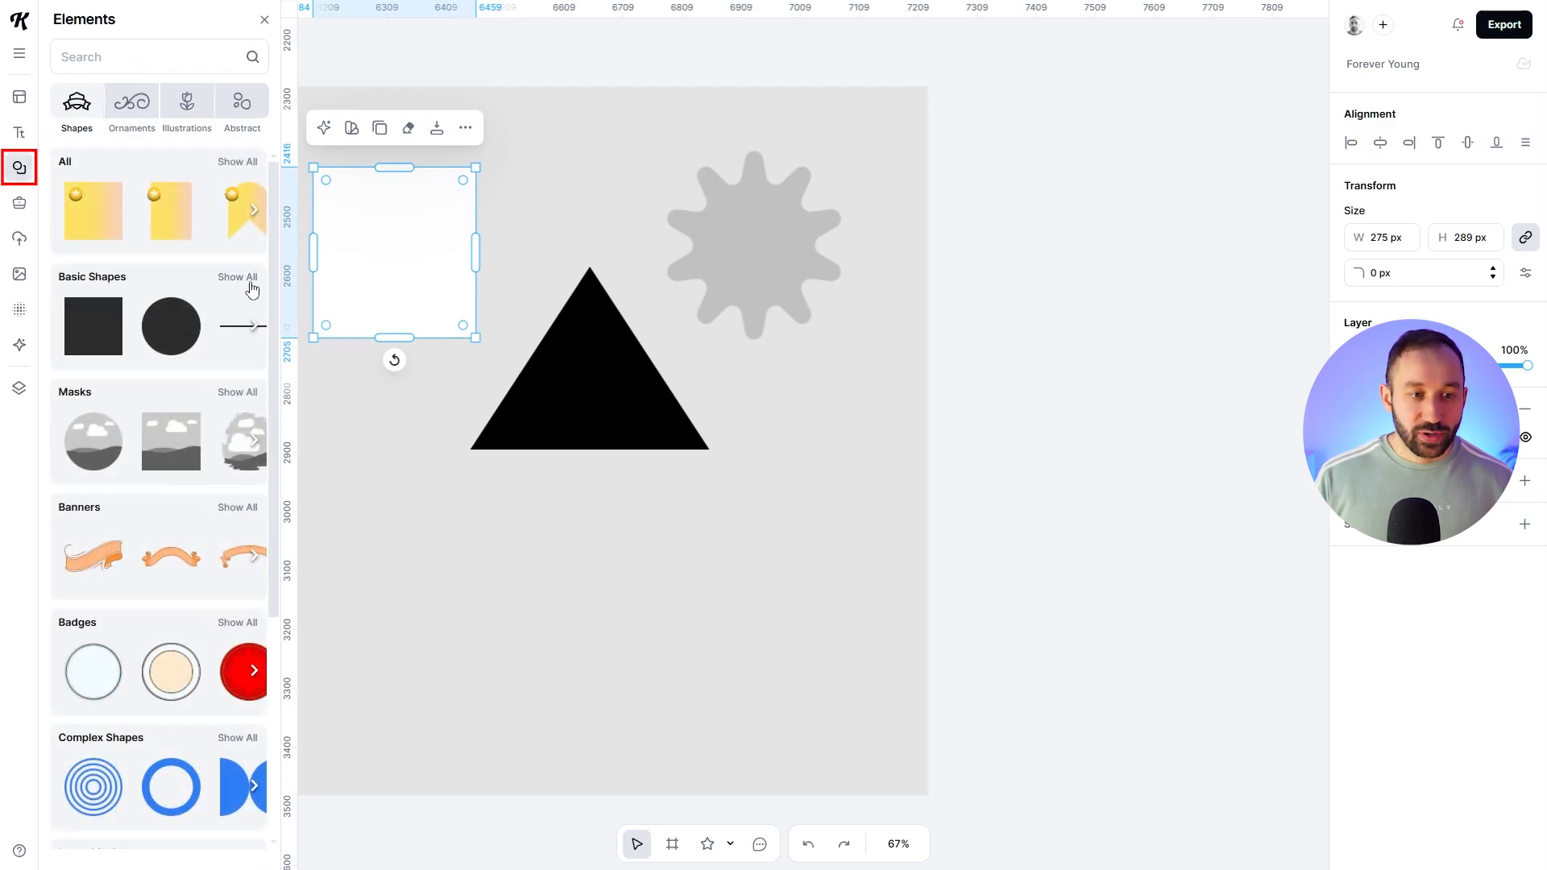
click(250, 284)
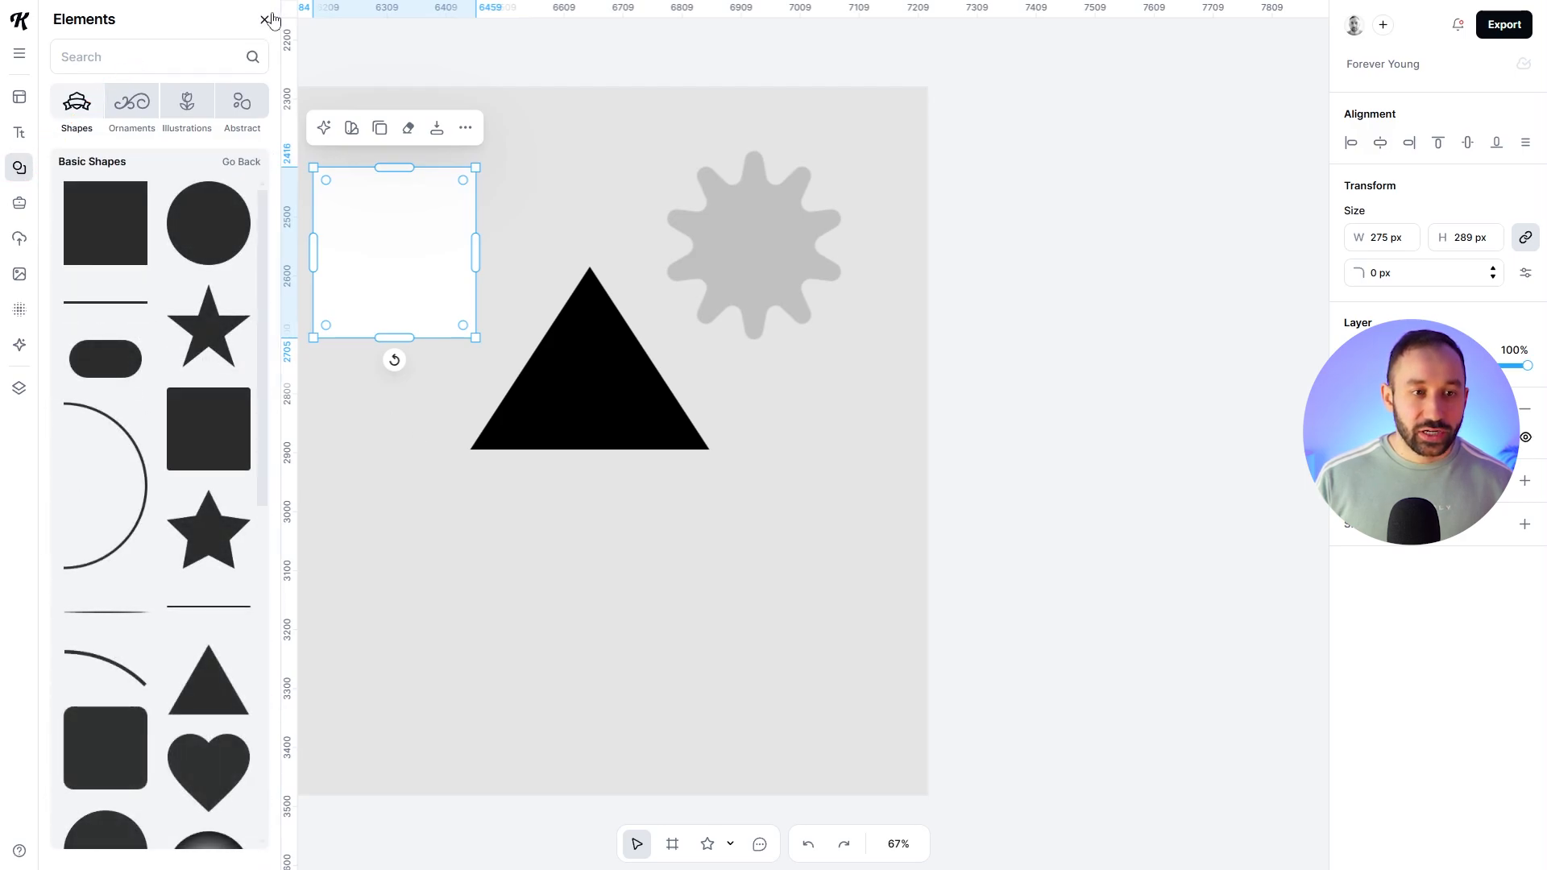
click(268, 19)
Step: Draw a long thin black rectangle below the triangle and place a duplicate of it farther down as a parallel bar
click(730, 847)
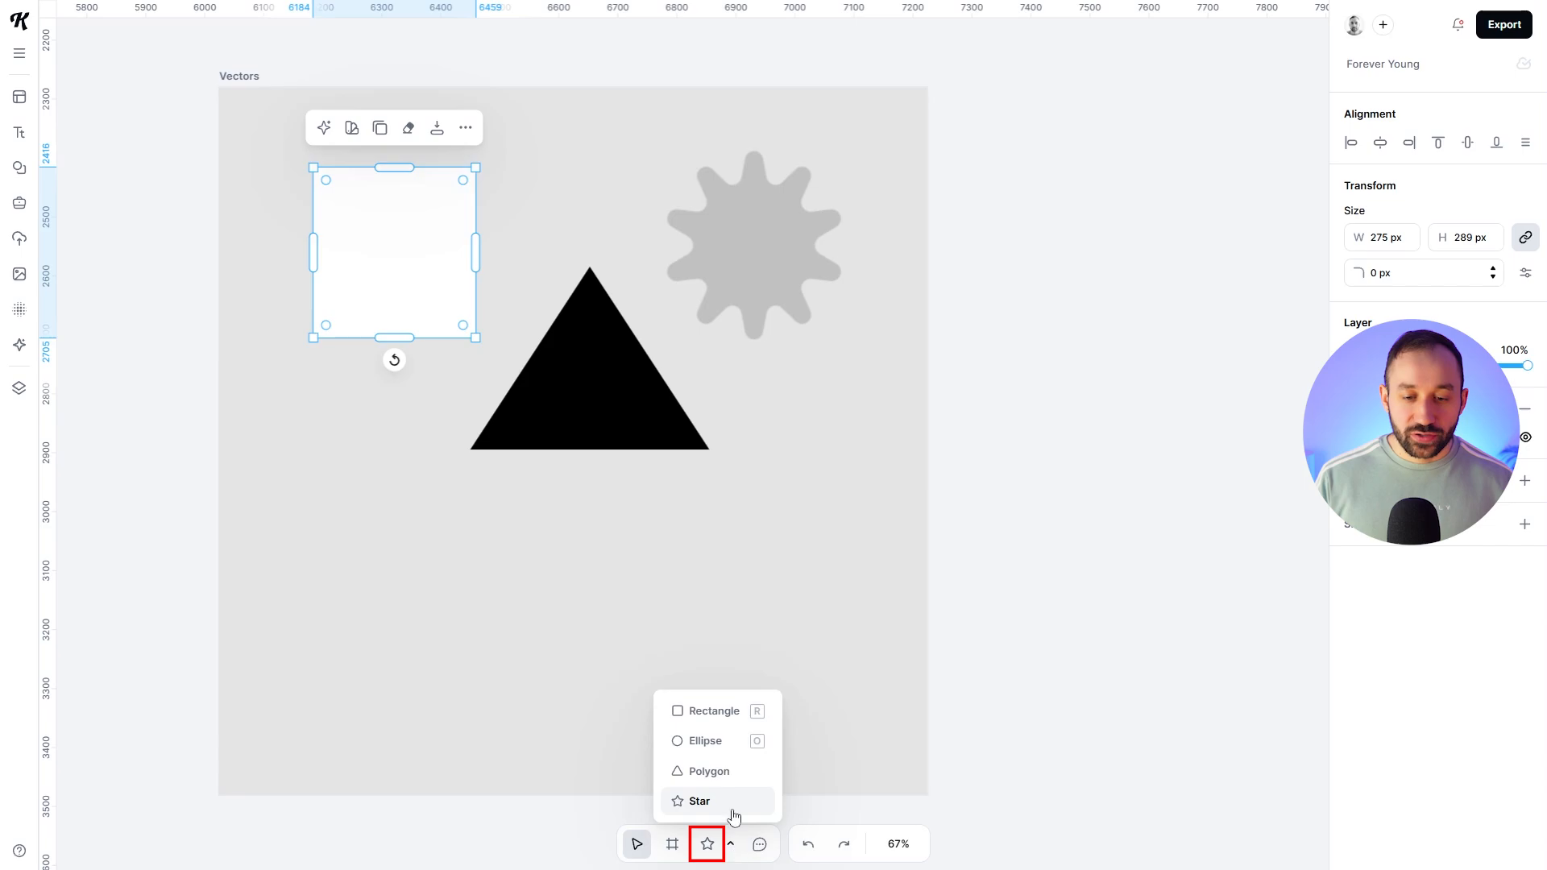
click(712, 710)
scroll(499, 640, up, 3)
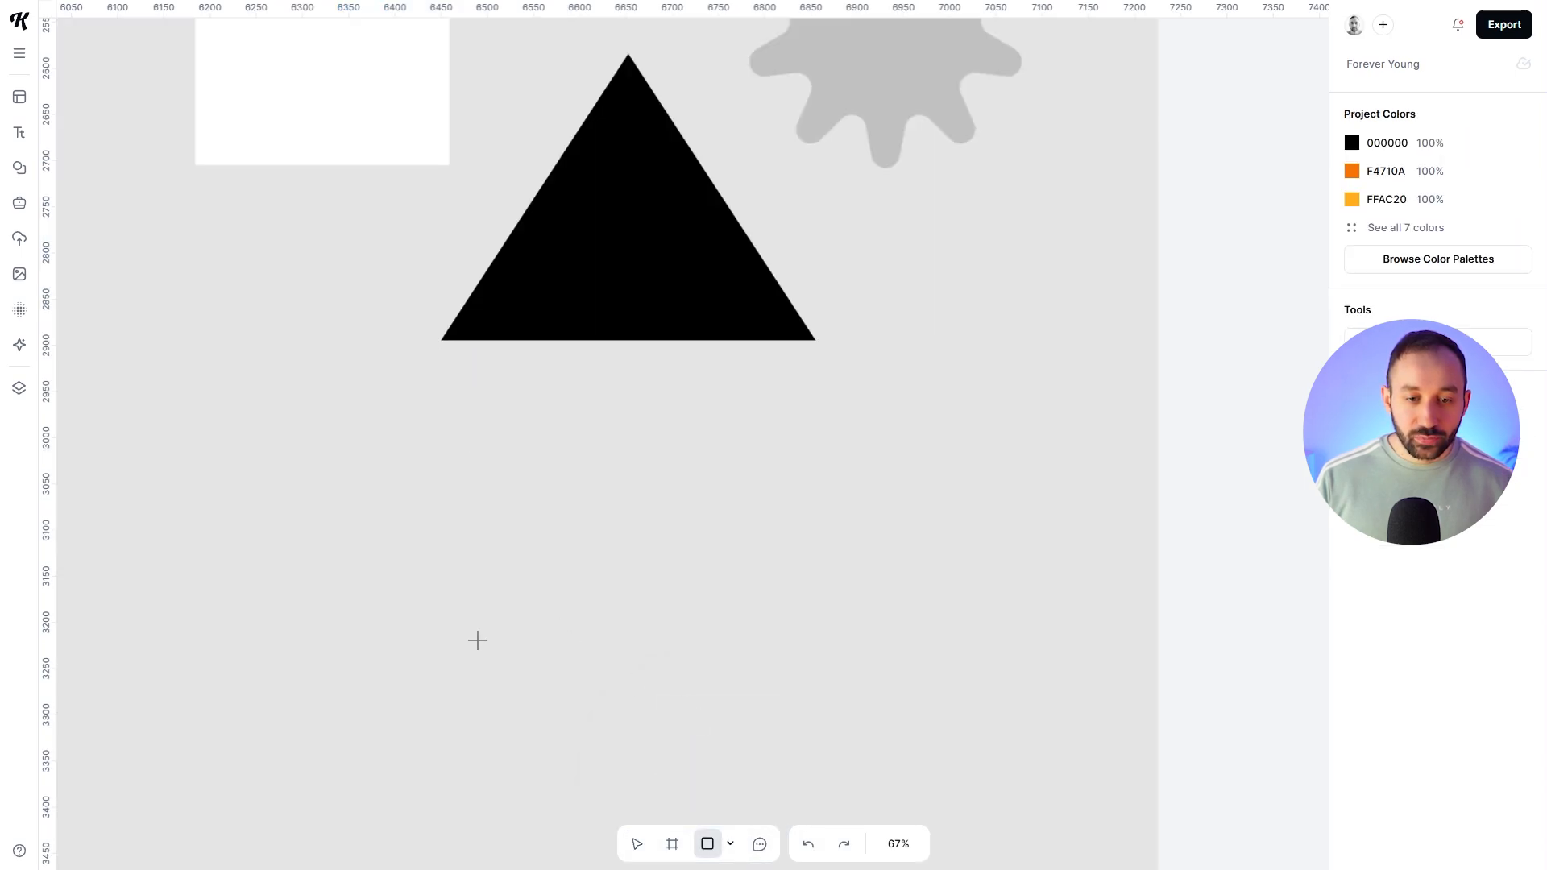
drag(206, 413, 1063, 425)
drag(873, 418, 713, 633)
mouse_move(857, 453)
mouse_down()
mouse_move(842, 369)
mouse_move(843, 427)
mouse_up()
click(761, 764)
scroll(761, 764, down, 2)
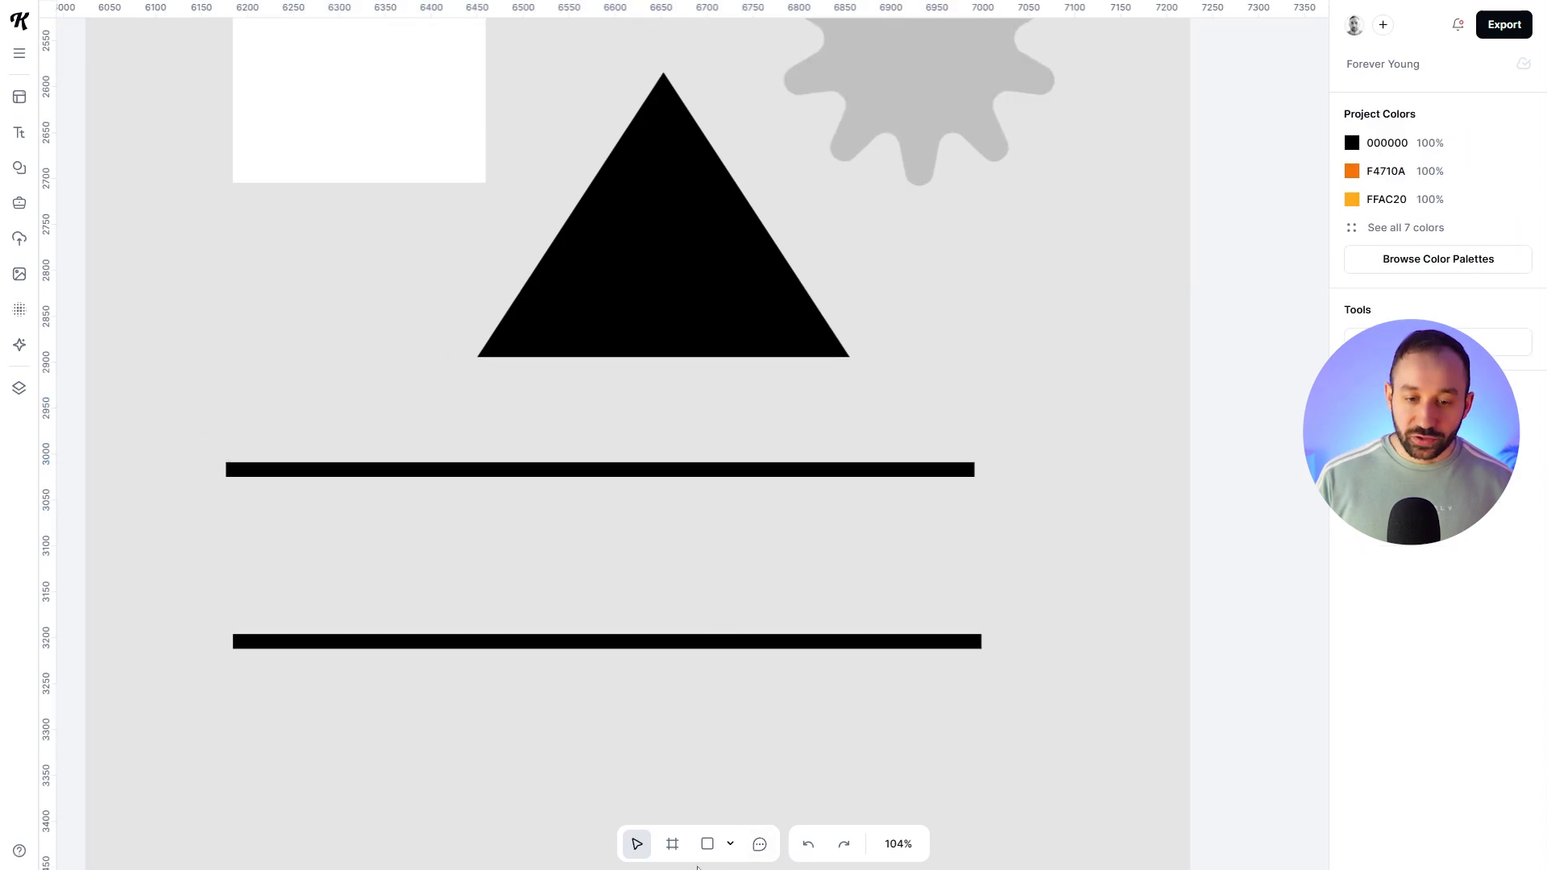
Step: Draw a five-pointed star about 143 px wide, place it between the two bars and duplicate it into a row of three
click(731, 844)
click(708, 868)
click(730, 844)
click(727, 807)
mouse_move(701, 760)
mouse_down()
mouse_move(694, 316)
mouse_move(838, 642)
mouse_move(1032, 318)
mouse_move(631, 267)
mouse_move(409, 361)
mouse_move(424, 478)
mouse_move(604, 533)
mouse_move(605, 501)
mouse_move(578, 481)
mouse_move(688, 486)
mouse_move(604, 500)
mouse_move(646, 519)
mouse_move(574, 500)
mouse_move(827, 662)
mouse_move(1070, 488)
mouse_move(766, 639)
mouse_move(987, 507)
mouse_move(848, 616)
mouse_up()
drag(736, 703, 301, 574)
drag(411, 461, 374, 500)
drag(307, 583, 586, 558)
Step: Round the corners of the last star in the row to a radius of 11 px
scroll(586, 560, up, 5)
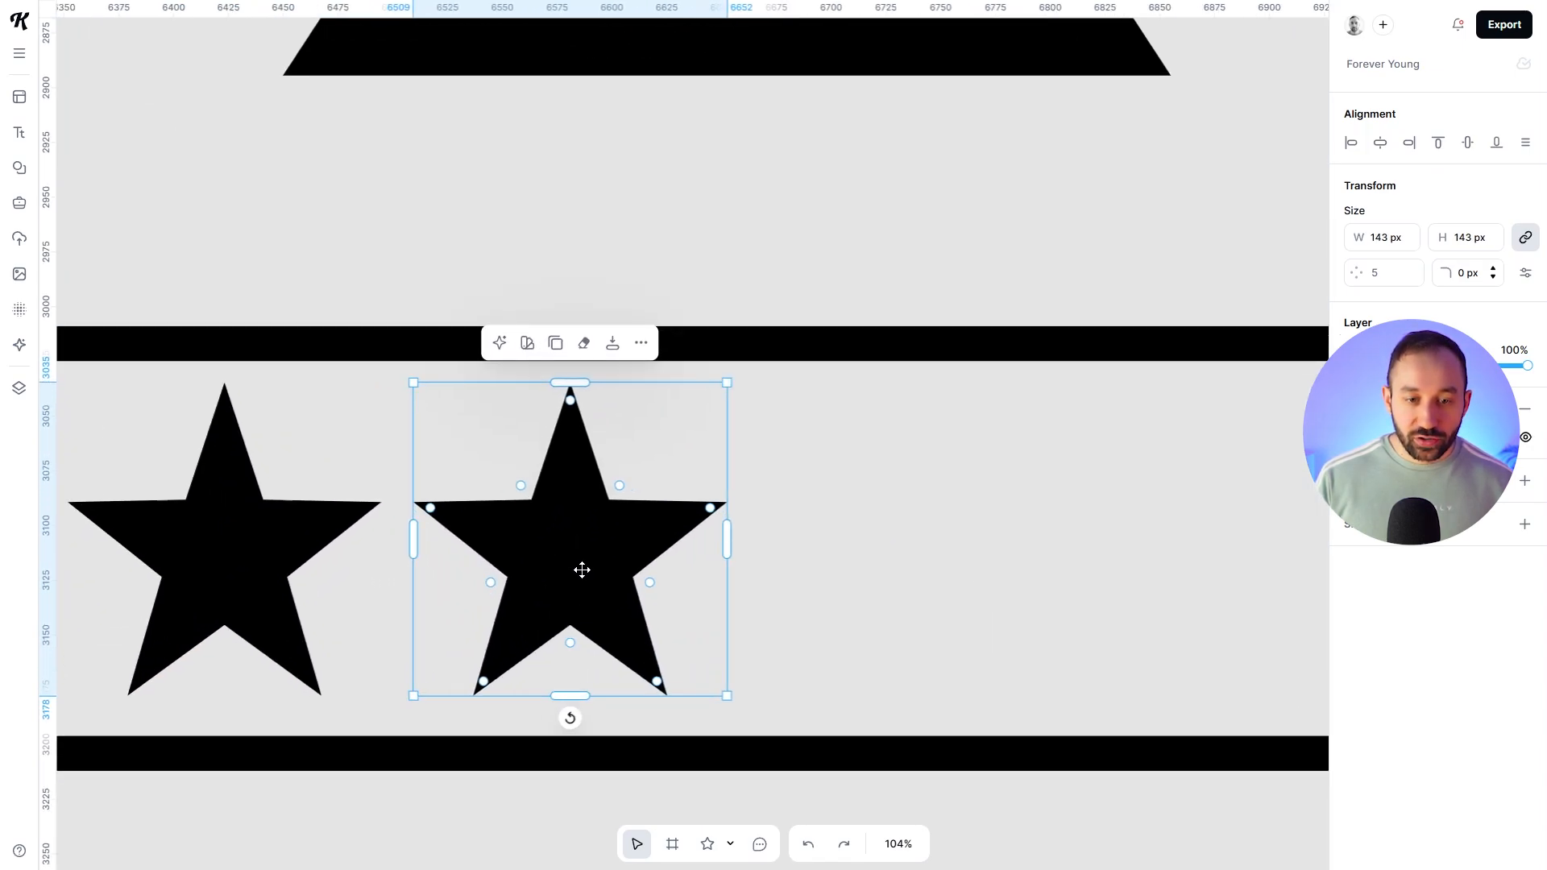
scroll(583, 570, up, 3)
drag(619, 474, 653, 469)
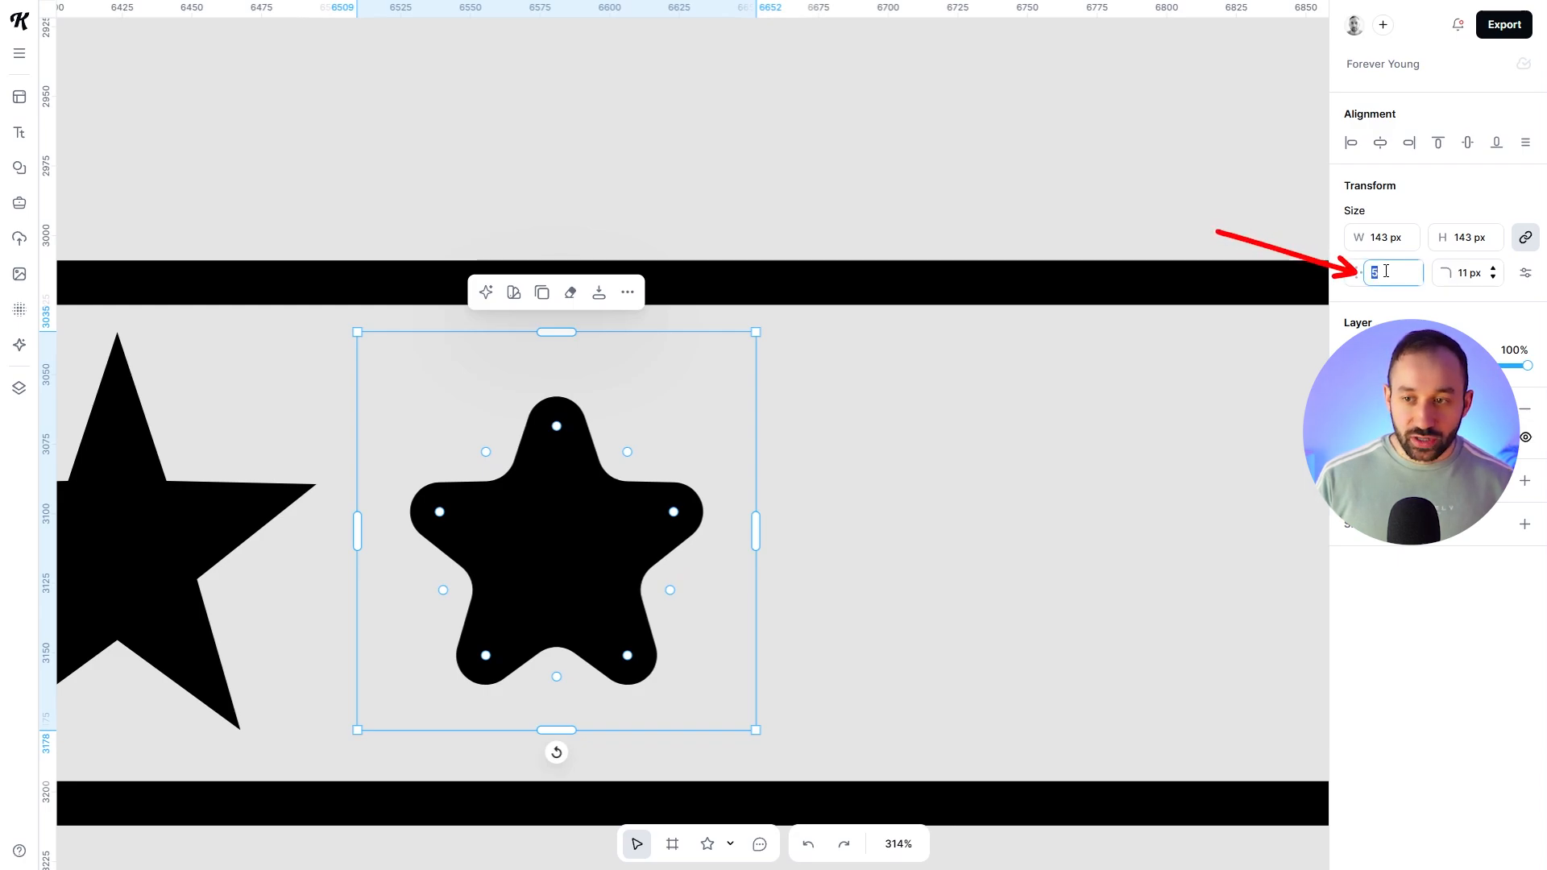
Step: Set the rounded star's point count to 10 and reshape it to have longer, narrower points
key(BackSpace)
text(0)
key(Return)
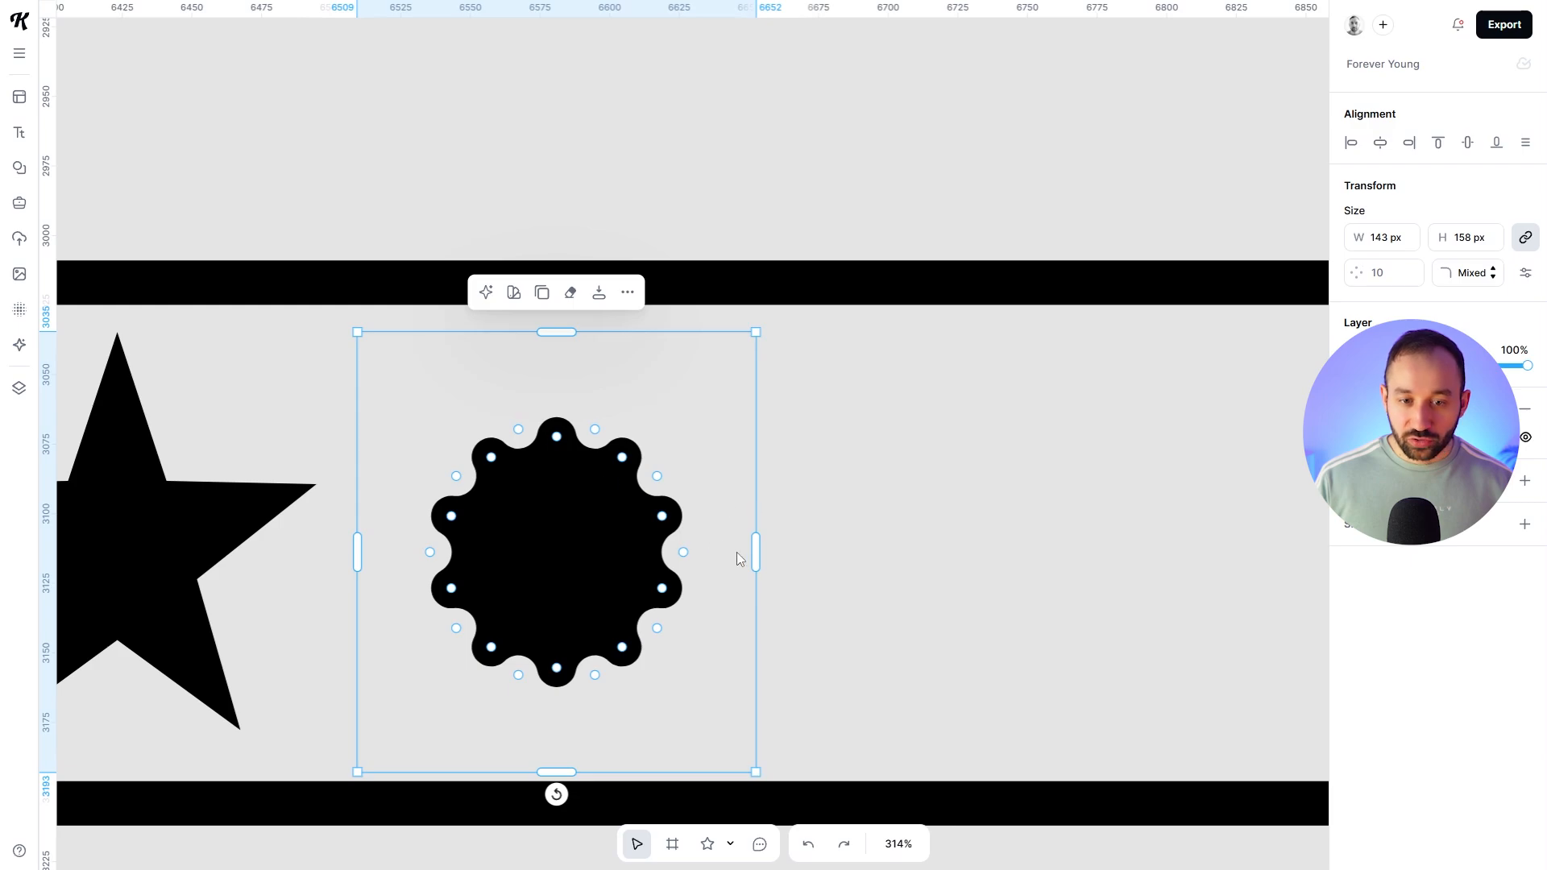
mouse_move(683, 554)
mouse_down()
mouse_move(617, 558)
mouse_move(692, 567)
mouse_move(676, 566)
mouse_up()
scroll(662, 550, down, 5)
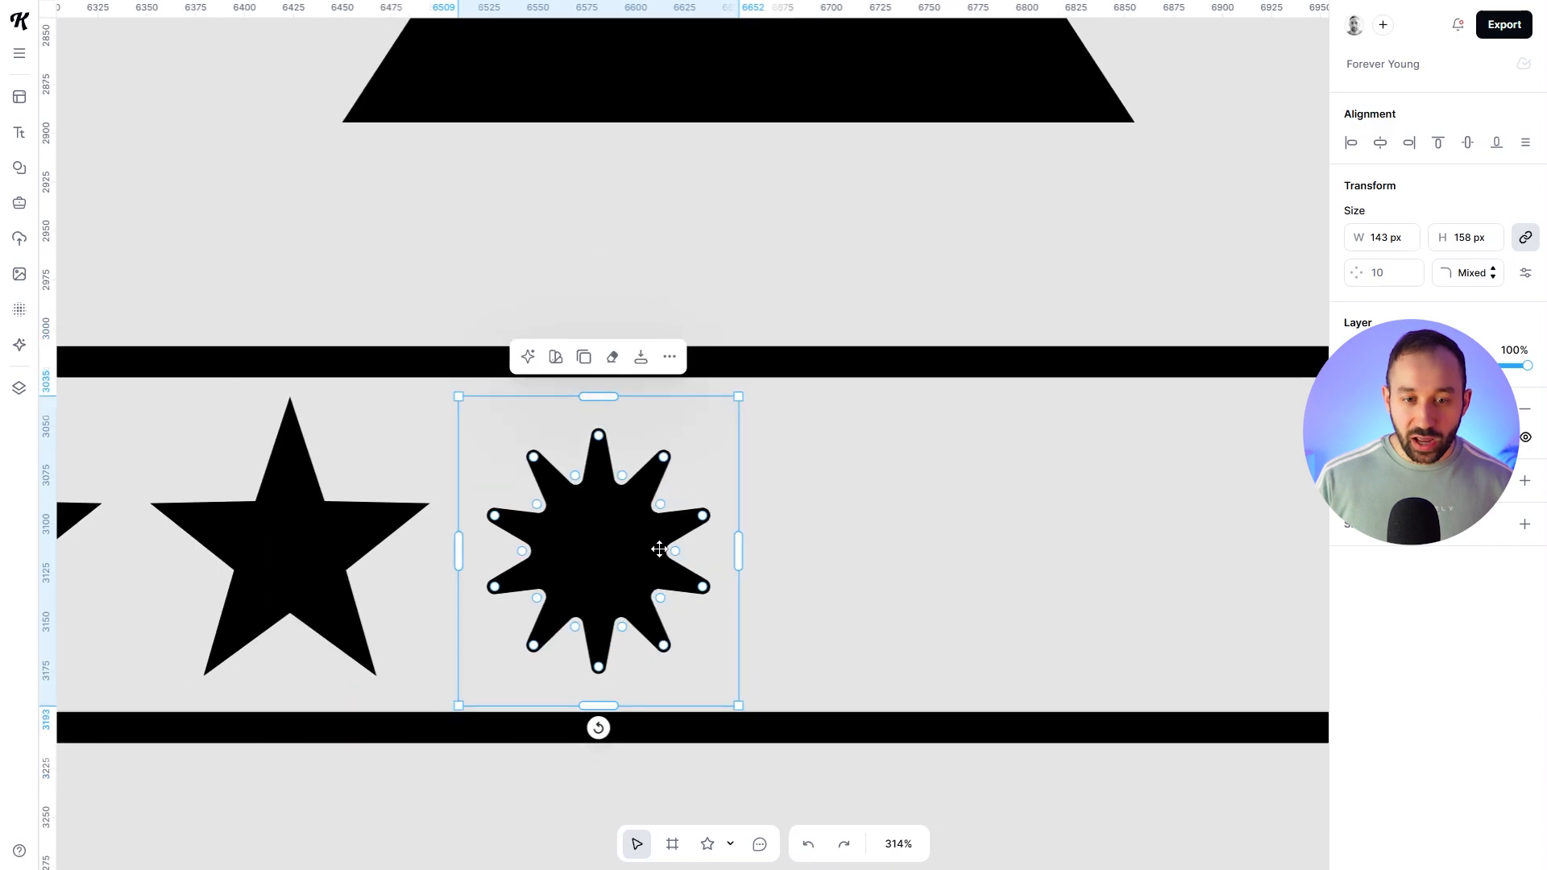
Step: Move the black triangle slightly down and set its number of sides to 7
scroll(760, 125, up, 4)
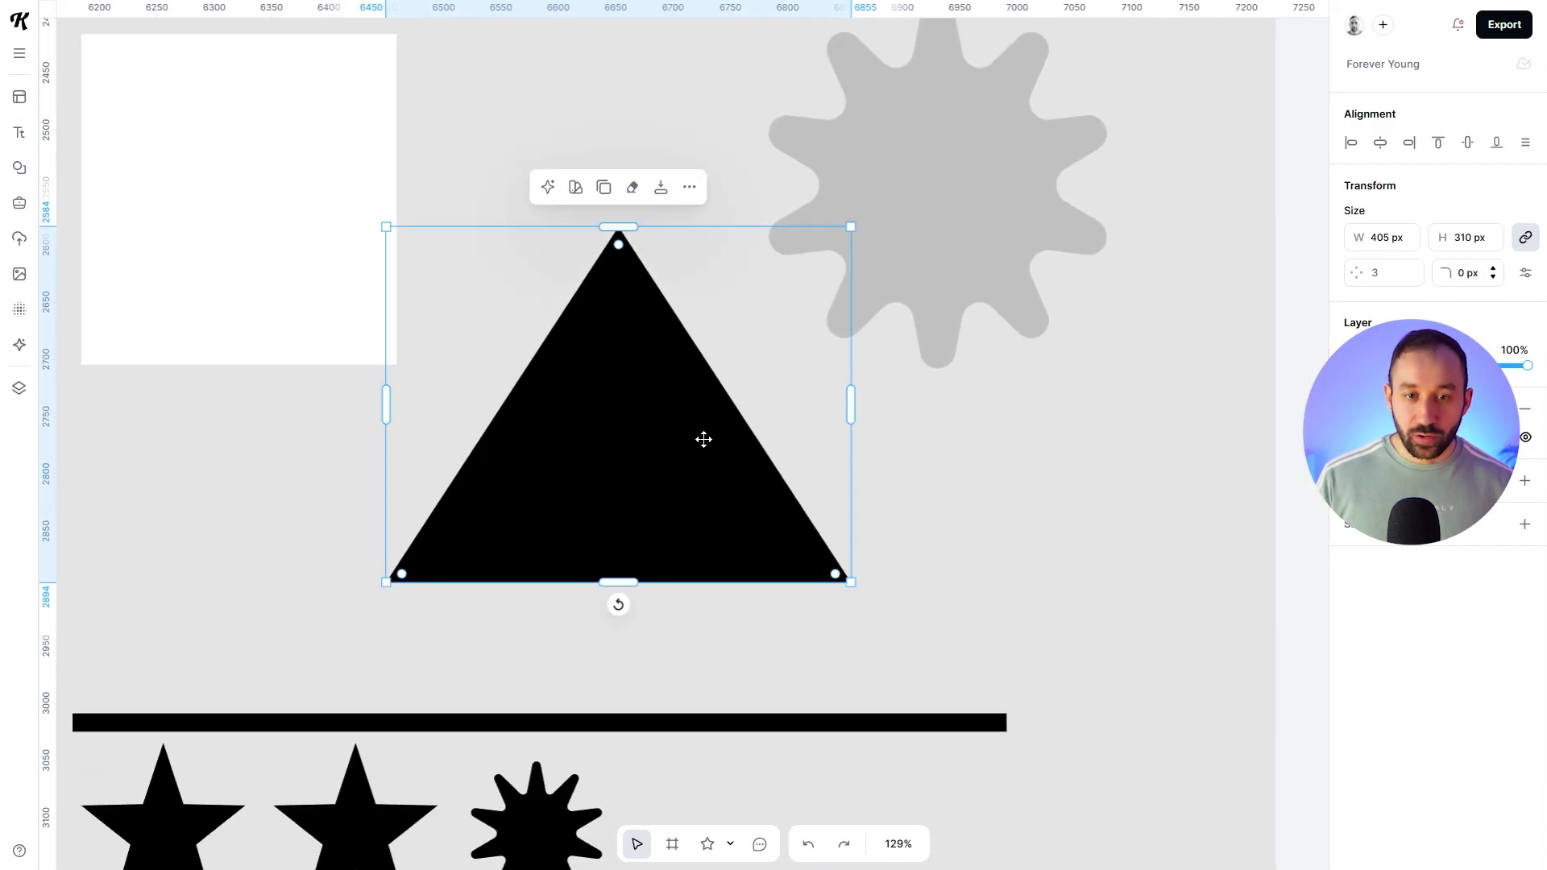
drag(628, 307, 688, 328)
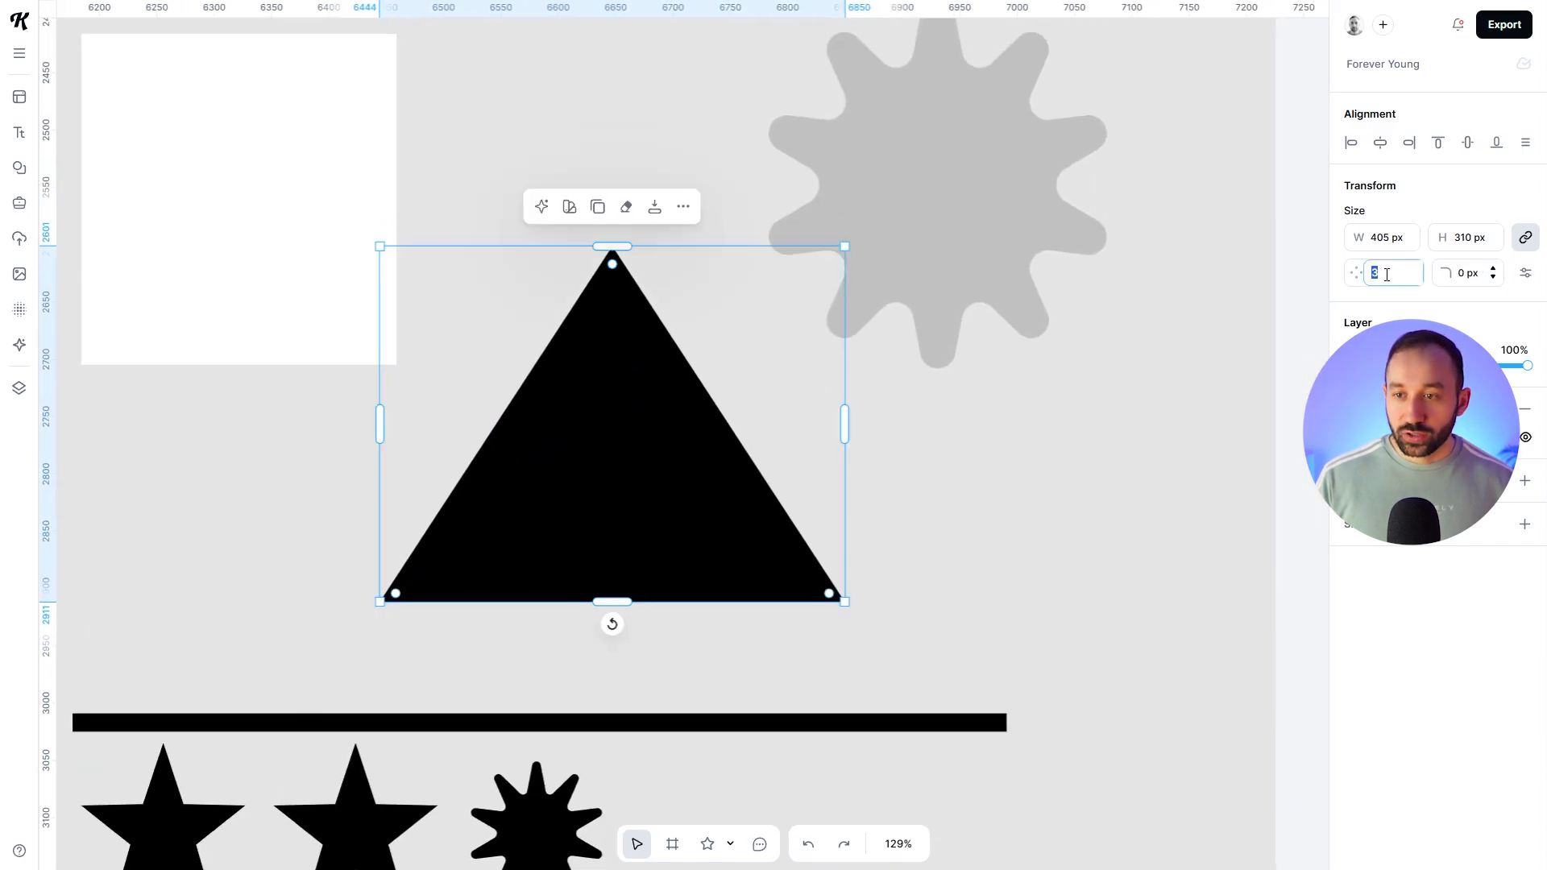
text(7)
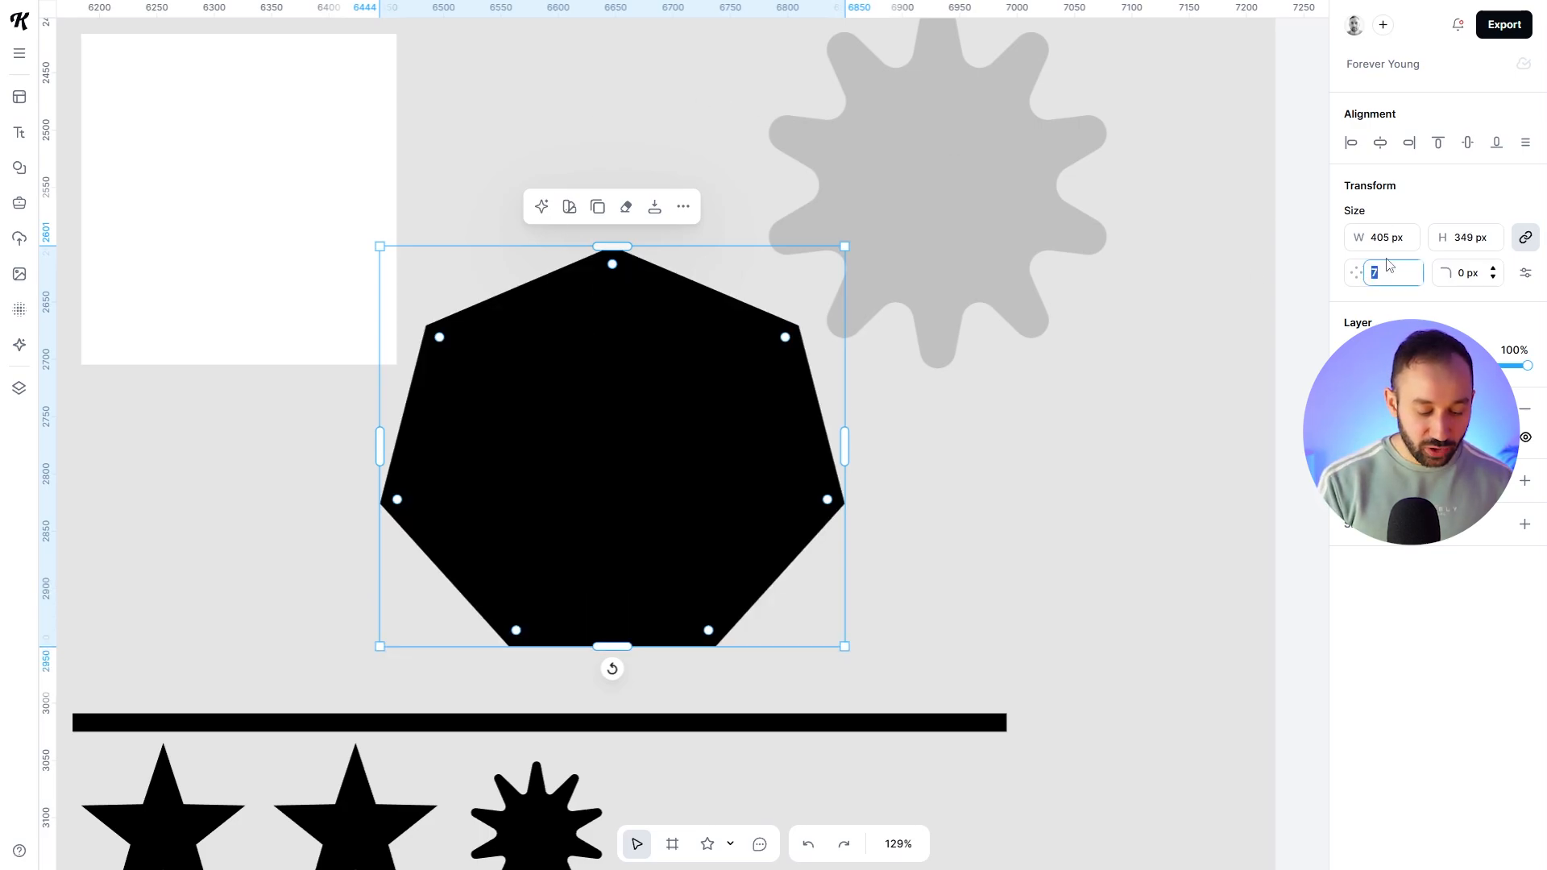
Step: Set the black polygon's number of sides to 20 and round its corners to a radius of 119 px
text(20)
drag(572, 248, 587, 382)
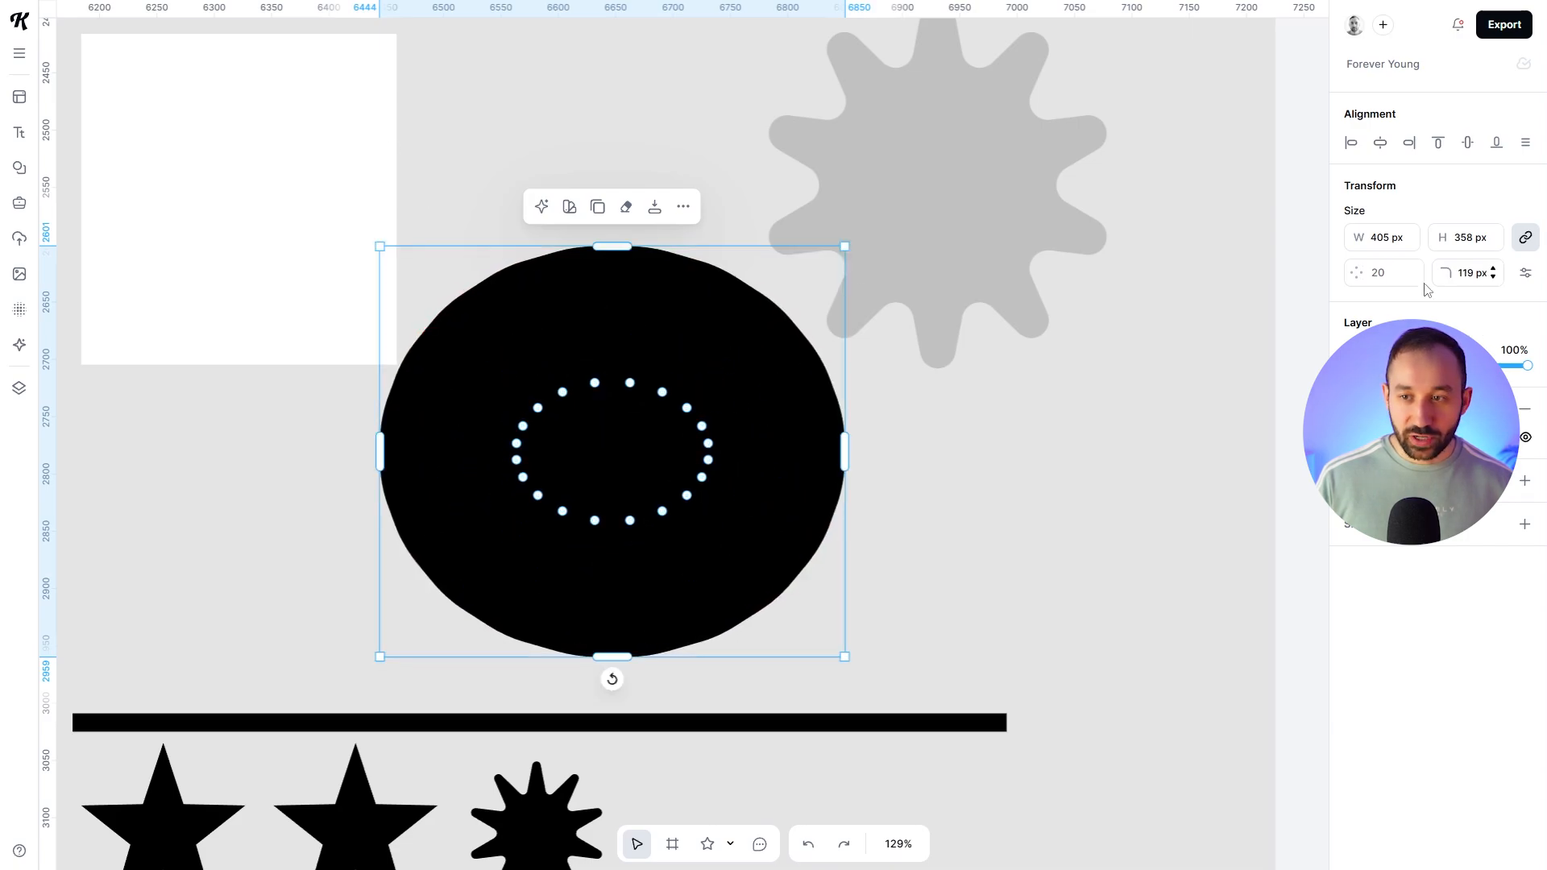
Step: Set the black polygon's number of sides to 5 and its corner radius to about 46 px
text(5)
drag(612, 408, 561, 314)
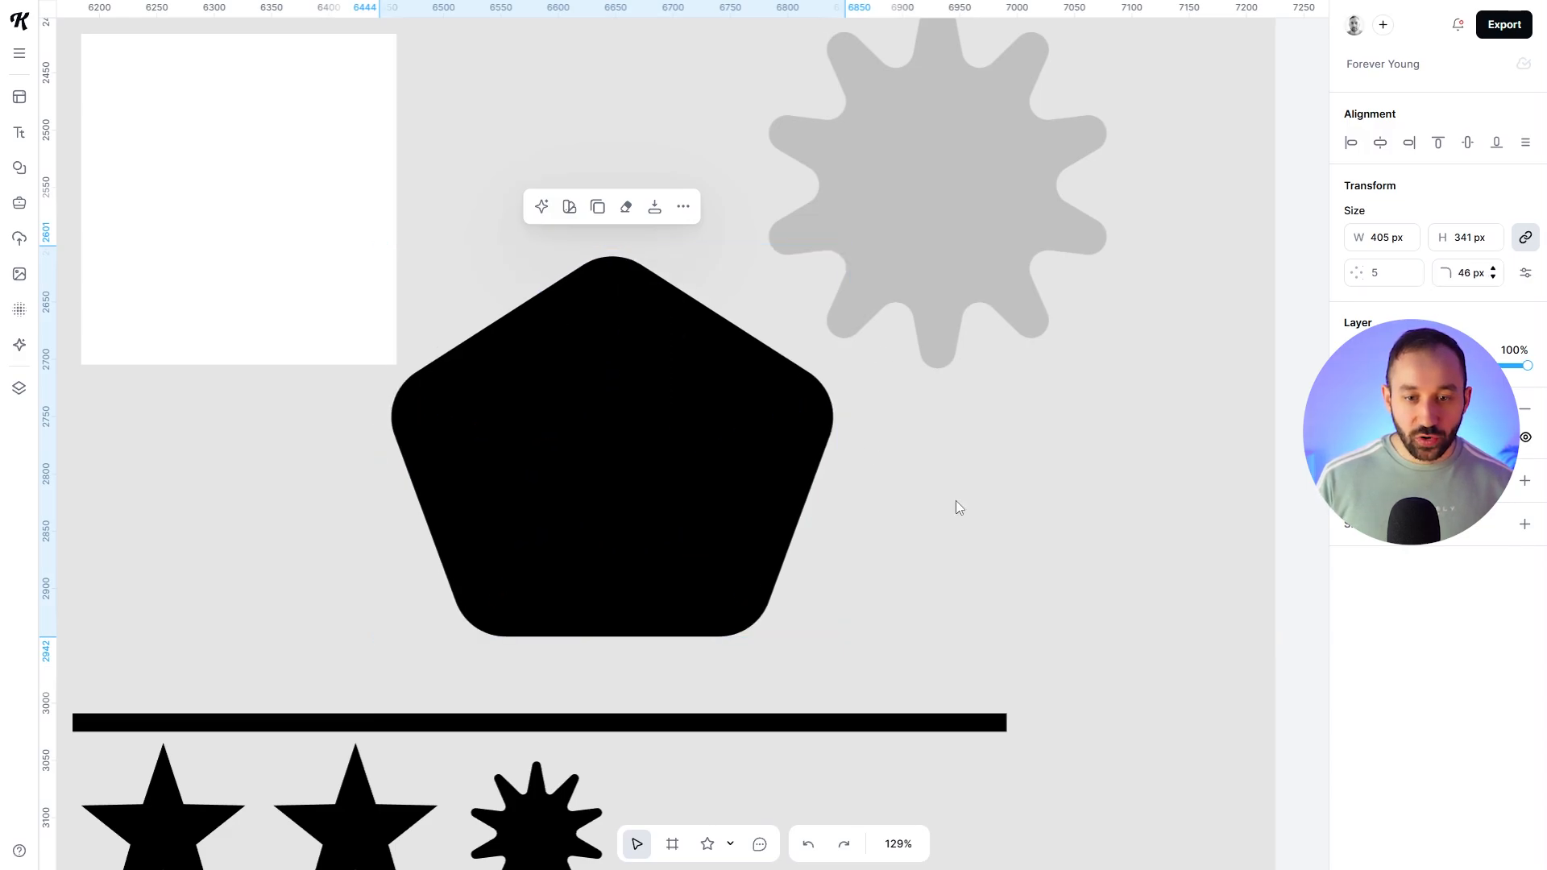
click(959, 506)
Step: Round only the upper-right and lower-left notches of the ten-pointed star further, the upper-right one to a radius of about 15 px
scroll(1077, 287, down, 5)
click(656, 539)
scroll(680, 504, up, 3)
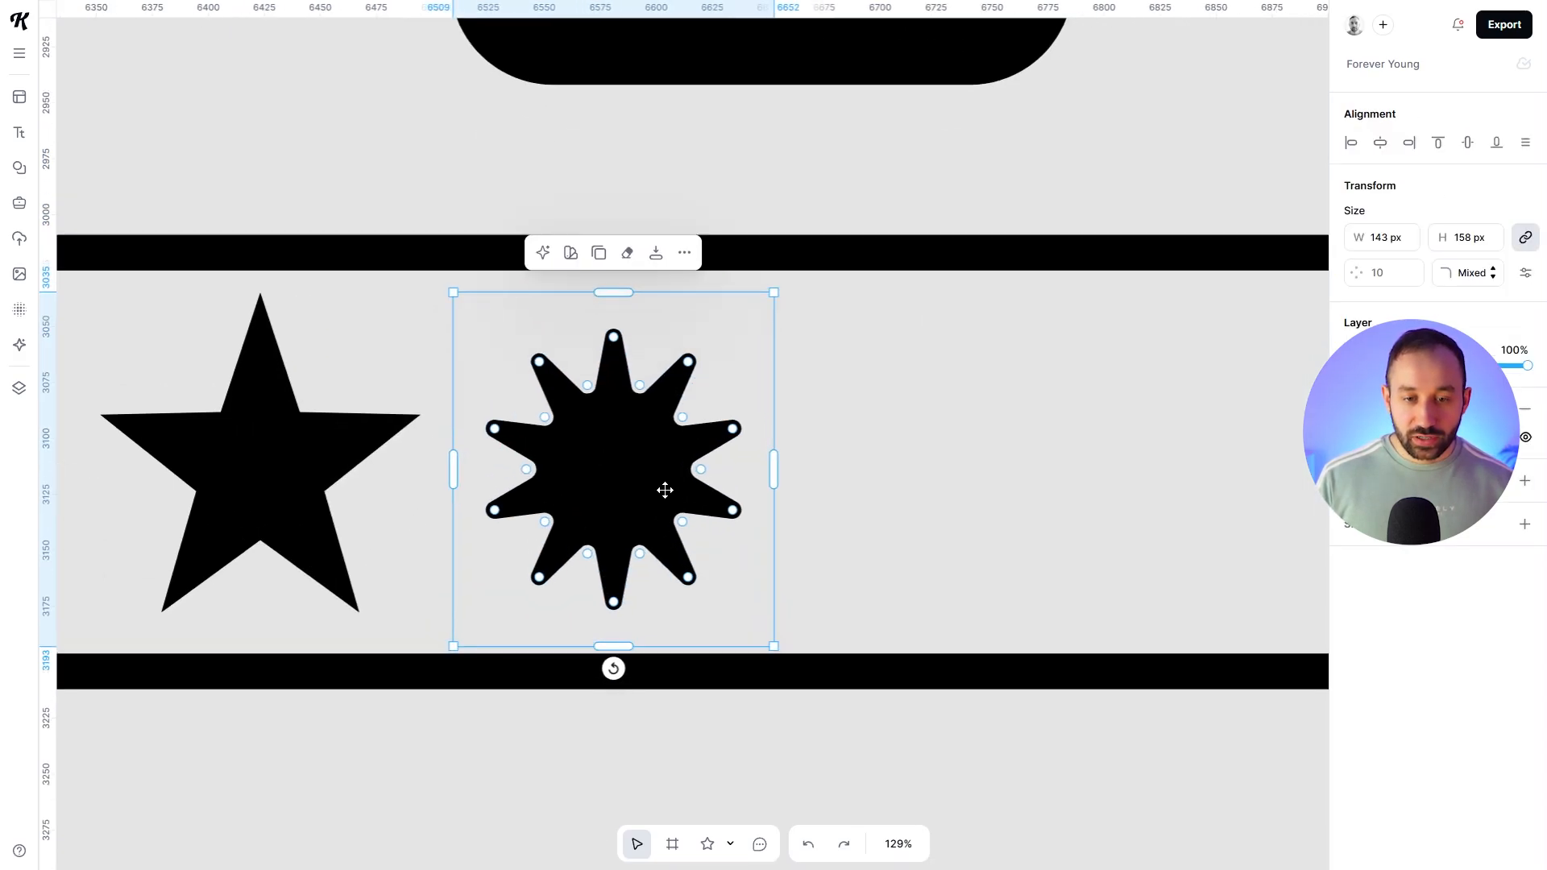
scroll(664, 490, up, 2)
mouse_move(679, 408)
mouse_down()
mouse_move(745, 369)
mouse_move(661, 415)
mouse_up()
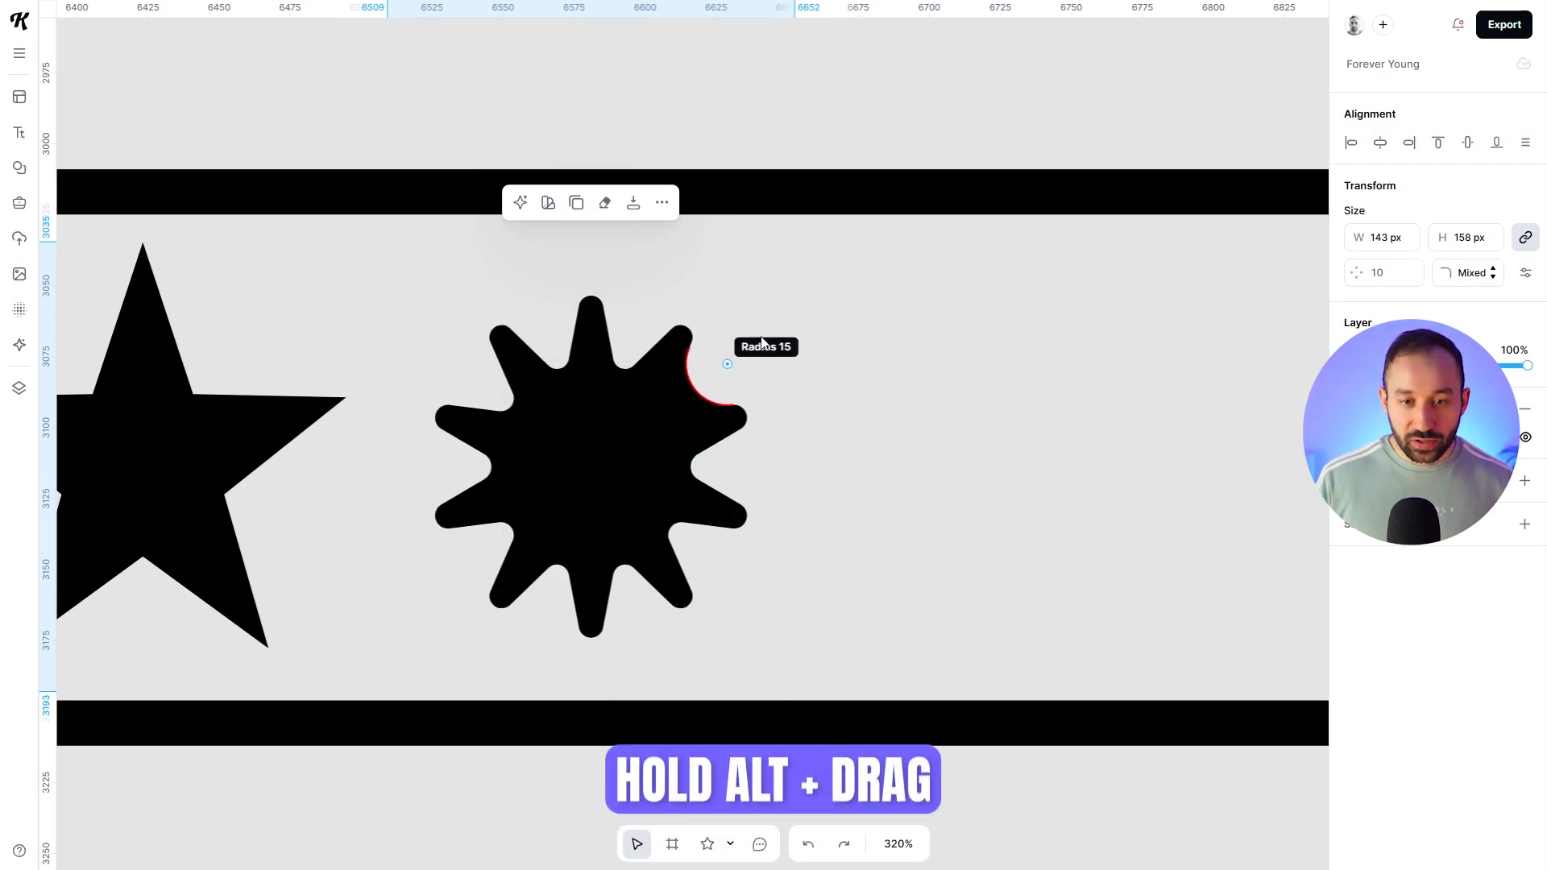
drag(760, 344, 761, 343)
scroll(639, 529, up, 3)
drag(463, 537, 372, 625)
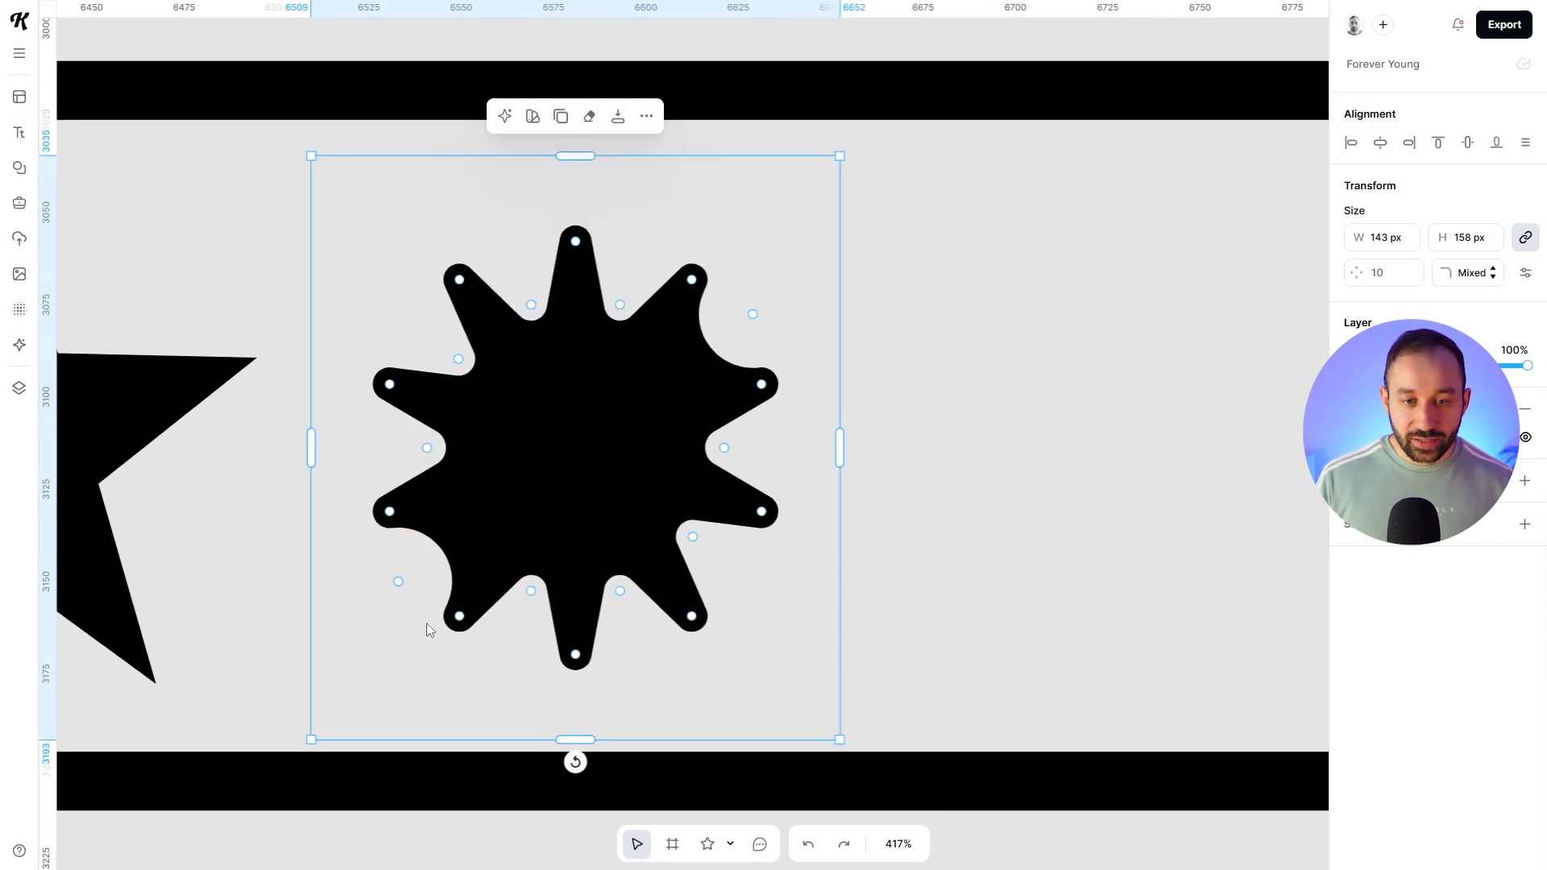
click(950, 425)
Step: Sharpen three individual points of the ten-pointed star: the lower-right, upper-left and top ones
click(762, 514)
drag(765, 518, 918, 563)
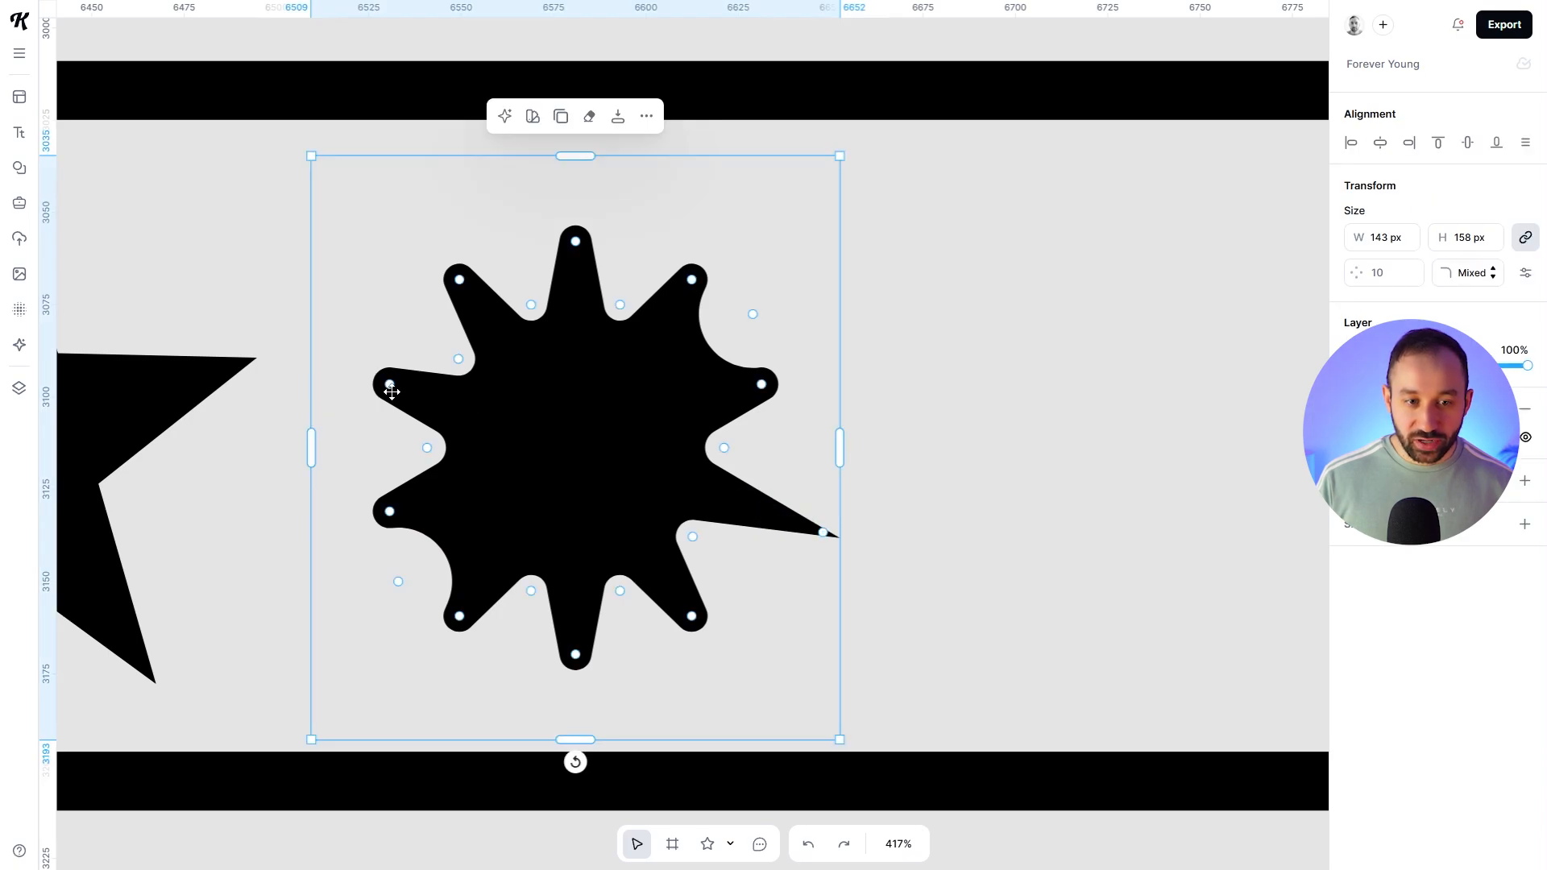
drag(388, 385, 319, 359)
drag(571, 247, 575, 171)
click(1053, 518)
Step: Shift the ten-pointed star slightly to the right and scale it down to about 114 px wide
drag(686, 454, 774, 454)
click(1031, 400)
click(783, 387)
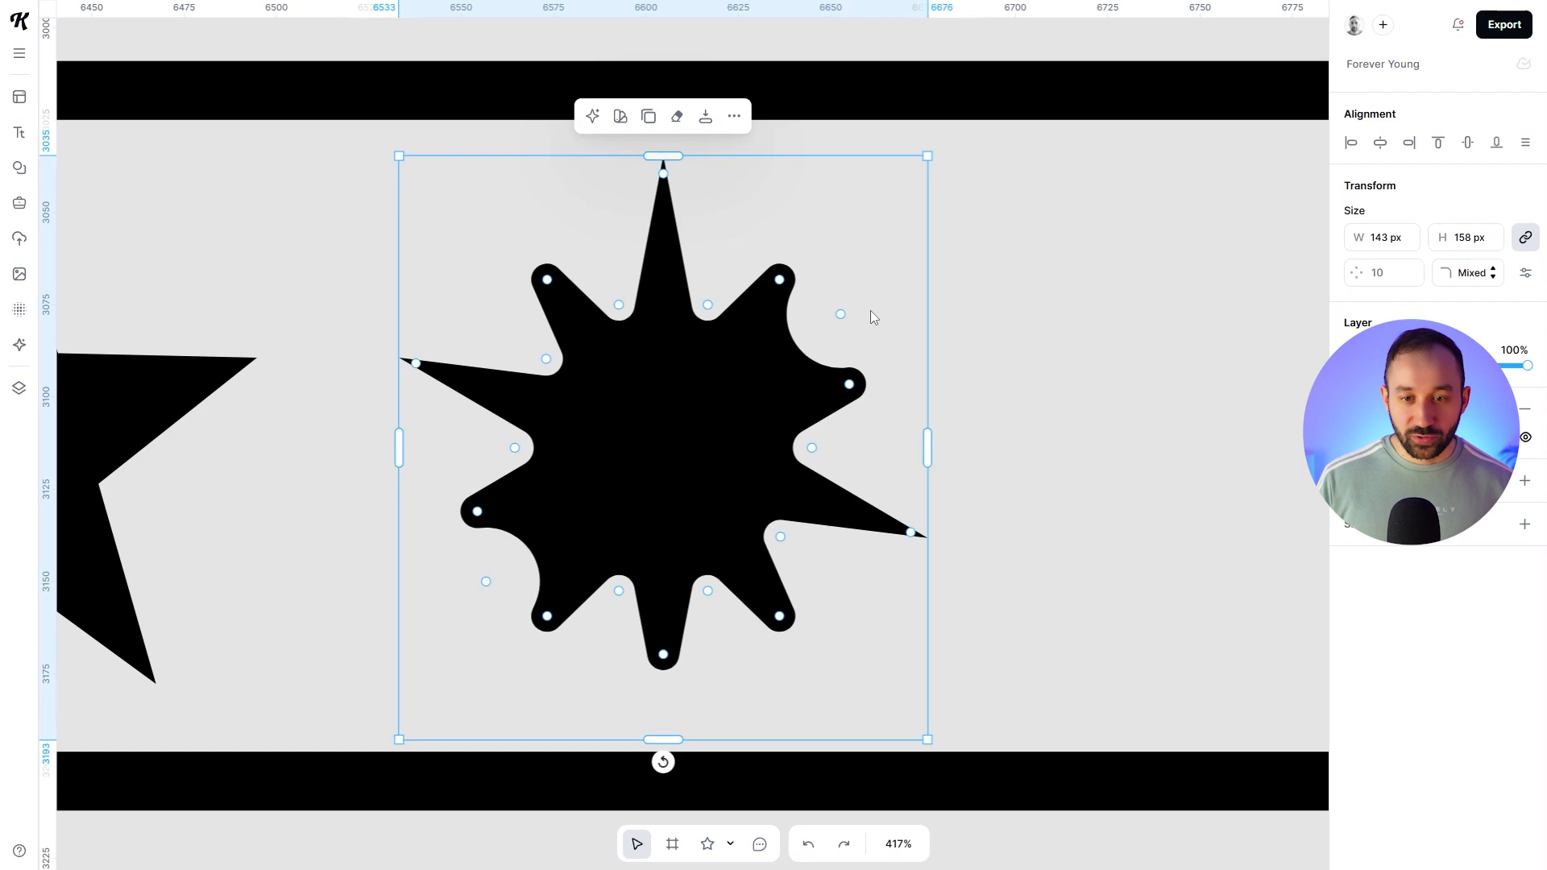
drag(929, 157, 787, 248)
Step: Duplicate the small ten-pointed star beside the original and rotate the copy by 180 degrees
drag(617, 525, 1003, 438)
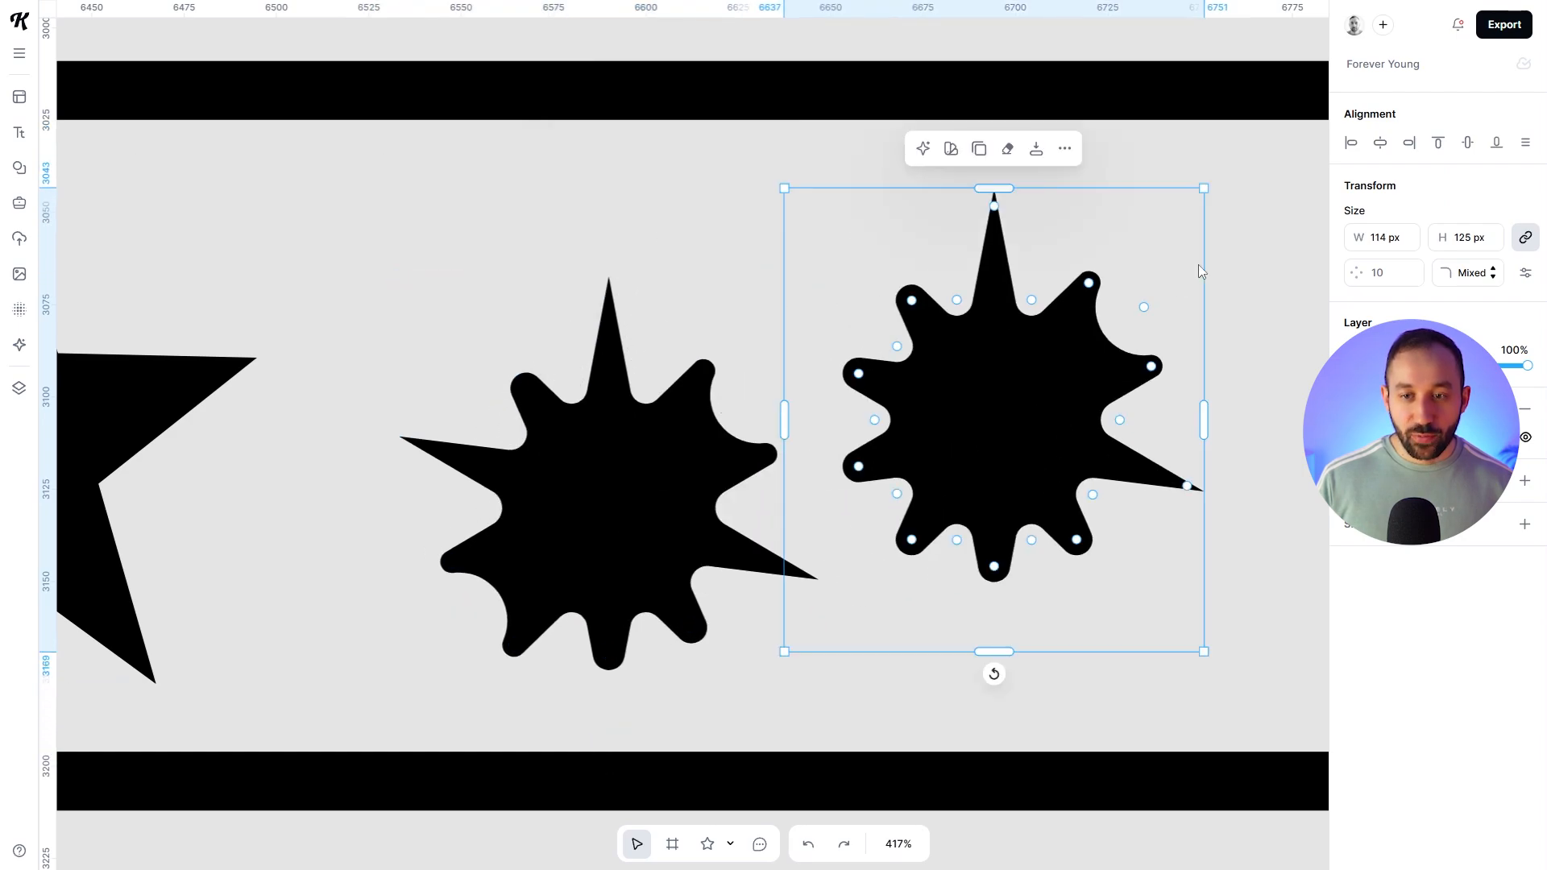
drag(995, 677, 994, 198)
drag(989, 420, 956, 432)
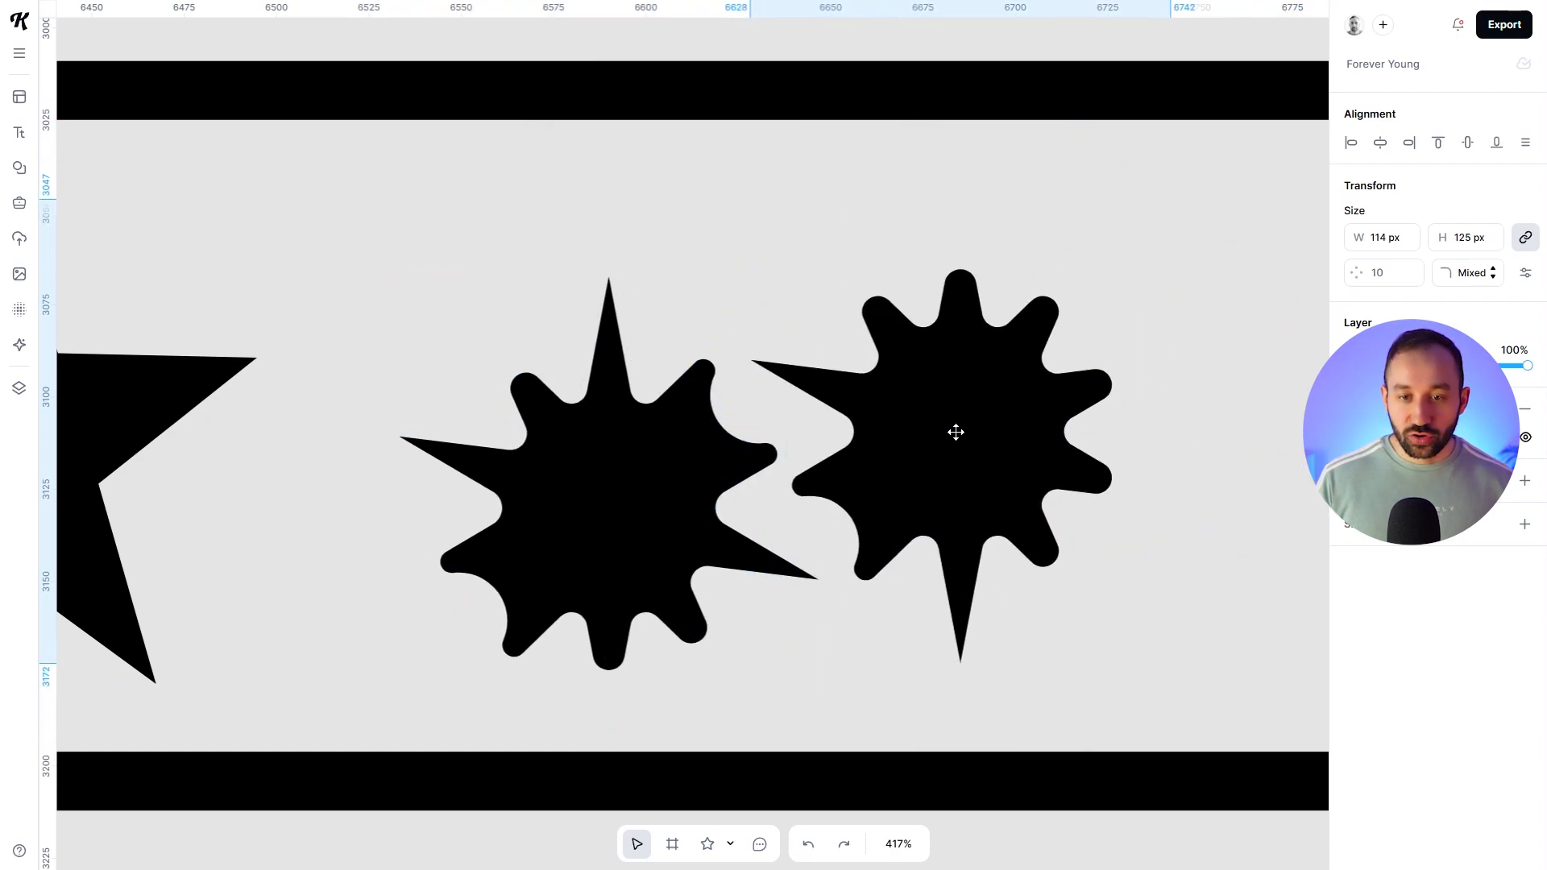
click(809, 439)
scroll(690, 539, down, 3)
click(730, 843)
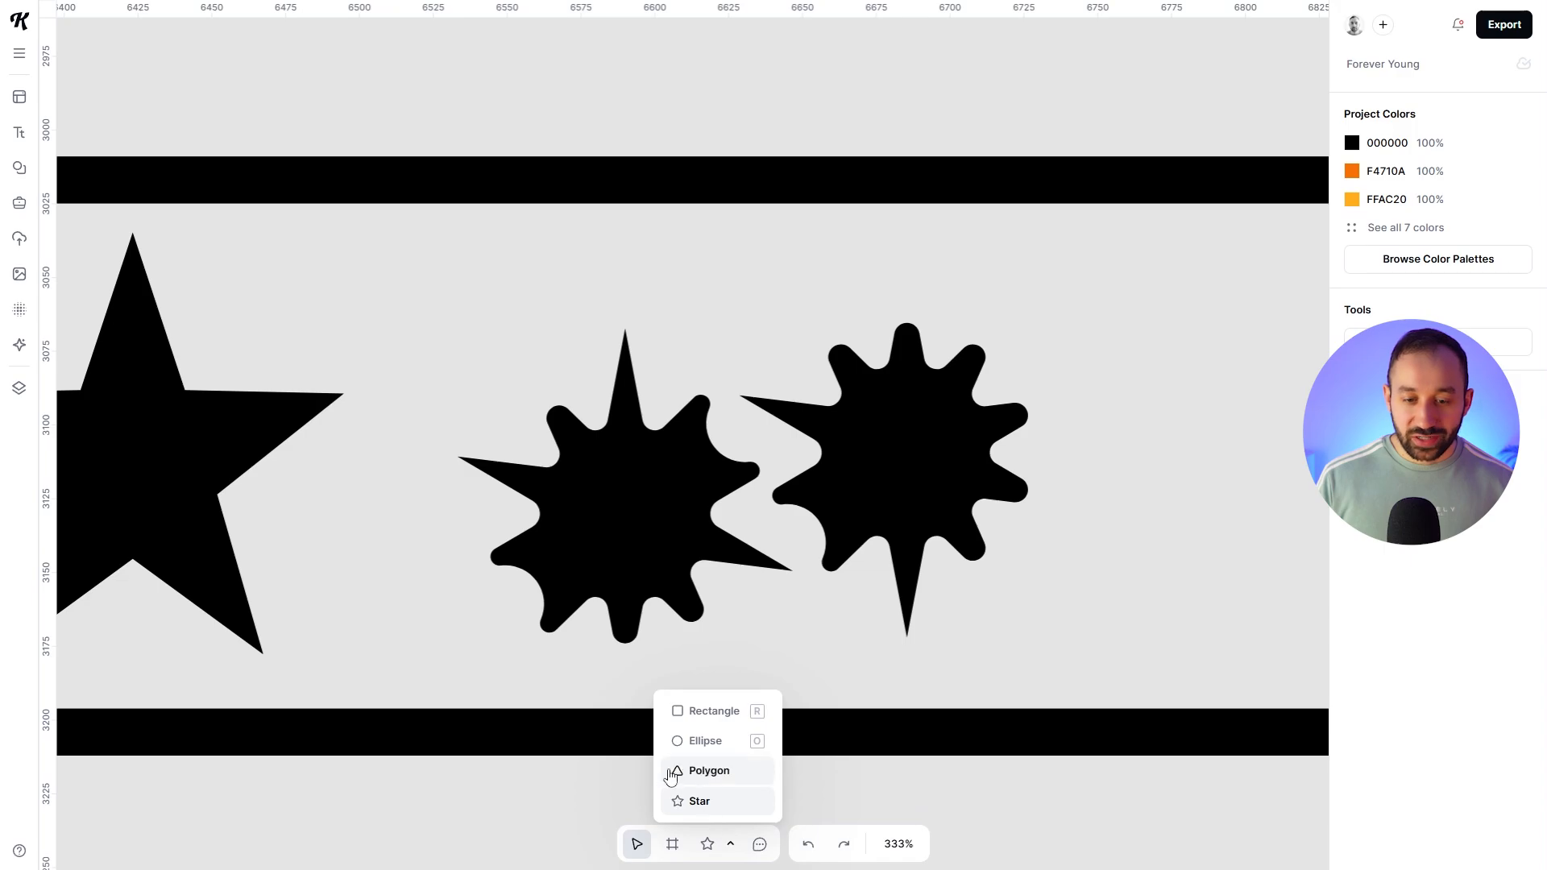
scroll(724, 761, down, 2)
scroll(725, 762, up, 2)
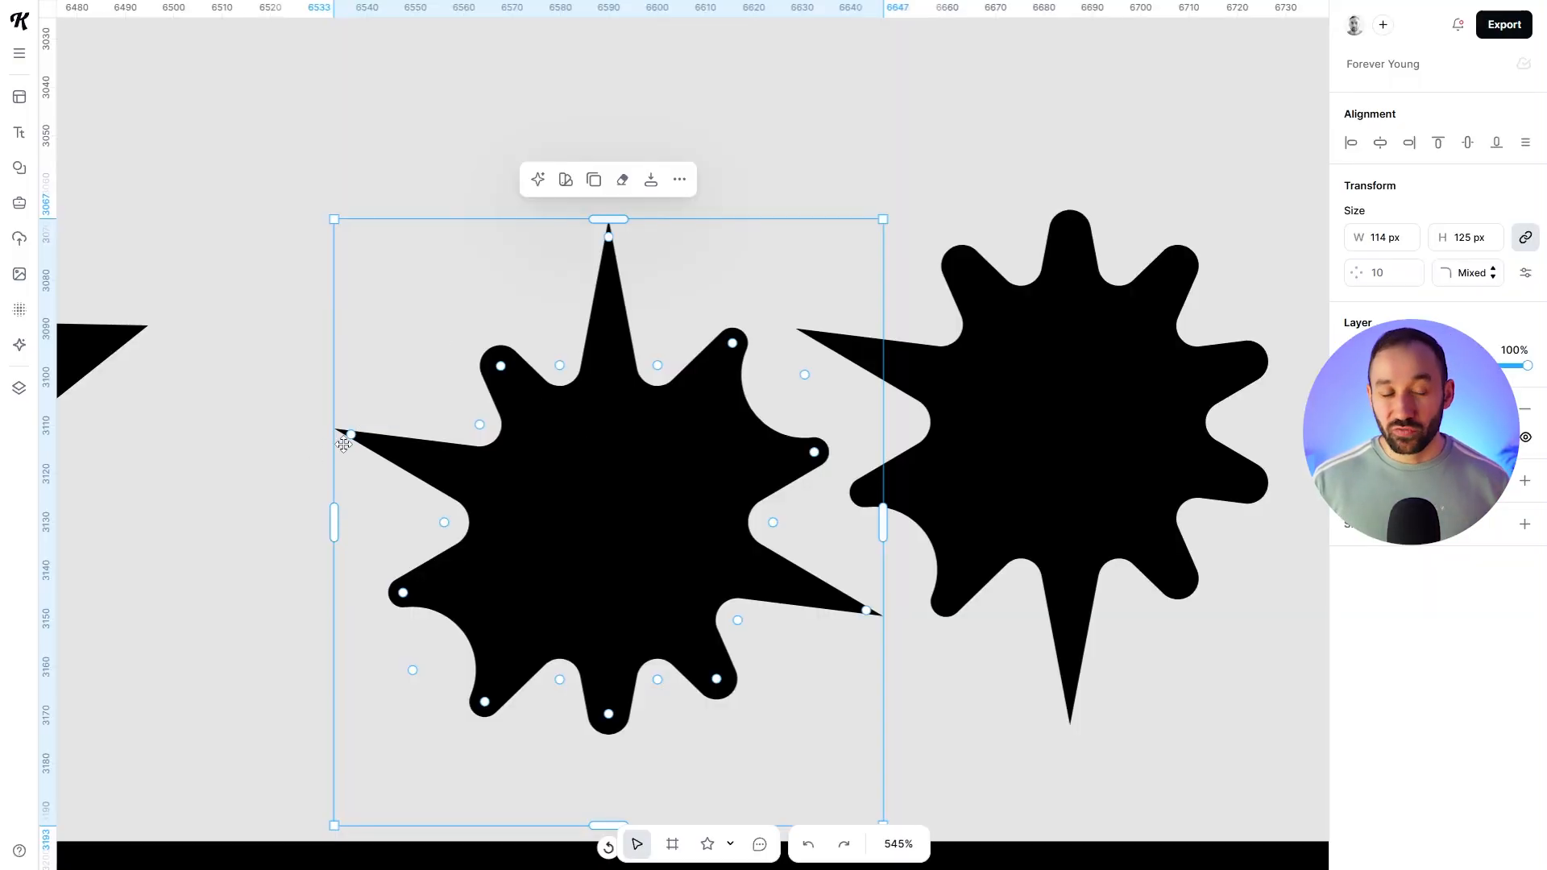
click(185, 443)
scroll(229, 483, down, 5)
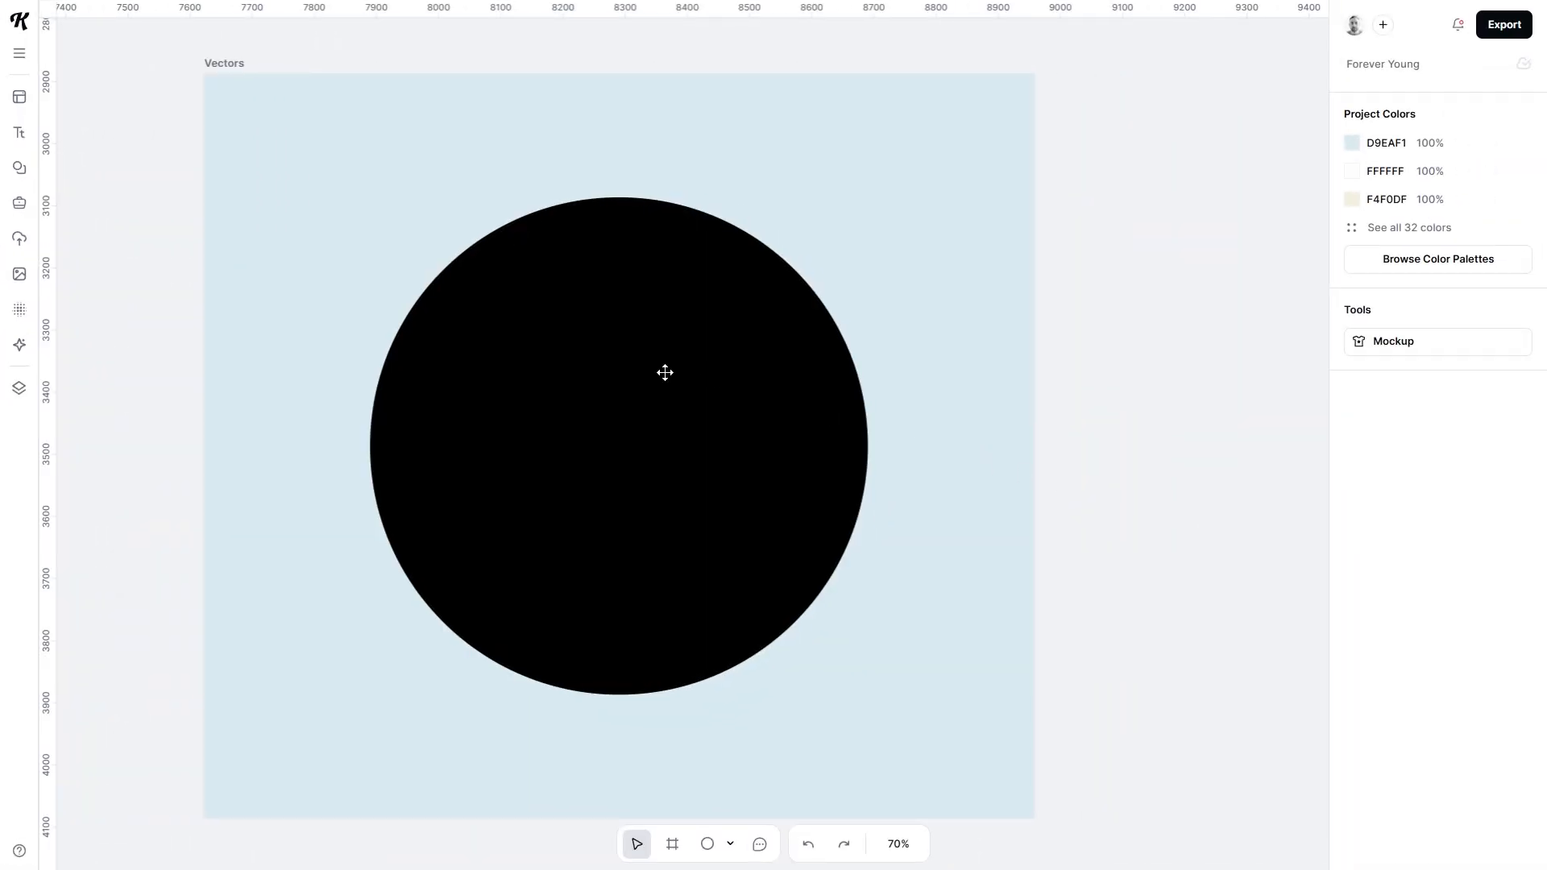
Step: Duplicate the black circle on the Vectors artboard, recolor the copy FFFFFF and offset it to the right so both overlap
click(596, 351)
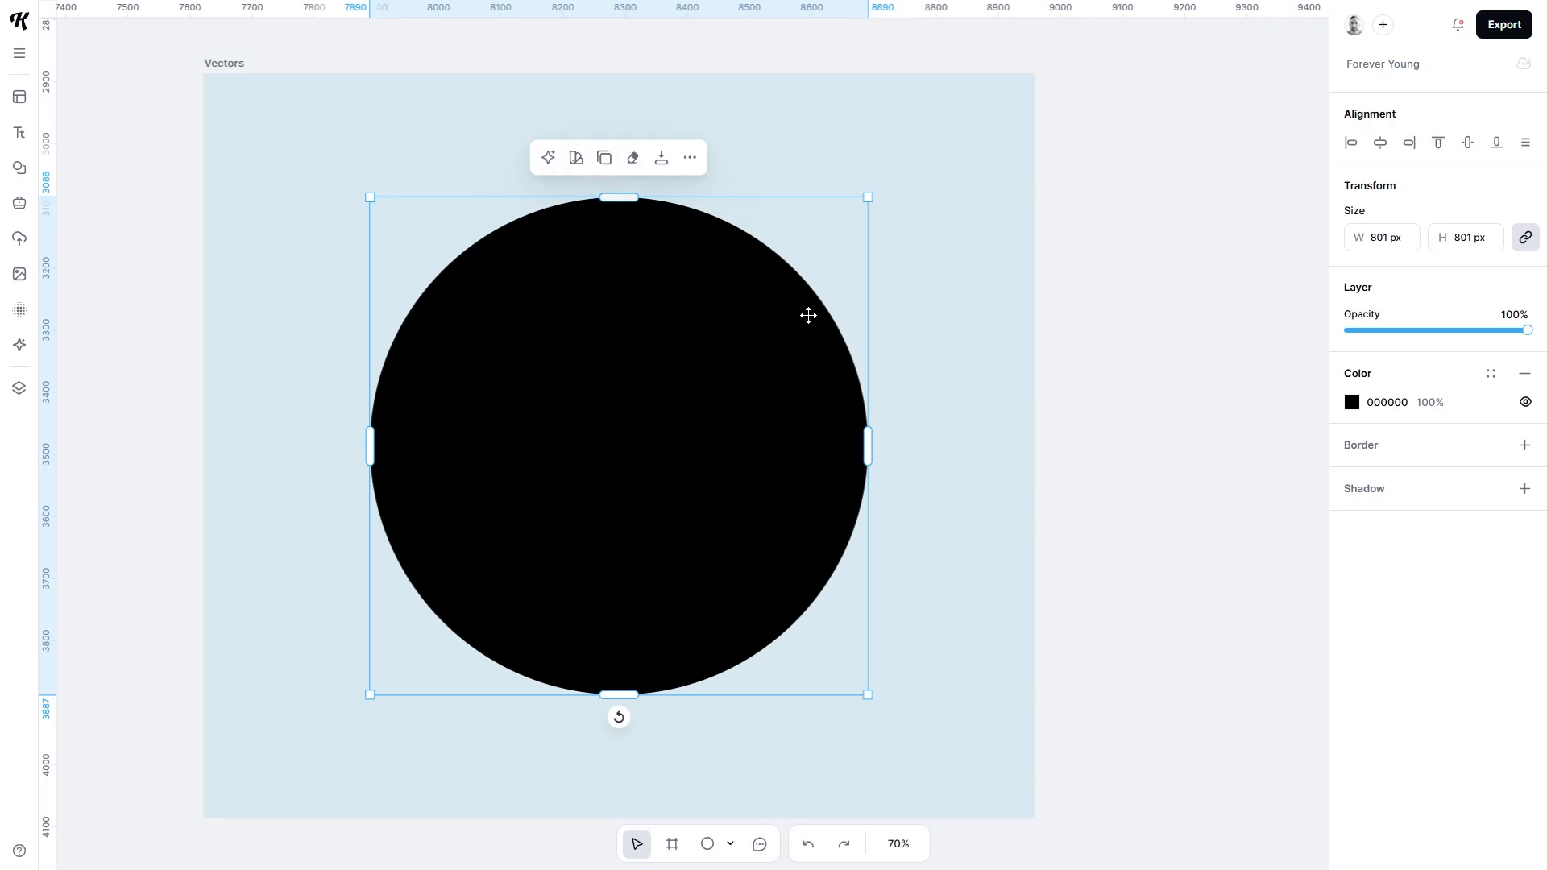
click(603, 159)
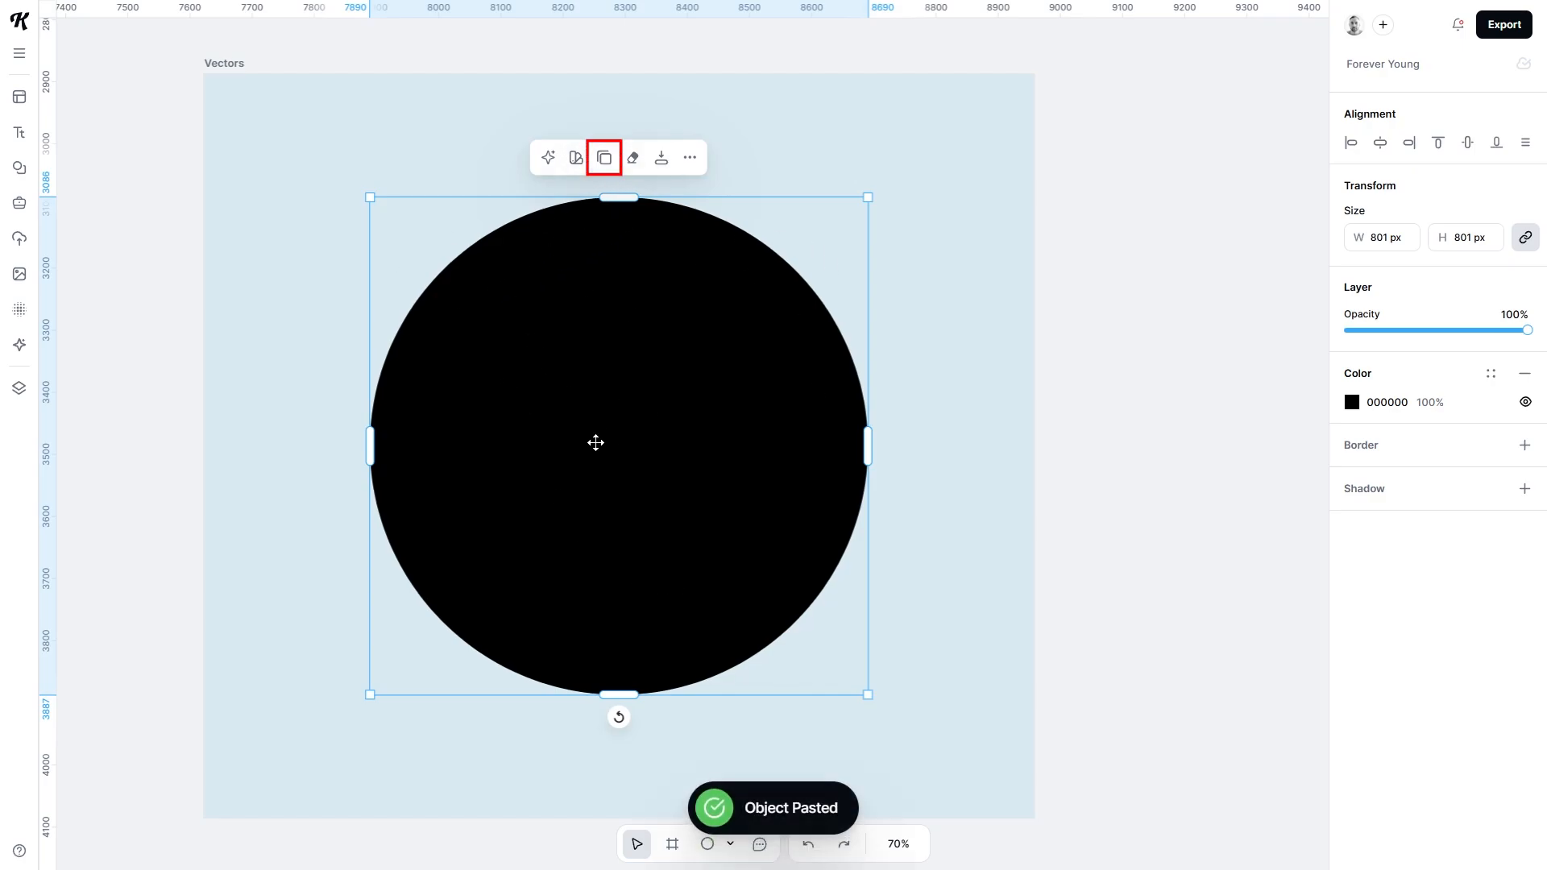
click(1353, 402)
drag(1140, 476, 1088, 417)
drag(712, 343, 860, 336)
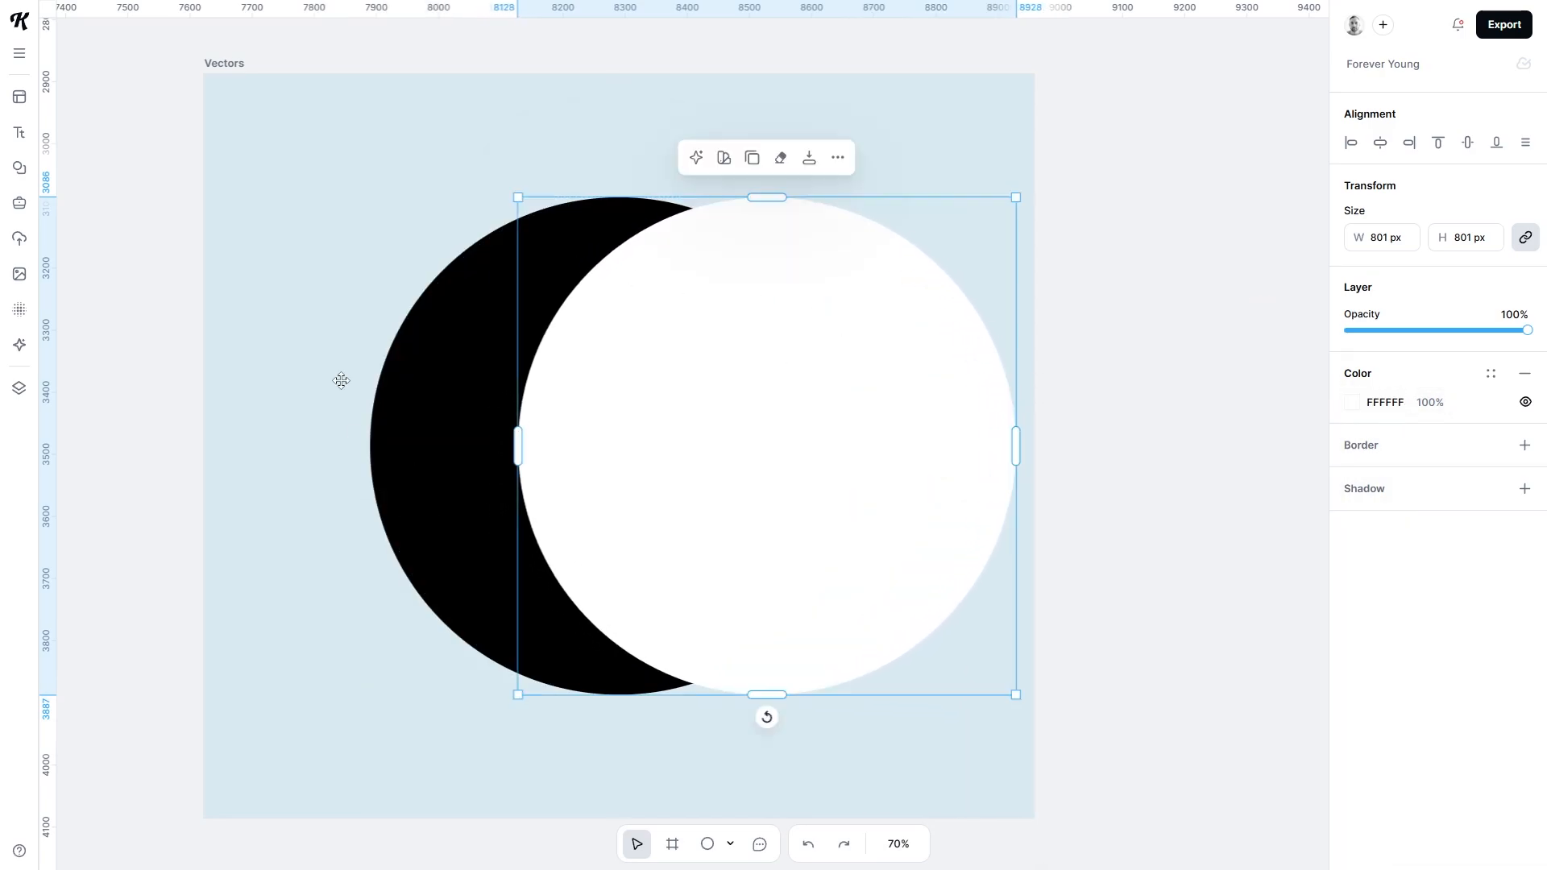
Step: Subtract the white circle from the black one, try rotating the resulting crescent, and undo both operations
drag(270, 136, 932, 770)
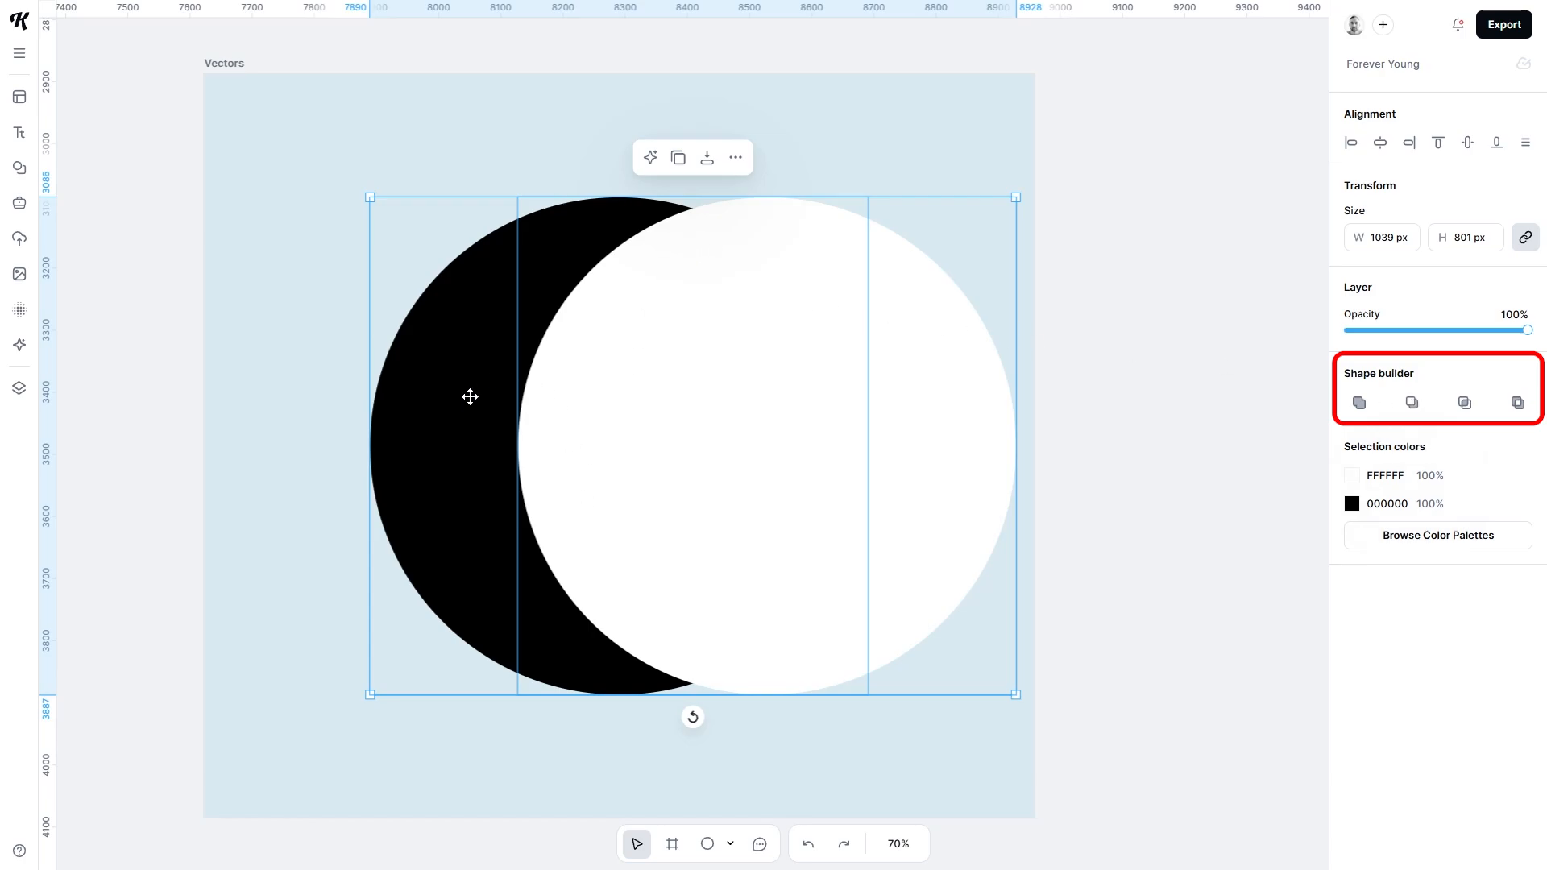
click(1410, 403)
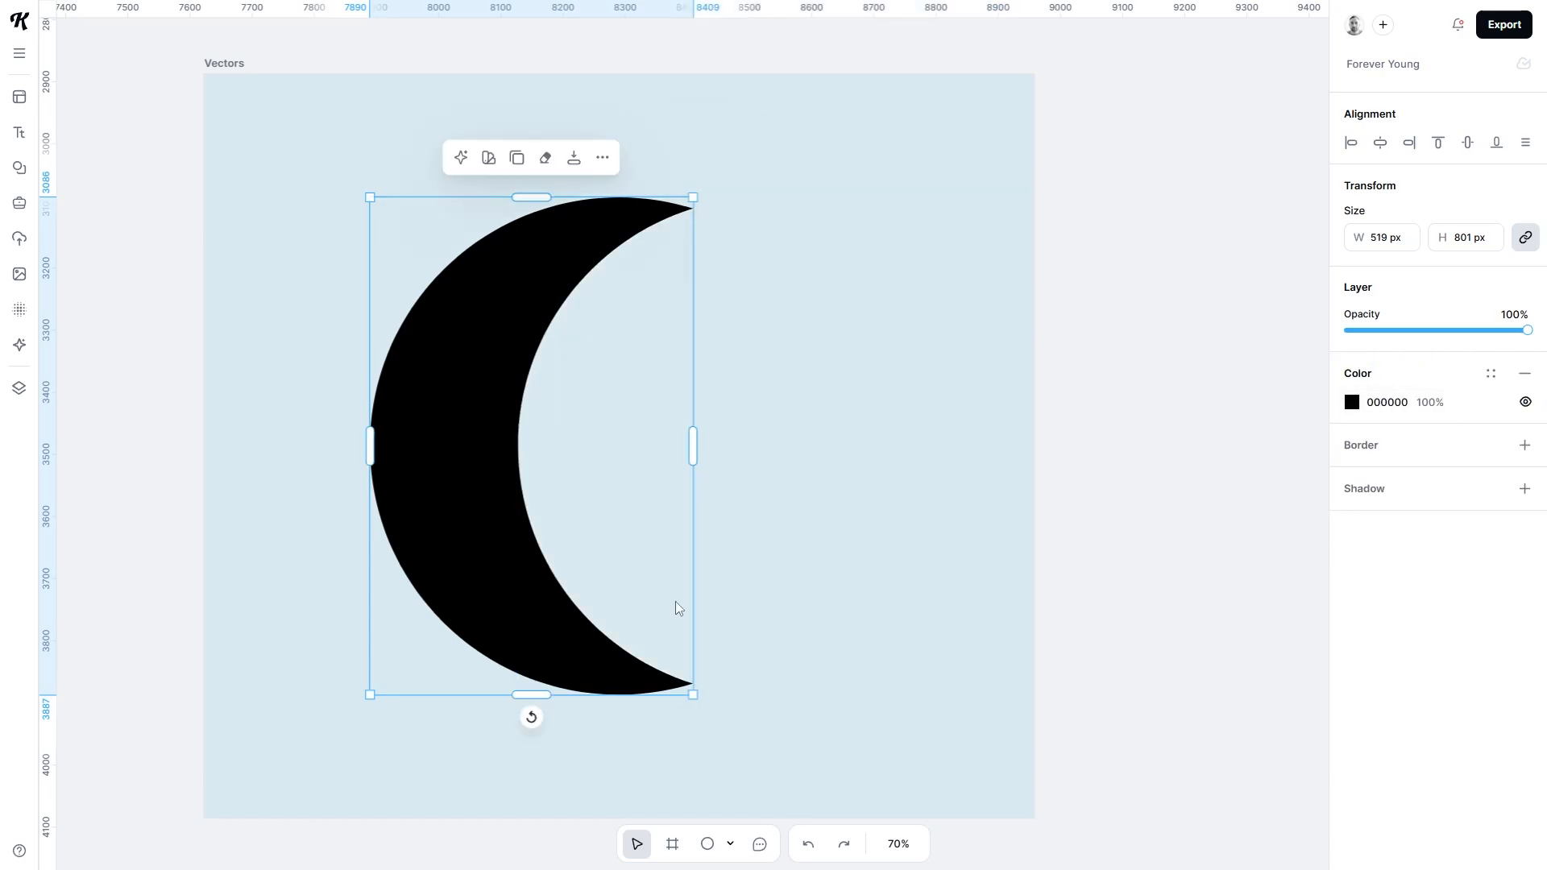
drag(534, 717, 328, 542)
key(ctrl+z)
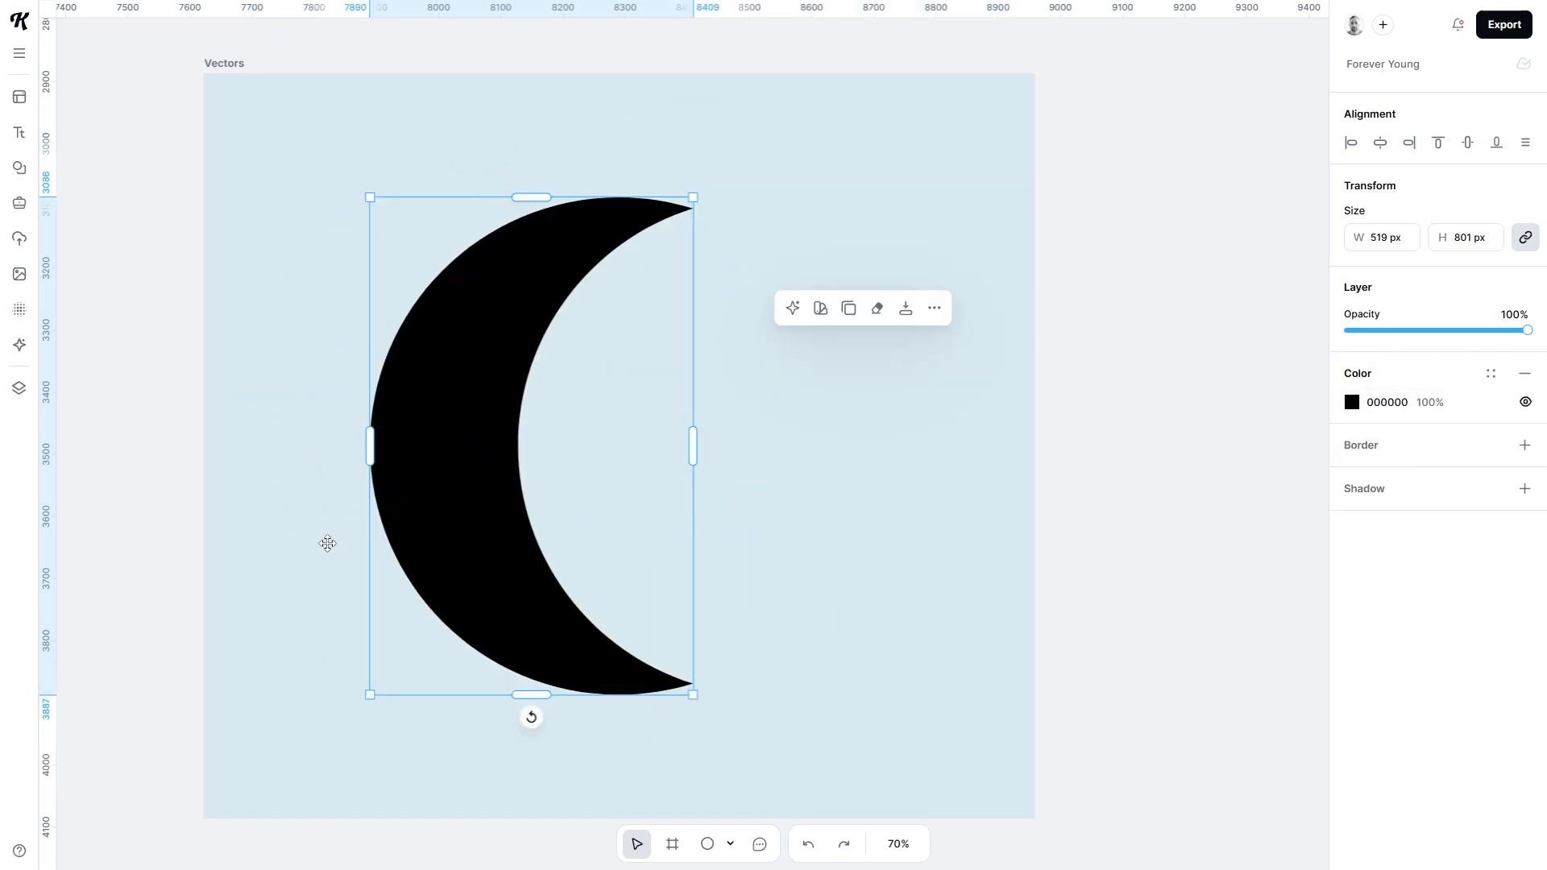
key(ctrl+z)
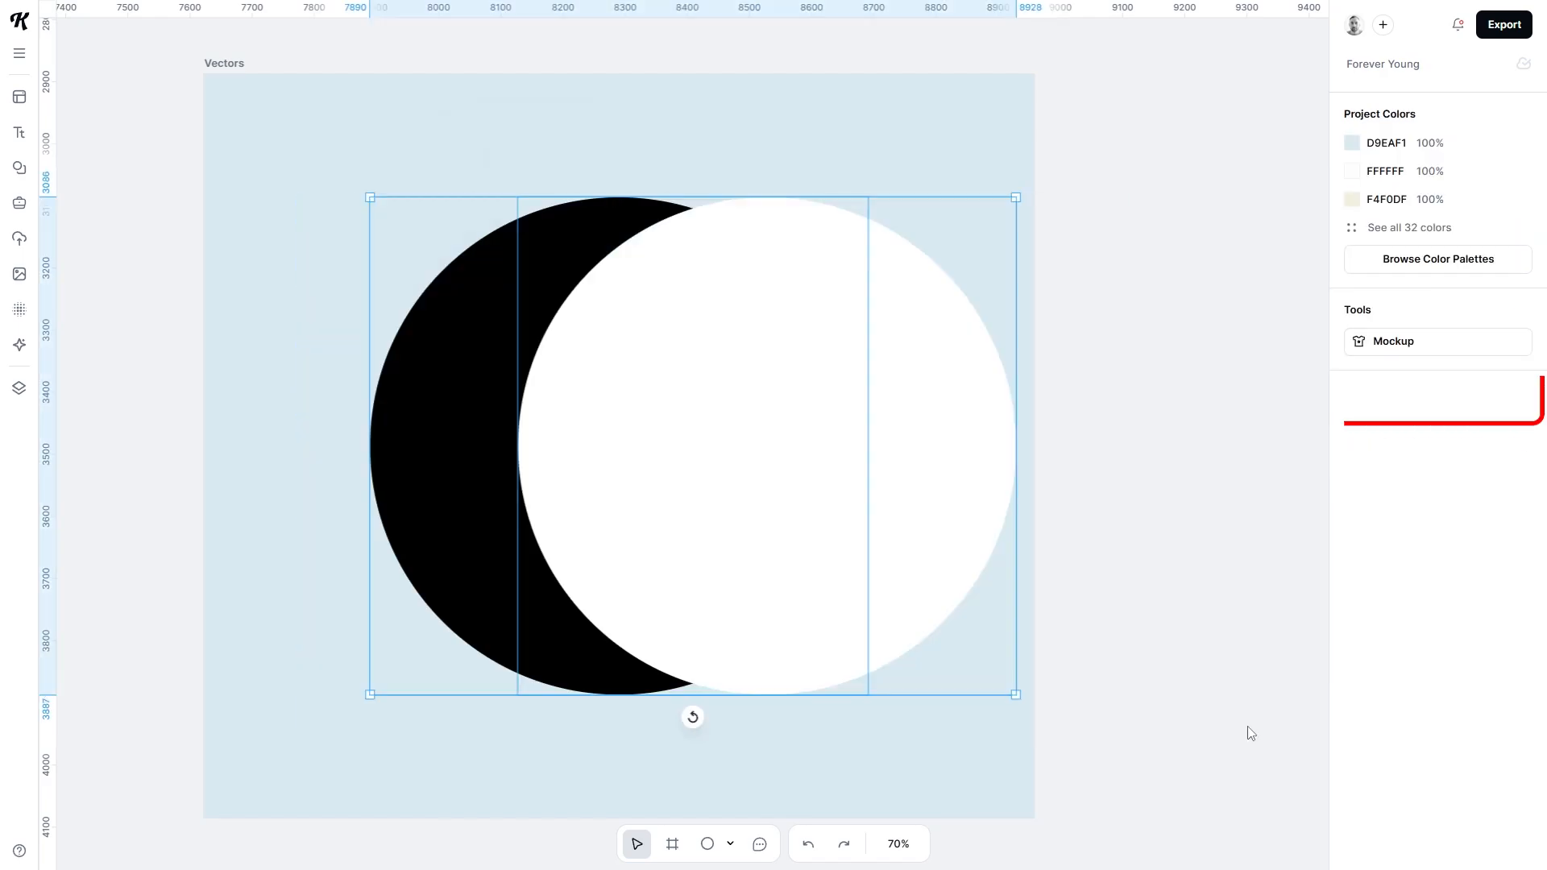
Step: Try uniting the two overlapping circles into one shape, undo it and reselect both circles
click(1364, 412)
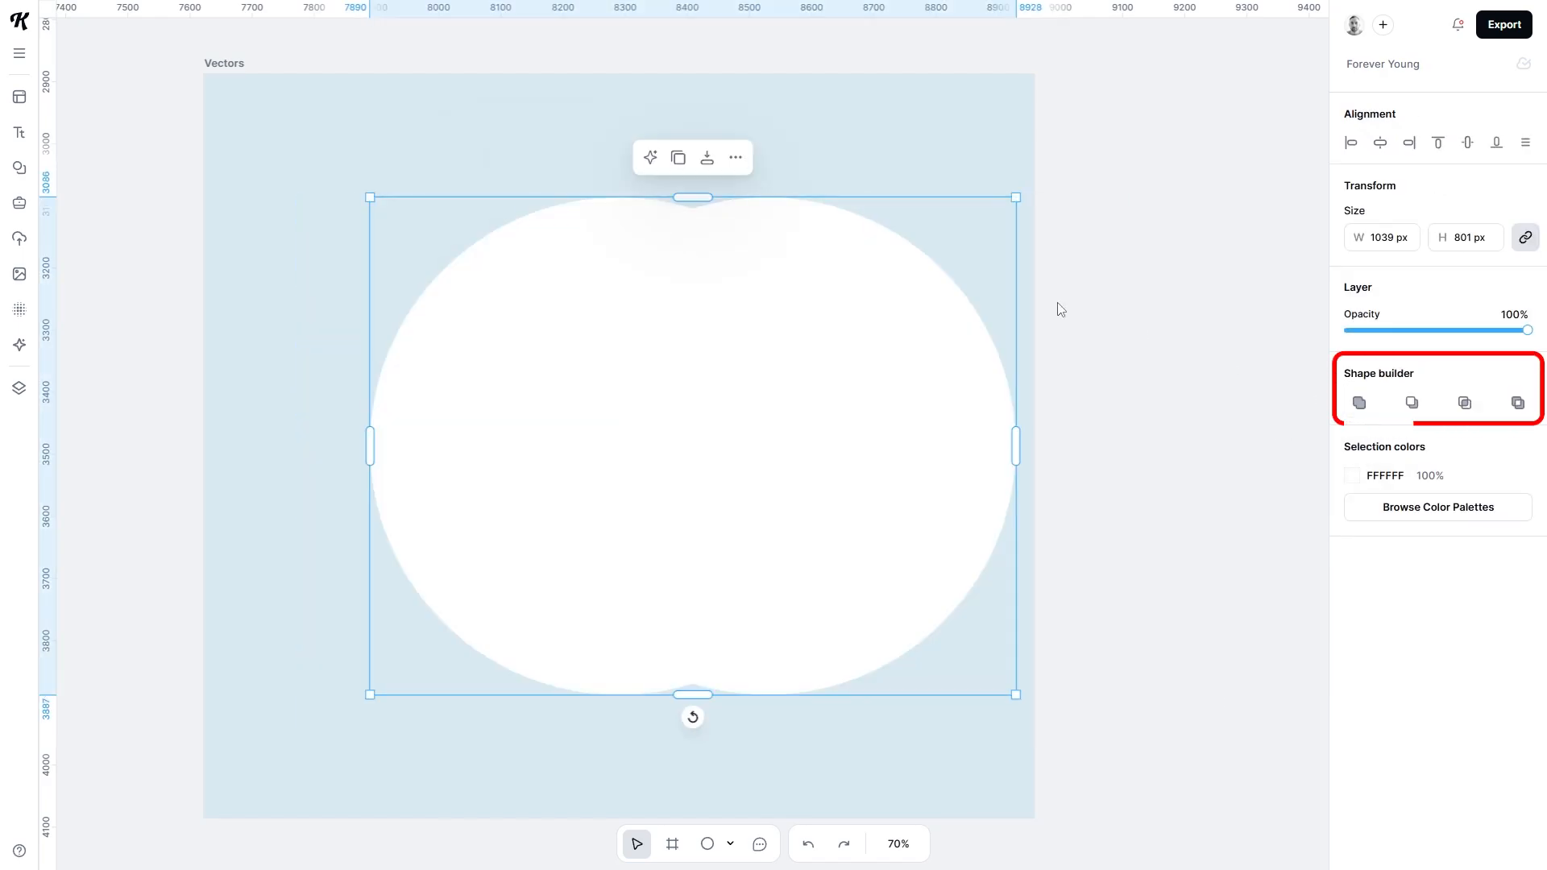
key(ctrl+z)
key(ctrl+a)
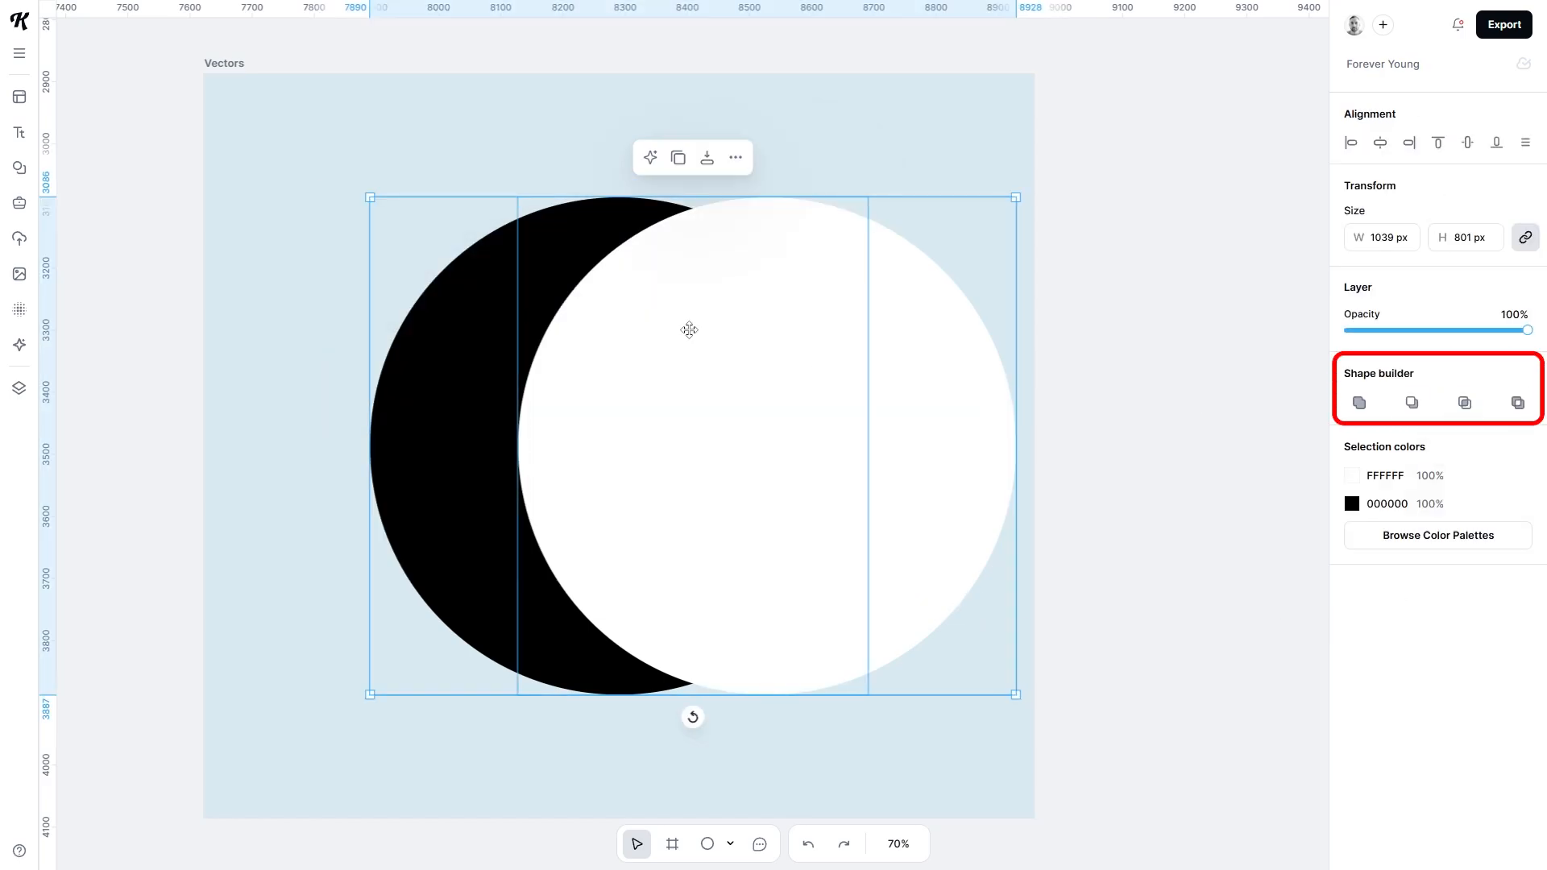
Step: Try intersecting the two overlapping circles, undo it and reselect both circles
click(1464, 403)
key(ctrl+z)
key(ctrl+a)
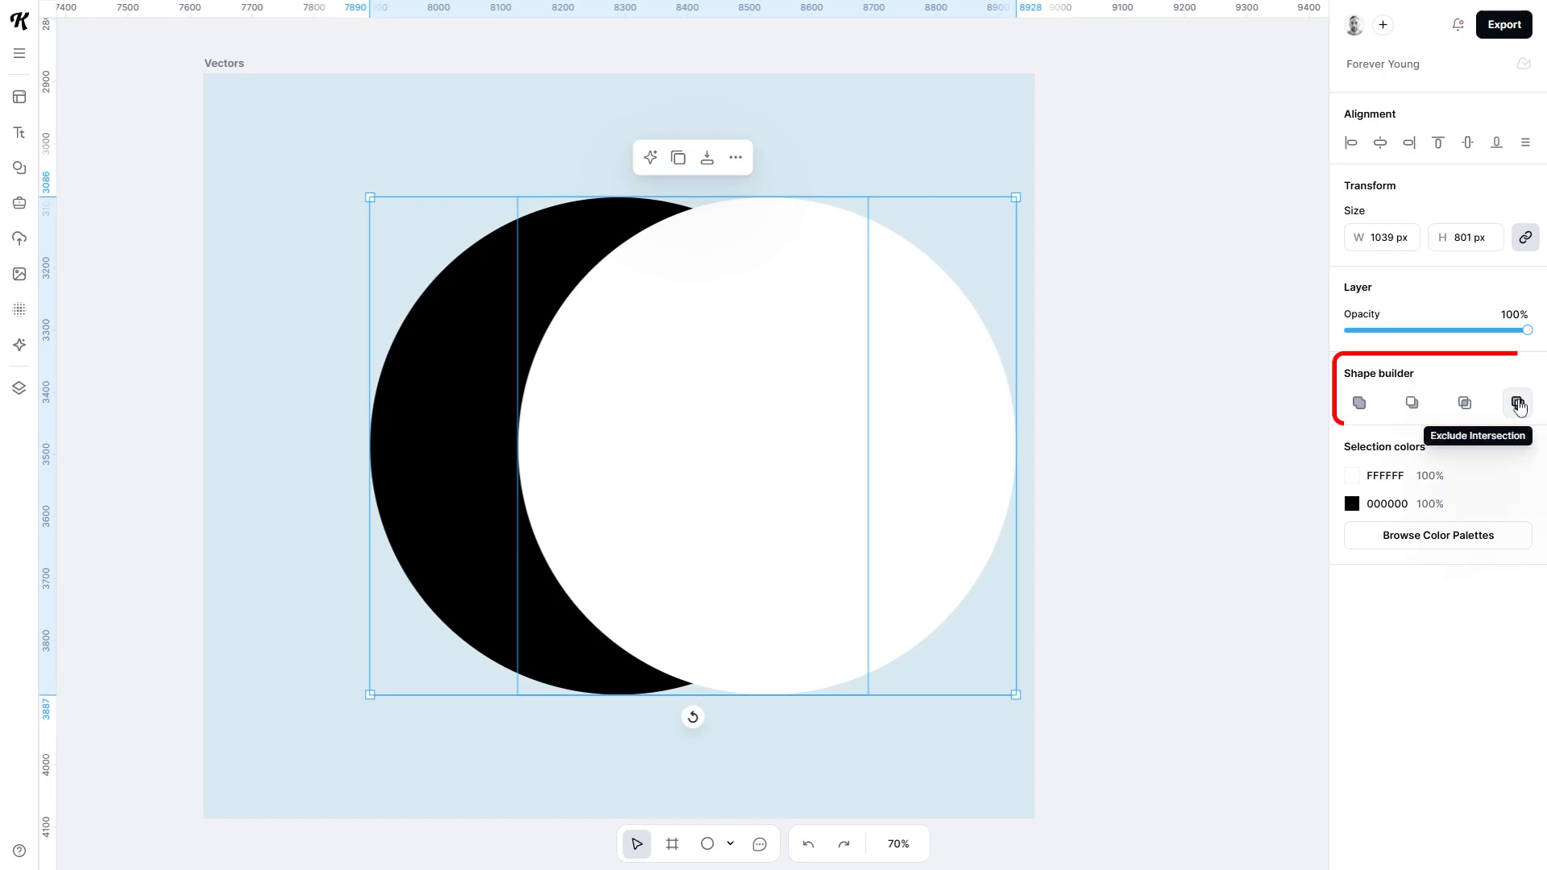
Step: Try Exclude Intersection on the two circles, move part of the result, and undo the changes
click(1519, 405)
drag(853, 238, 817, 253)
key(ctrl+z)
key(ctrl+z)
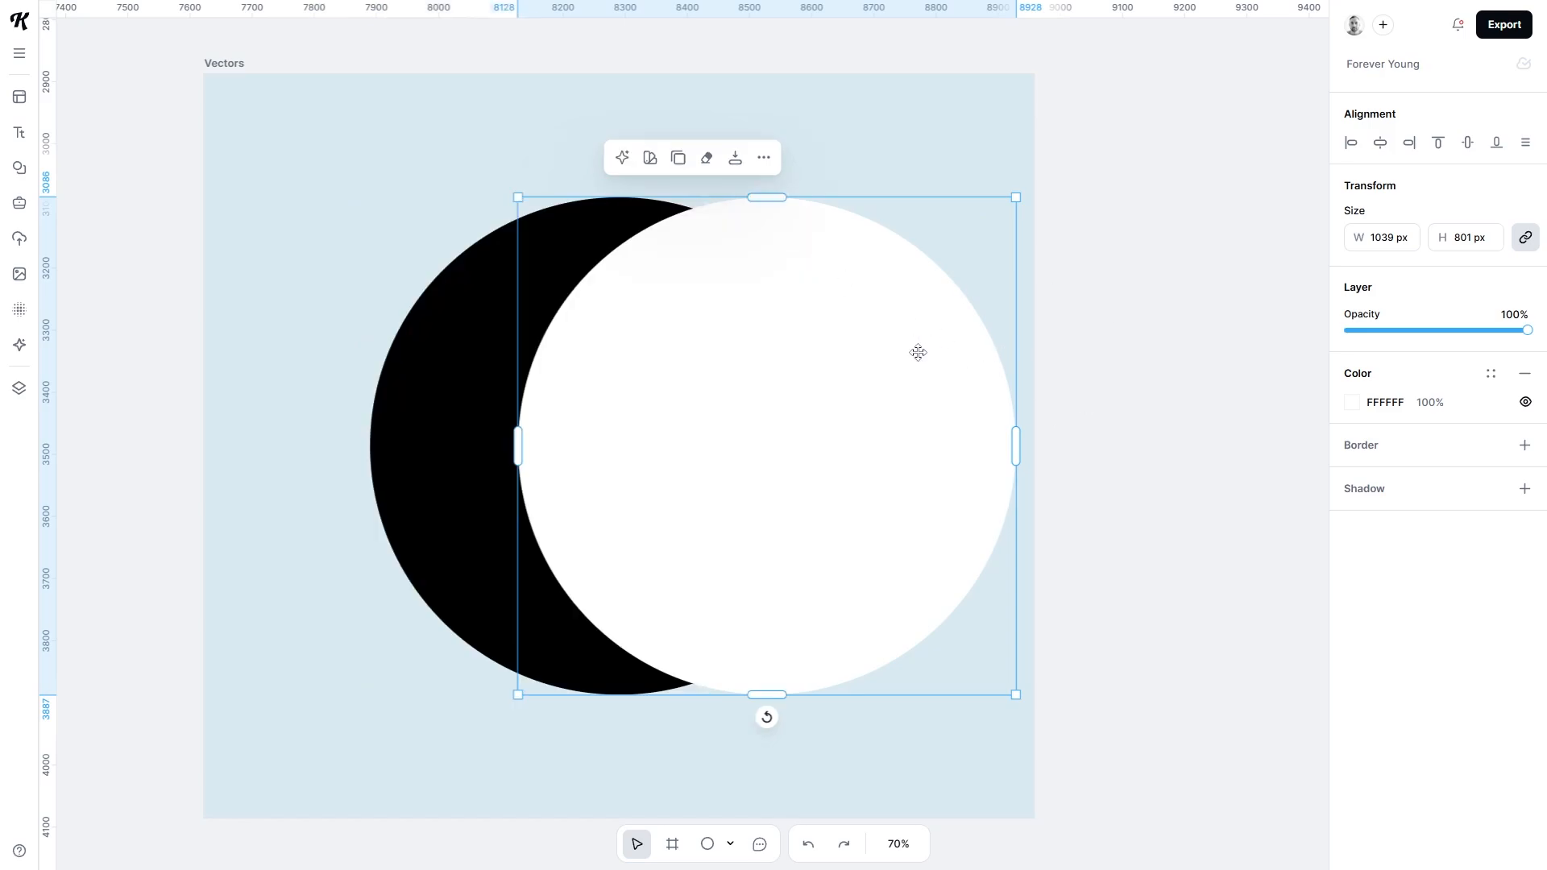
Step: Enlarge the black circle to about 999 px wide and shrink the white circle on top of it to about 707 px
click(510, 318)
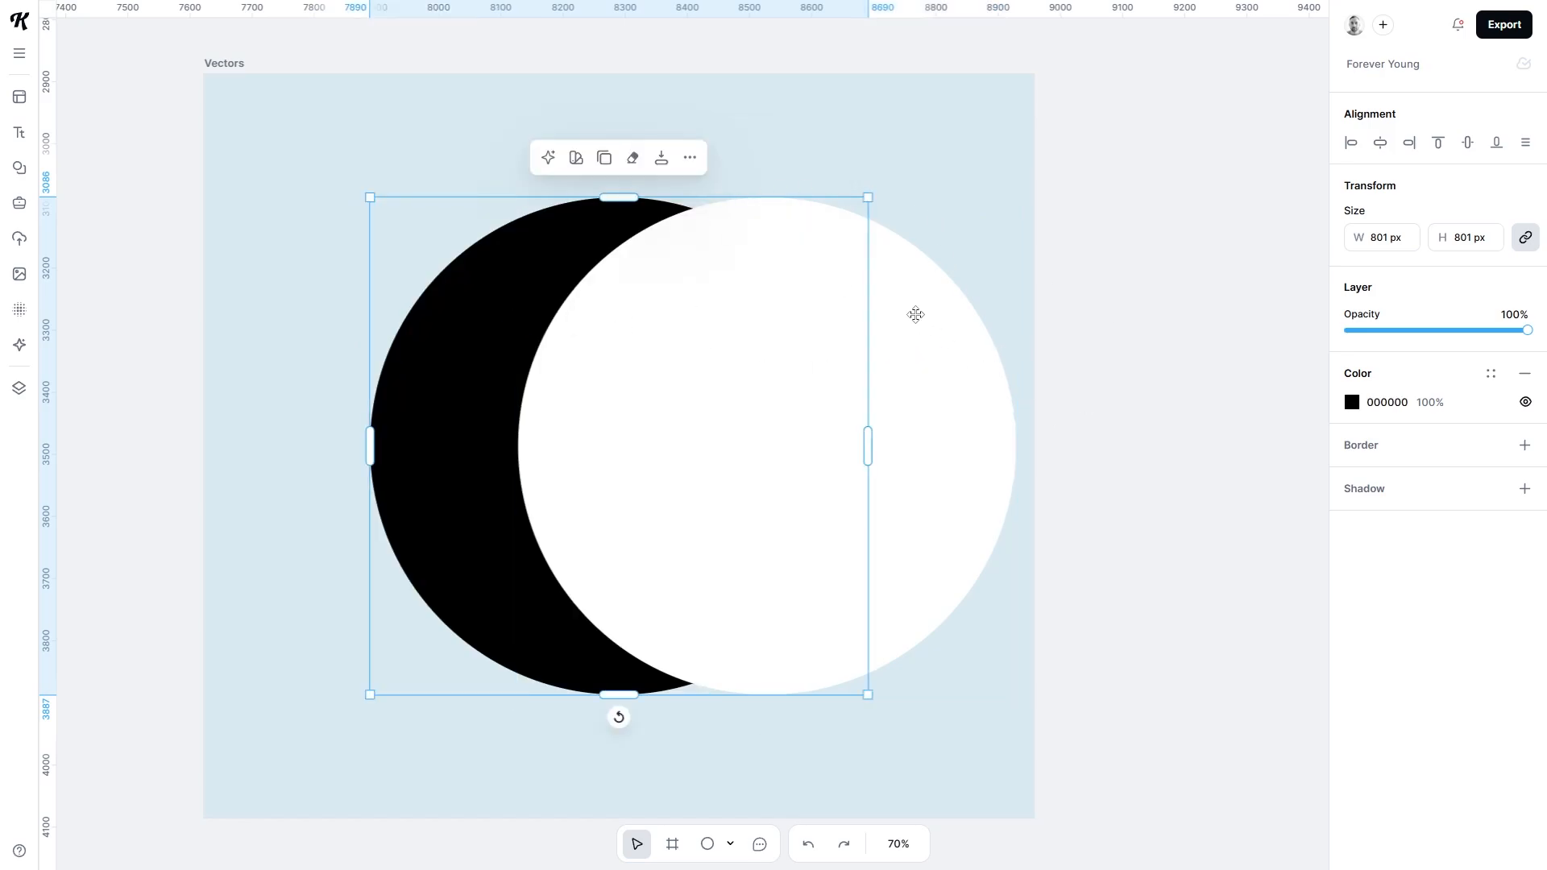
key(ctrl+z)
drag(712, 319, 795, 324)
click(463, 307)
drag(869, 198, 992, 76)
drag(896, 146, 813, 194)
click(732, 293)
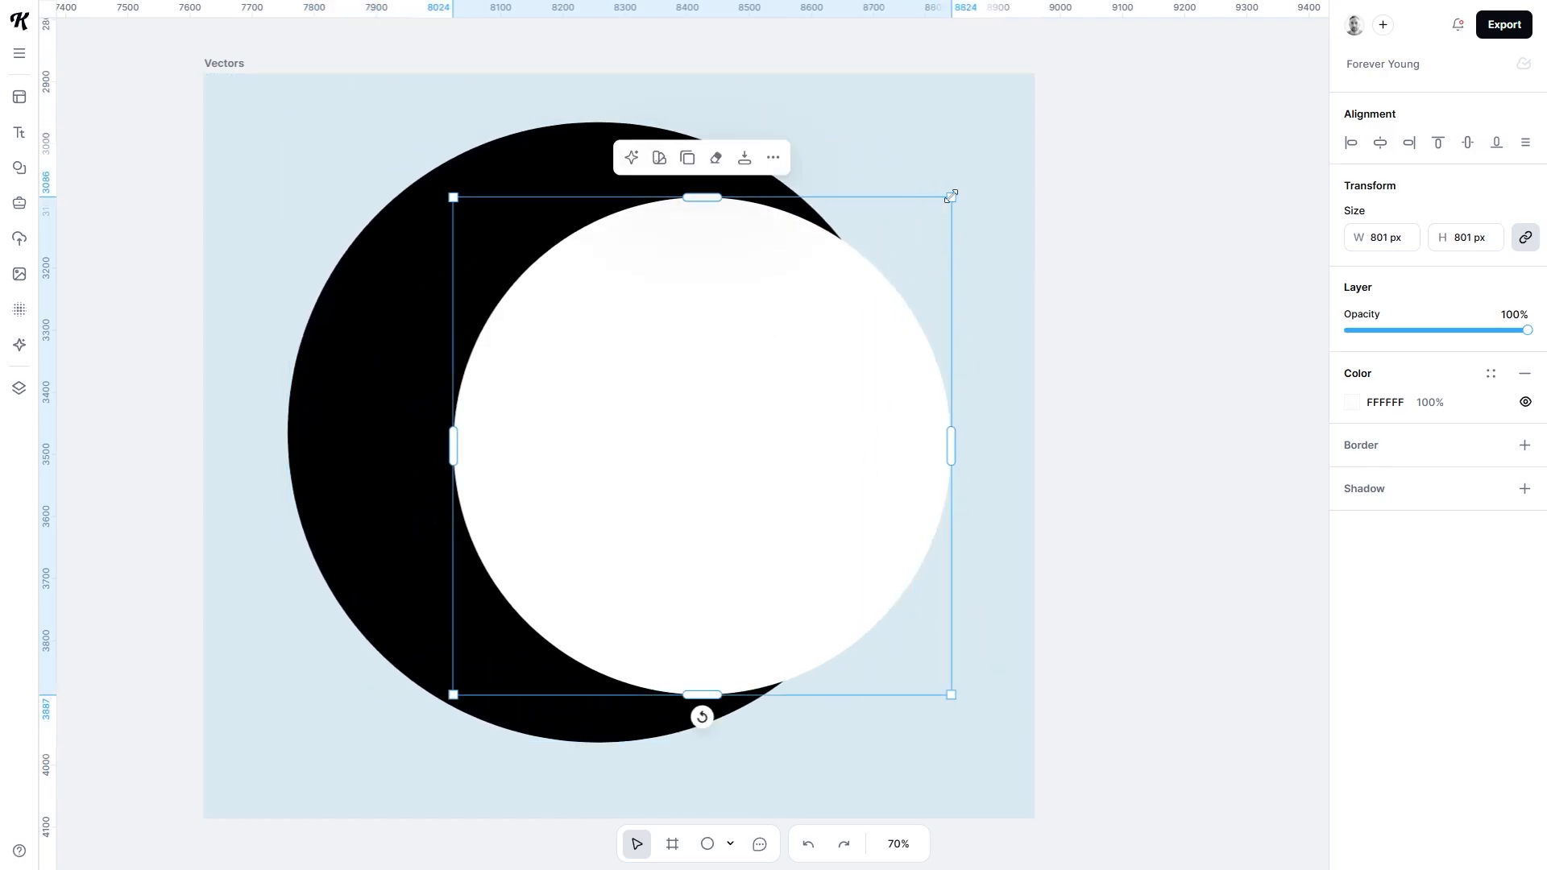
drag(951, 195, 898, 252)
Step: Center the black circle and the white circle horizontally and vertically on the artboard
click(514, 207)
click(1380, 142)
click(1467, 142)
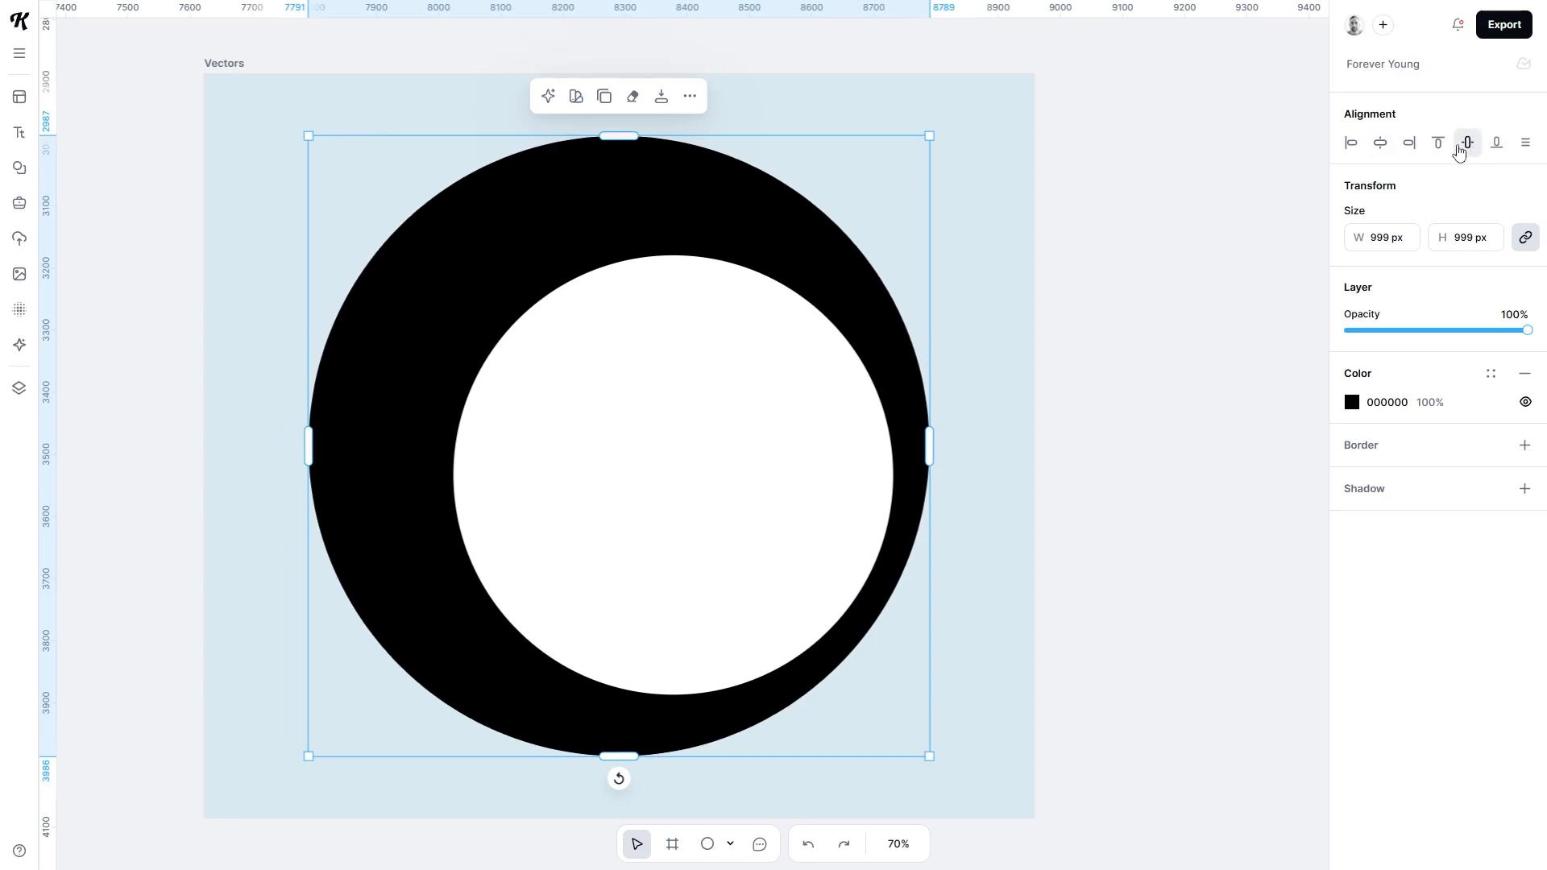
click(774, 304)
click(1380, 142)
click(1467, 142)
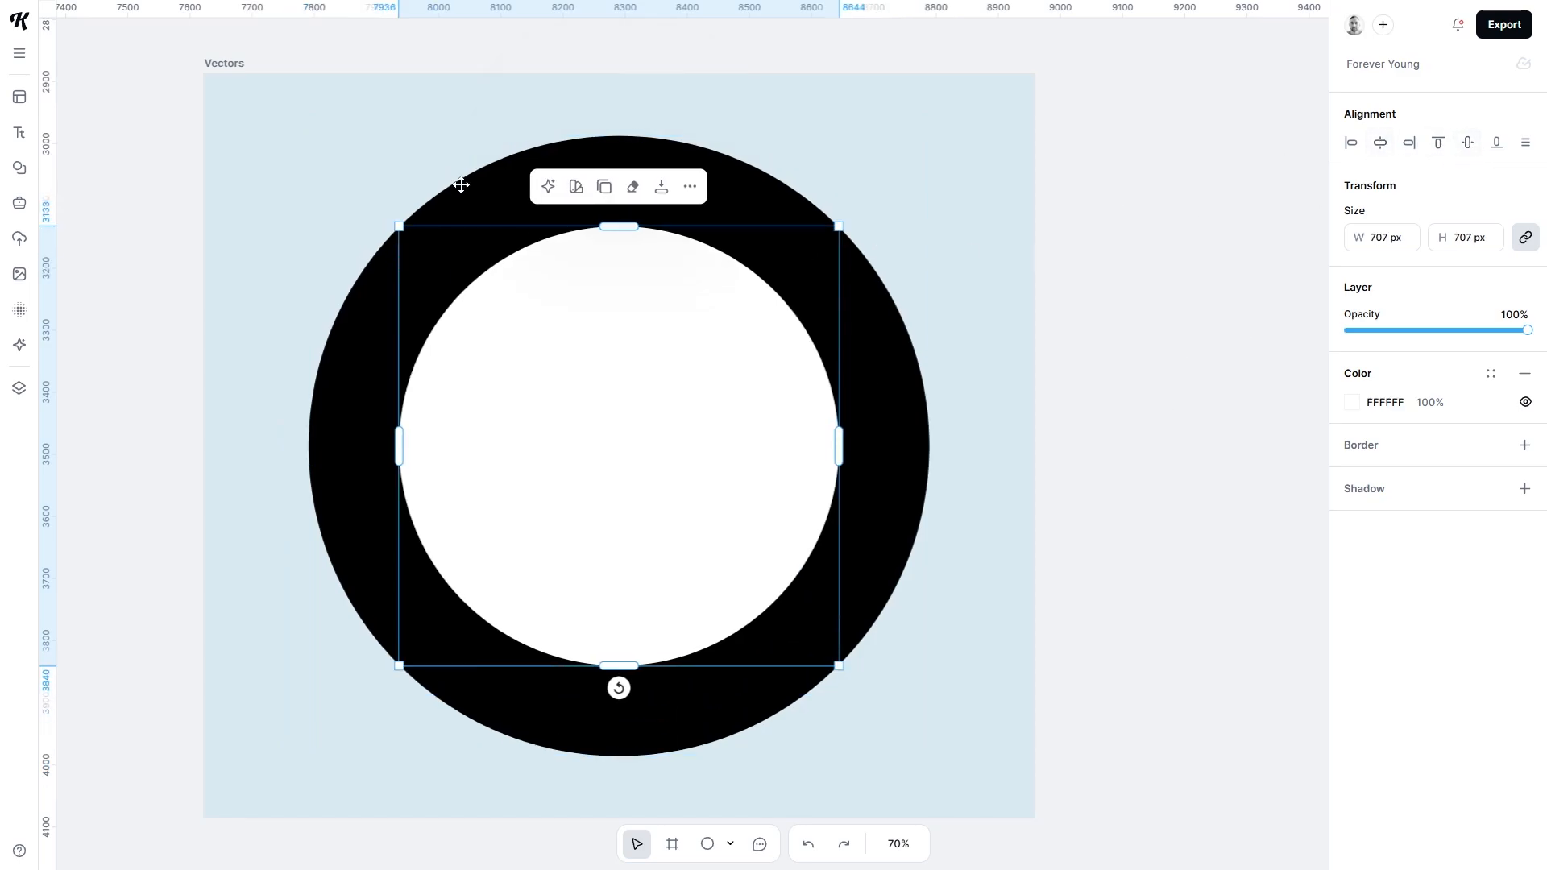
Step: Subtract the white circle from the black circle to form a ring
drag(460, 179, 1073, 621)
click(1411, 402)
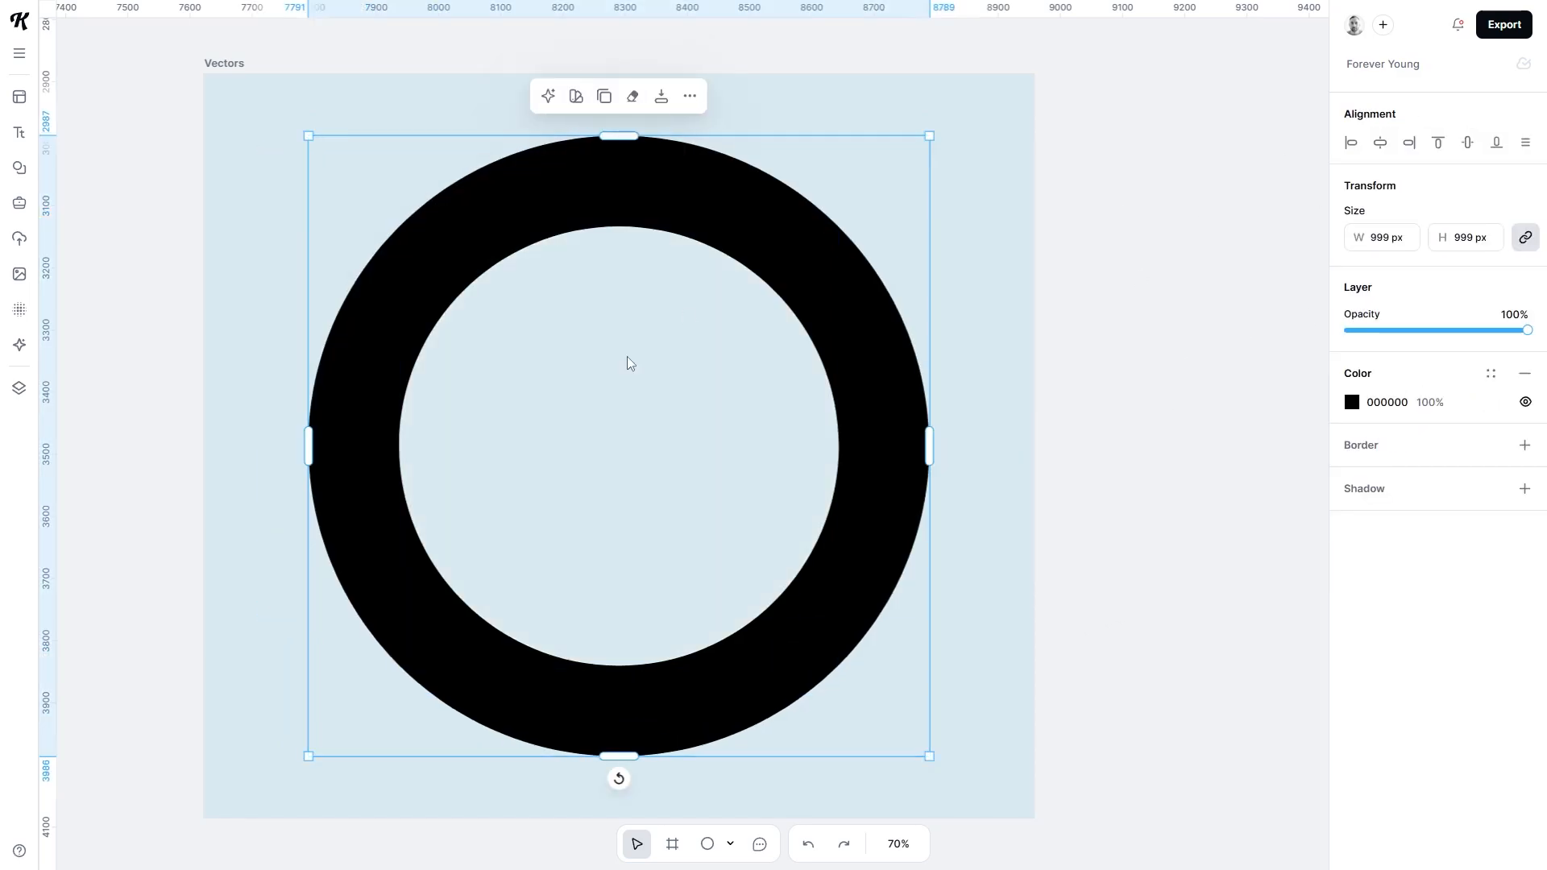
click(1167, 349)
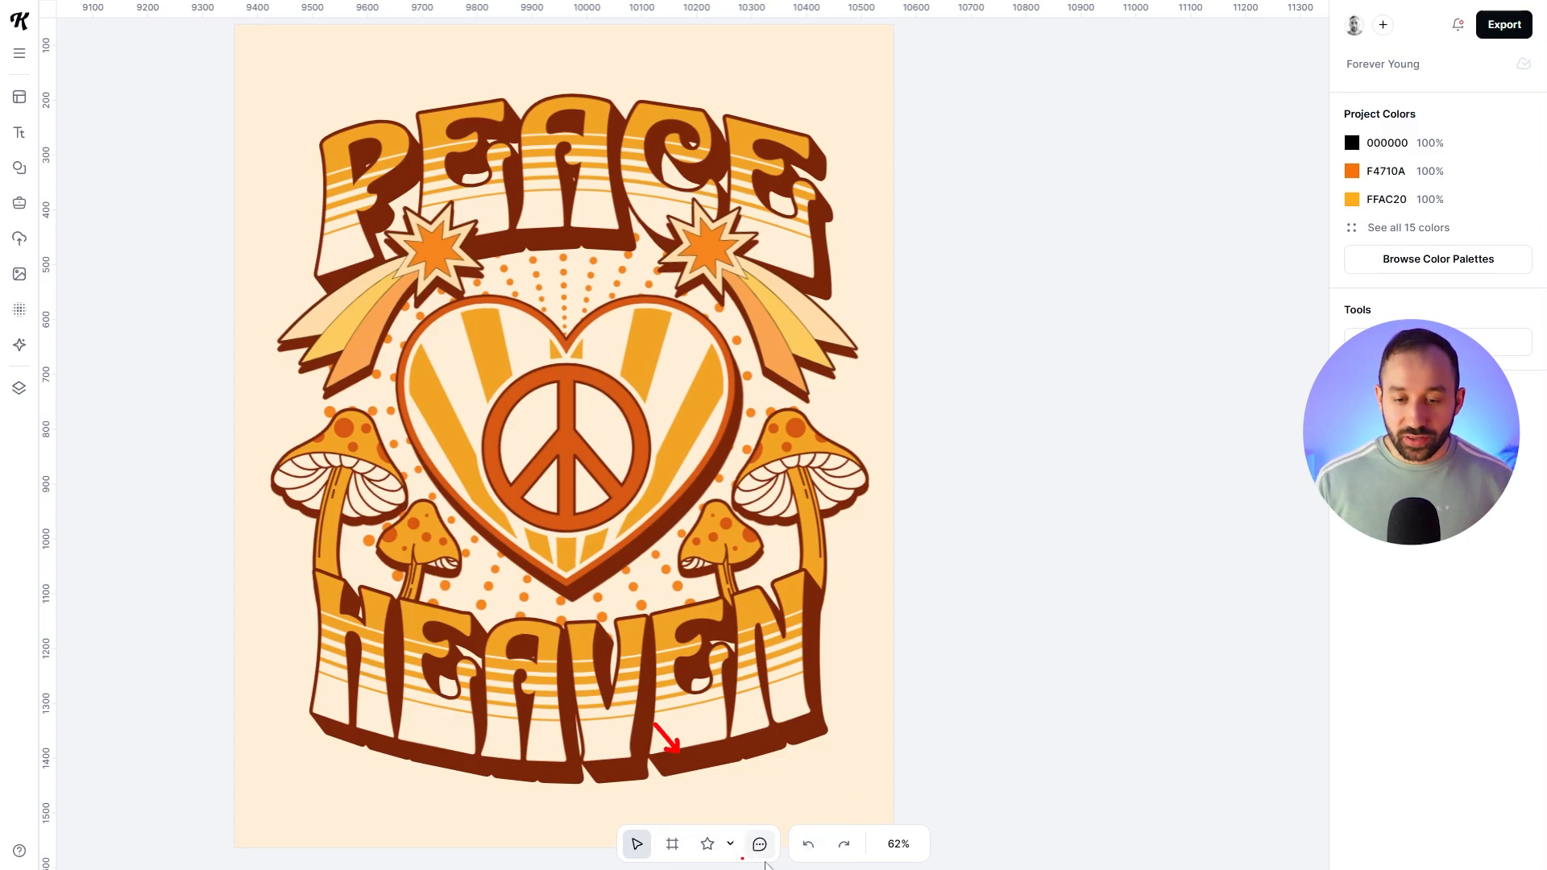
Step: Add the comment "more mushrooms" at the large right-hand mushroom of the Peace Heaven design
click(759, 852)
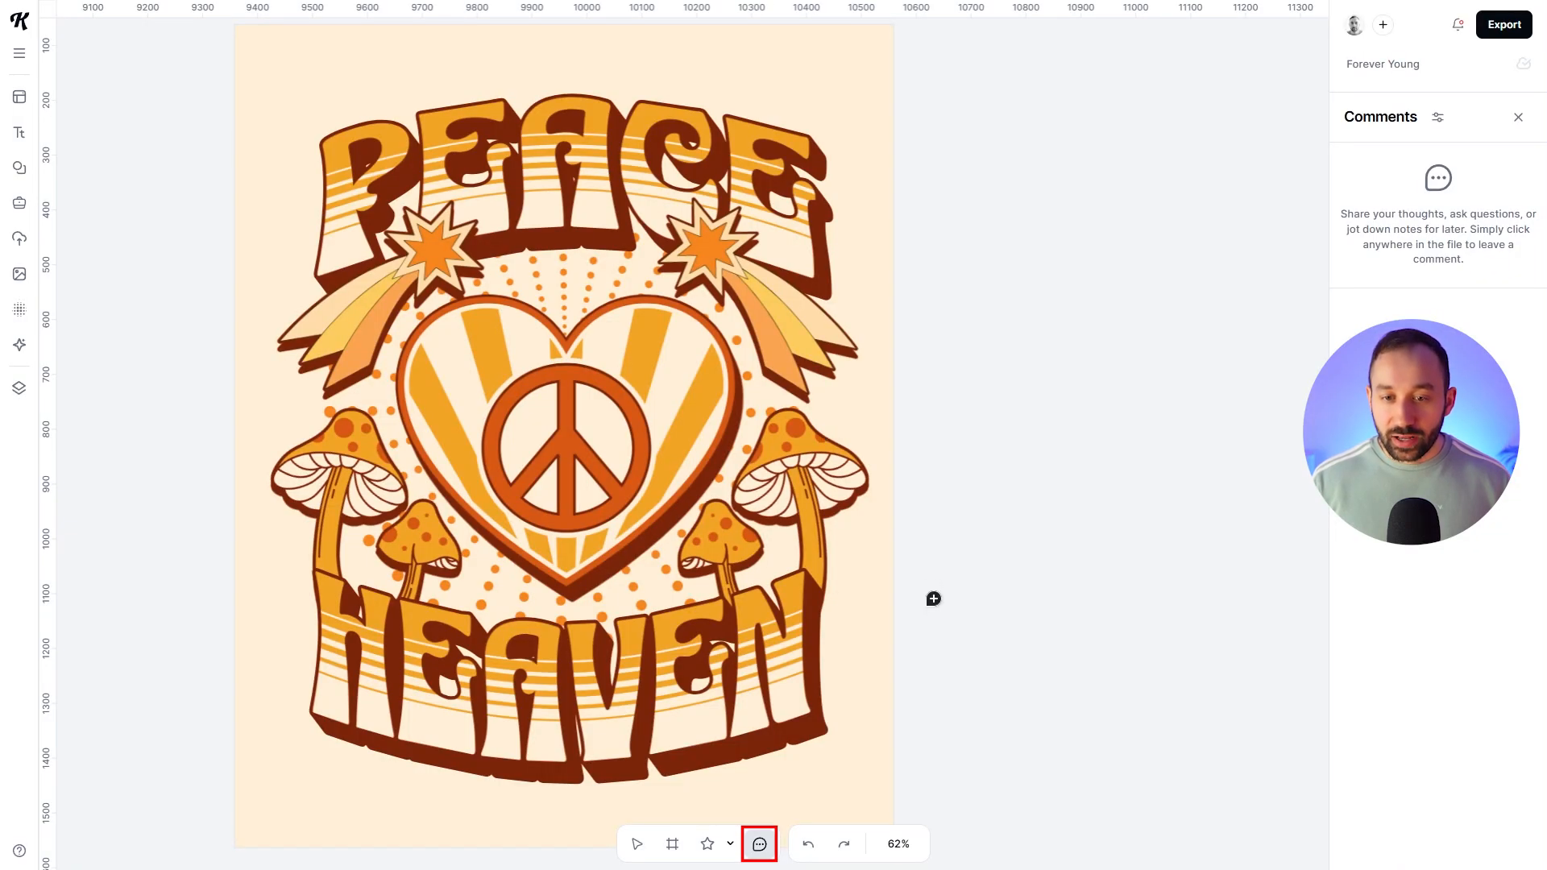
click(815, 442)
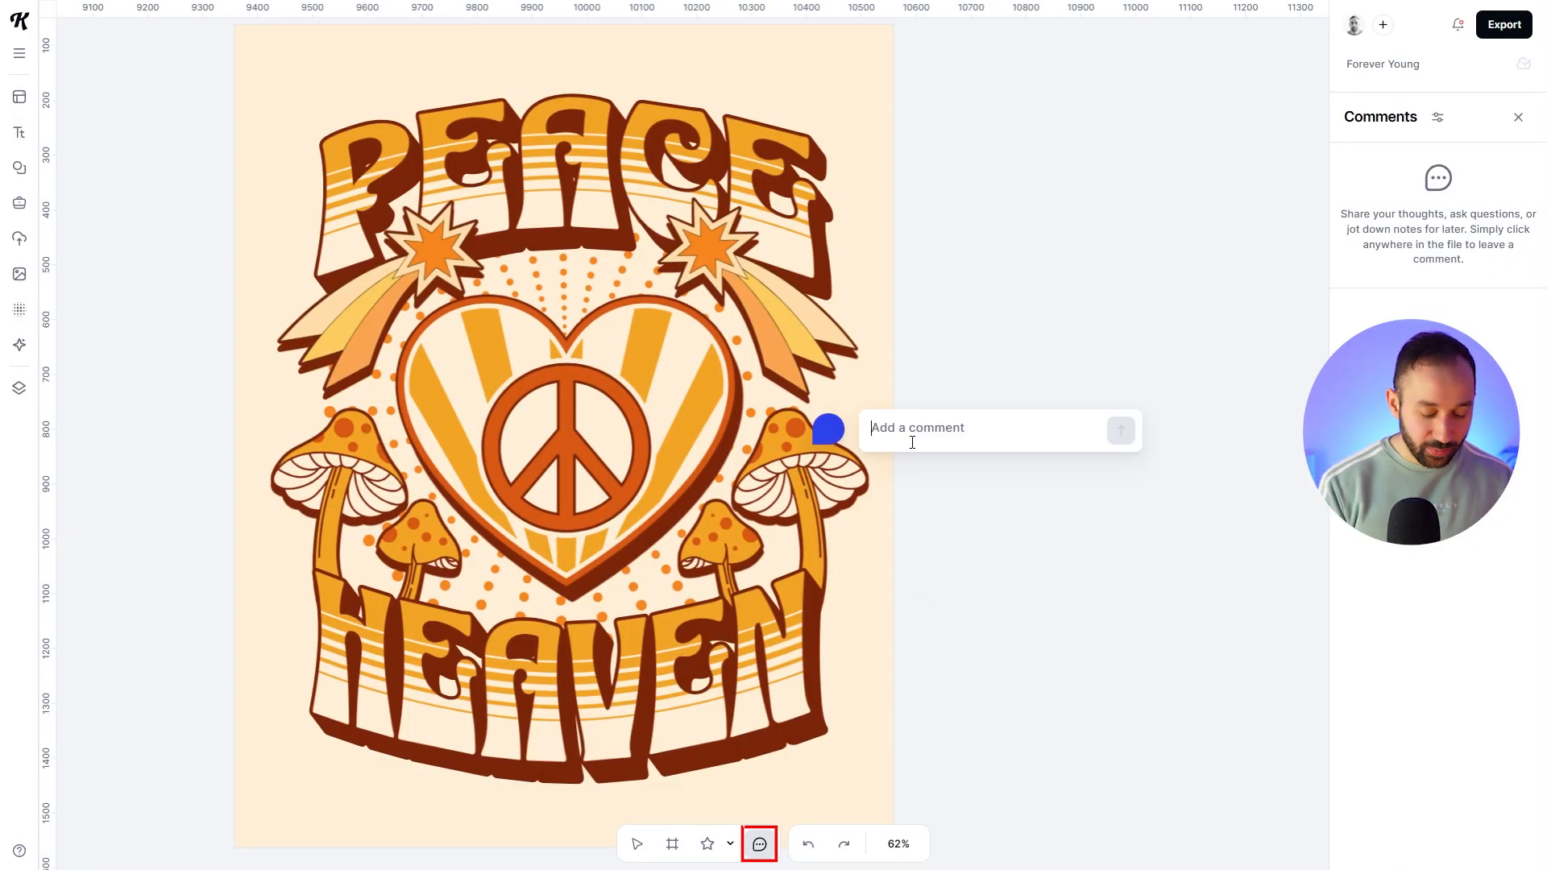
text(more)
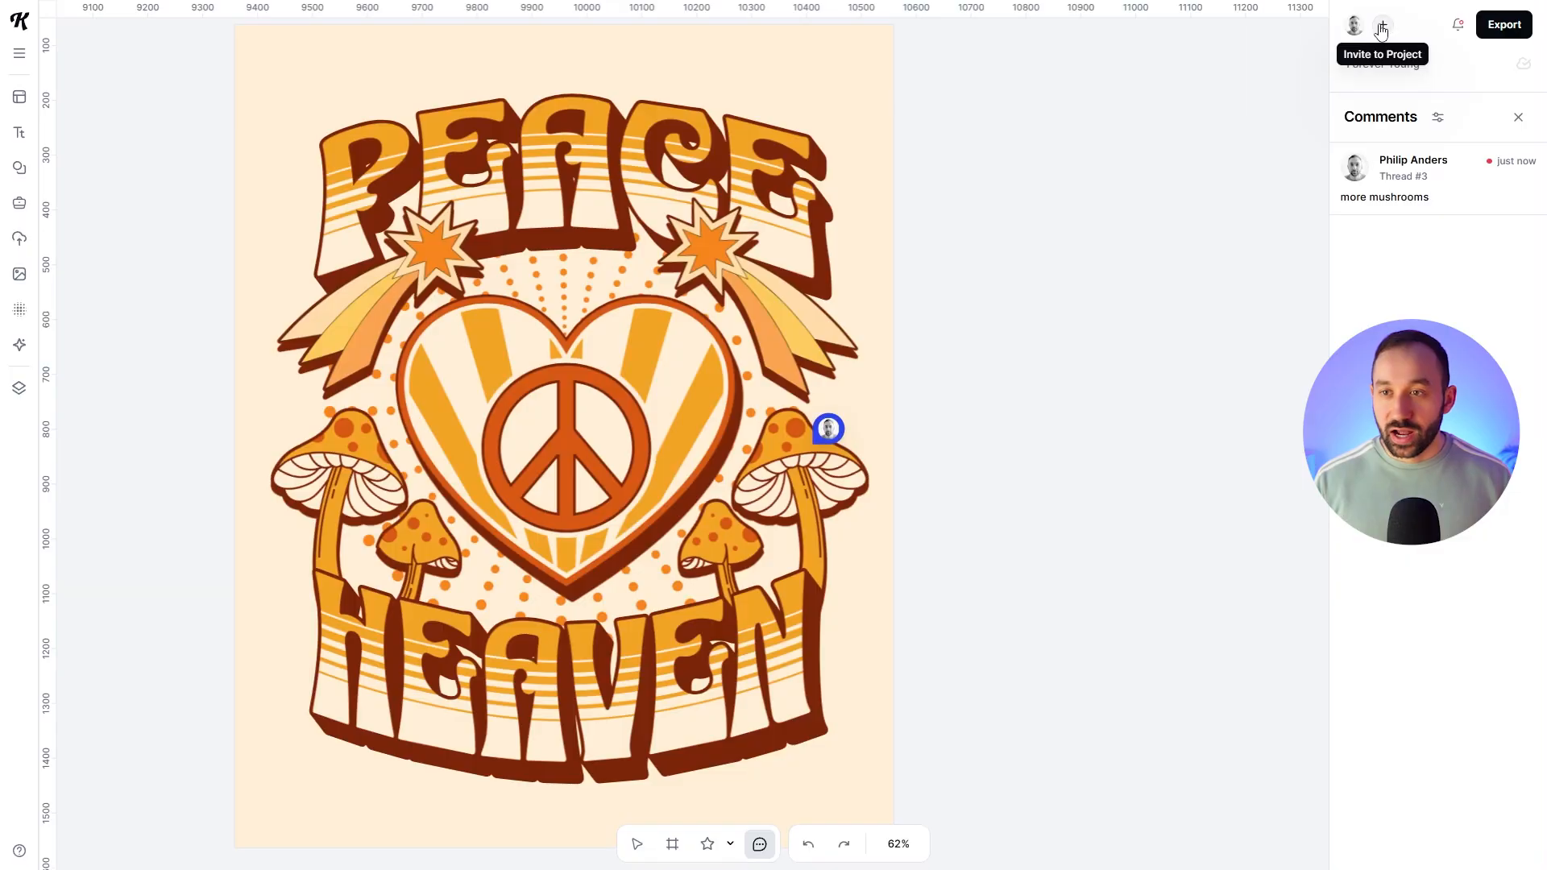
Step: Open the project sharing settings, enter a collaborator's e-mail for the invitation and give it "Can edit" permission
click(1365, 31)
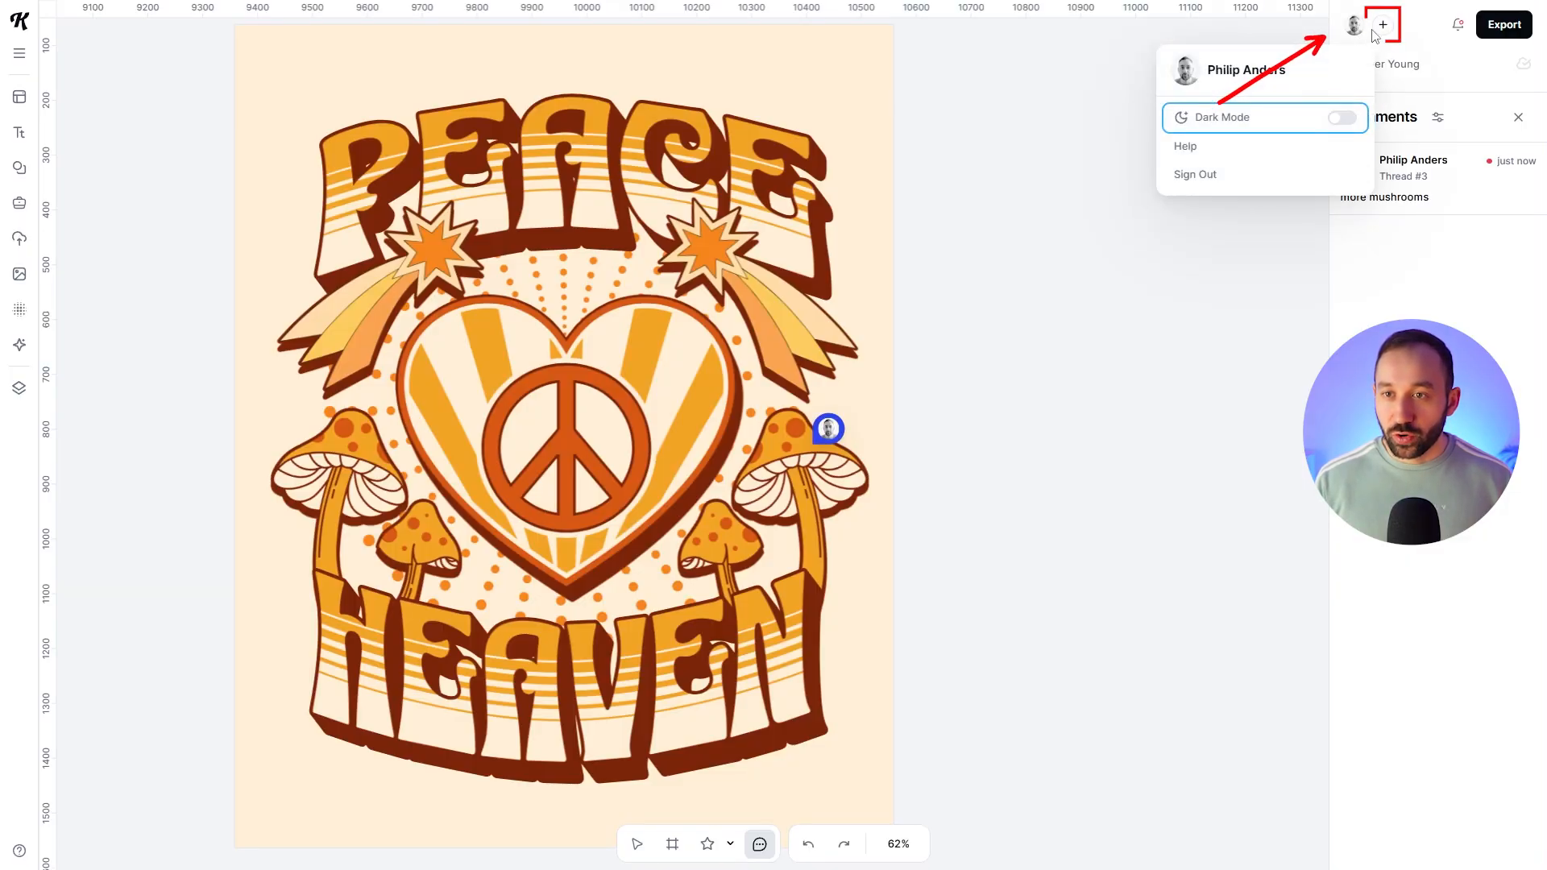
click(1370, 32)
click(1386, 30)
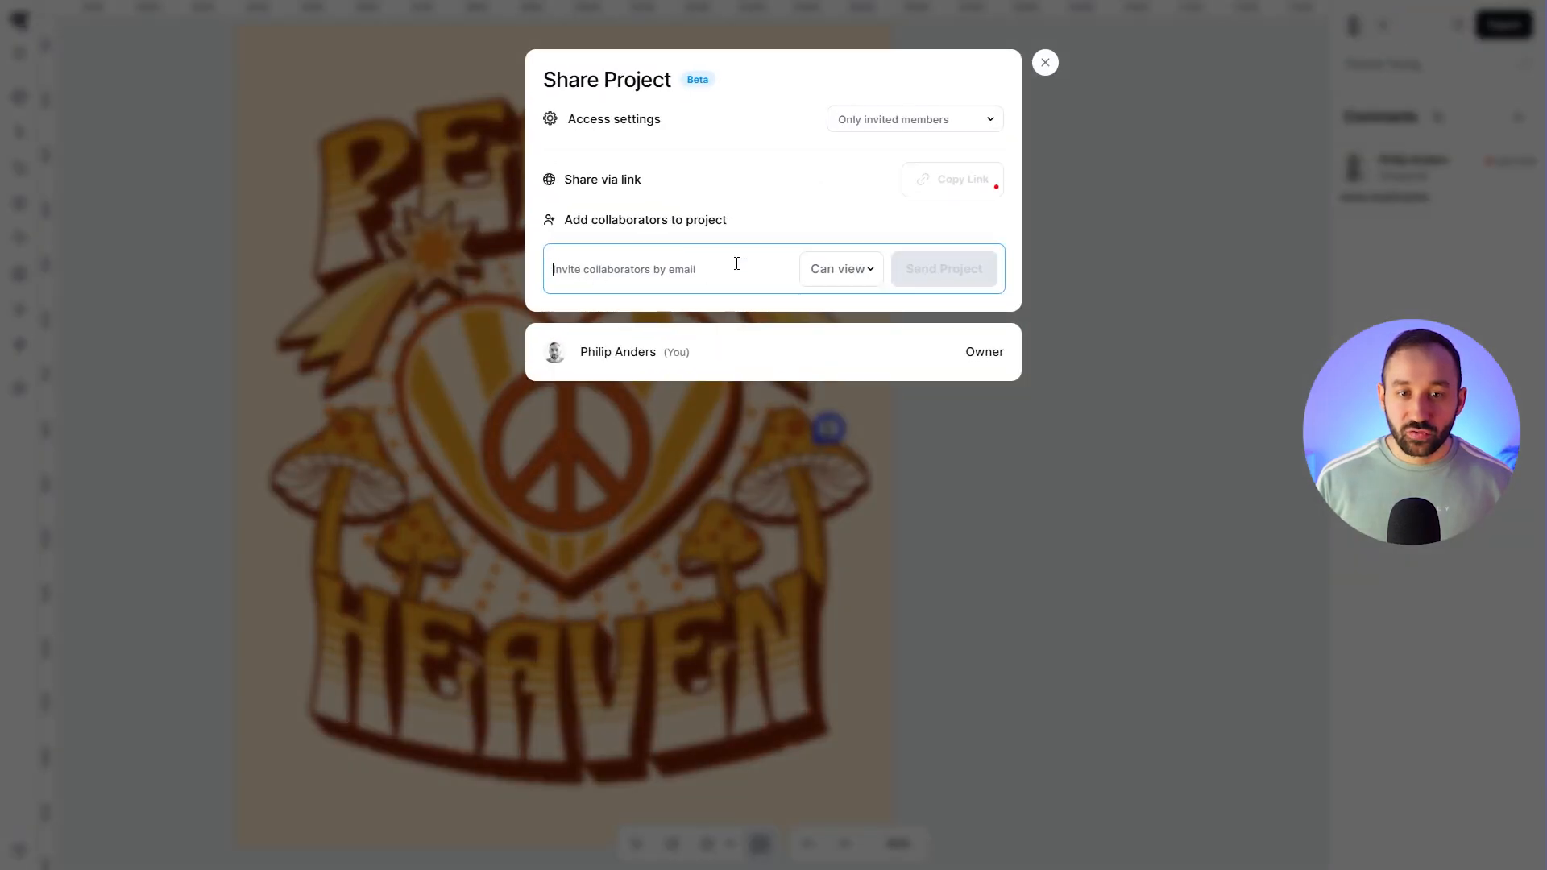
click(850, 272)
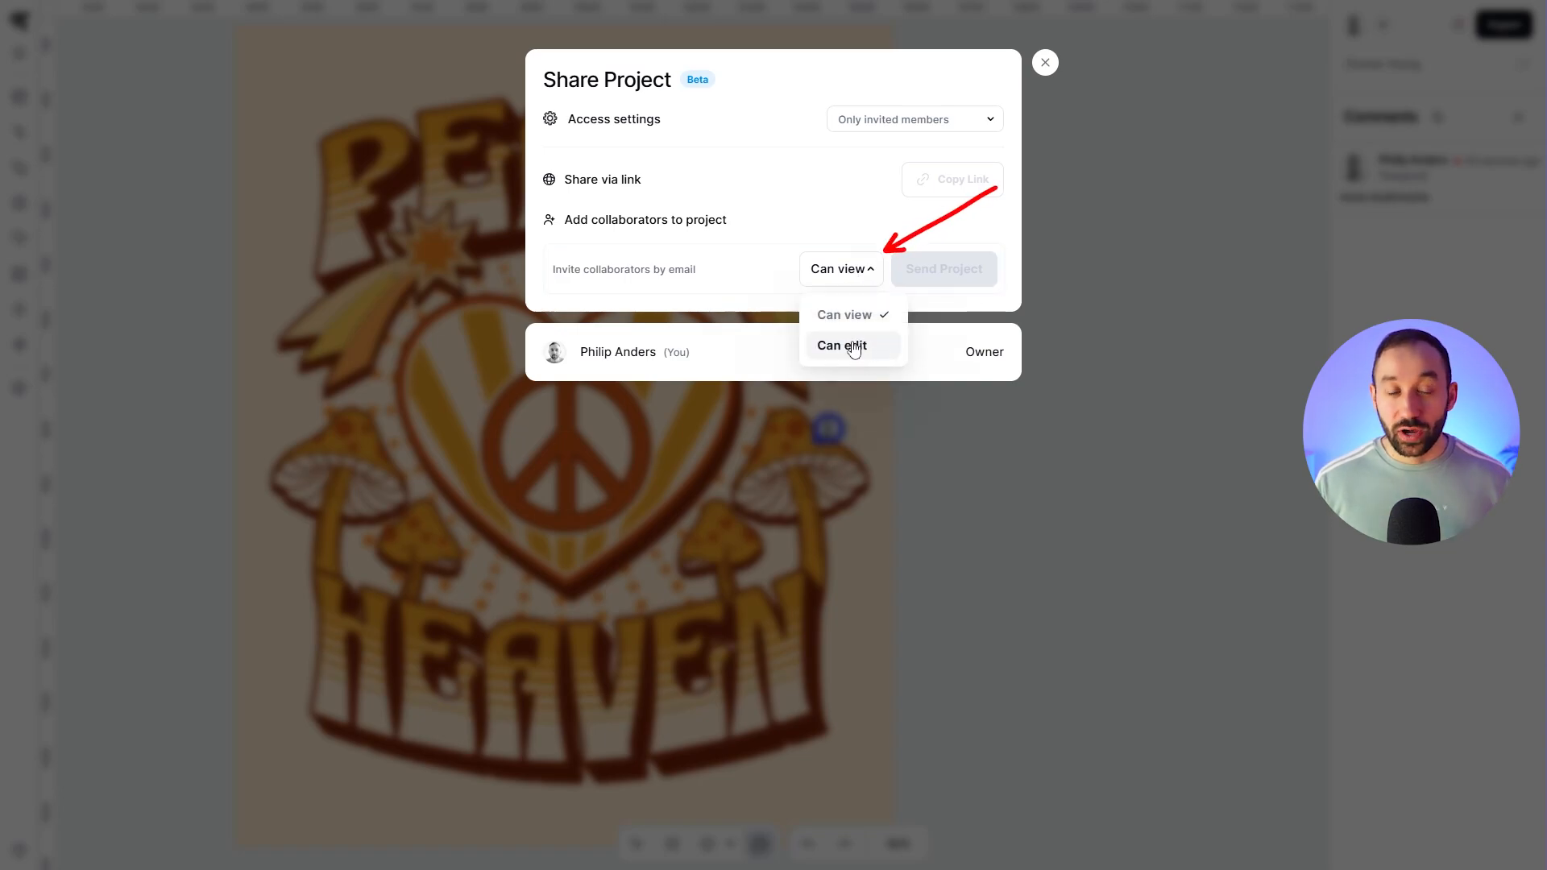
click(846, 316)
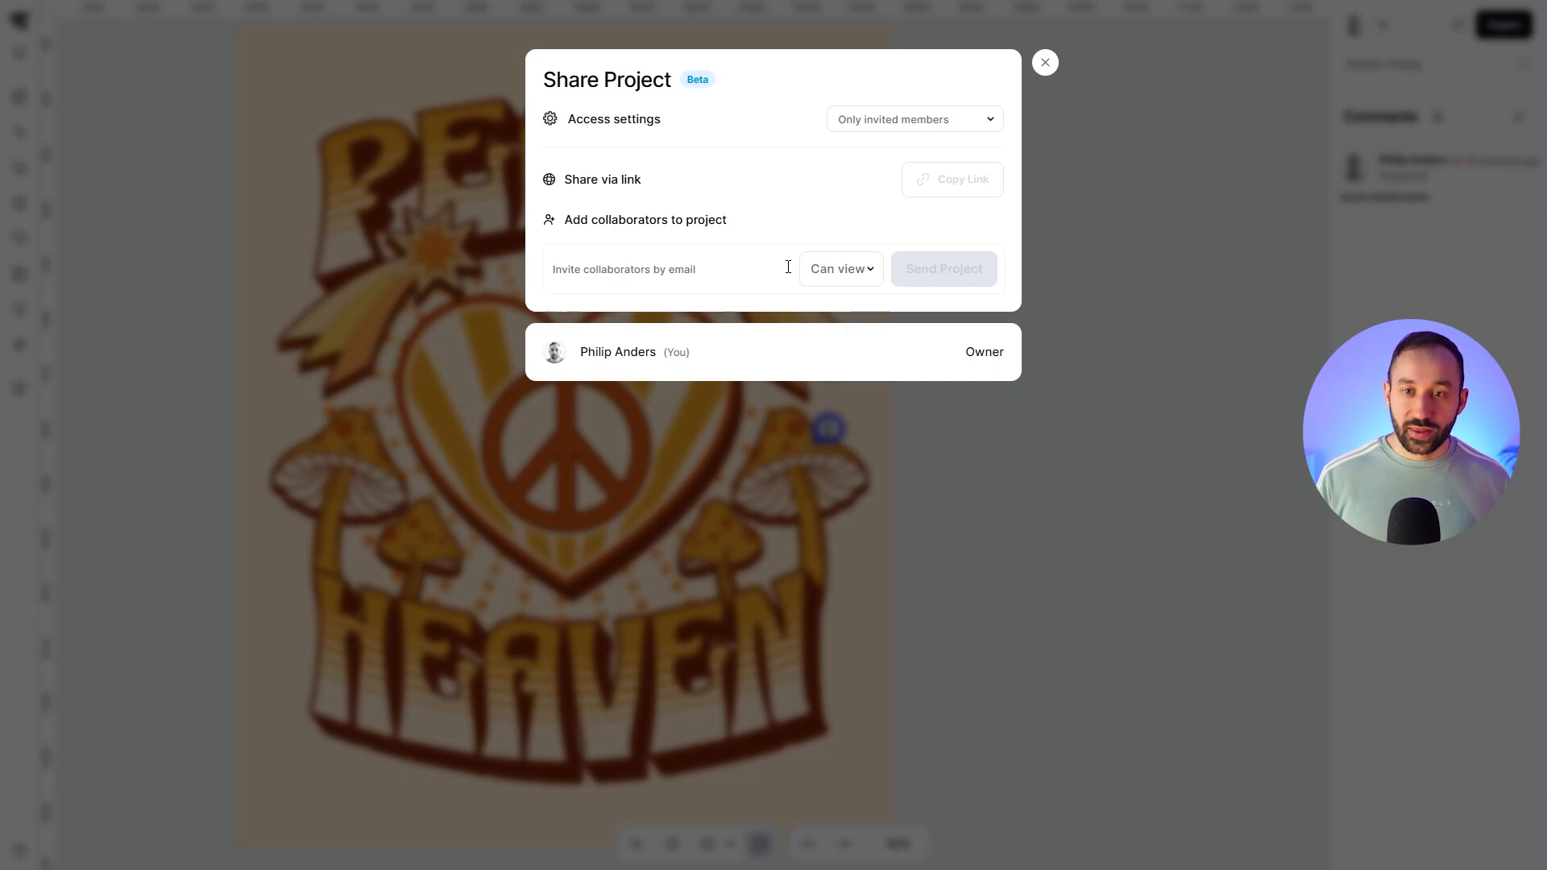
click(841, 269)
click(849, 348)
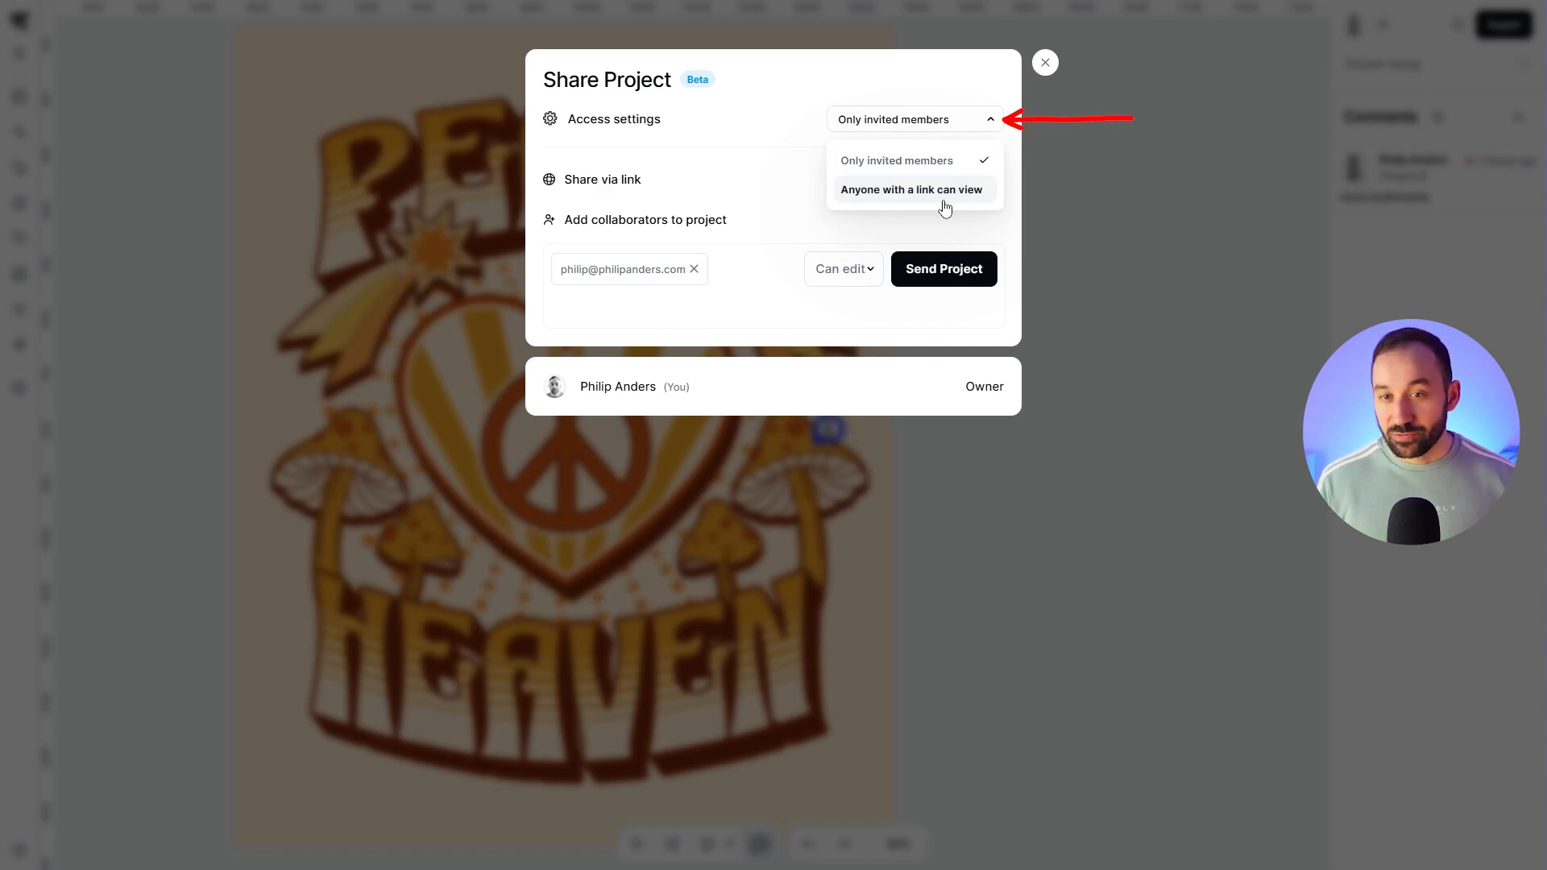
Step: Try "Anyone with a link can view" access, restore "Only invited members" and close the sharing settings
click(935, 193)
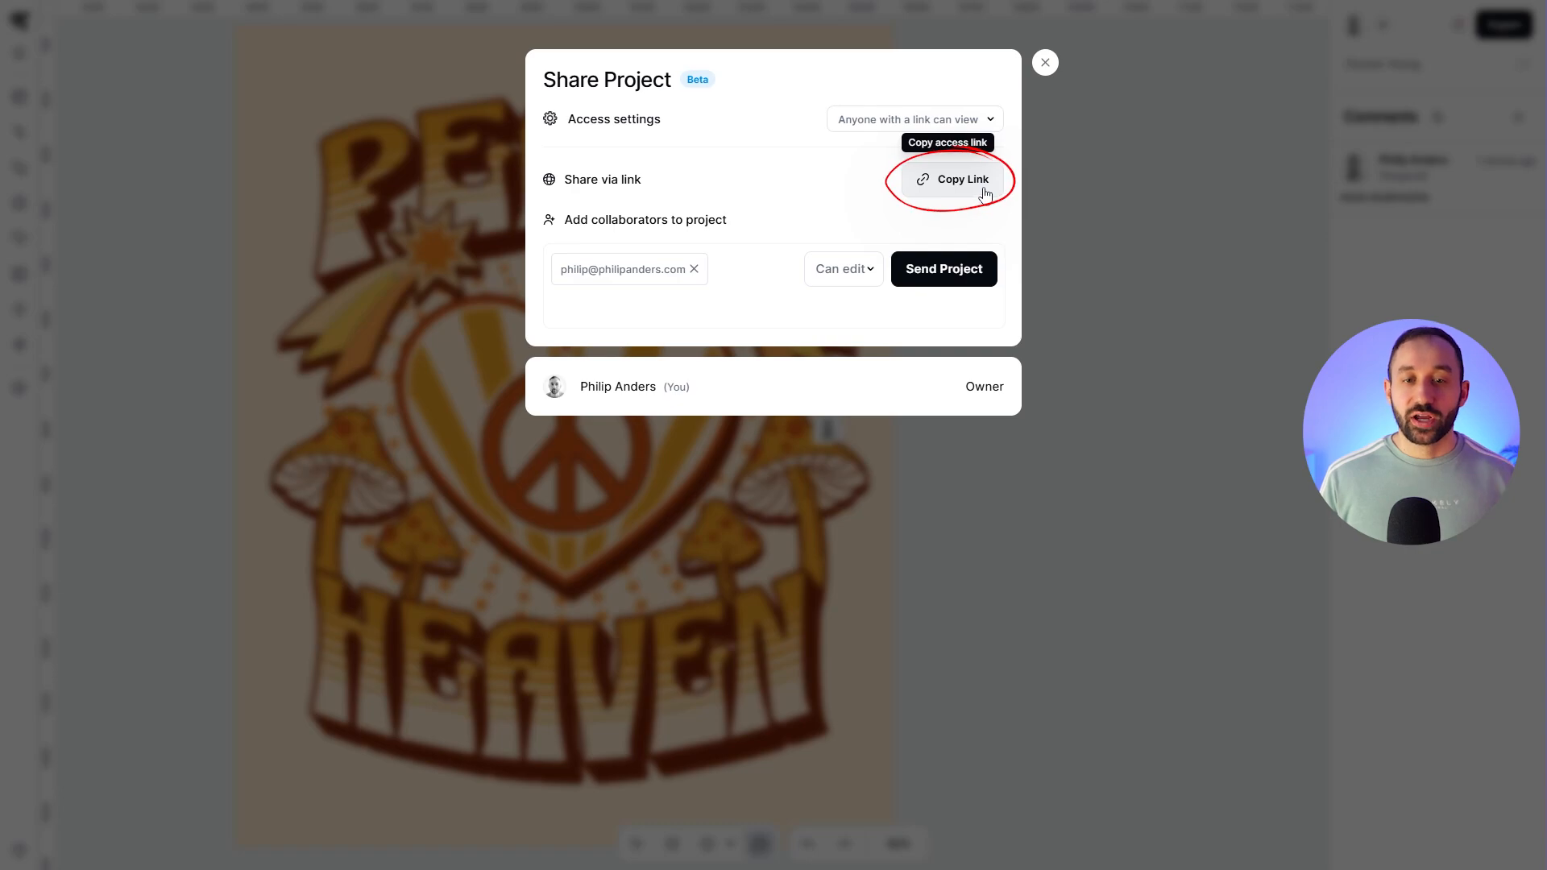
click(838, 122)
click(896, 160)
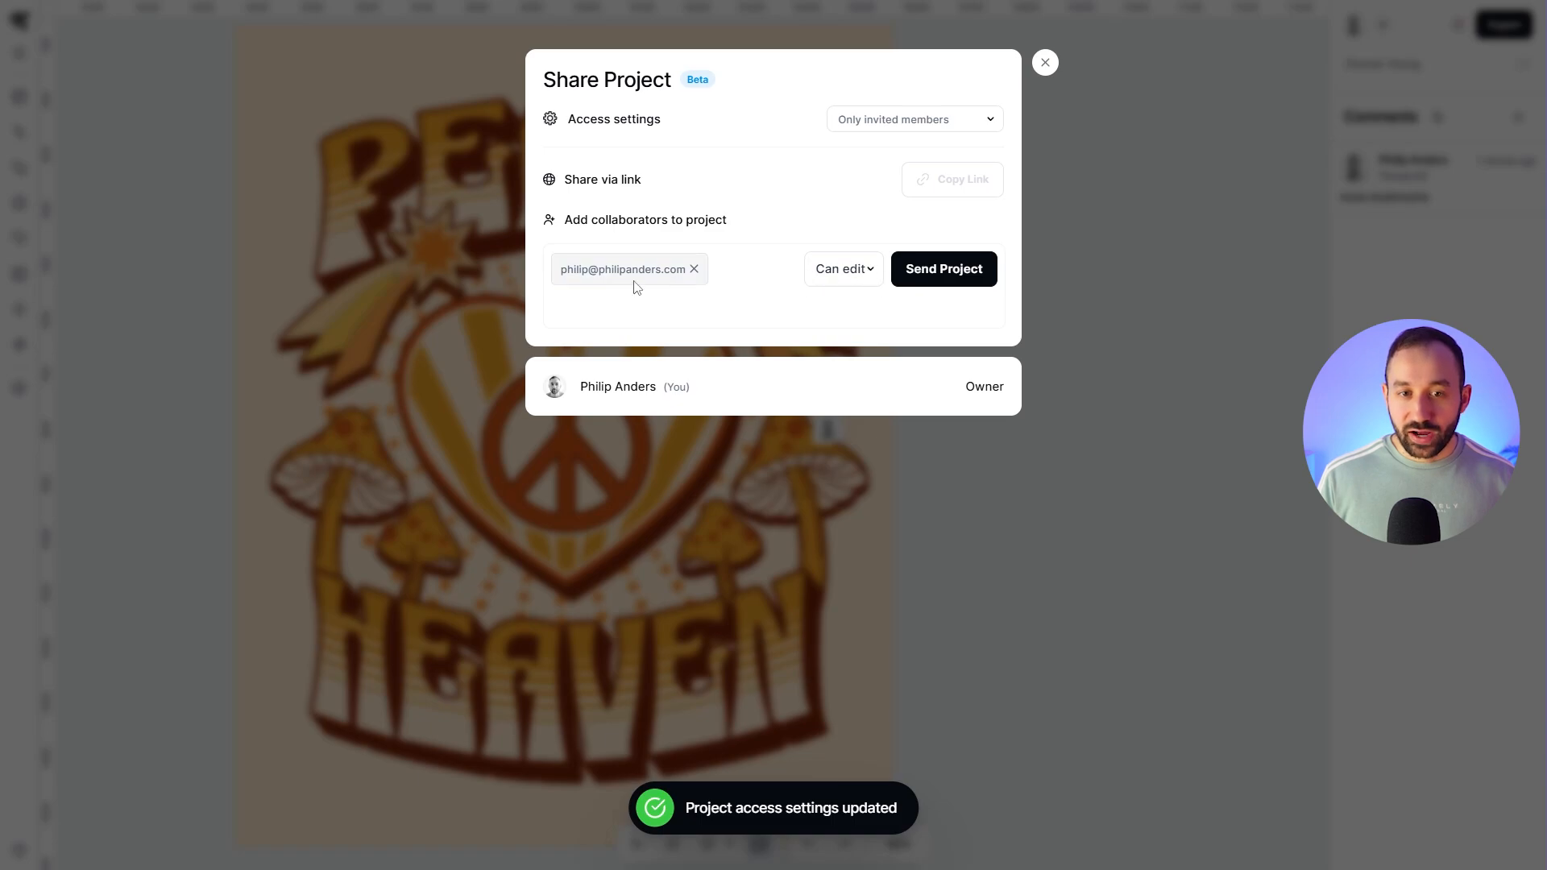
click(917, 282)
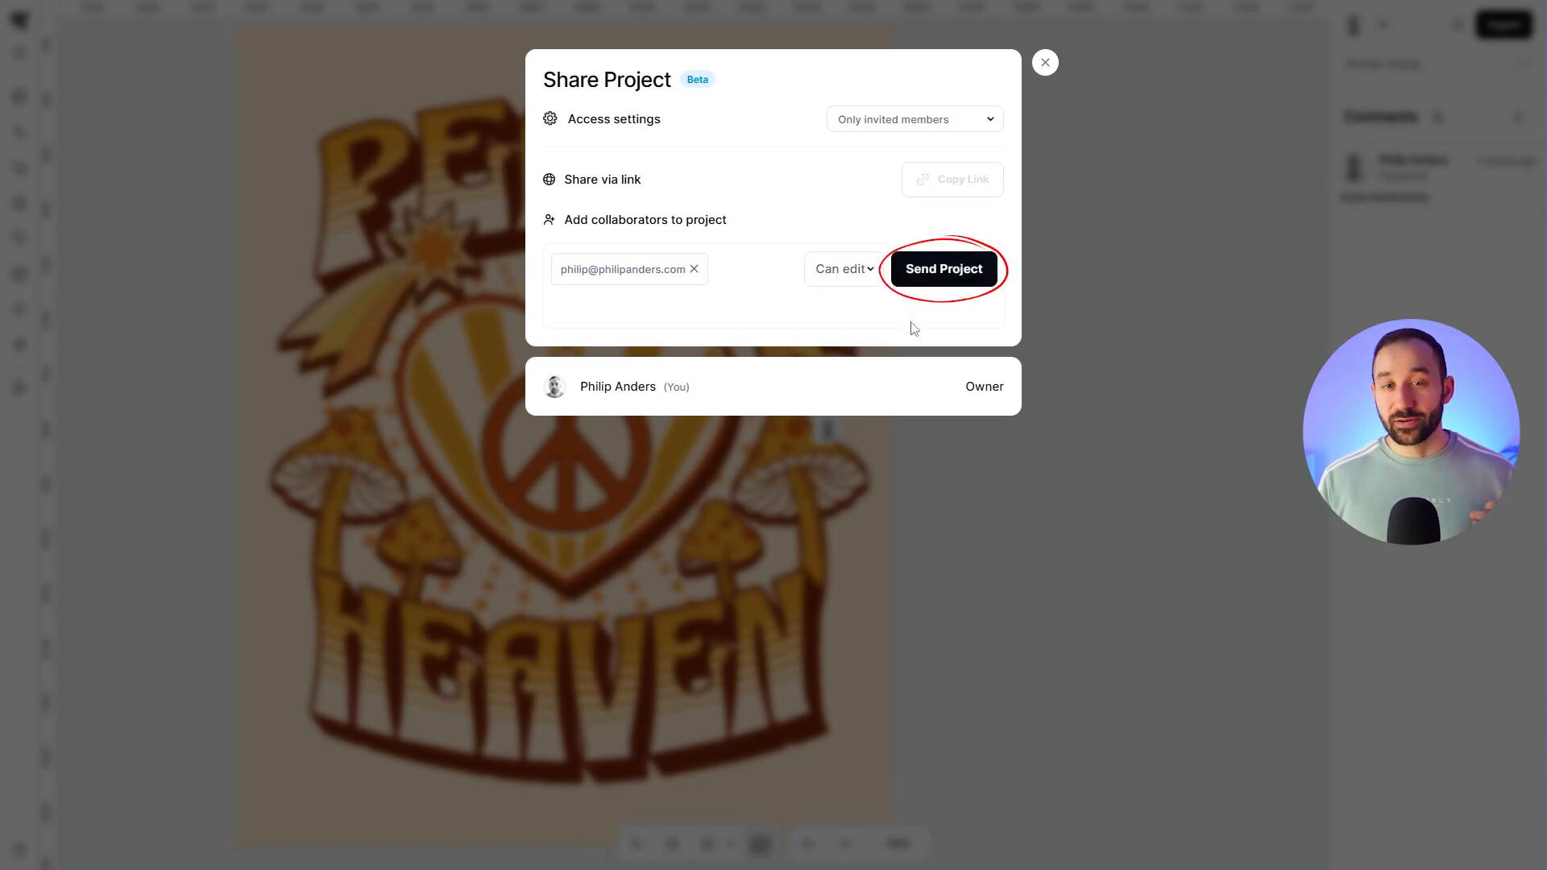
click(1040, 69)
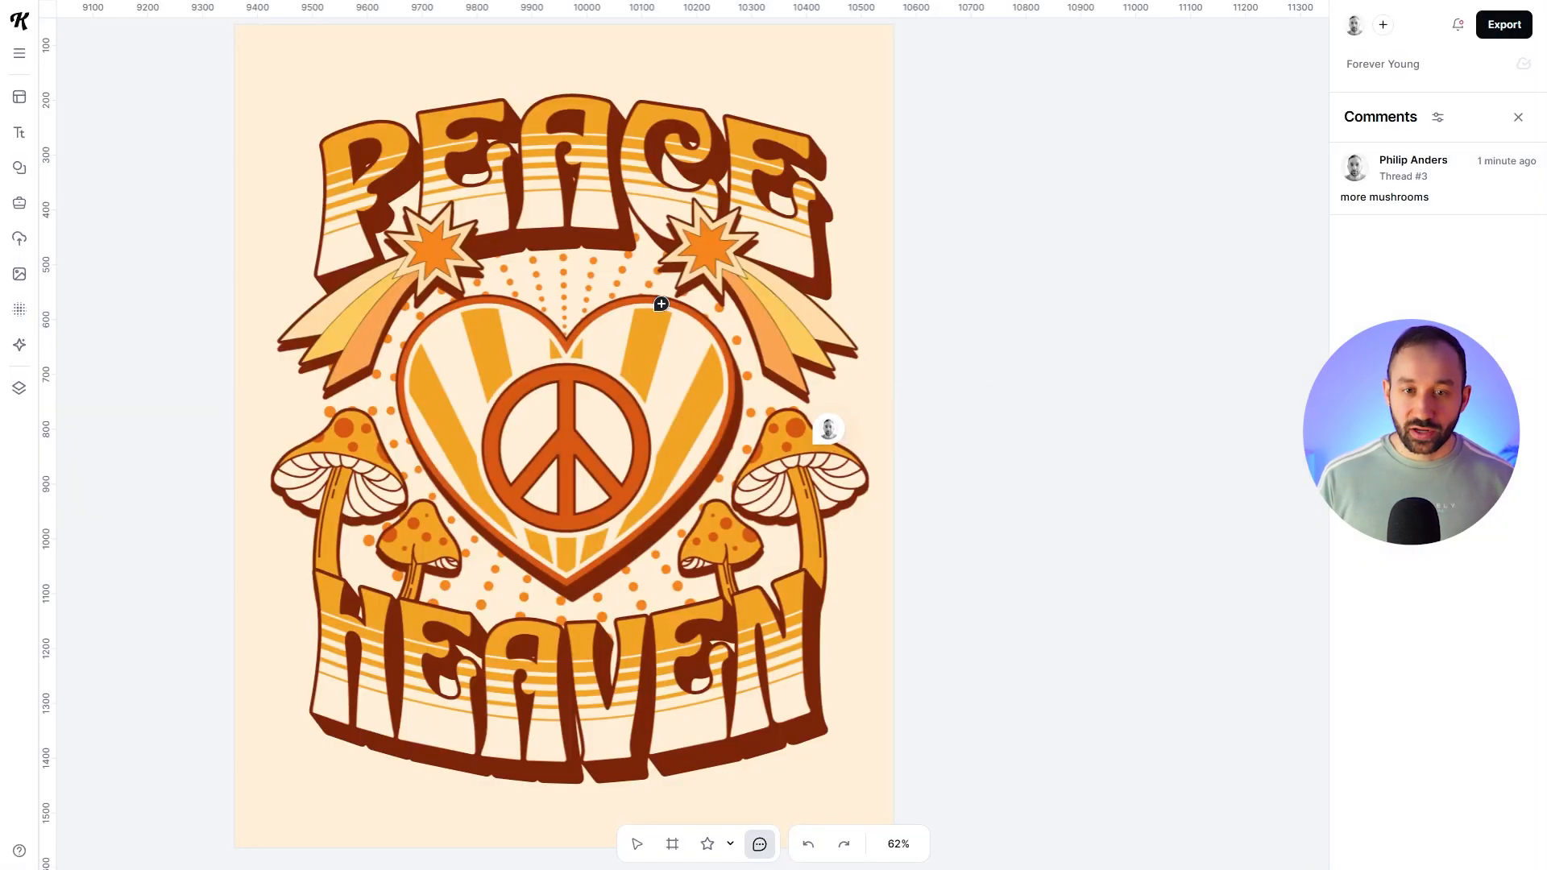
Step: Return to the Move tool, reopen the "more mushrooms" comment thread and resolve it
click(636, 833)
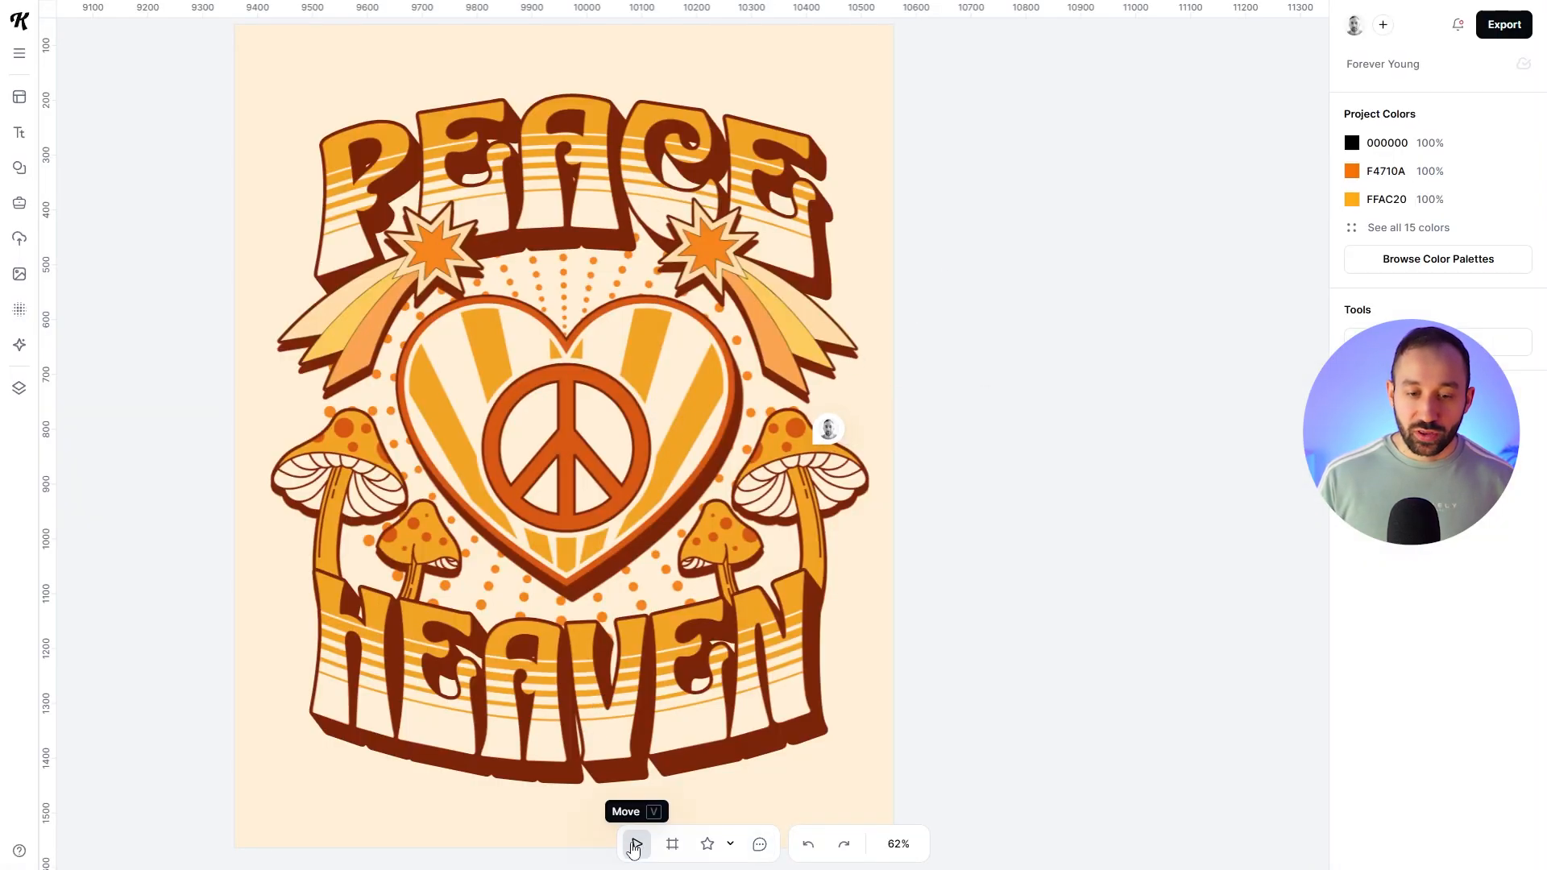
scroll(1077, 480, up, 5)
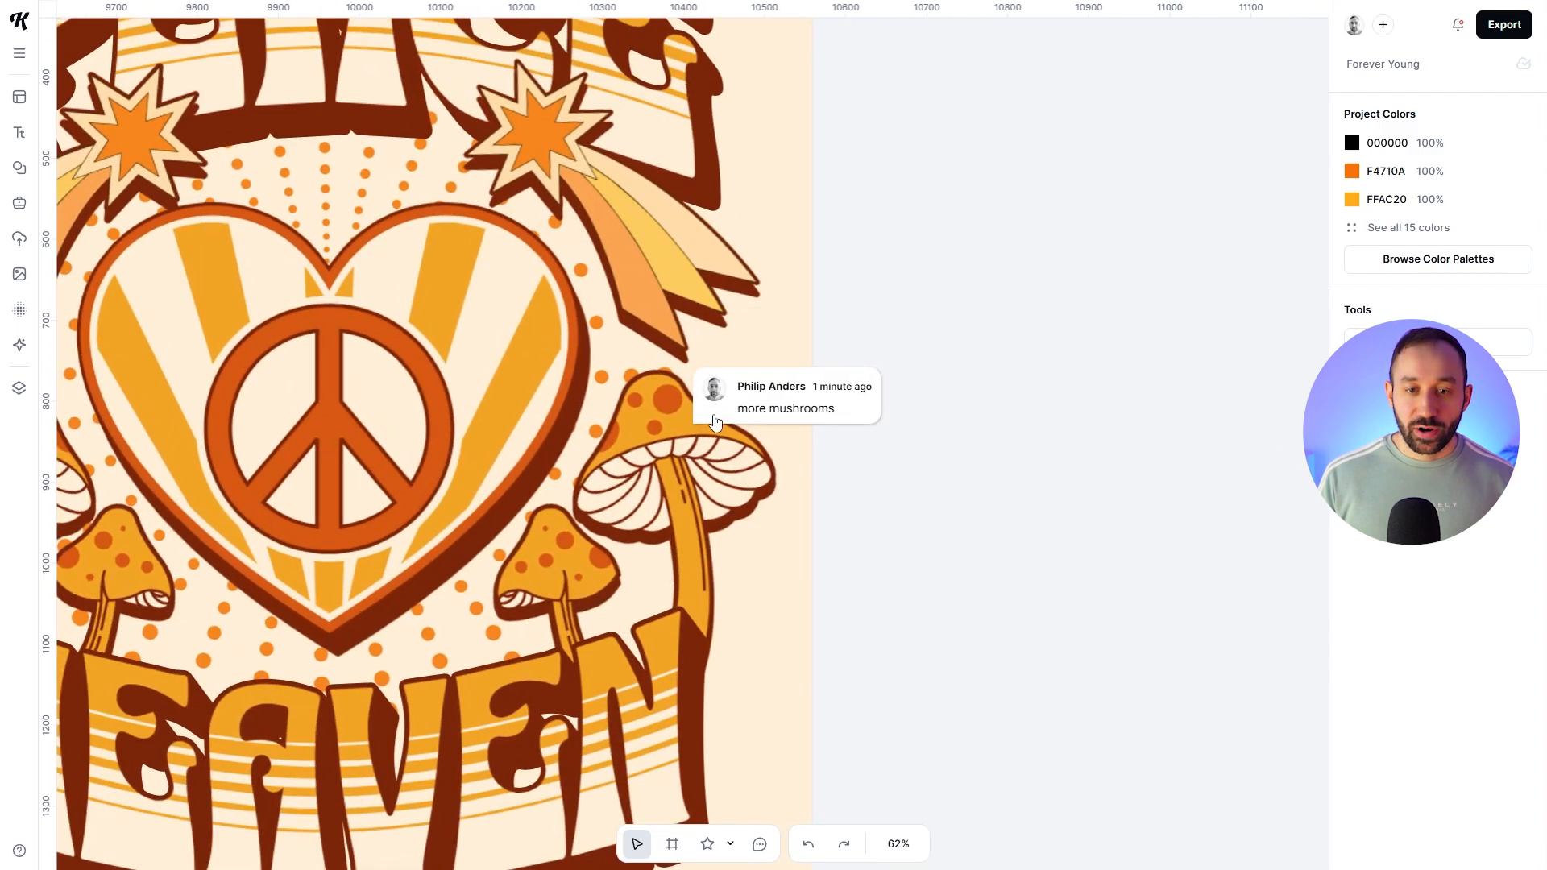
click(723, 416)
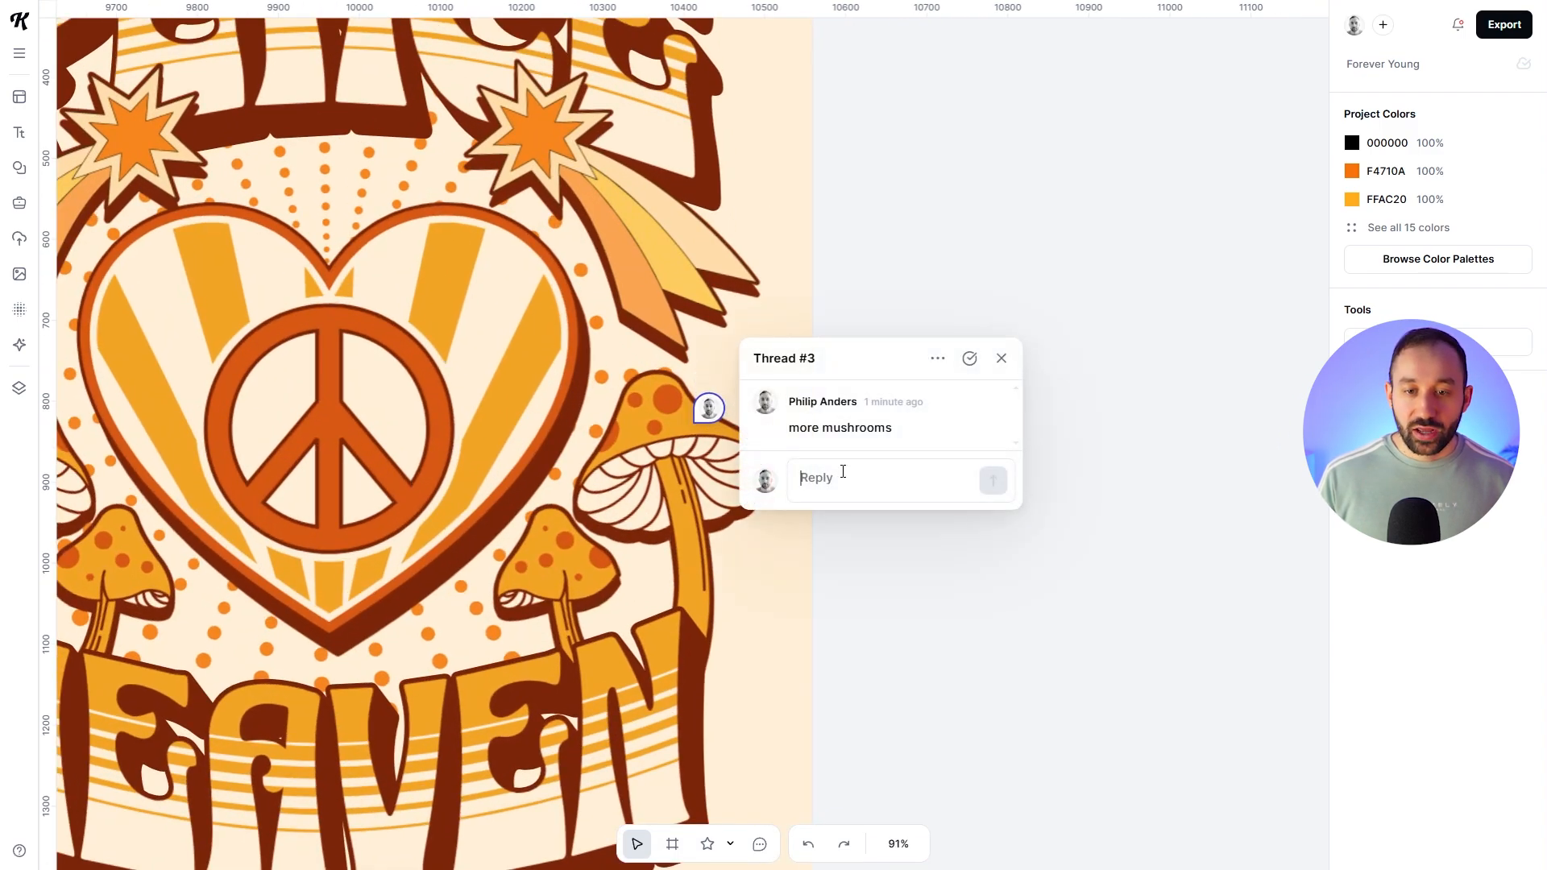
click(977, 361)
Step: Go to the Vintage Bike - Sports design and inspect the Vintage lettering, the STYLE text and the artboard by selecting each
scroll(741, 447, down, 5)
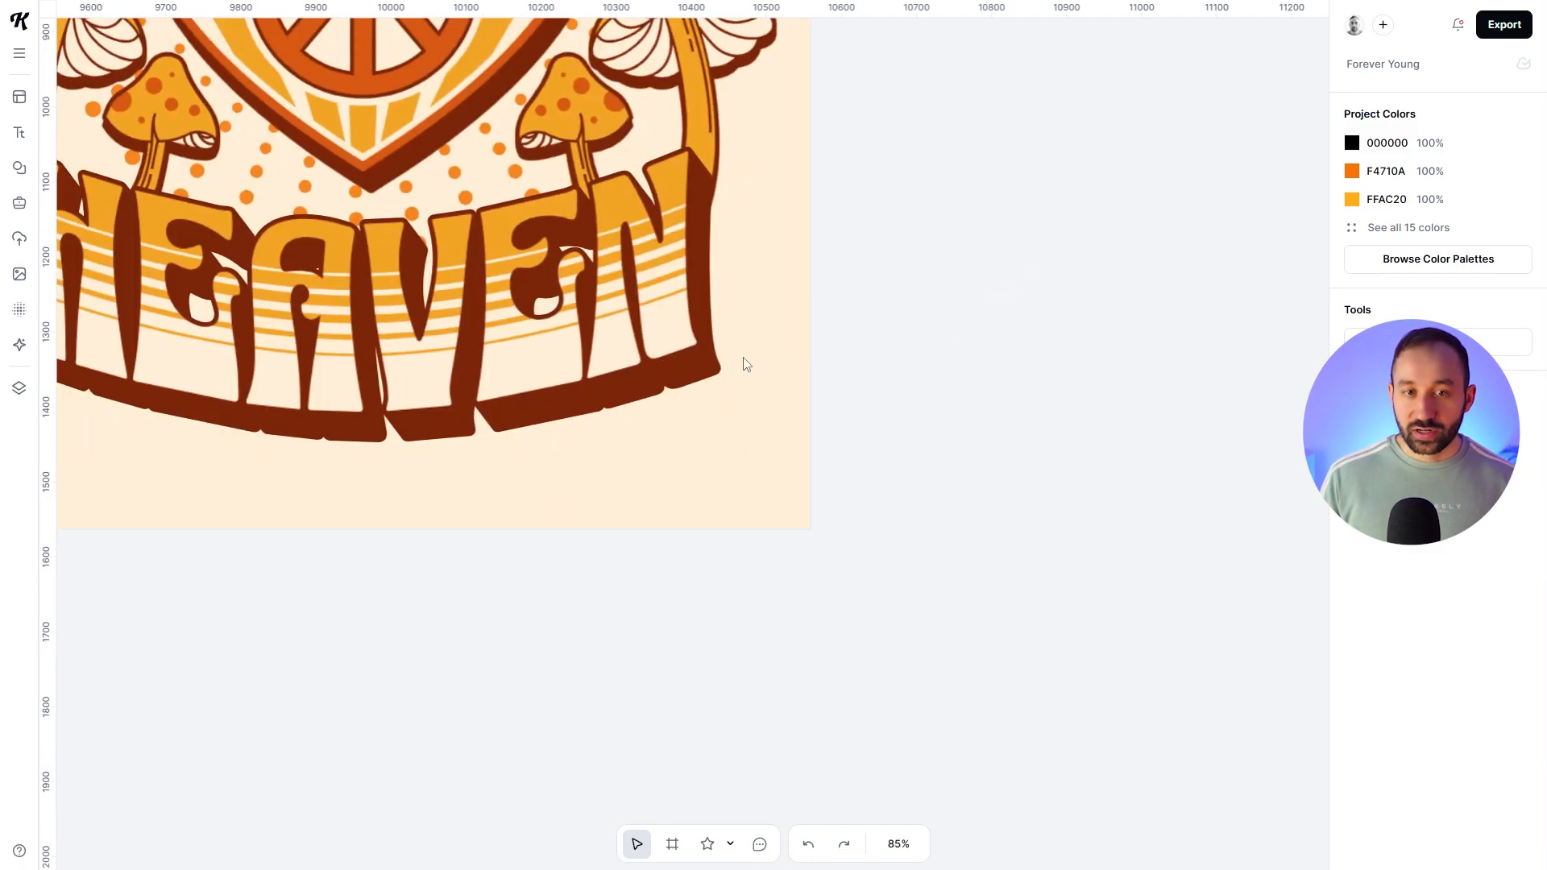
scroll(885, 292, up, 5)
scroll(877, 459, down, 3)
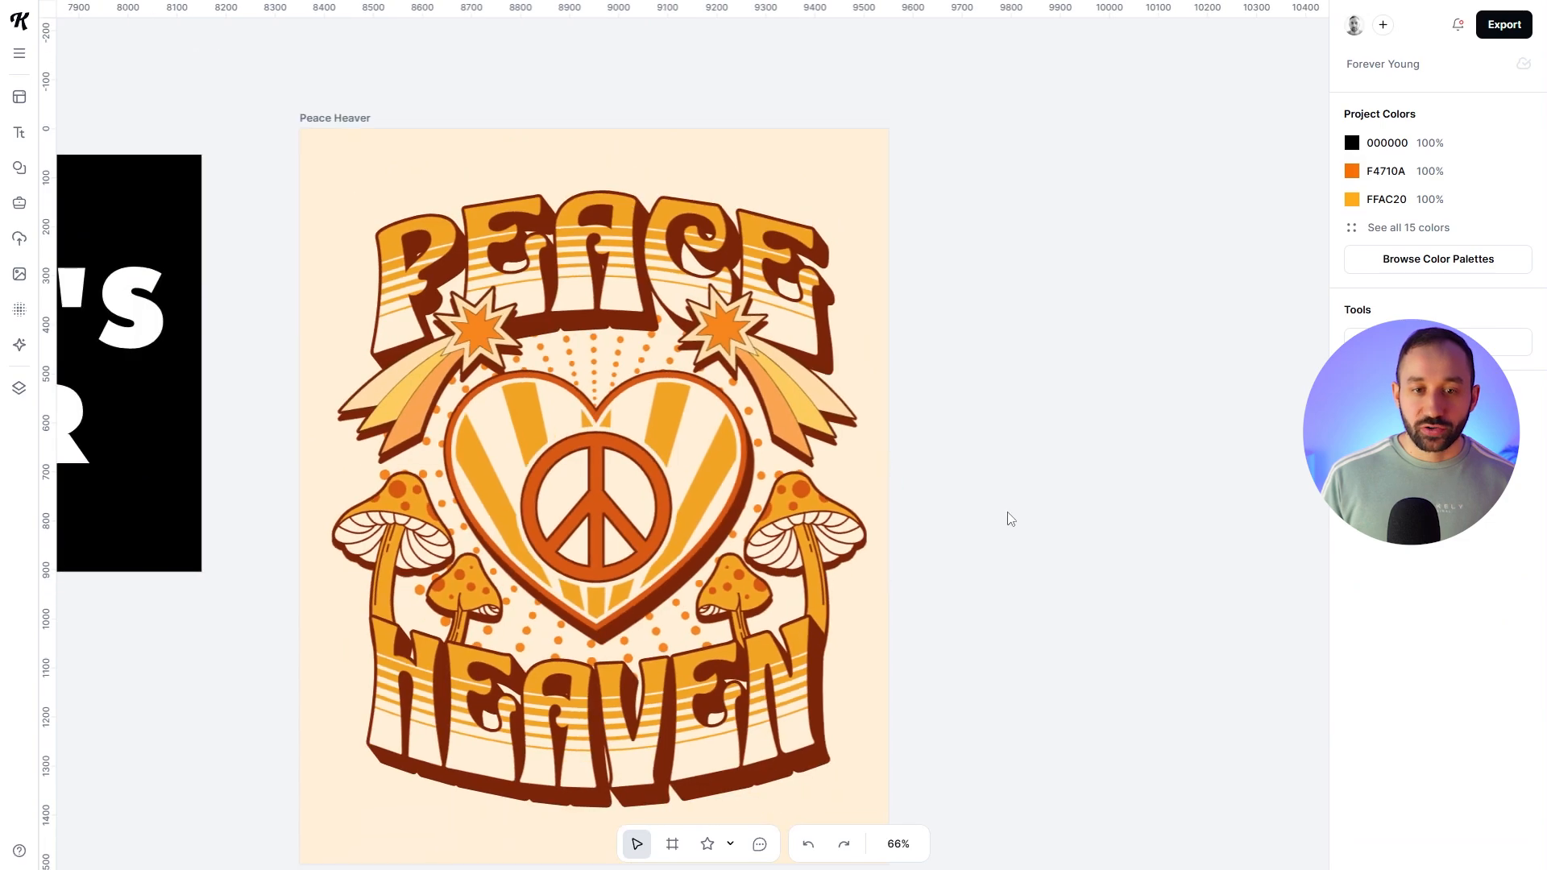
drag(1011, 518, 977, 490)
scroll(788, 517, up, 1)
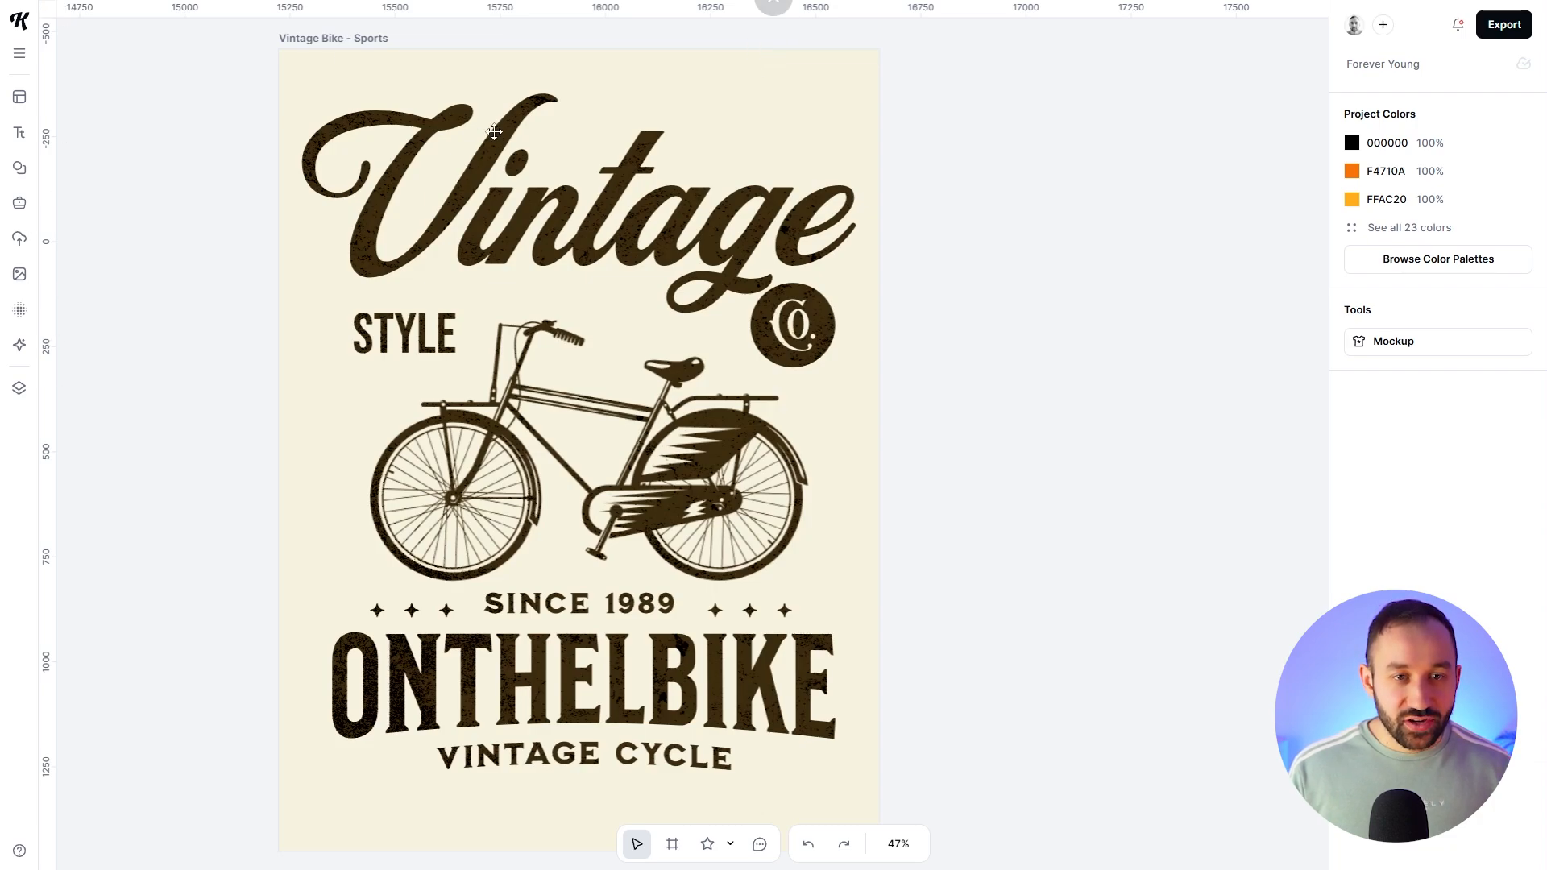
click(599, 198)
key(Tab)
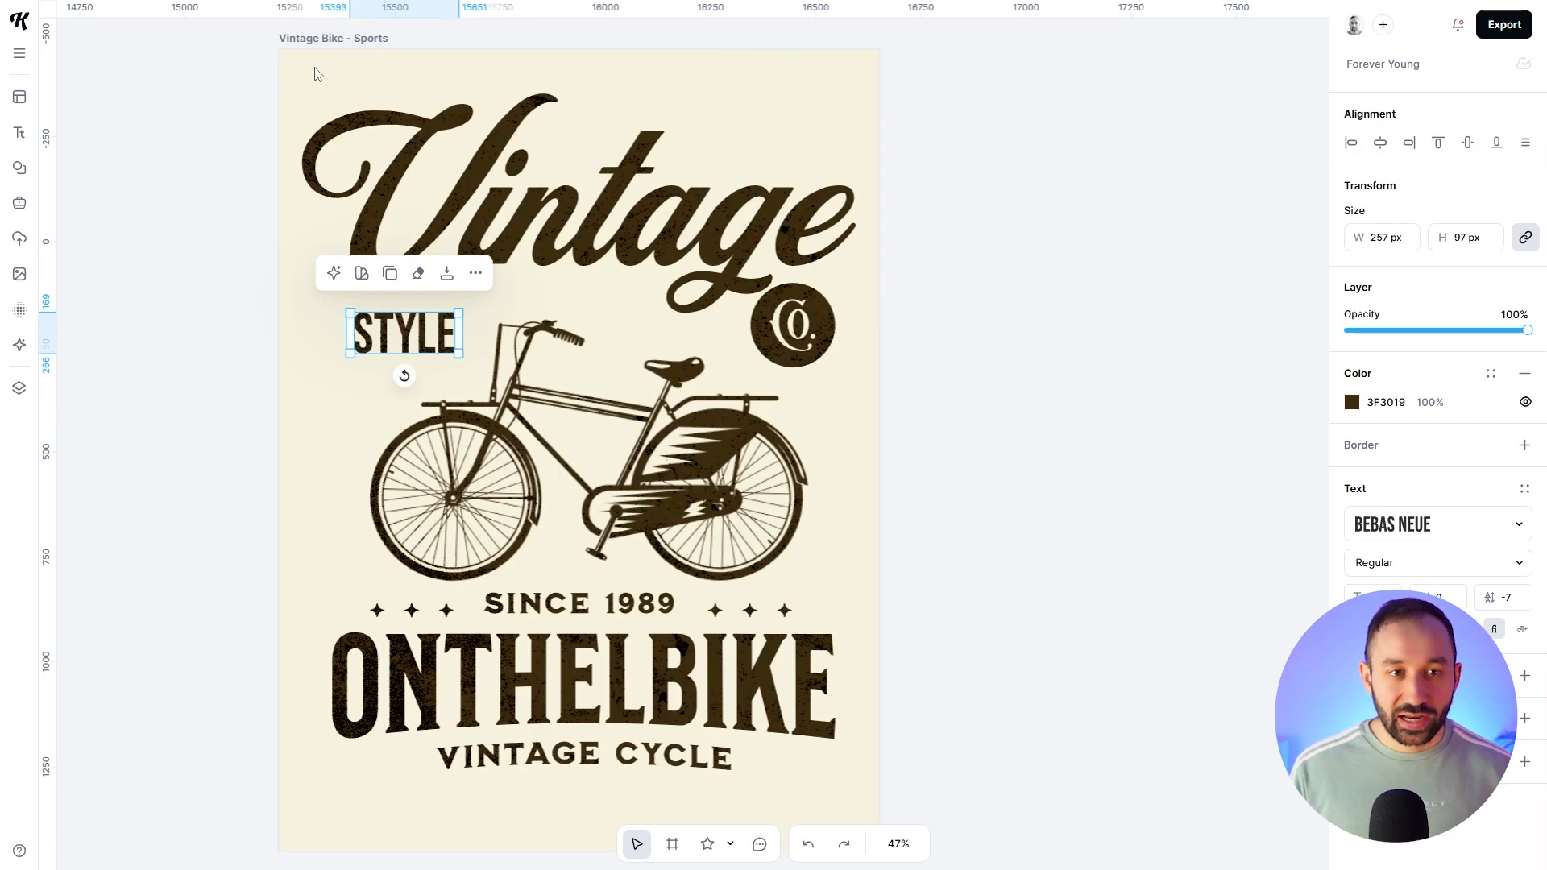
click(328, 36)
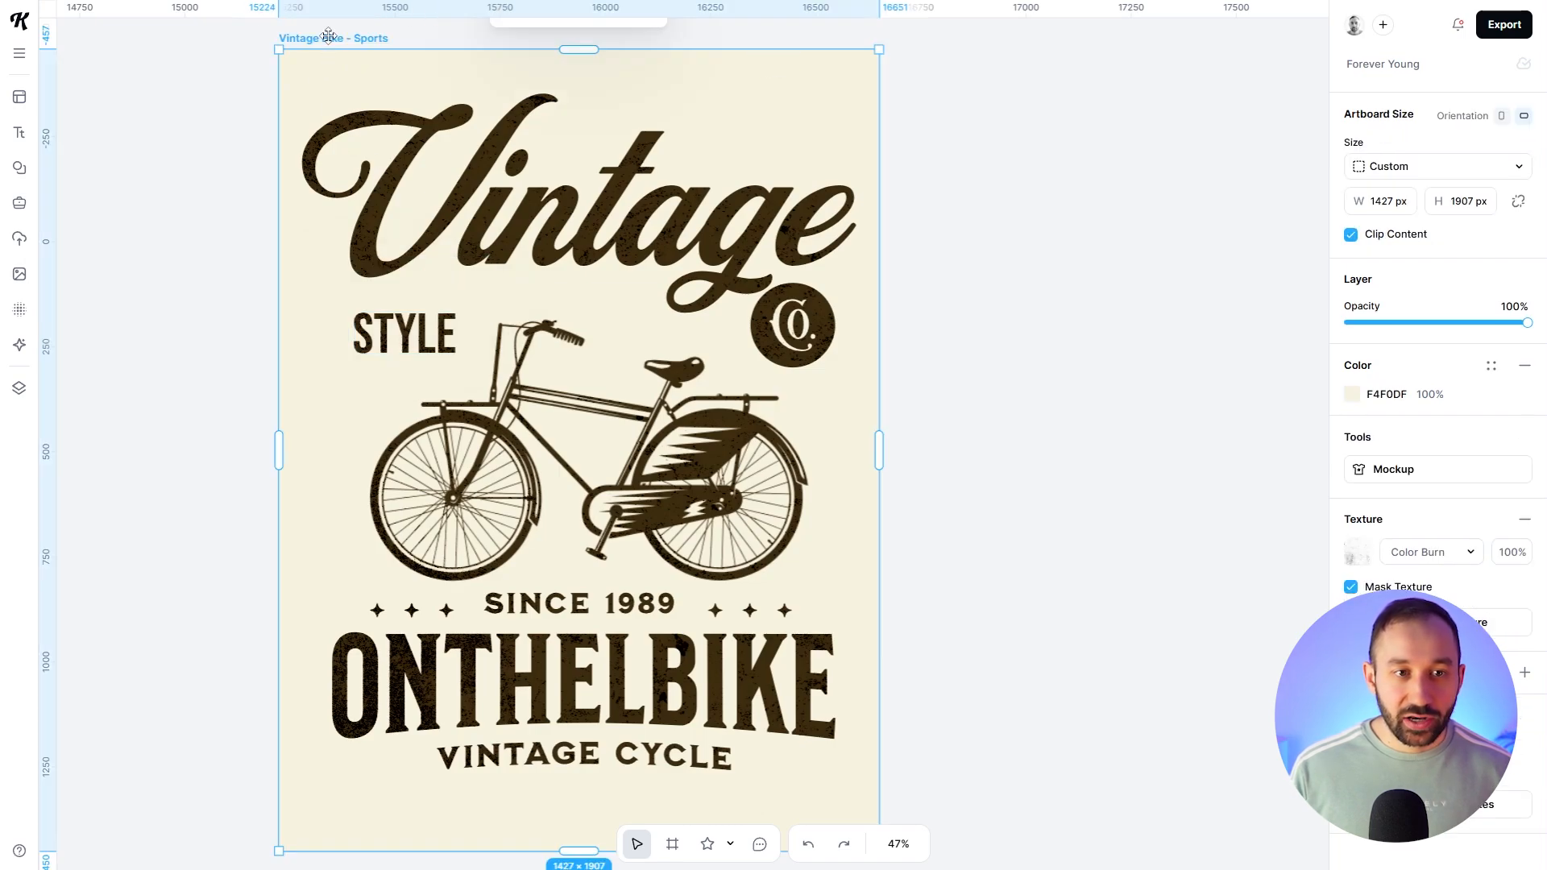
click(241, 133)
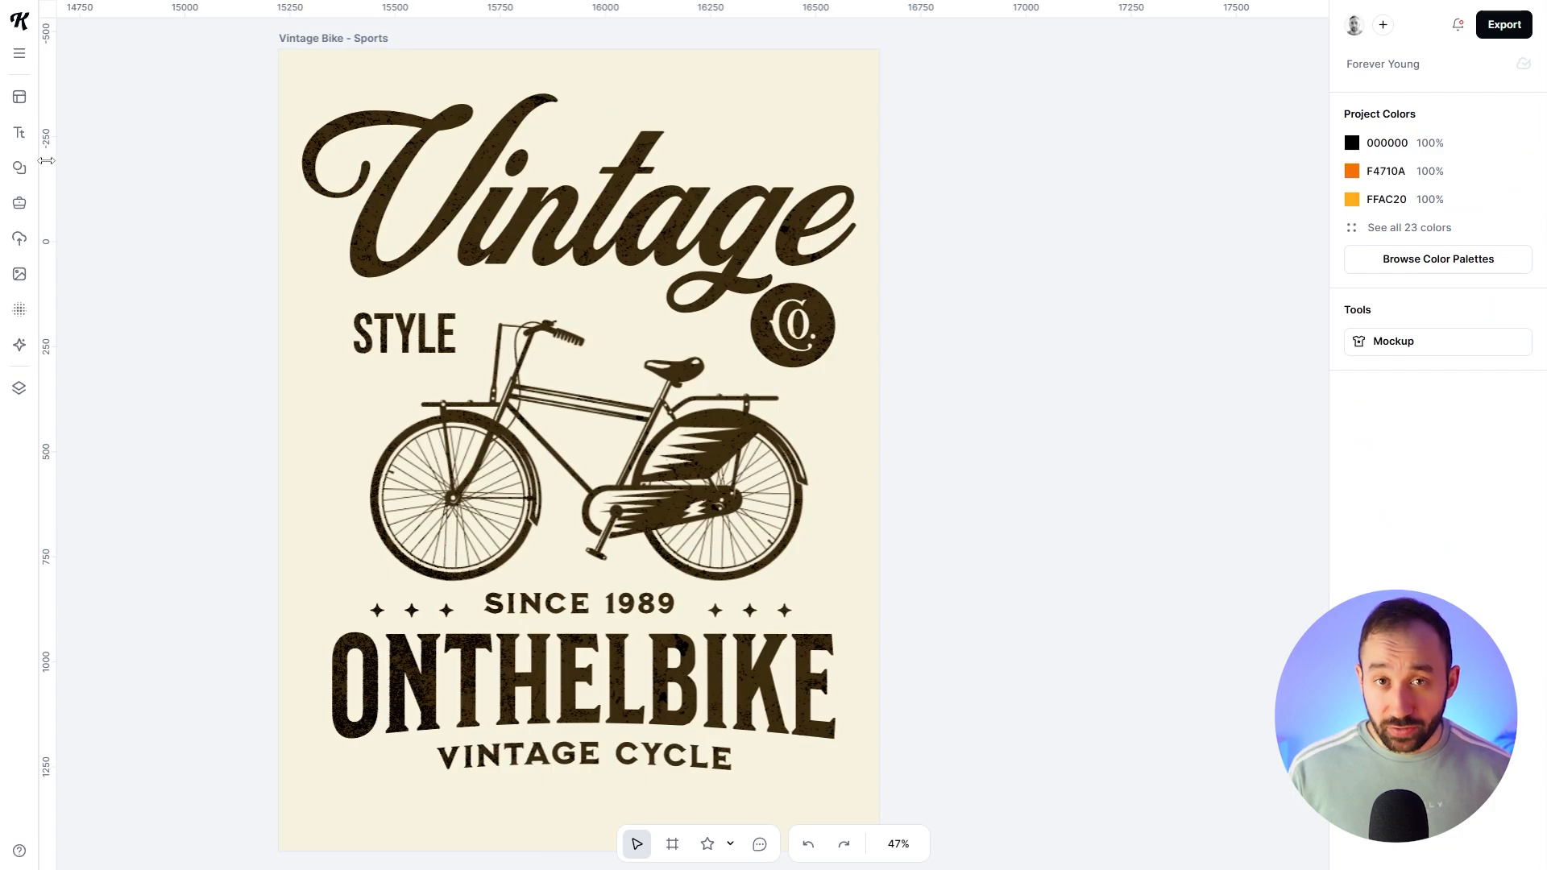
Step: Add a vertical guide at 15350 along the left edge of ONTHELBIKE and align the bicycle's left edge to it
drag(46, 160, 306, 217)
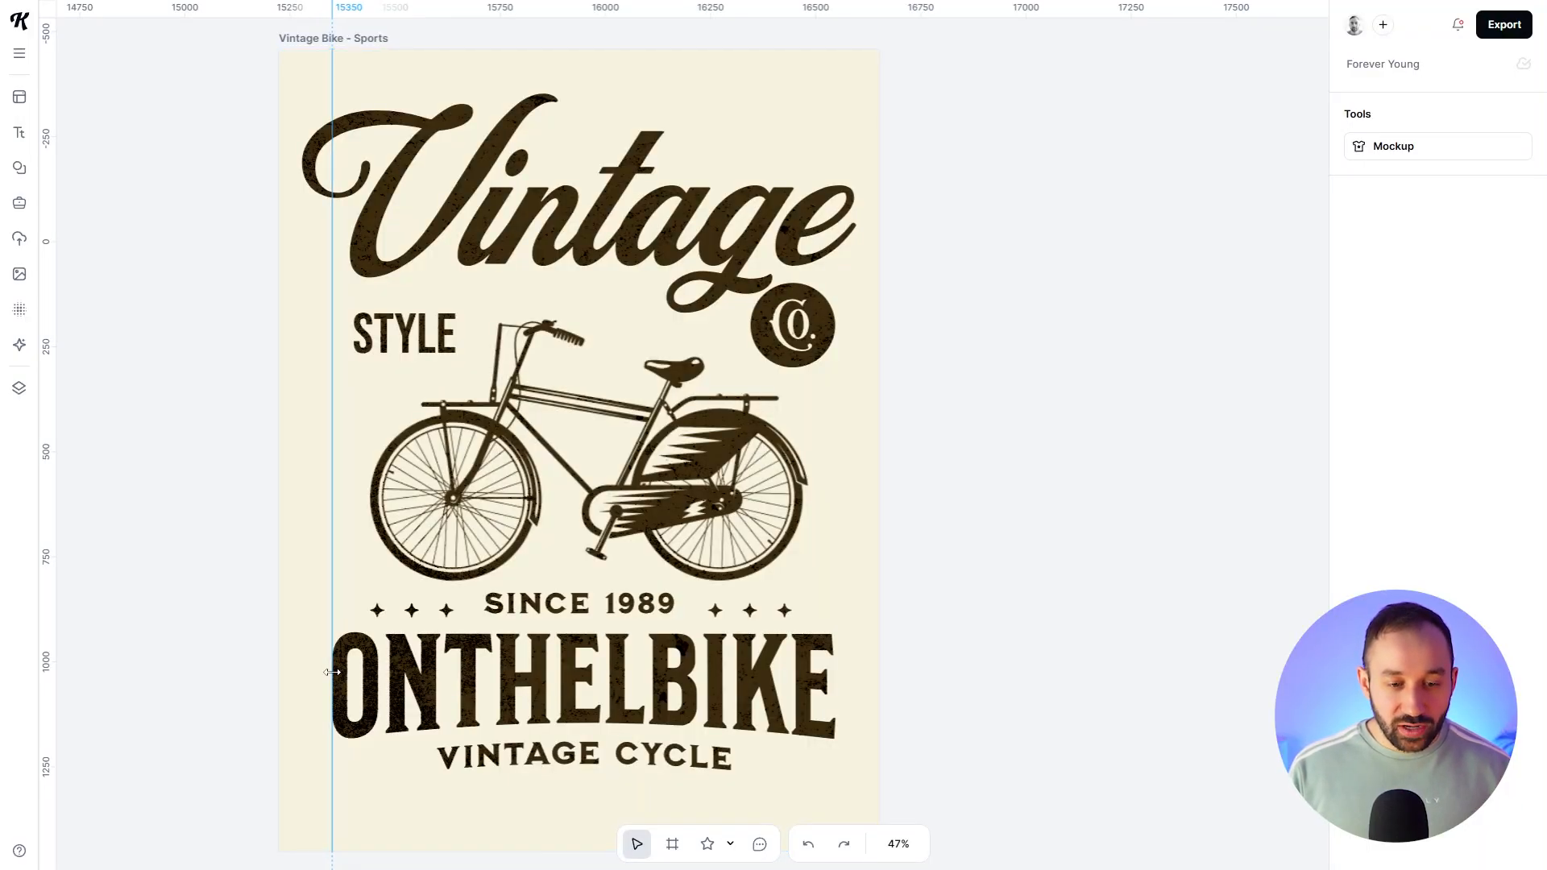
scroll(329, 723, up, 5)
scroll(329, 722, up, 3)
scroll(266, 614, down, 6)
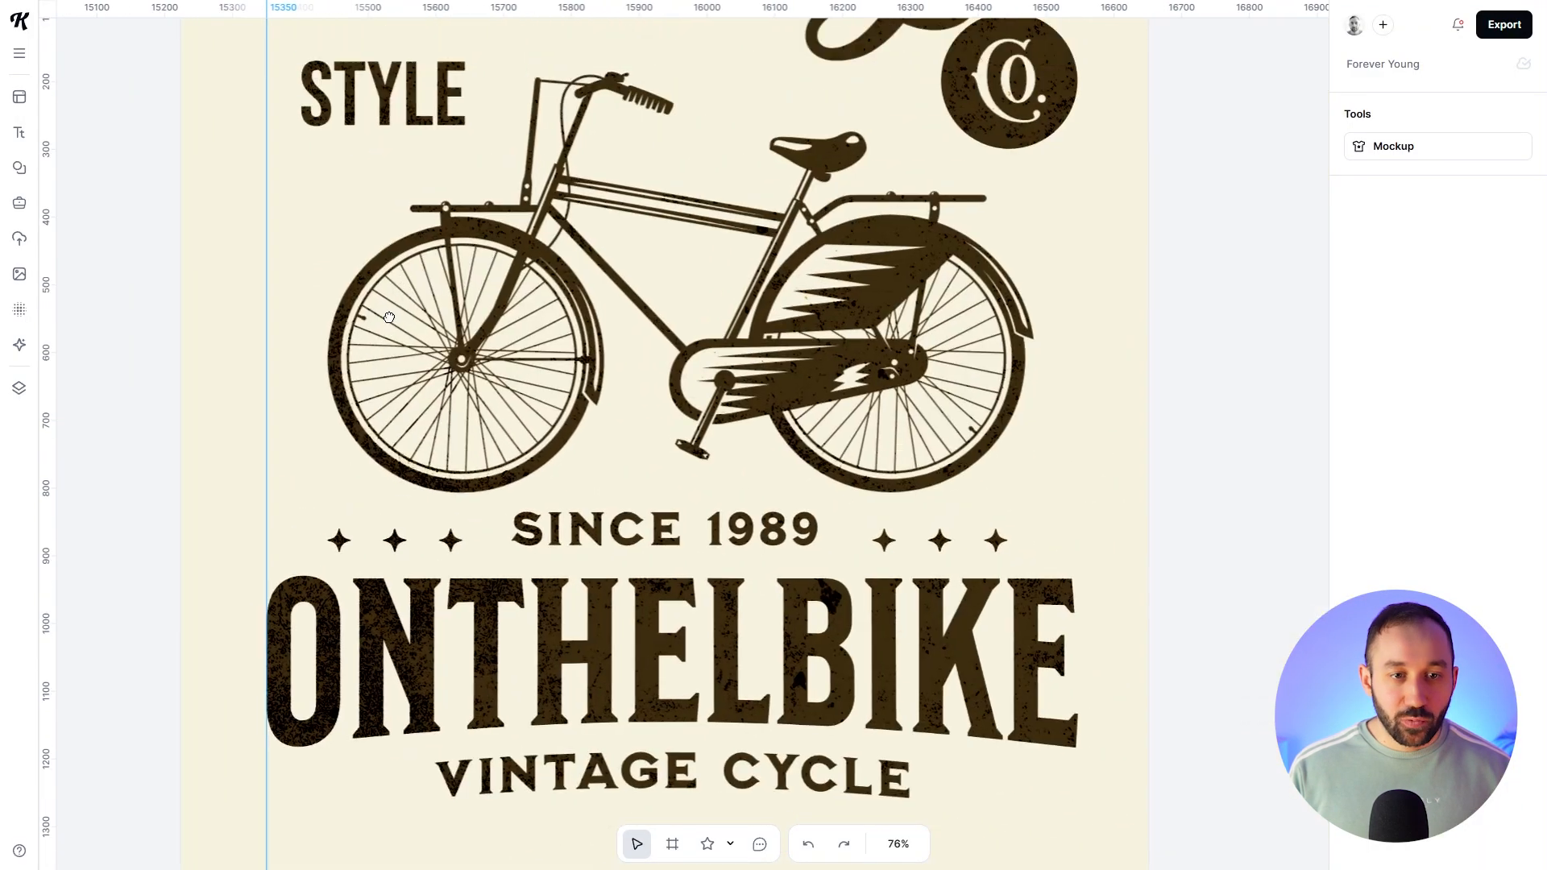
drag(400, 296, 316, 434)
scroll(207, 485, up, 1)
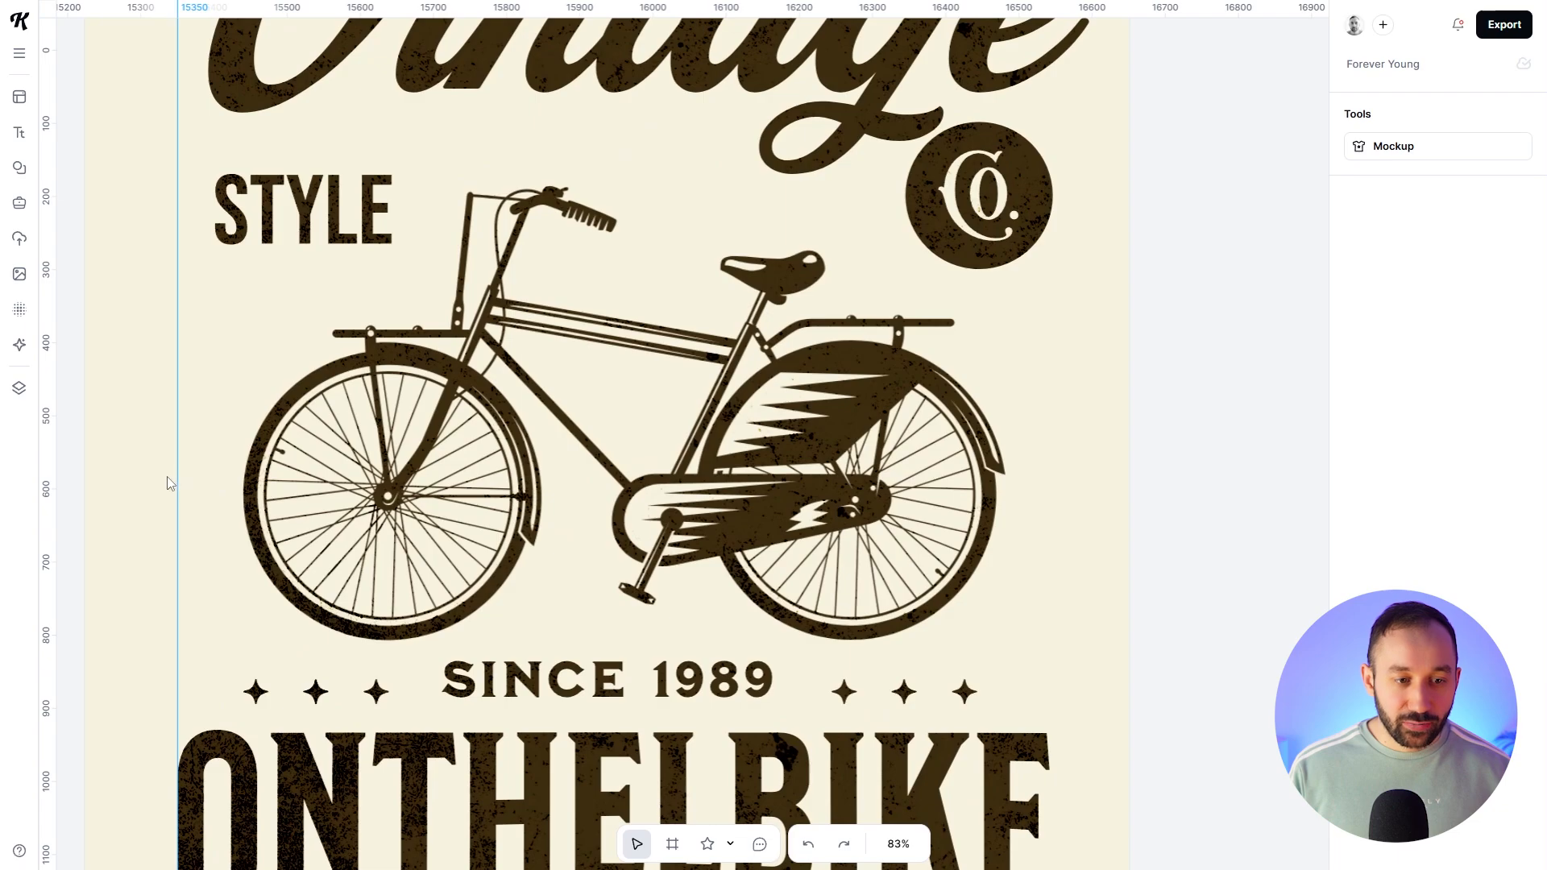
drag(413, 437, 364, 442)
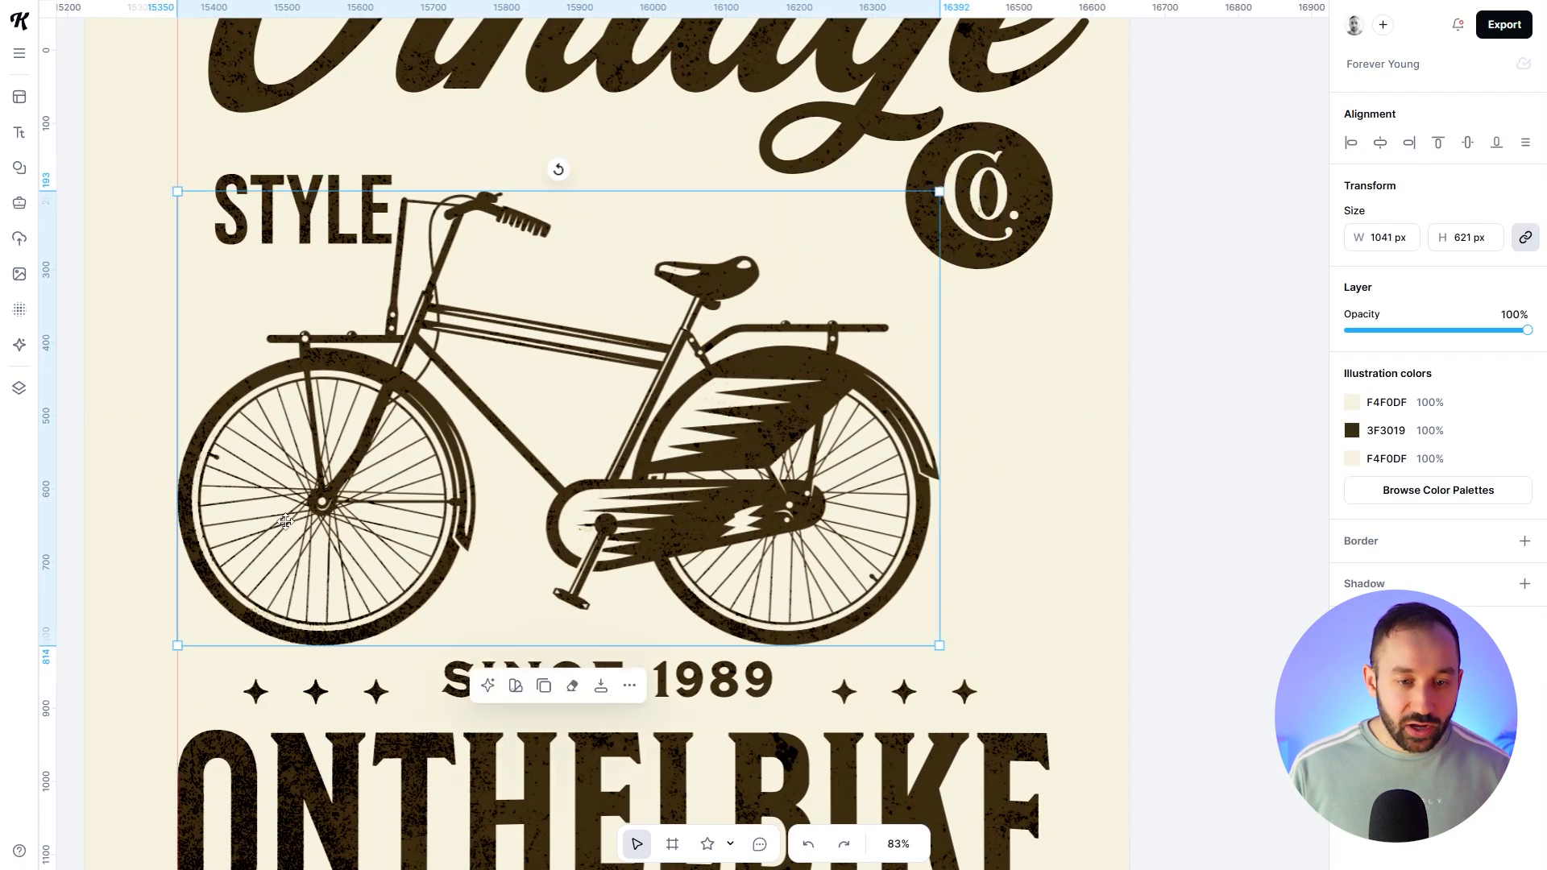
Step: Add a vertical guide at about 16543 along the right edge of ONTHELBIKE and enlarge the bicycle to about 1191 px wide to reach it
scroll(331, 495, down, 2)
drag(842, 627, 885, 522)
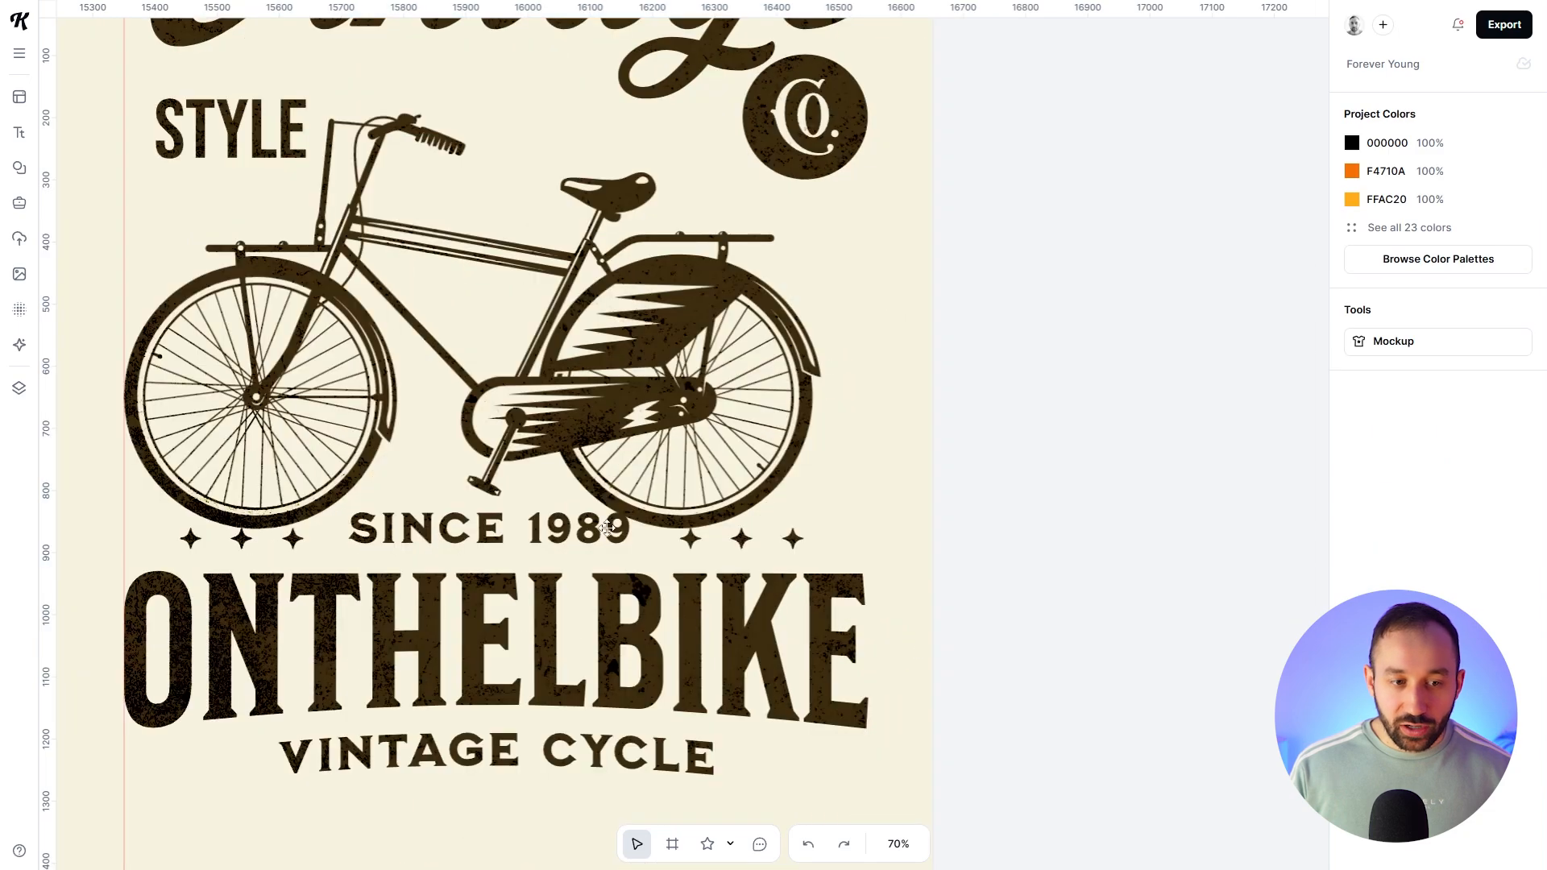
drag(46, 492, 867, 620)
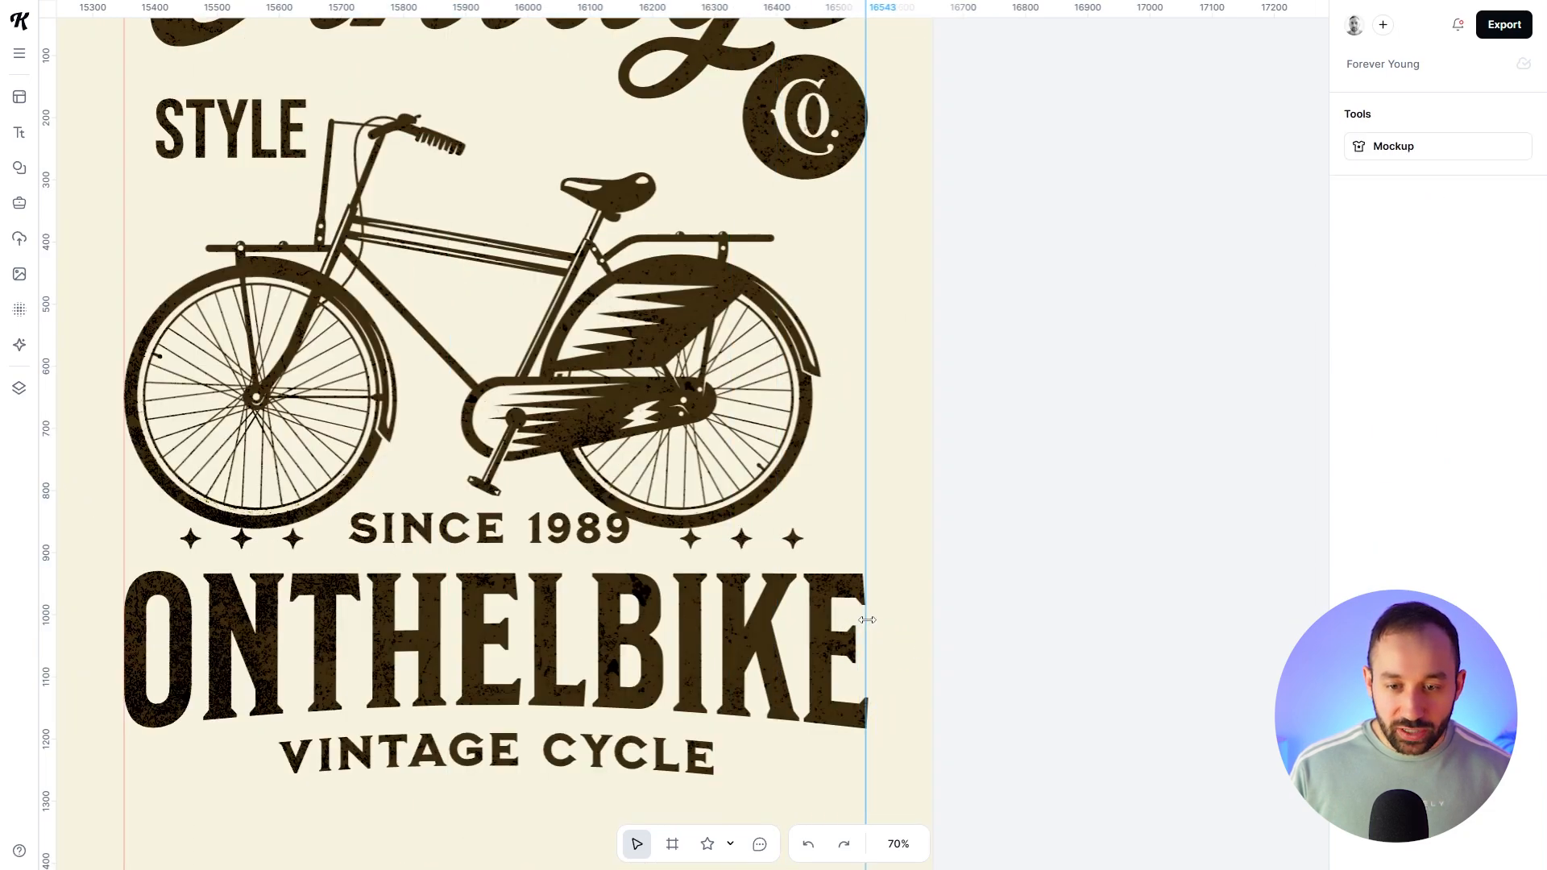
click(798, 416)
drag(822, 112, 864, 85)
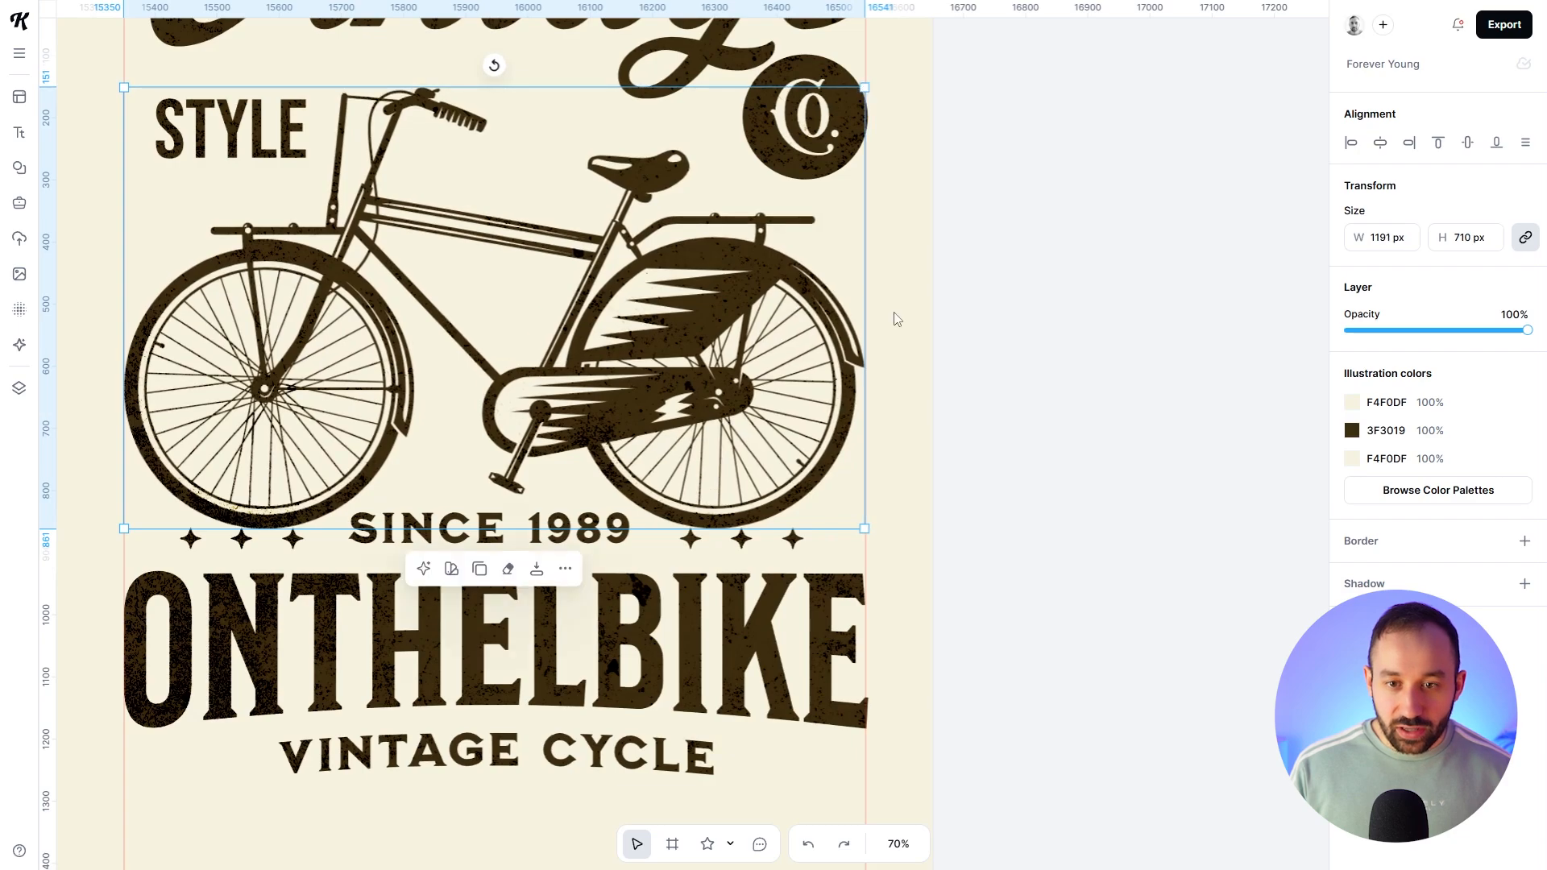
click(956, 344)
Step: Move the STYLE text left so its first letter lines up with the left vertical guide
scroll(483, 161, up, 2)
scroll(483, 161, left, 1)
drag(303, 245, 272, 249)
scroll(310, 251, down, 2)
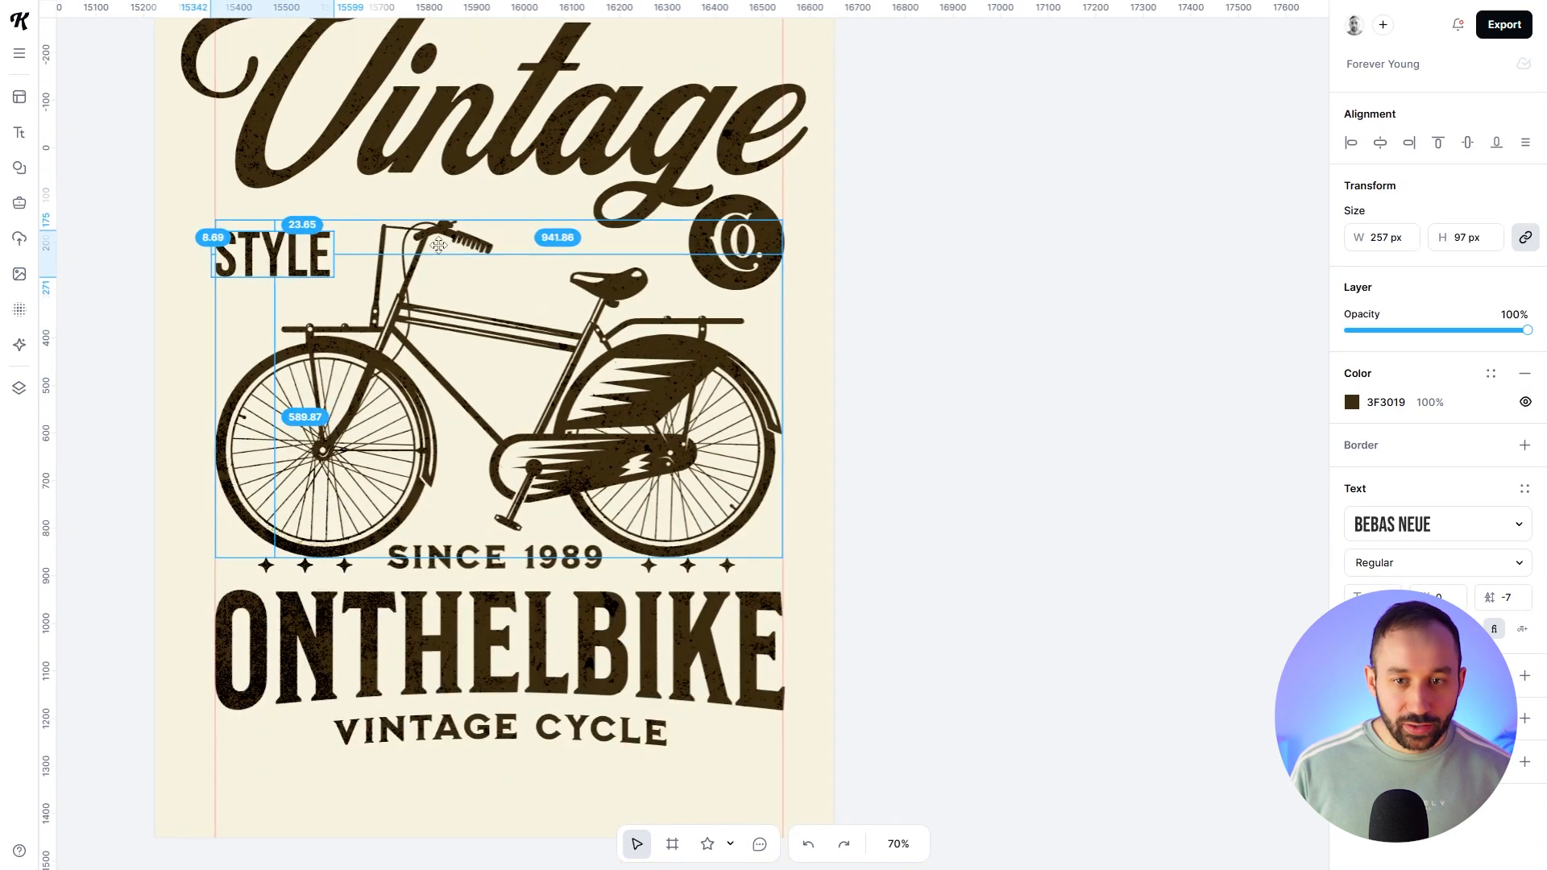
Step: Resize and reposition the Vintage lettering so it fits between the two vertical guides
drag(831, 145, 824, 285)
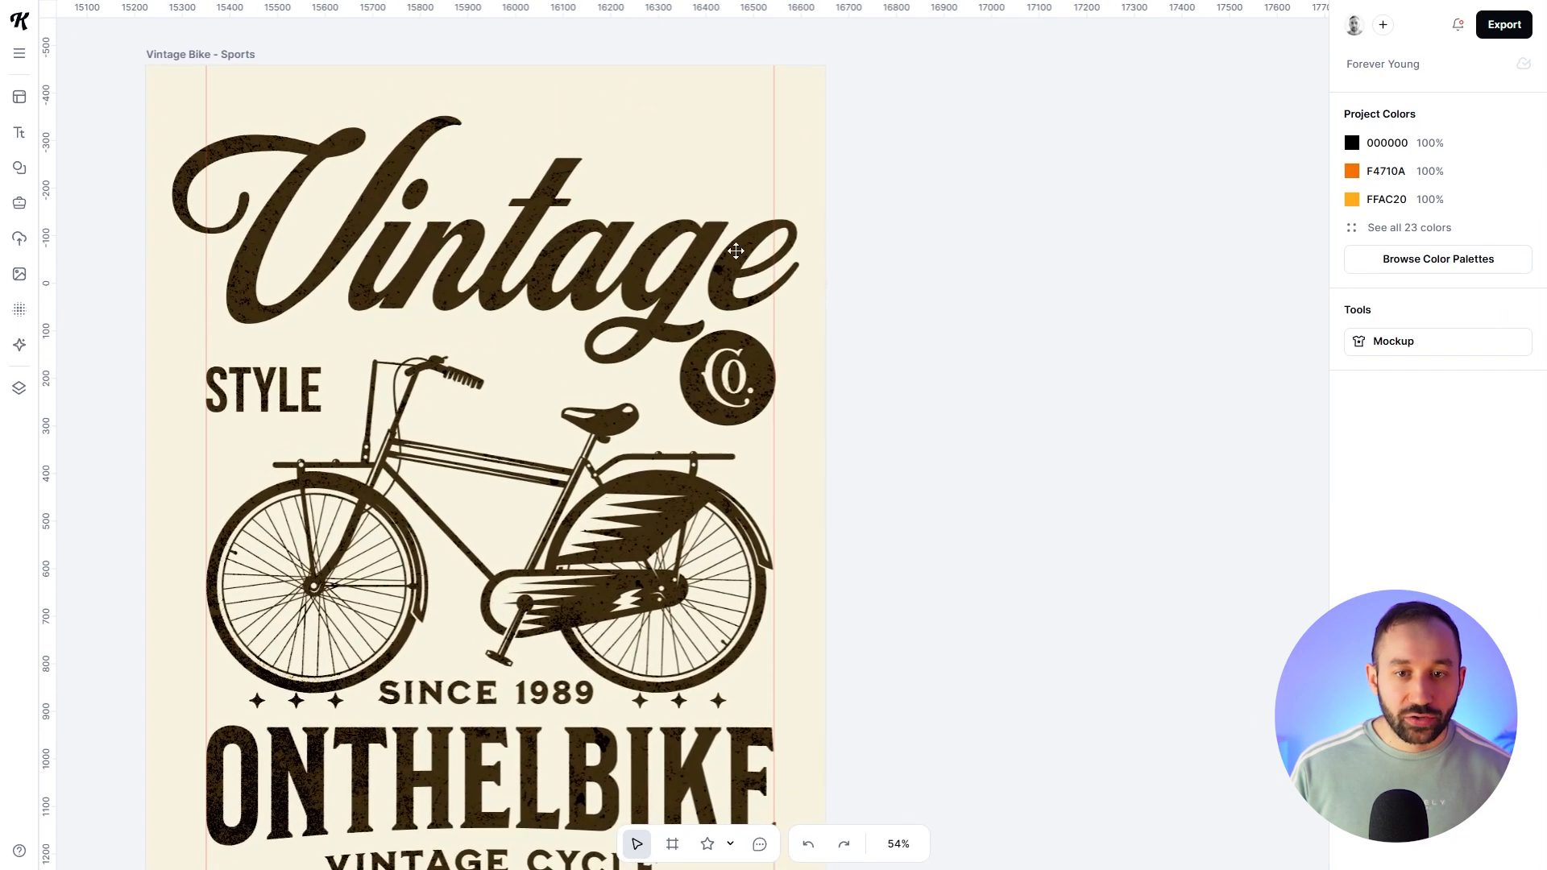
click(766, 328)
drag(824, 363, 762, 320)
drag(715, 270, 744, 289)
drag(781, 135, 790, 144)
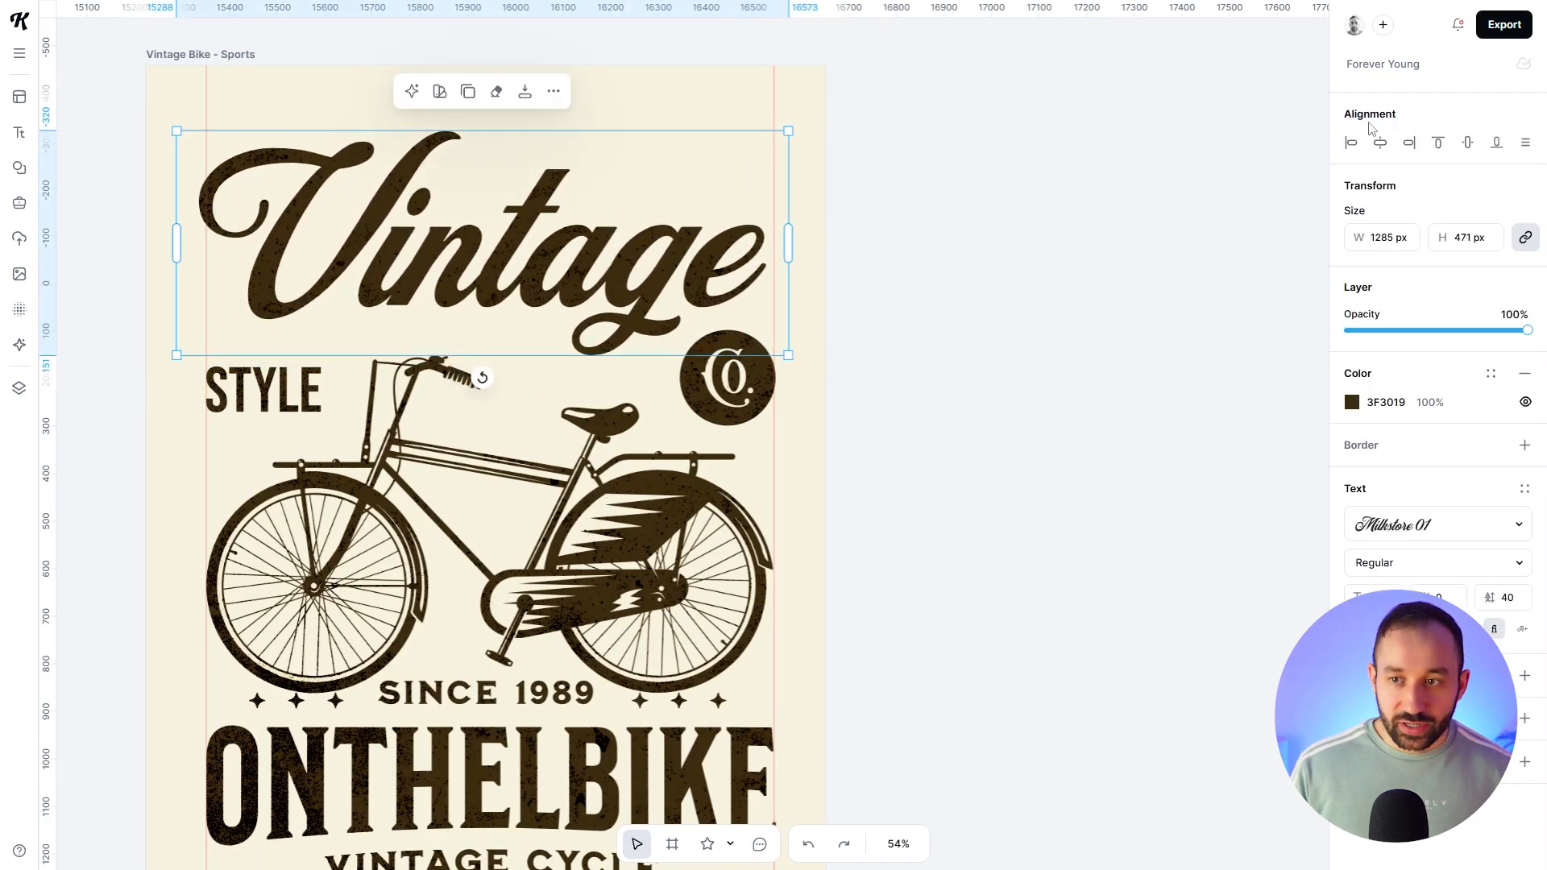
click(1053, 229)
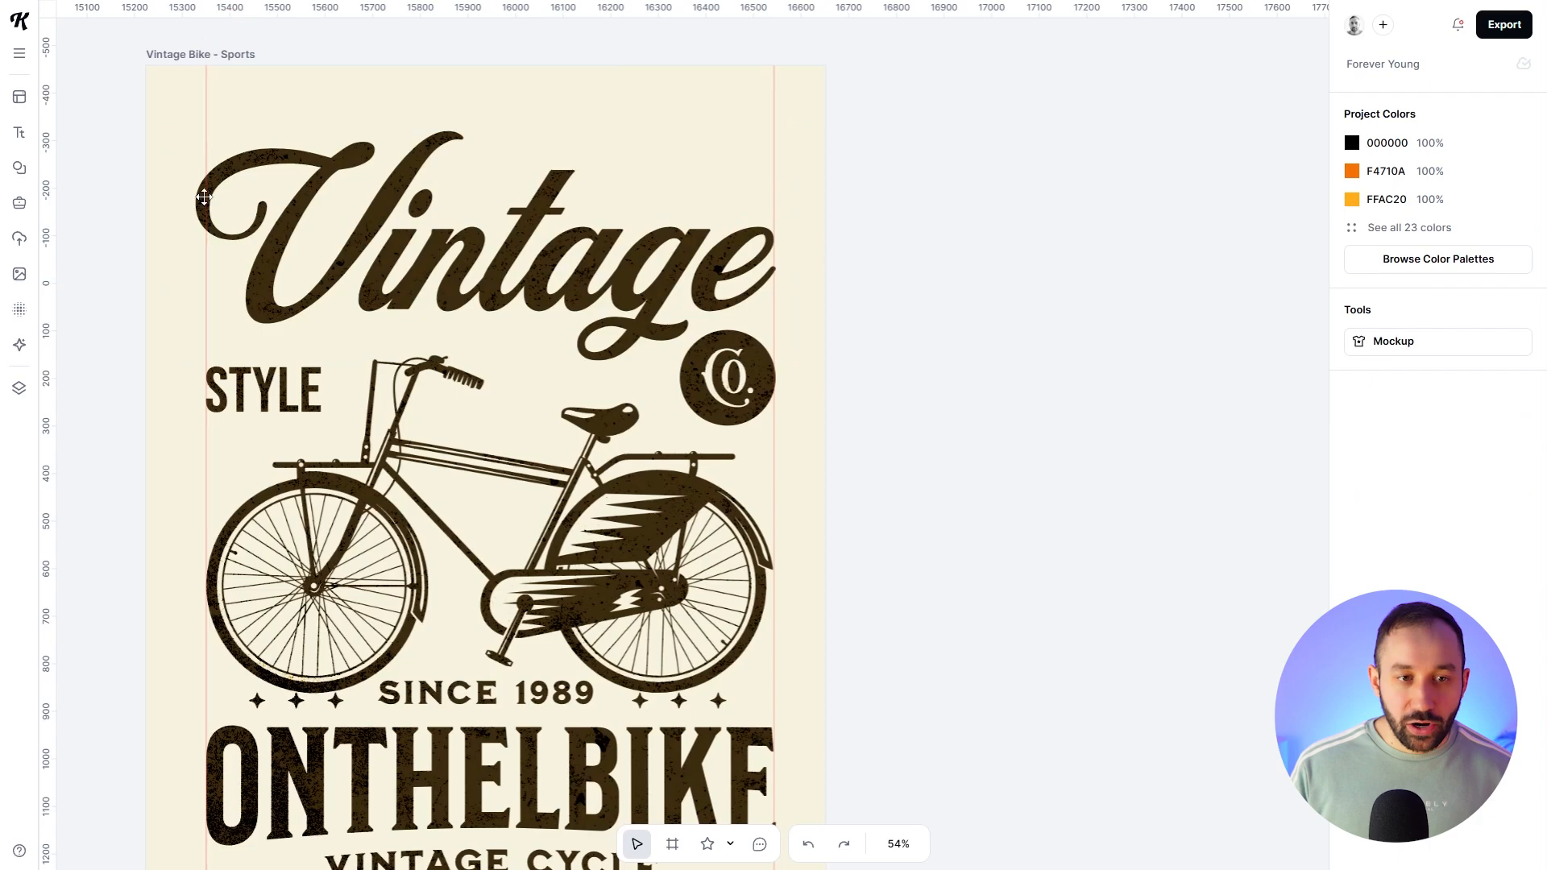
scroll(262, 209, up, 4)
scroll(211, 227, down, 4)
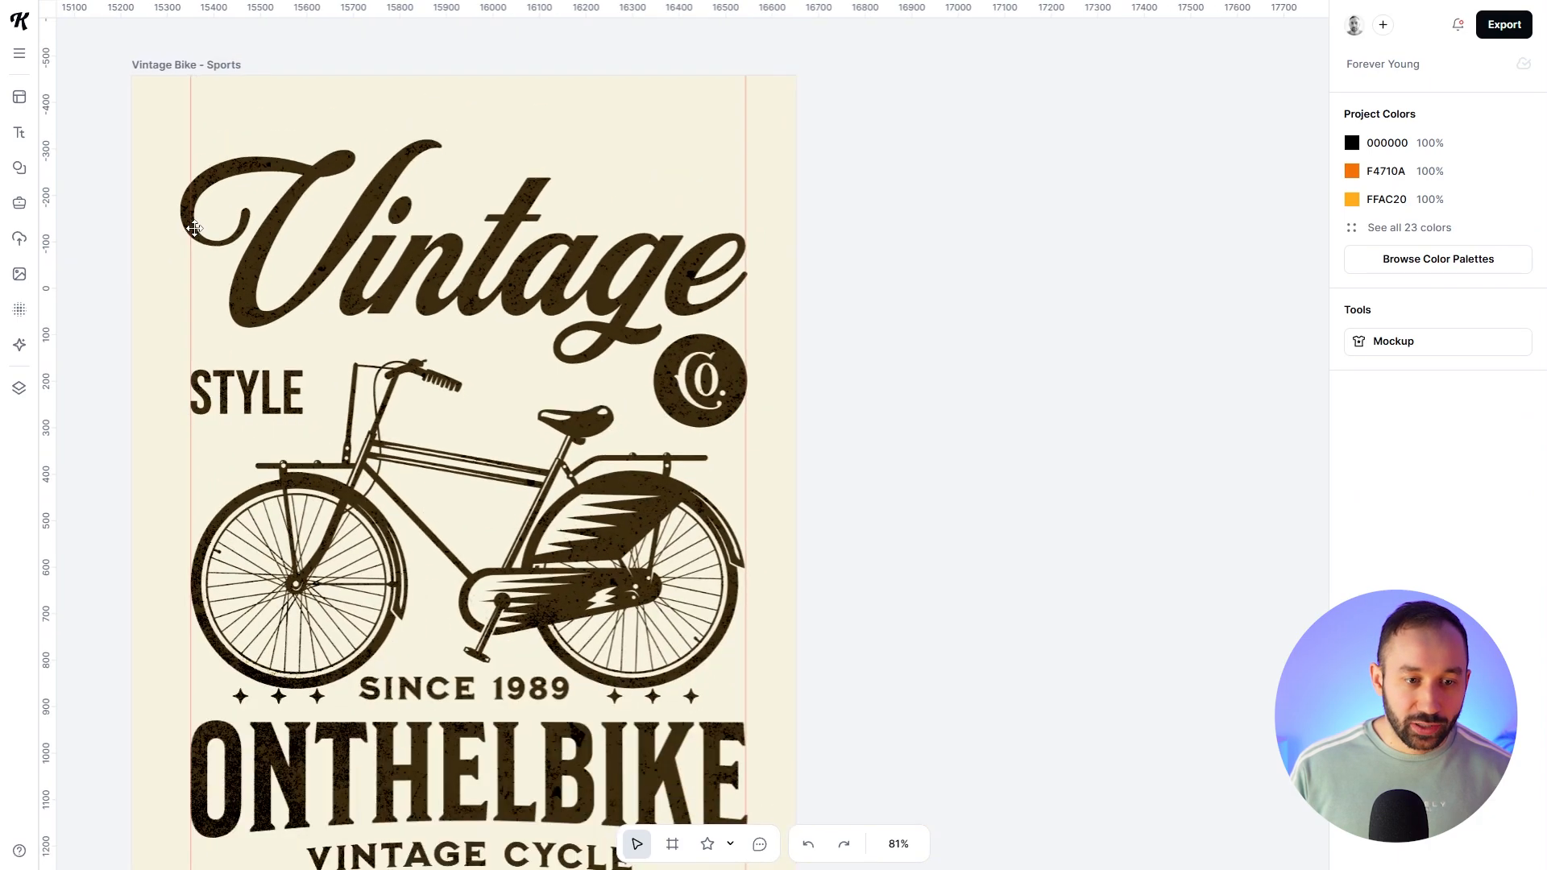
scroll(194, 228, down, 5)
drag(576, 262, 576, 264)
click(811, 282)
Step: Add a horizontal guide at 894 along the bottoms of the small stars and move the bicycle up slightly
drag(478, 9, 441, 657)
scroll(375, 681, up, 5)
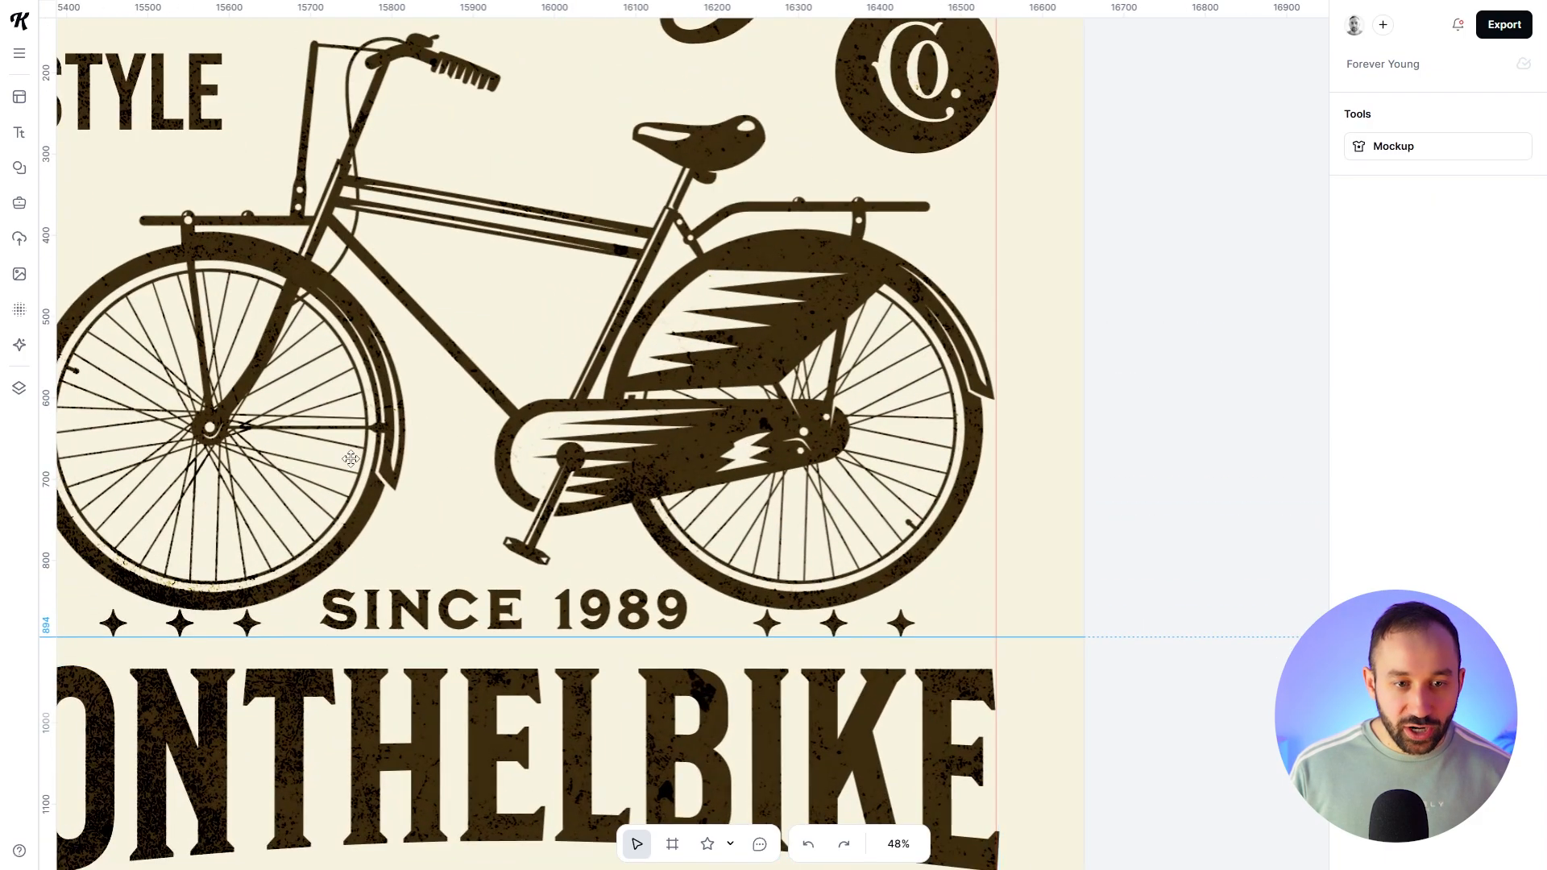
scroll(350, 458, left, 2)
drag(478, 366, 479, 357)
scroll(467, 612, up, 3)
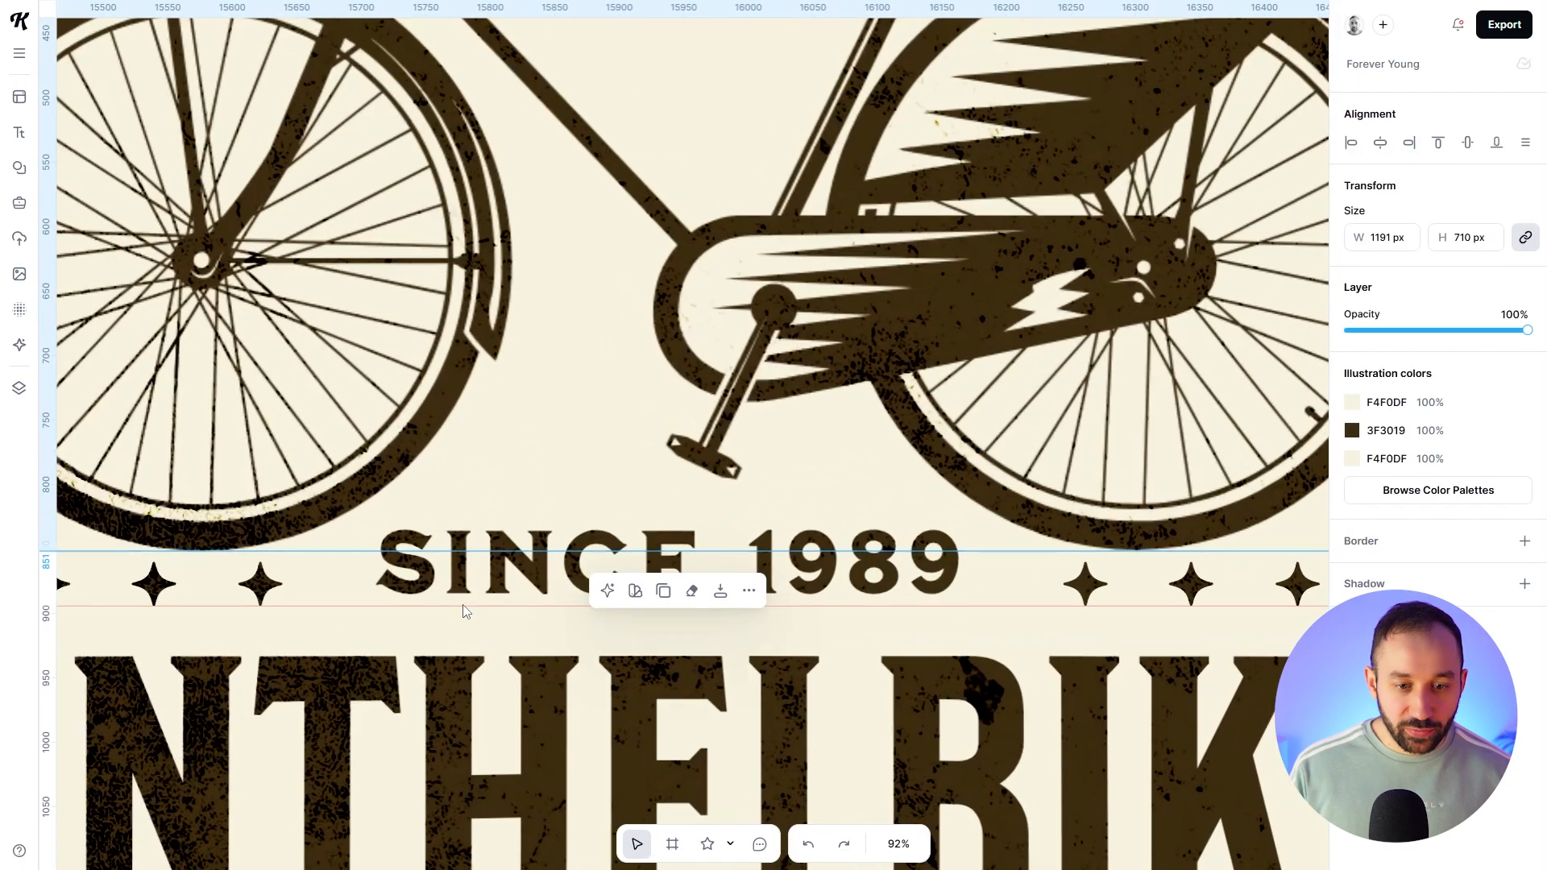
Step: Add a horizontal guide at 860 along the tops of the stars and move the SINCE 1989 text down onto the lower guide
drag(281, 551, 281, 560)
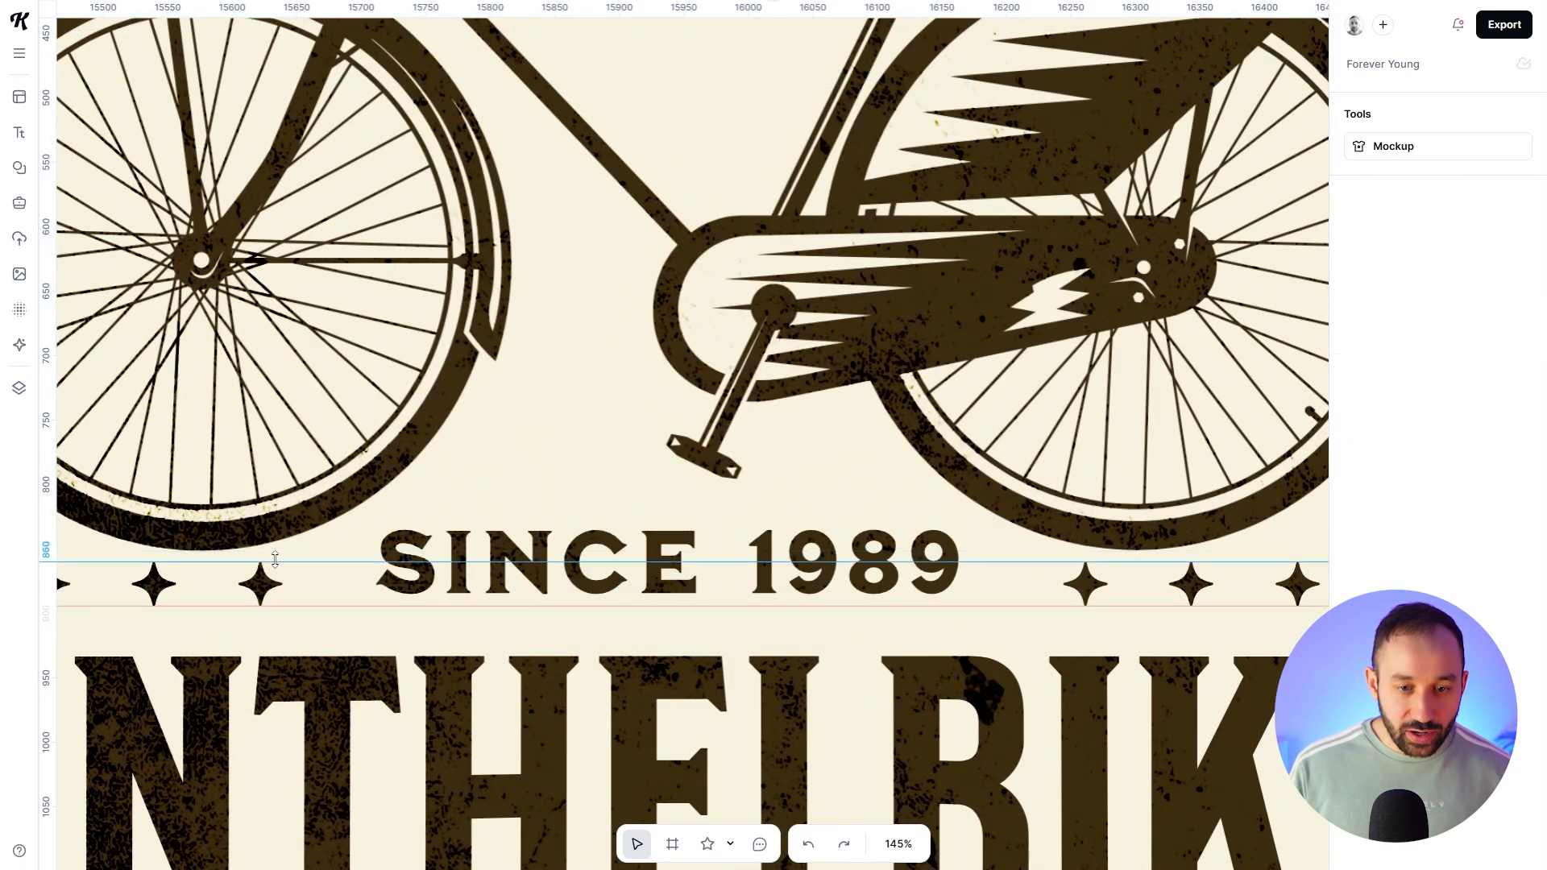
scroll(275, 559, down, 2)
scroll(564, 577, up, 3)
click(542, 577)
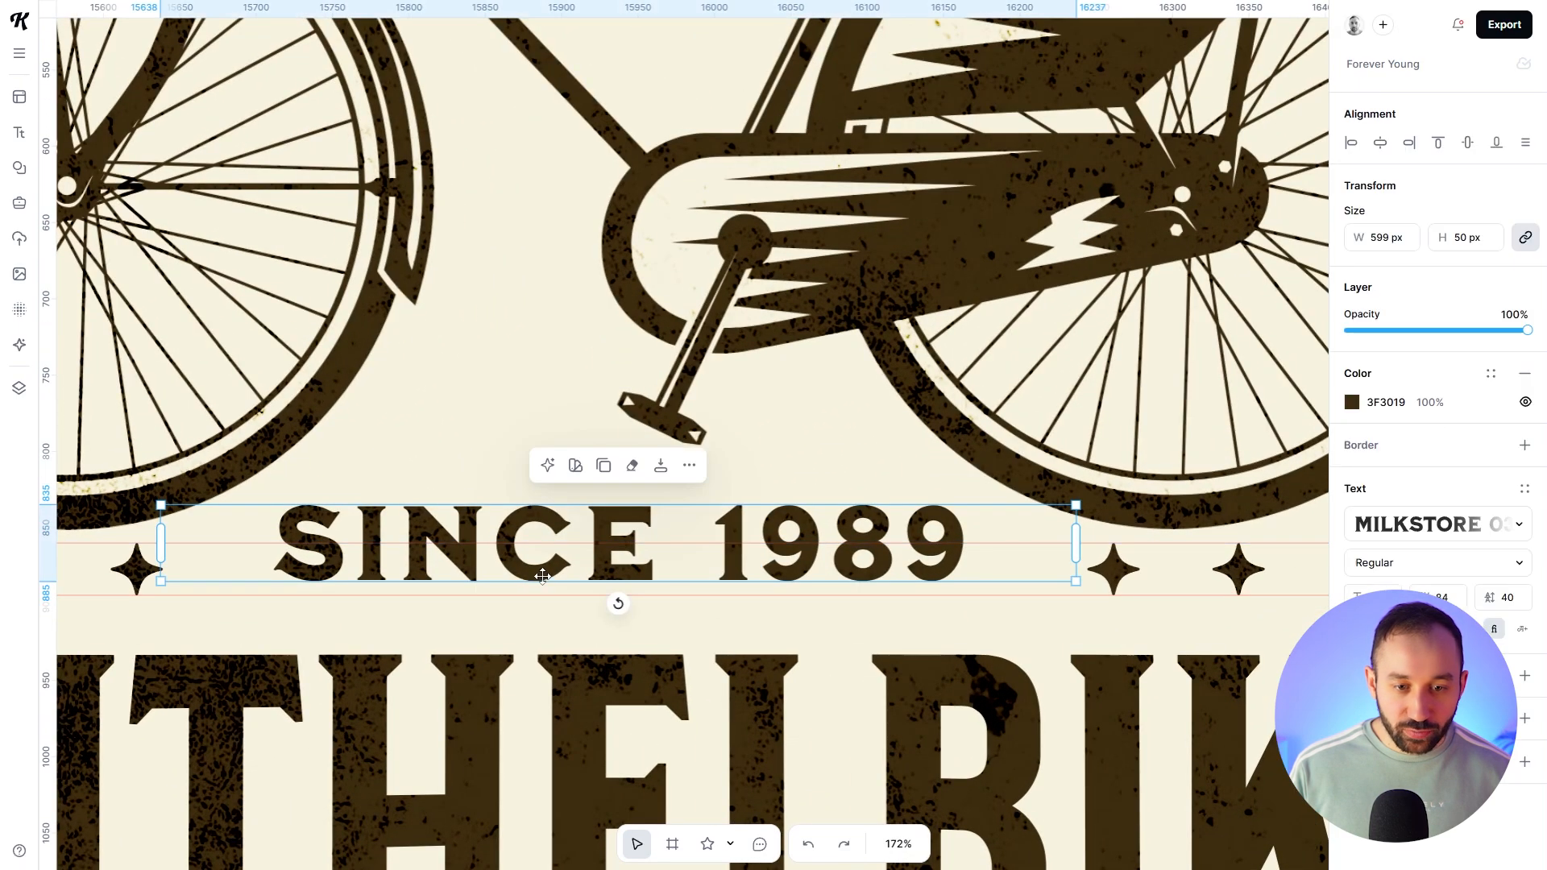
drag(543, 577, 541, 585)
scroll(249, 596, up, 5)
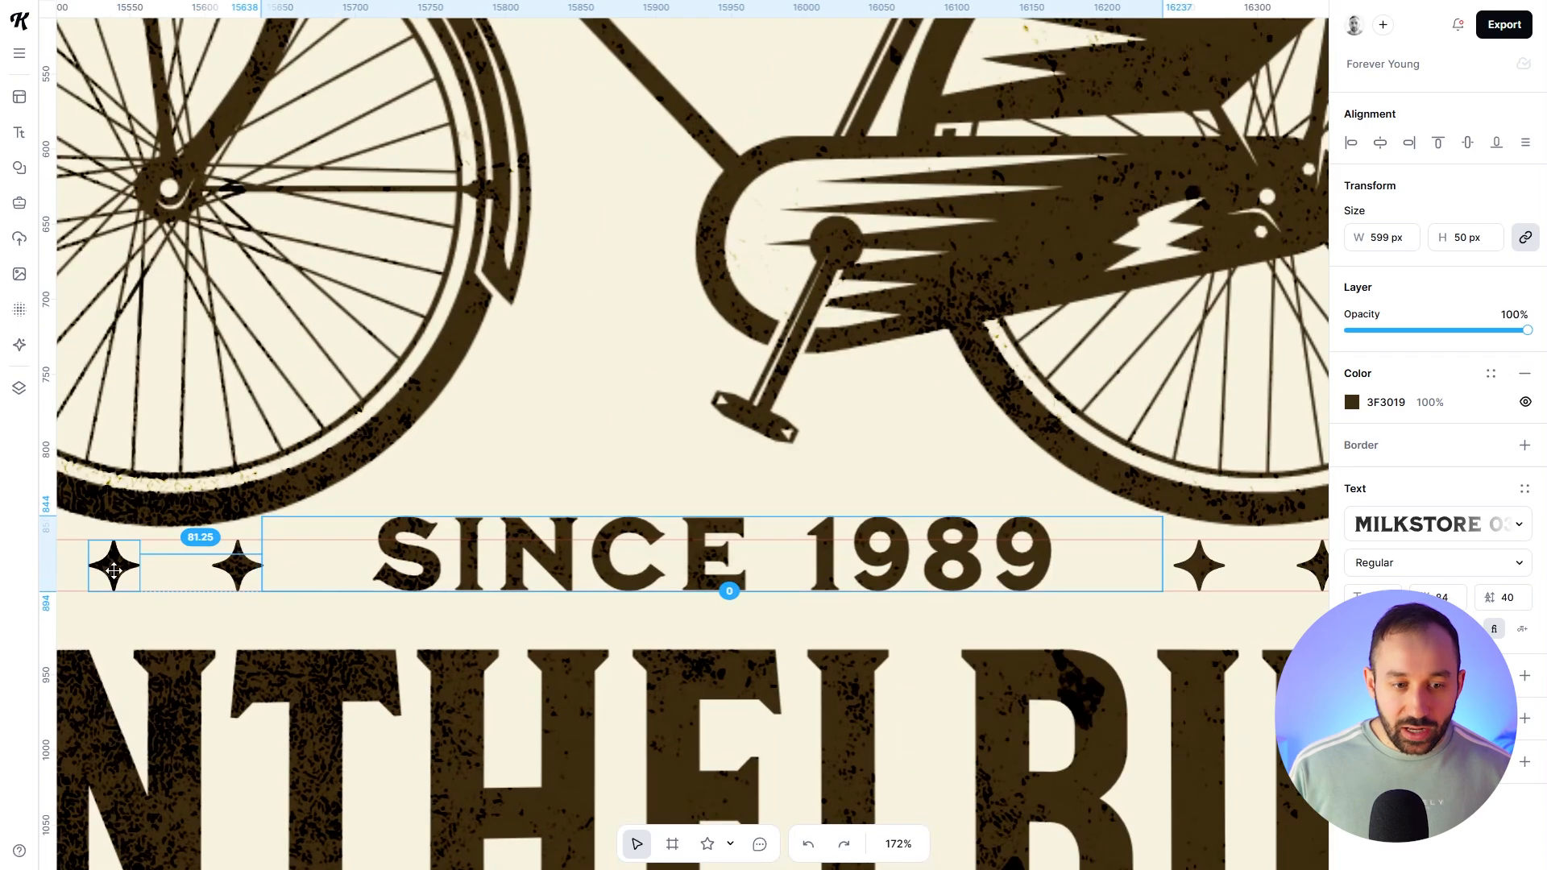
Step: Delete the two vertical guides from the Vintage Bike - Sports artboard
scroll(249, 588, down, 6)
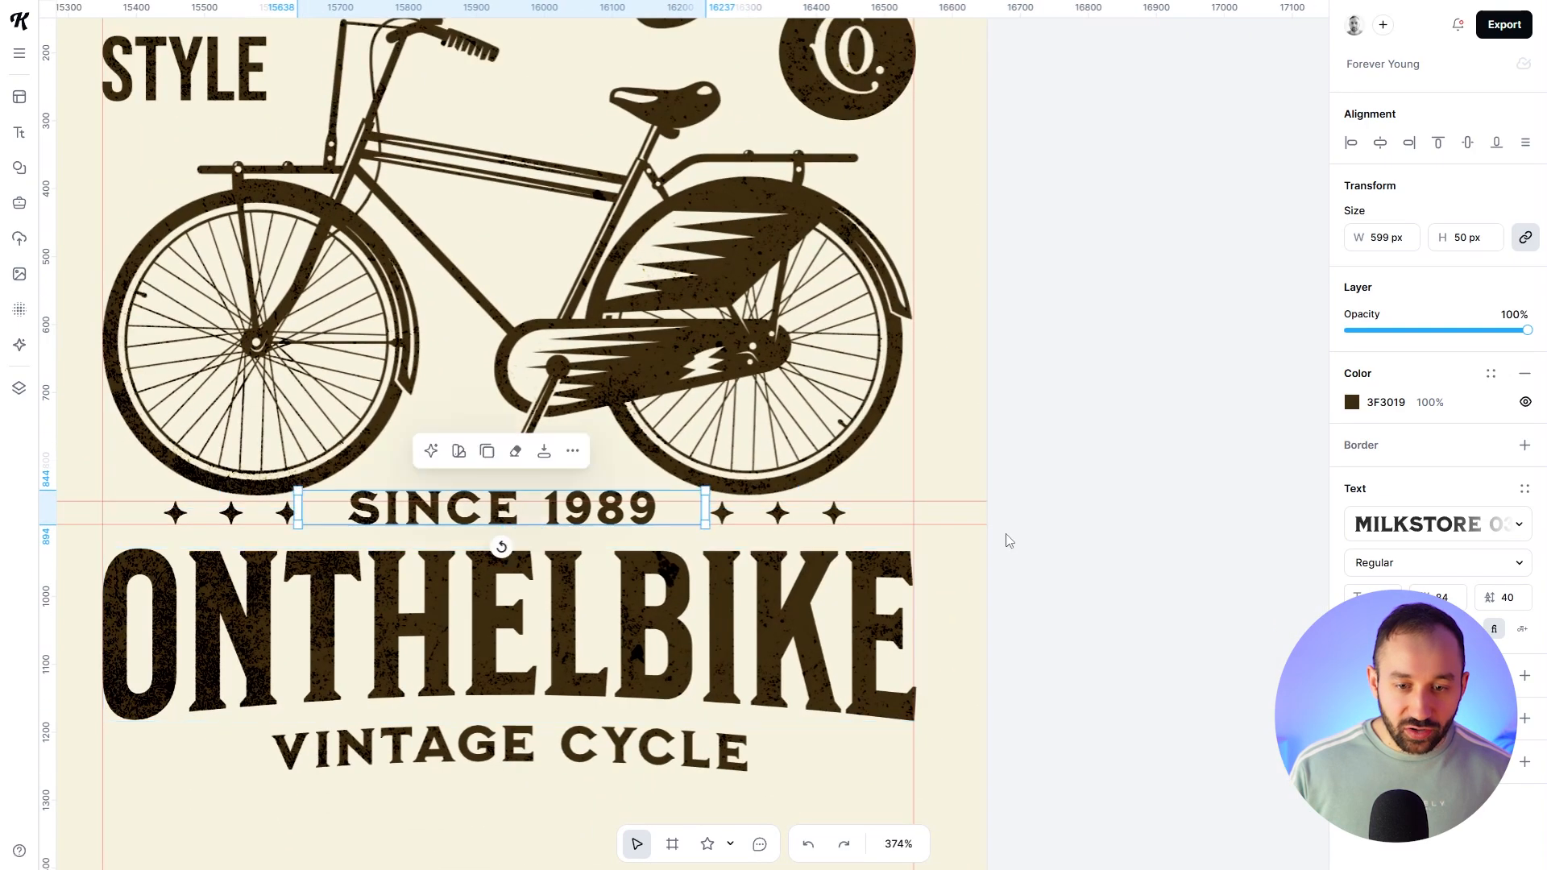
scroll(1008, 534, up, 1)
click(1038, 361)
drag(1039, 361, 1060, 383)
scroll(1056, 406, down, 3)
drag(1121, 268, 919, 386)
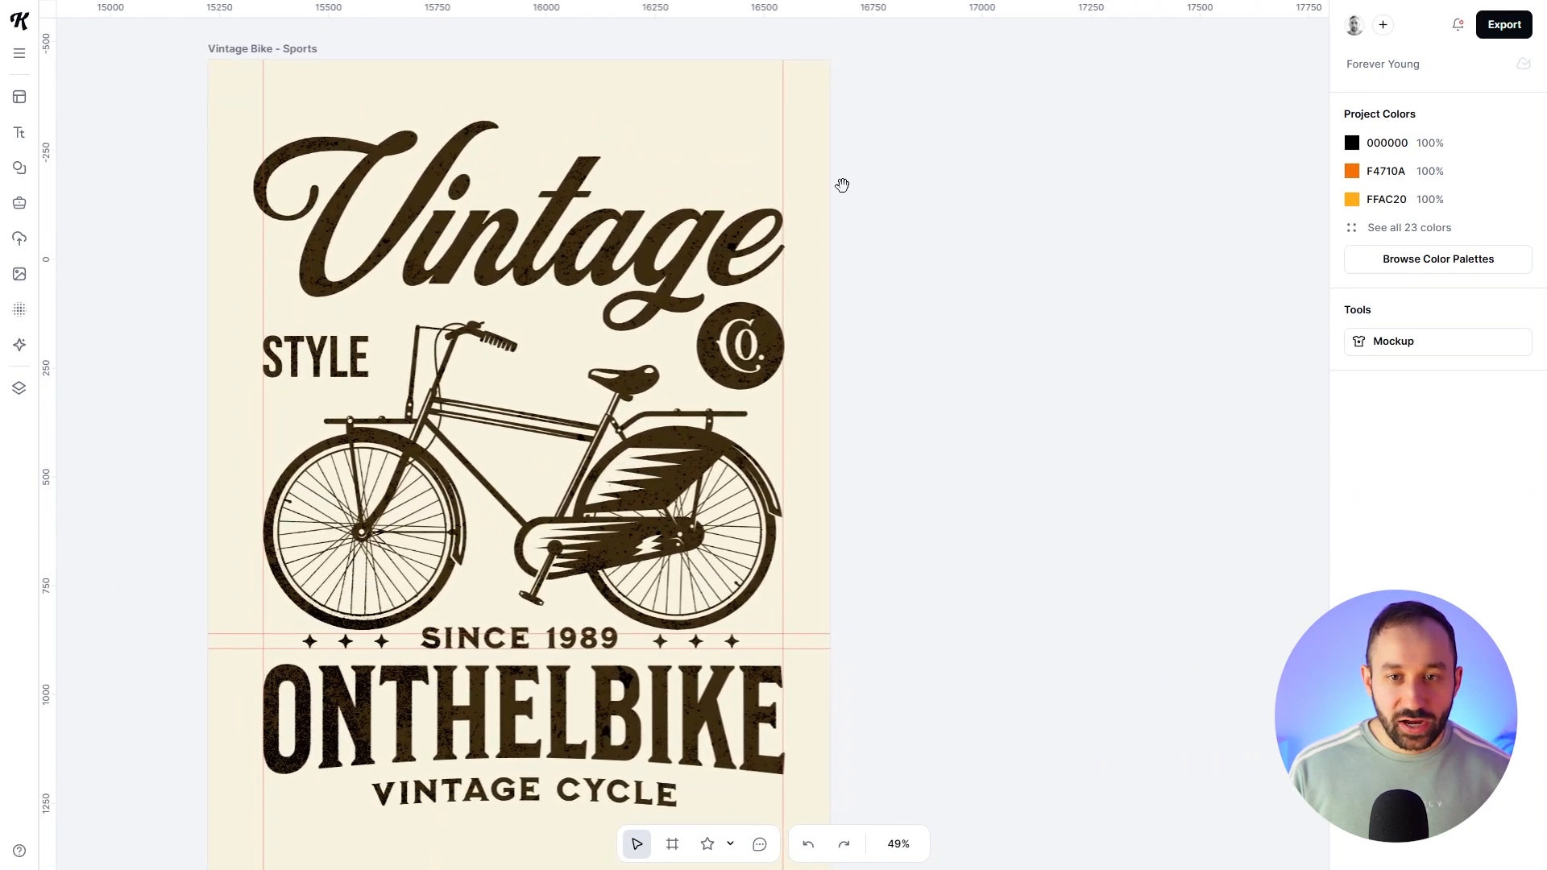
click(783, 112)
drag(781, 106, 894, 112)
key(Delete)
drag(263, 93, 249, 90)
key(Delete)
Step: Delete the two horizontal guides around the SINCE 1989 line
drag(187, 607, 237, 651)
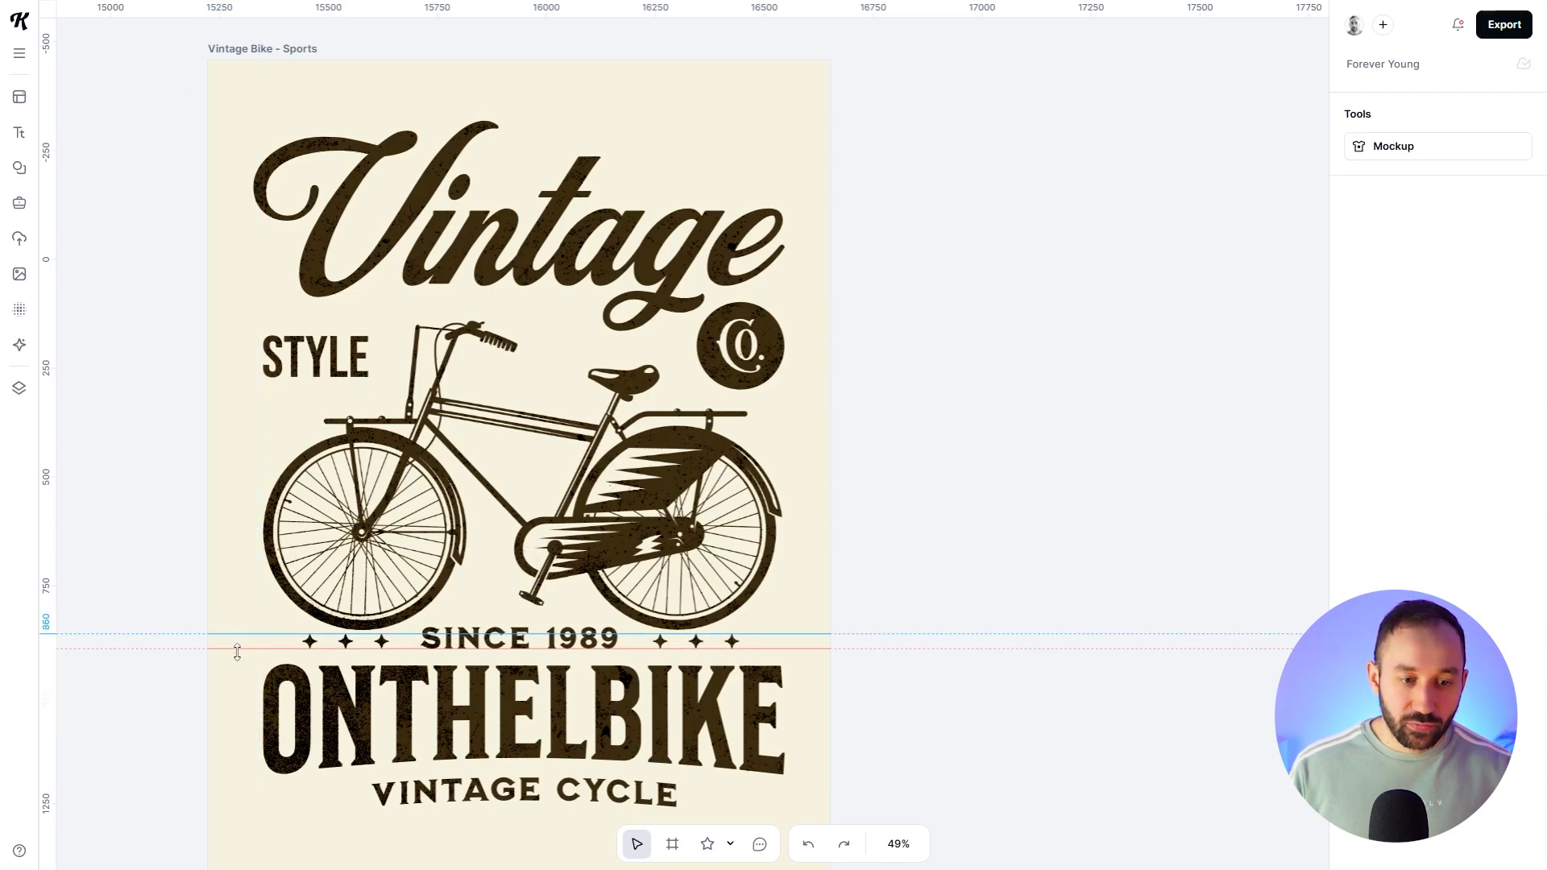
key(Delete)
click(235, 649)
key(Delete)
drag(960, 376, 1005, 354)
scroll(1004, 354, down, 1)
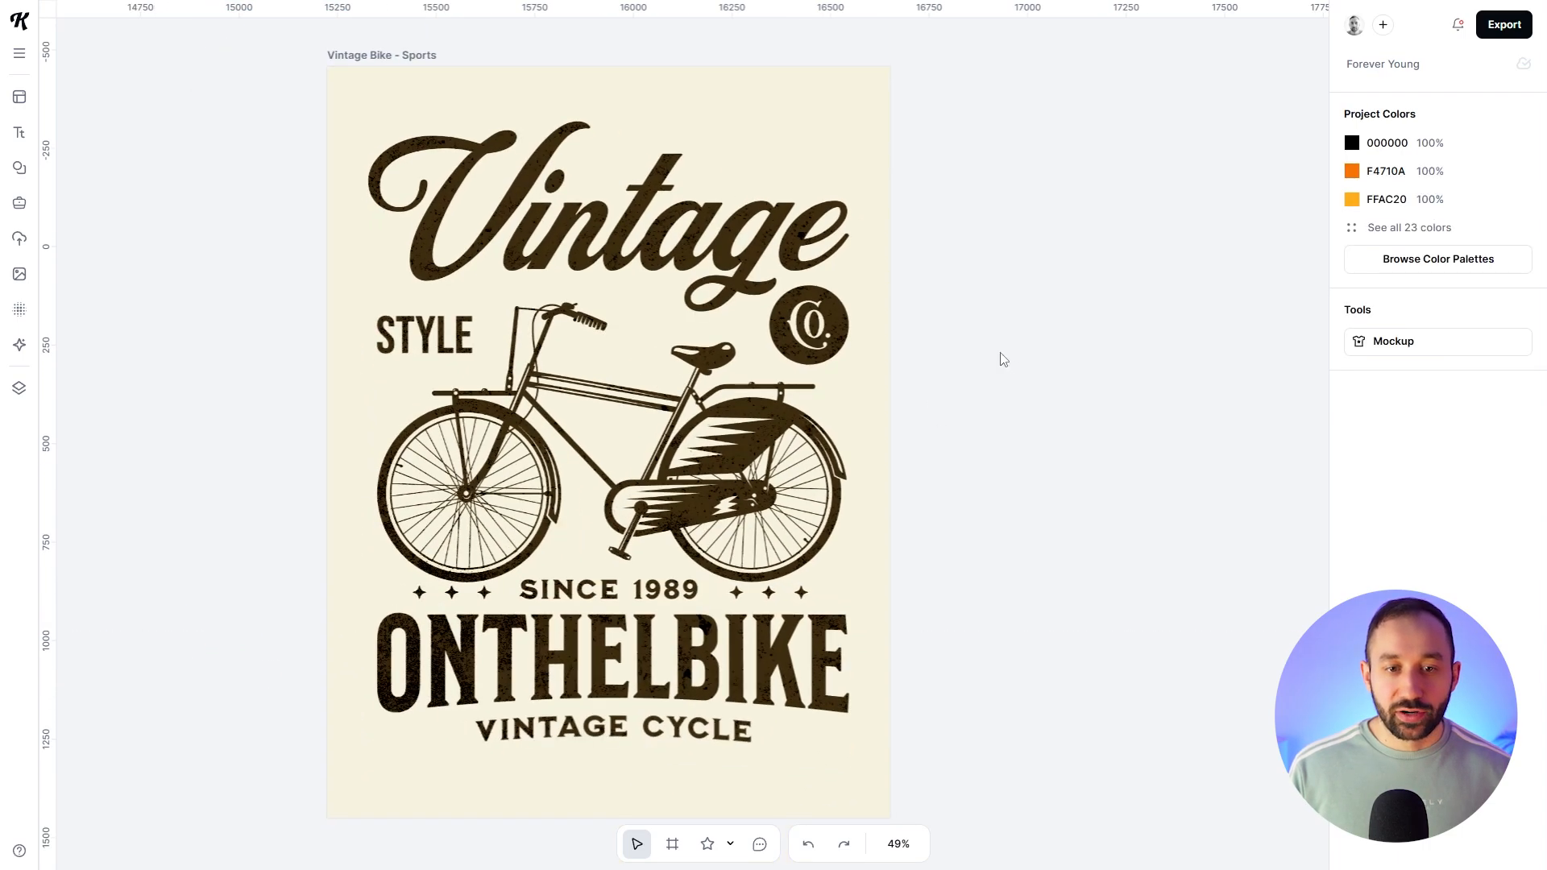
Step: On the Bali Beach Club artboard, examine the file formats offered for downloading only the teal stars above ESTD 2025
scroll(912, 311, up, 2)
scroll(905, 259, down, 3)
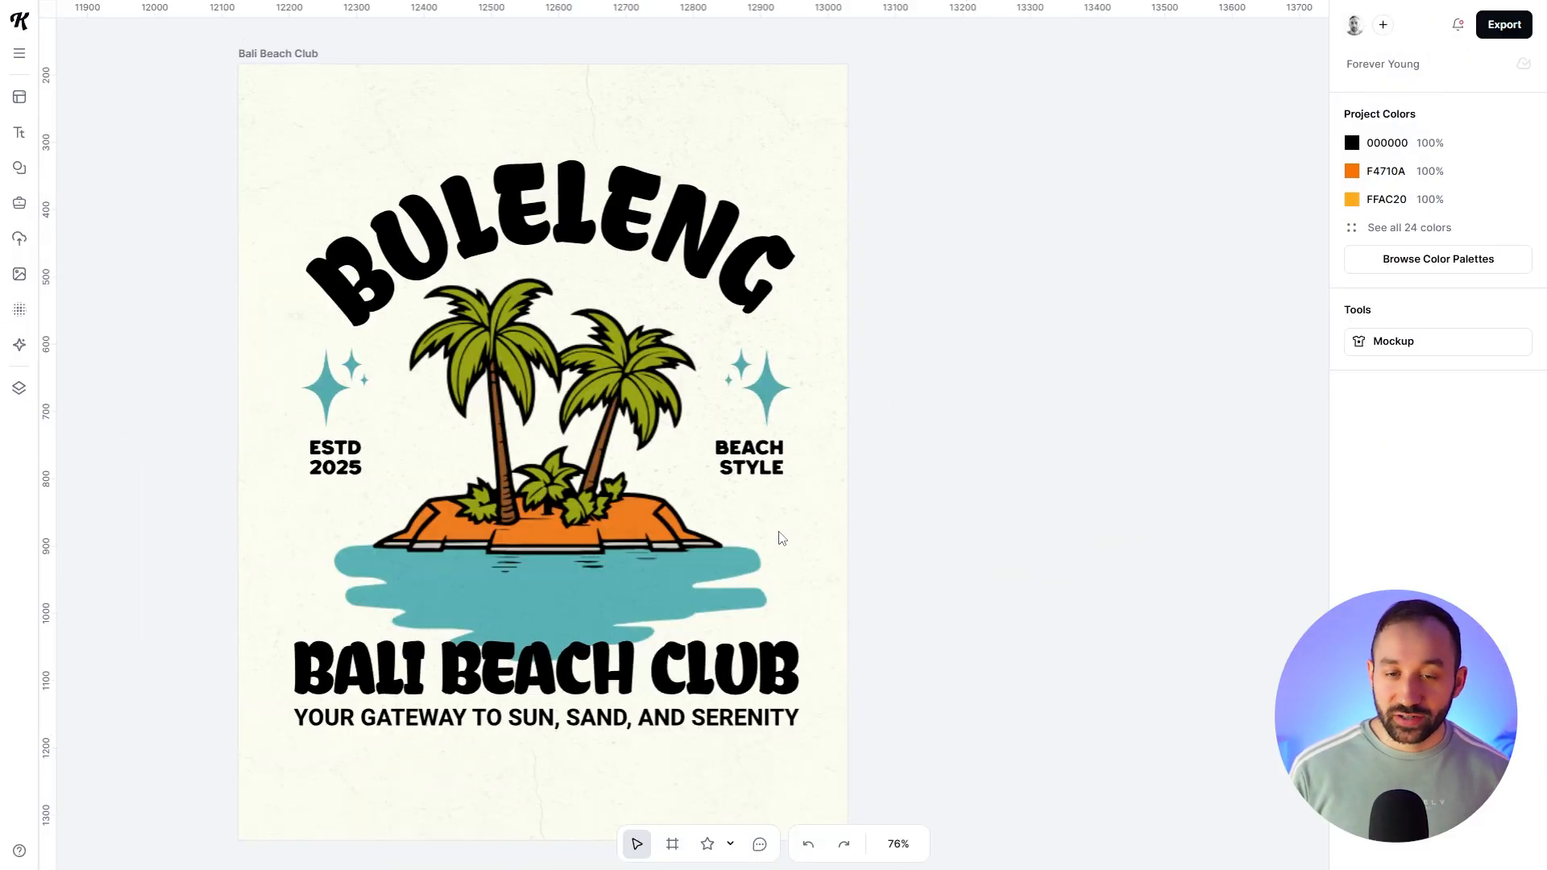
click(359, 371)
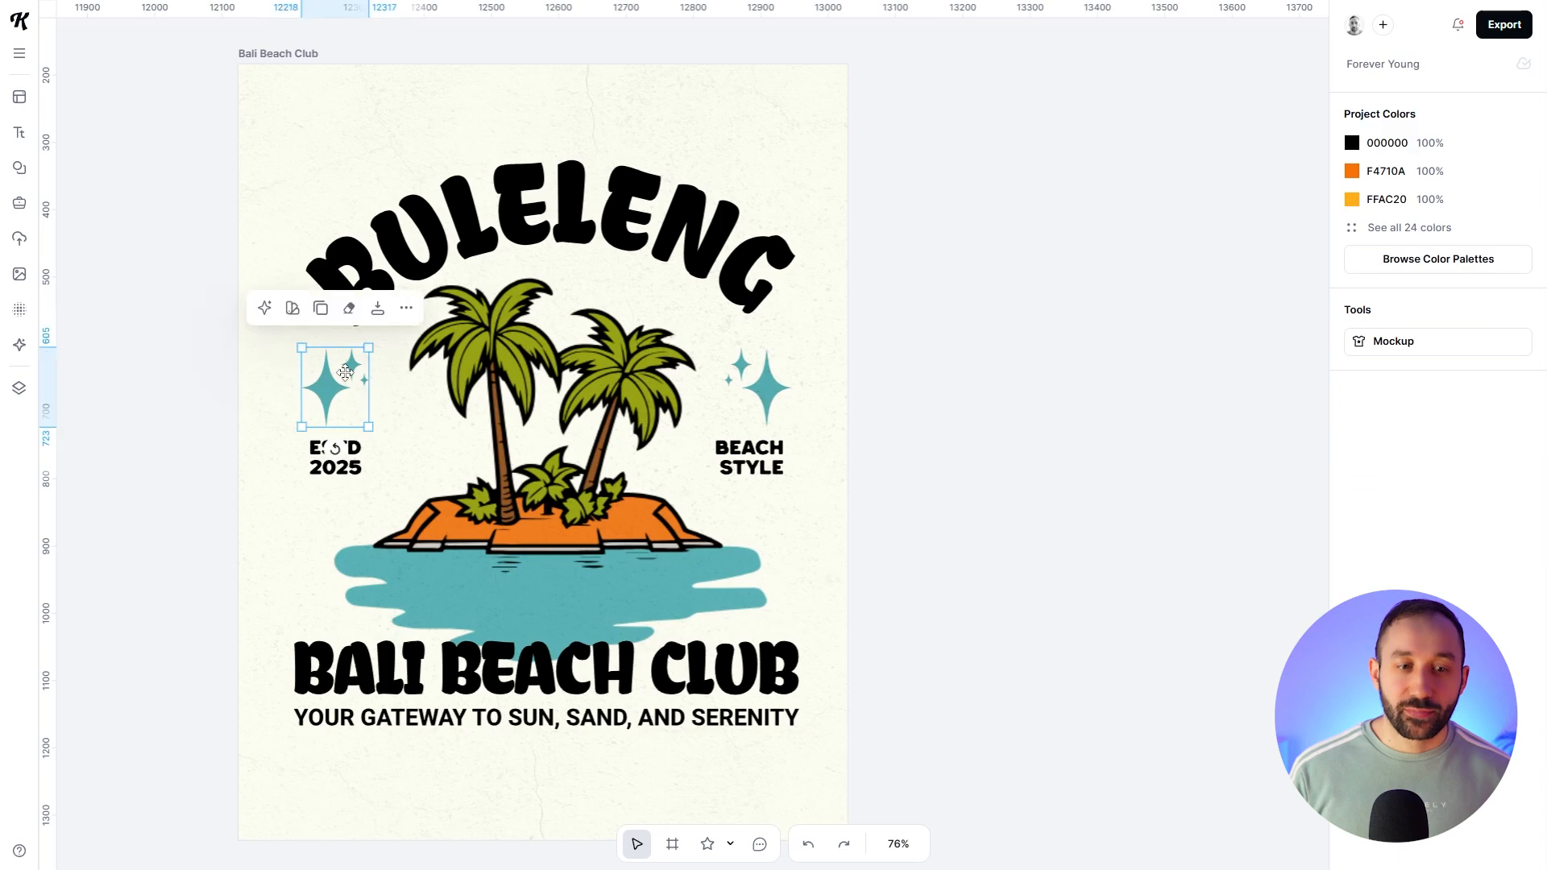
scroll(284, 412, up, 3)
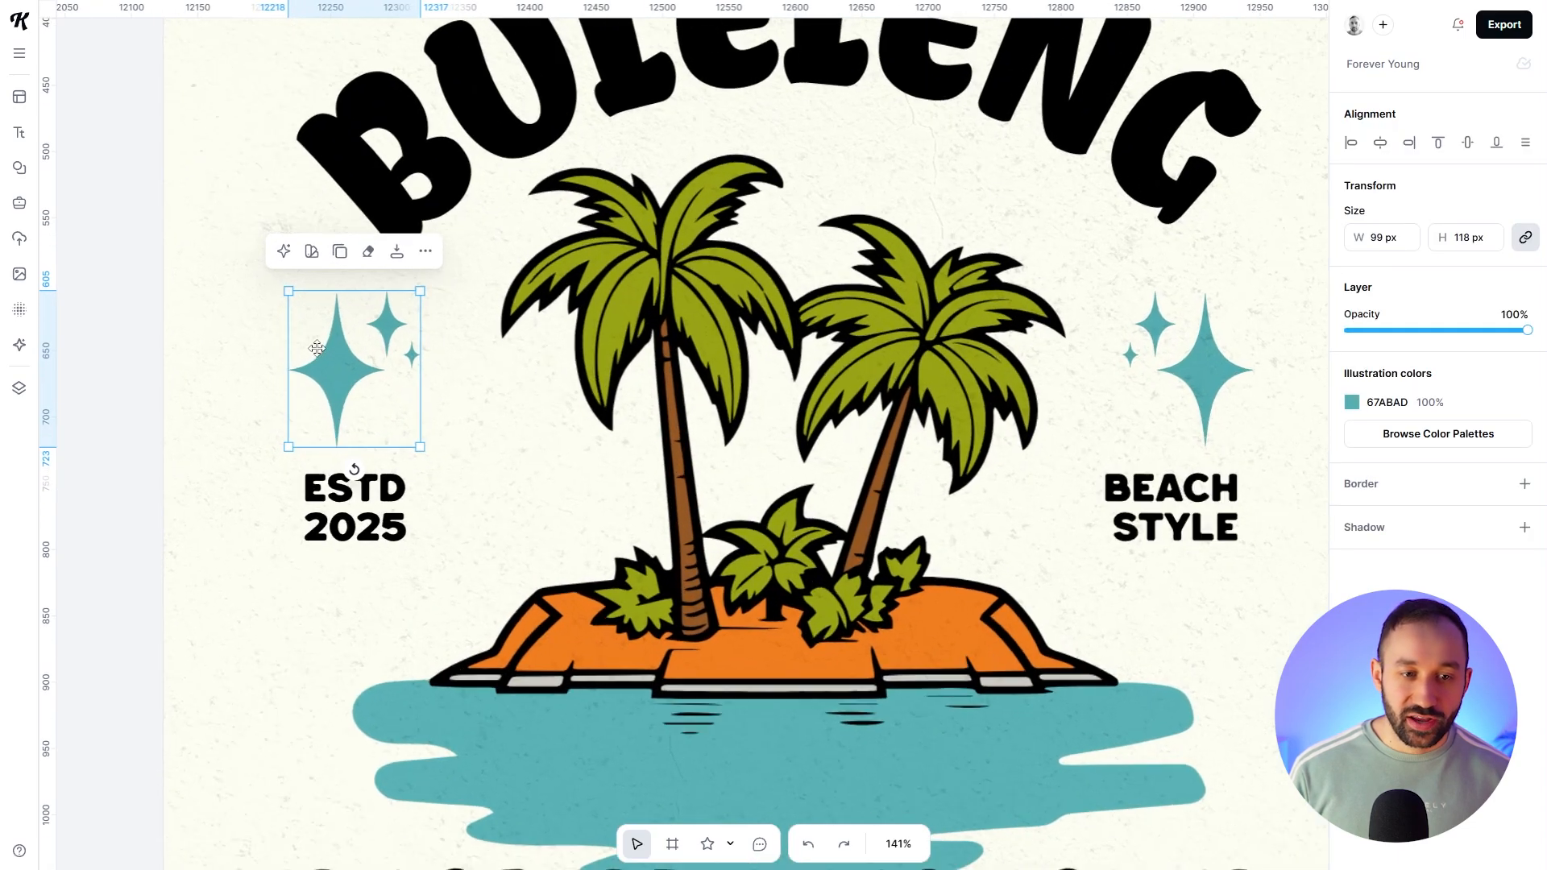
scroll(331, 352, down, 5)
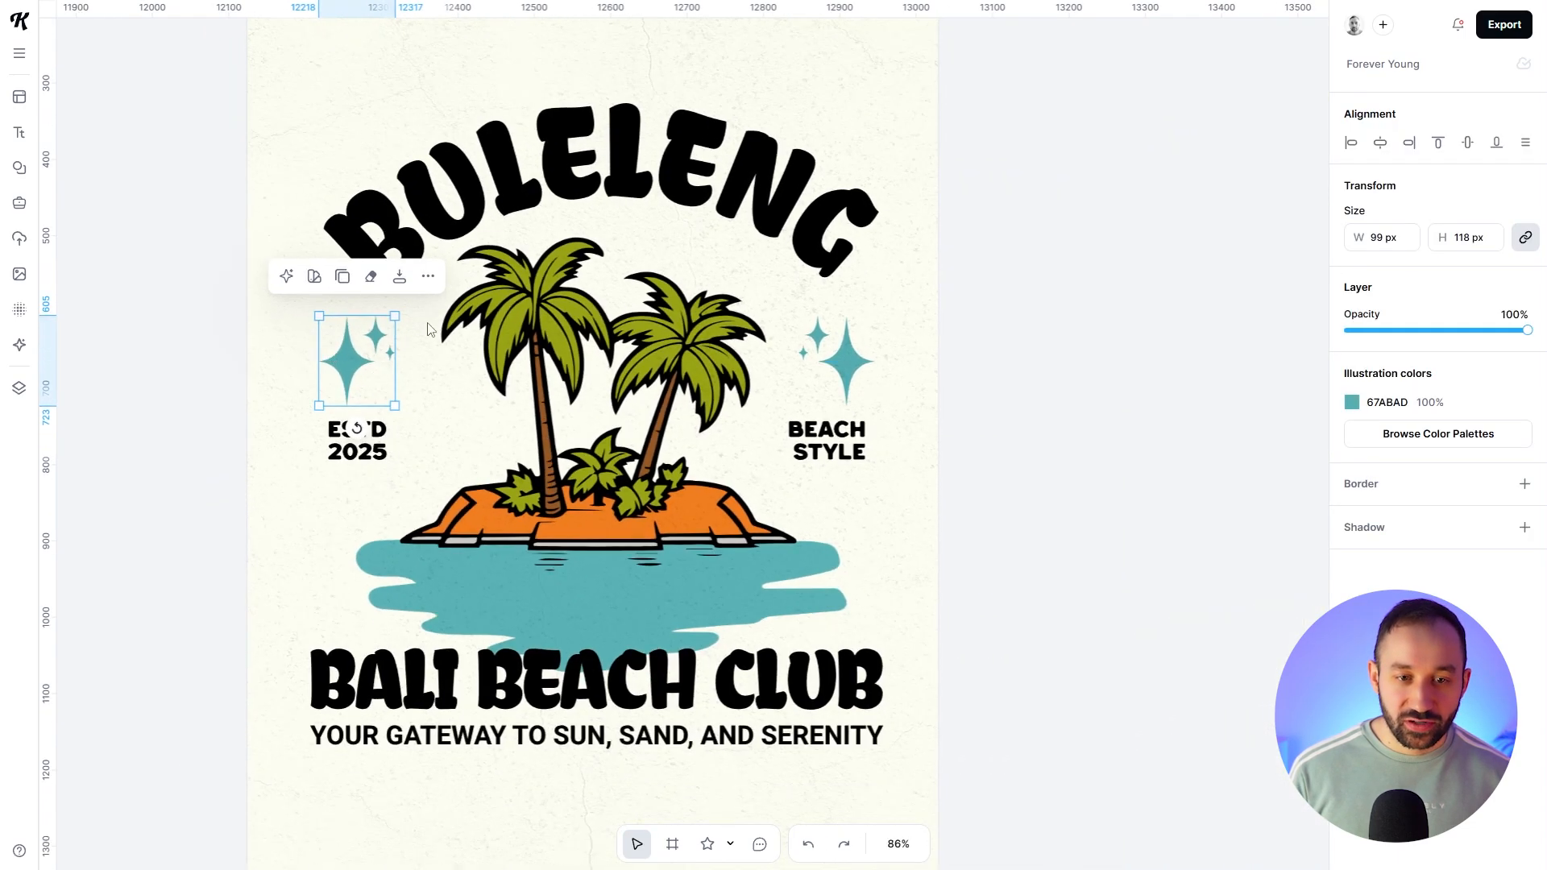
scroll(432, 326, up, 4)
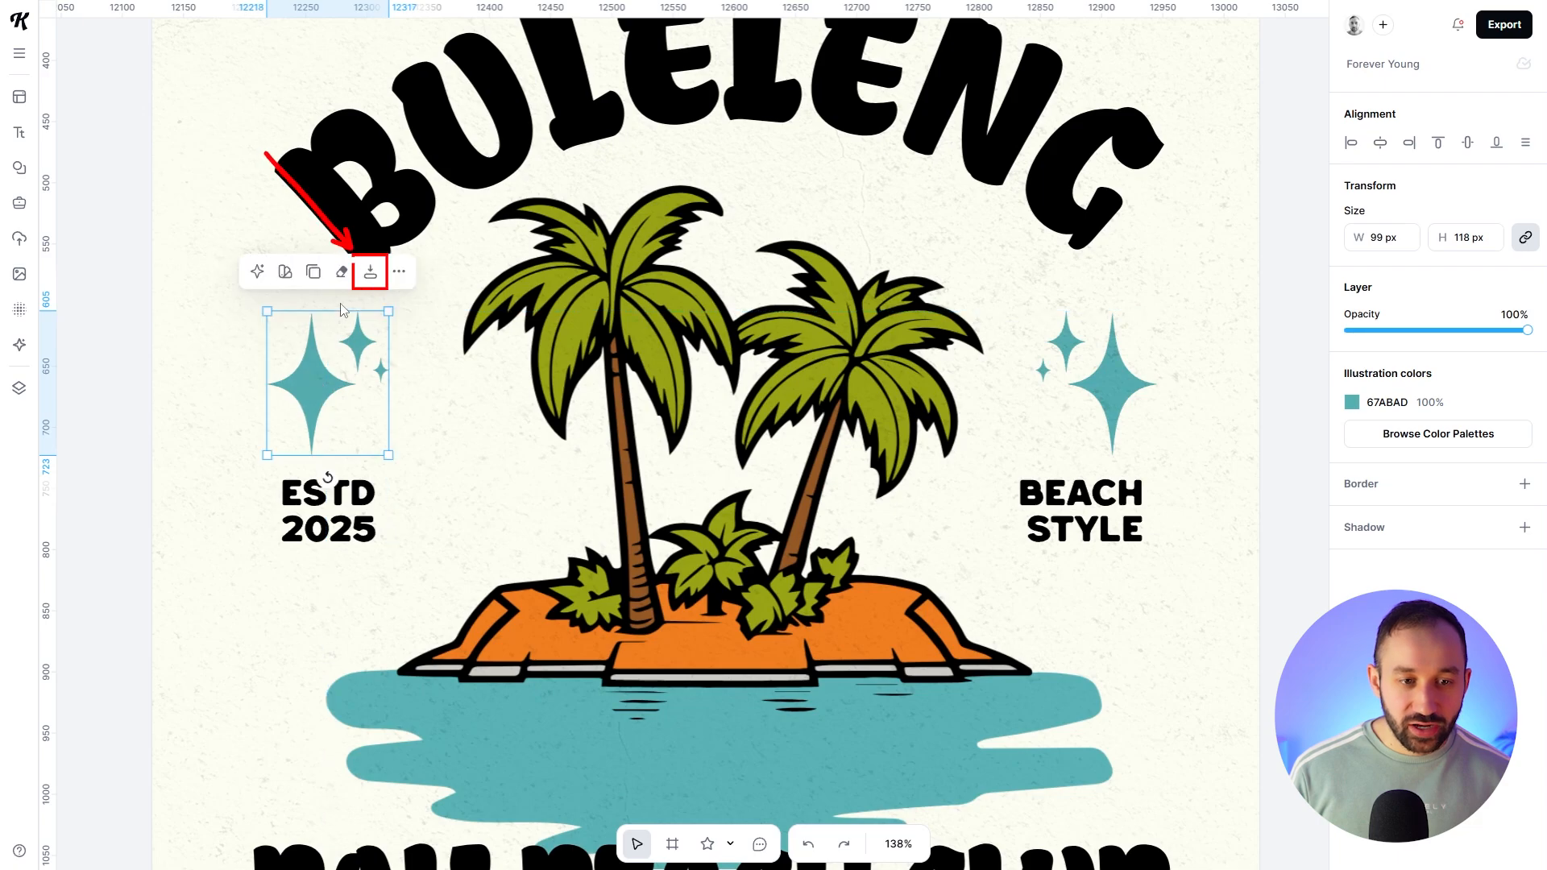
click(369, 271)
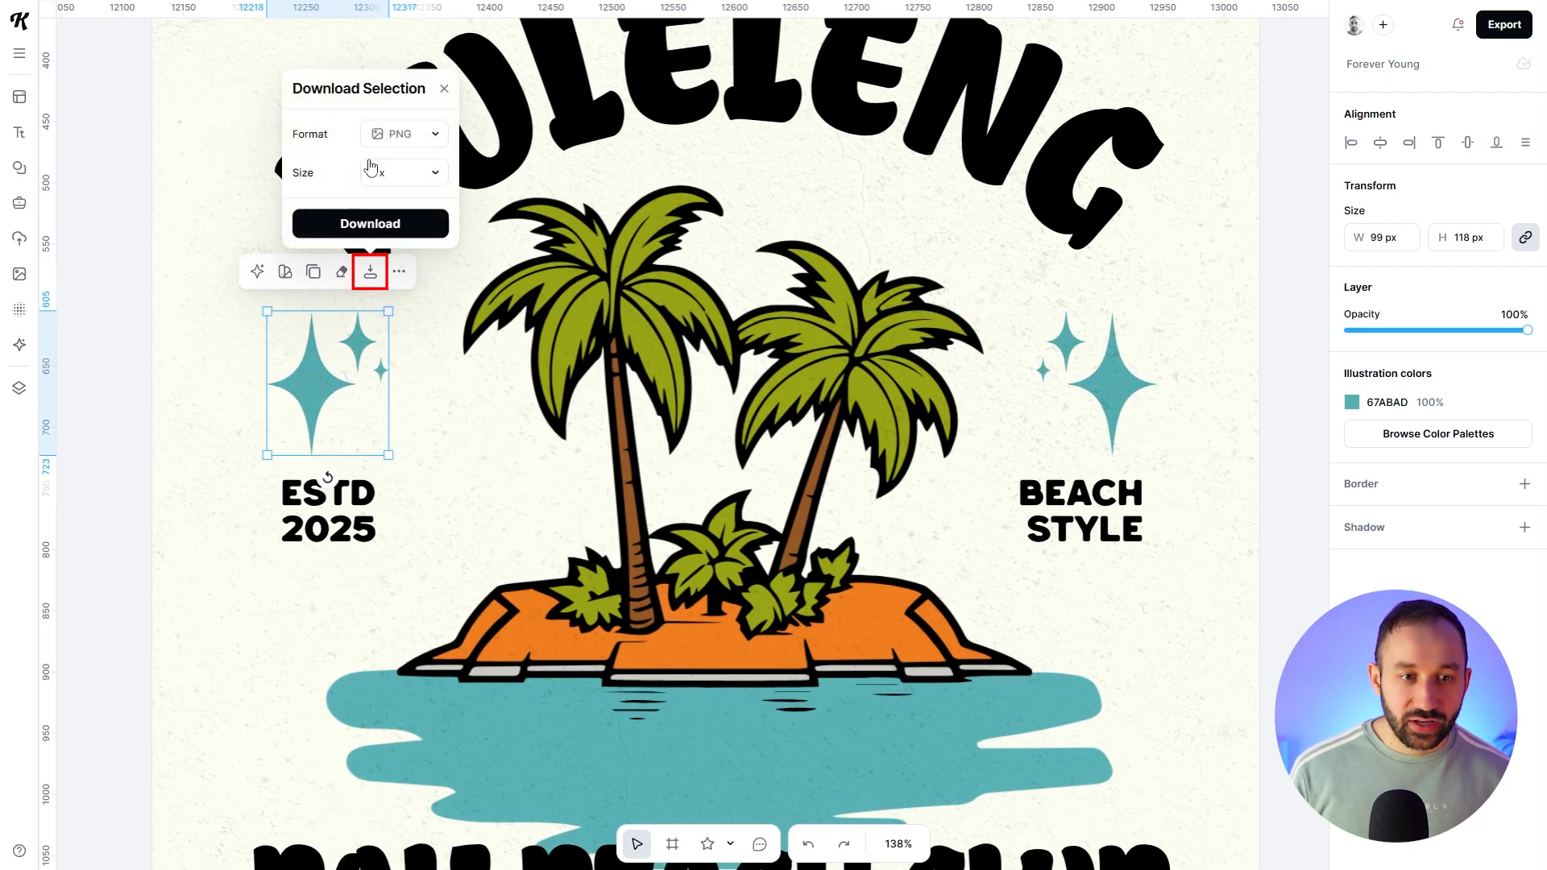
click(394, 137)
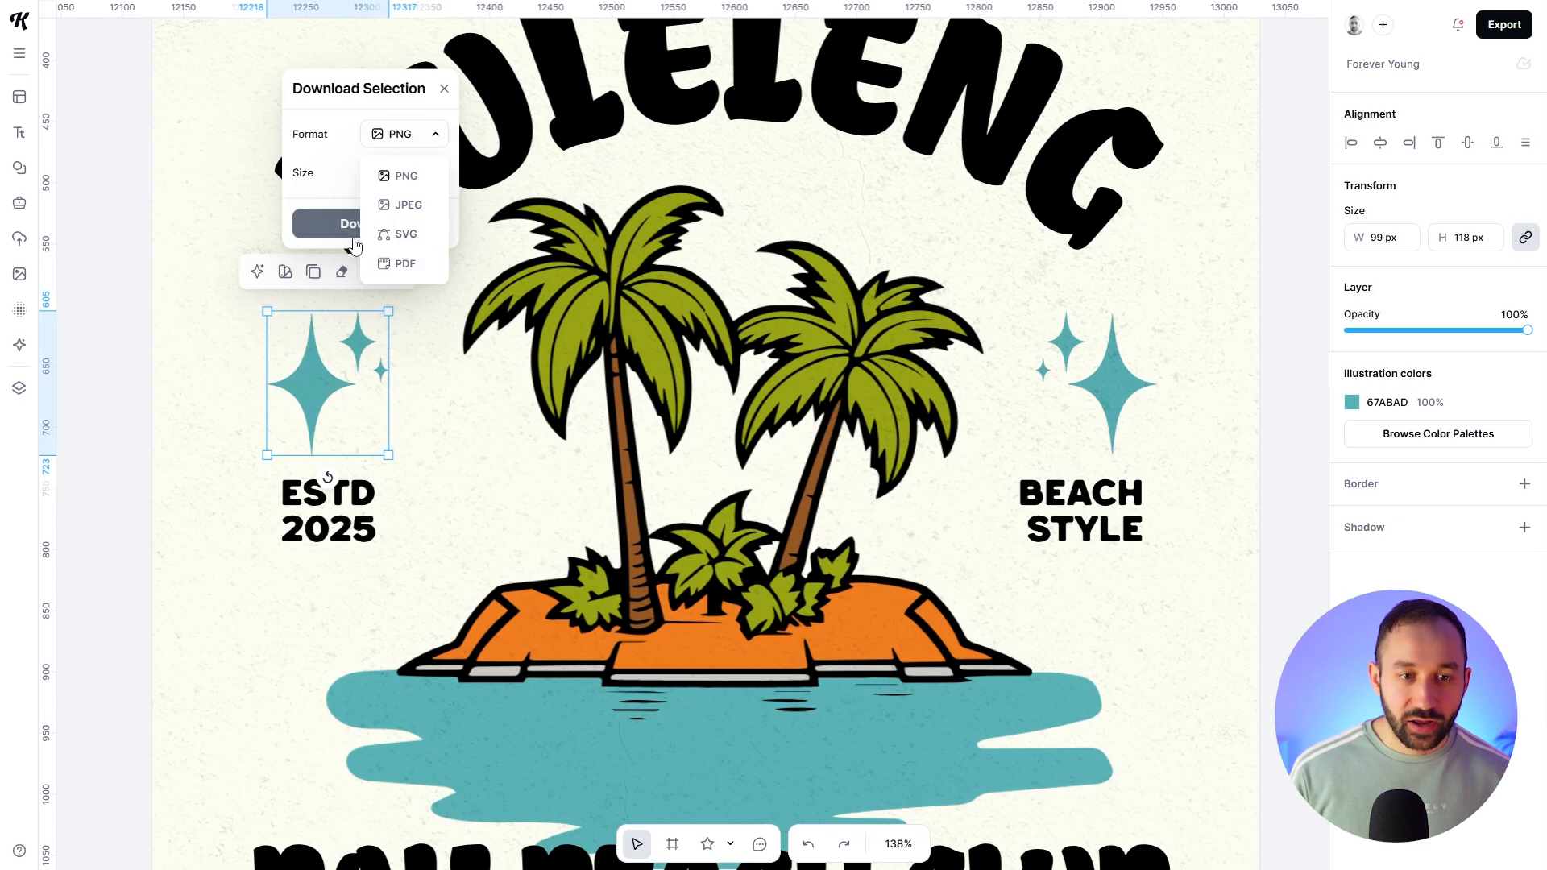
click(100, 294)
Step: Try moving the BULELENG text and the palm island illustration together off the artboard, and undo the move
scroll(266, 378, down, 5)
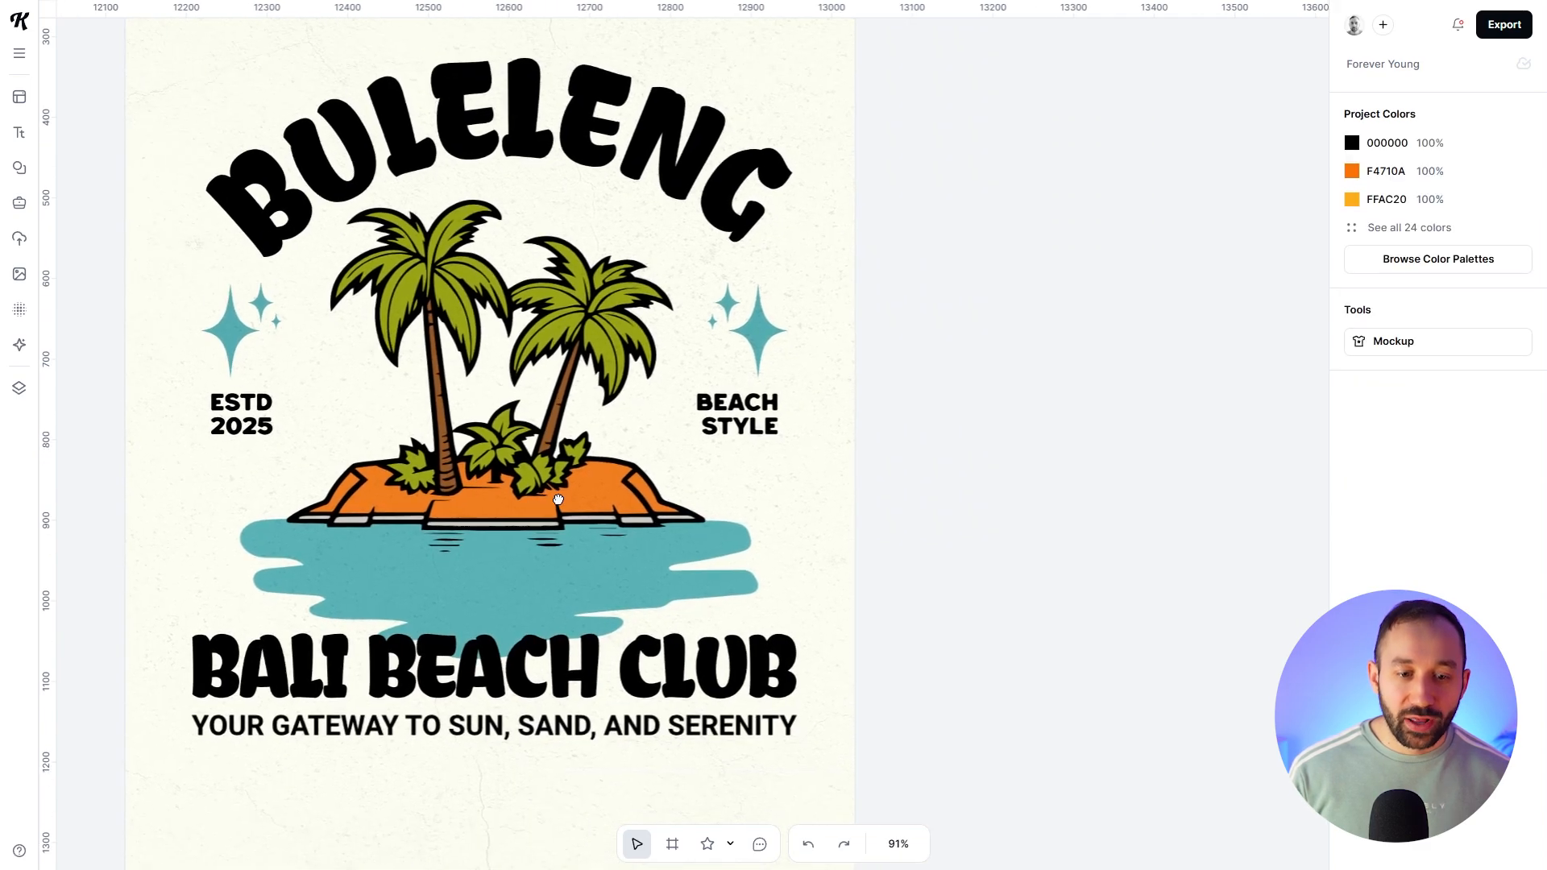
scroll(544, 498, down, 1)
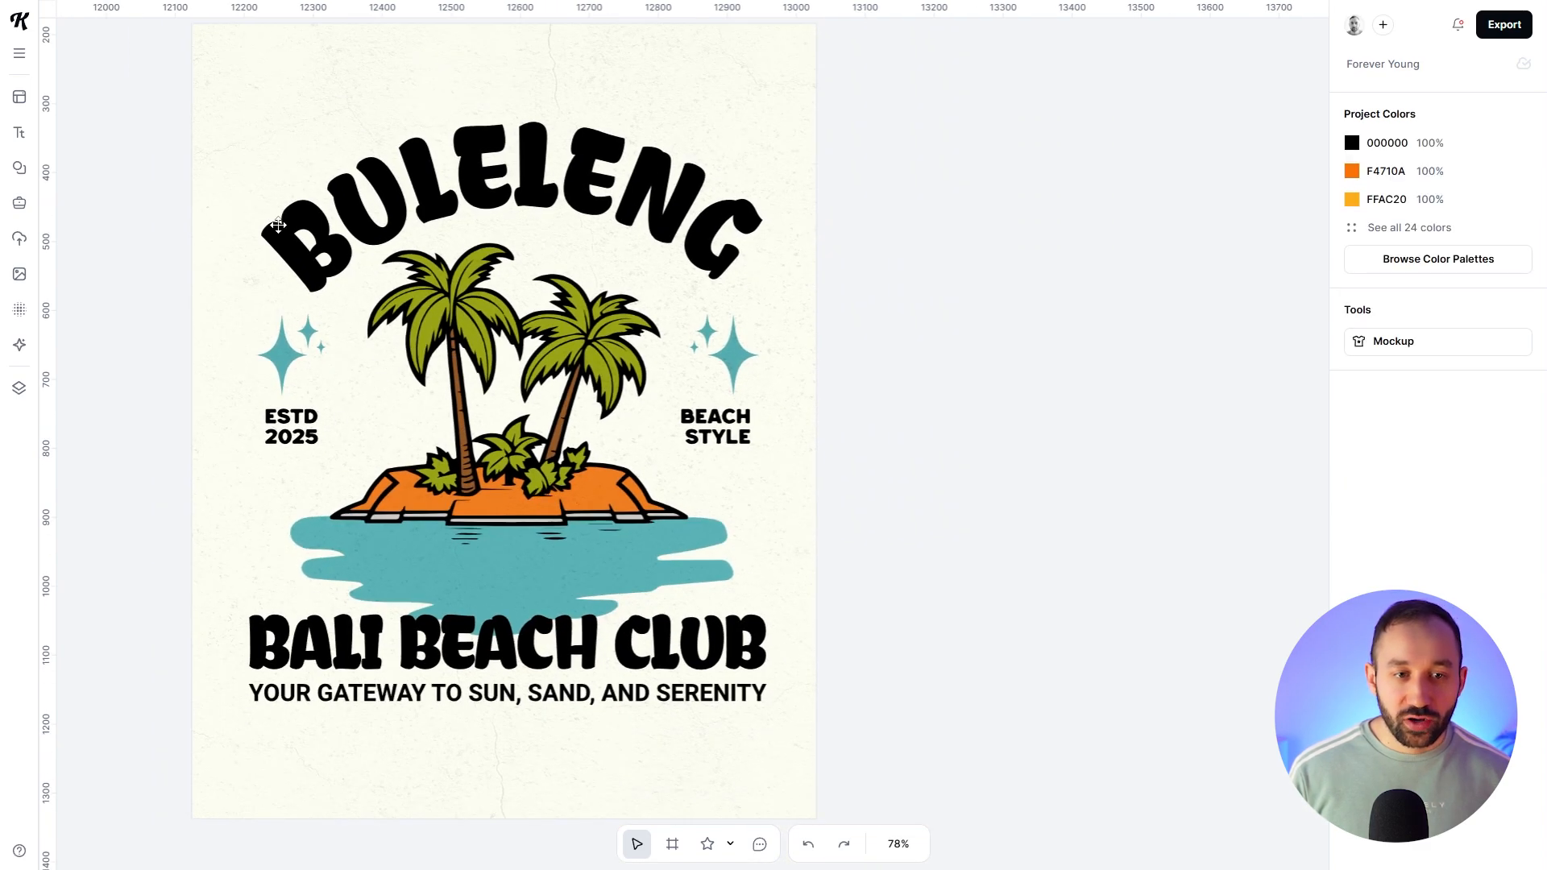
click(345, 208)
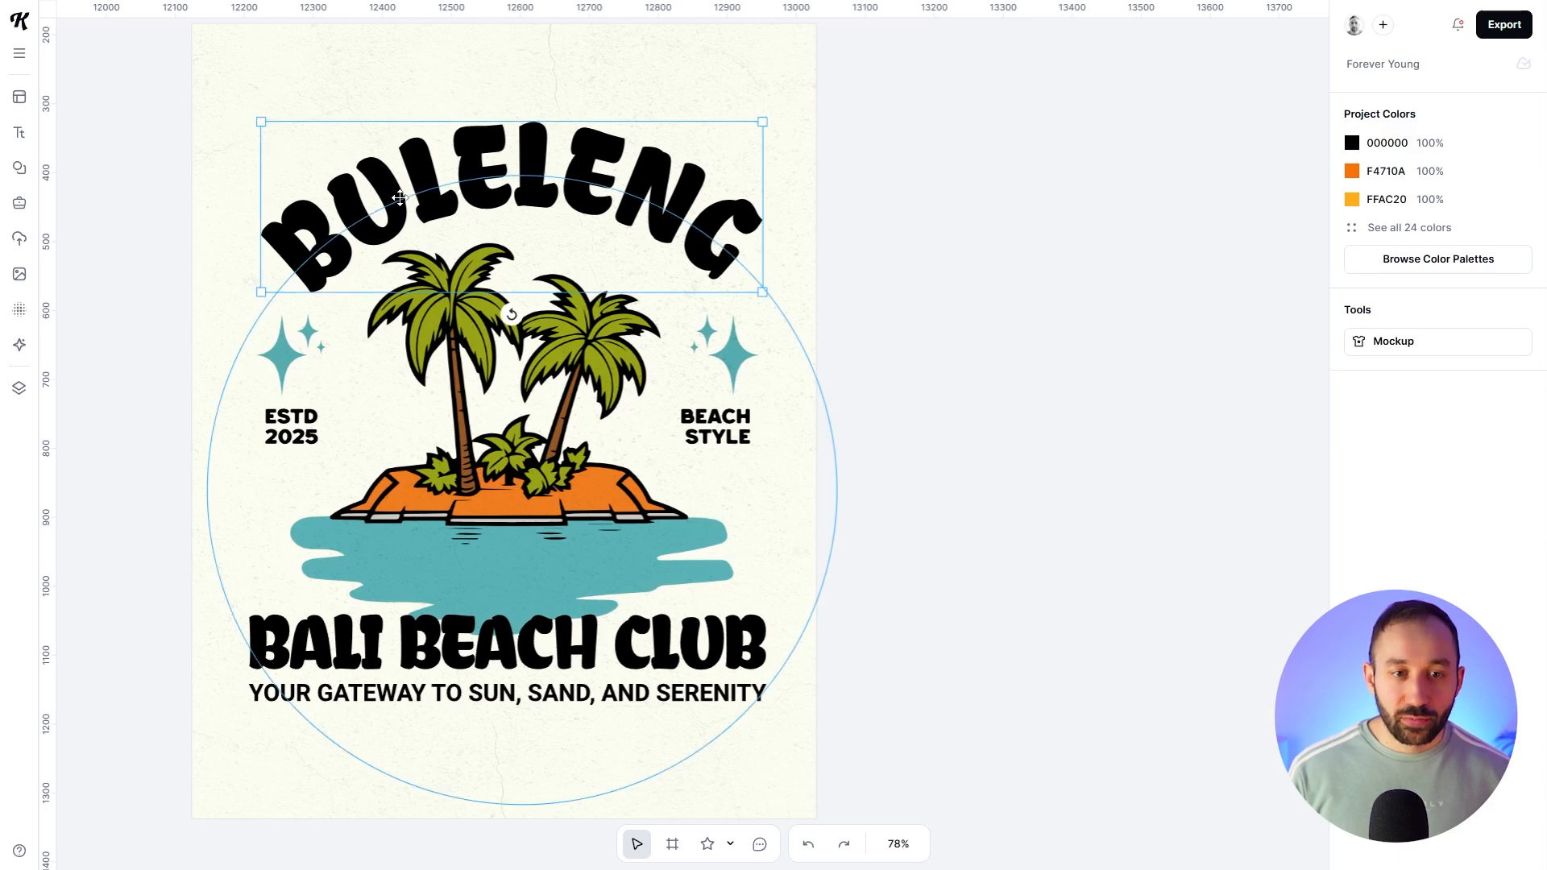
shift+click(465, 404)
drag(444, 315, 1076, 322)
drag(1173, 362, 677, 352)
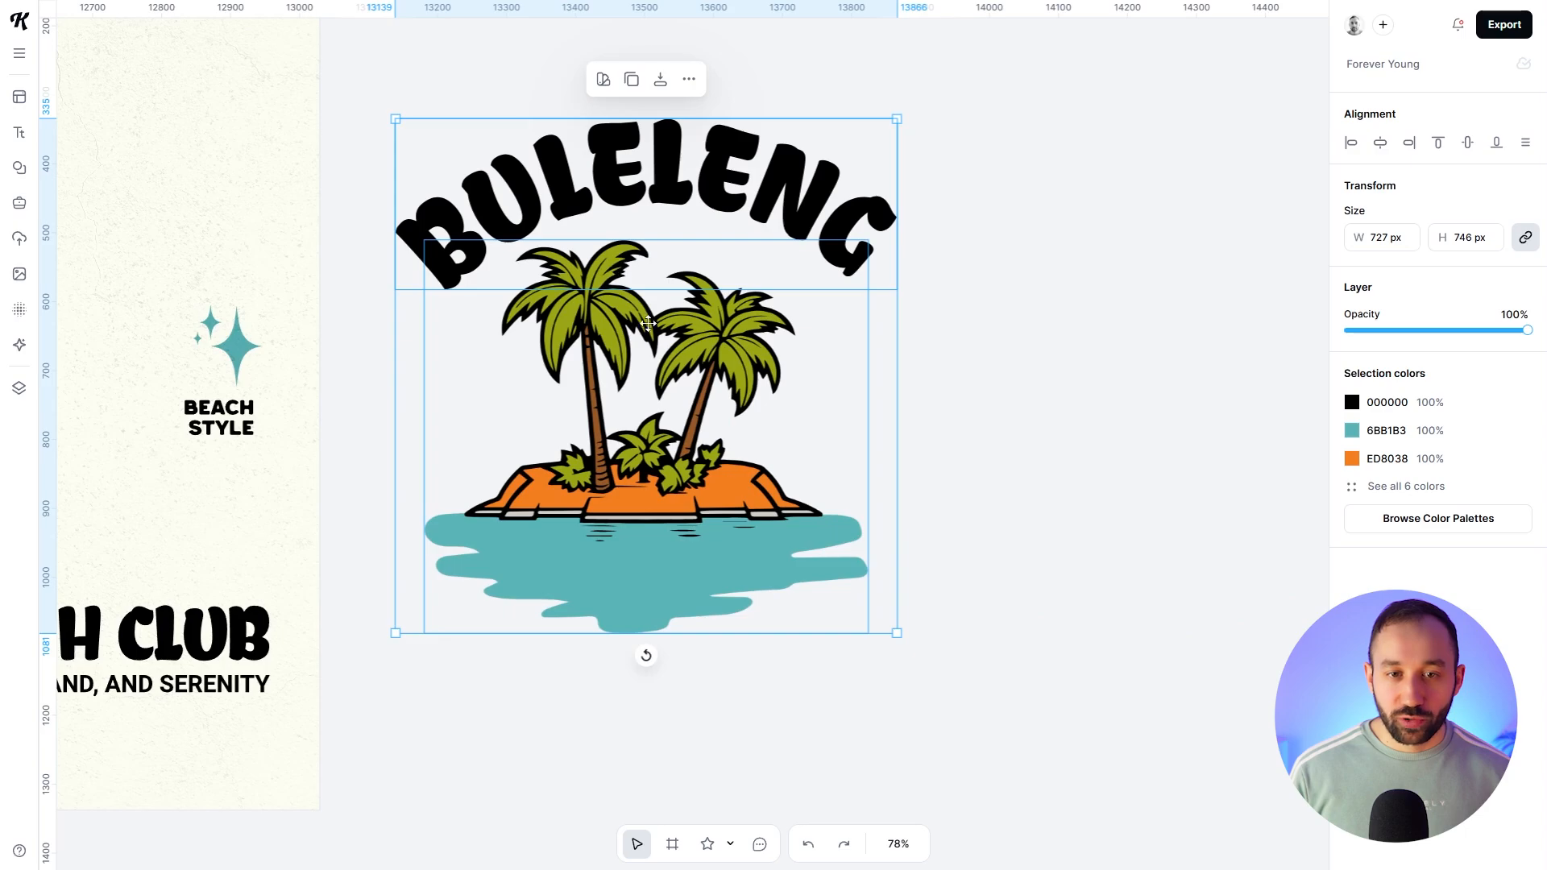
drag(435, 319, 893, 346)
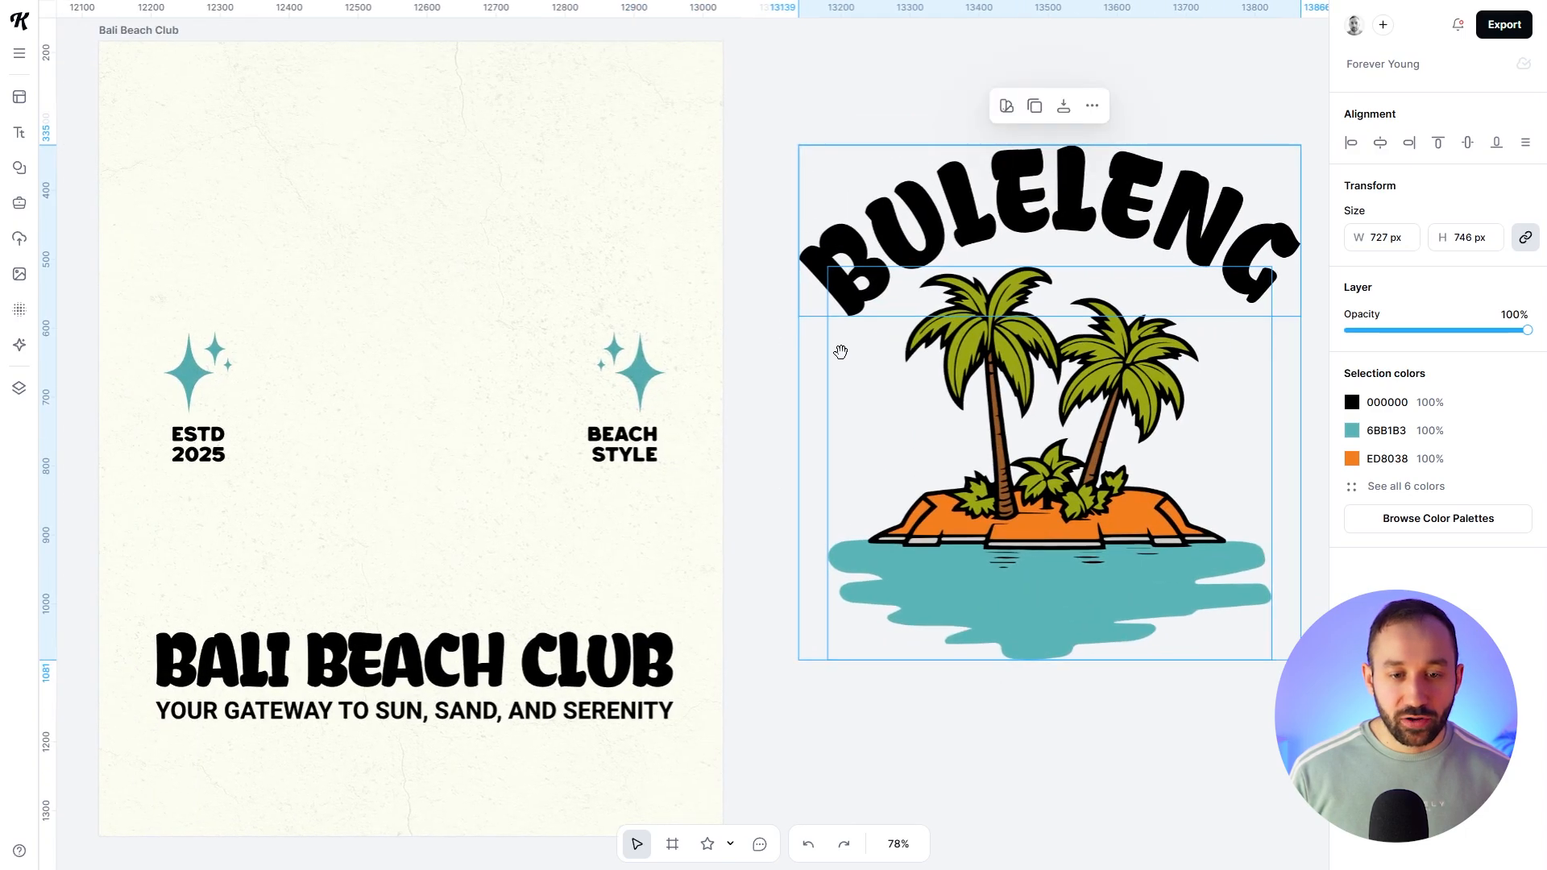
drag(1078, 268, 1158, 270)
drag(1068, 358, 932, 355)
drag(762, 178, 944, 214)
key(ctrl+z)
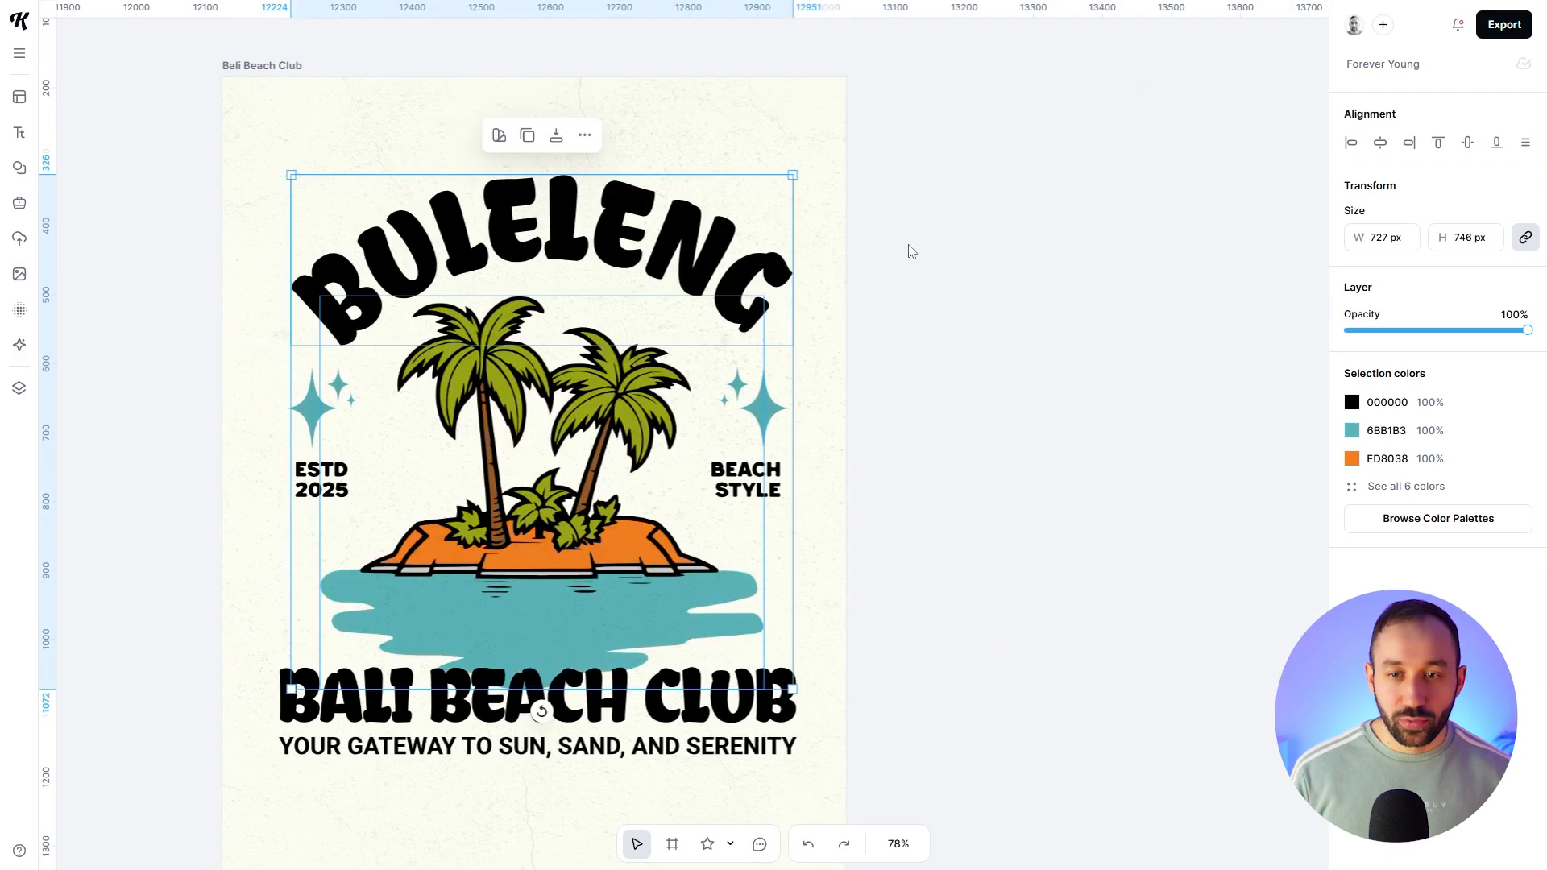
Step: Set the download options for the BULELENG text and palm island selection to 3 x size and SVG format
click(966, 266)
click(513, 230)
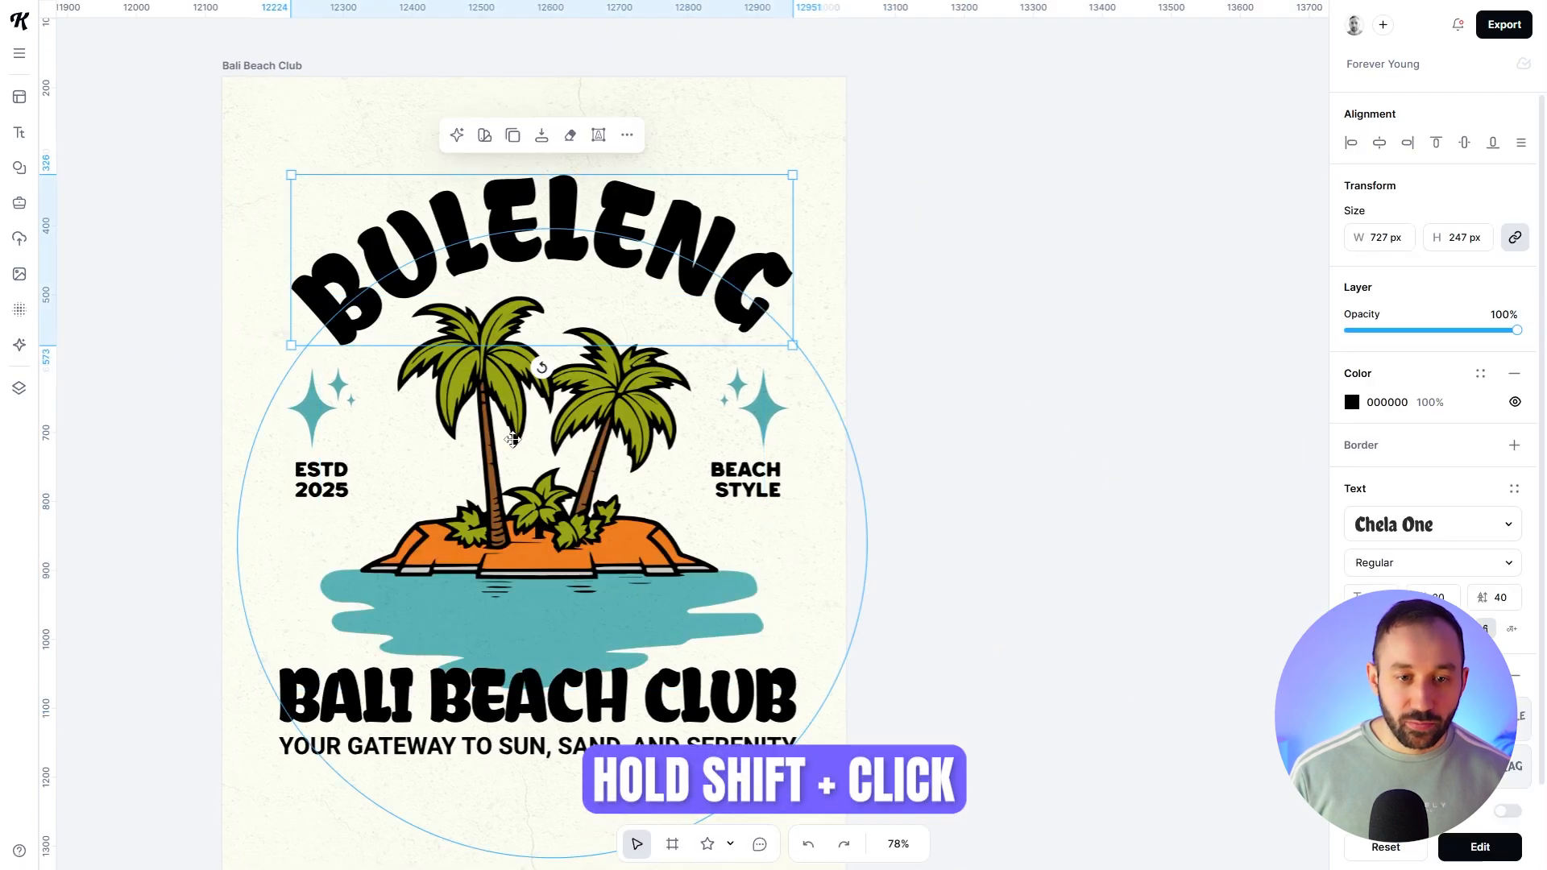
shift+click(489, 407)
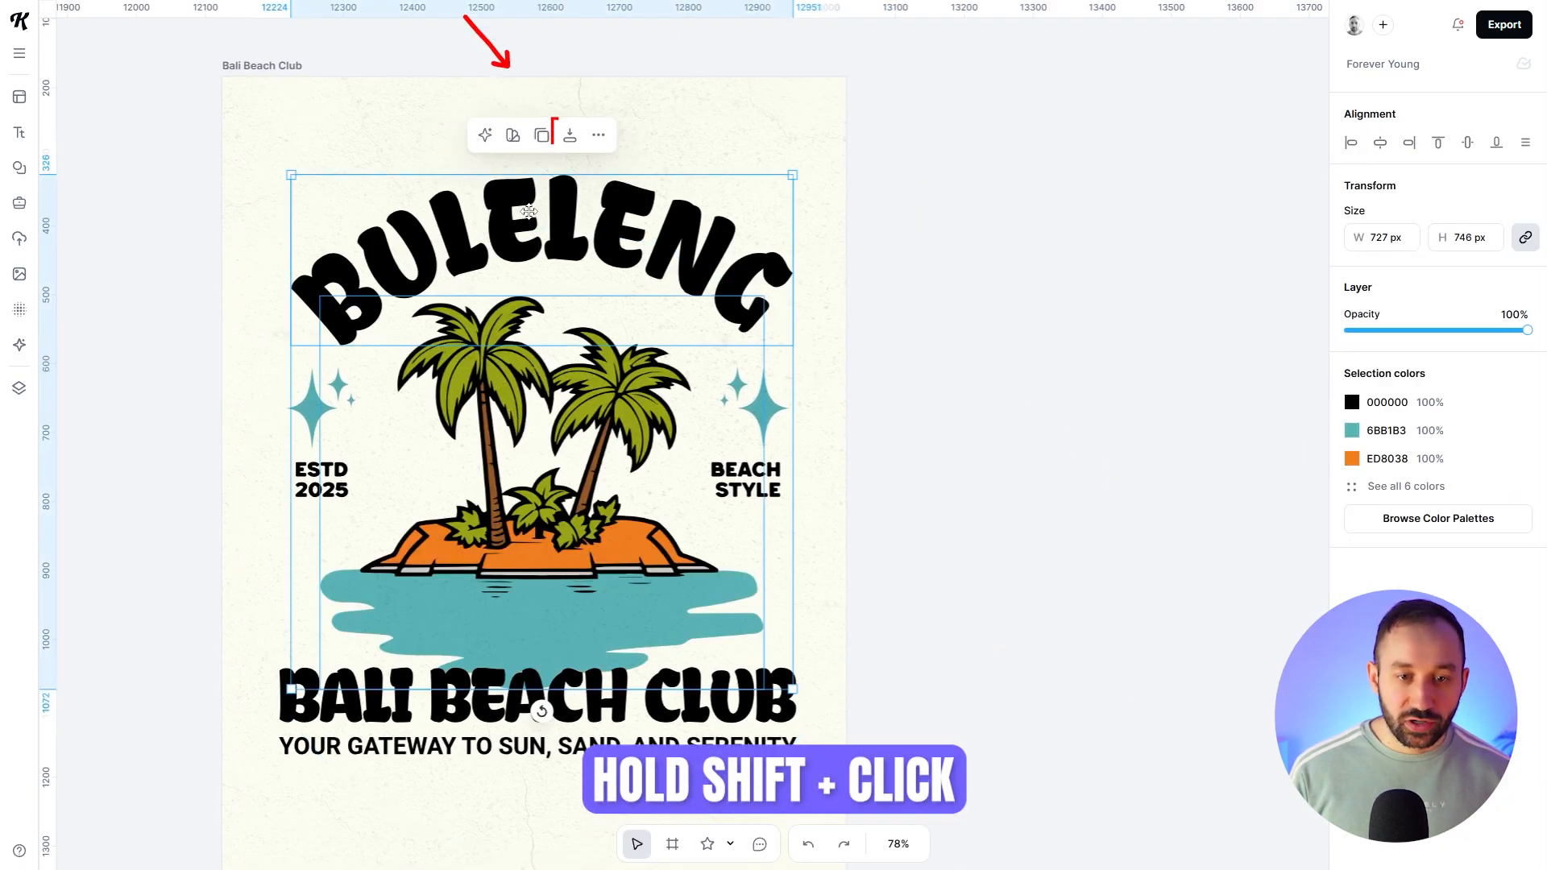
click(570, 135)
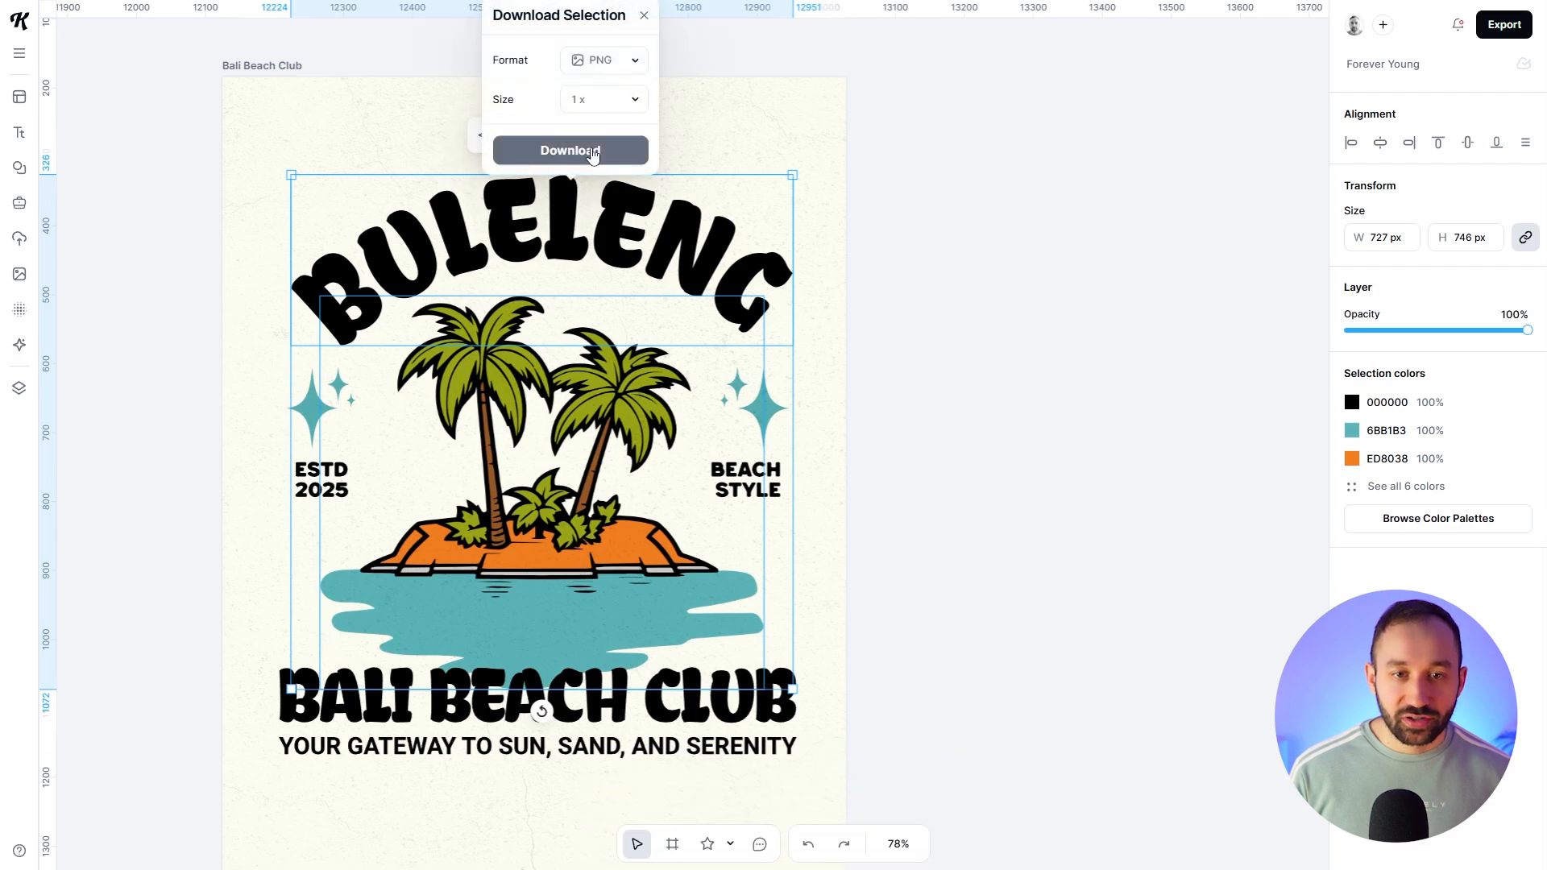
click(592, 100)
click(594, 104)
click(593, 102)
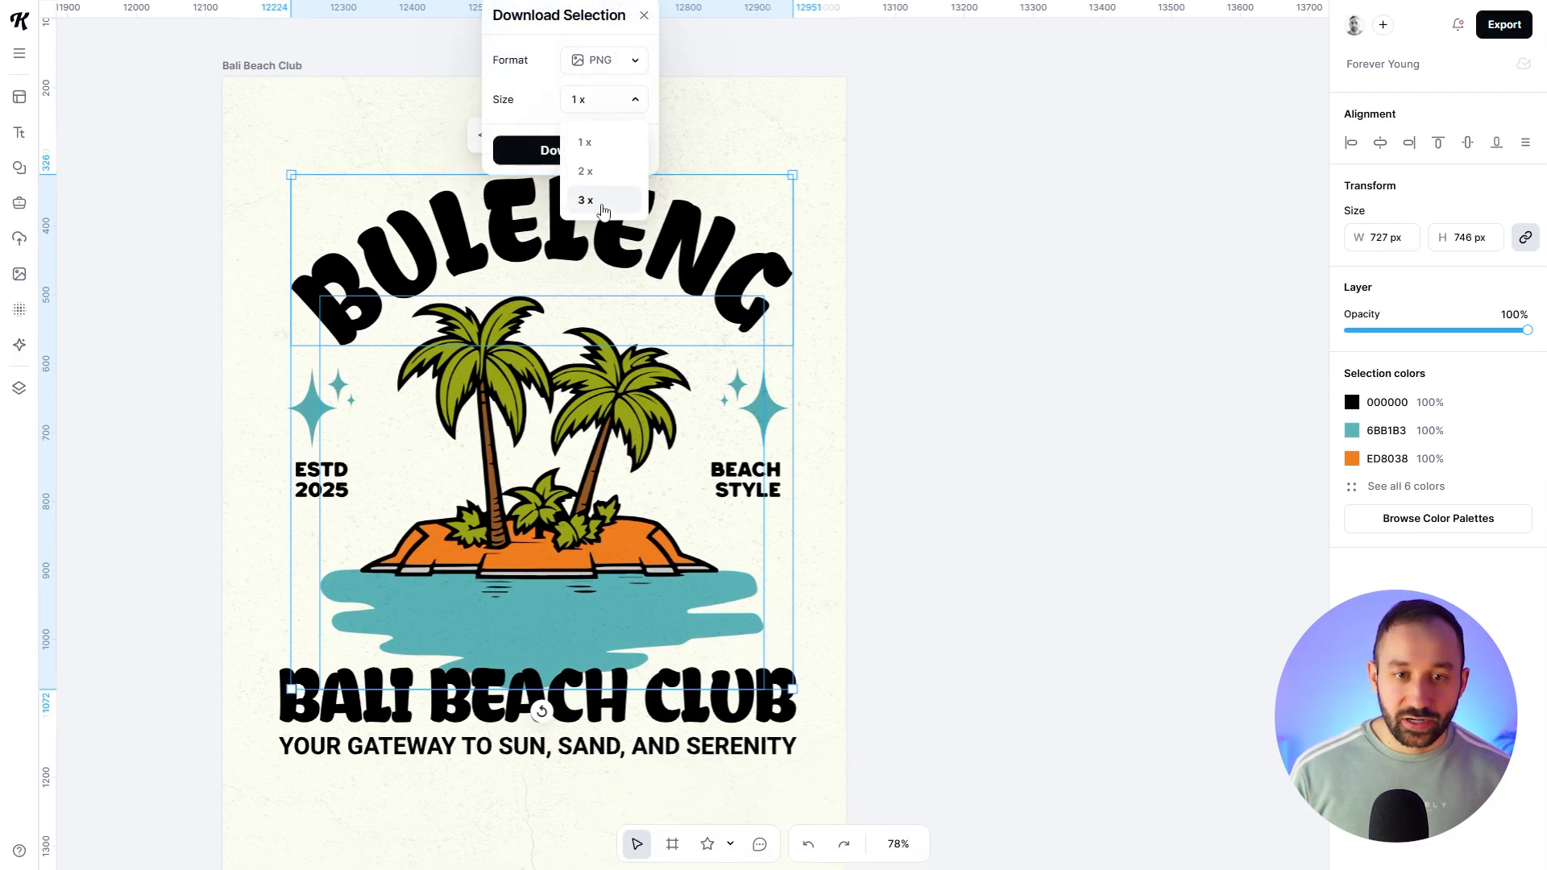
click(602, 200)
click(627, 62)
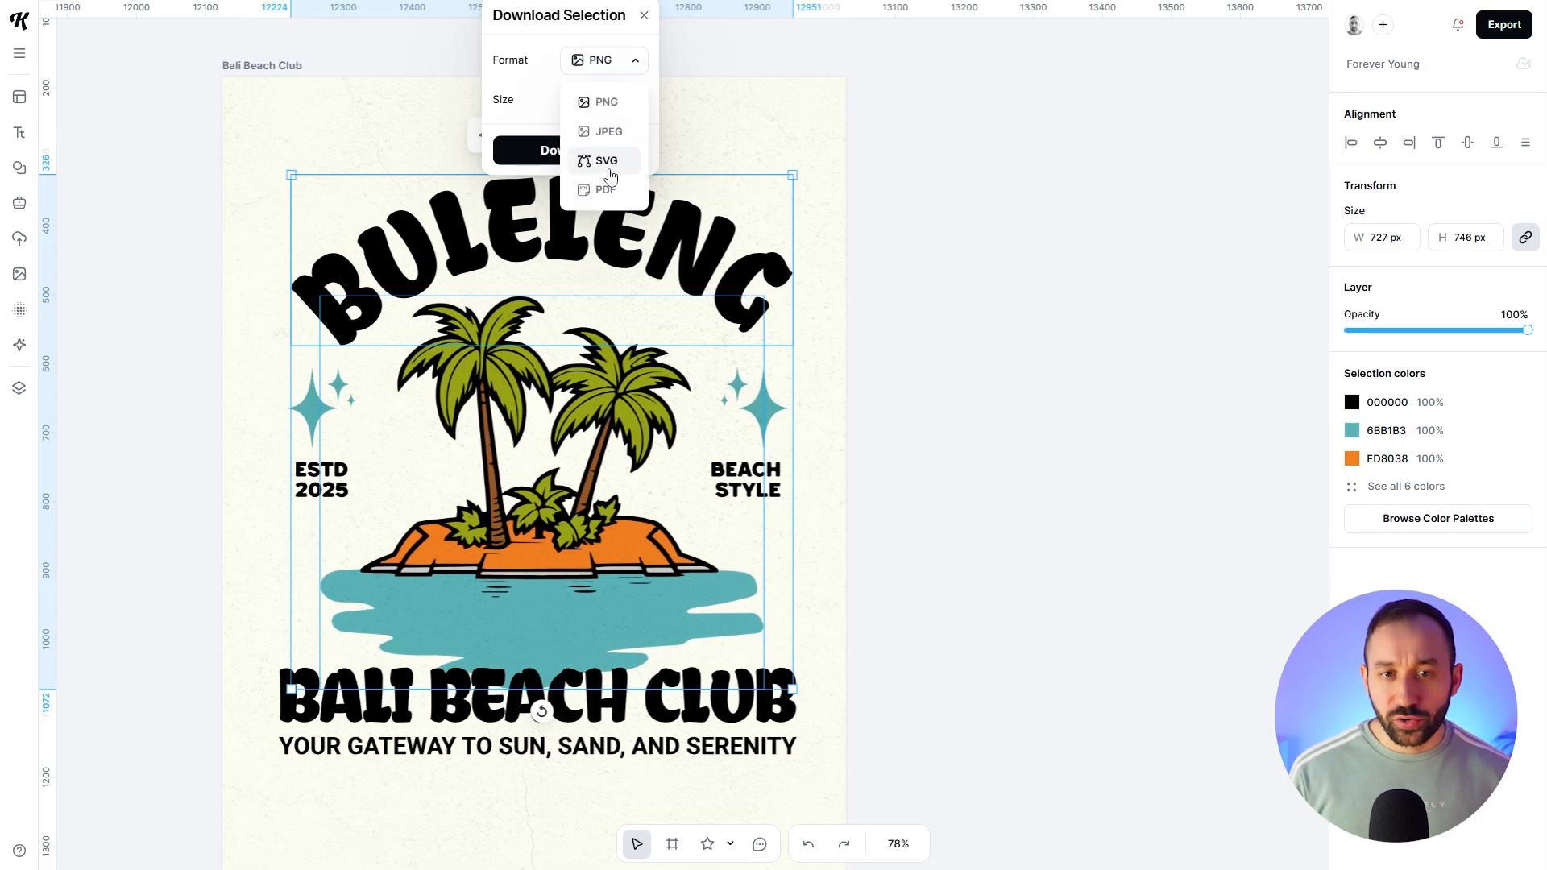
click(609, 172)
mouse_move(616, 180)
mouse_down()
mouse_move(718, 149)
mouse_move(646, 174)
mouse_up()
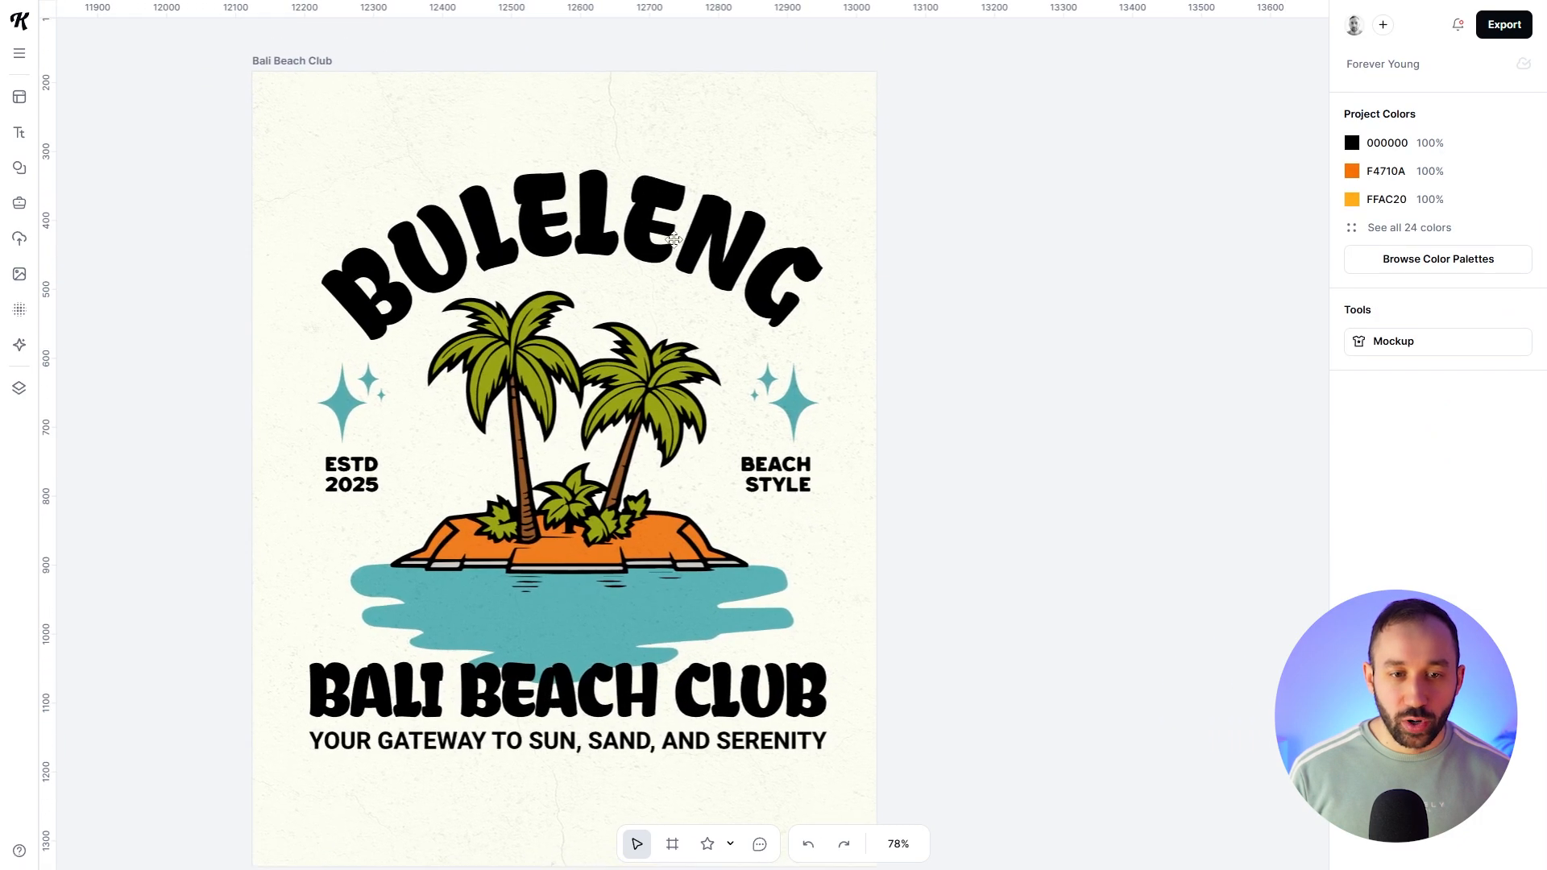
Step: Browse color palettes for the whole project, previewing Candy Shop and Deep Wood on the design
click(626, 463)
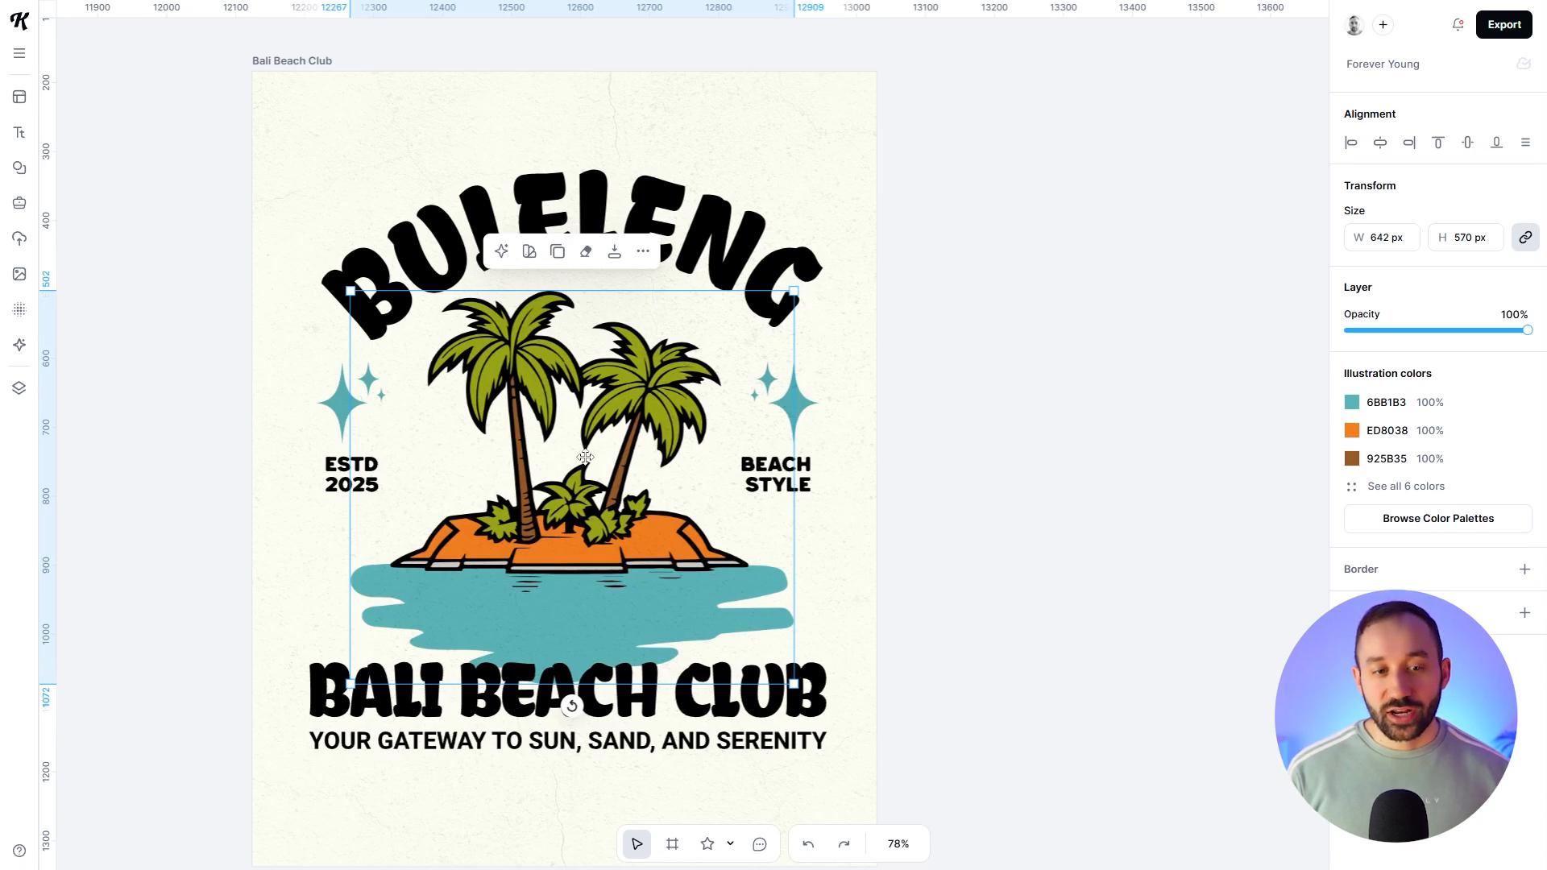
click(922, 345)
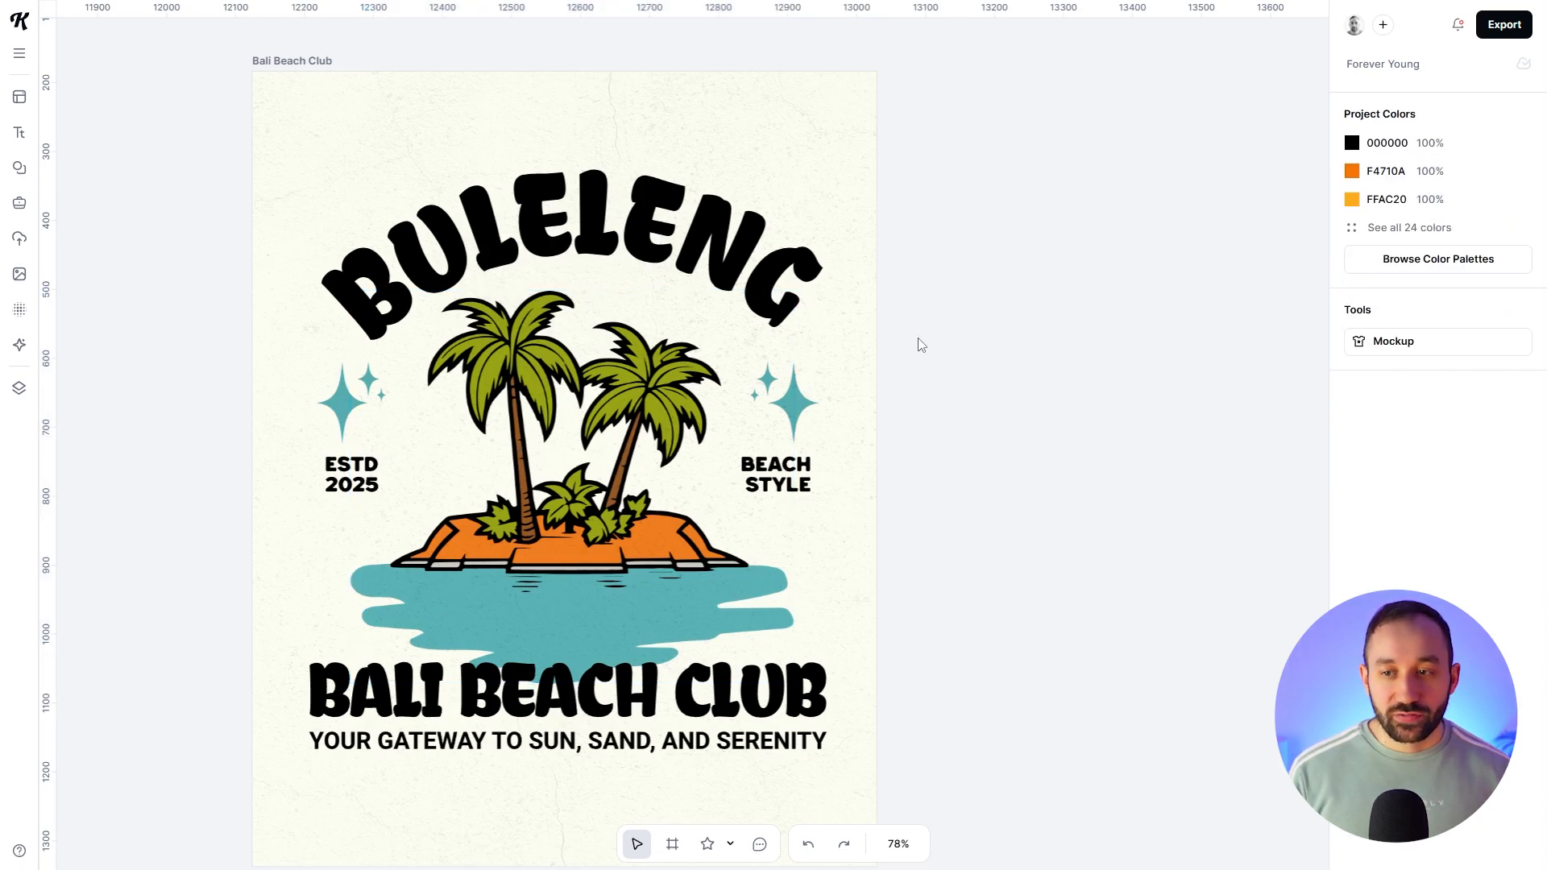
click(1456, 263)
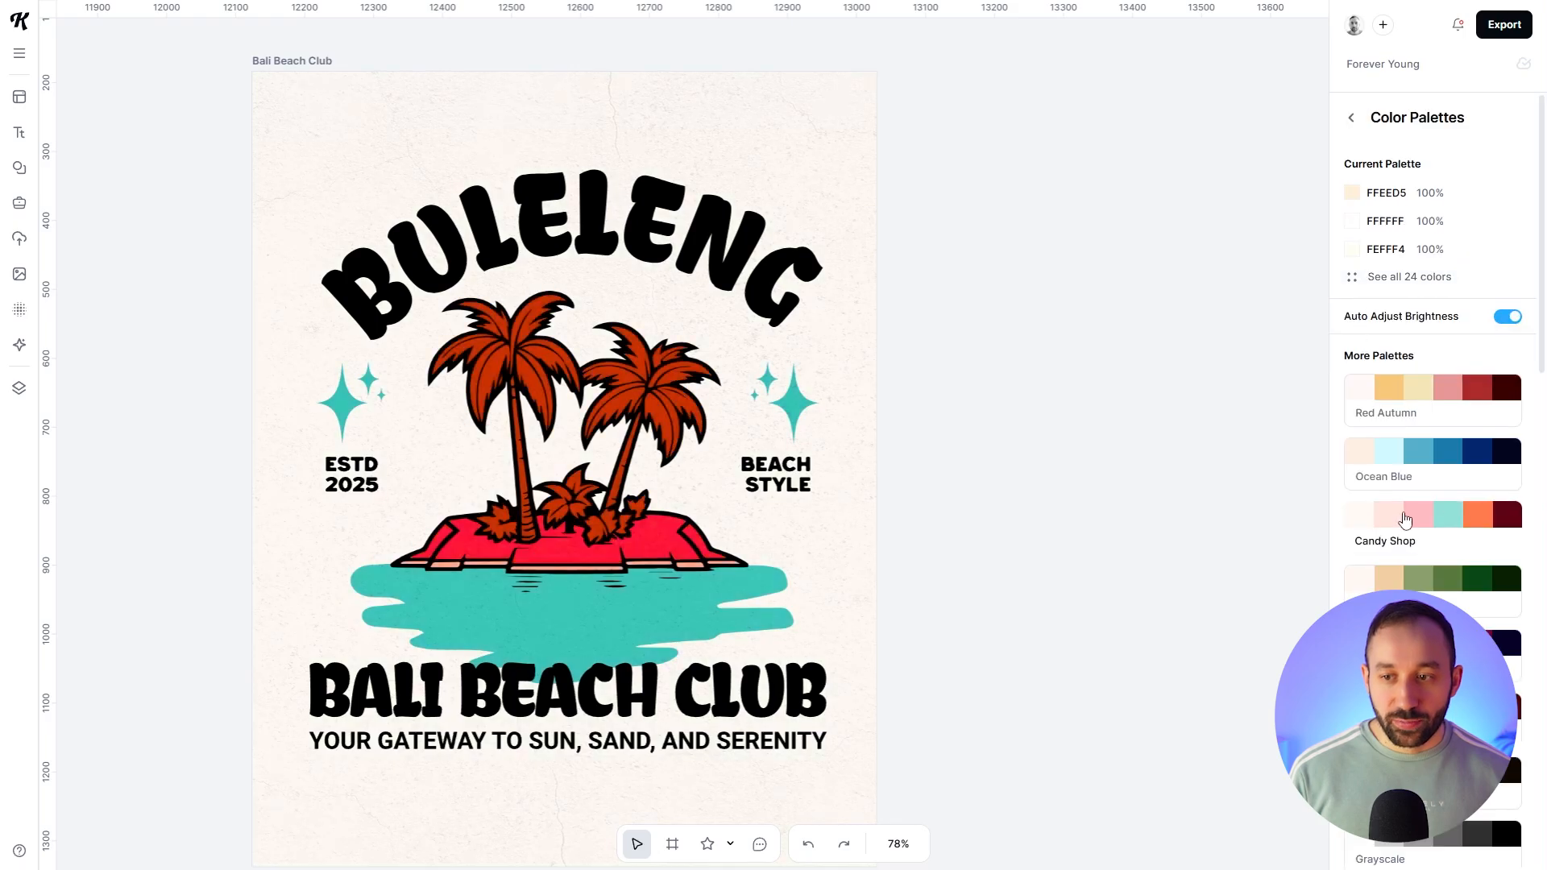
scroll(1404, 521, down, 1)
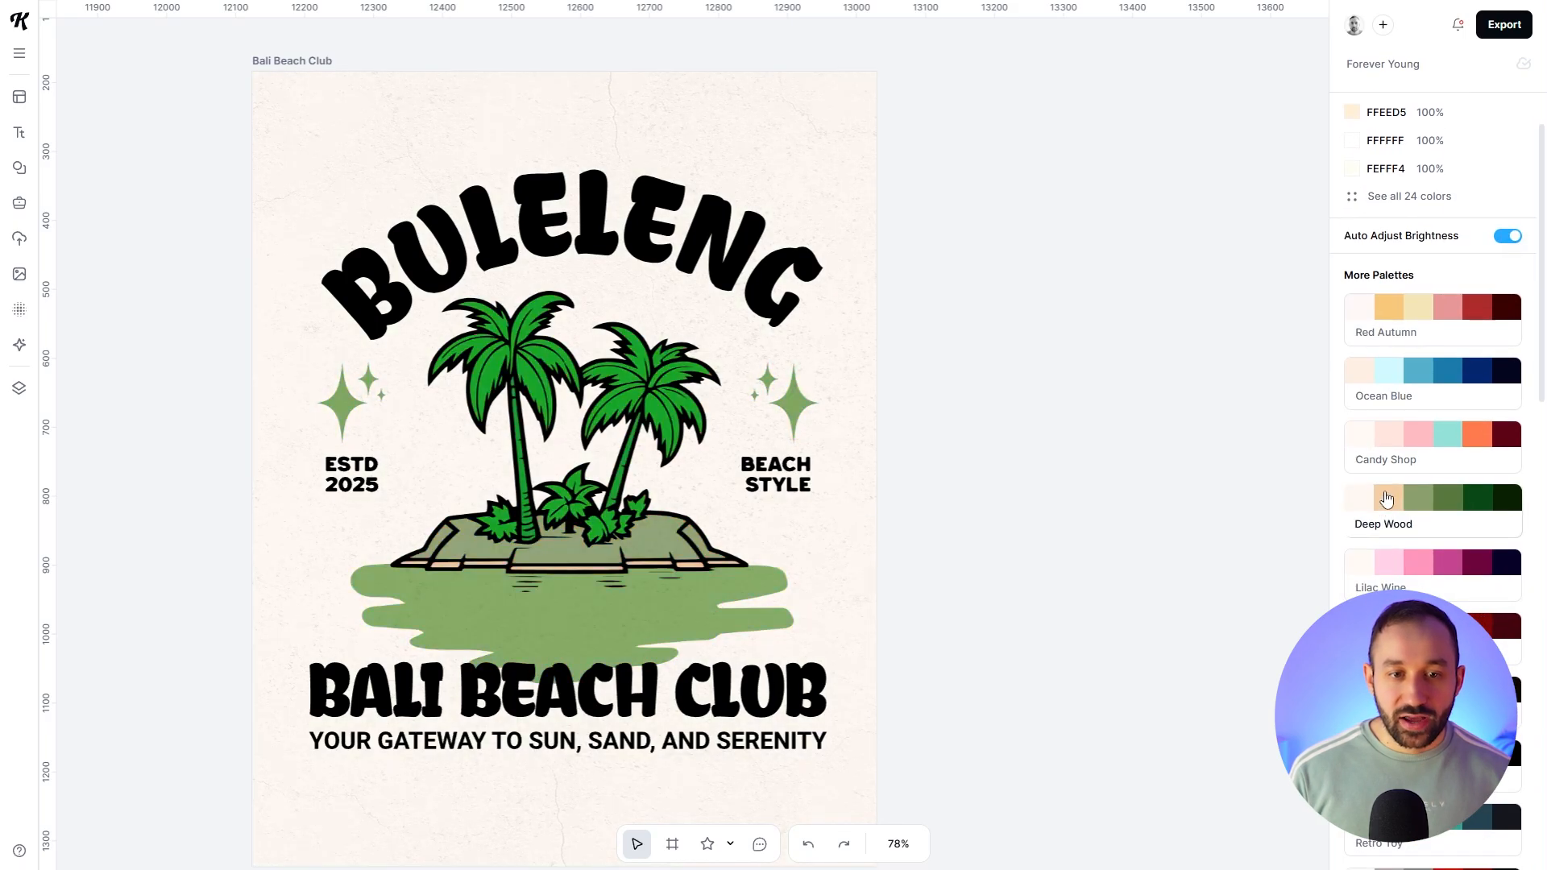
scroll(1398, 524, down, 1)
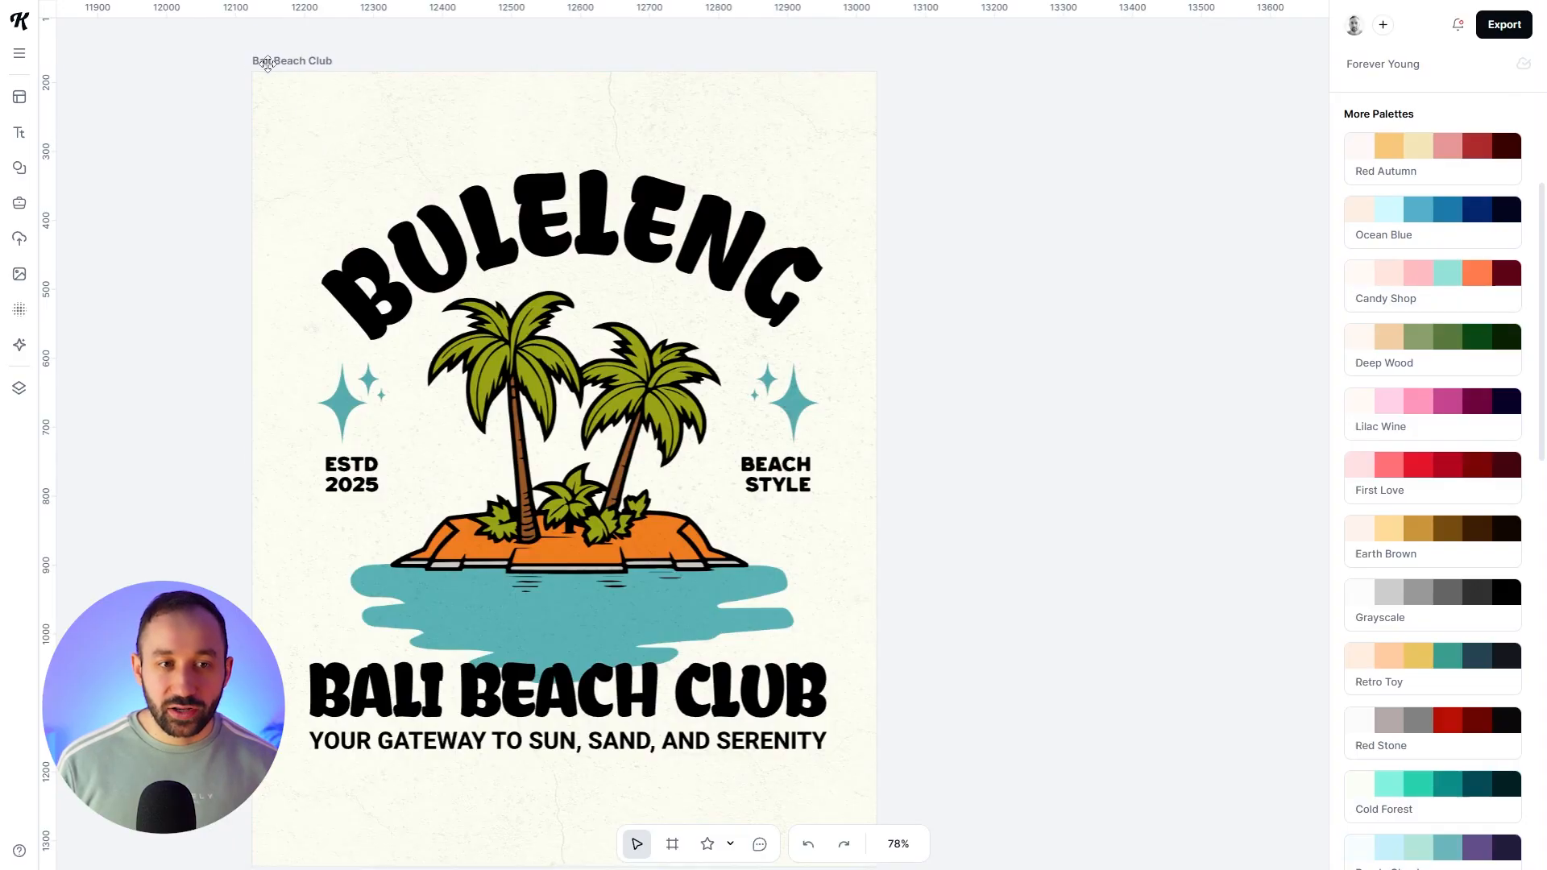
Step: Open the color palettes for the Bali Beach Club artboard only
click(268, 63)
scroll(1438, 323, down, 2)
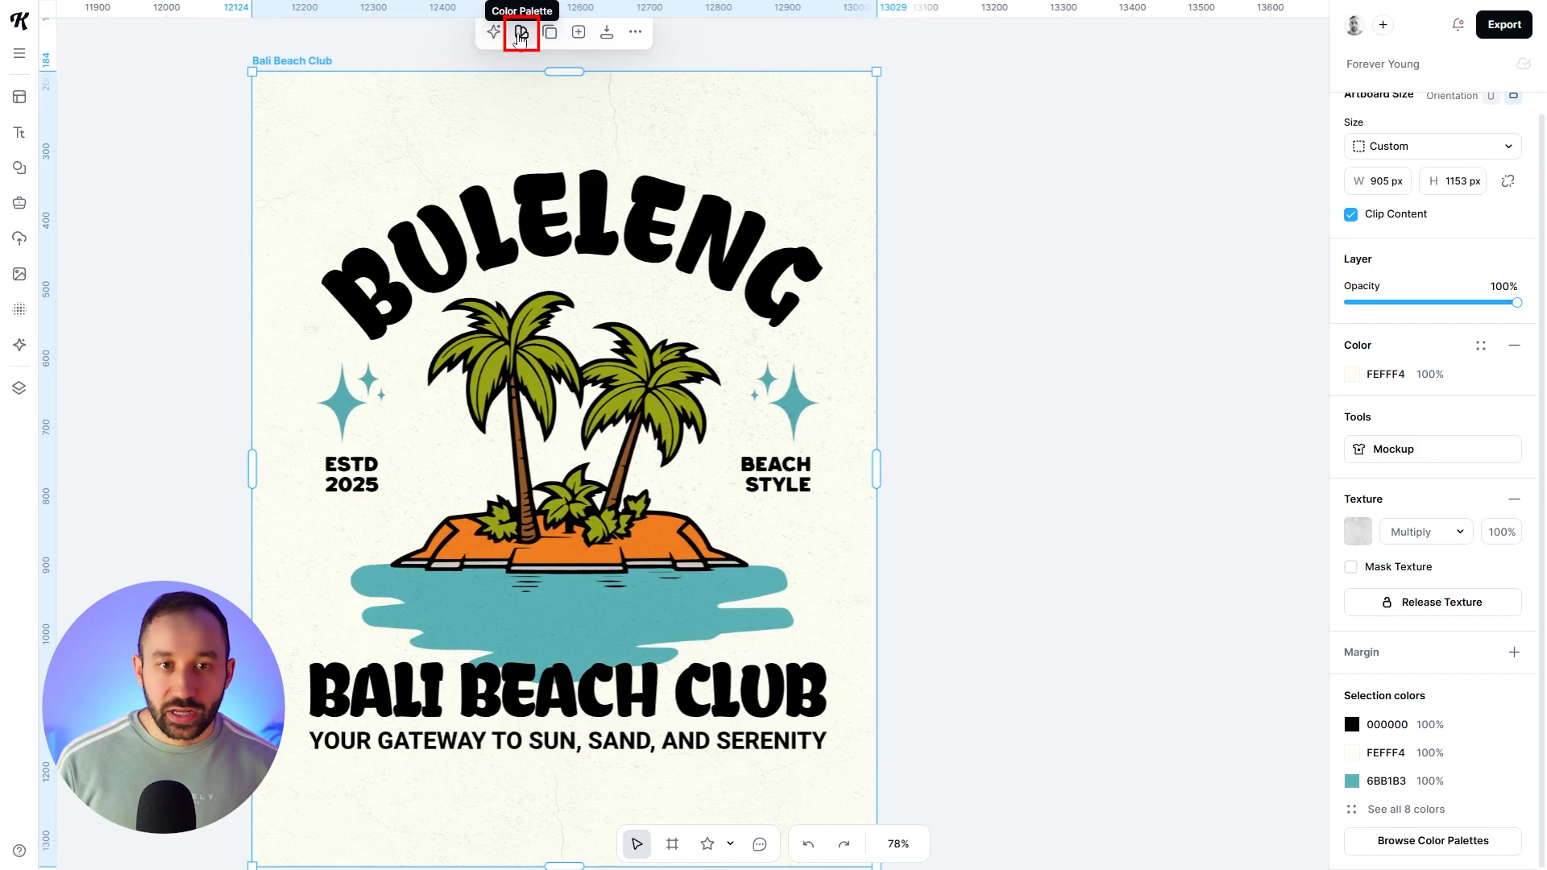
click(519, 35)
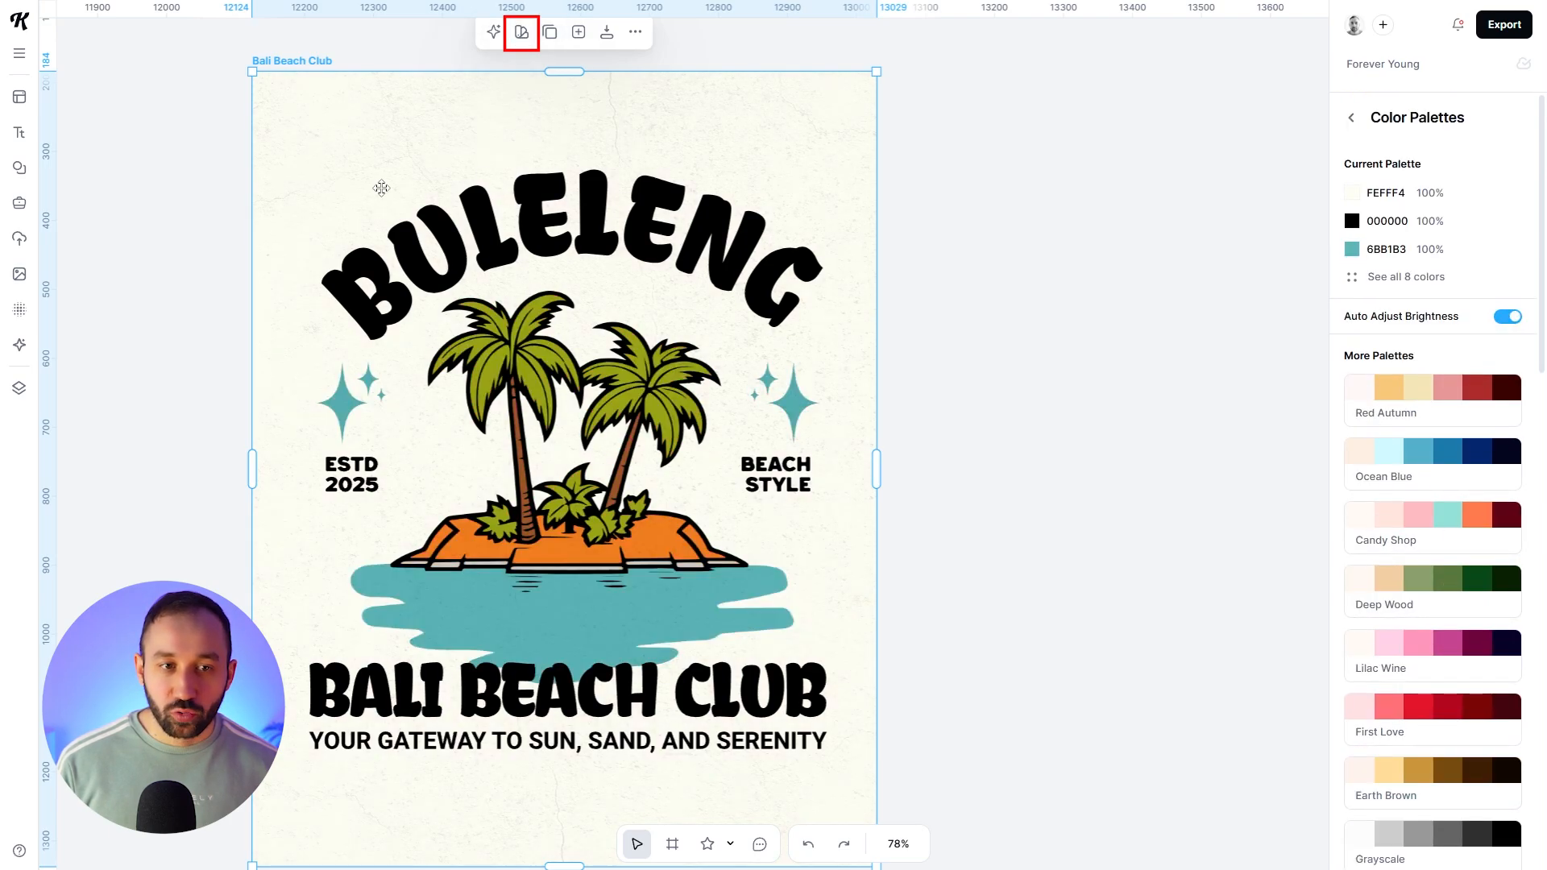
Step: Browse the color palettes for the palm island illustration and recolor it with the Mango Dreams palette
click(622, 372)
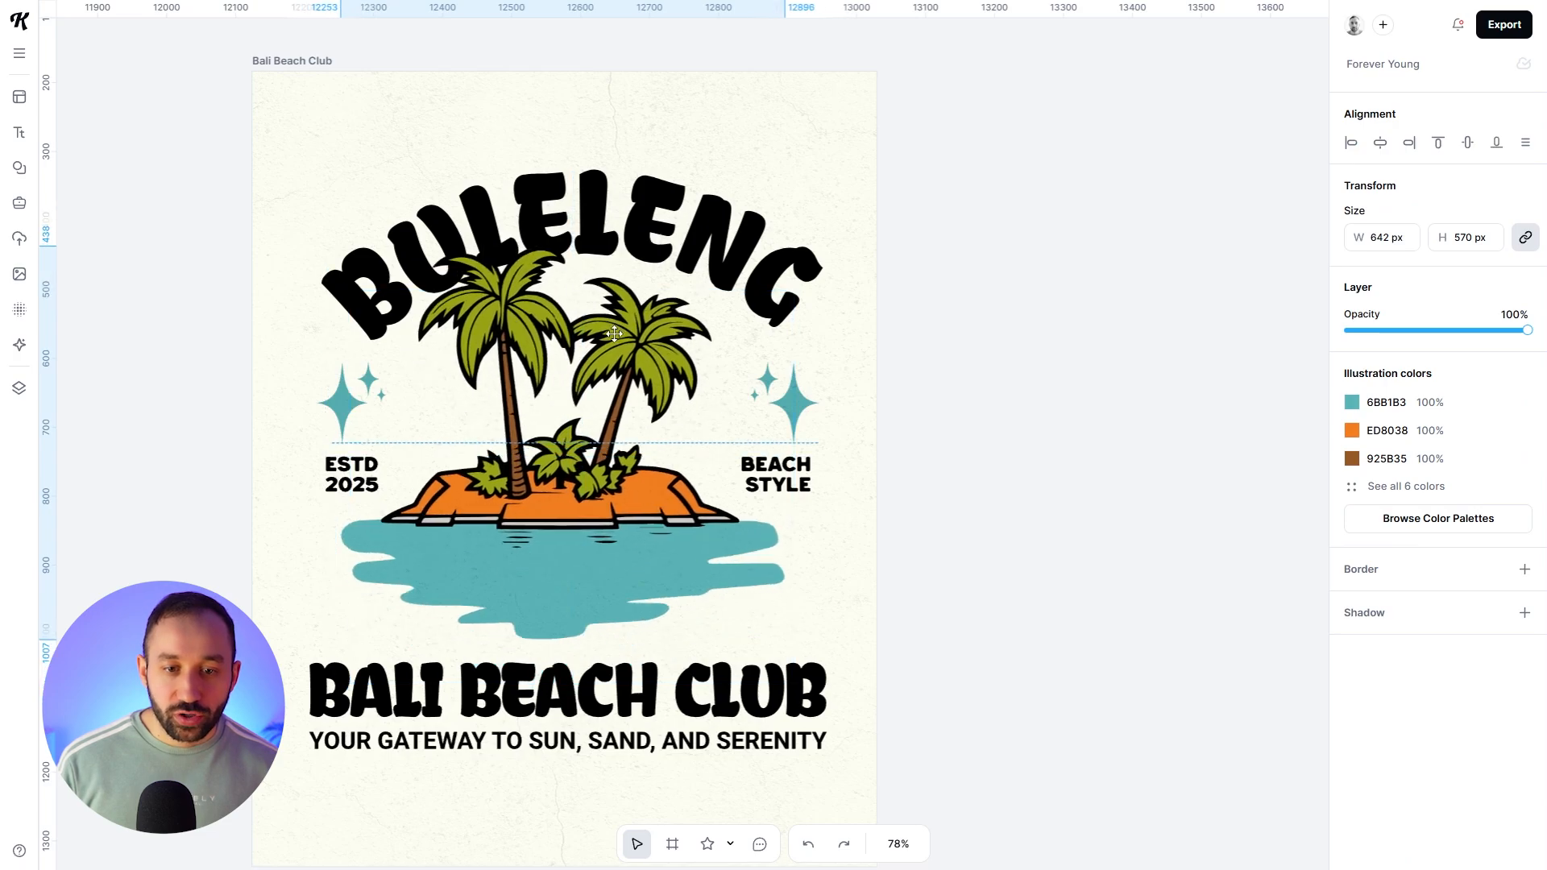
drag(637, 366, 636, 373)
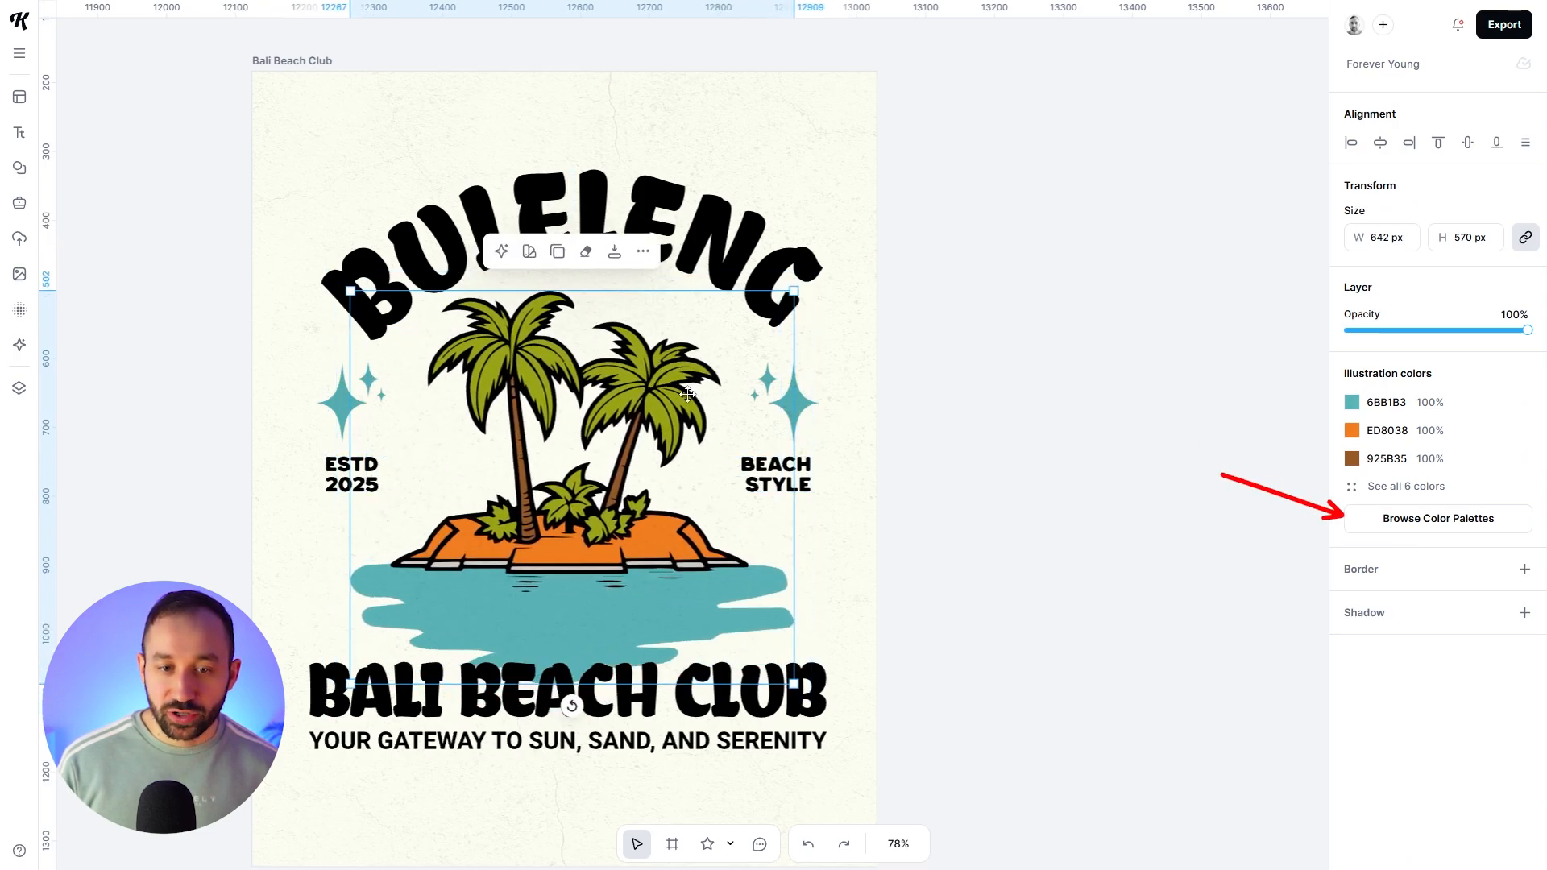
click(1427, 524)
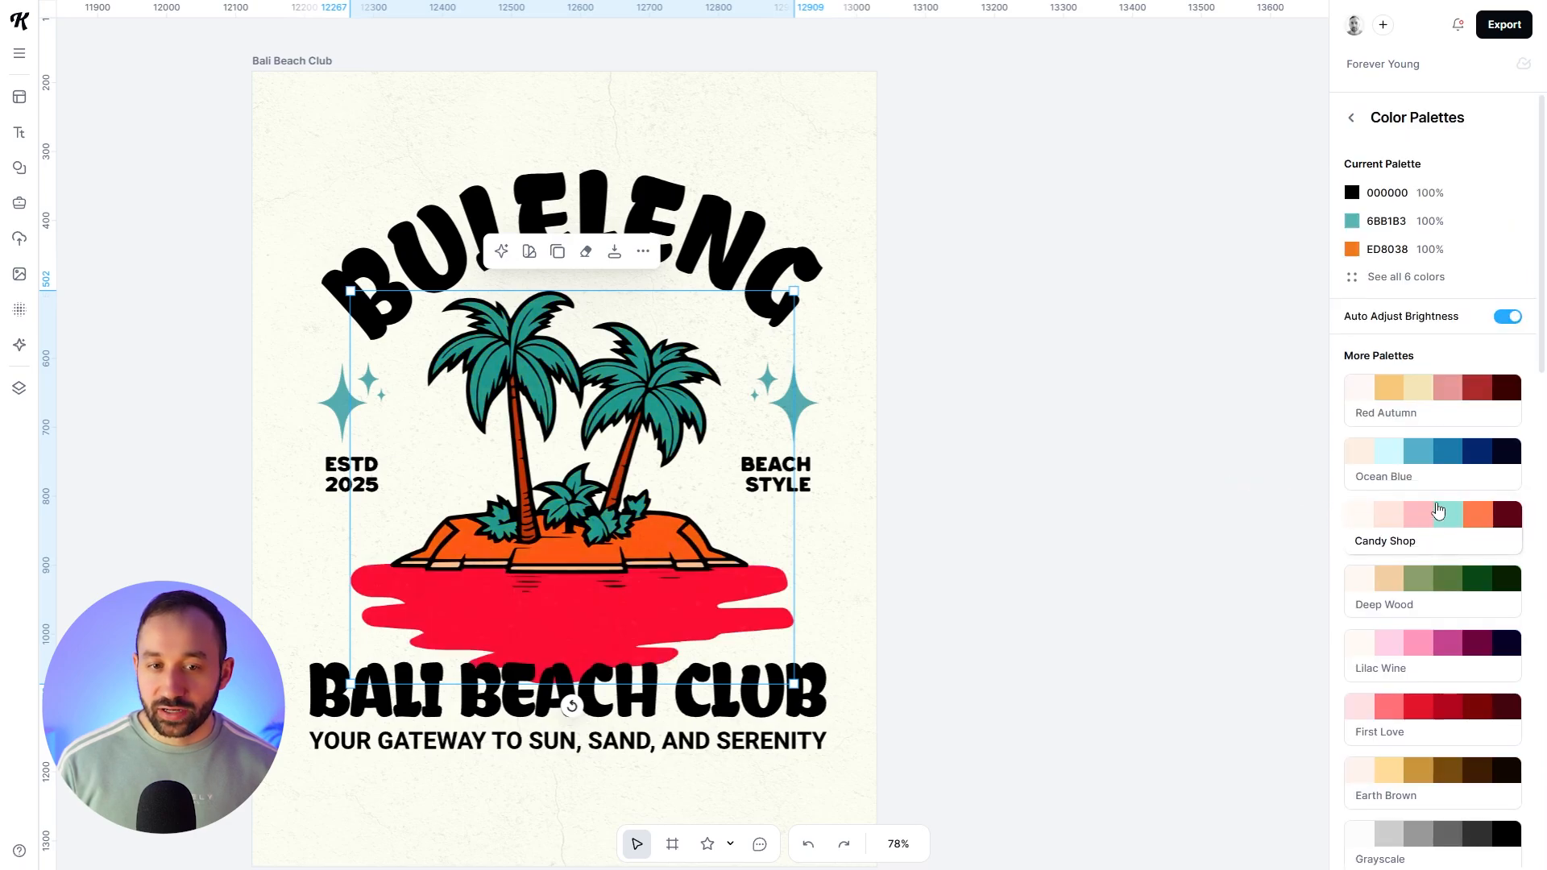
scroll(1437, 523, down, 5)
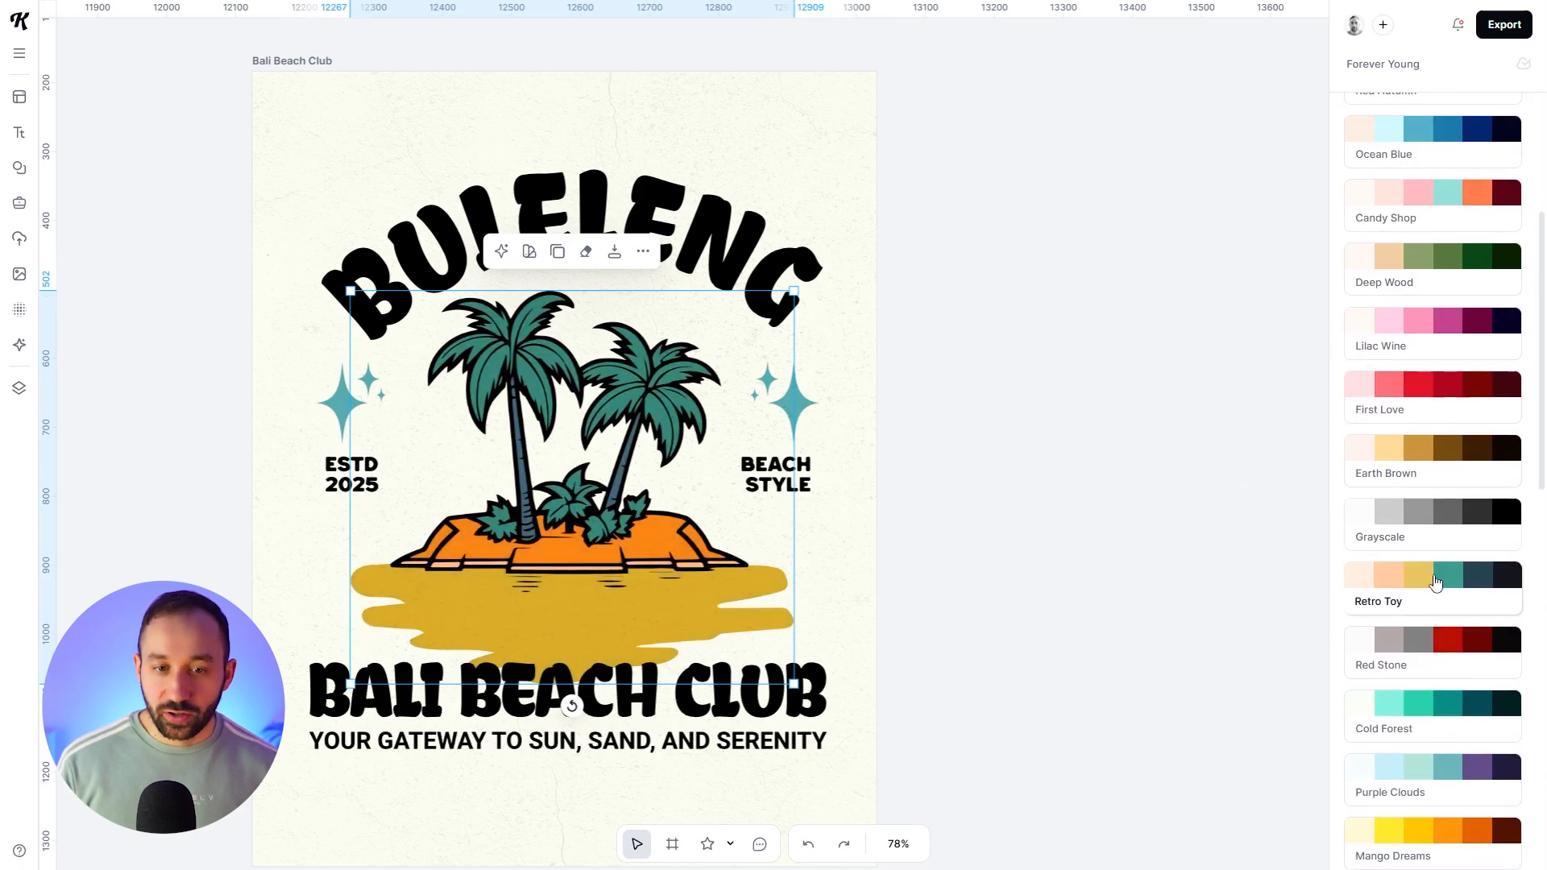
scroll(1439, 604, down, 2)
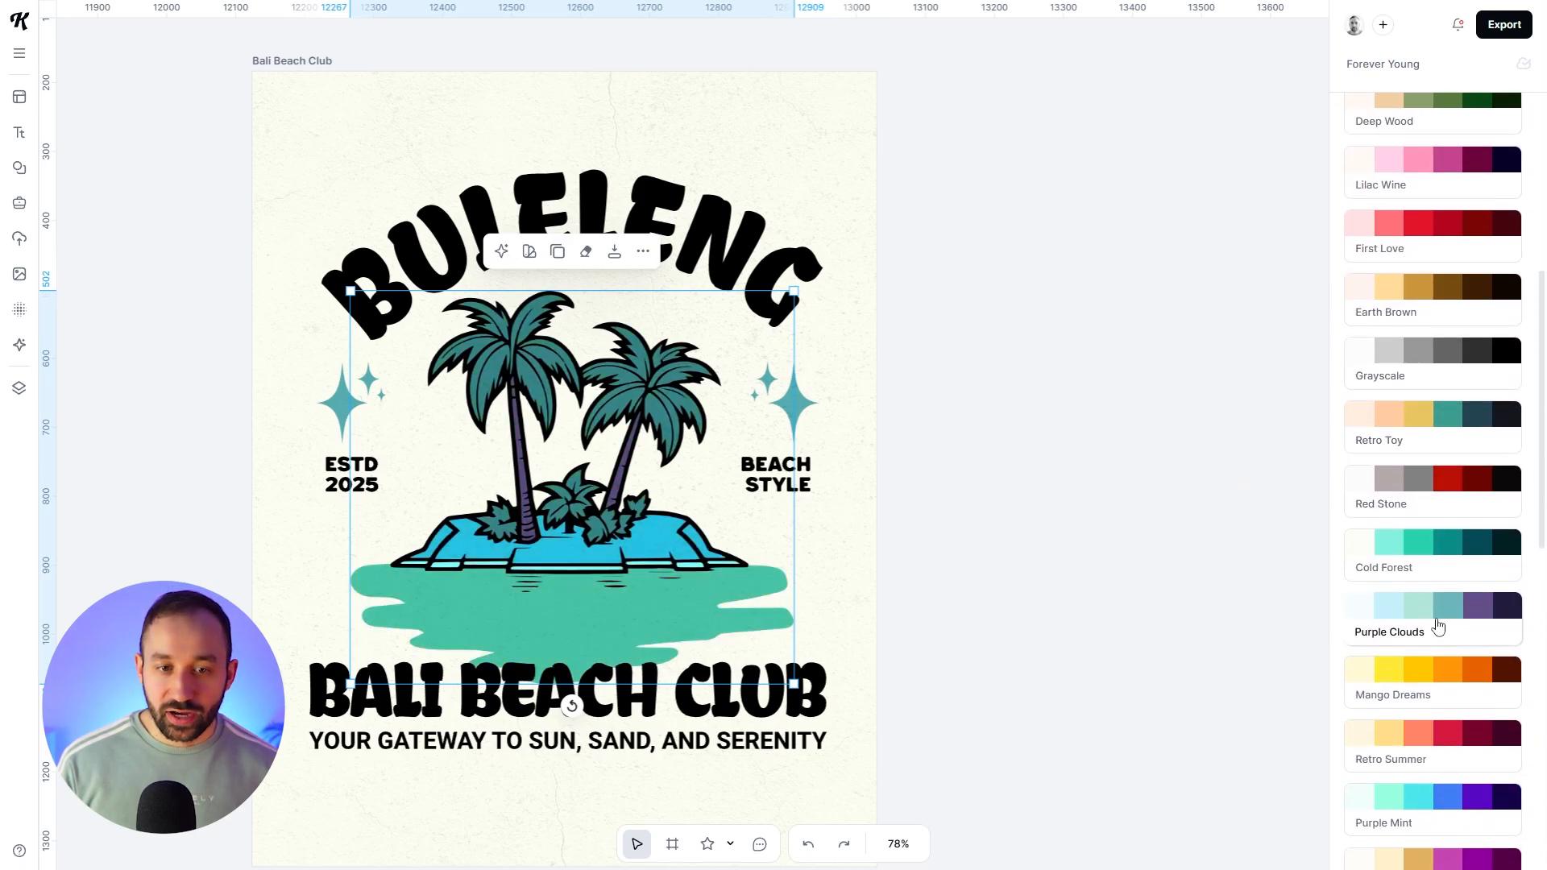
Step: Examine the recolored illustration and the separate text and sparkle elements of the Bali Beach Club design
click(776, 442)
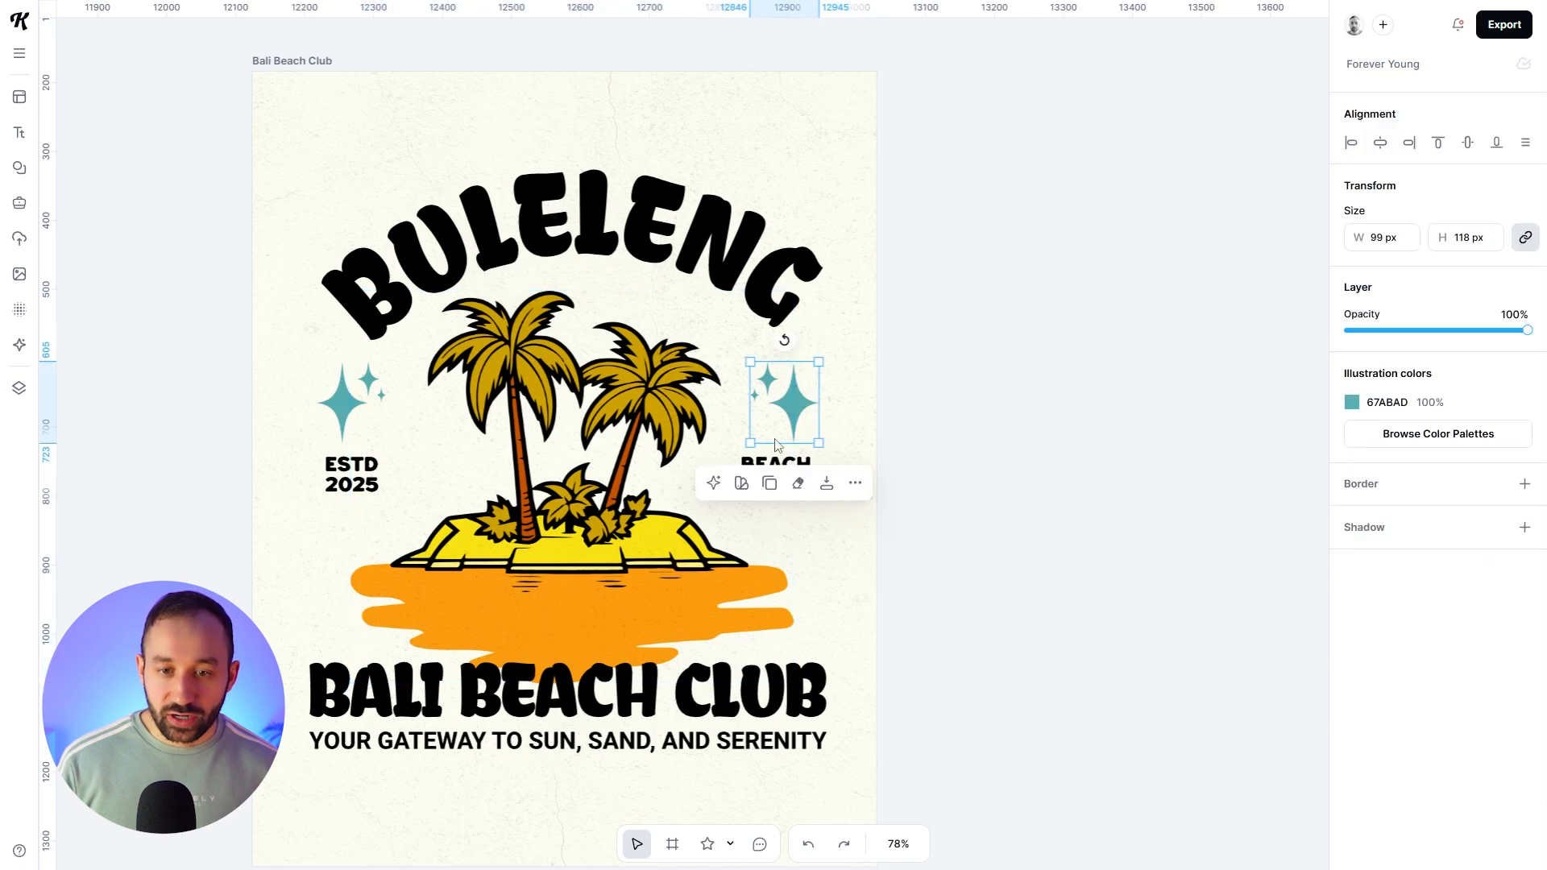
click(625, 232)
click(576, 456)
click(617, 474)
click(1067, 420)
click(689, 382)
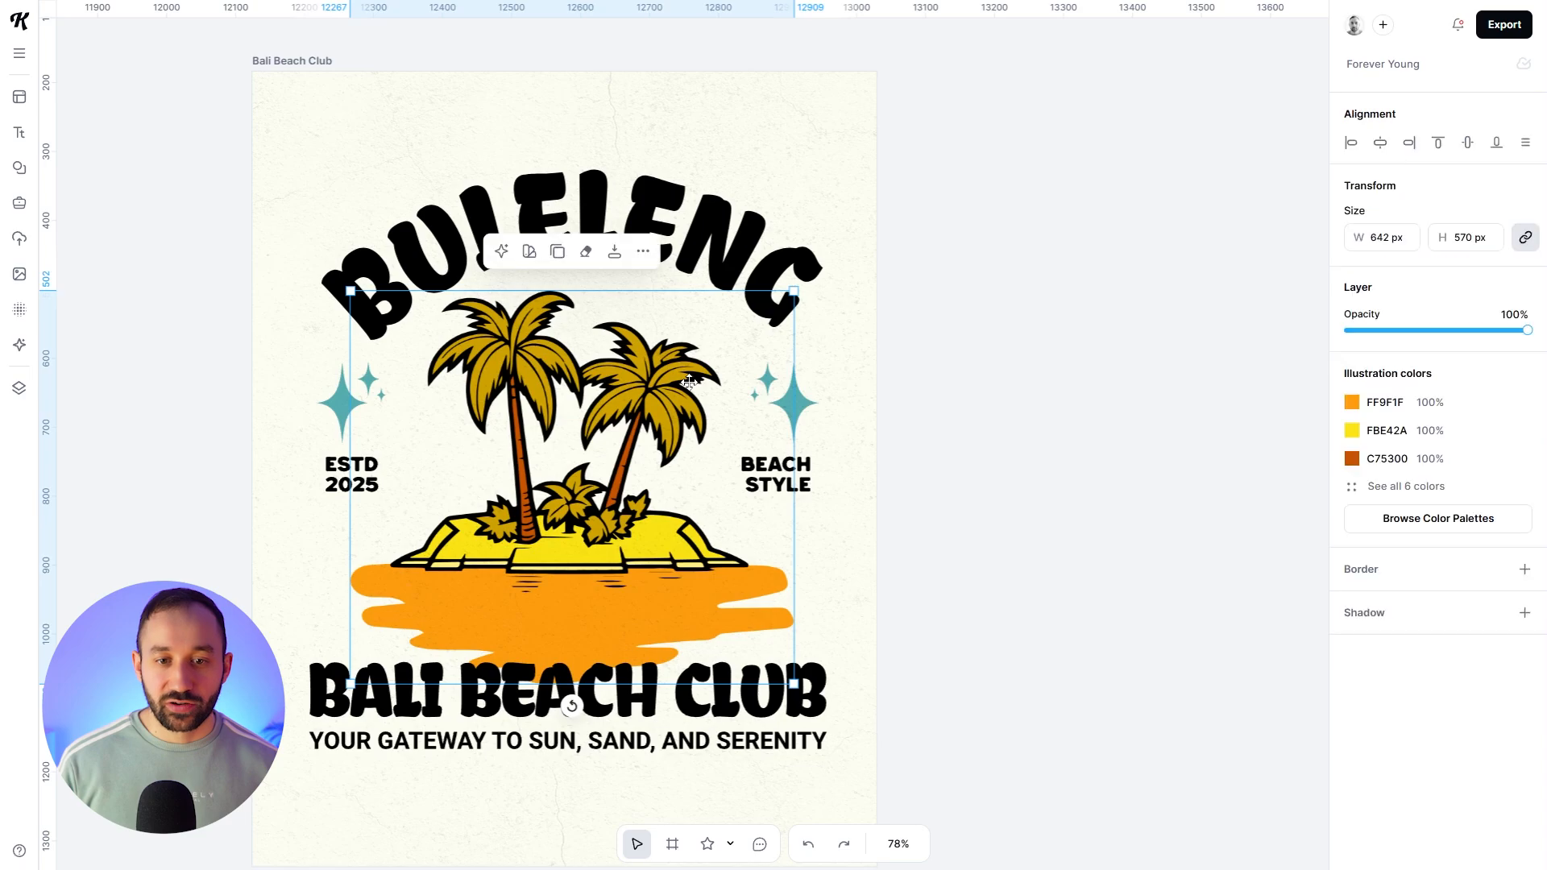
click(646, 219)
click(342, 415)
click(770, 384)
click(1019, 434)
ctrl+scroll(654, 555, up, 5)
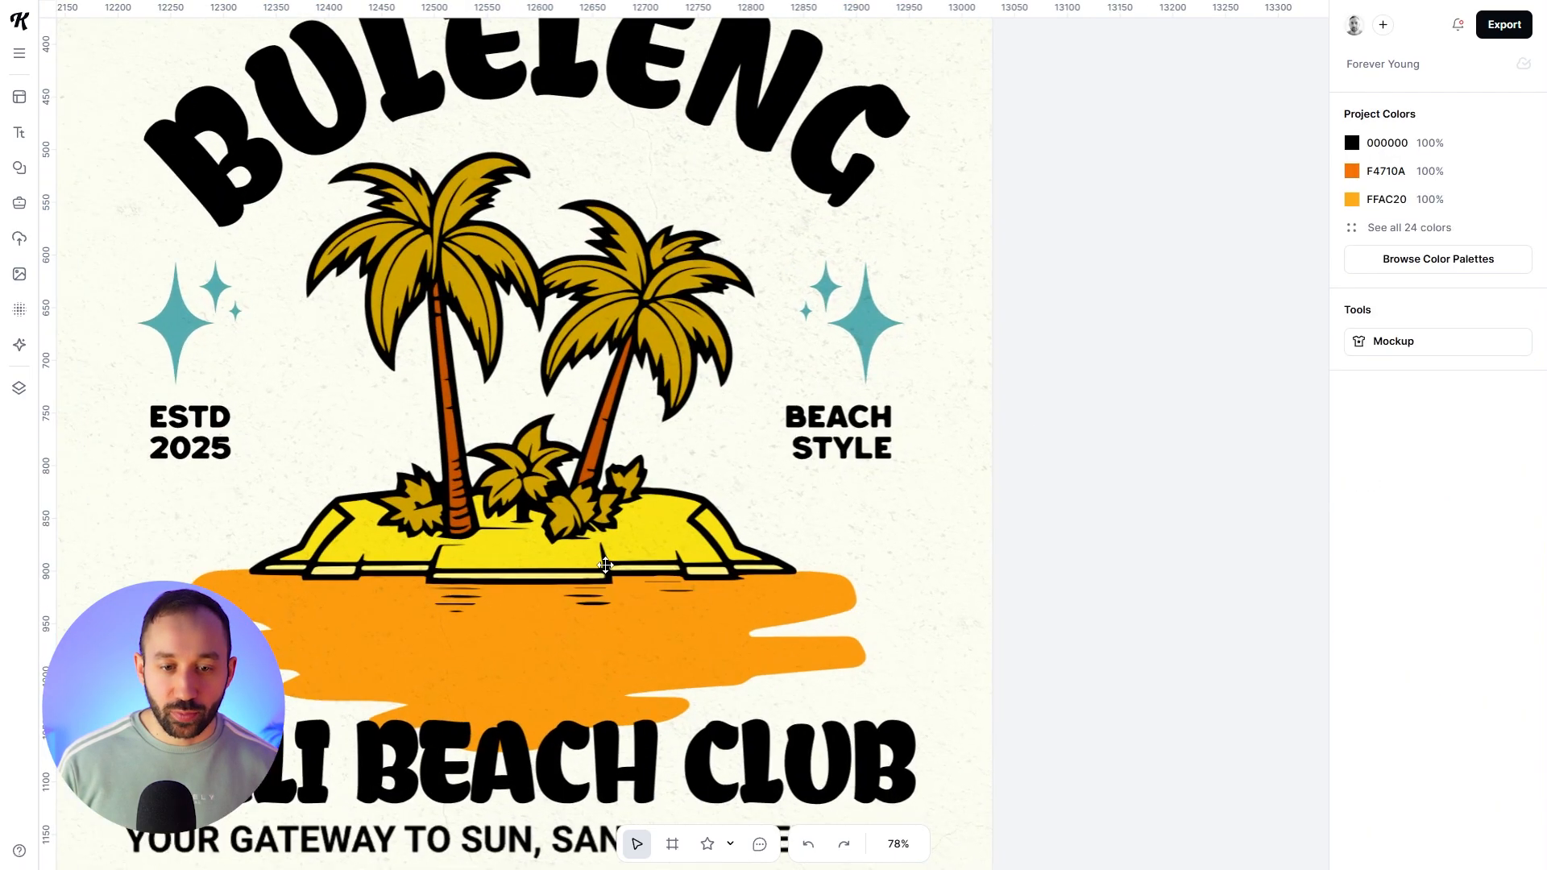
Step: Search the typefaces for "monotype" and set the GAMING text on the MONOTYPE artboard to Futura Now
ctrl+scroll(594, 512, down, 5)
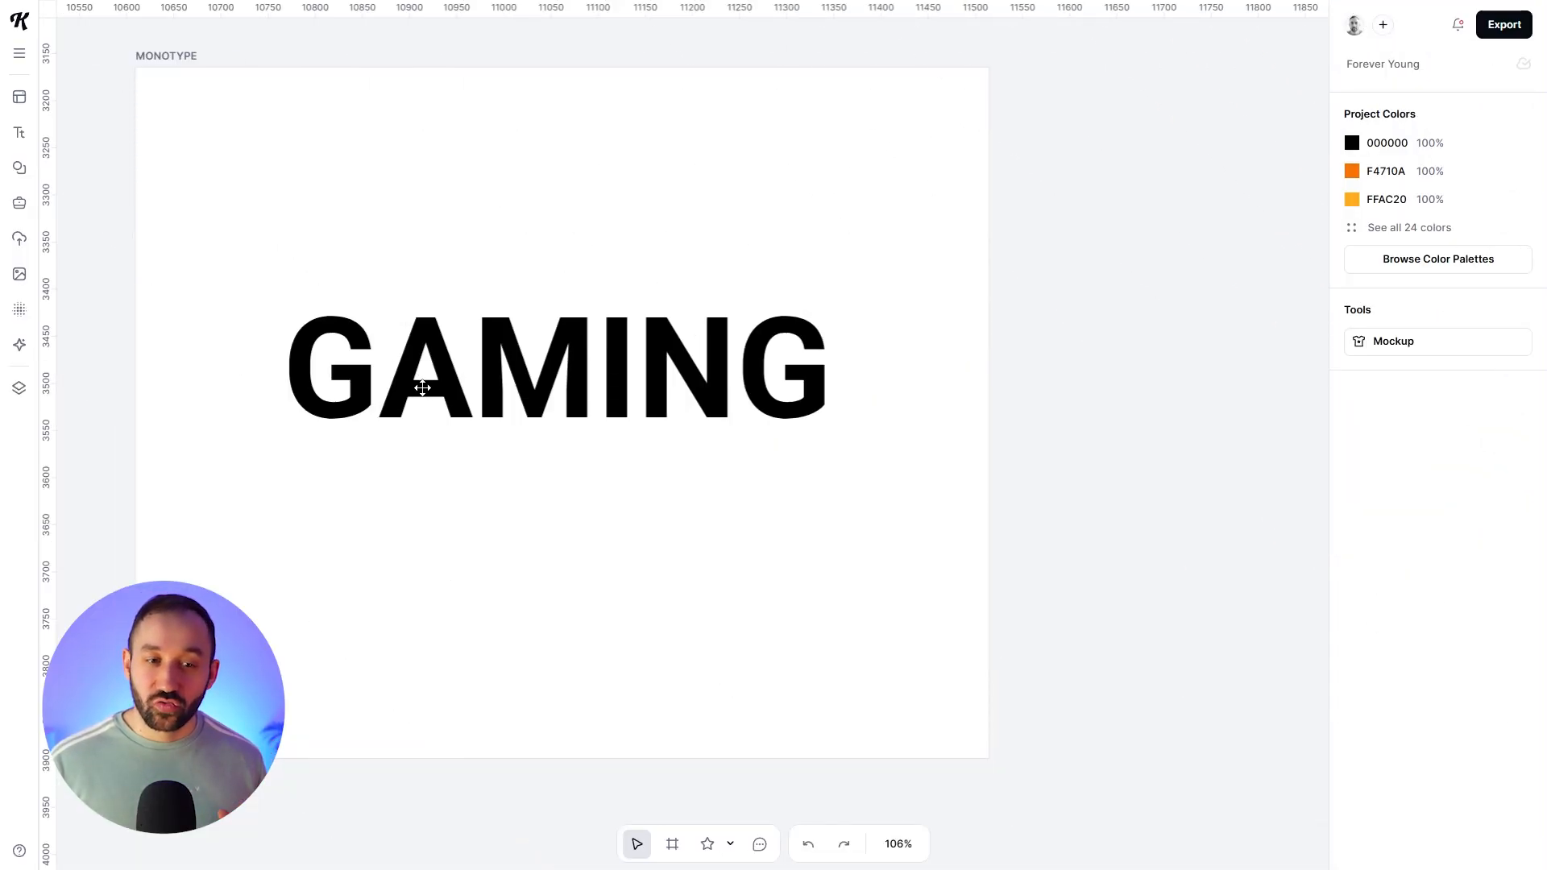
click(422, 394)
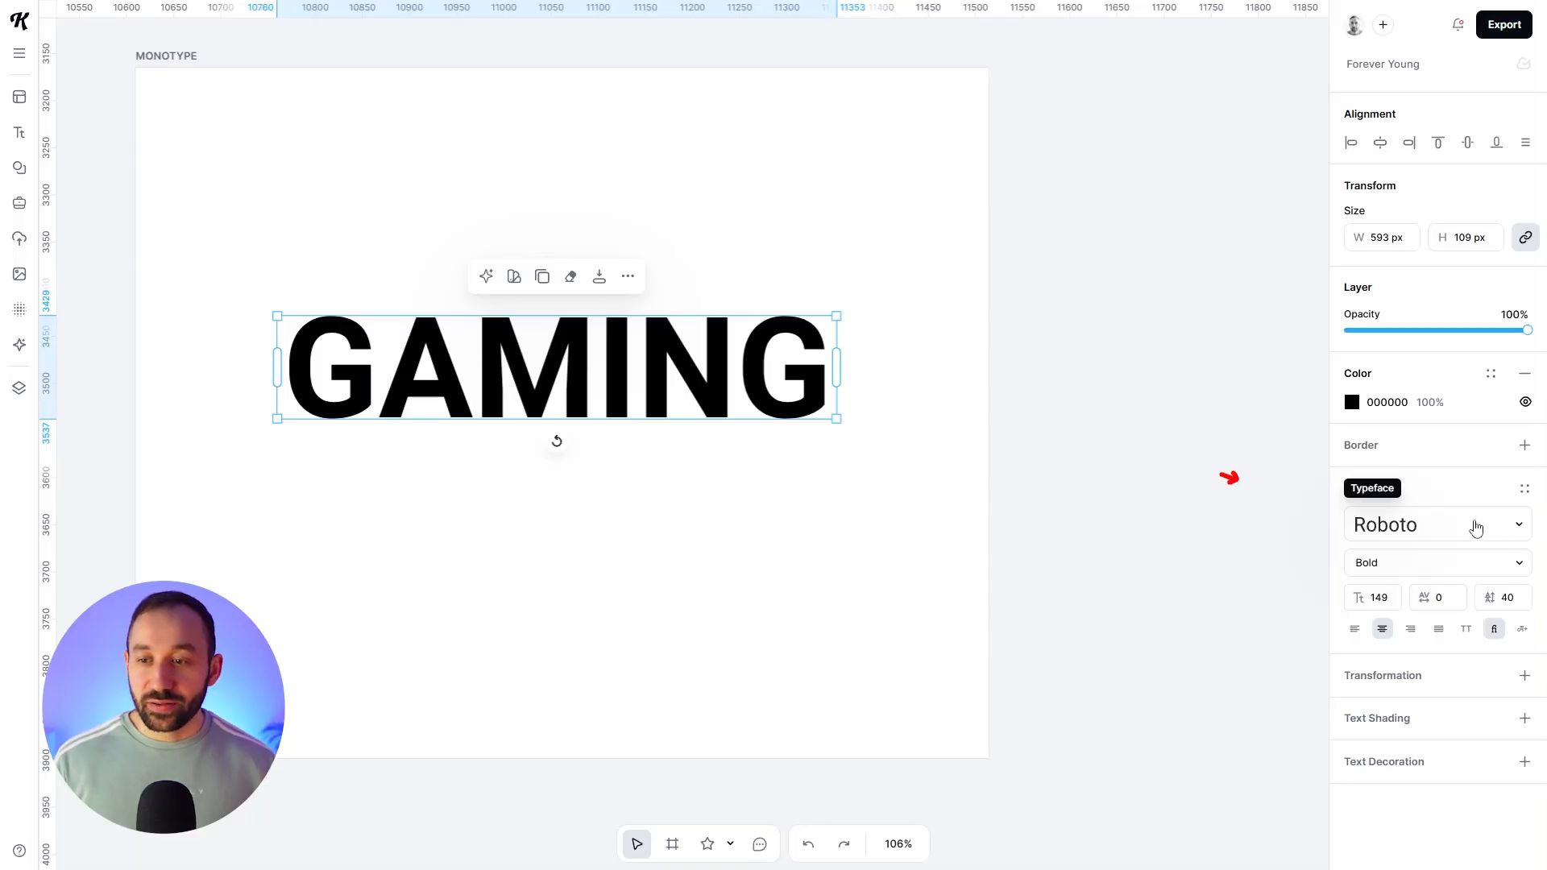
click(1442, 532)
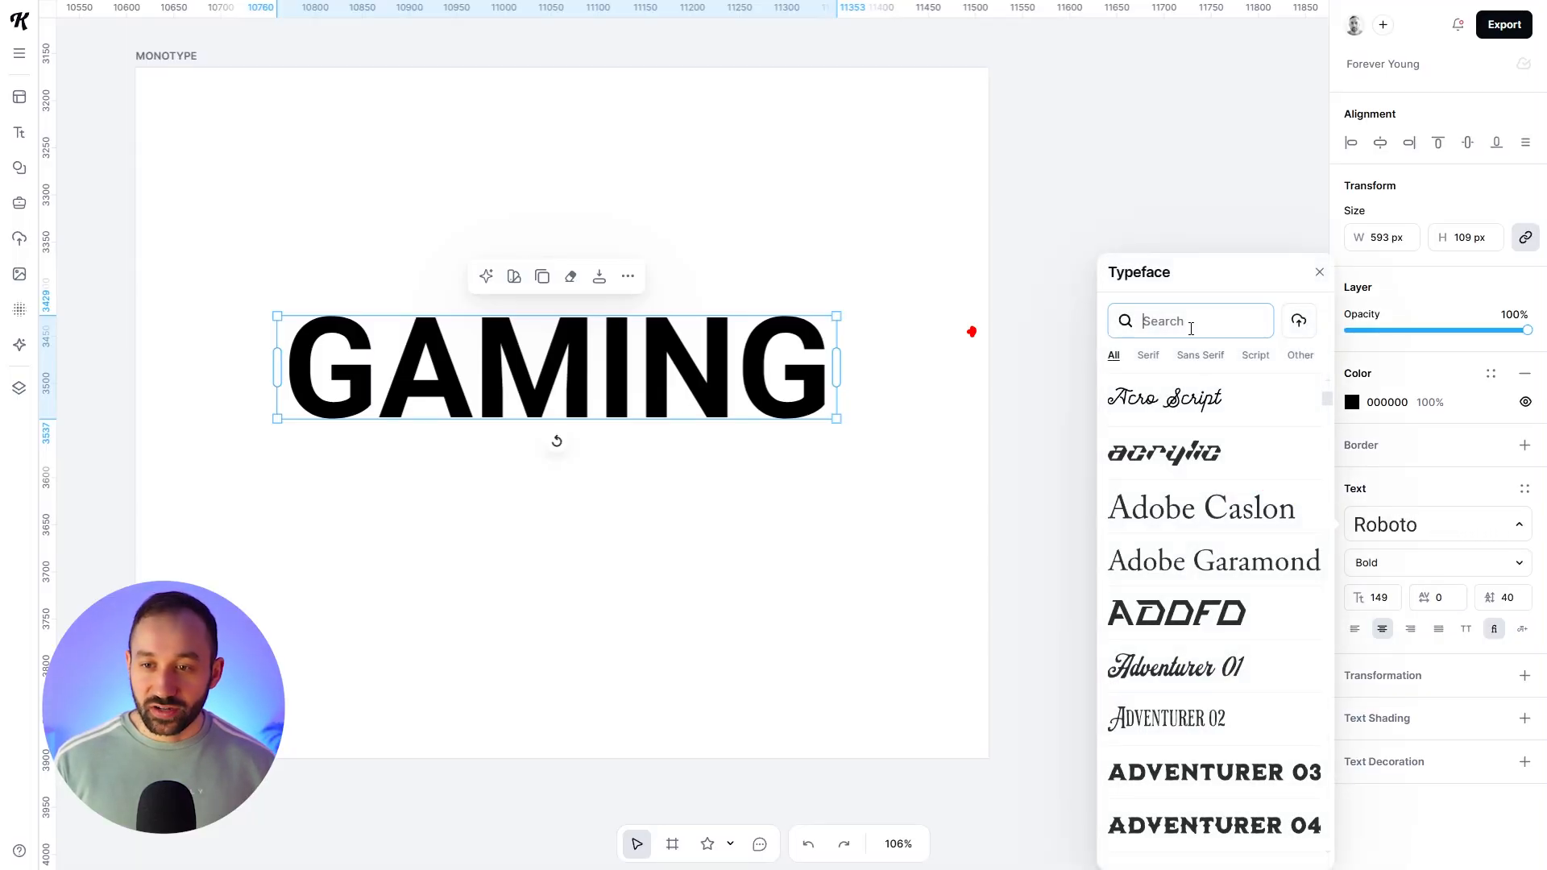
text(mono)
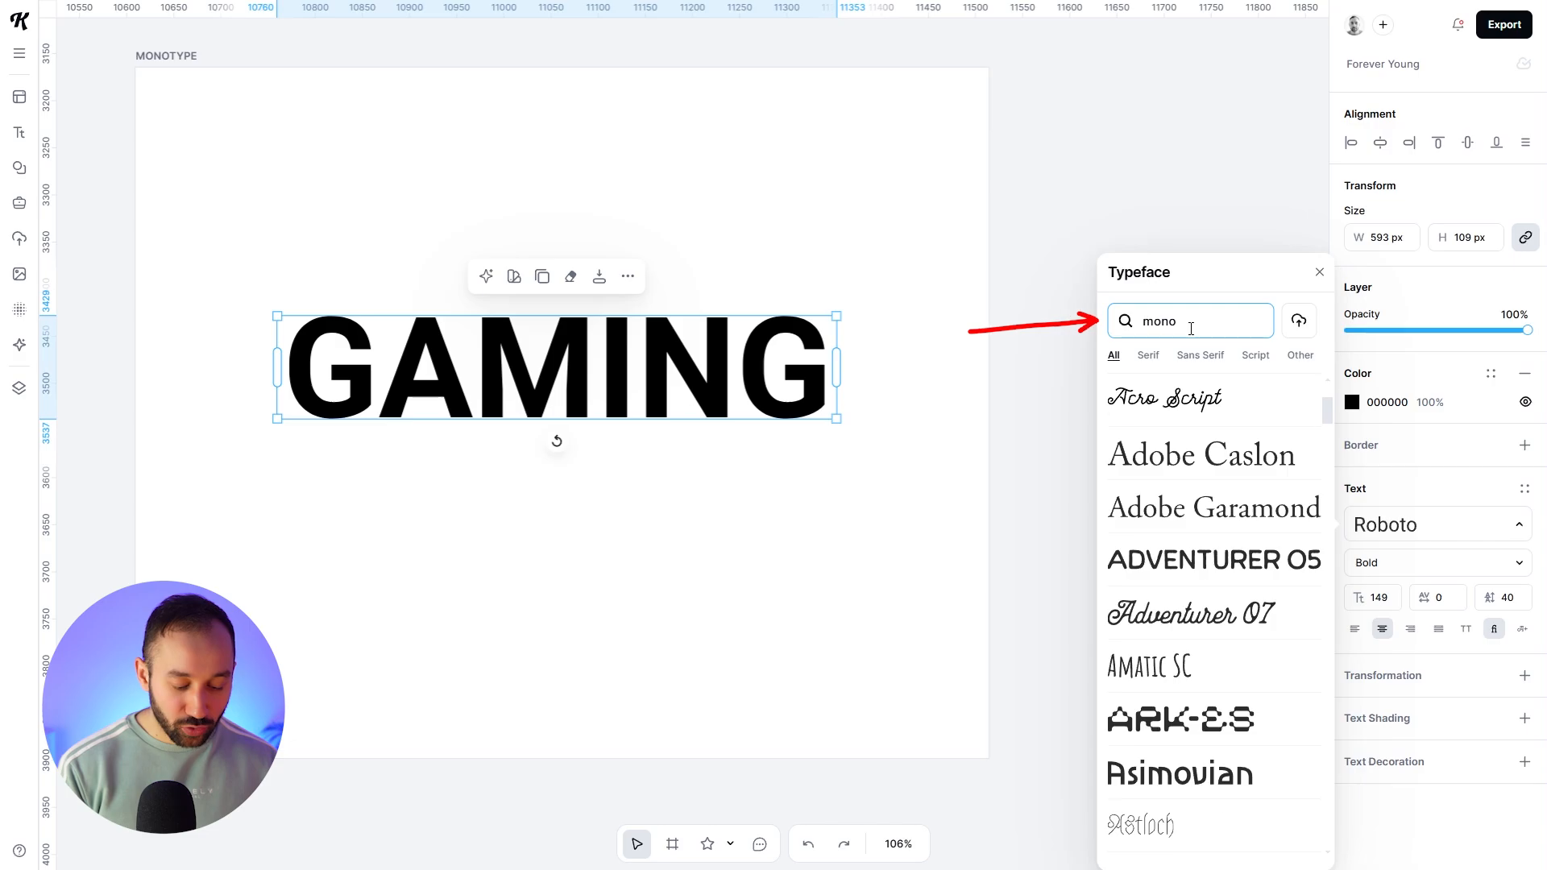
text(type)
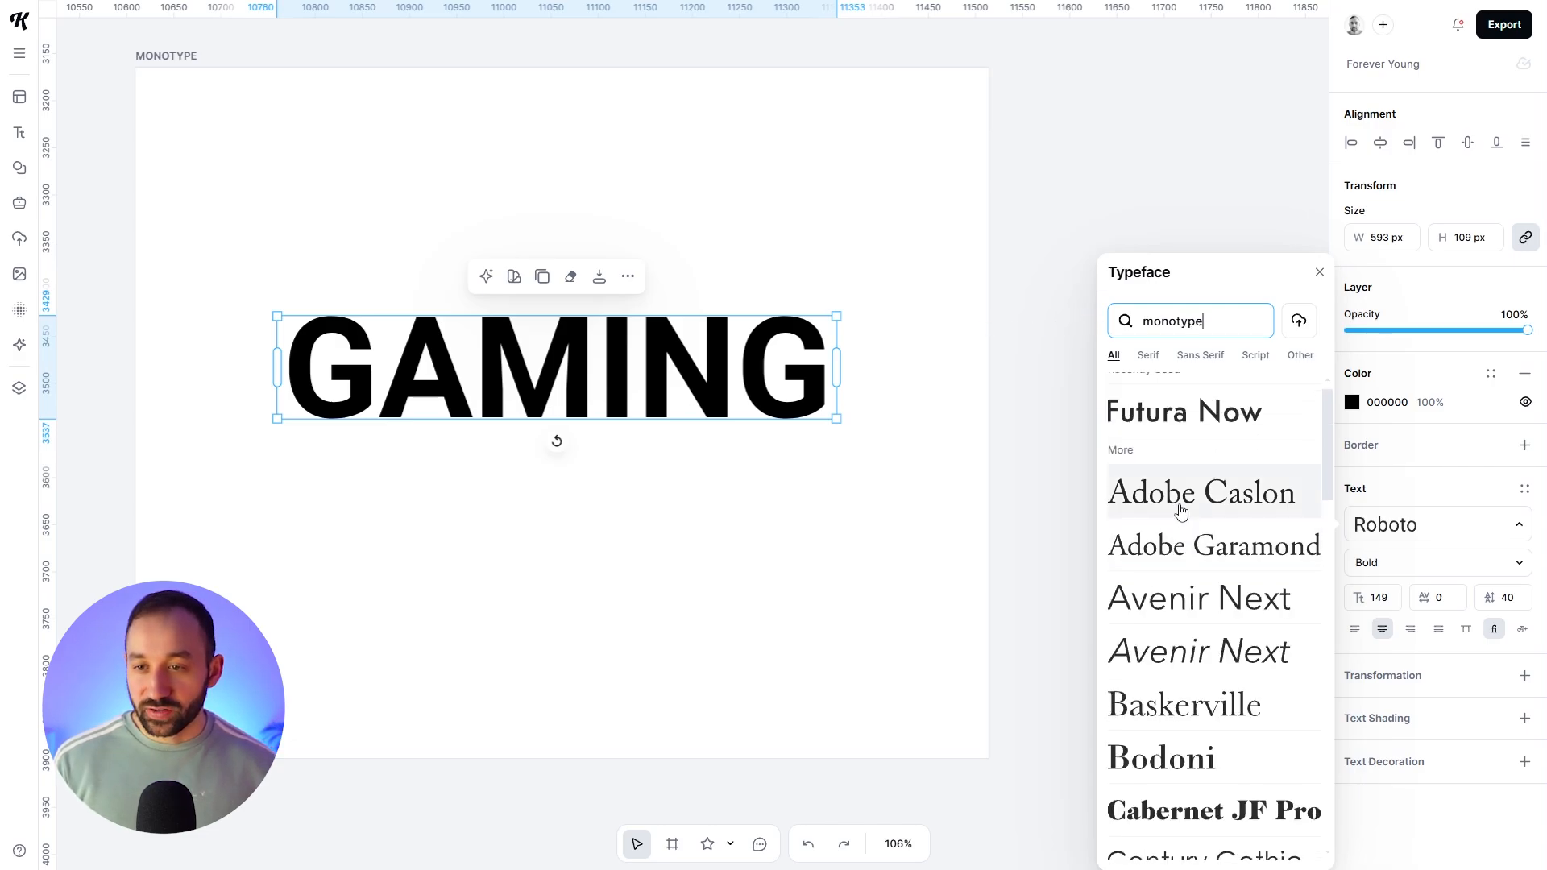
scroll(1182, 503, down, 1)
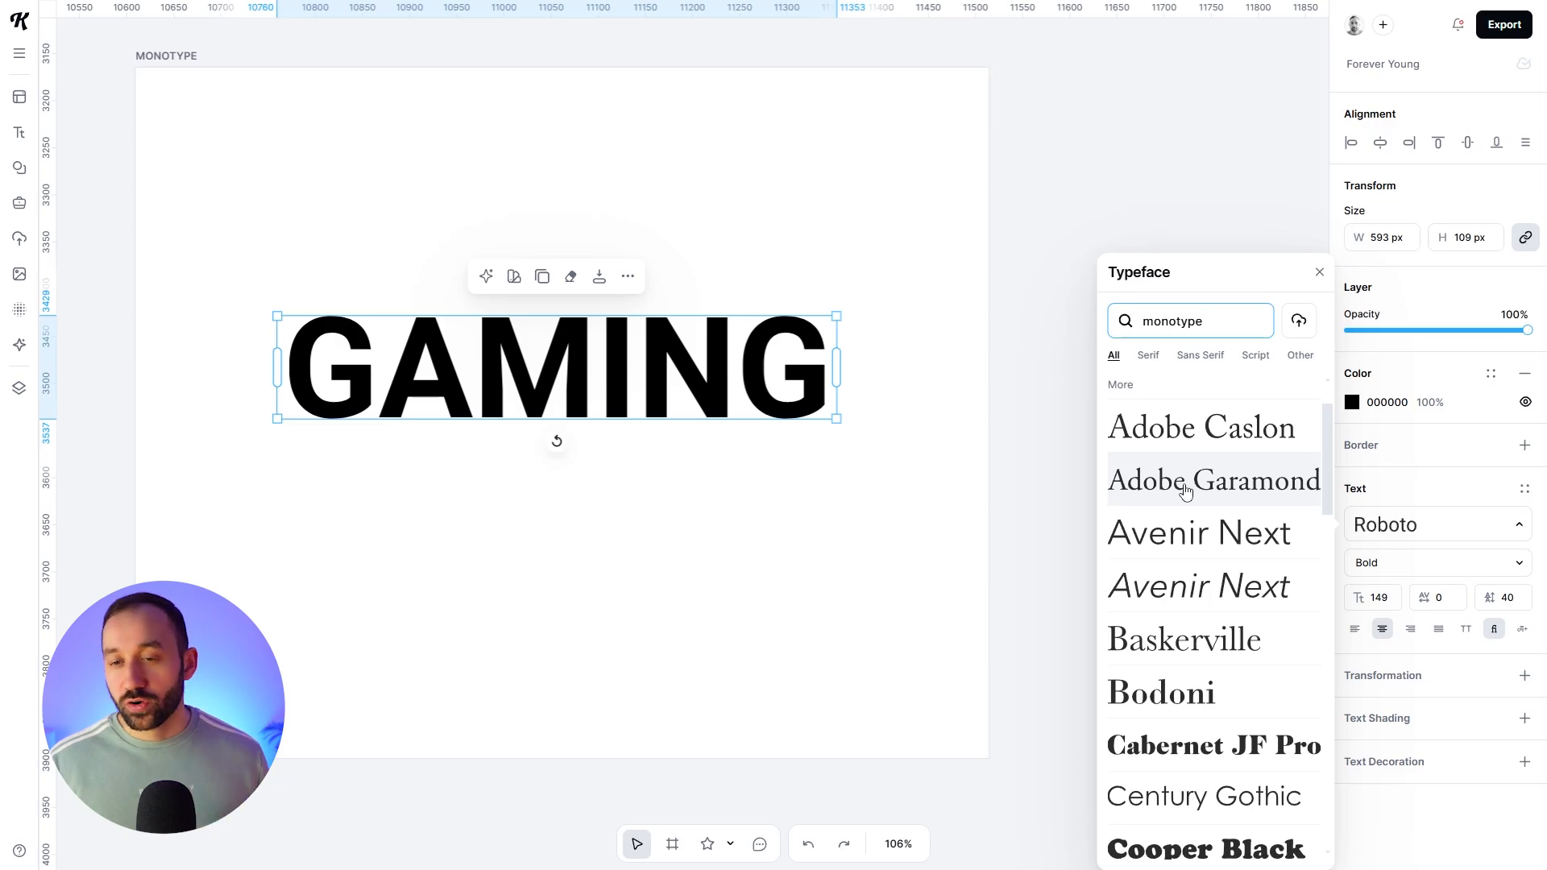
scroll(1184, 487, down, 3)
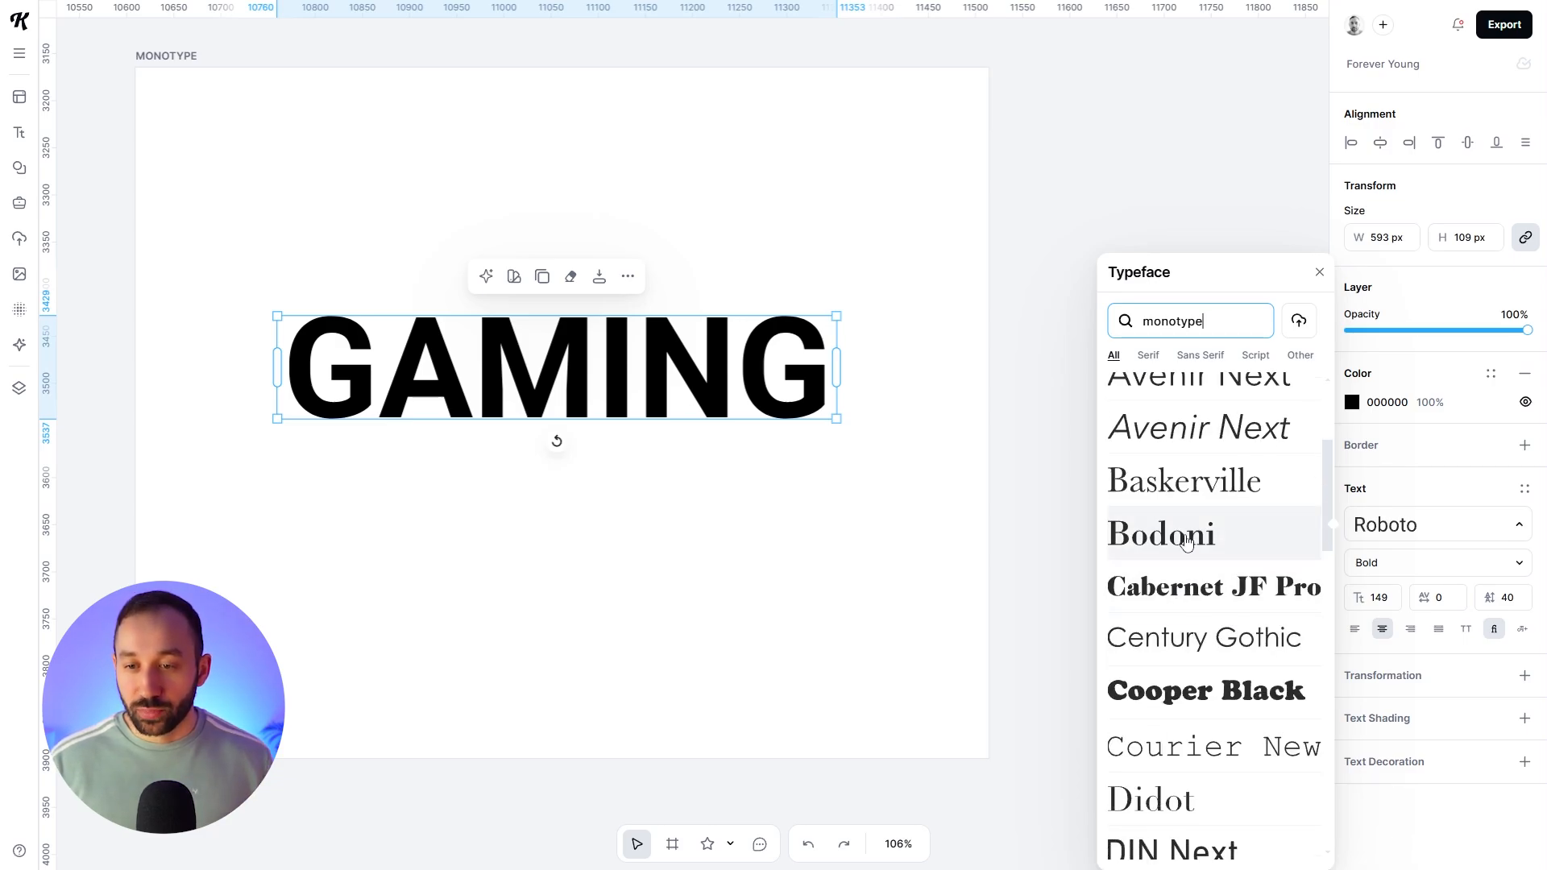
scroll(1186, 542, down, 1)
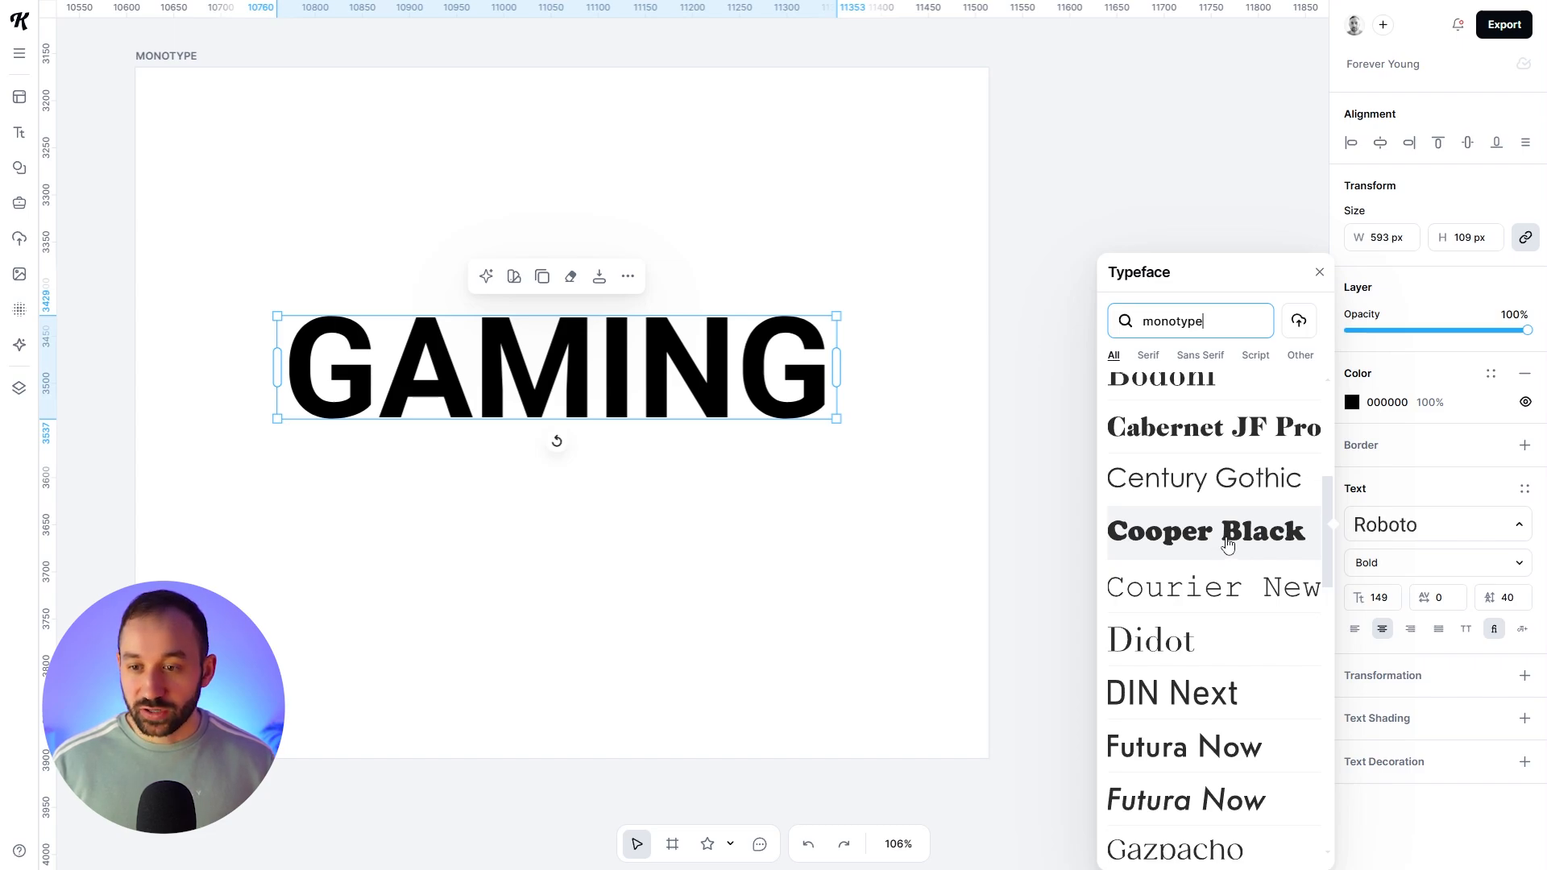
scroll(1227, 545, down, 2)
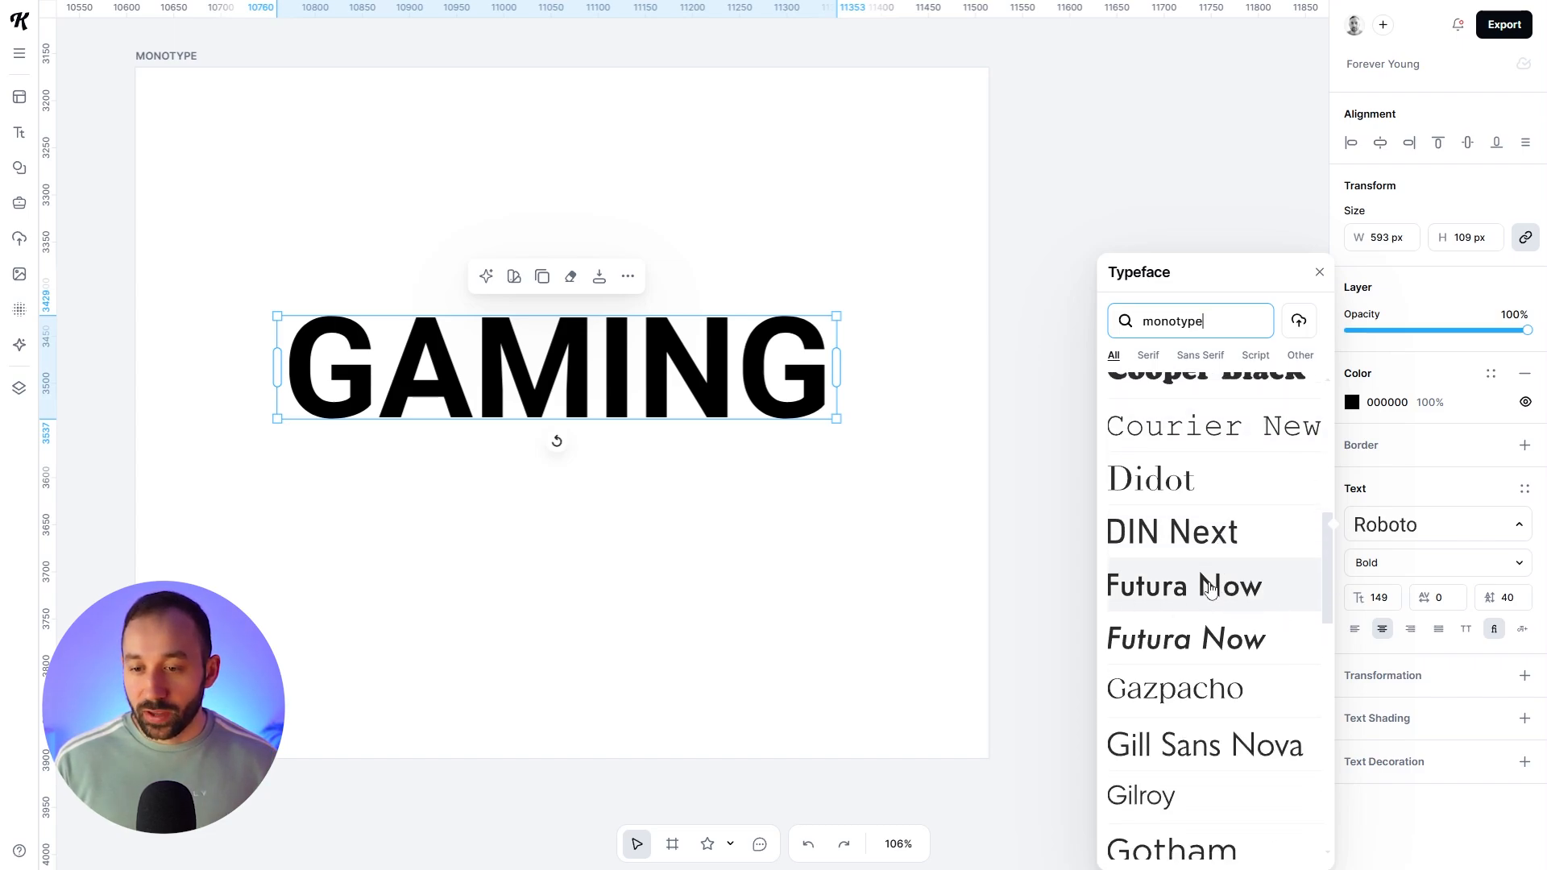
scroll(1208, 588, down, 1)
click(1179, 521)
Step: Set the GAMING text's variable font weight to 1000 and widen its text box to about 784 px
drag(835, 476, 952, 452)
drag(895, 406, 848, 424)
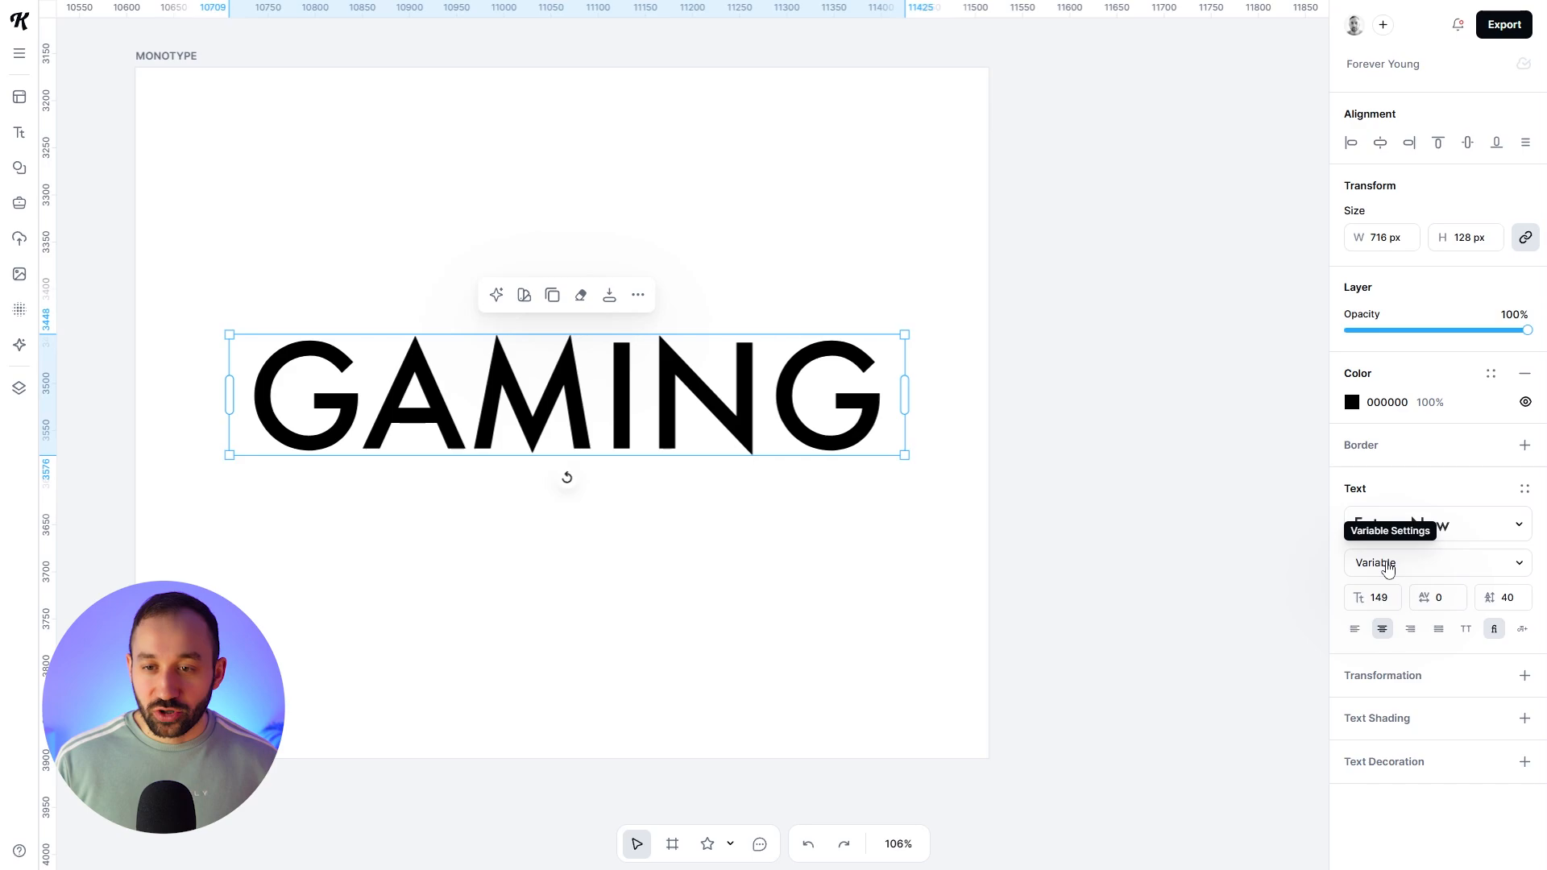
click(1389, 564)
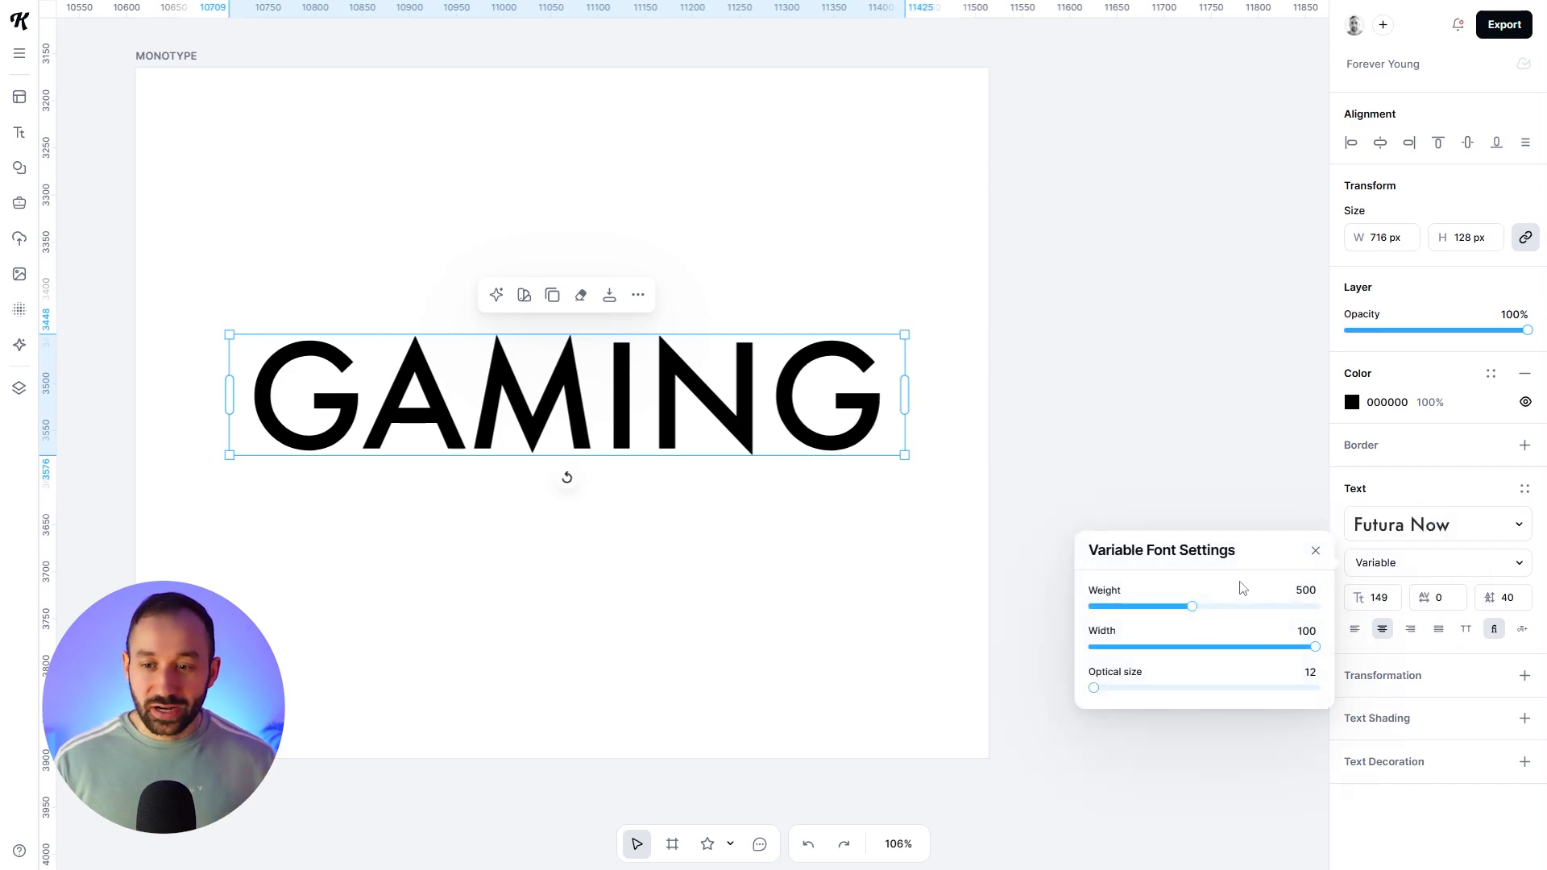
mouse_move(1191, 612)
mouse_down()
mouse_move(1080, 606)
mouse_move(1327, 609)
mouse_up()
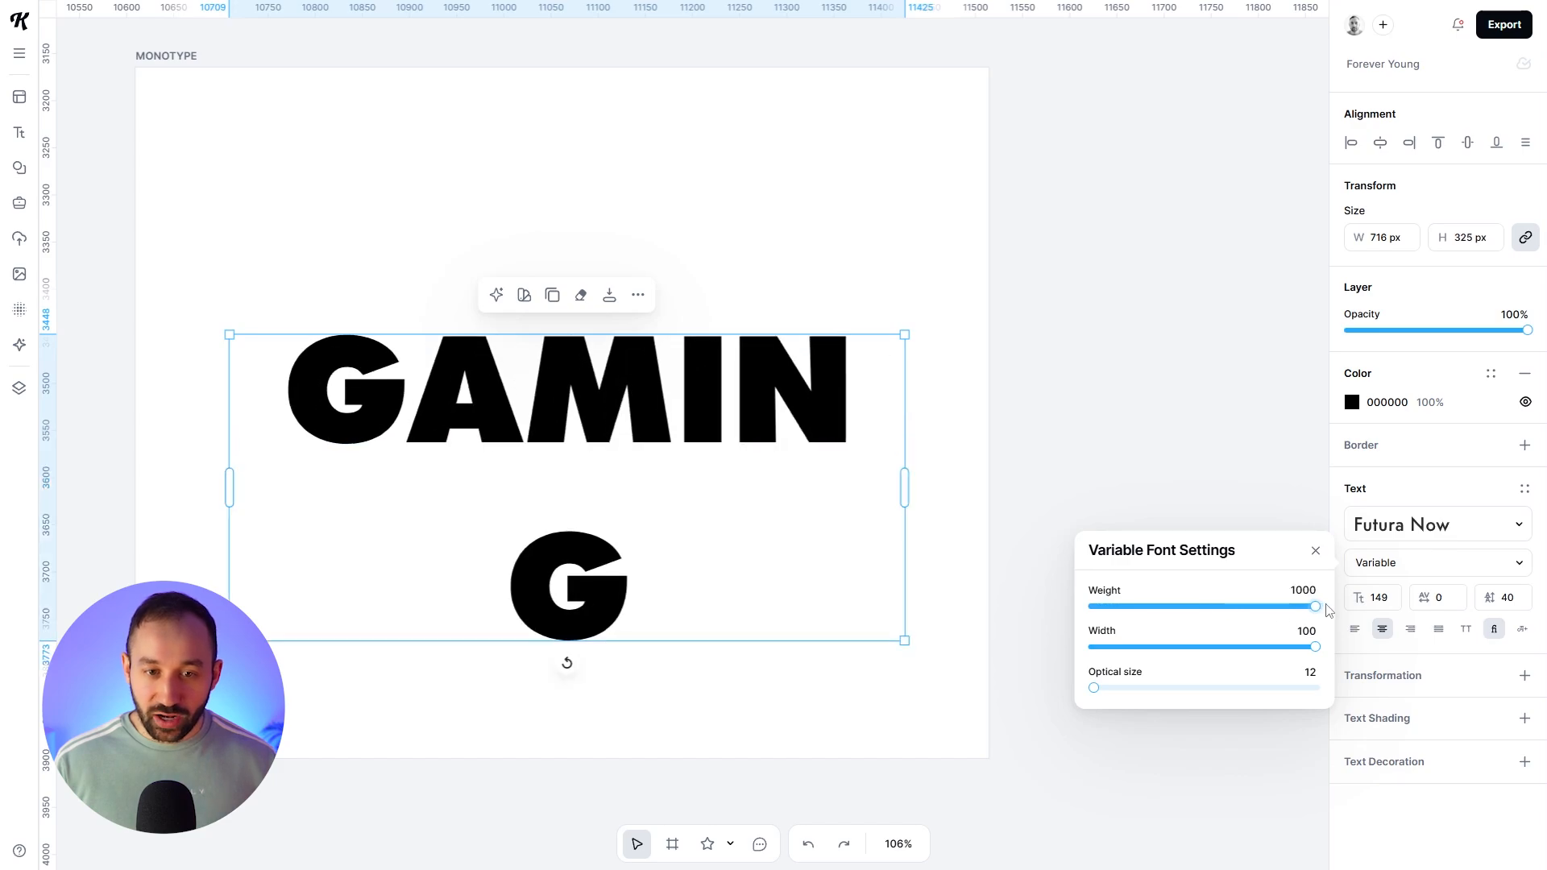
drag(905, 489, 970, 487)
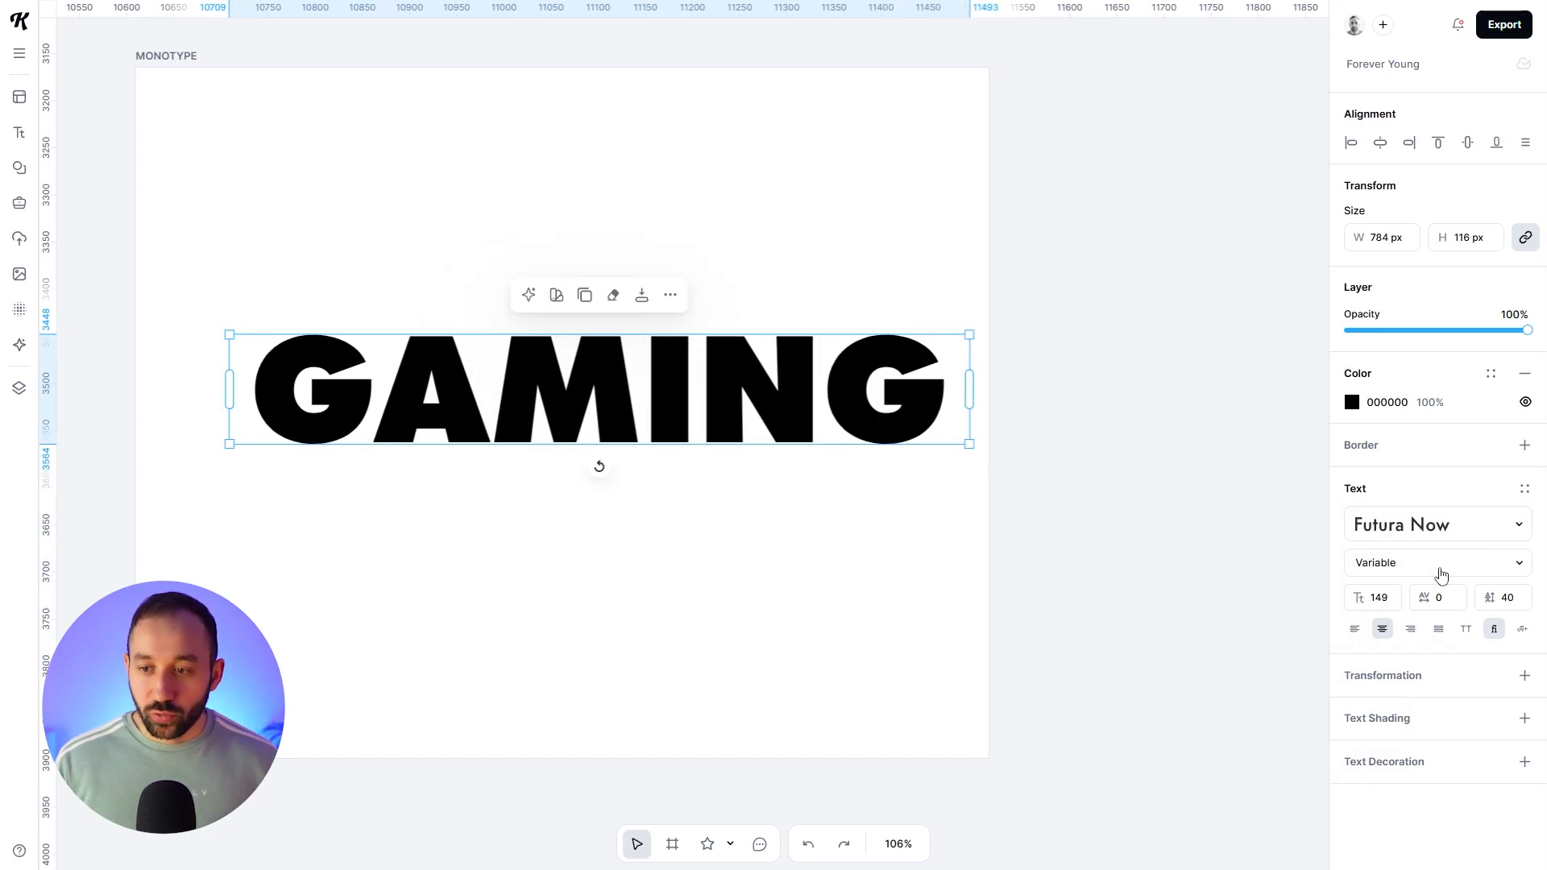
Step: Try out the width, optical size and weight settings of the GAMING text's variable font
mouse_move(1312, 648)
mouse_down()
mouse_move(1143, 646)
mouse_move(1297, 646)
mouse_up()
drag(1093, 687, 1092, 686)
drag(1269, 608, 1320, 612)
Step: Search the typefaces for "monotype" again and change the GAMING text to Tungsten
click(1401, 525)
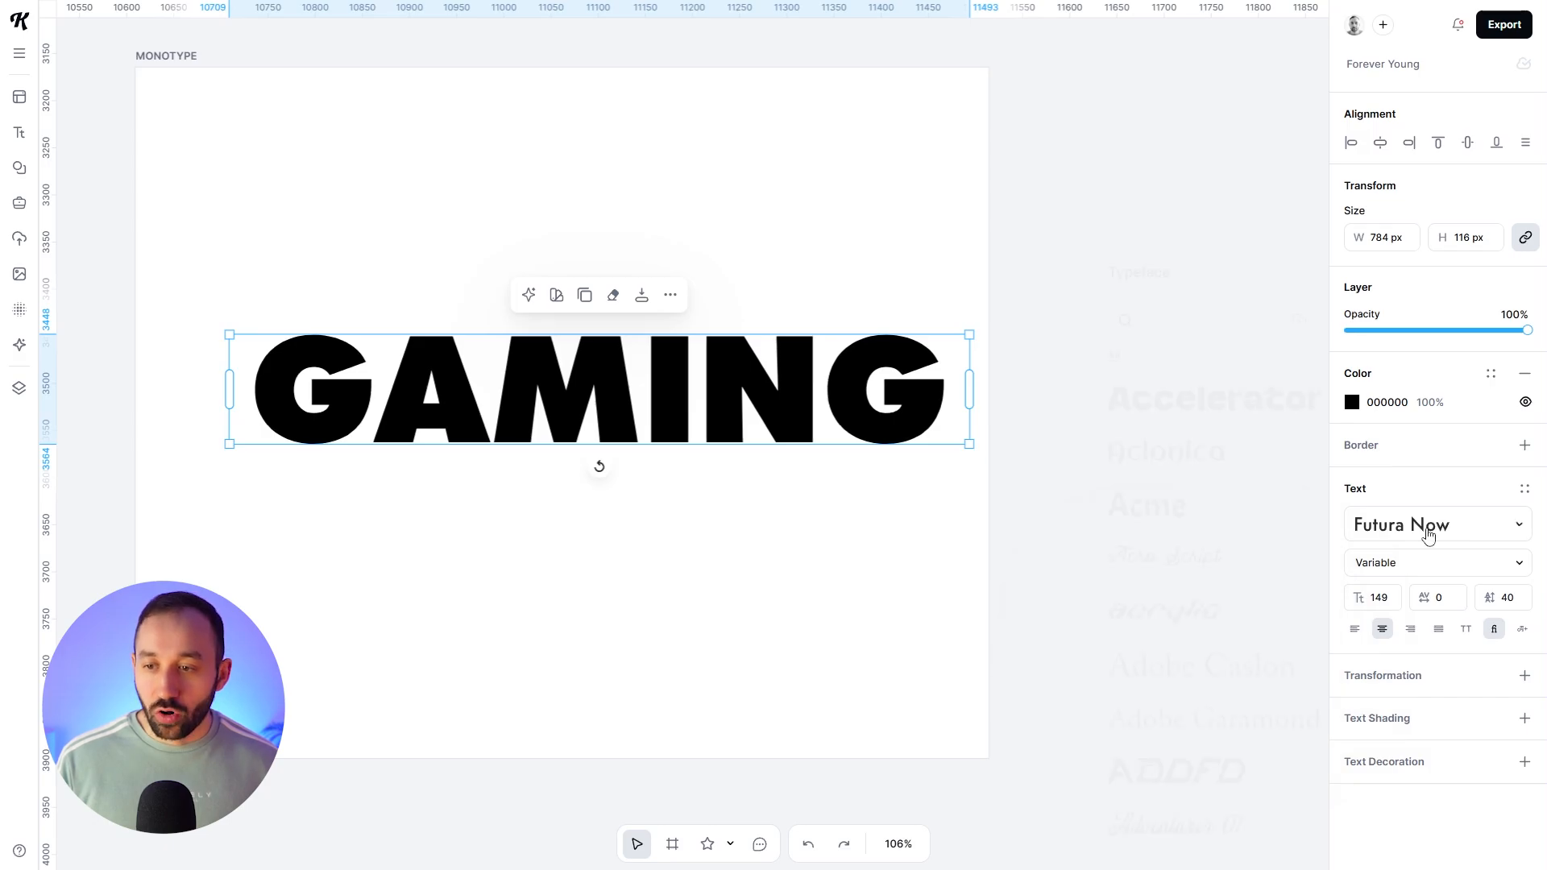
text(monotype)
scroll(1204, 632, down, 3)
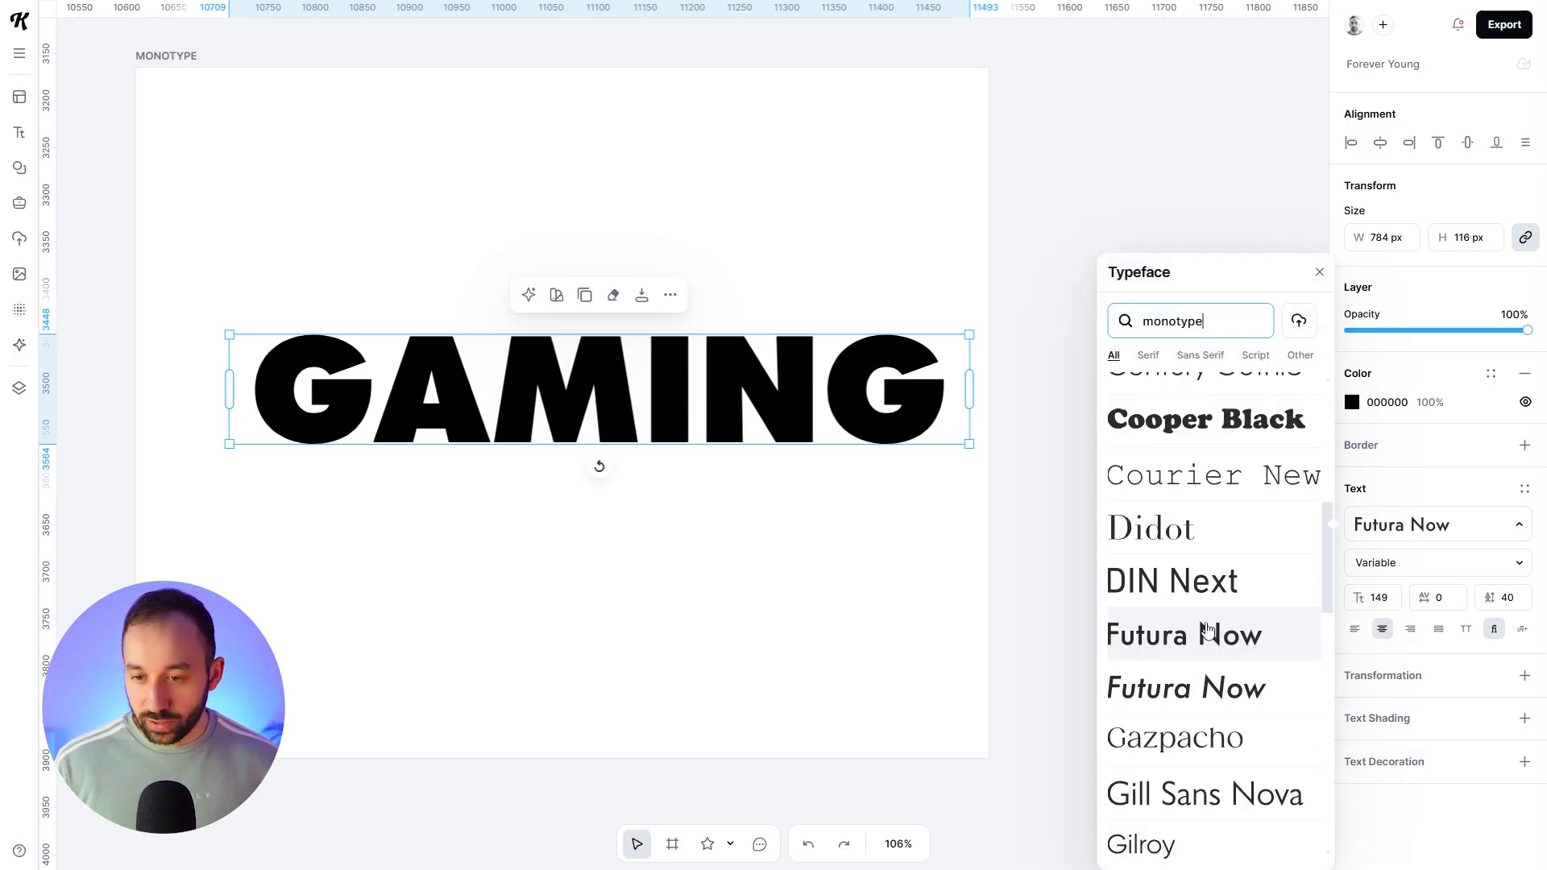
scroll(1205, 630, down, 5)
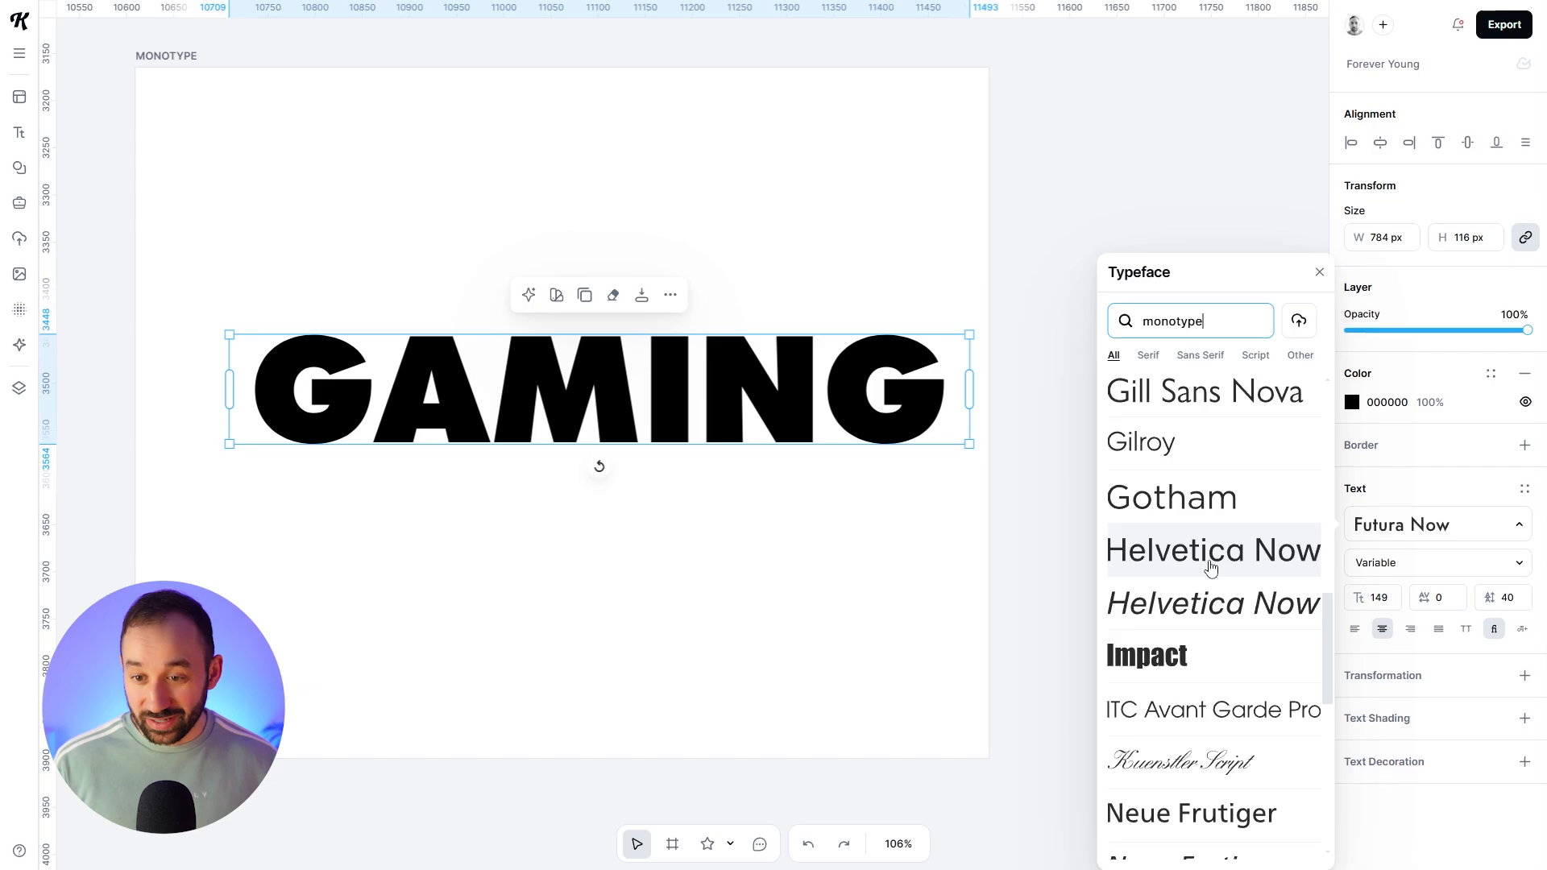
scroll(1210, 568, down, 5)
click(1172, 729)
key(Escape)
Step: Set the GAMING text to the Black style with letter spacing 27, and enlarge it on the artboard
click(674, 386)
click(1419, 569)
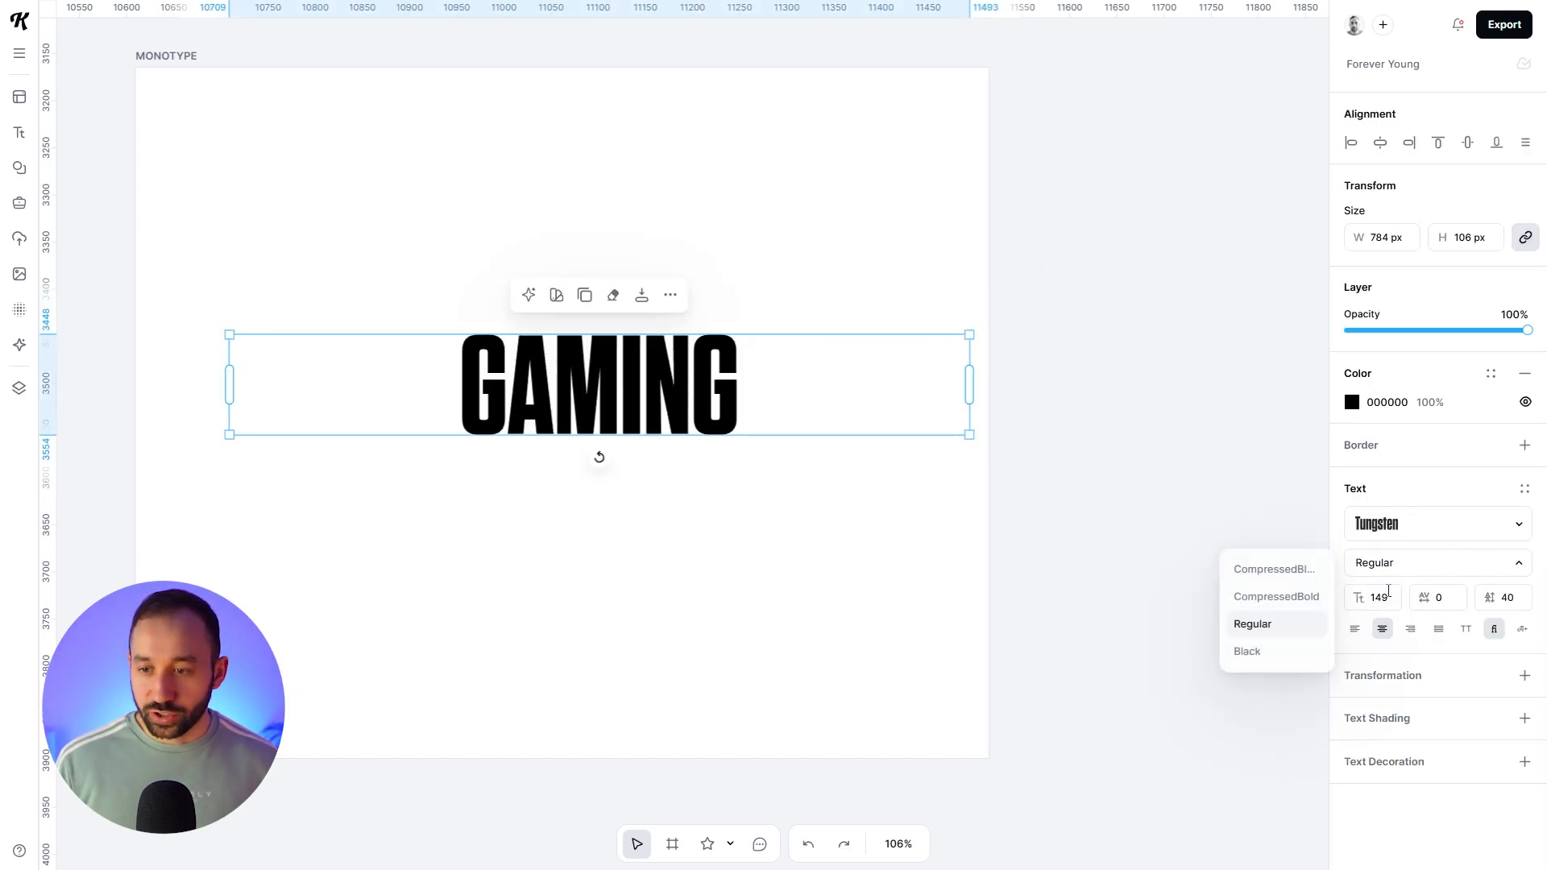
click(1265, 651)
click(1442, 532)
click(1442, 532)
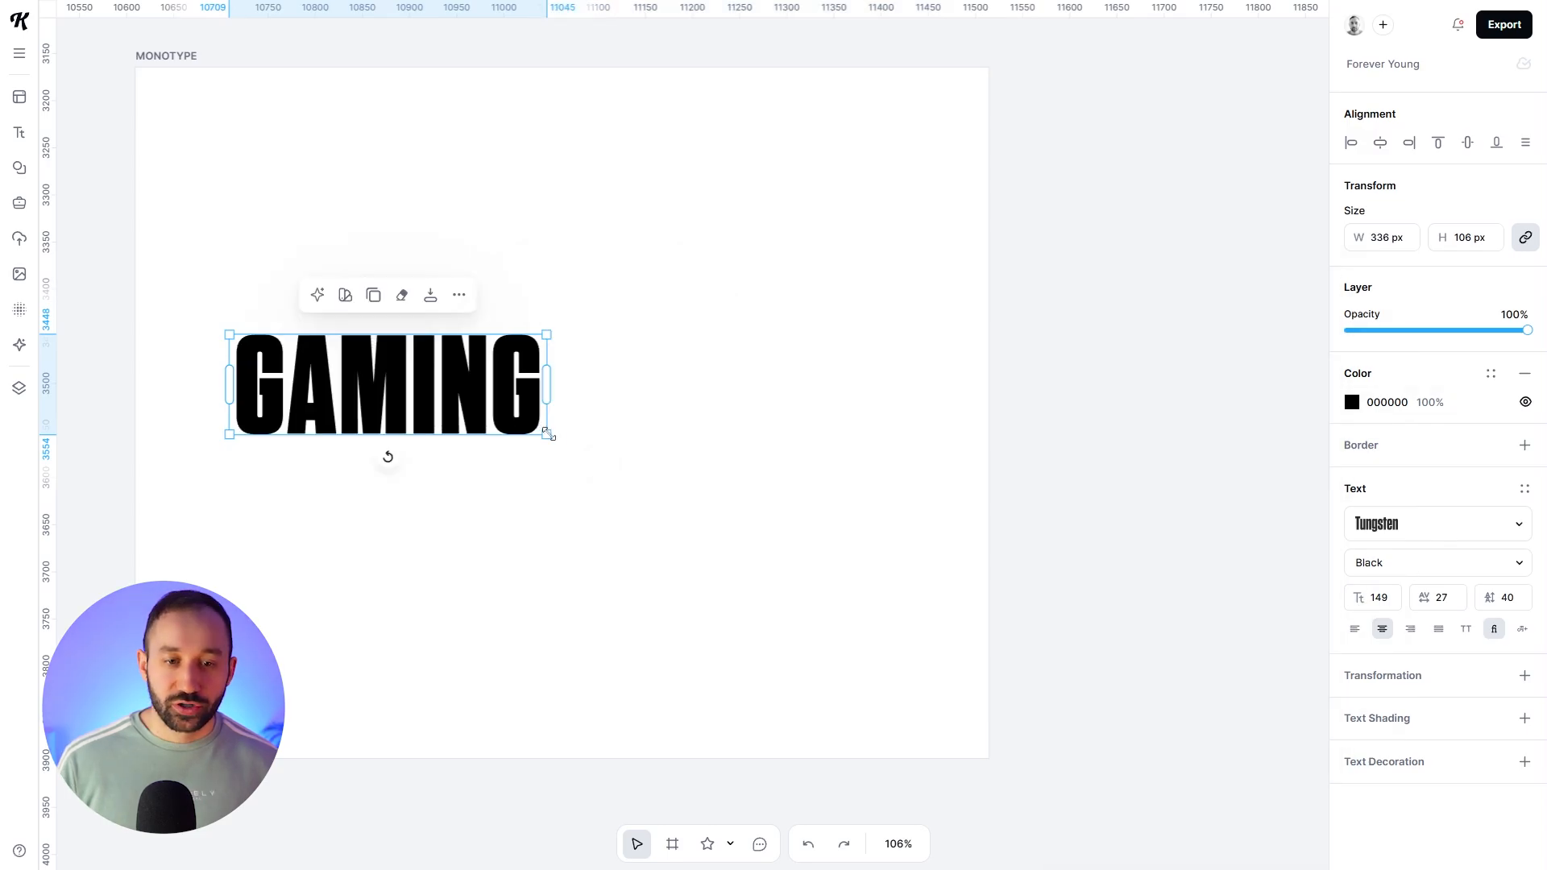
drag(549, 435, 1126, 617)
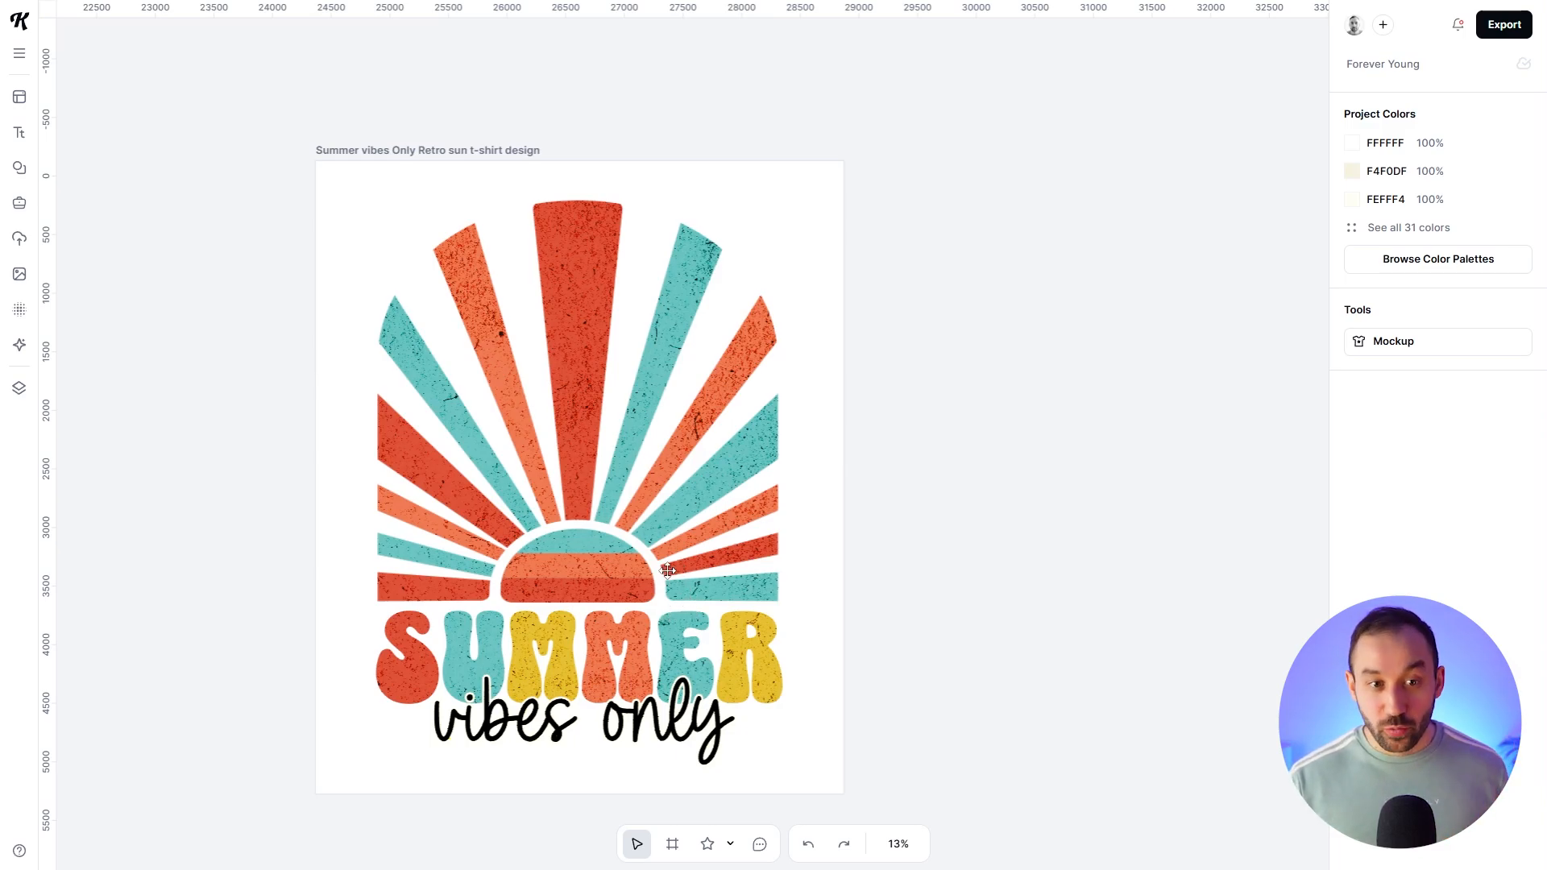
Step: Open the Mockup tool for the Summer vibes Only artboard and show all mockups in the T-Shirts category
click(353, 153)
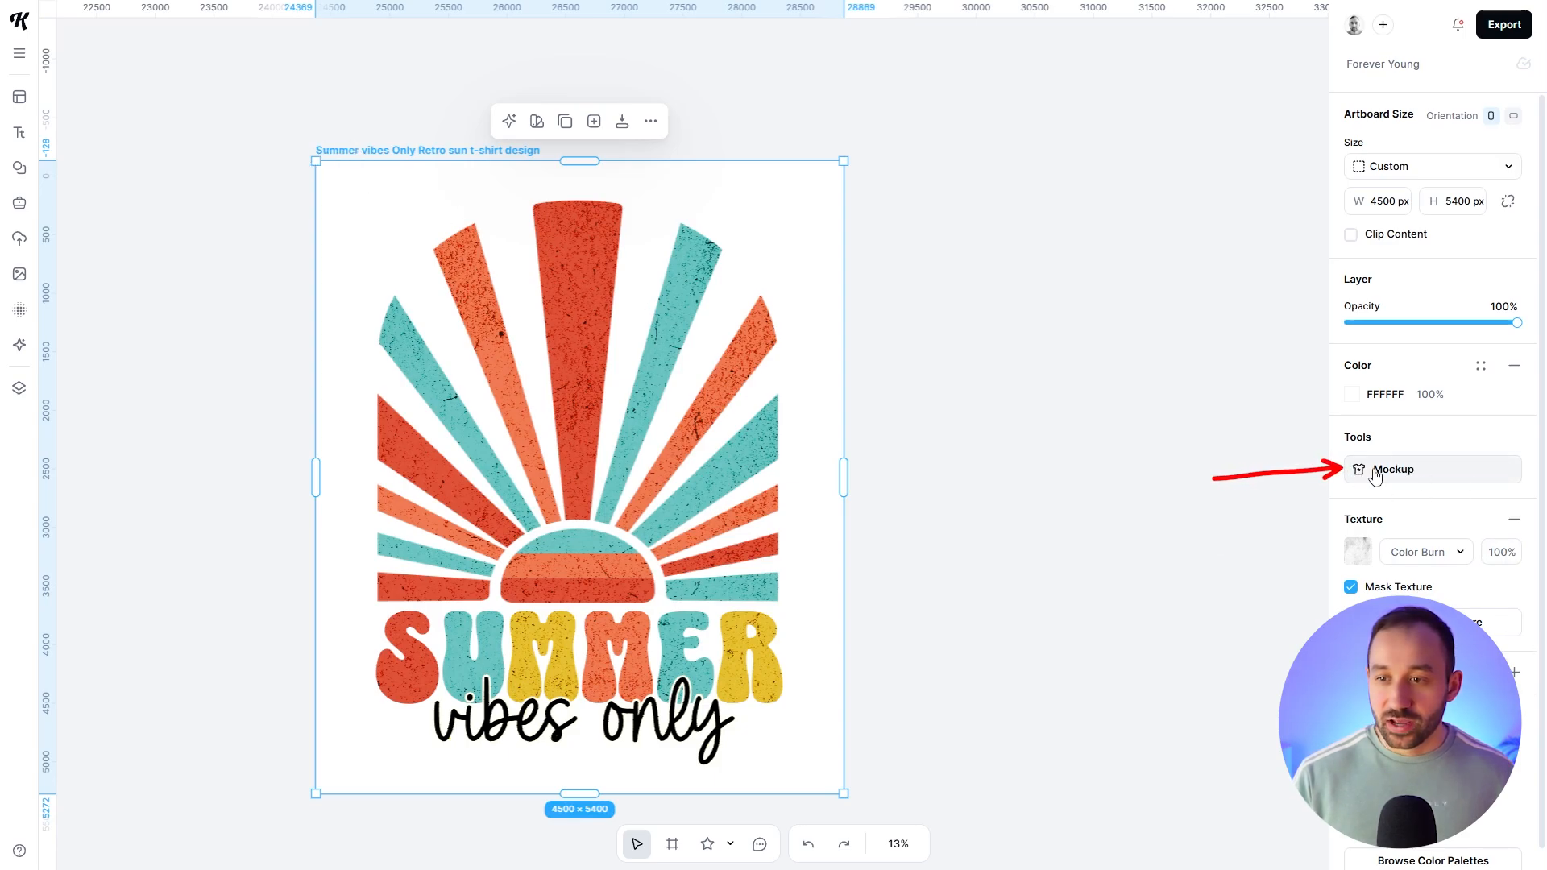
click(1402, 472)
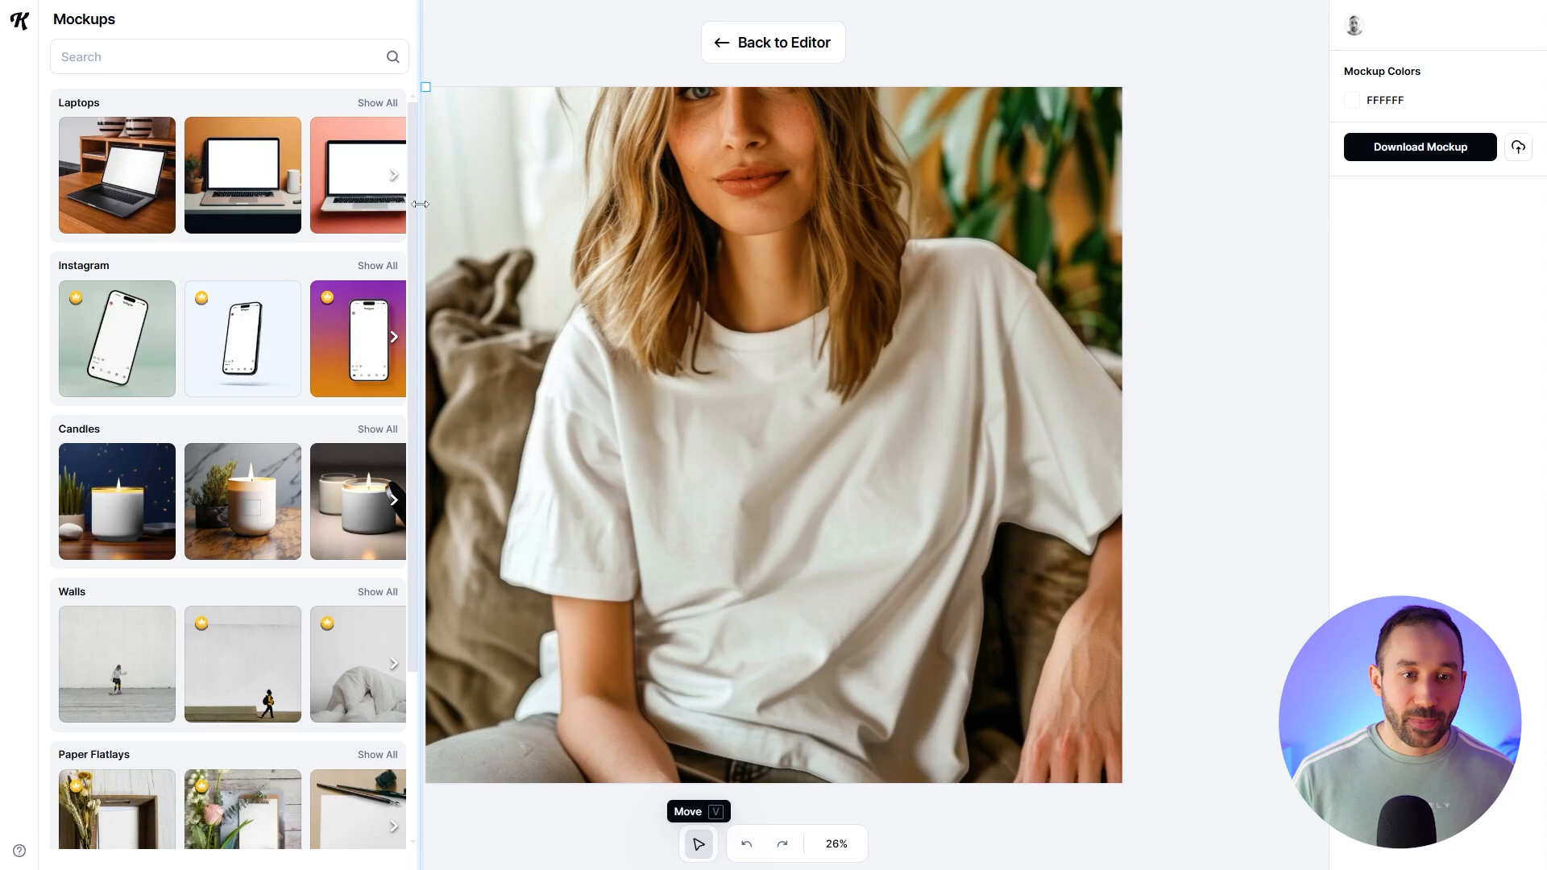
drag(420, 204, 208, 188)
scroll(72, 245, down, 8)
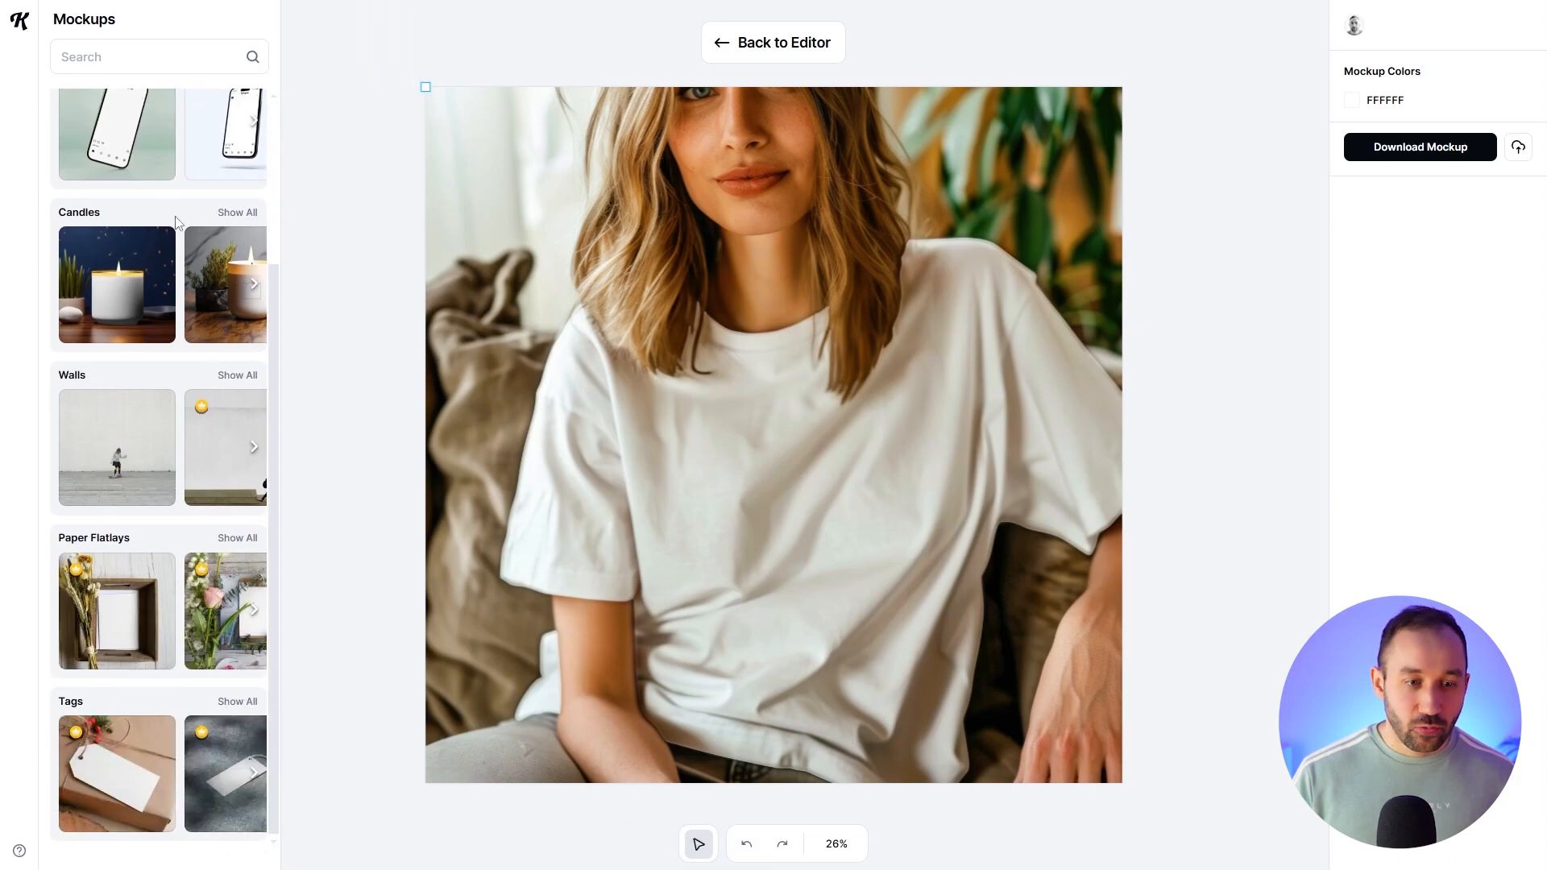
scroll(215, 455, up, 6)
scroll(219, 467, down, 5)
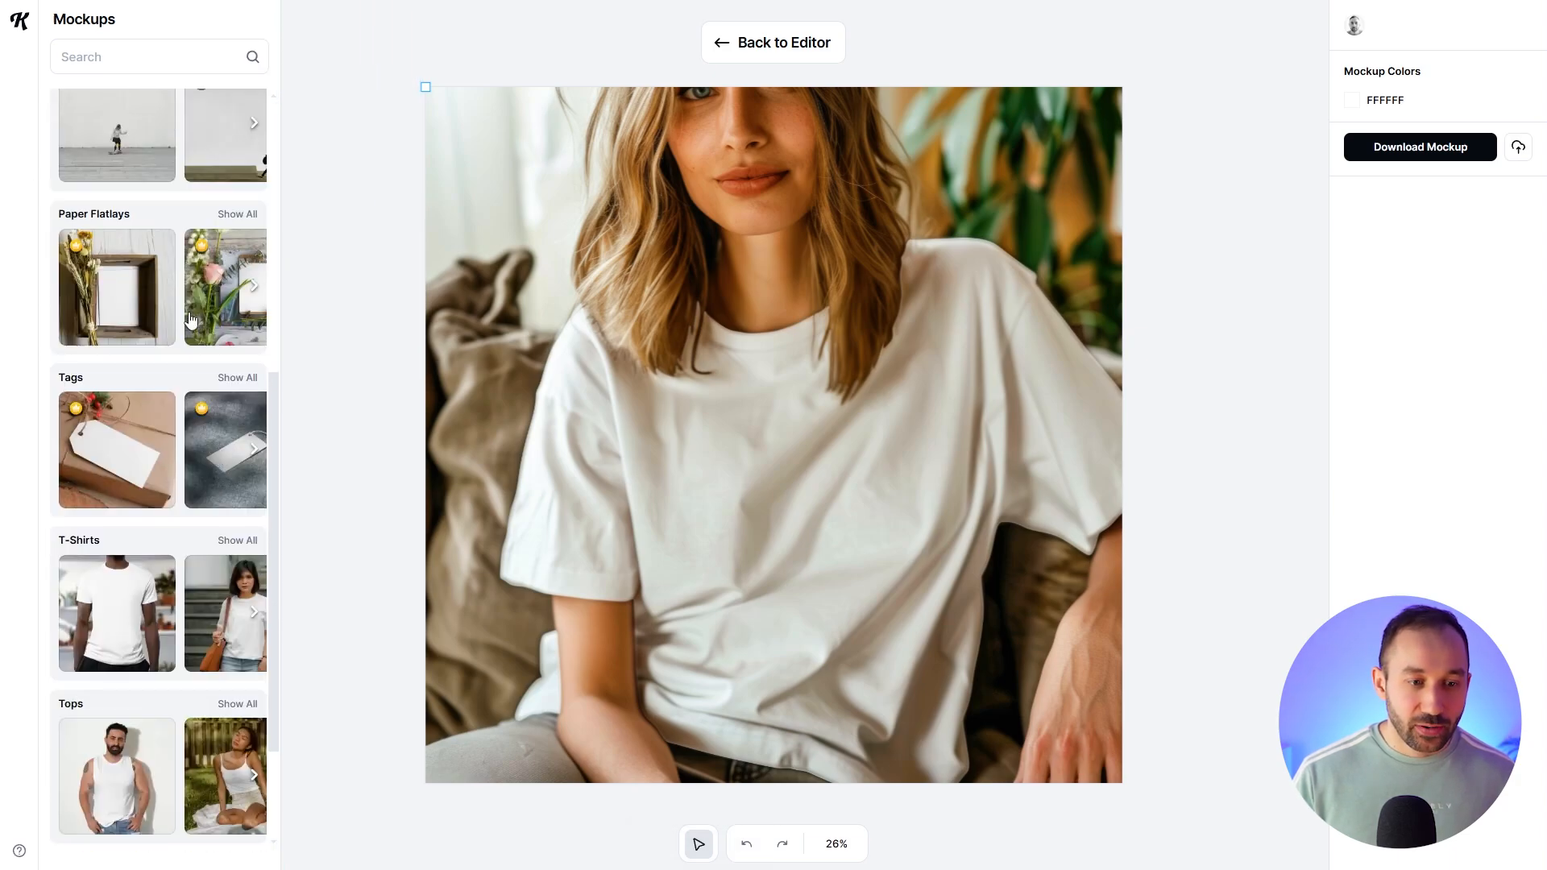
scroll(114, 374, down, 2)
click(234, 381)
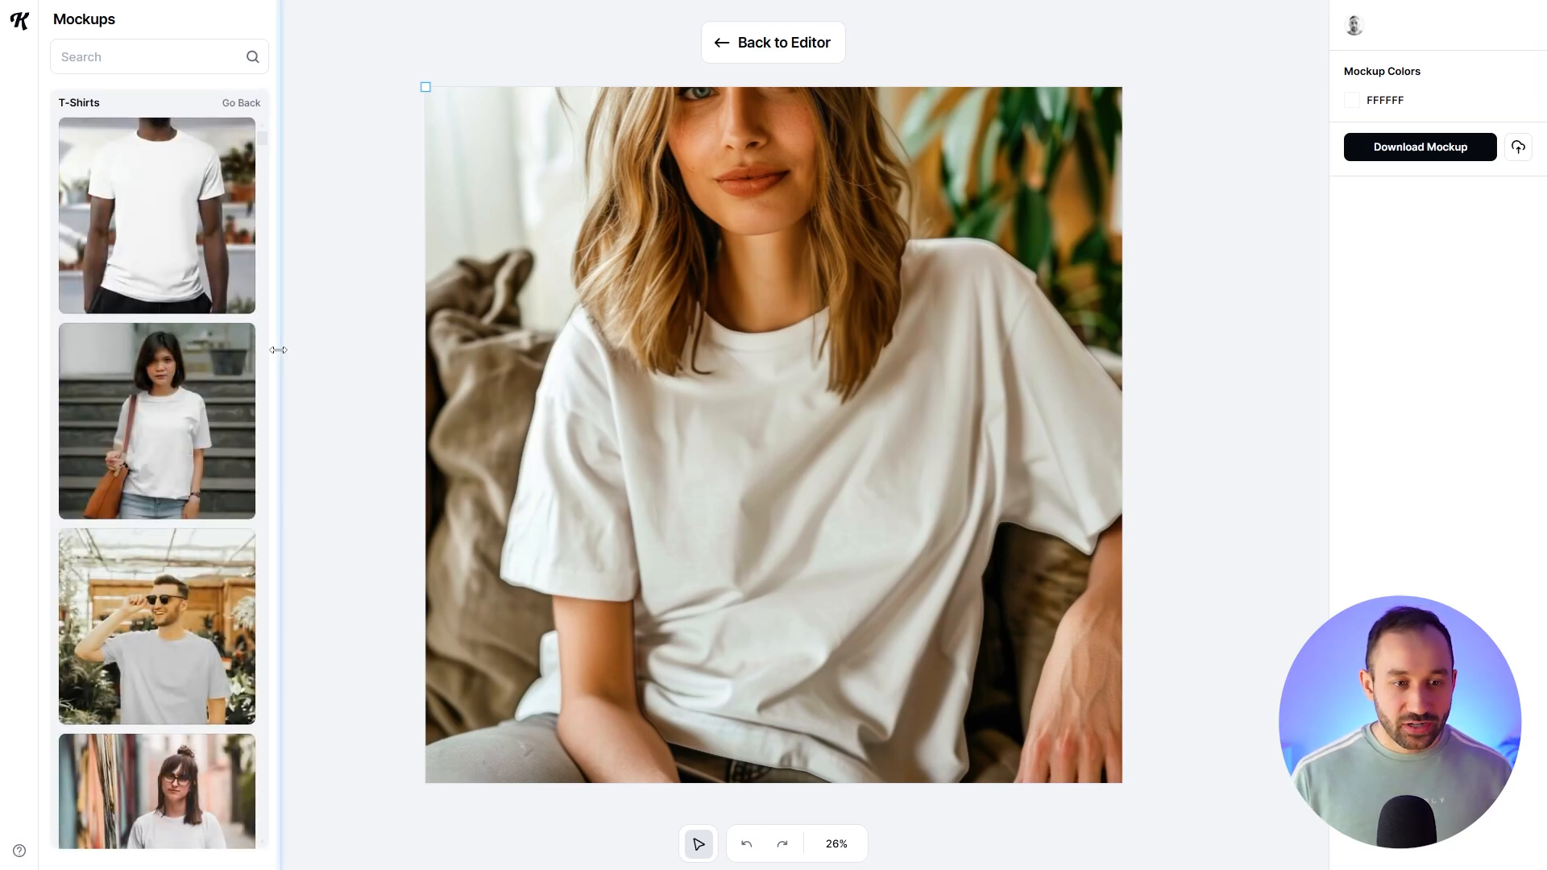
Step: Widen the mockup list to three columns and browse through the T-Shirts mockups
drag(278, 349, 555, 800)
drag(544, 449, 322, 191)
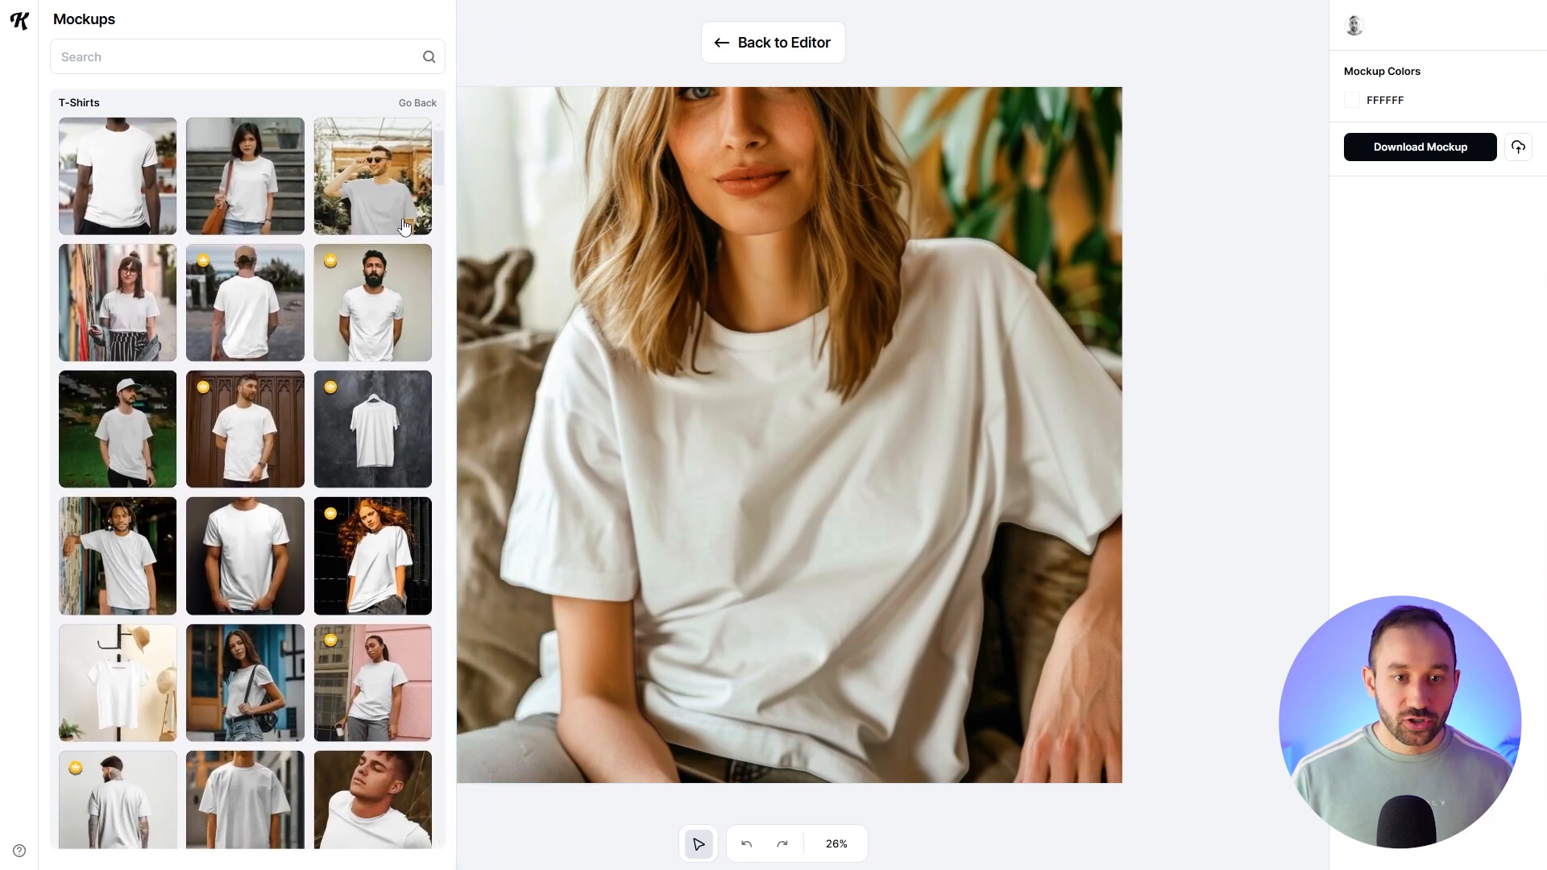
scroll(273, 392, down, 10)
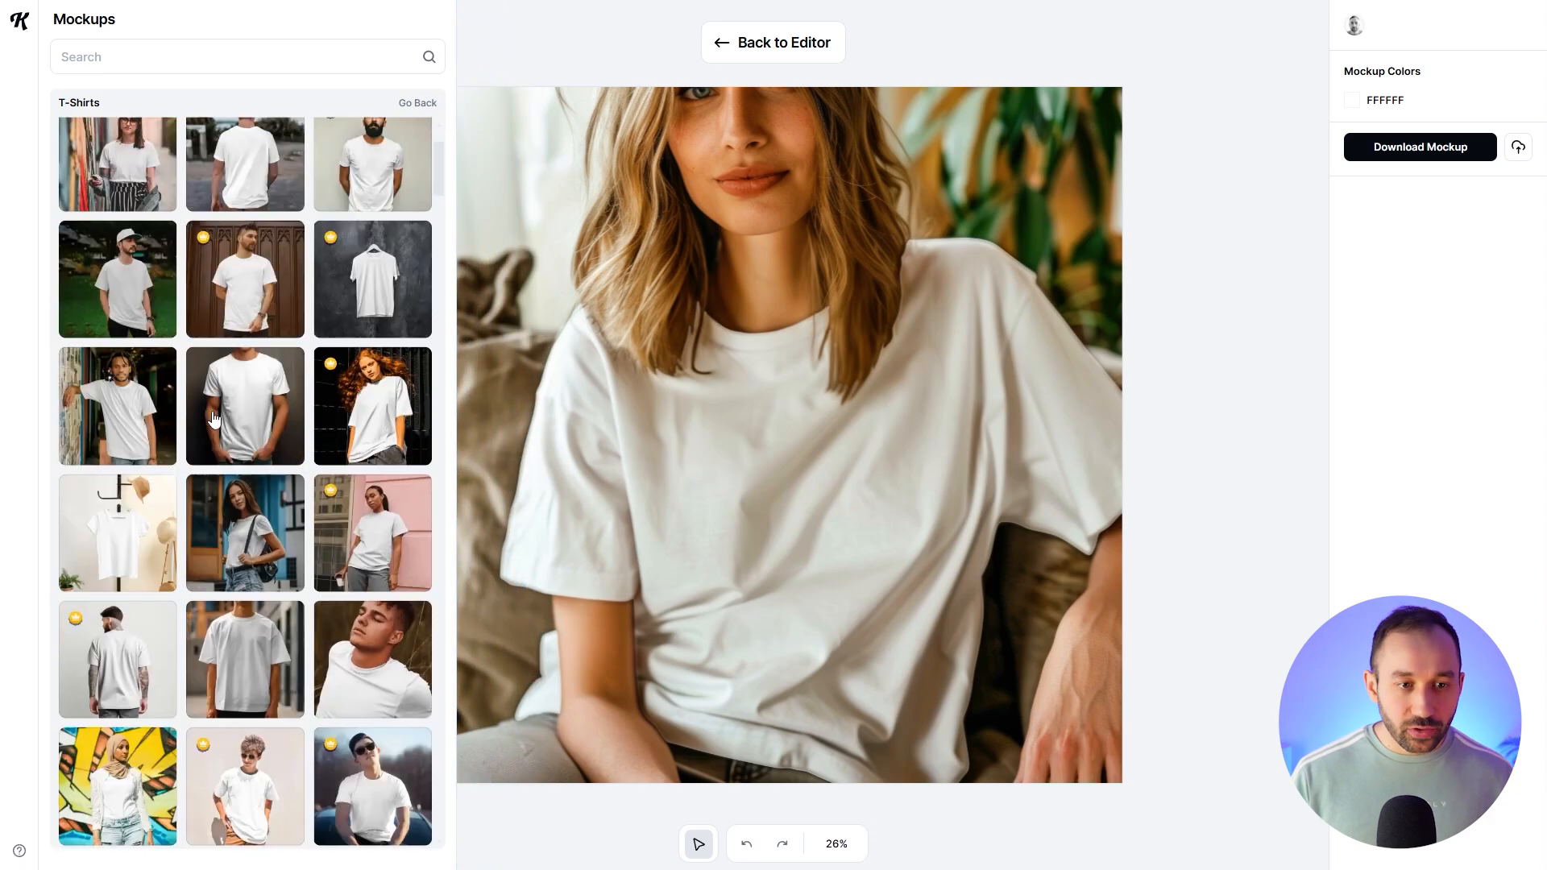
scroll(274, 392, down, 10)
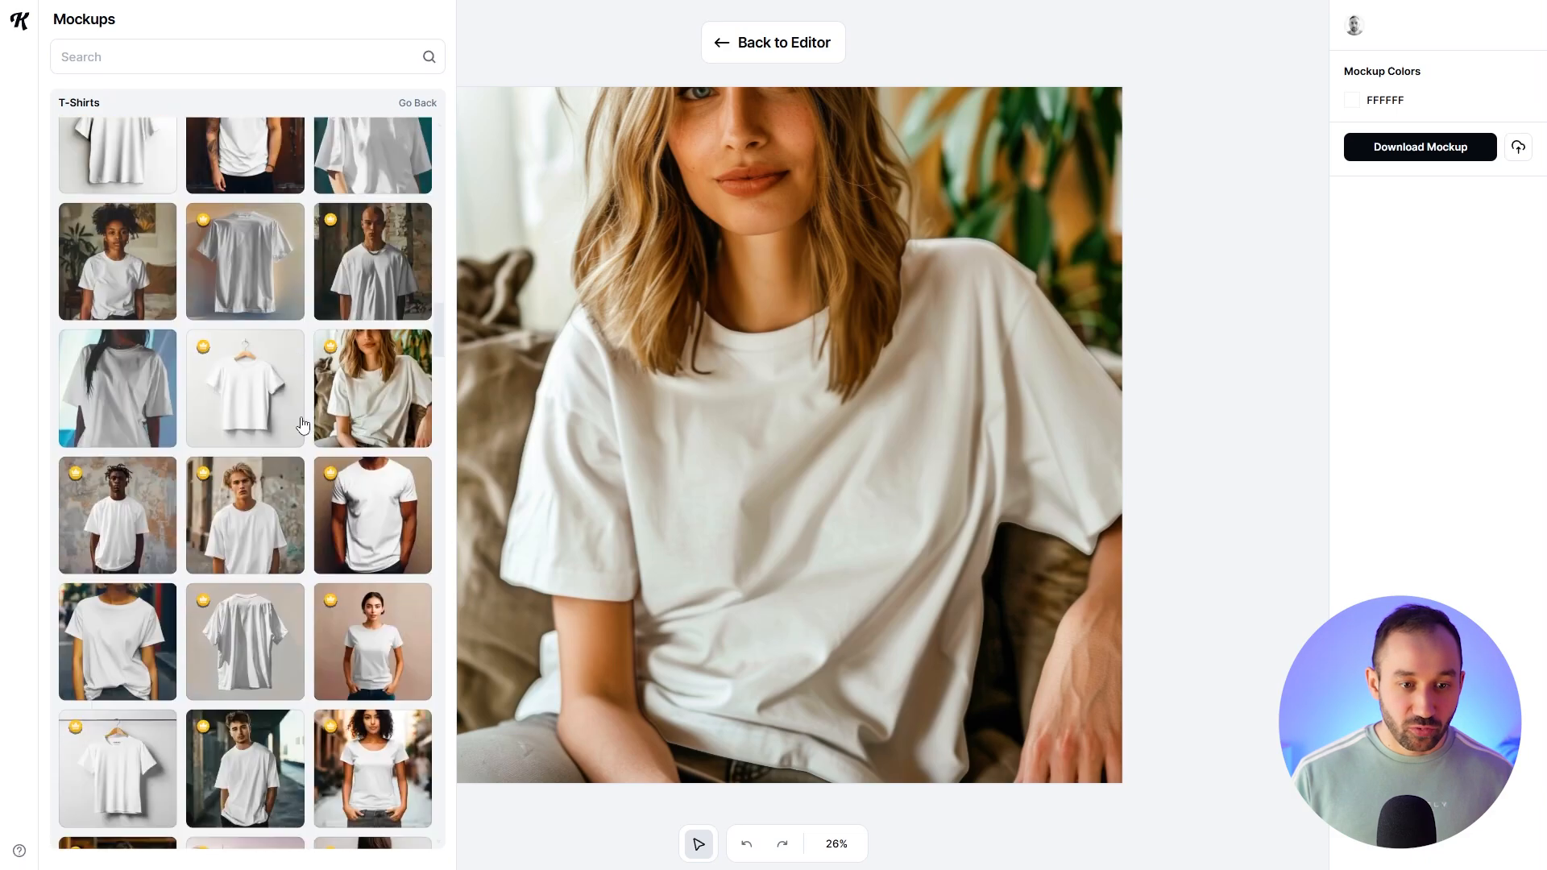
scroll(302, 465, down, 5)
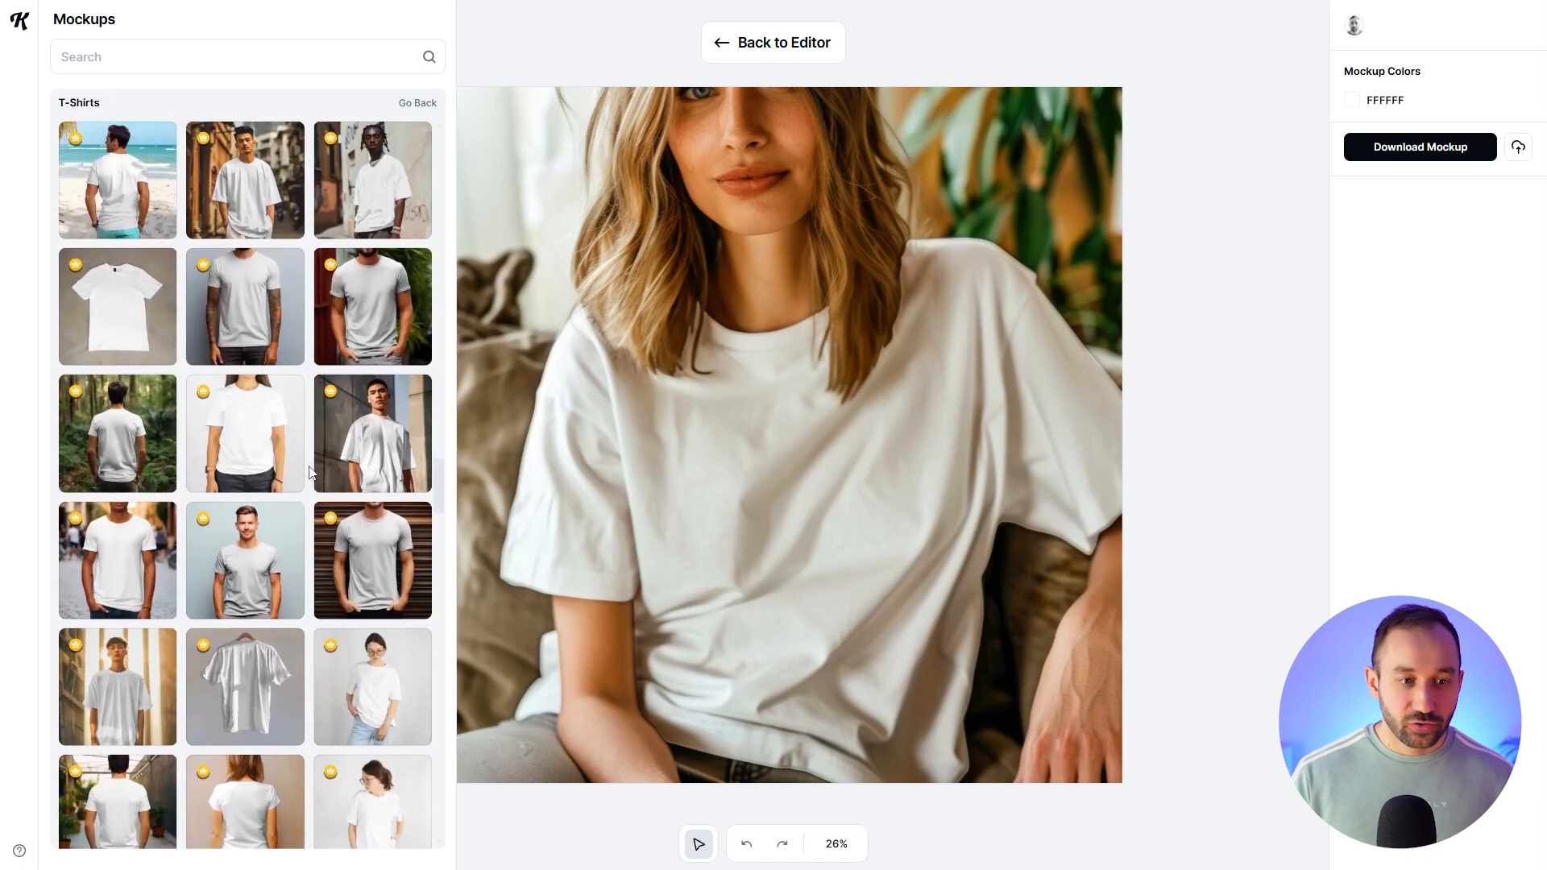
scroll(317, 380, down, 3)
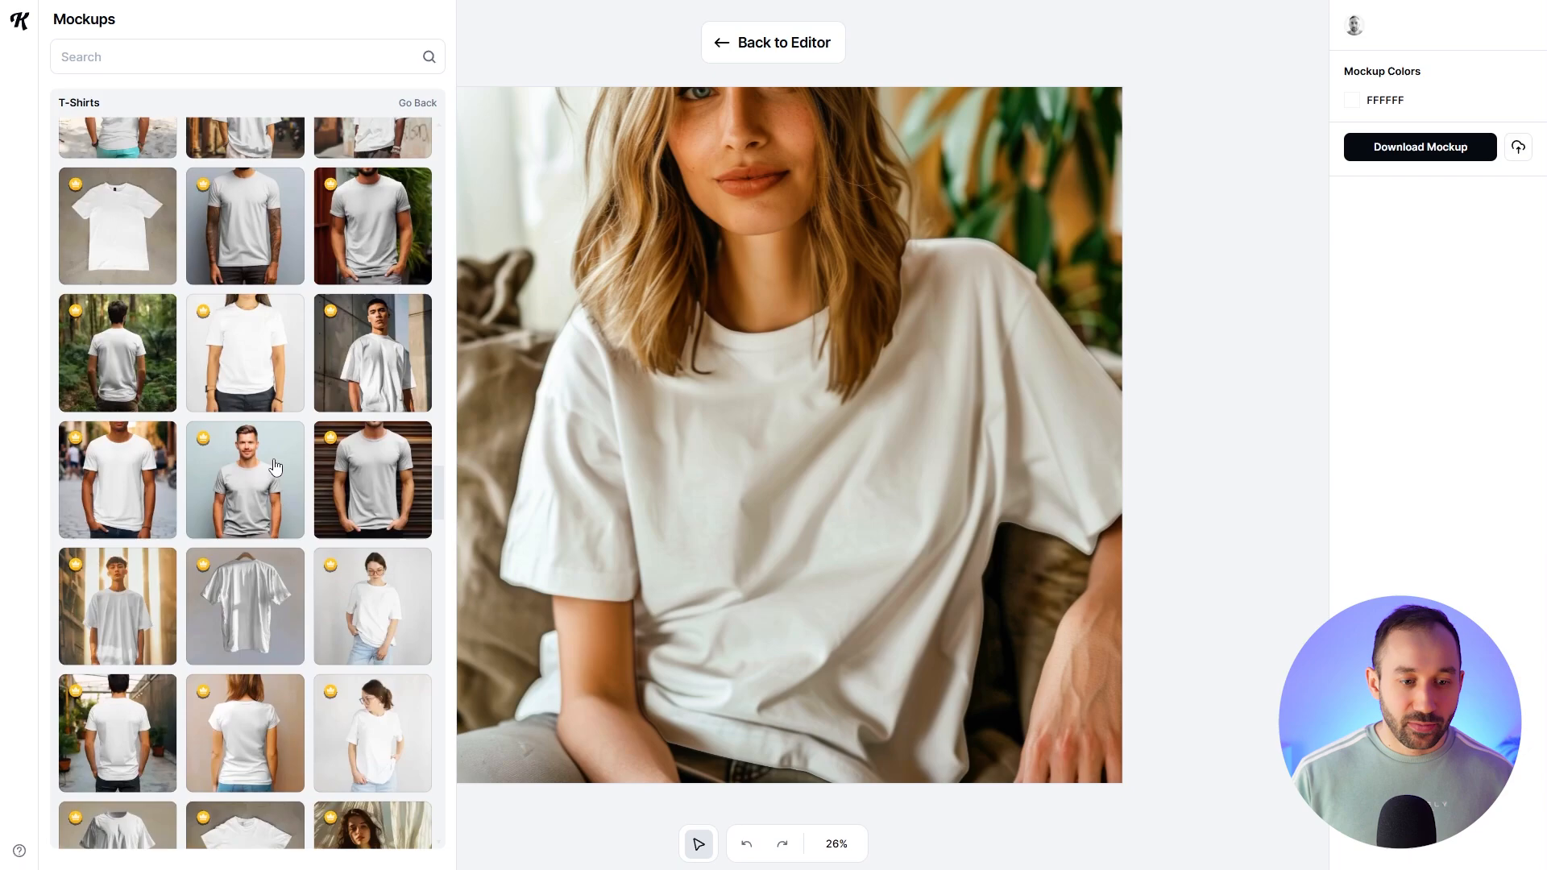
Step: Put the Summer vibes only design on the flat-lay T-shirt mockup with the concrete background, enlarging it, and try out the mockup color
click(126, 333)
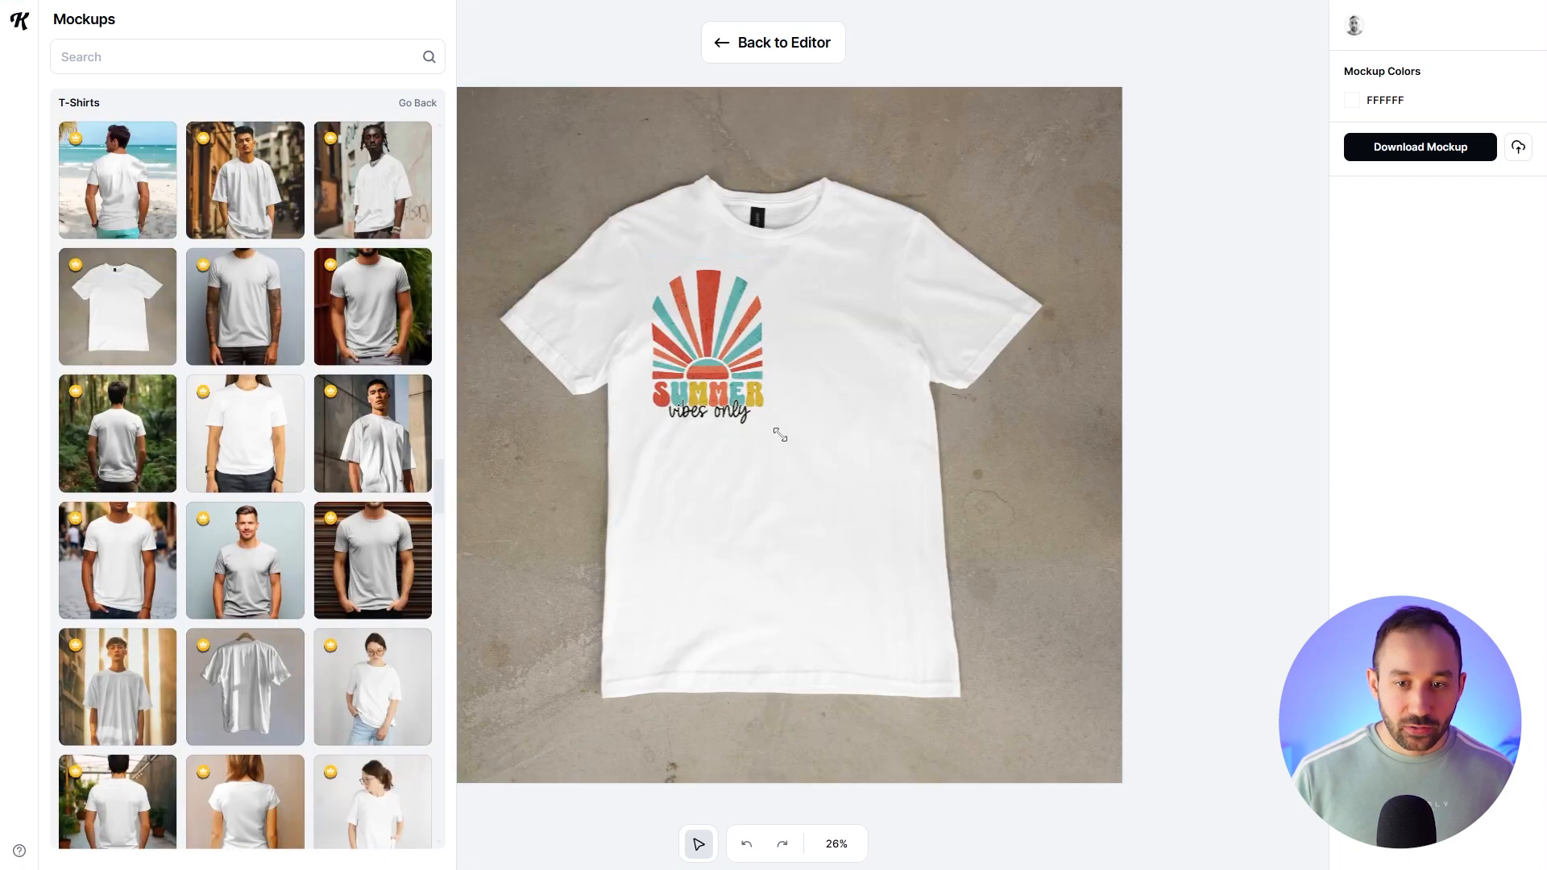
drag(780, 435, 849, 516)
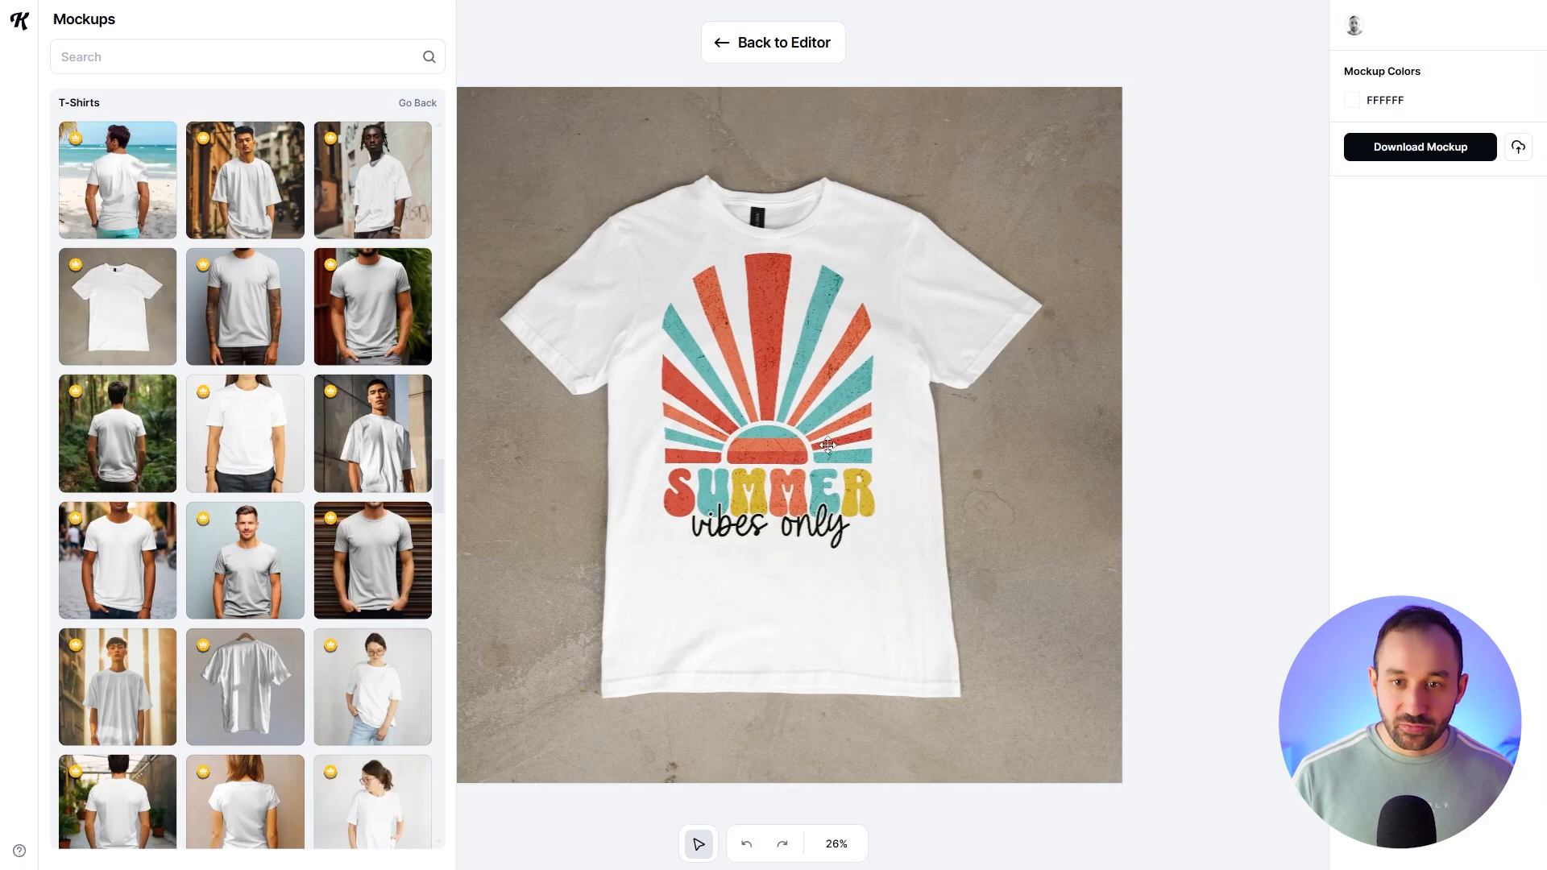
click(1350, 105)
drag(1100, 197, 1030, 368)
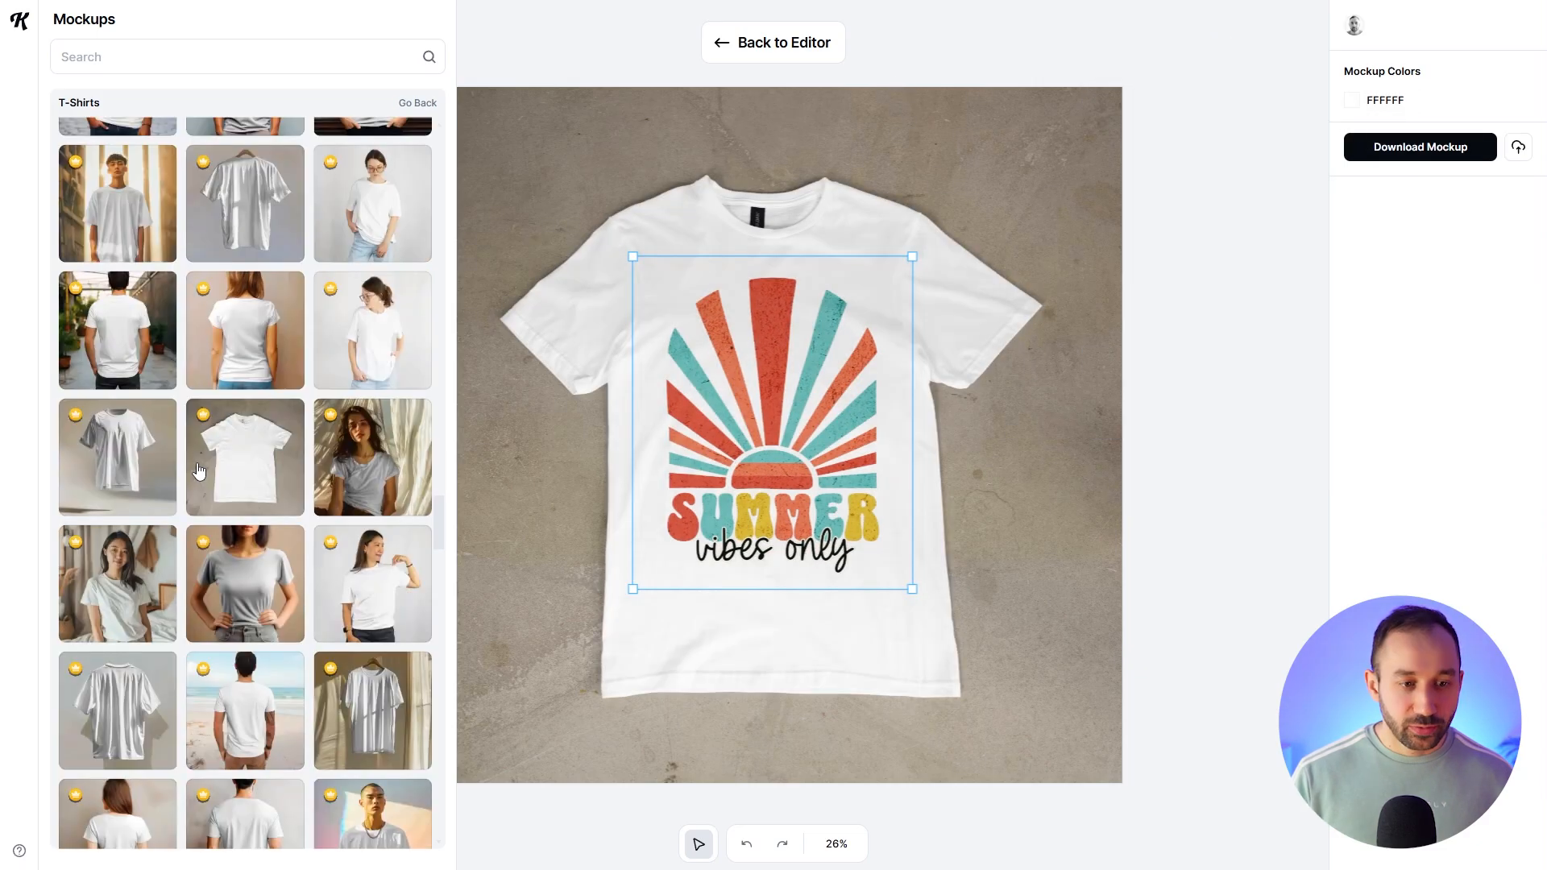
Step: Switch to the gray T-shirt mockup of the person with a tattooed arm and slightly enlarge the design
scroll(199, 471, down, 5)
scroll(202, 471, down, 5)
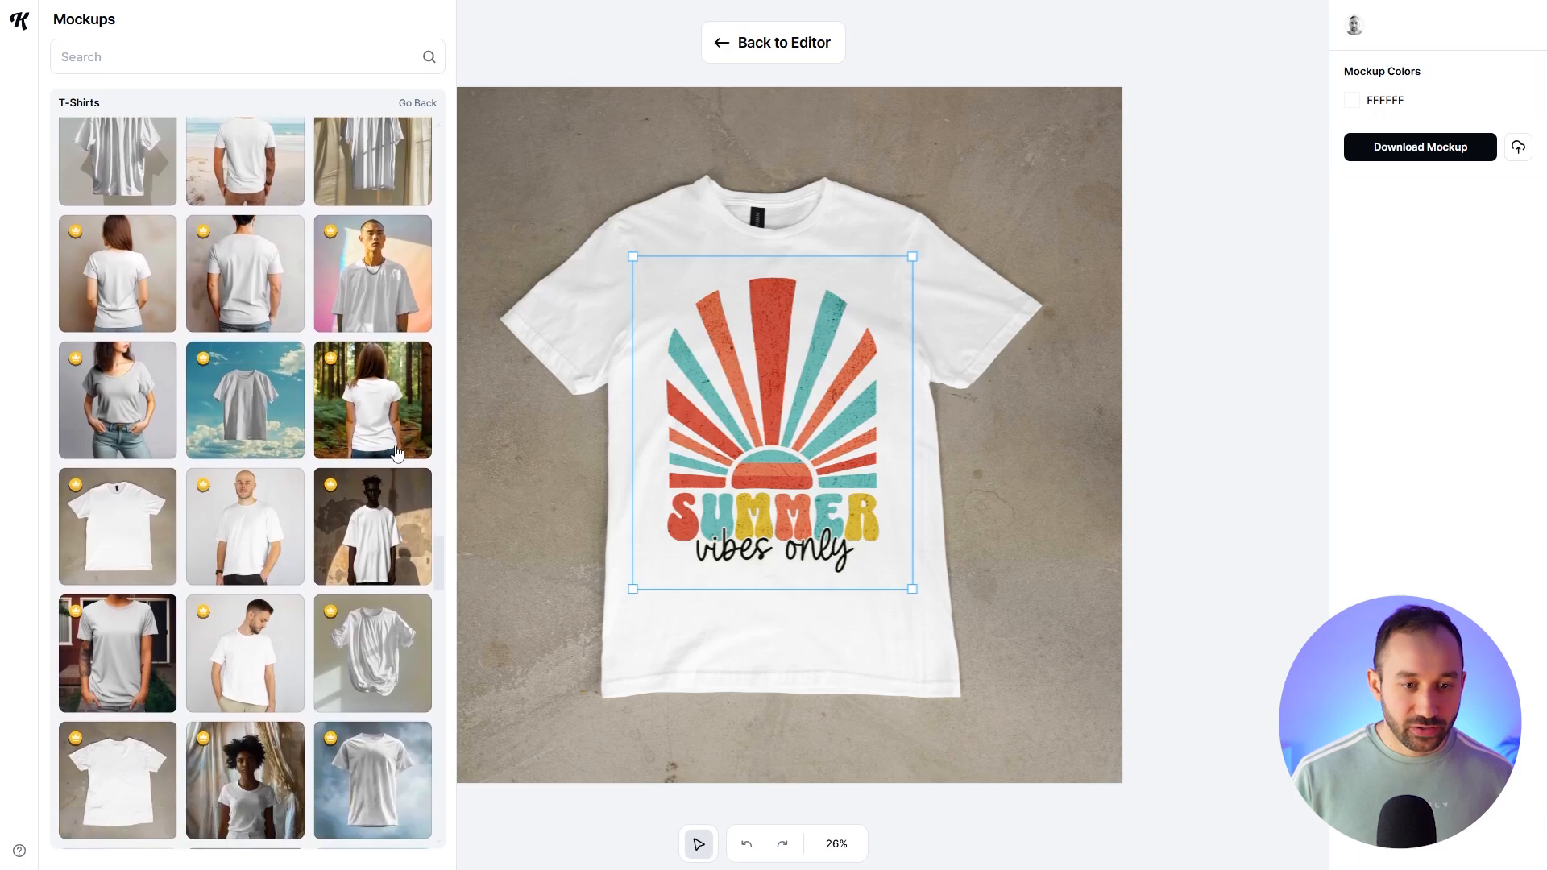
click(120, 336)
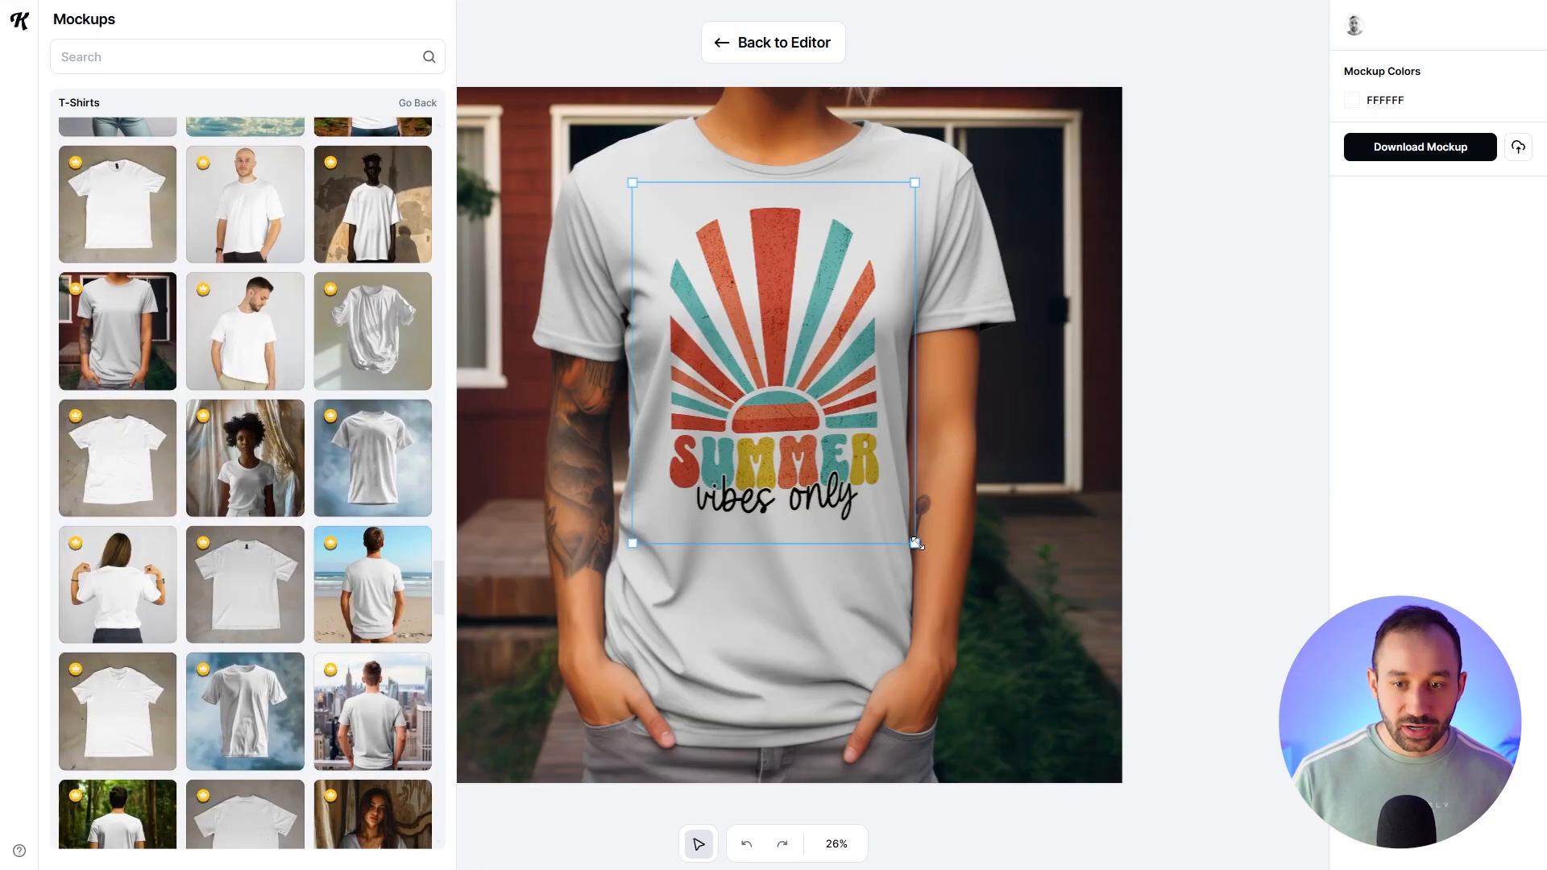
drag(917, 544, 924, 553)
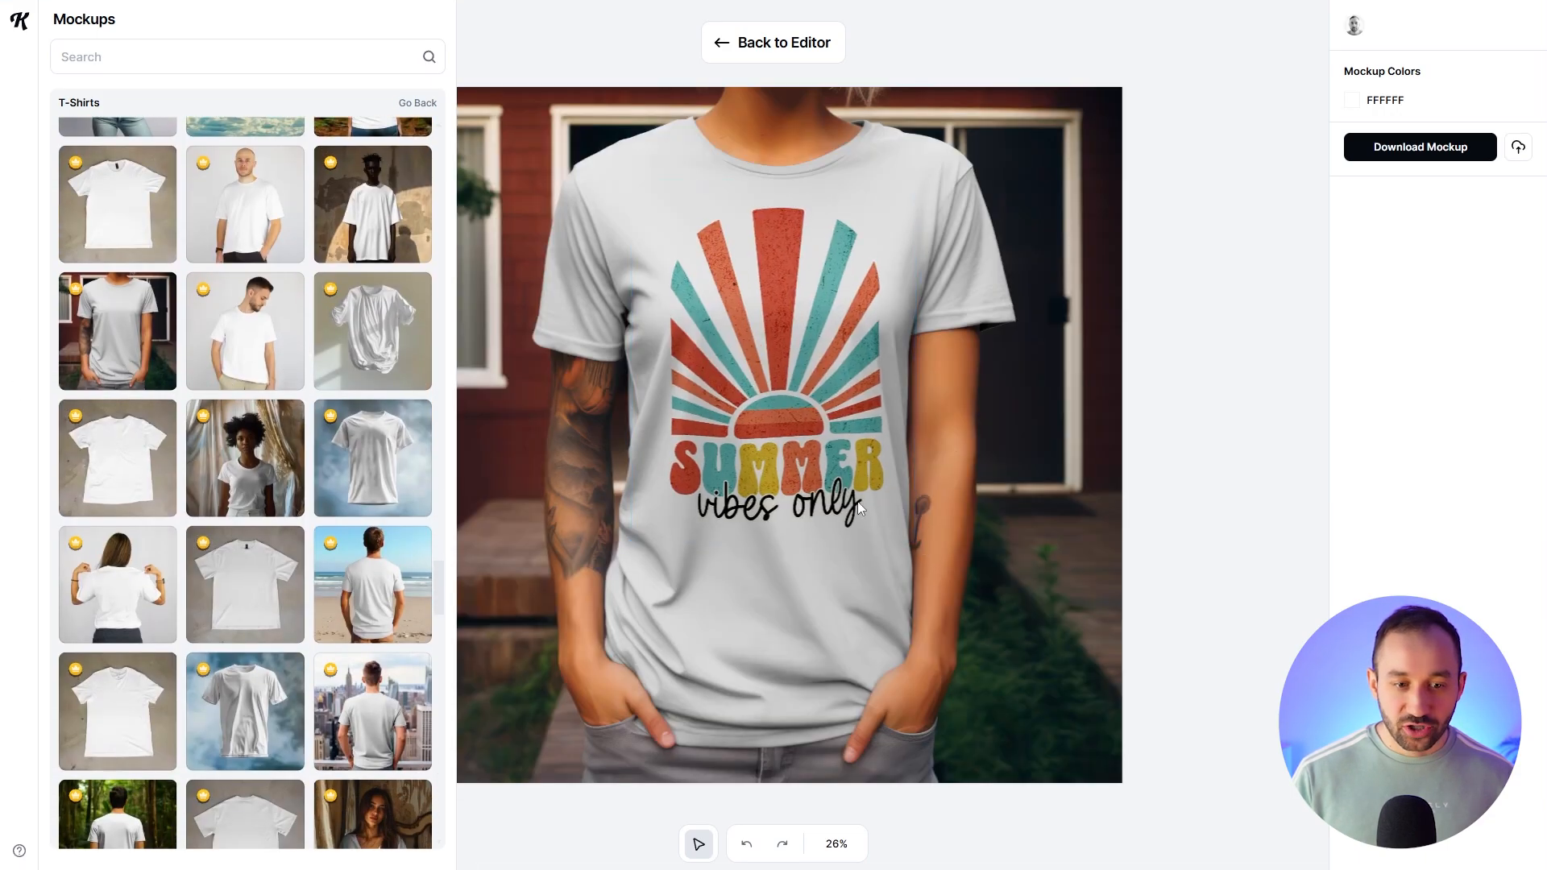
Step: Switch to the mockup of the woman beside the red graffiti shutter, then enlarge and center the design on her shirt
scroll(229, 588, down, 8)
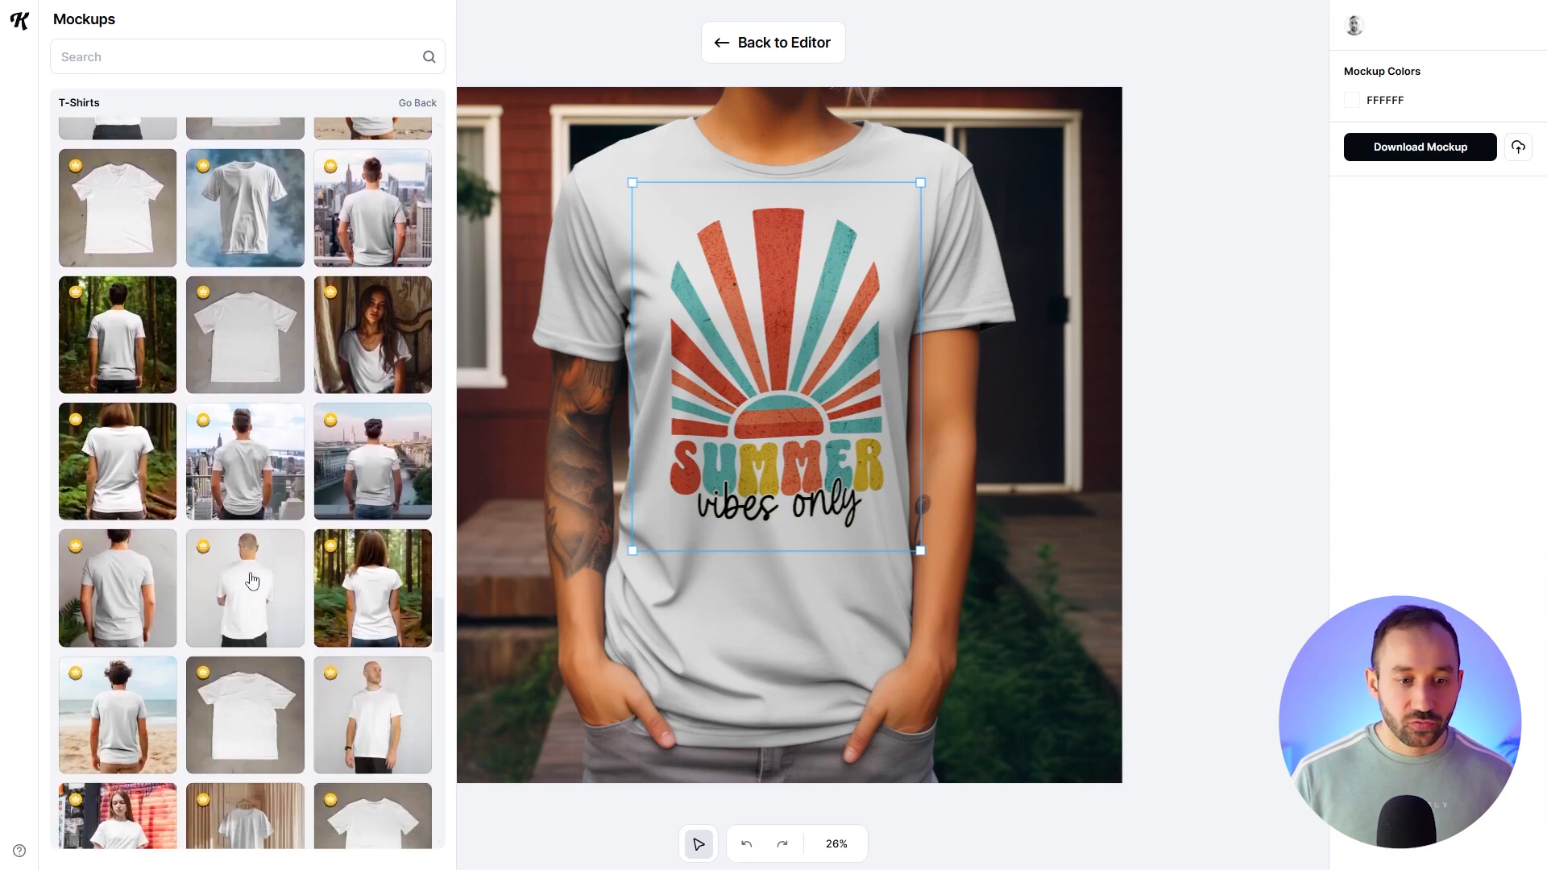
scroll(256, 582, down, 3)
click(117, 467)
scroll(118, 467, down, 2)
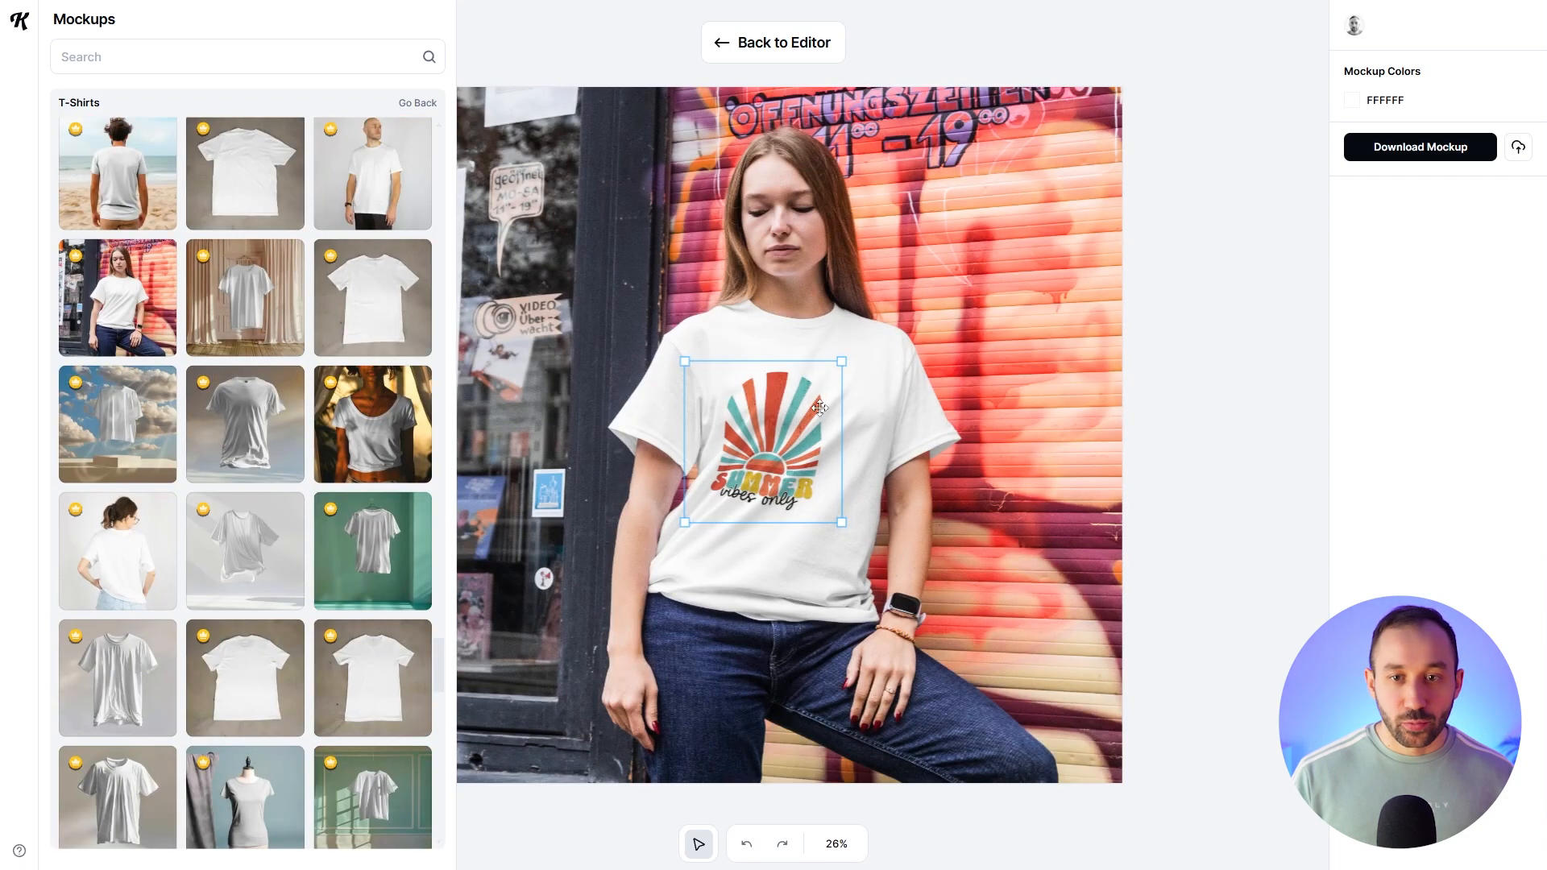
drag(839, 491, 891, 568)
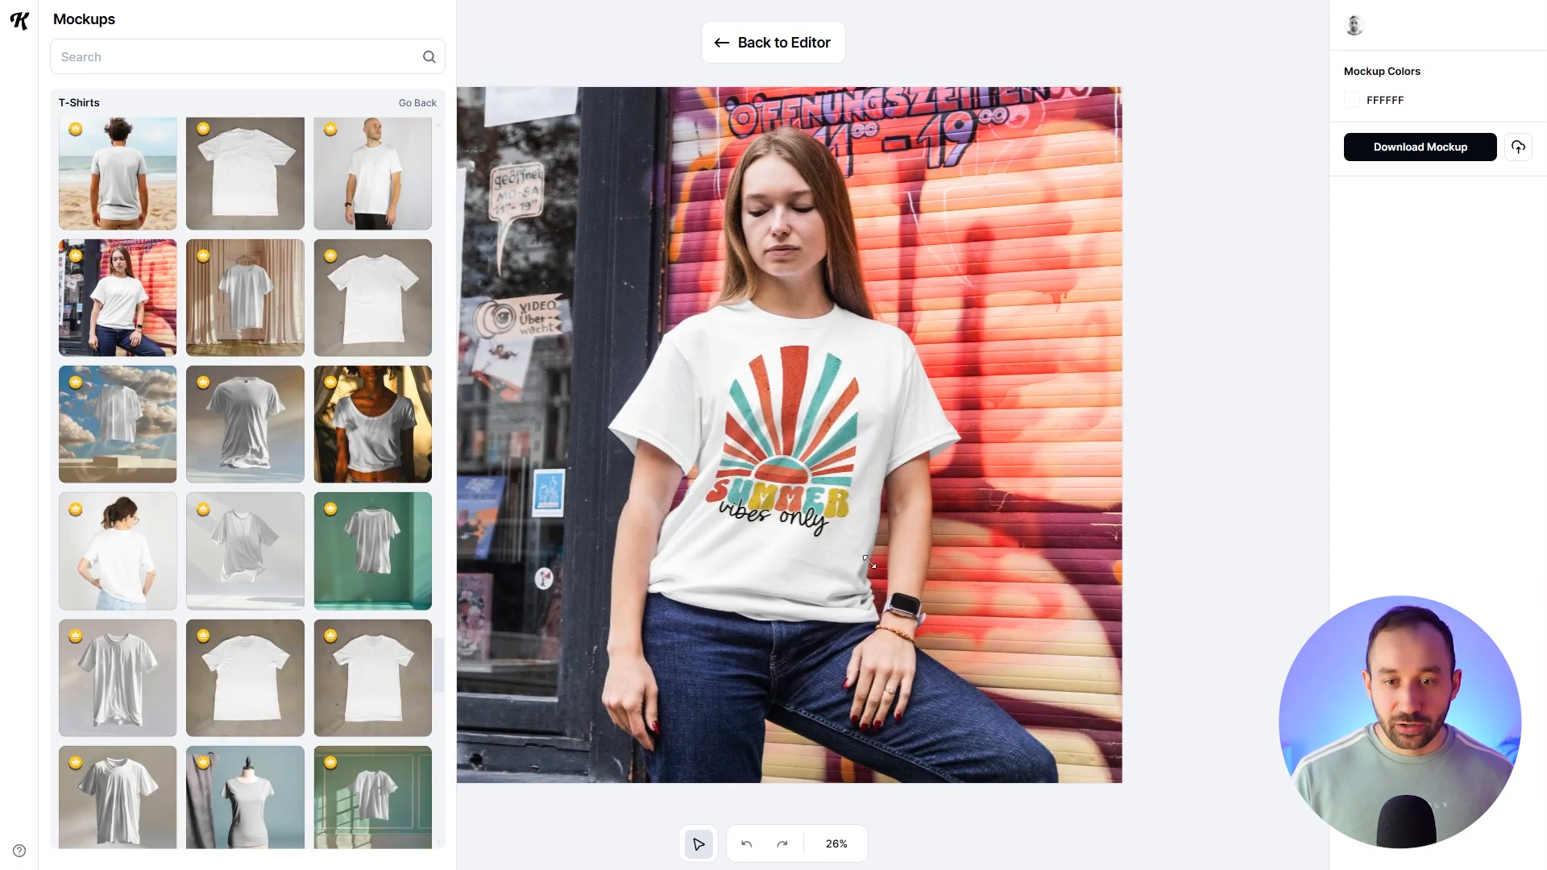
drag(862, 343, 845, 344)
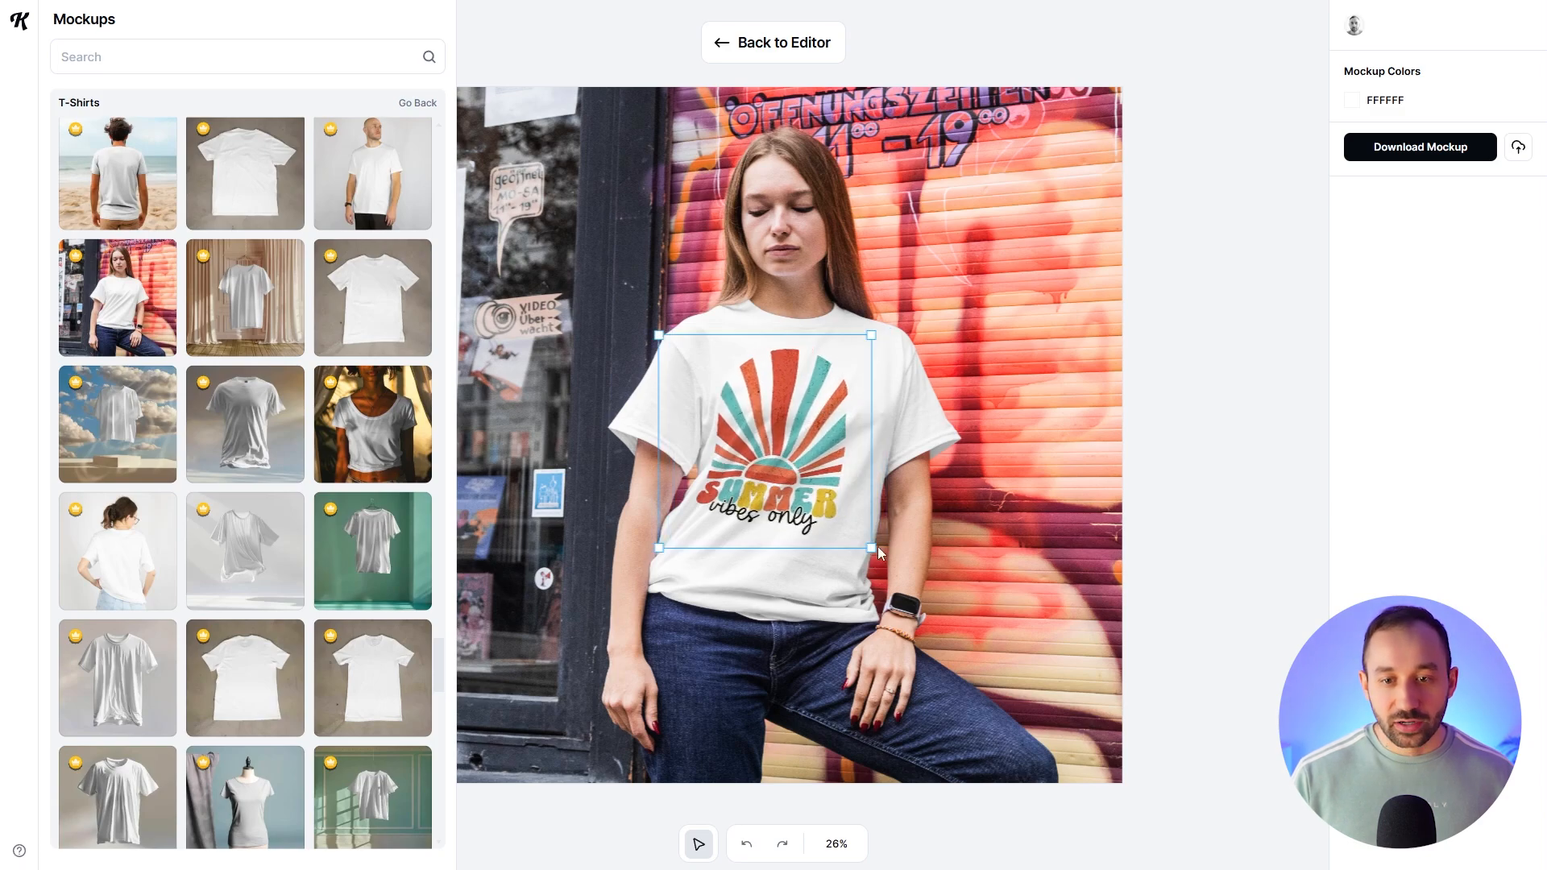
drag(871, 546, 888, 555)
Step: Browse further T-shirt mockups and put the design on the back of the bearded man in the mountains, adjusting its size
scroll(281, 454, down, 10)
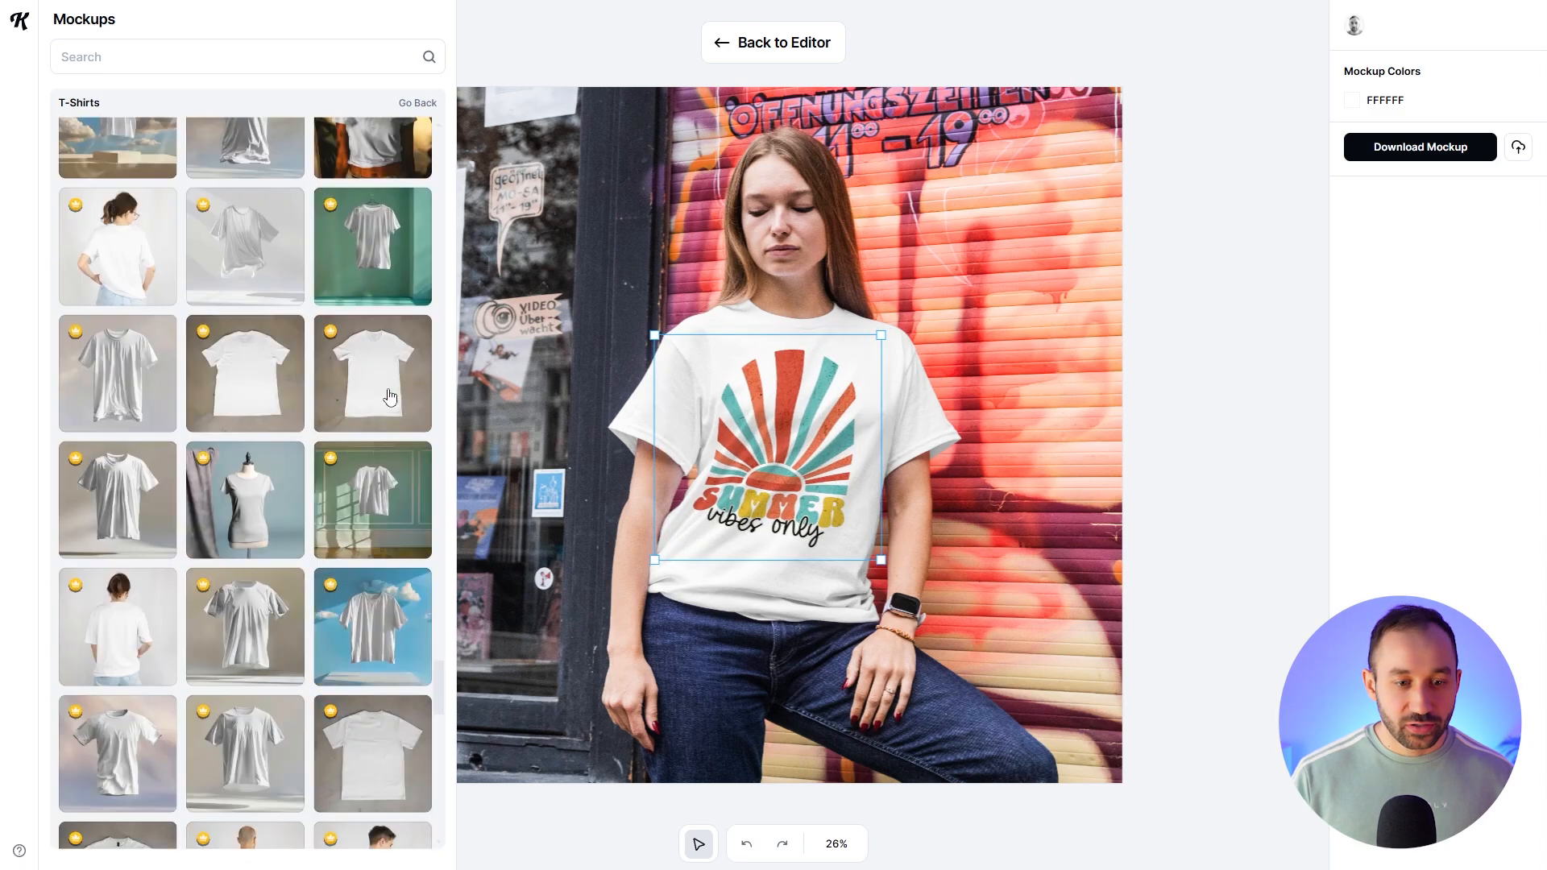
scroll(380, 481, down, 10)
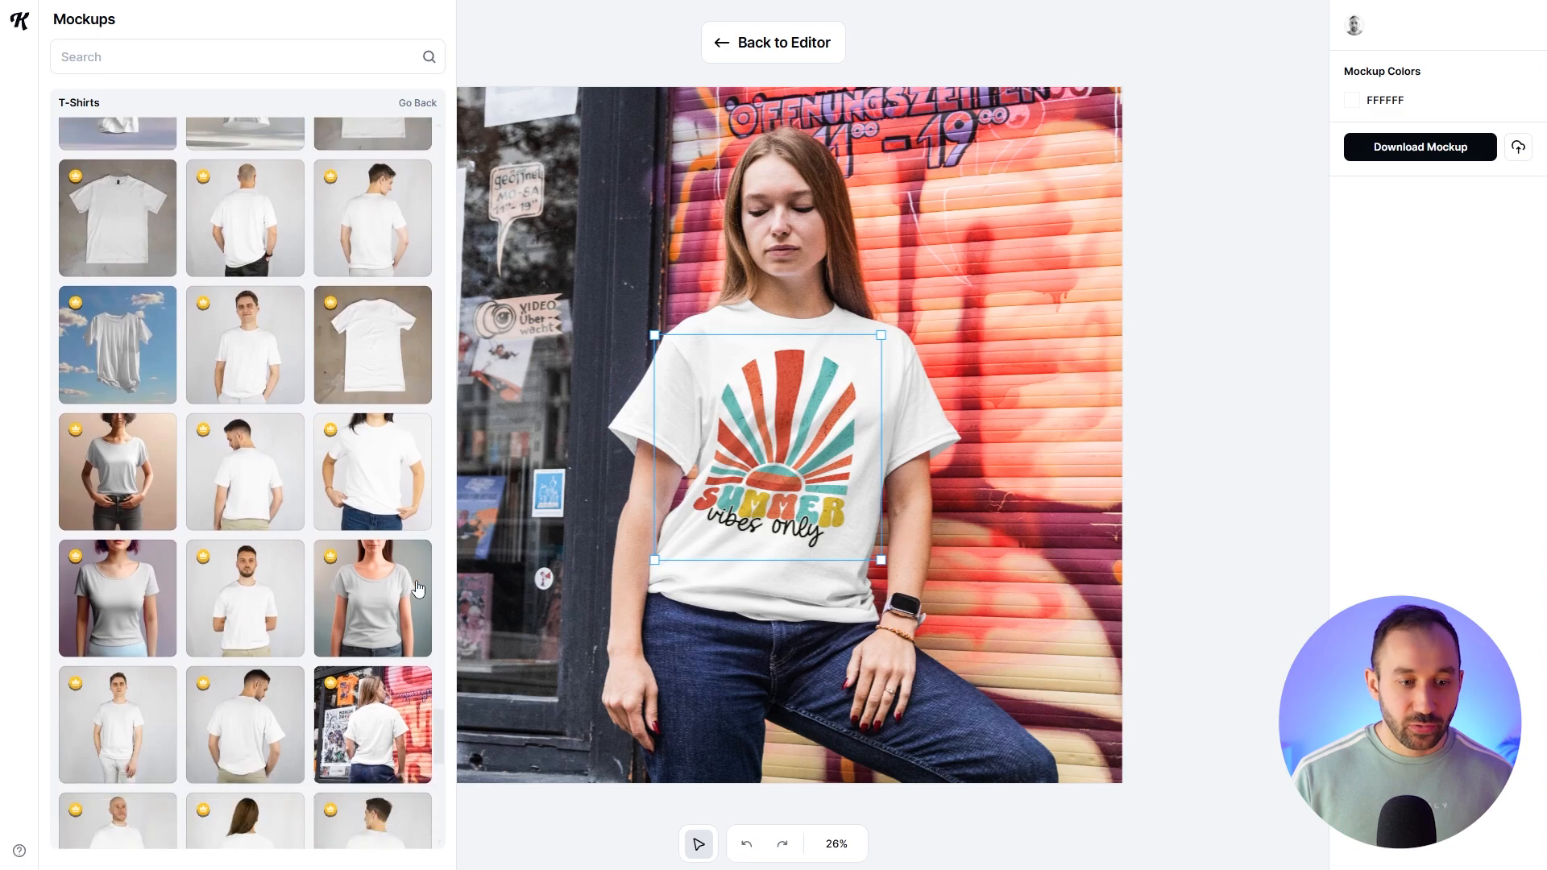
scroll(392, 576, down, 4)
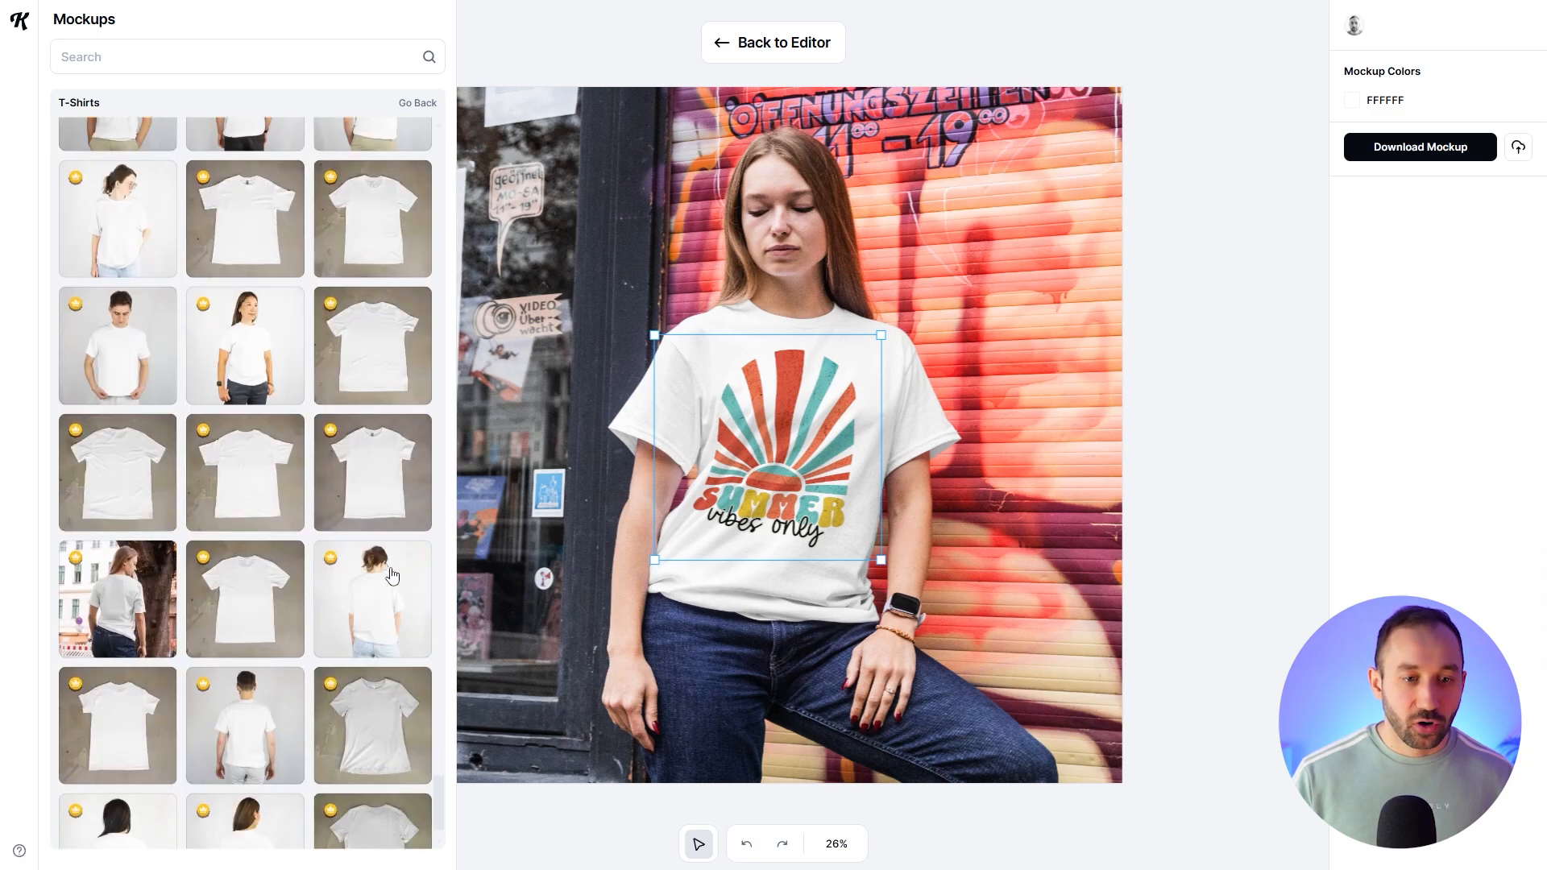
click(392, 576)
drag(775, 609, 885, 737)
click(396, 549)
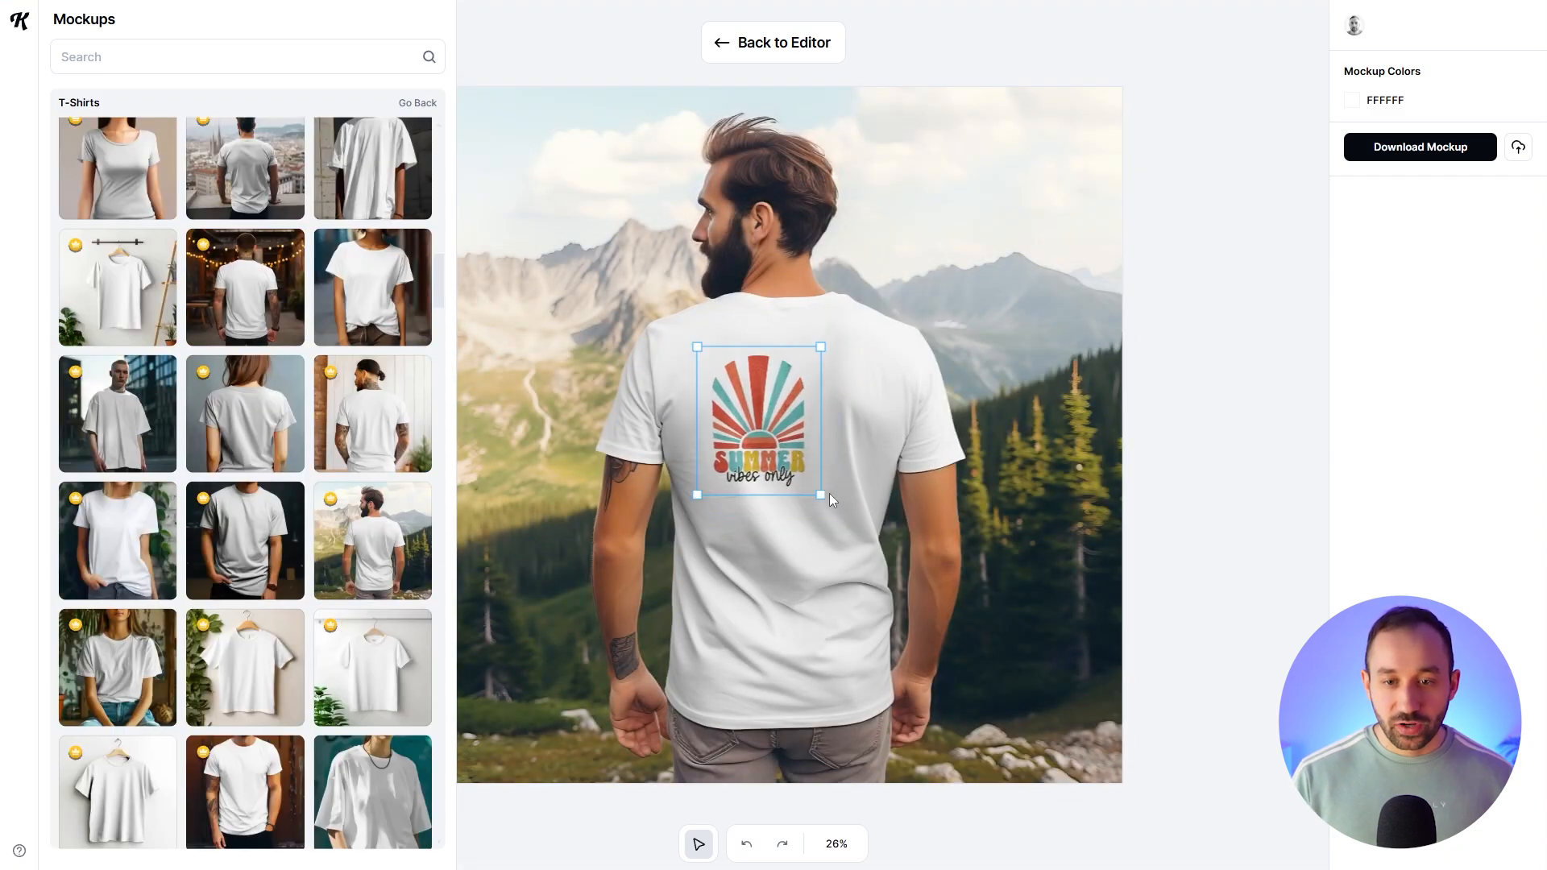
mouse_move(832, 500)
mouse_down()
mouse_move(884, 635)
mouse_move(892, 585)
mouse_move(908, 596)
mouse_move(851, 499)
mouse_up()
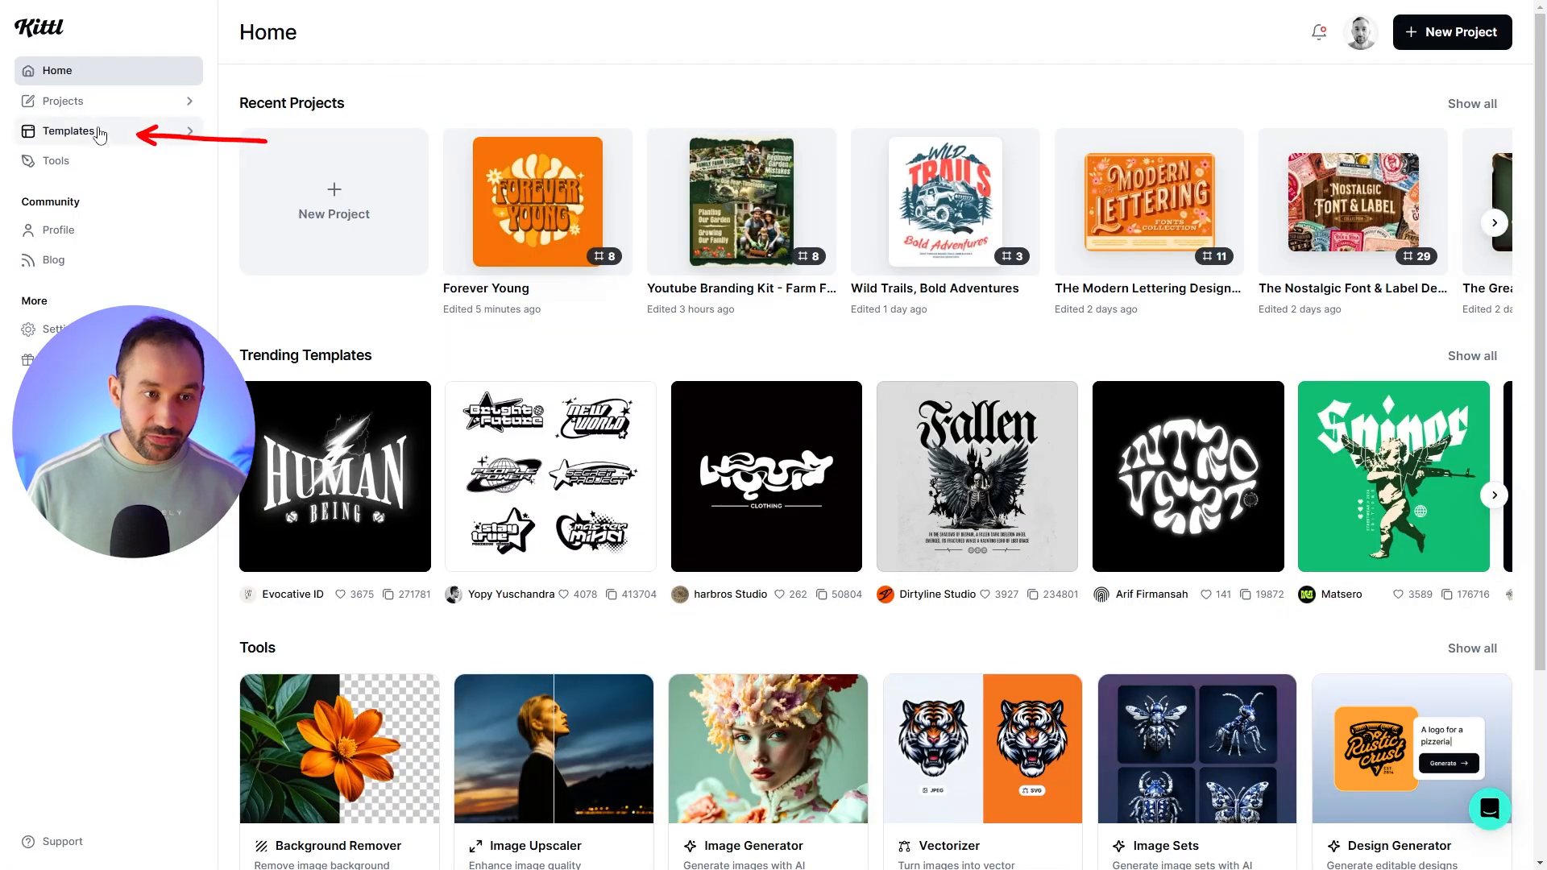
Step: Open the Brand Kits templates in the Branding category and browse through them
click(100, 135)
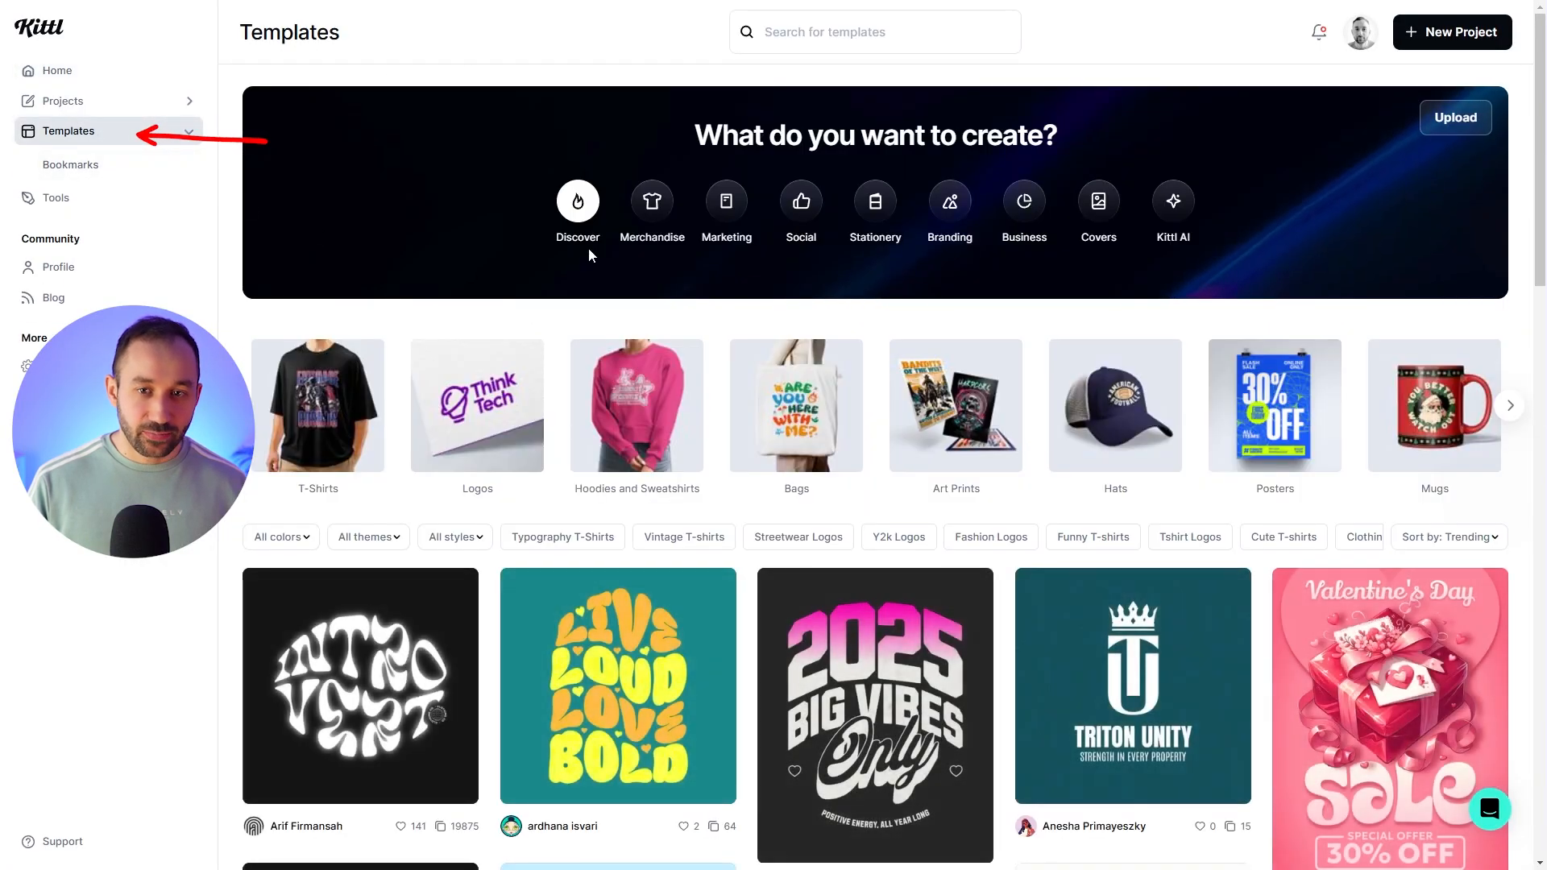
click(947, 208)
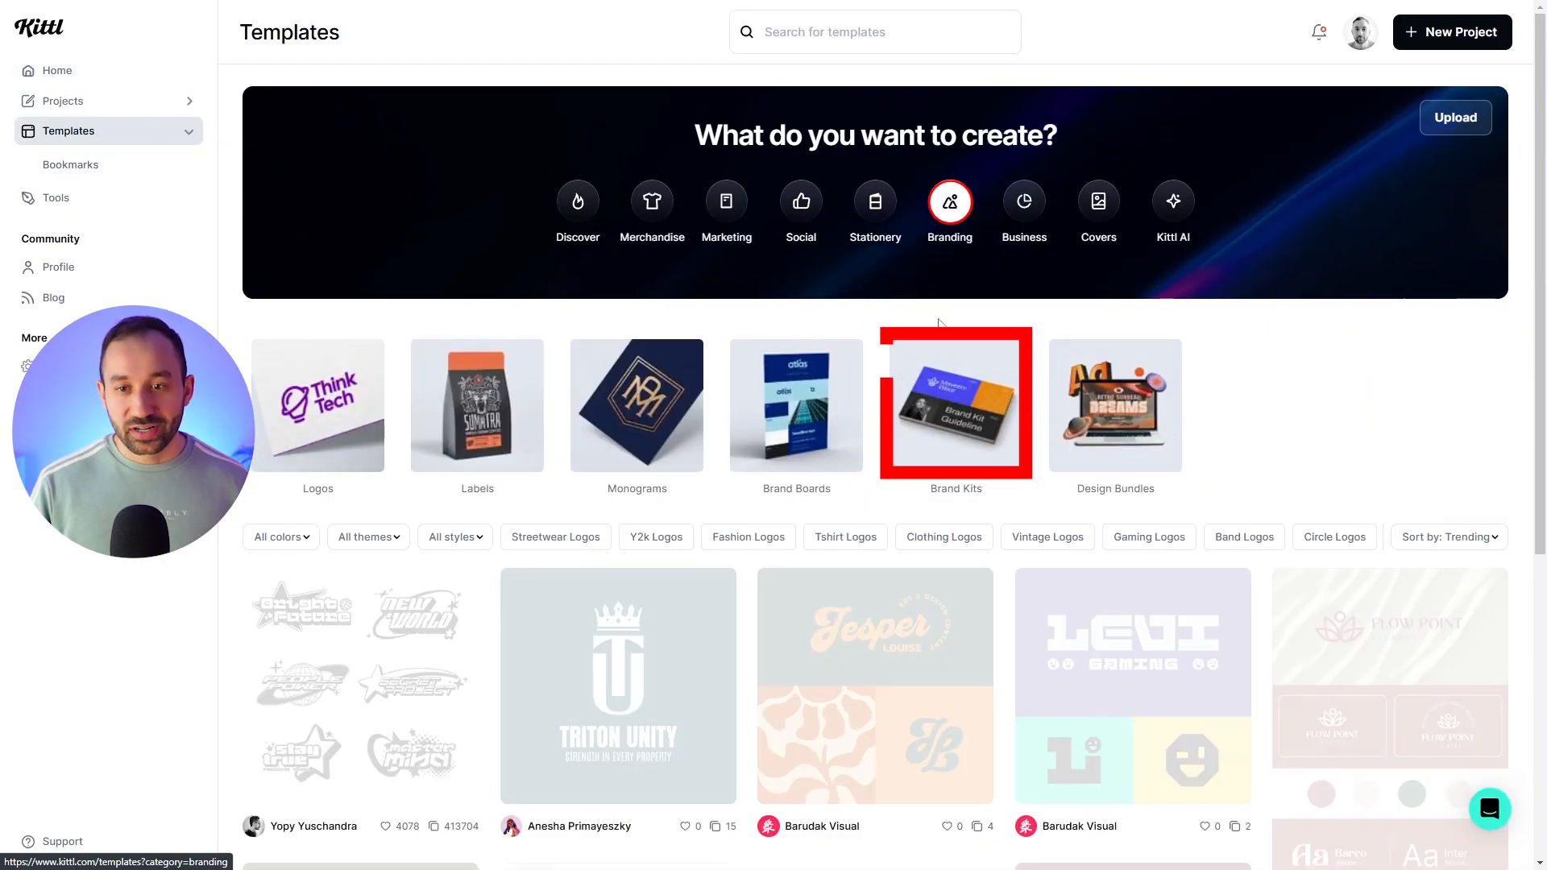
click(948, 433)
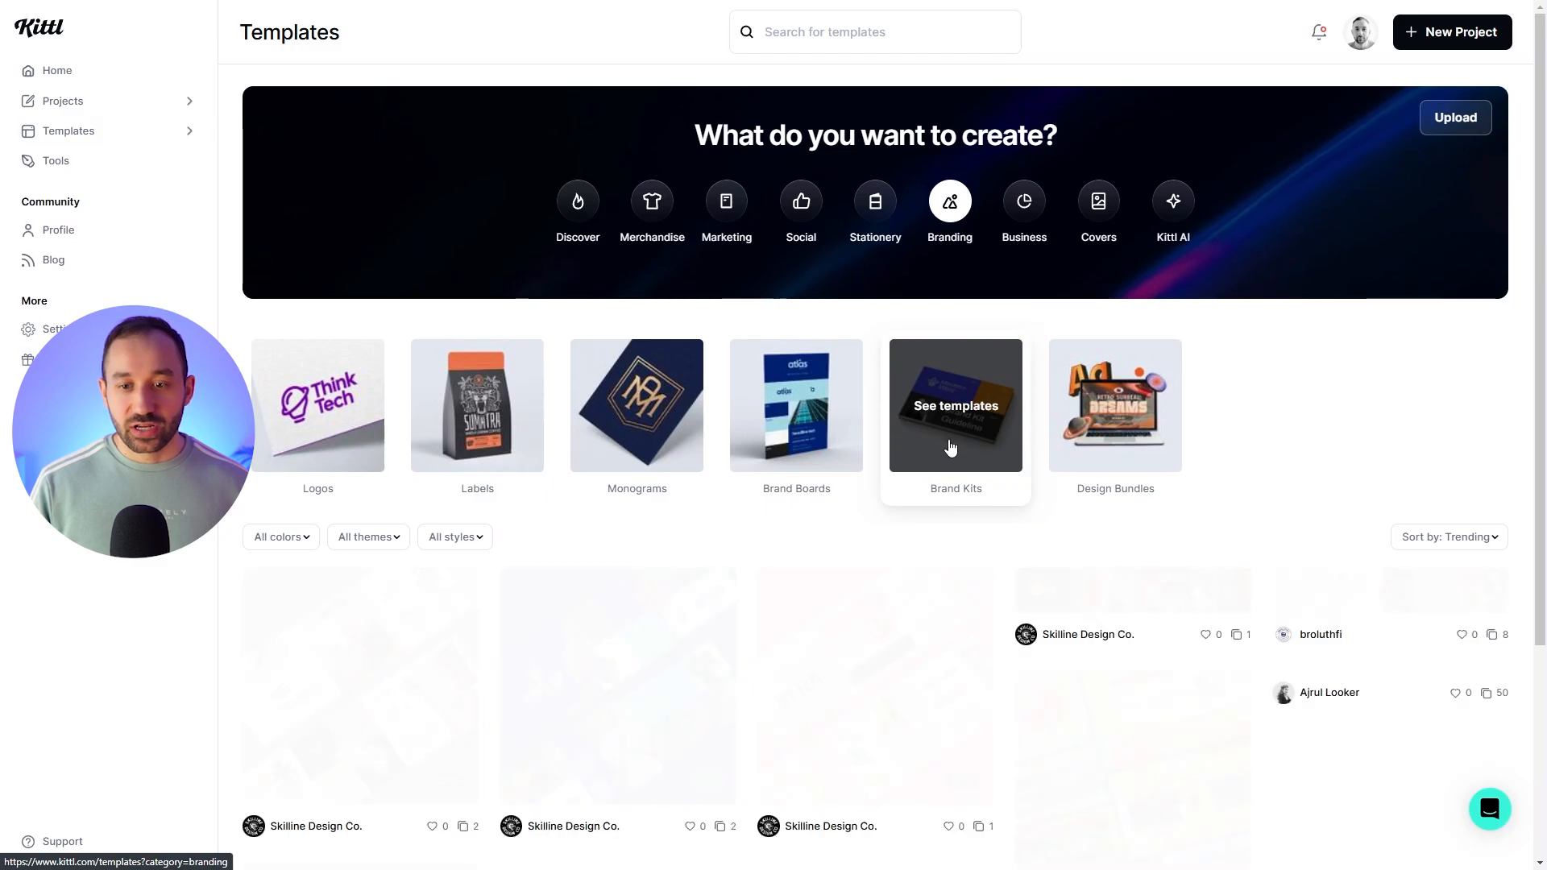
scroll(805, 450, down, 6)
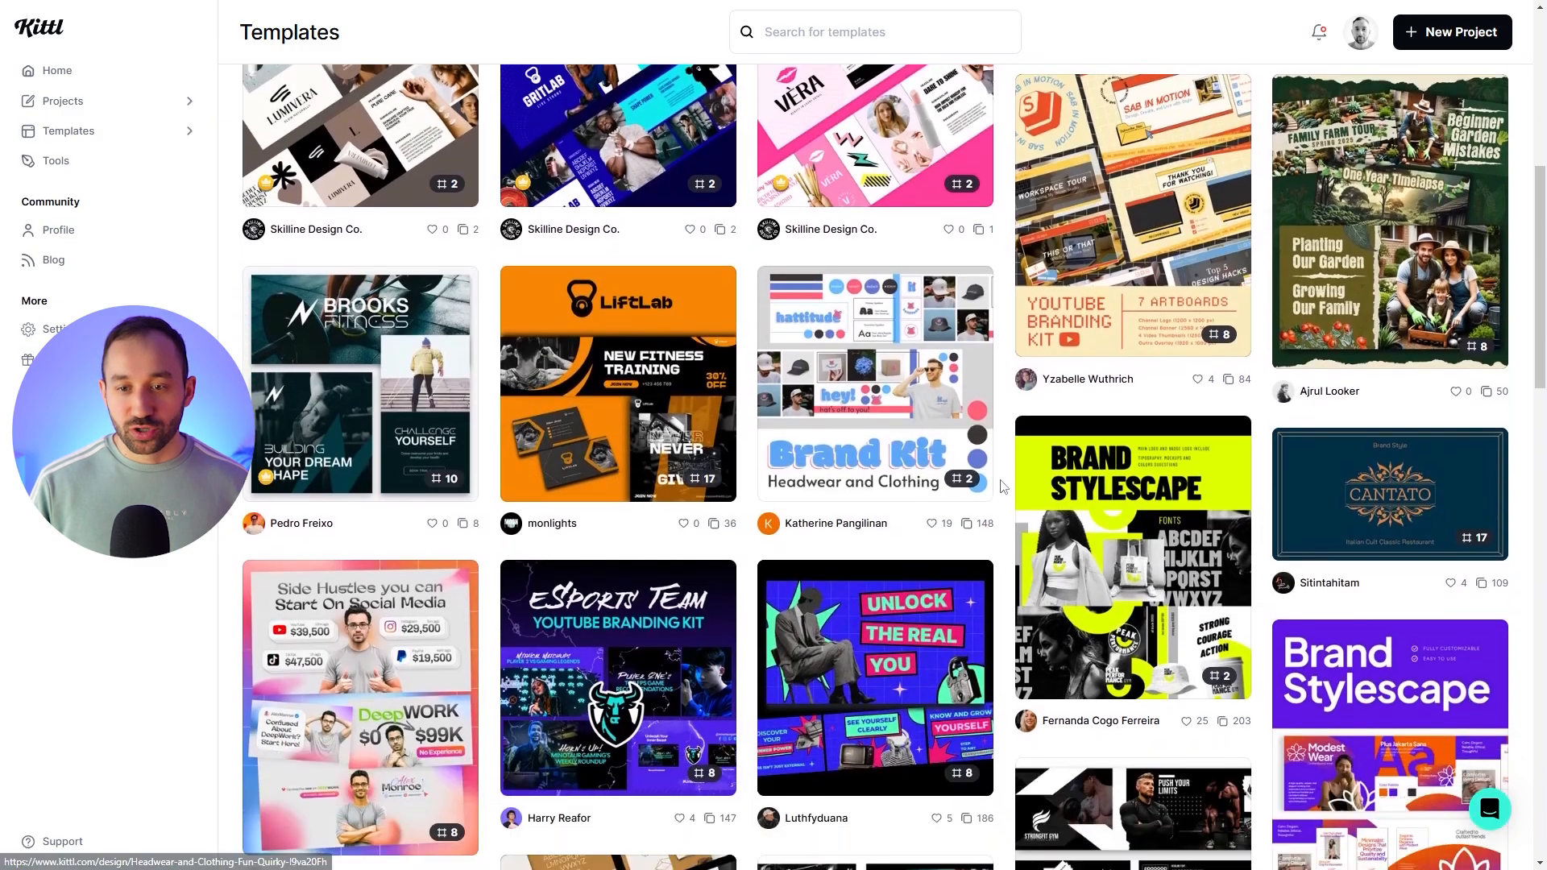
scroll(1003, 486, down, 2)
scroll(1005, 477, down, 2)
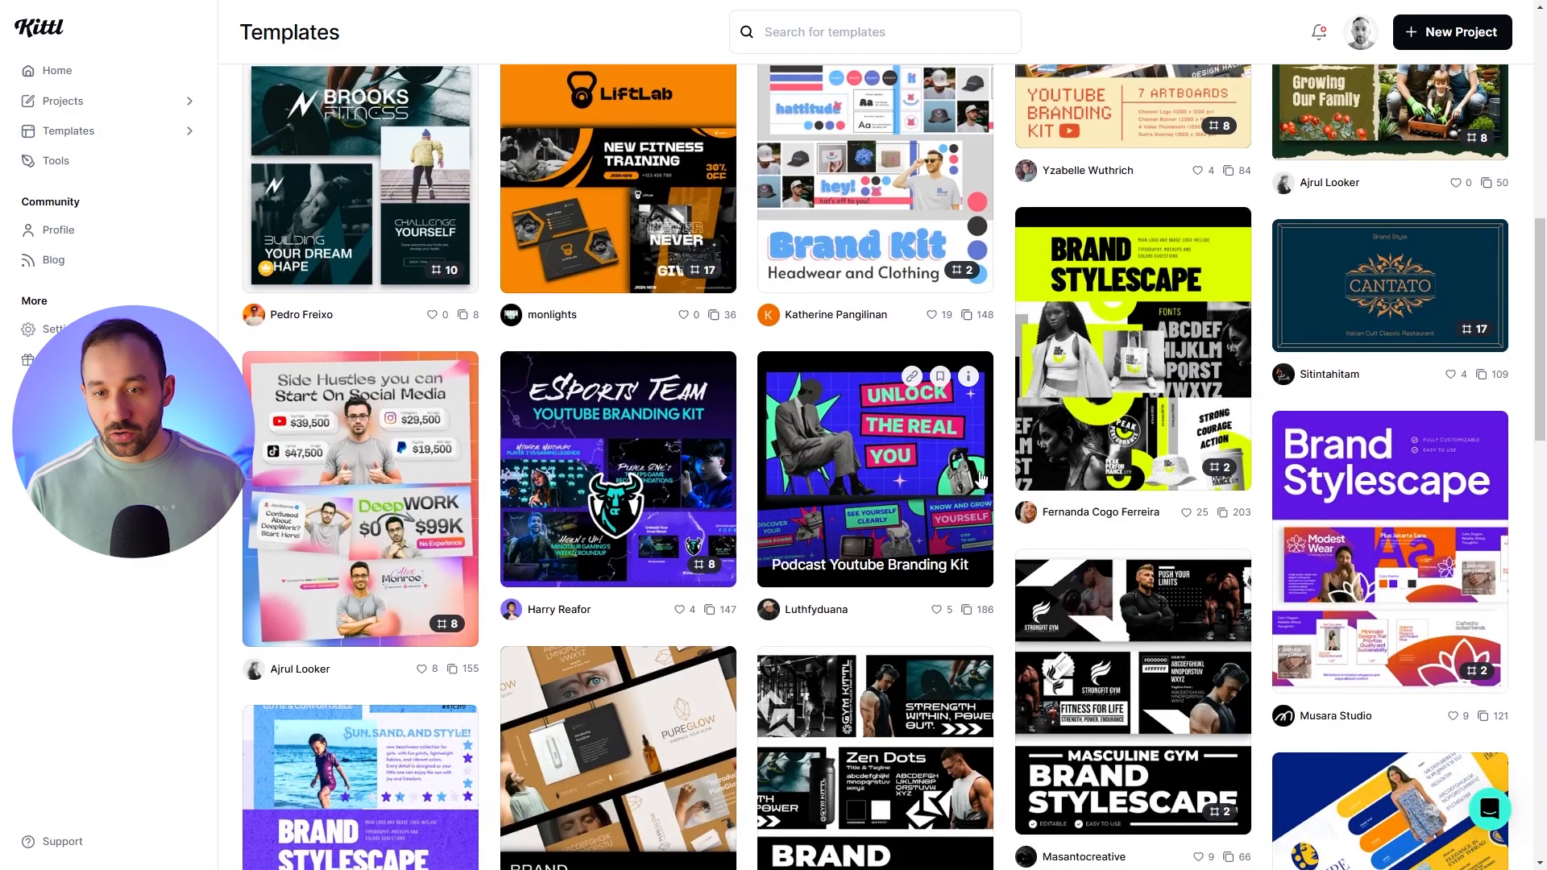
scroll(999, 473, down, 9)
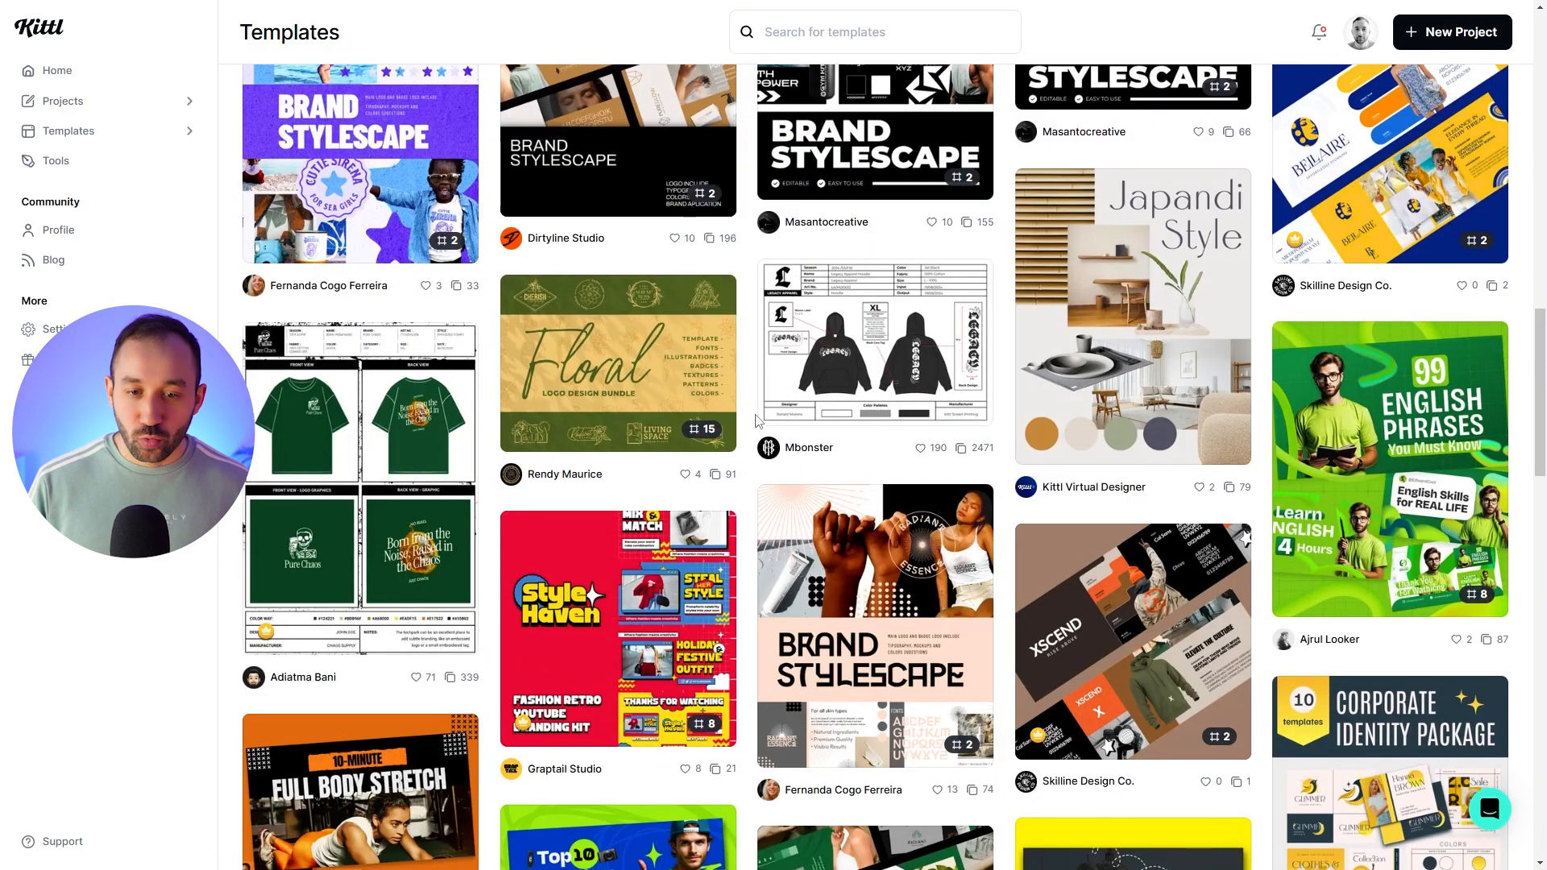
scroll(564, 524, down, 6)
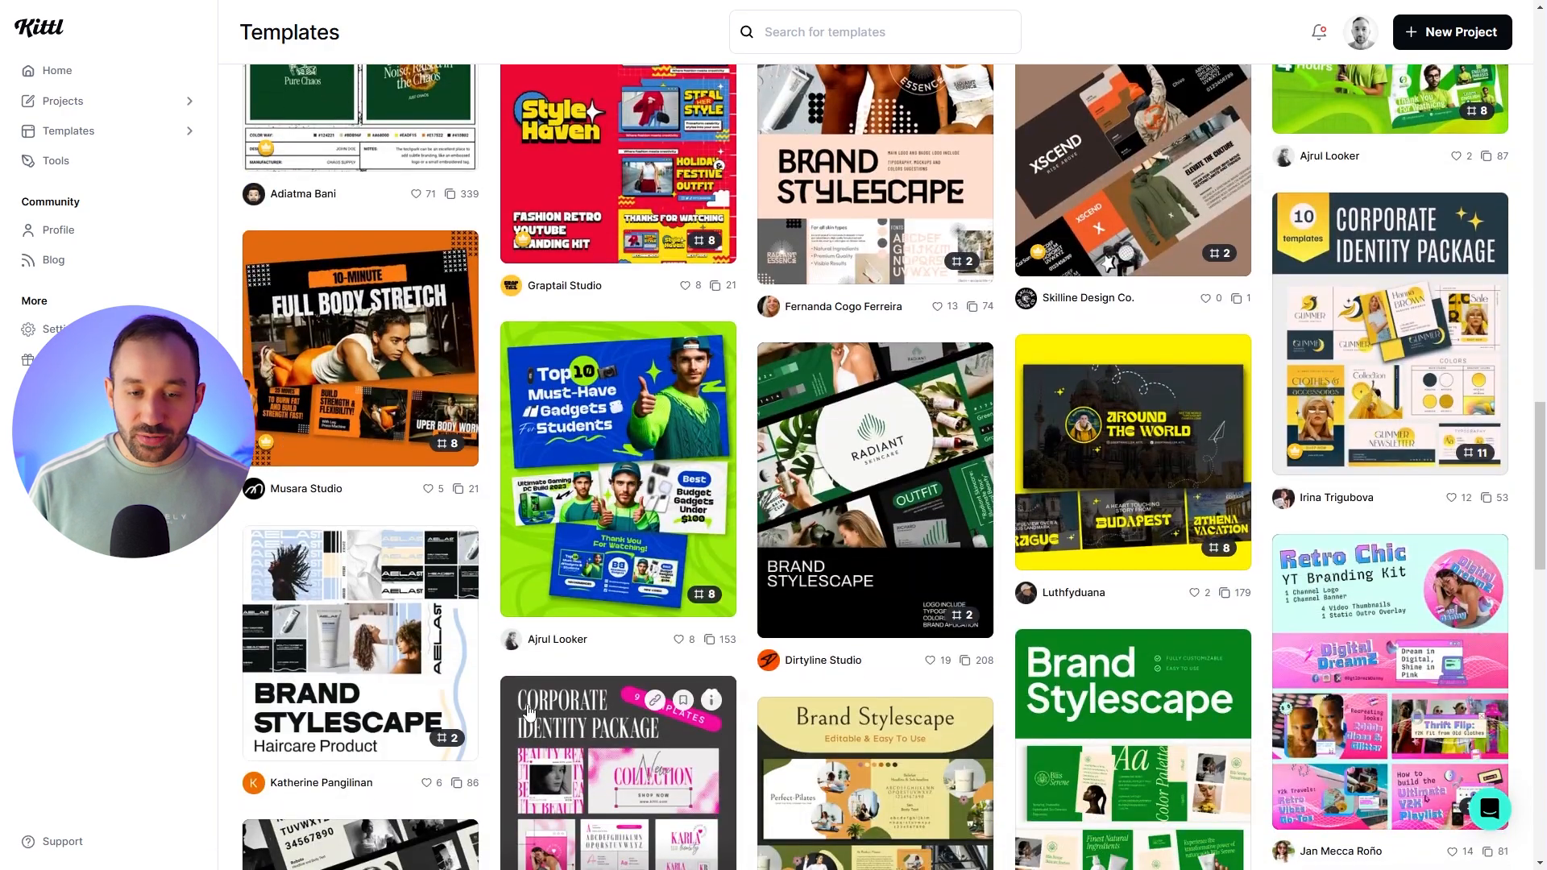
scroll(529, 712, down, 1)
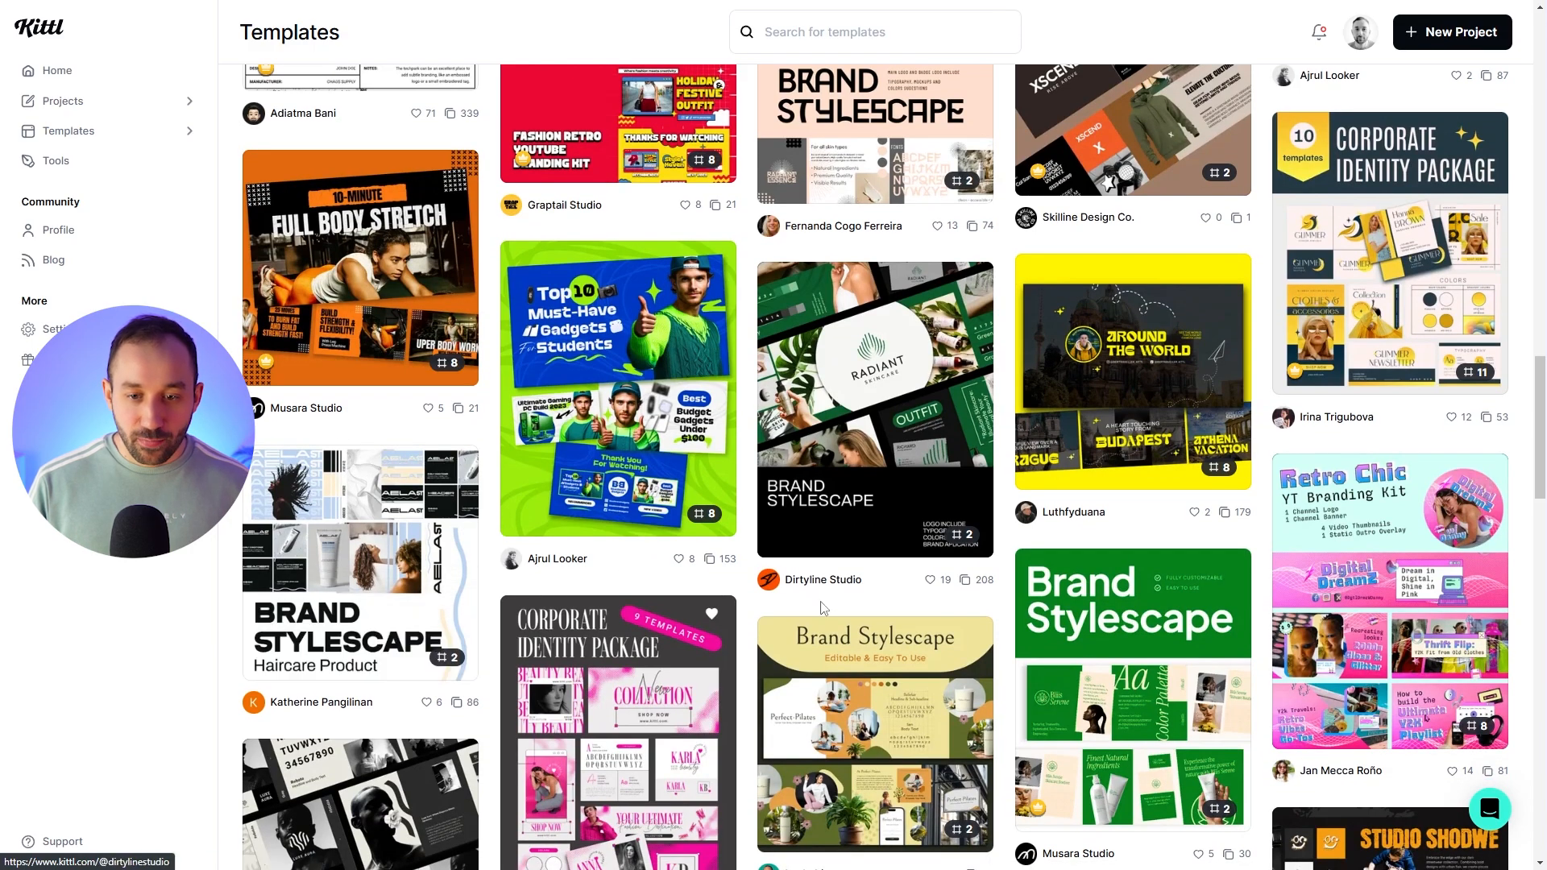
Step: Search the templates for "kittl" and open the Kittl creator profile from the Kittl Family Crest template
scroll(821, 564, up, 20)
click(809, 32)
text(kittl)
key(Return)
scroll(706, 461, down, 4)
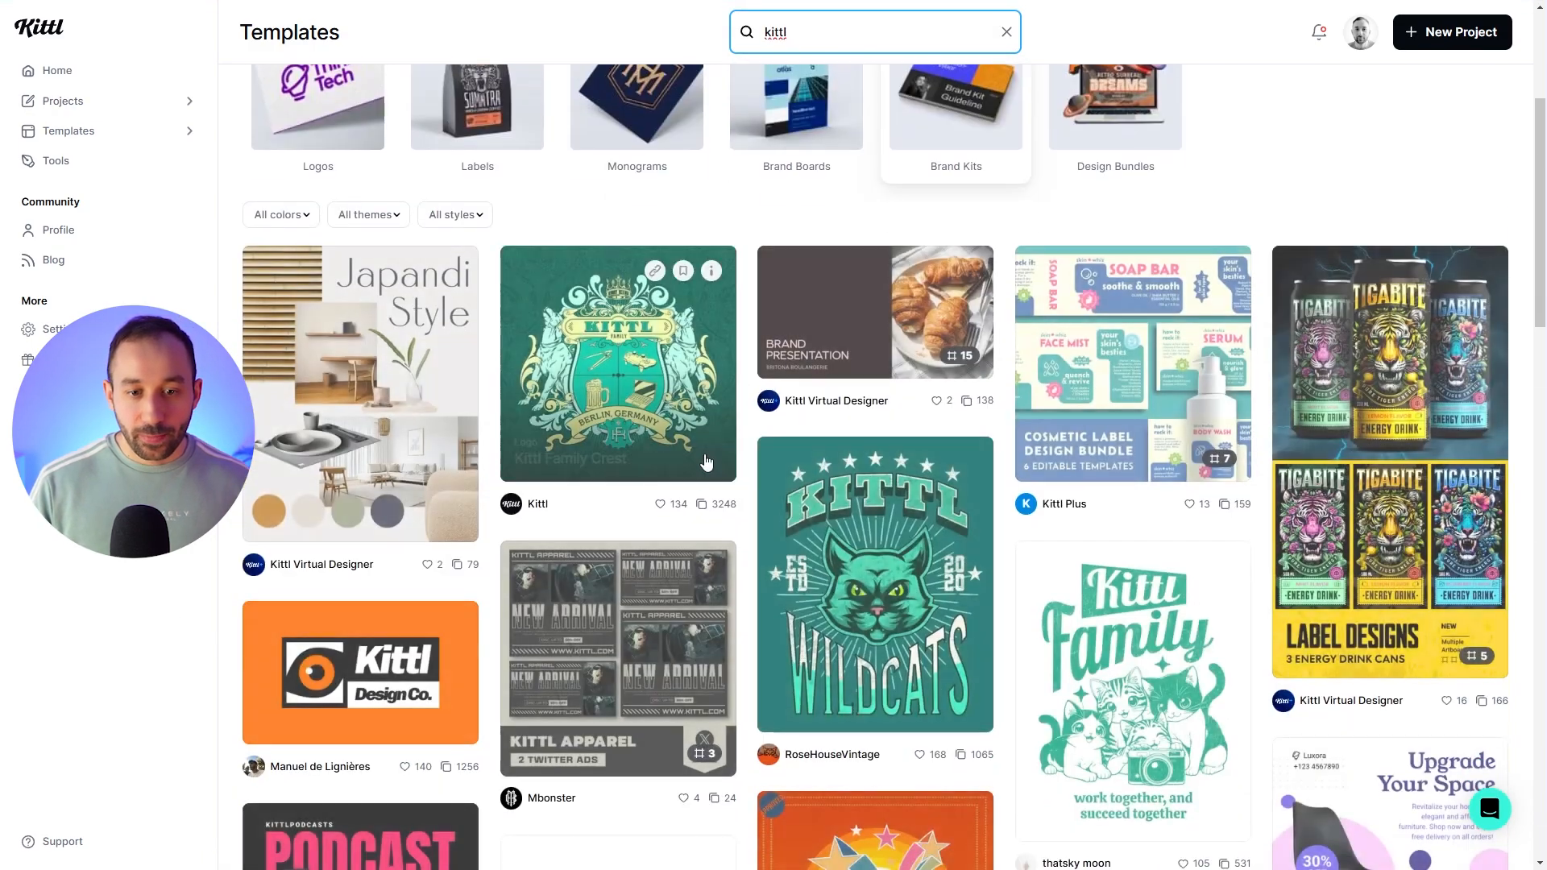
click(538, 505)
scroll(767, 299, down, 1)
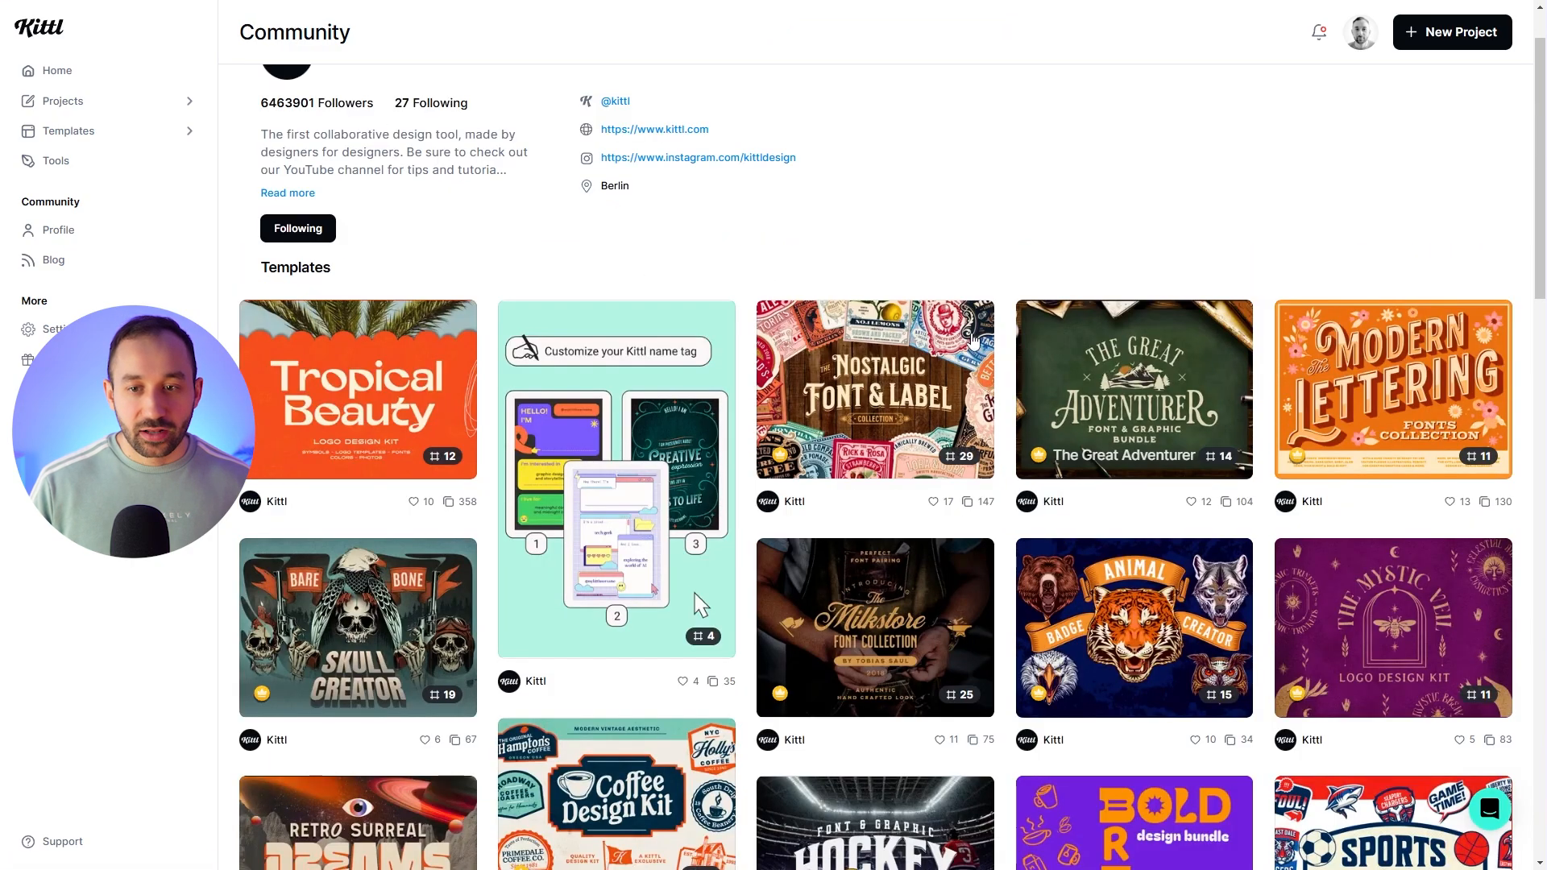
scroll(974, 342, down, 1)
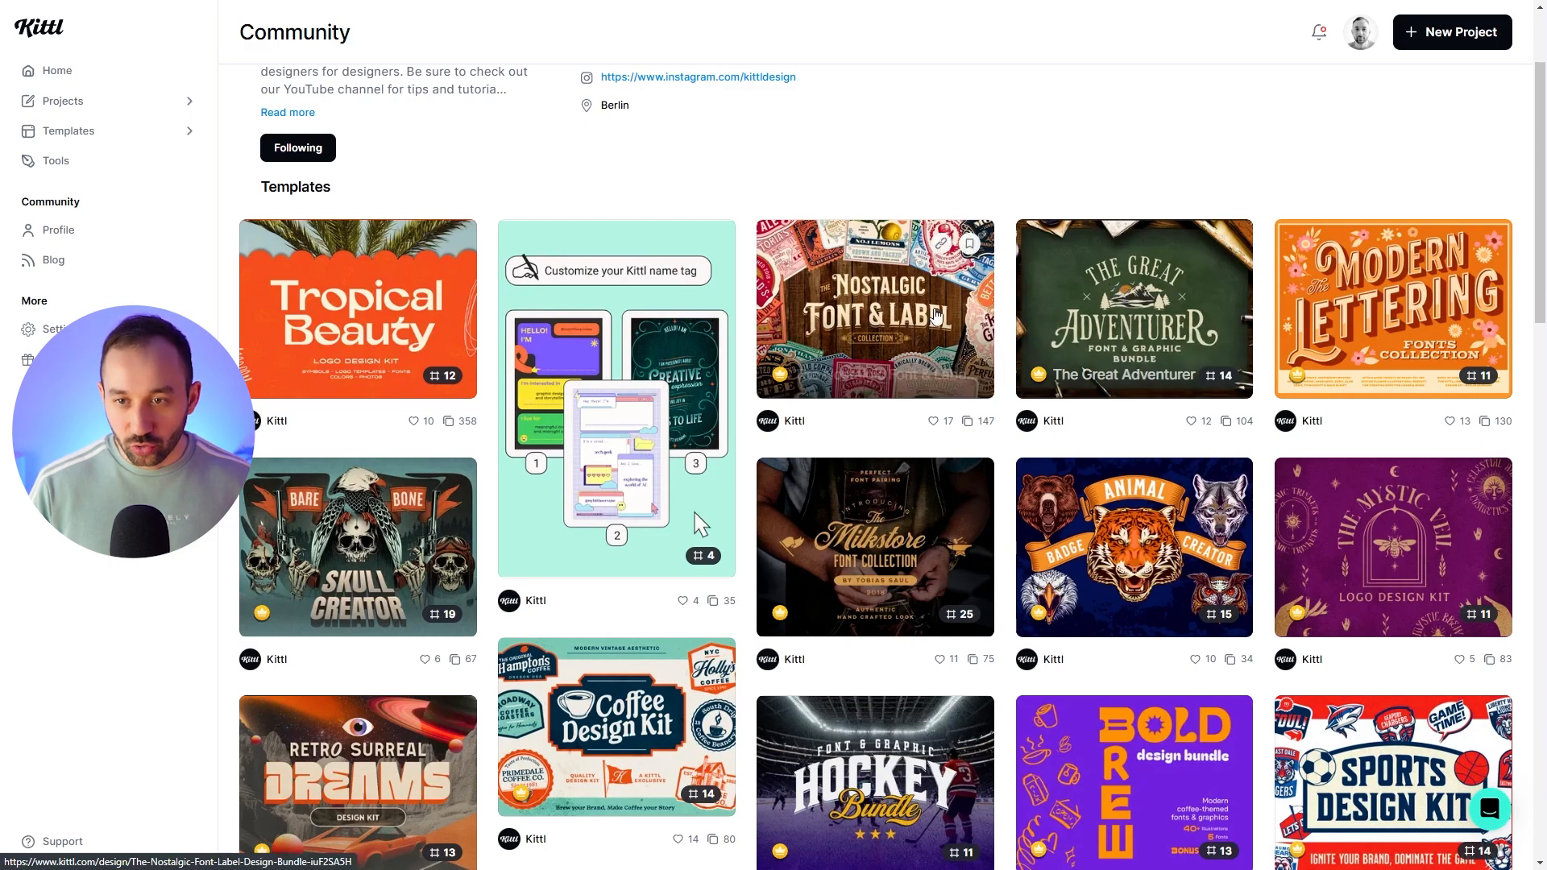
click(1118, 300)
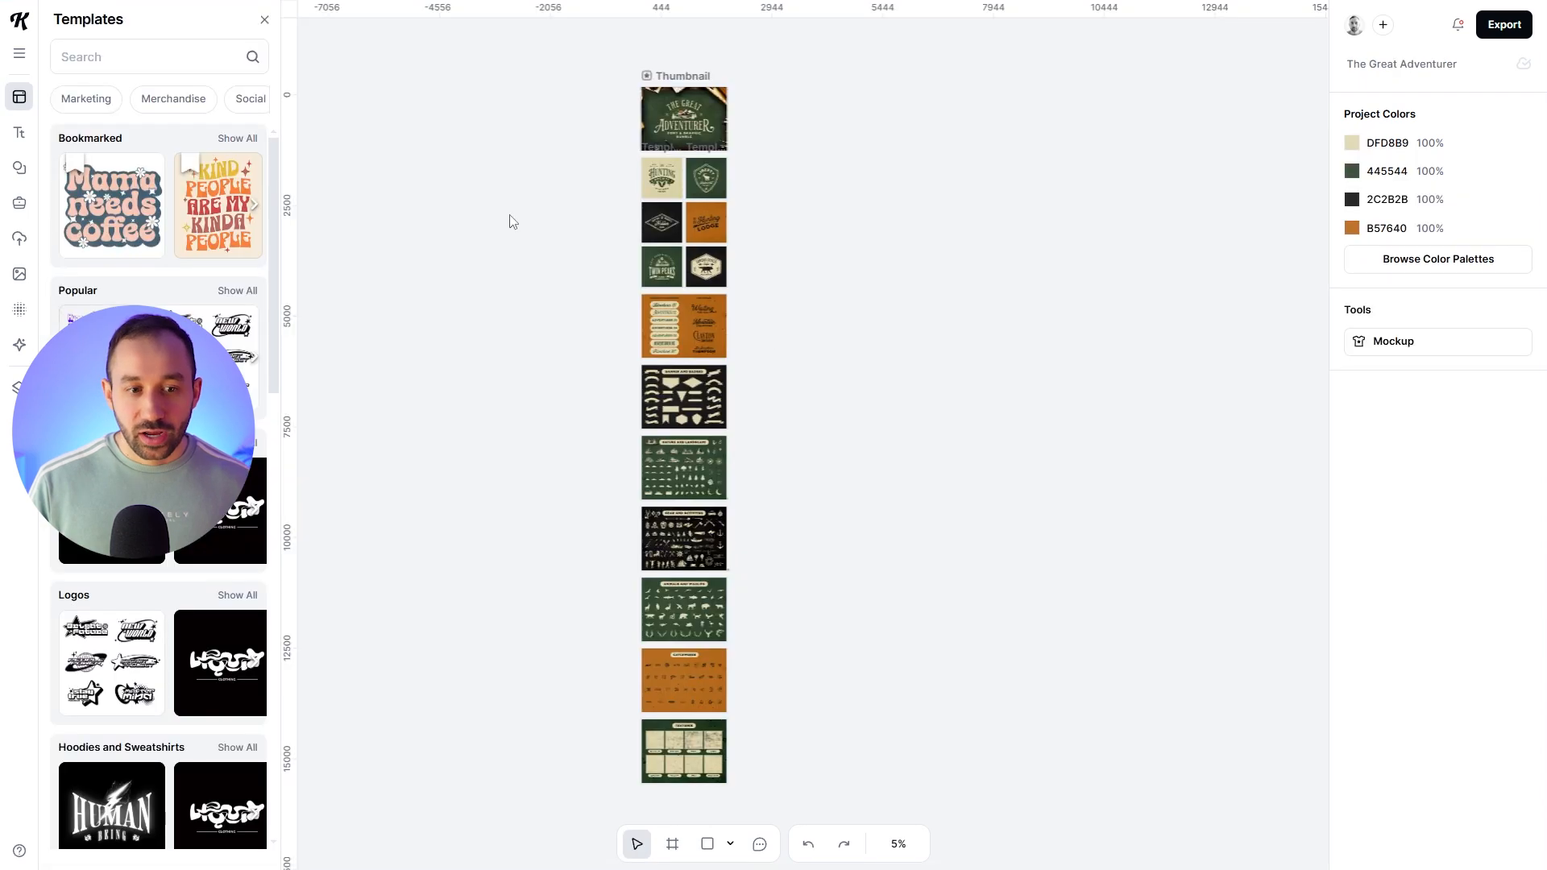
click(264, 20)
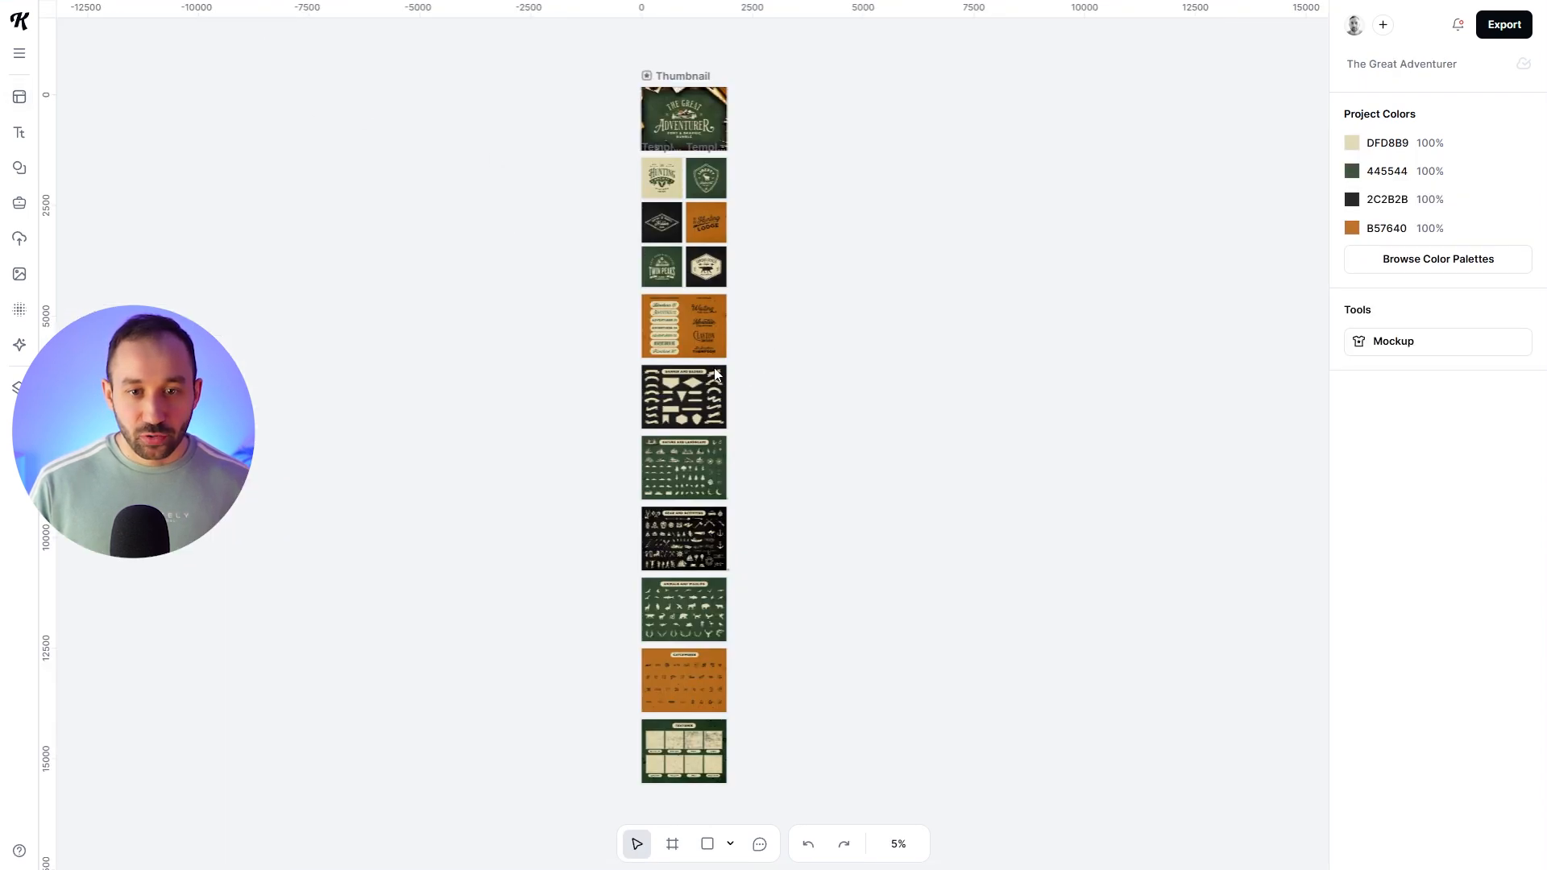
scroll(715, 375, up, 10)
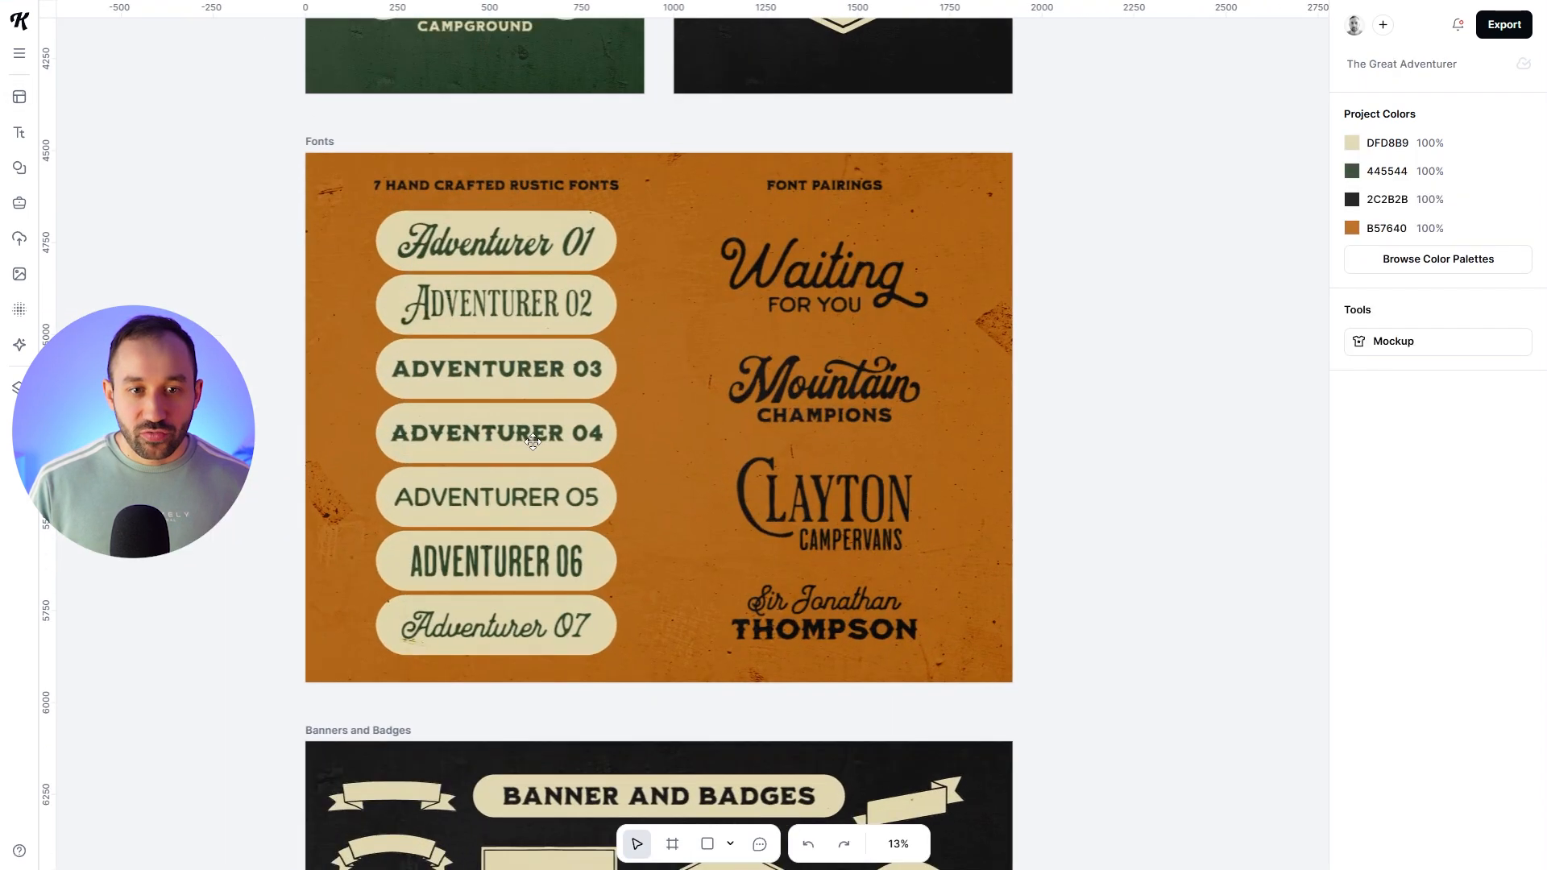
scroll(532, 440, up, 2)
scroll(529, 305, up, 1)
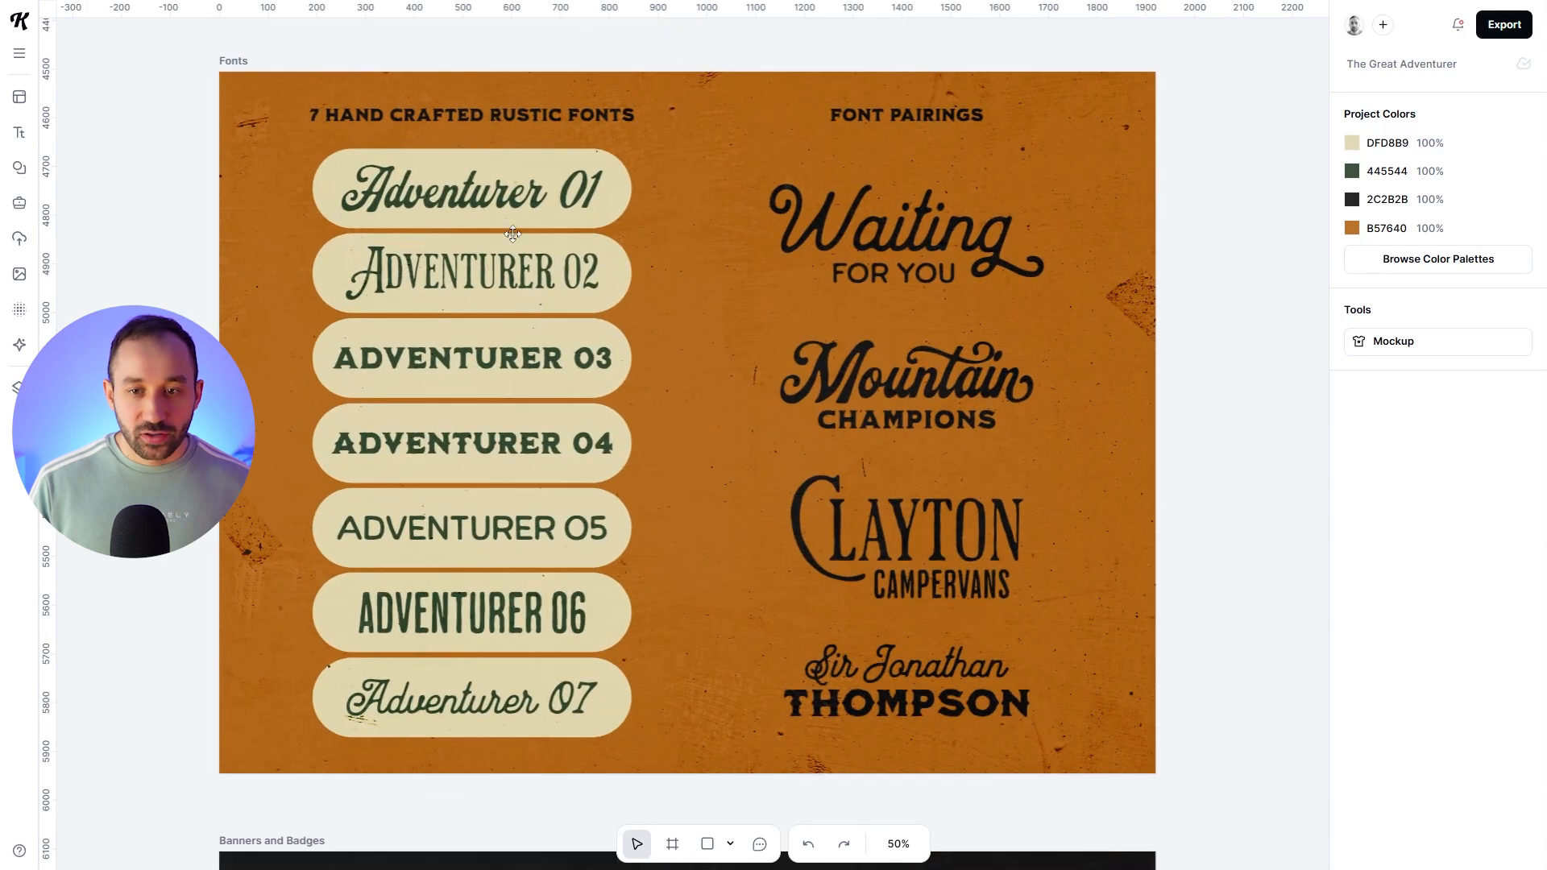
Step: Examine the font pairings on the Fonts artboard, selecting the Mountain Champions text to inspect its fonts
scroll(842, 250, up, 1)
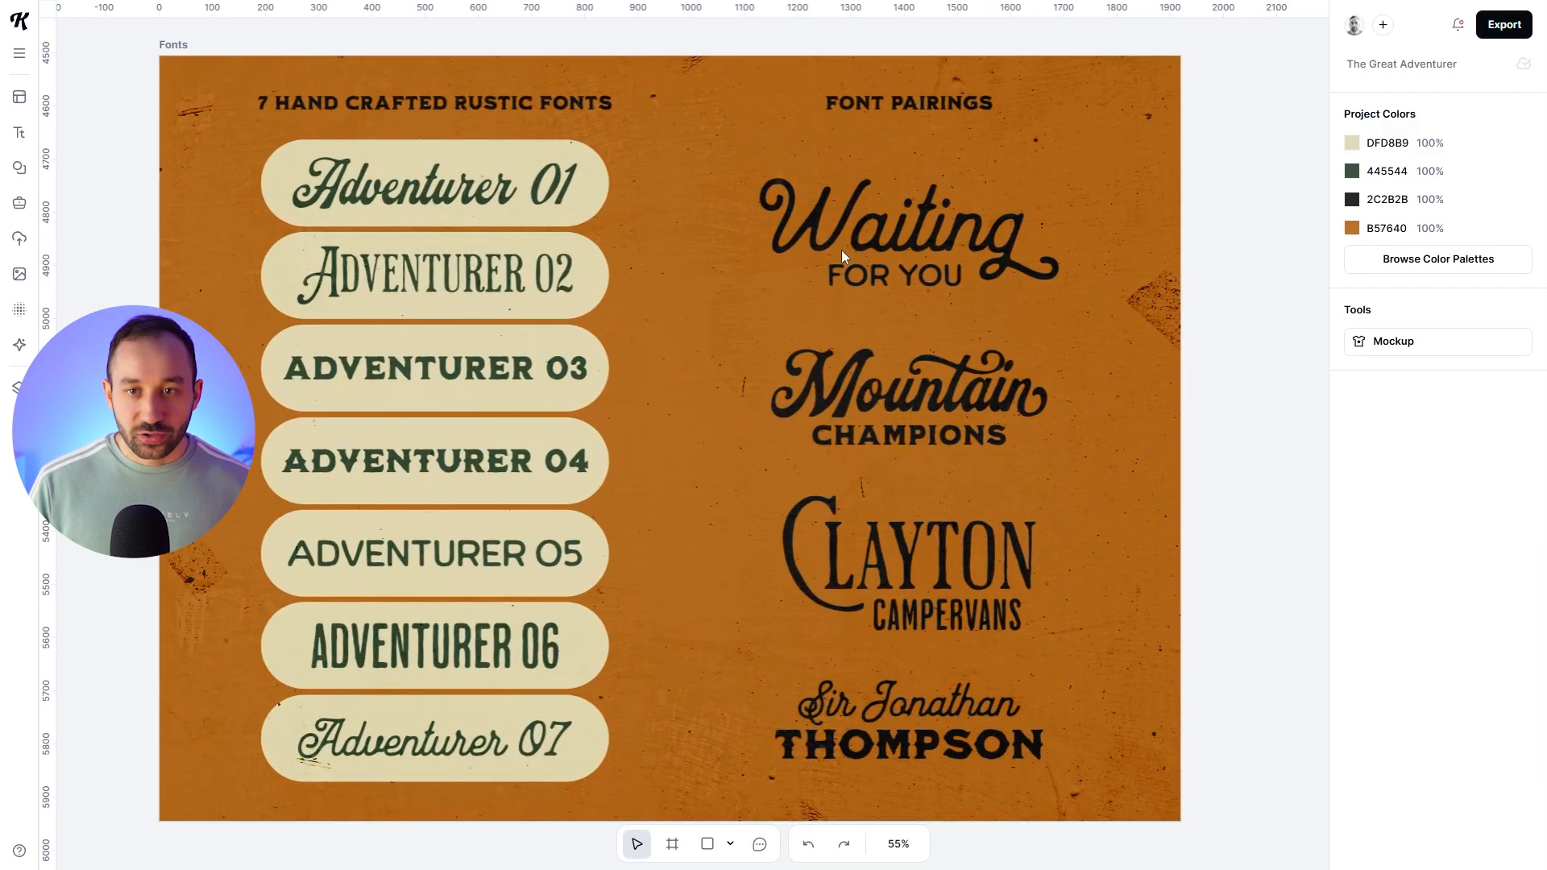
click(912, 273)
click(964, 396)
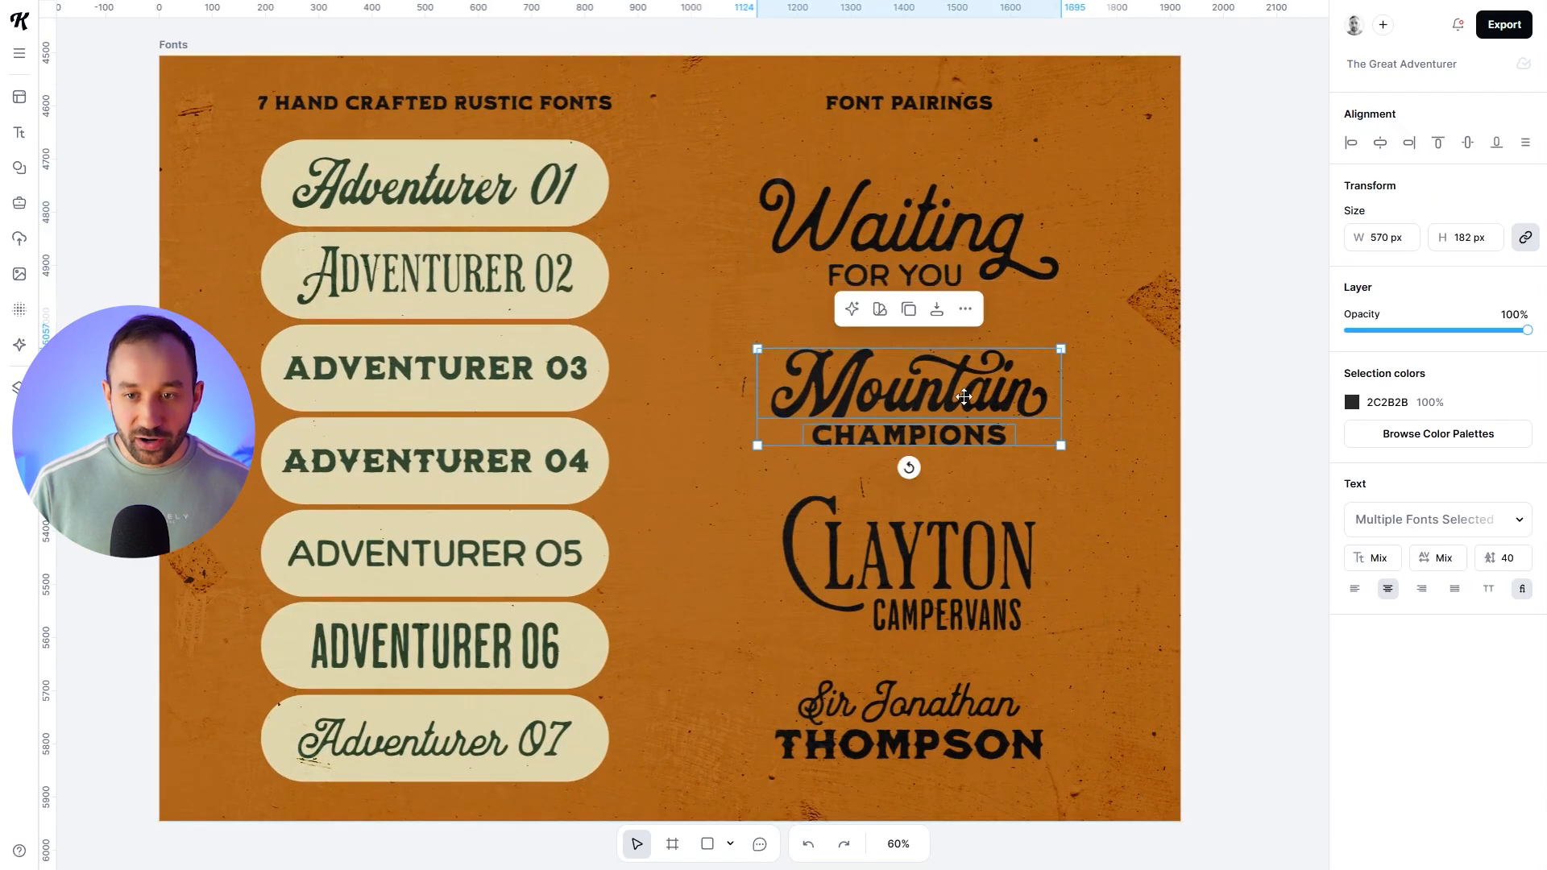
click(1213, 427)
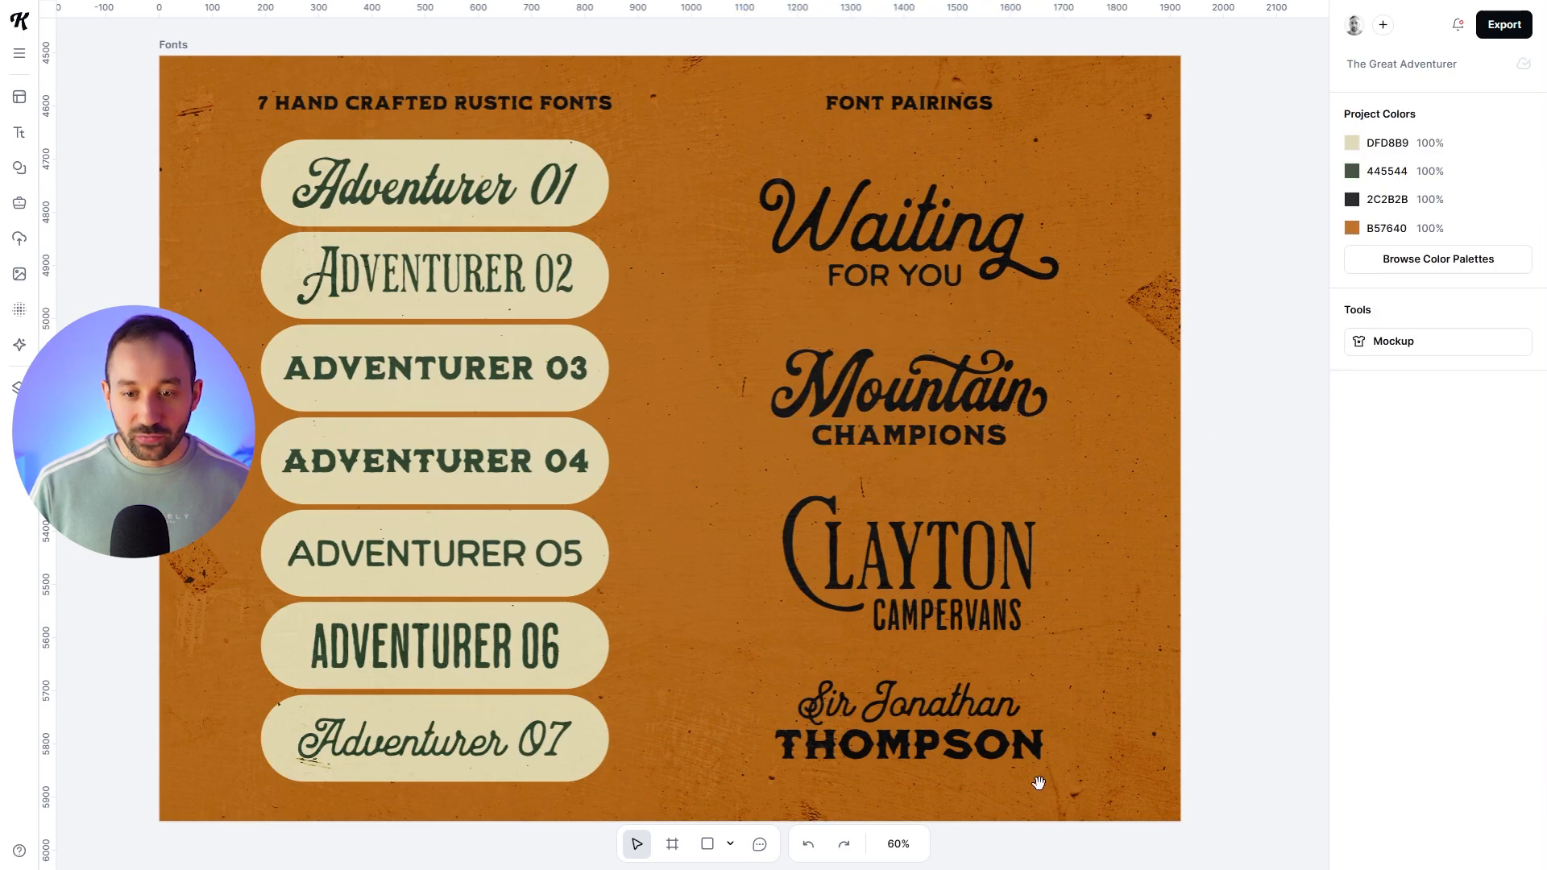
Step: Examine the Banners and Badges artboard, selecting several ribbons and badge shapes to inspect them as individual illustrations
scroll(1038, 783, down, 10)
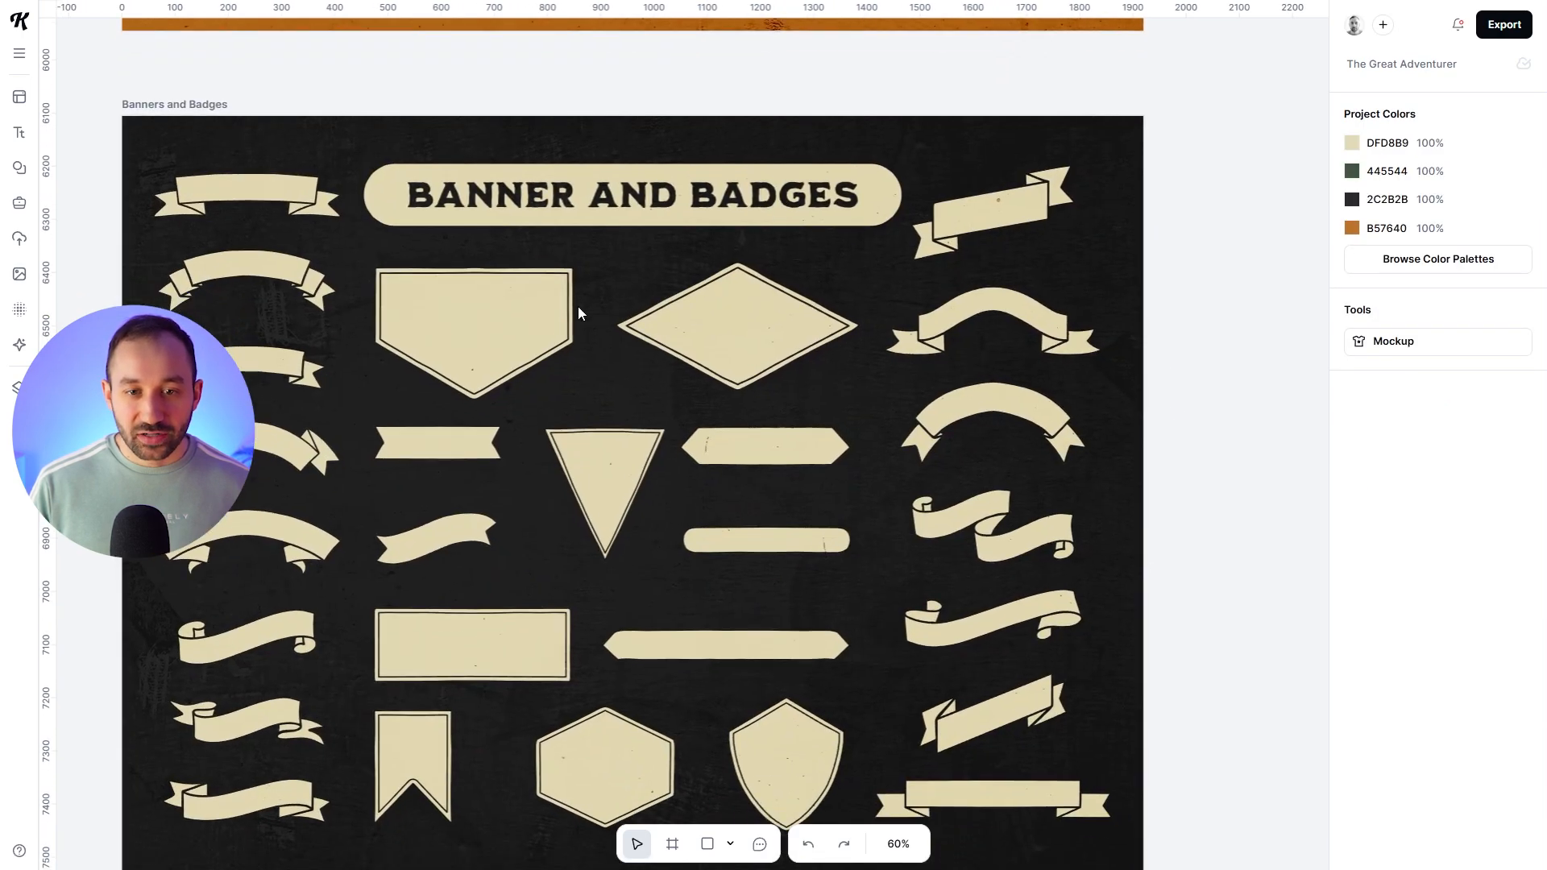
click(421, 300)
click(261, 260)
scroll(324, 380, up, 3)
click(309, 372)
click(905, 300)
scroll(904, 290, down, 4)
click(759, 208)
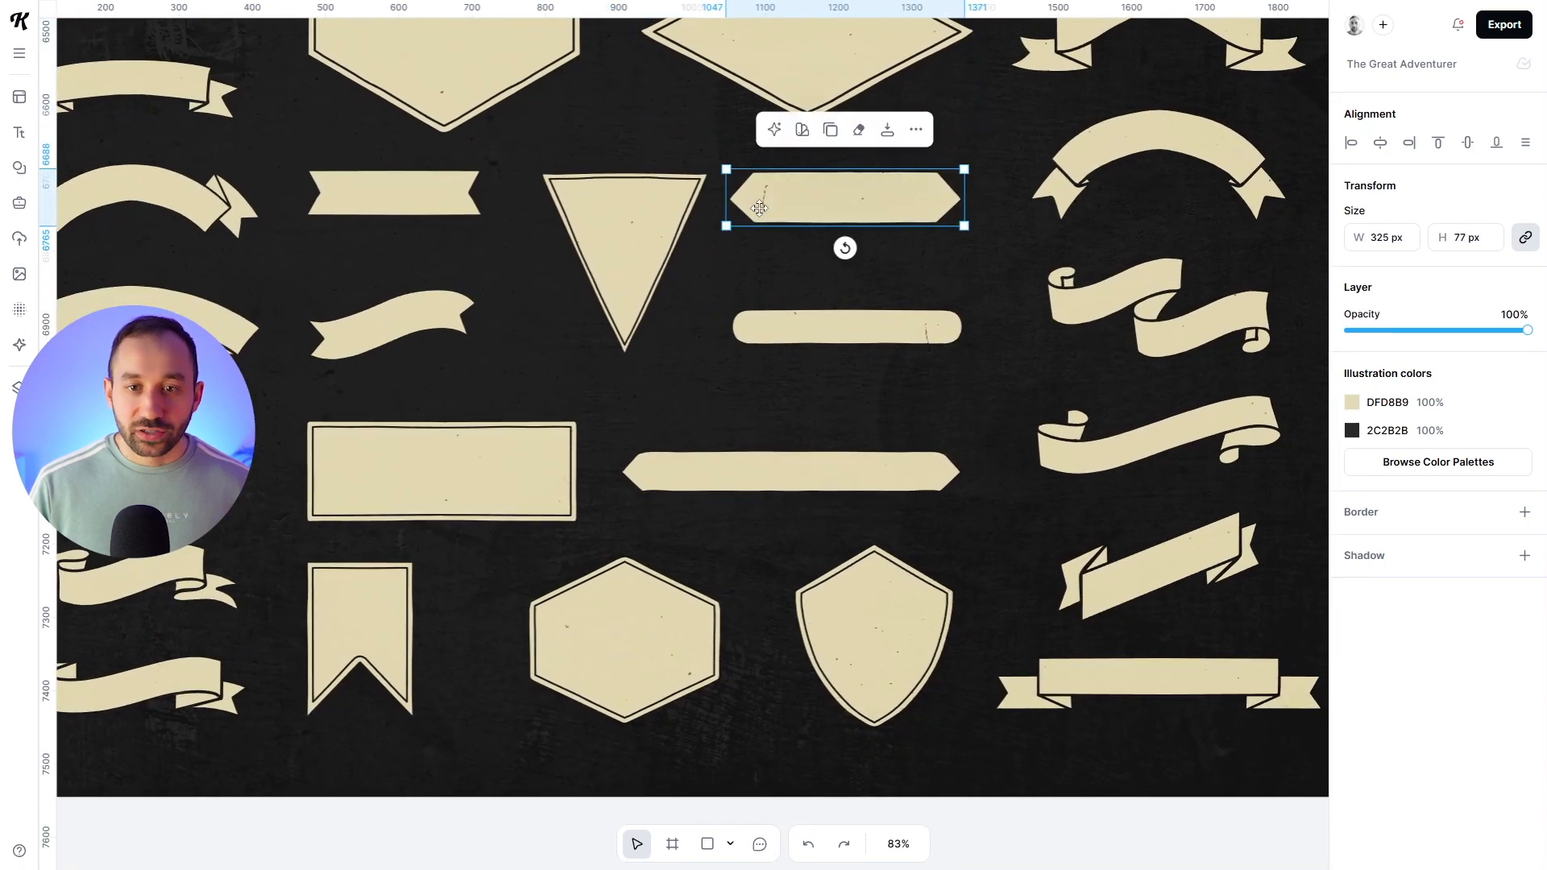
click(653, 234)
click(448, 435)
scroll(347, 346, left, 4)
click(347, 347)
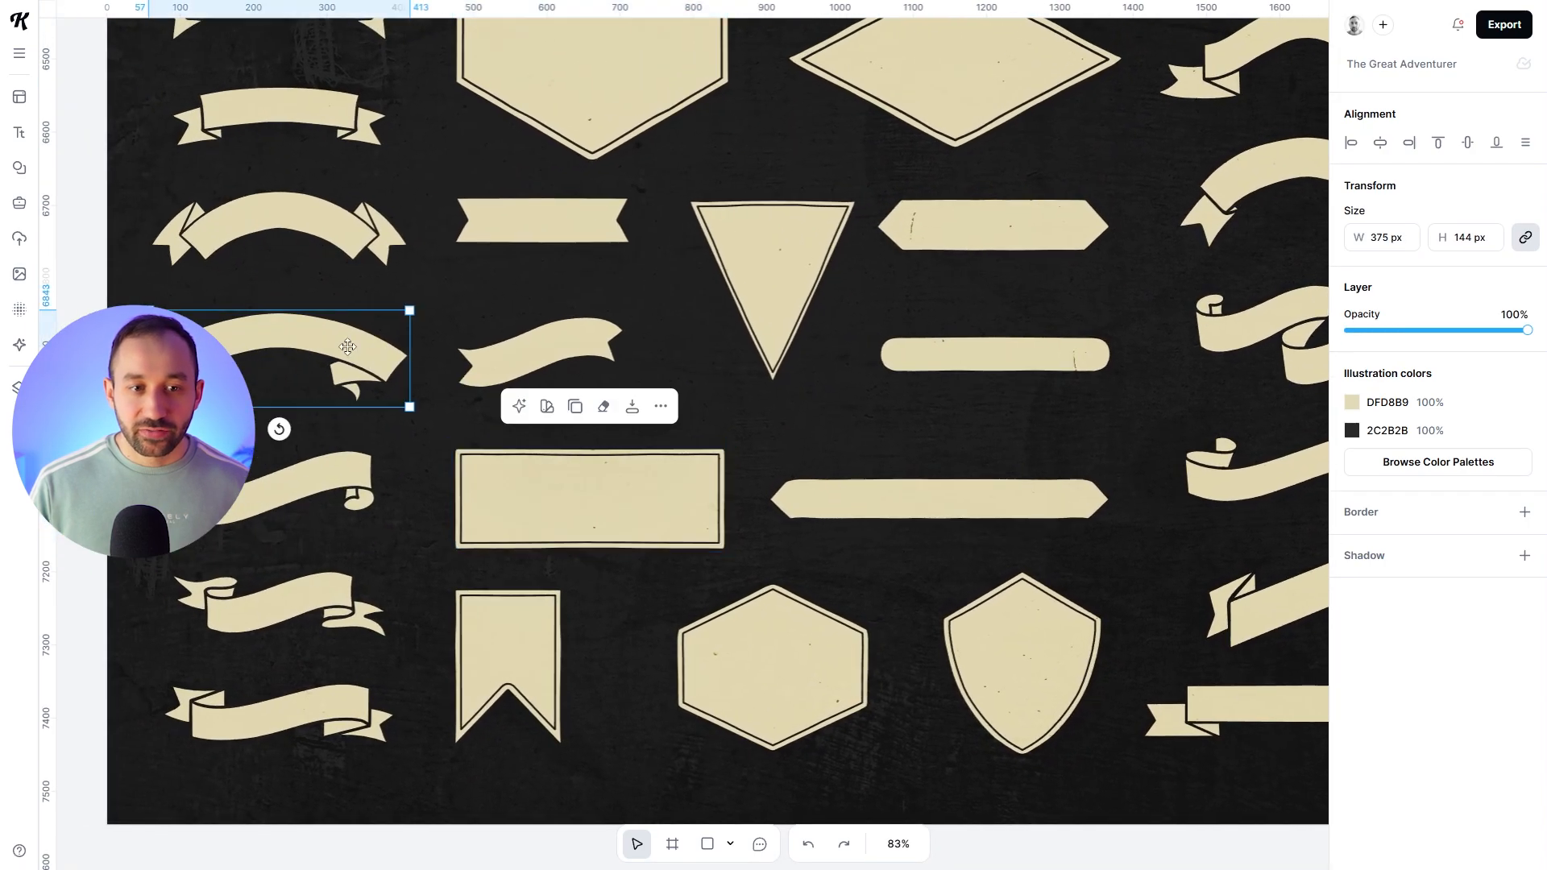
scroll(419, 322, down, 3)
scroll(1147, 550, down, 3)
click(1284, 559)
drag(1284, 559, 1167, 246)
Step: Look over the mountains, trees, clouds and leaves on the Nature and Landscape artboard
scroll(1152, 251, down, 5)
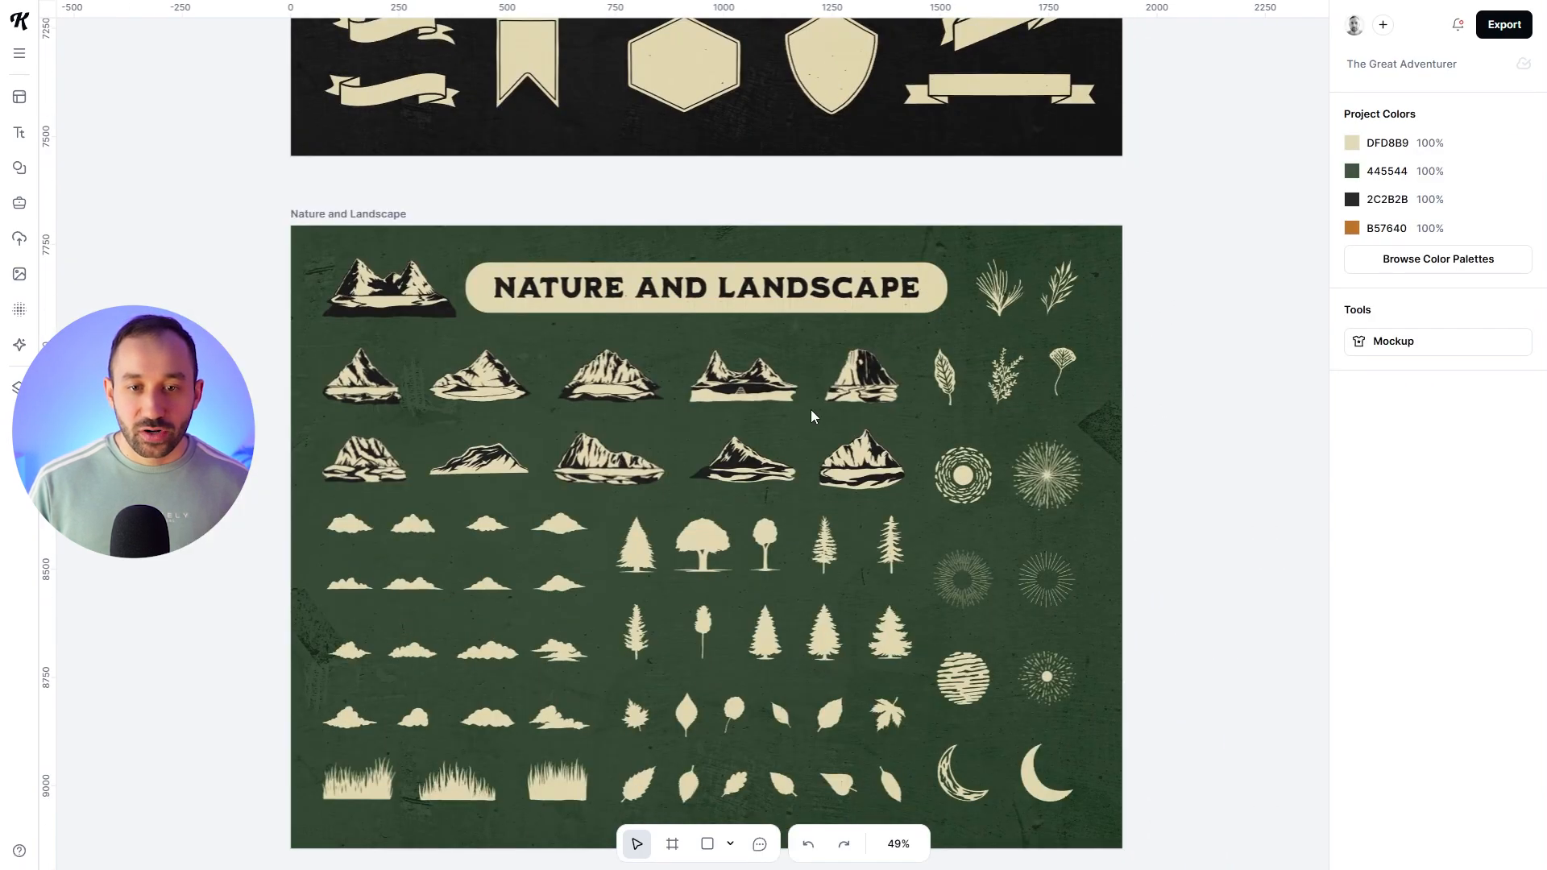
scroll(812, 416, up, 3)
scroll(627, 242, down, 5)
drag(761, 401, 705, 525)
scroll(758, 516, down, 1)
drag(843, 480, 806, 400)
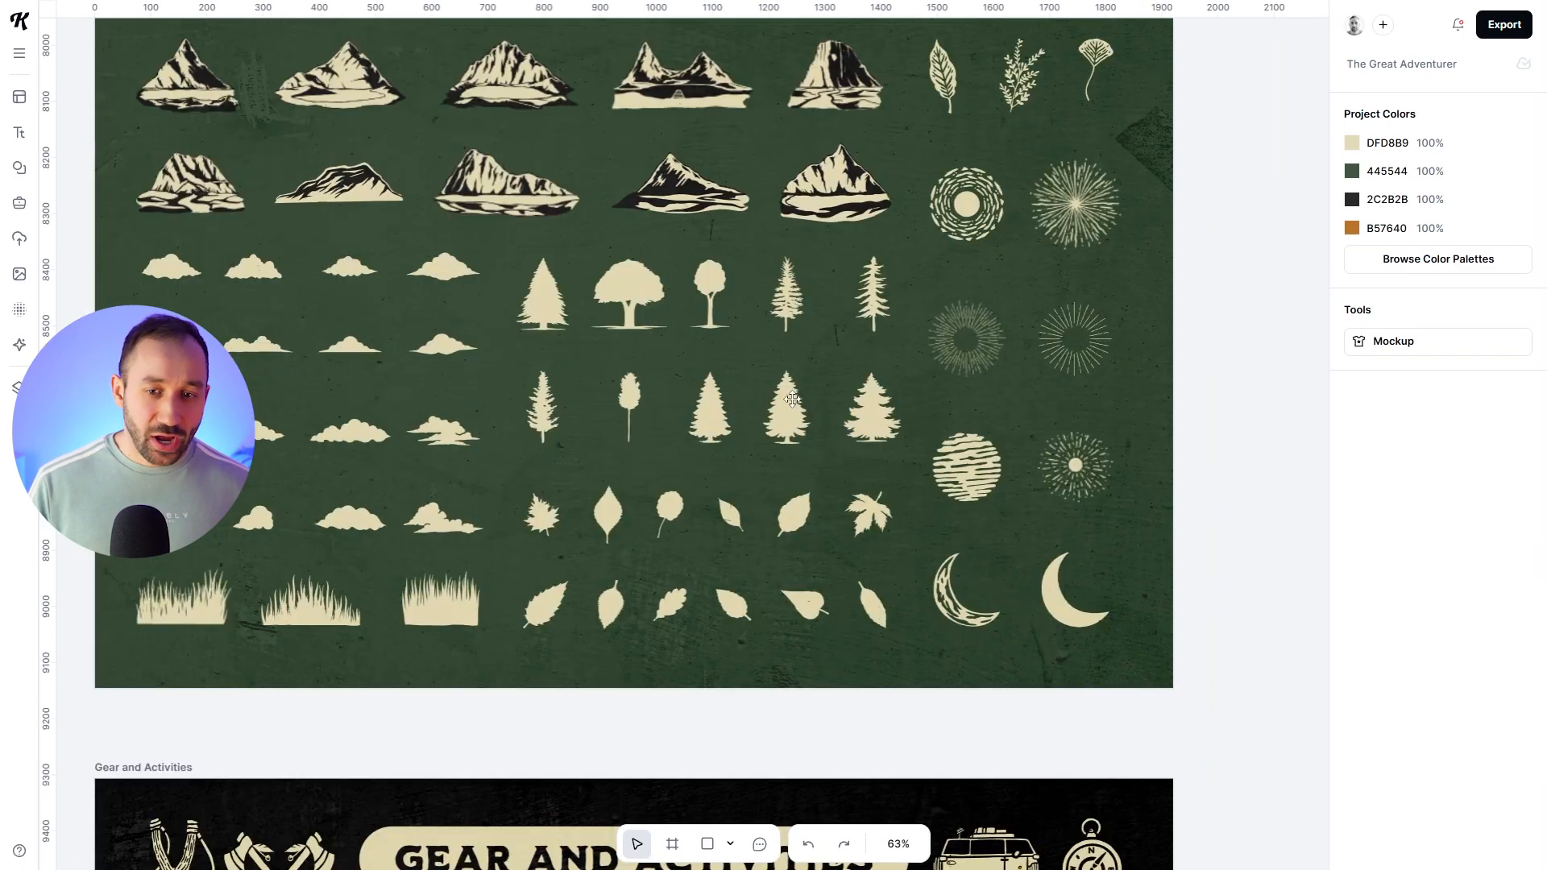
Step: View the Gear and Activities artboard and the animal illustrations down to the Catchwords artboard
scroll(788, 392, down, 12)
scroll(814, 400, down, 2)
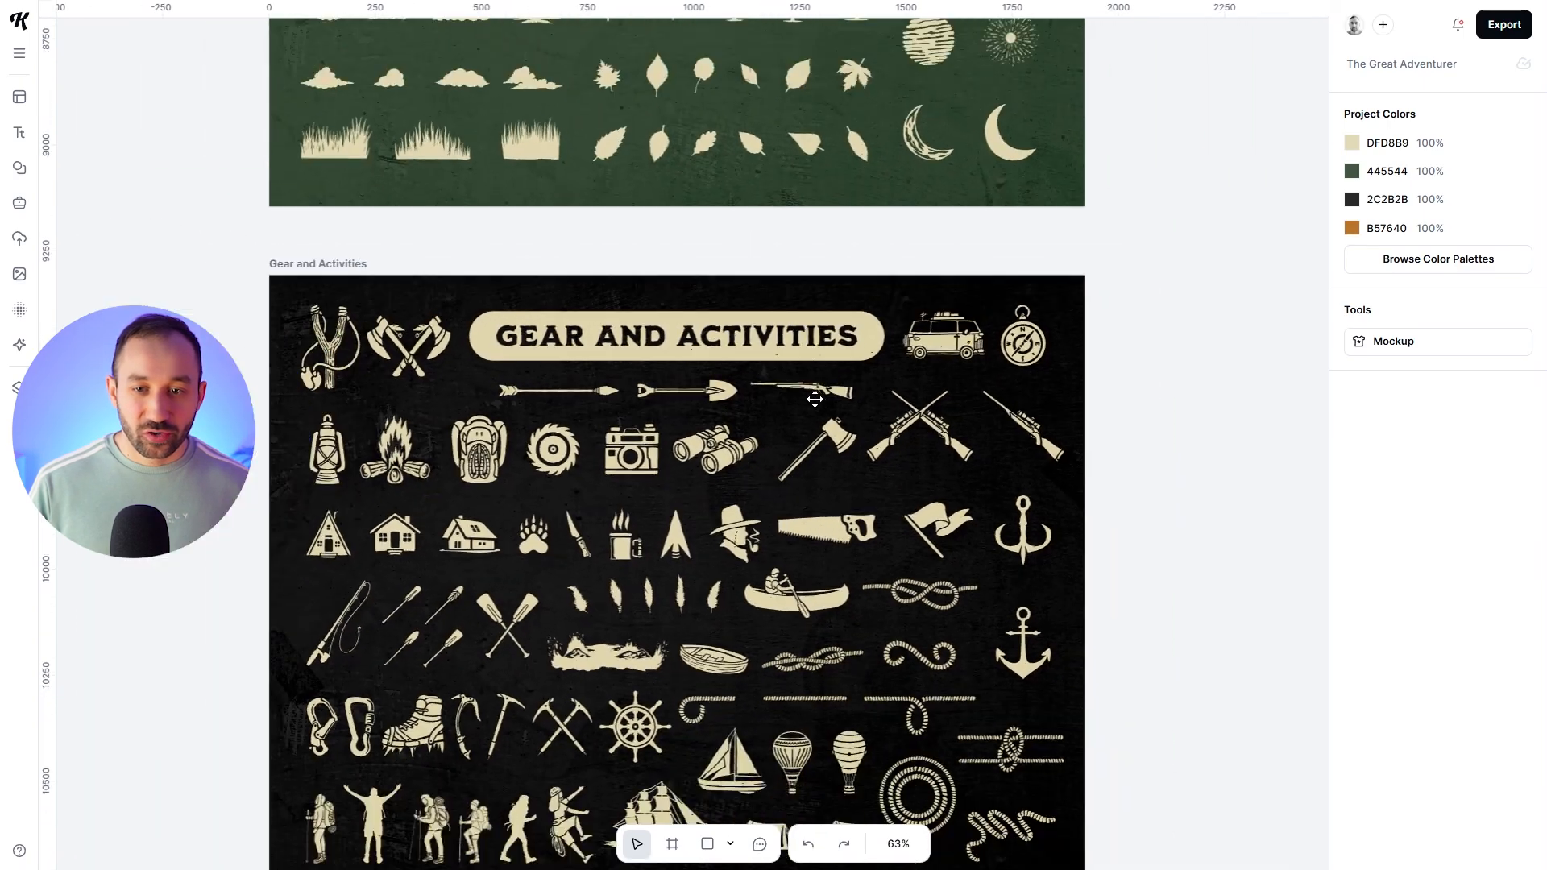
scroll(814, 400, down, 2)
scroll(1026, 238, down, 20)
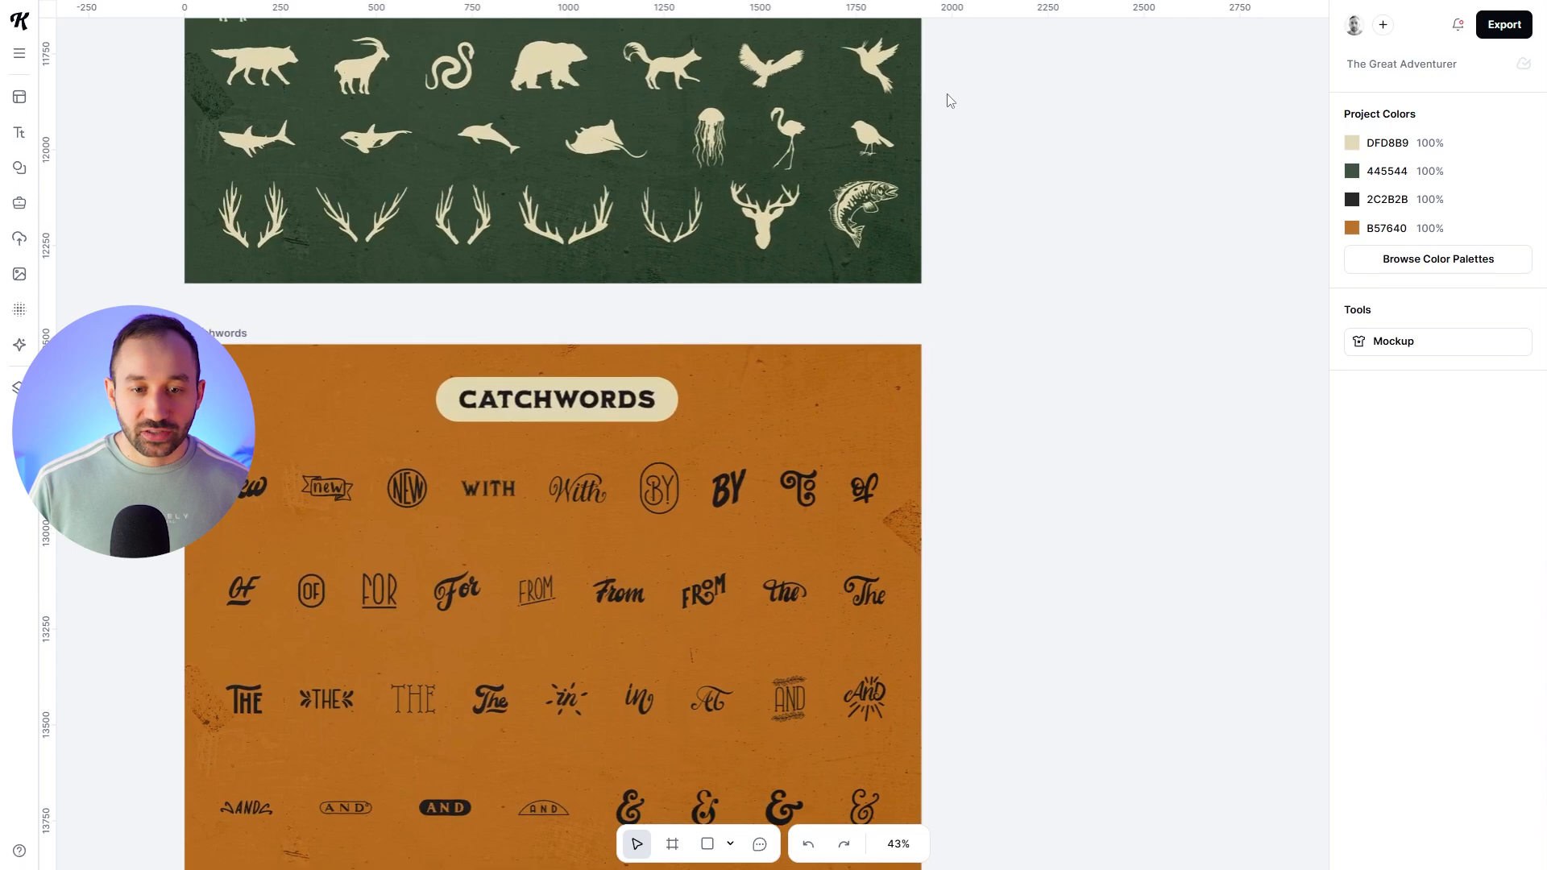
Step: Examine the Catchwords artboard, selecting the "The", "From" and "AND" graphics to inspect them up close
scroll(842, 331, down, 6)
scroll(487, 210, up, 4)
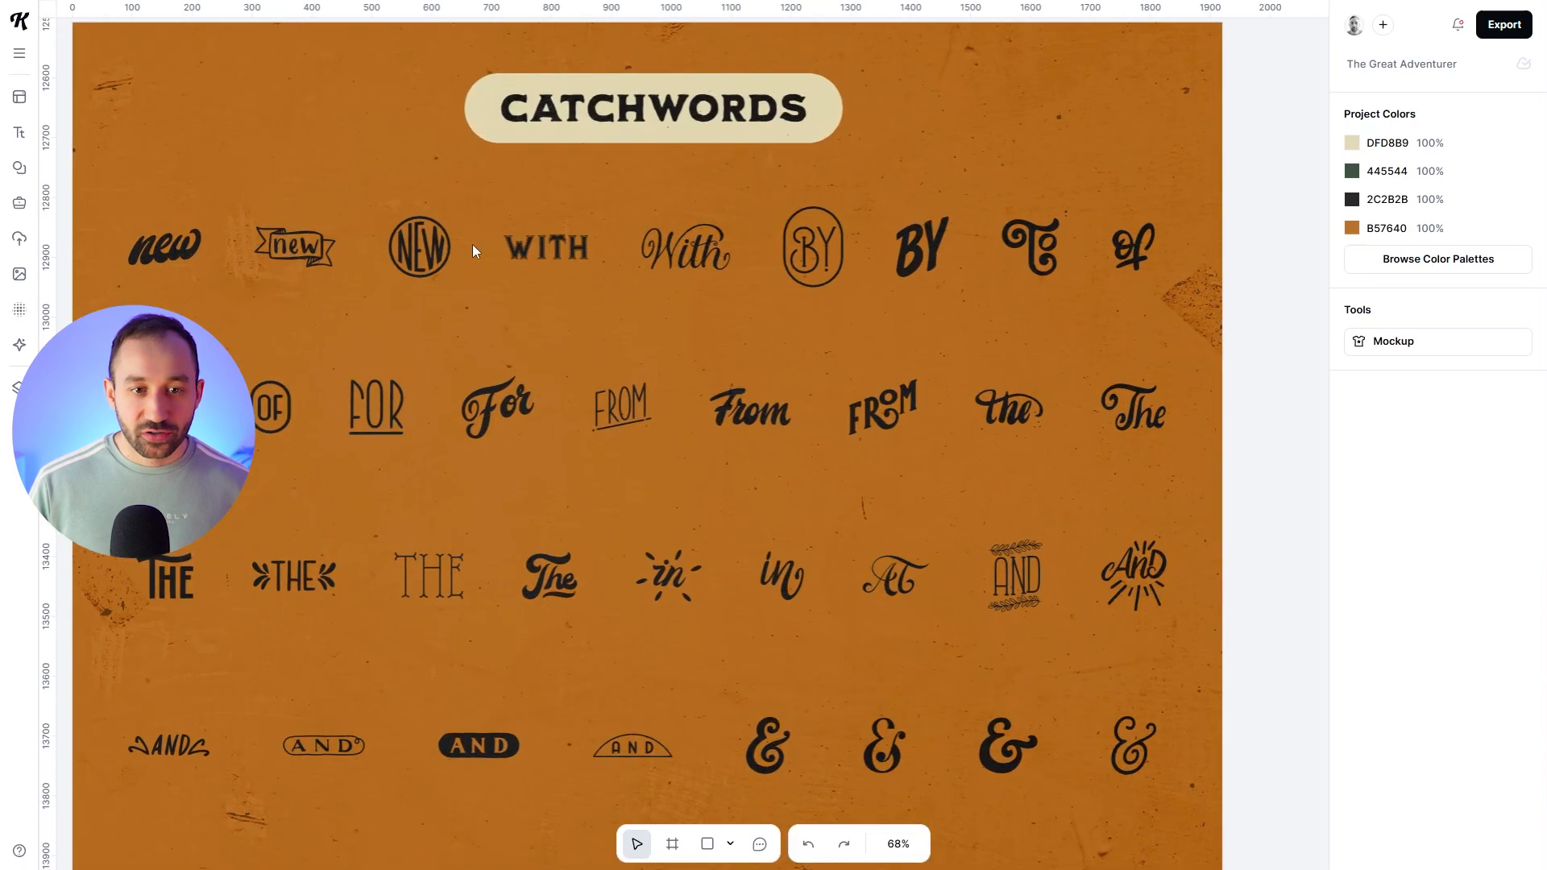
click(564, 579)
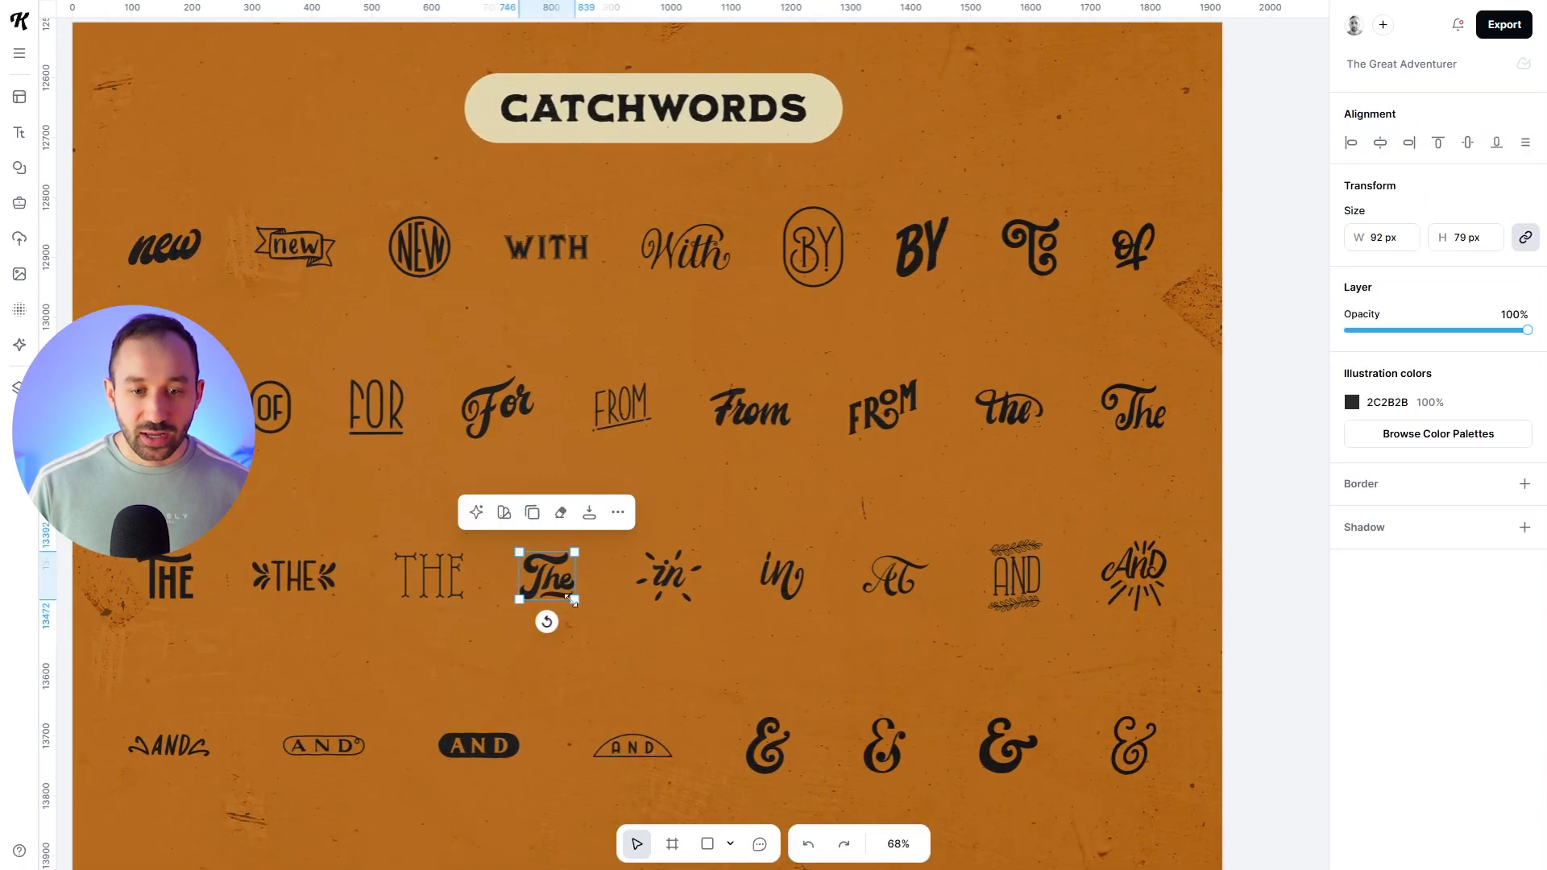
click(795, 423)
scroll(632, 526, down, 2)
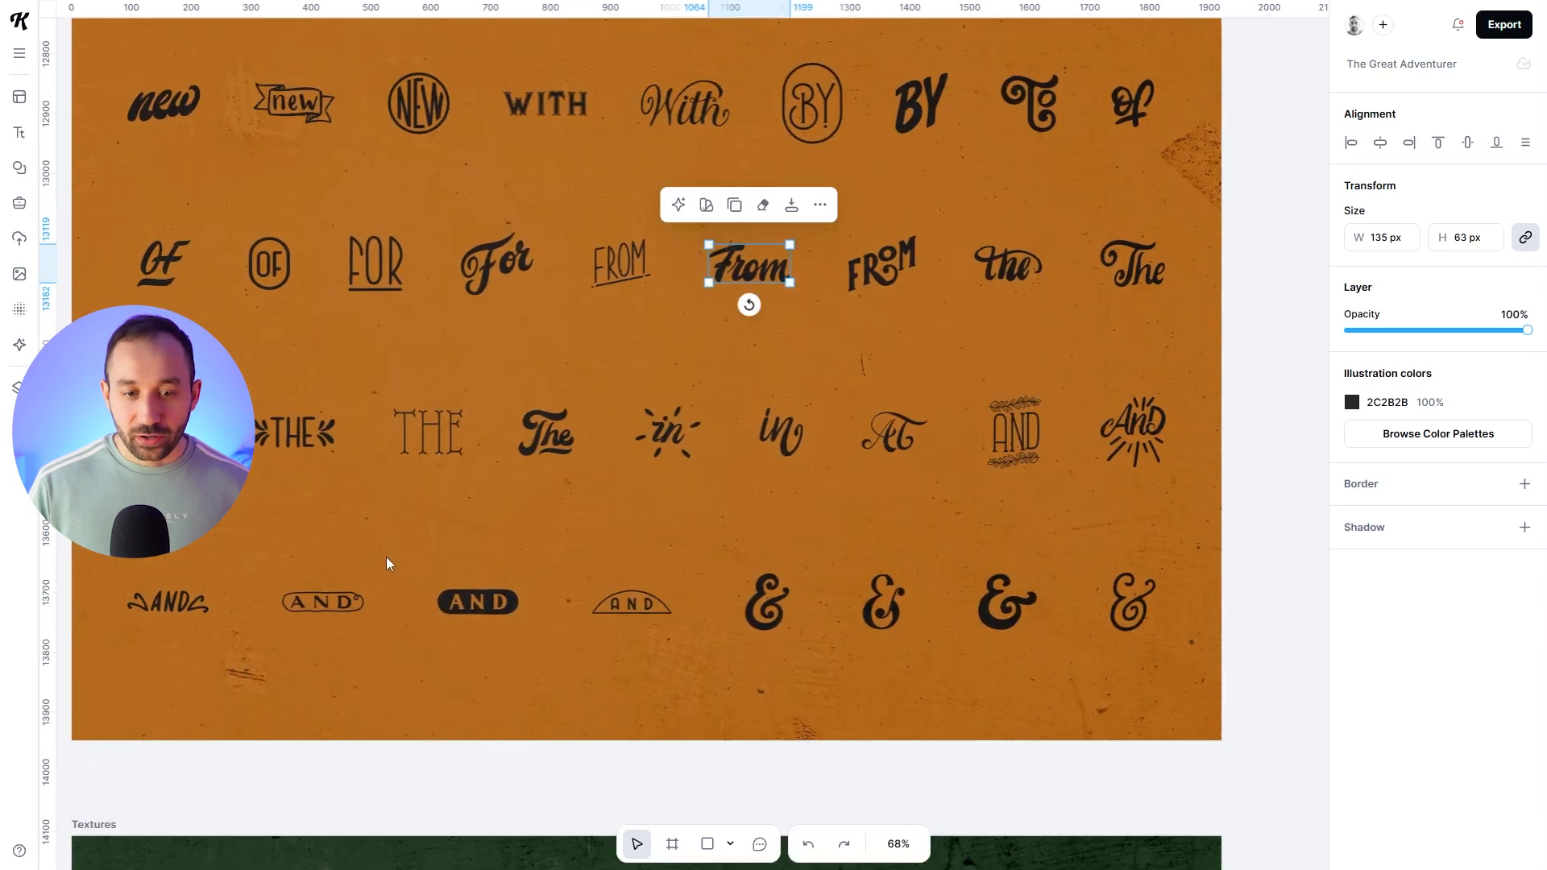
click(473, 612)
scroll(483, 663, up, 6)
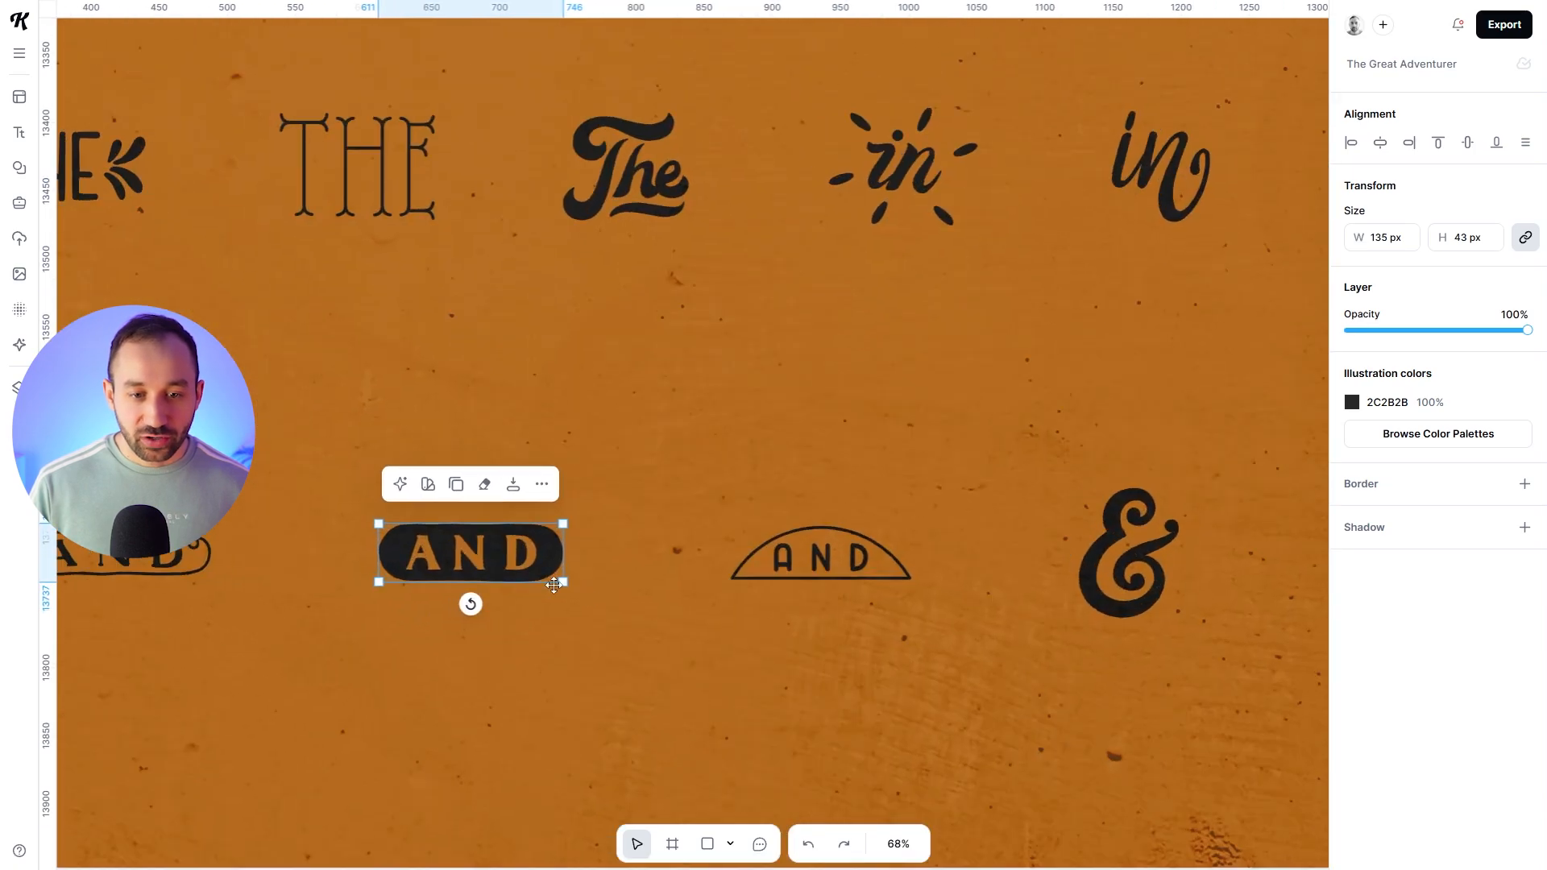
scroll(564, 580, down, 6)
drag(1026, 216, 952, 443)
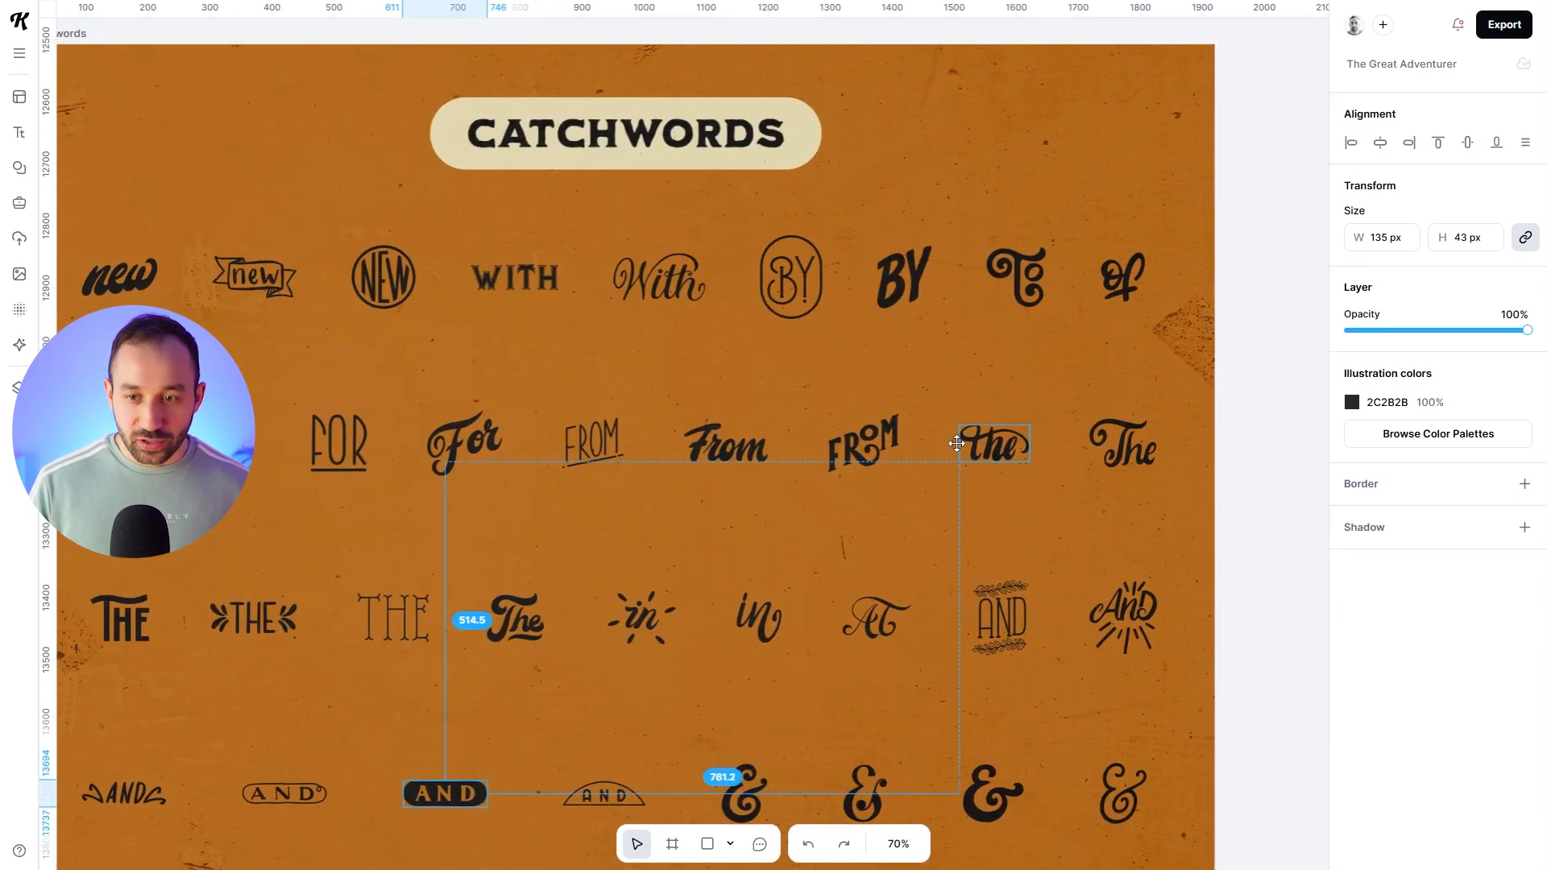
Step: View the texture samples on the Textures artboard at the end of the bundle
scroll(958, 442, down, 6)
click(1229, 487)
drag(1126, 567, 876, 5)
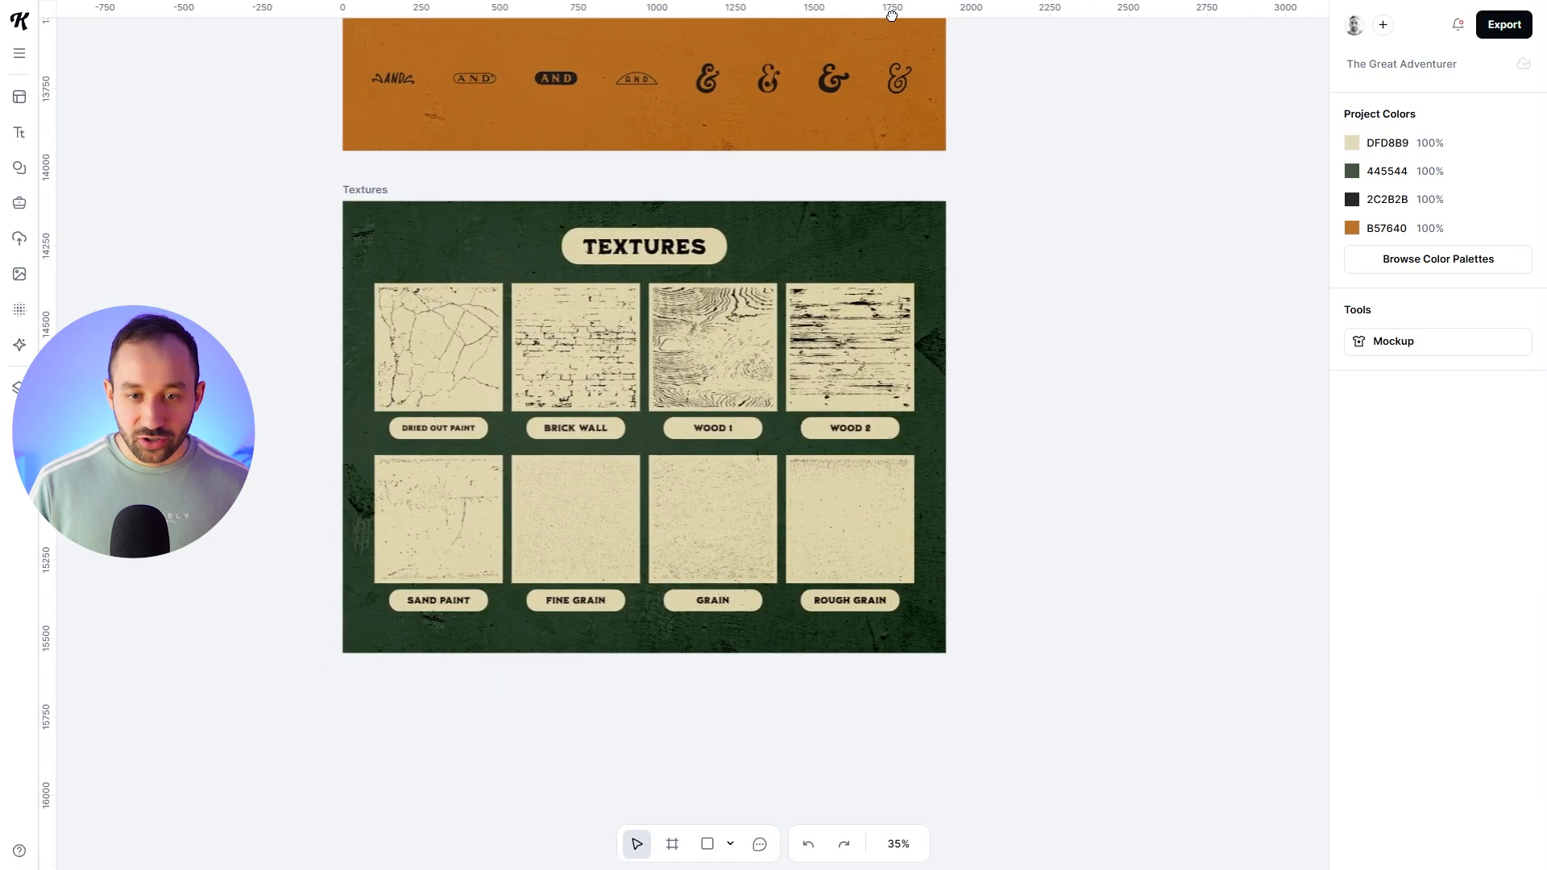
scroll(606, 379, down, 8)
scroll(606, 379, up, 15)
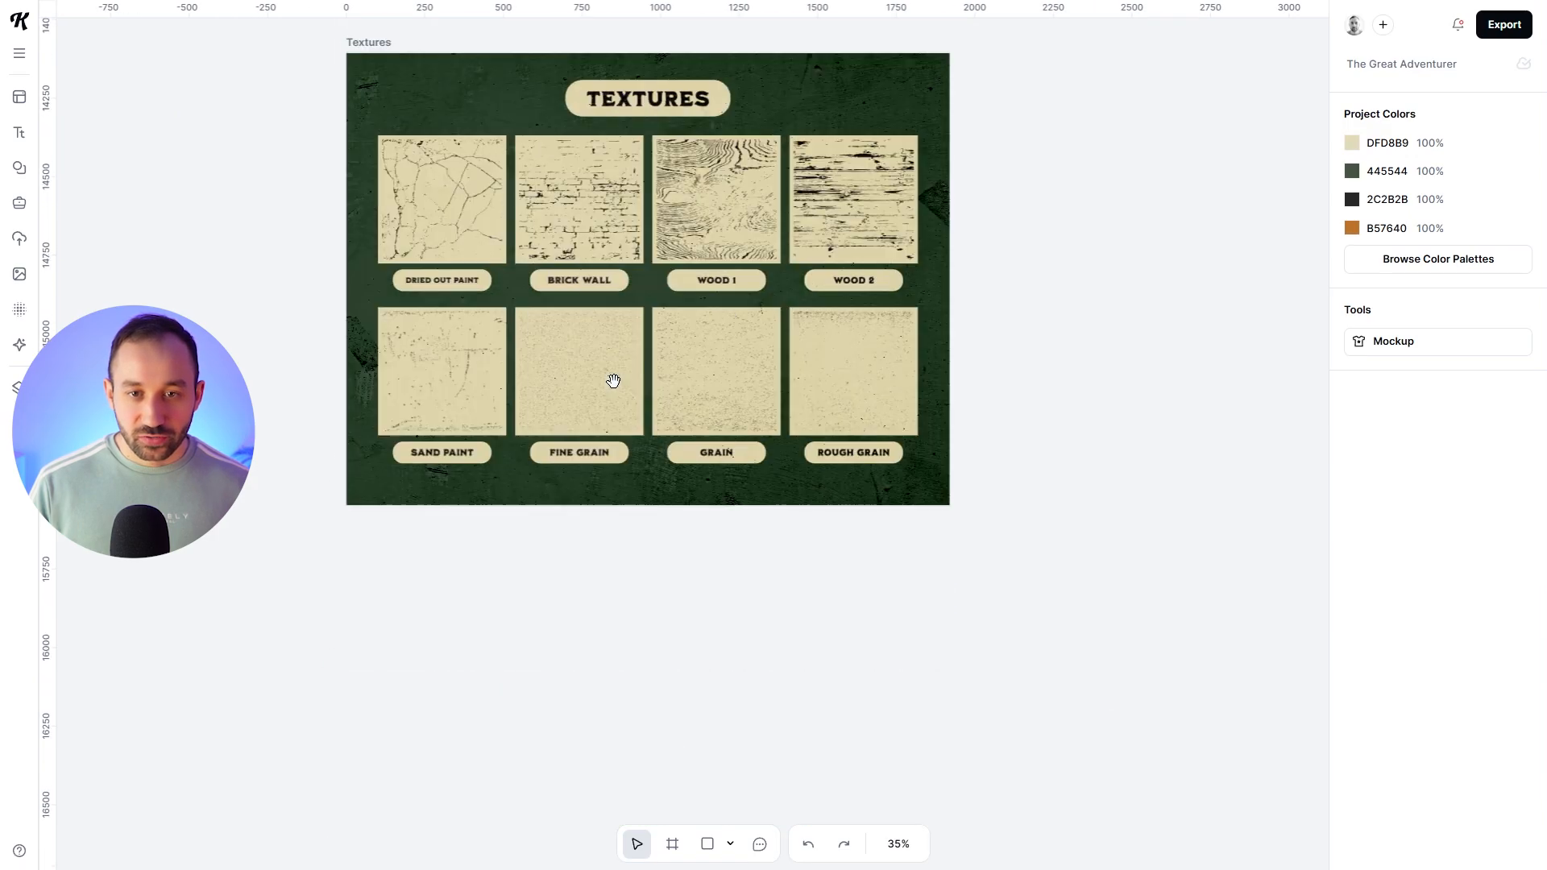
Step: Review the six logo template artboards, selecting the hexagon badge and the Curious Coyote text in Template 06
scroll(889, 259, down, 2)
scroll(894, 433, up, 3)
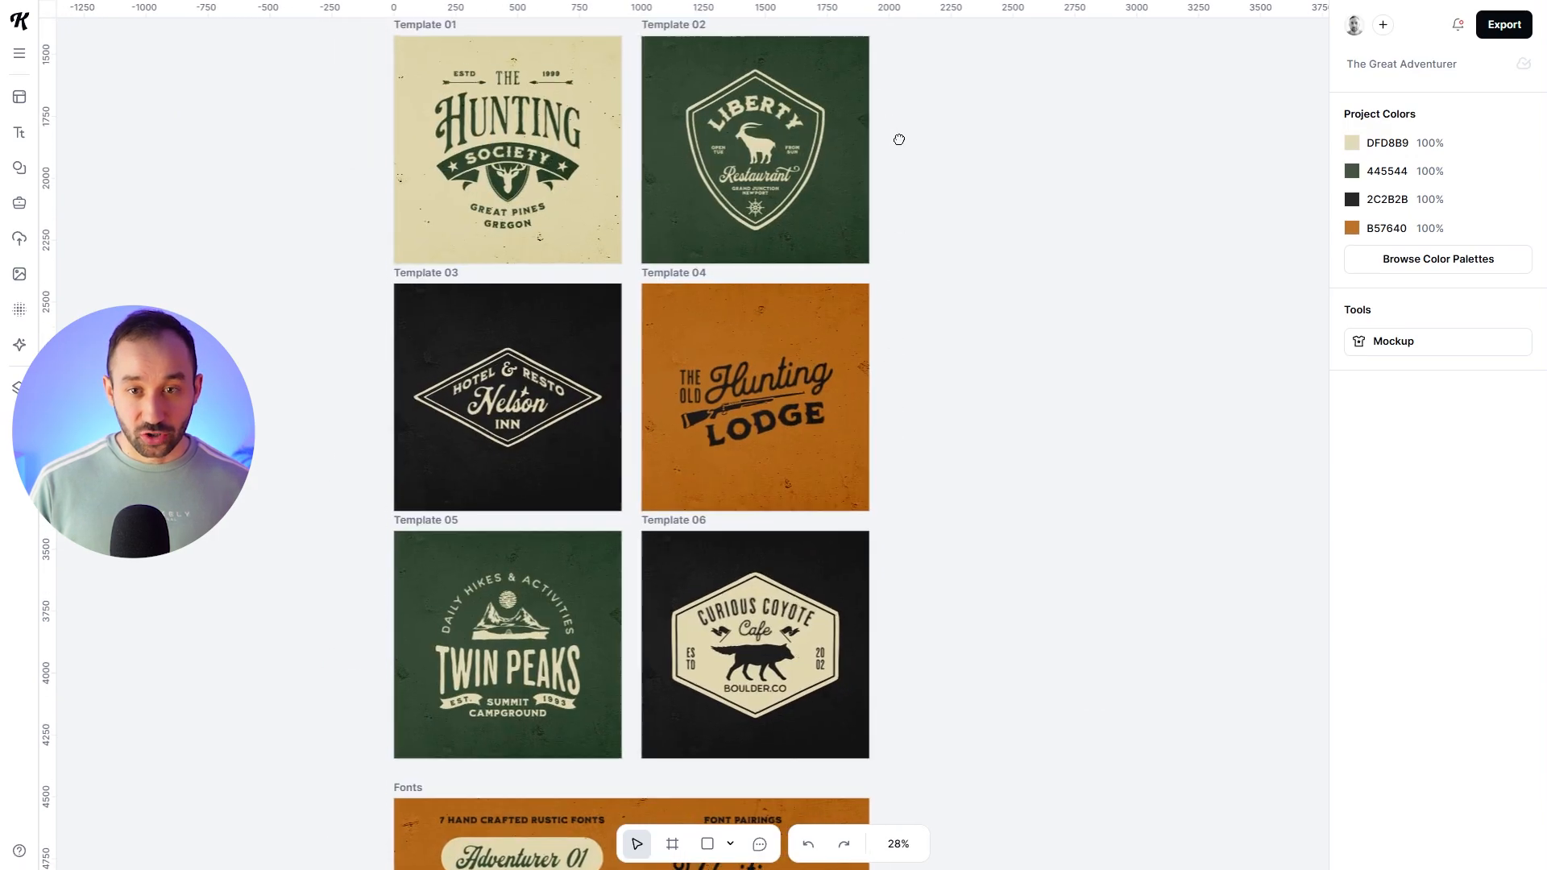
scroll(915, 290, up, 3)
scroll(580, 520, up, 5)
scroll(1041, 551, down, 7)
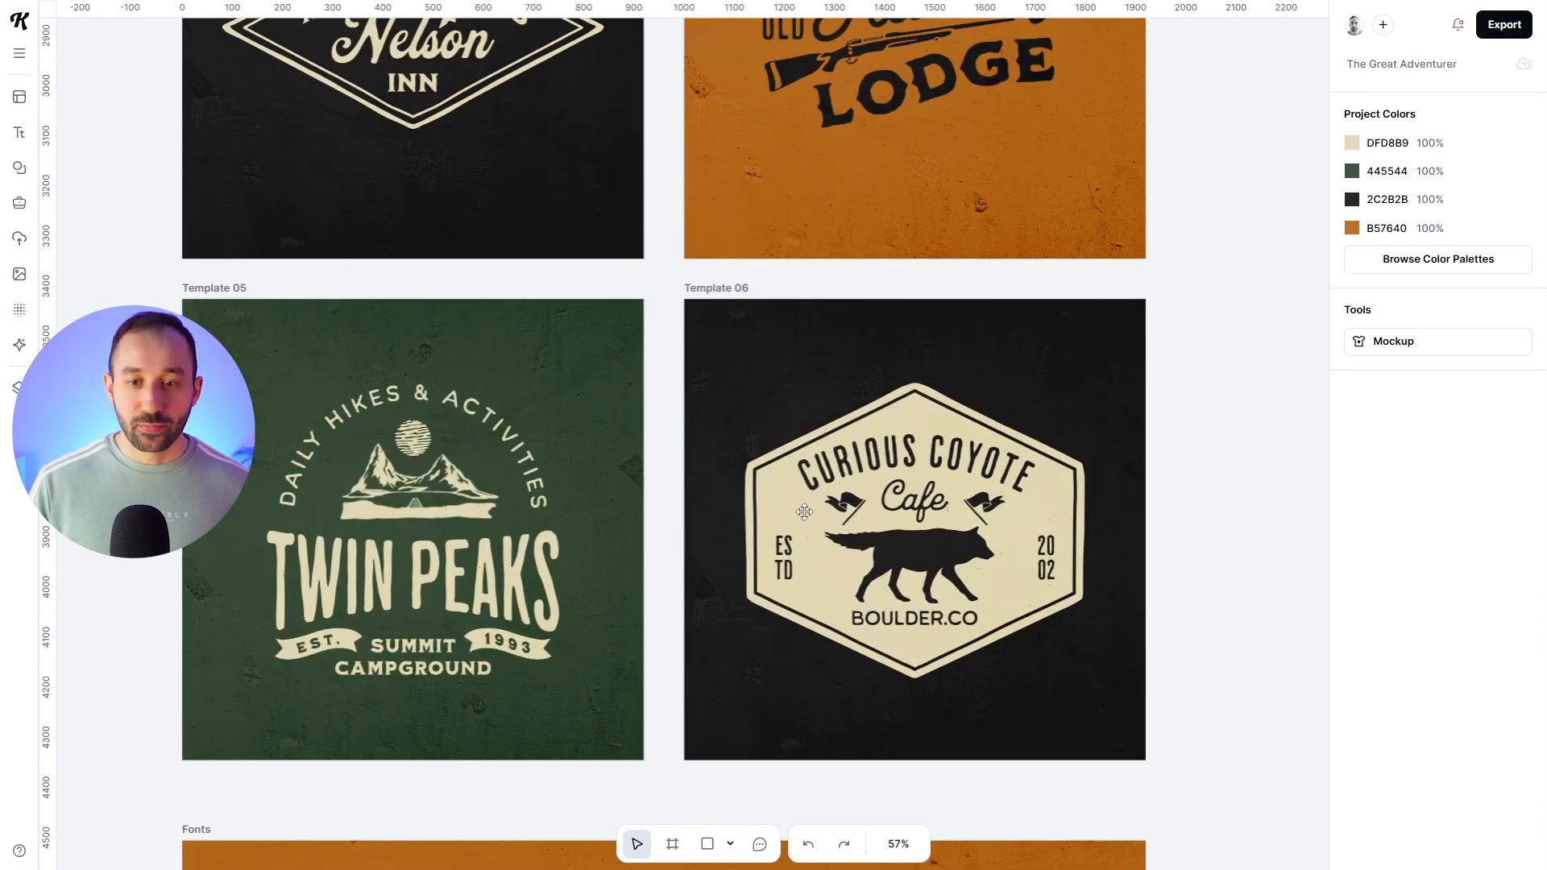
click(804, 511)
click(908, 465)
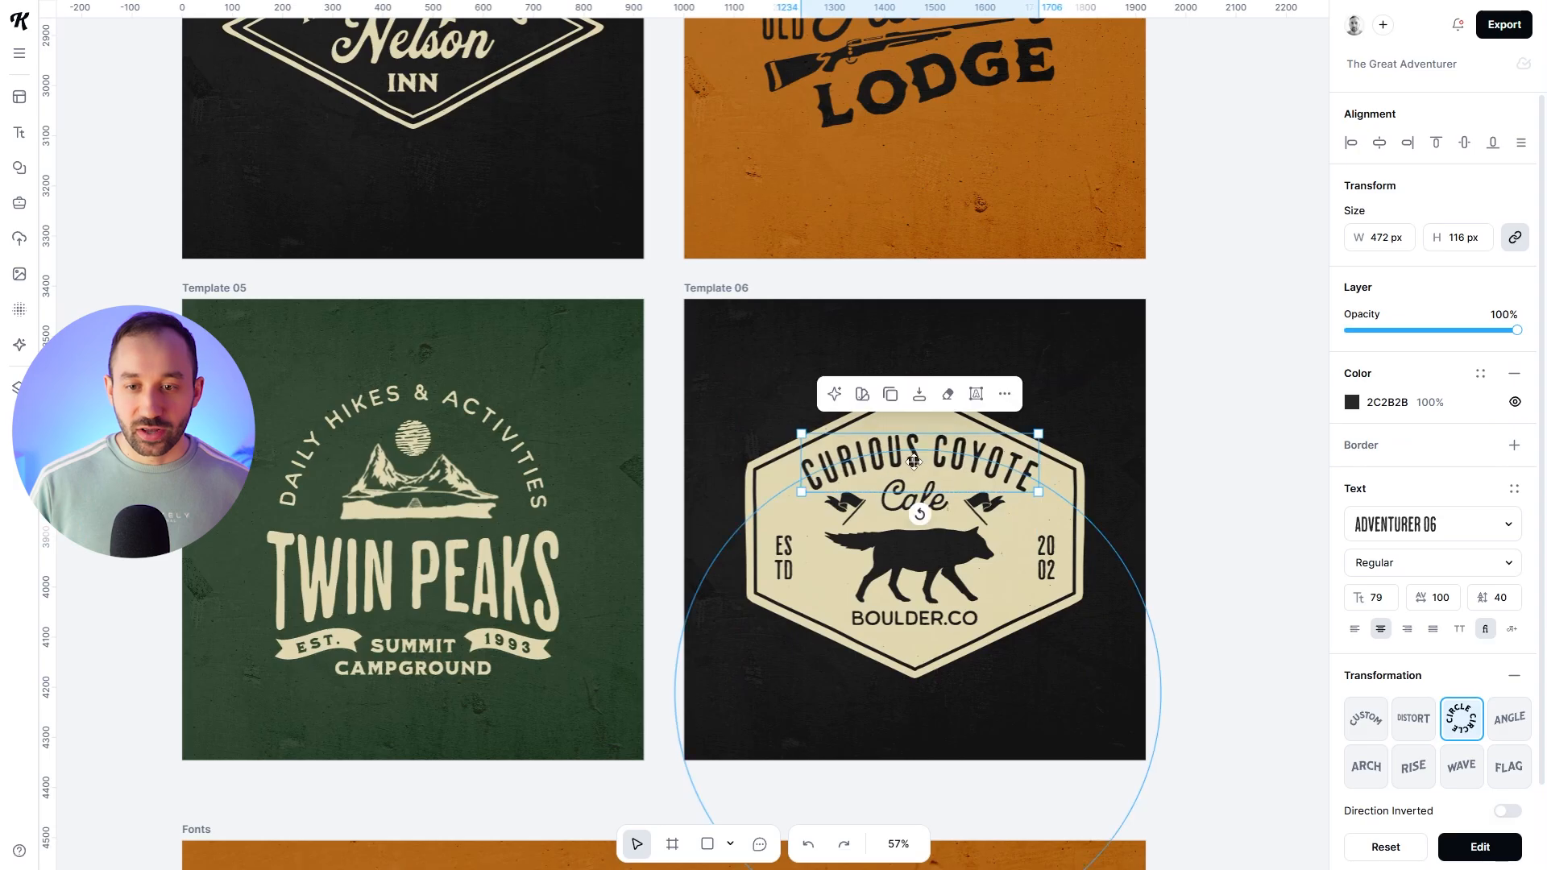
click(1189, 467)
scroll(1172, 242, down, 3)
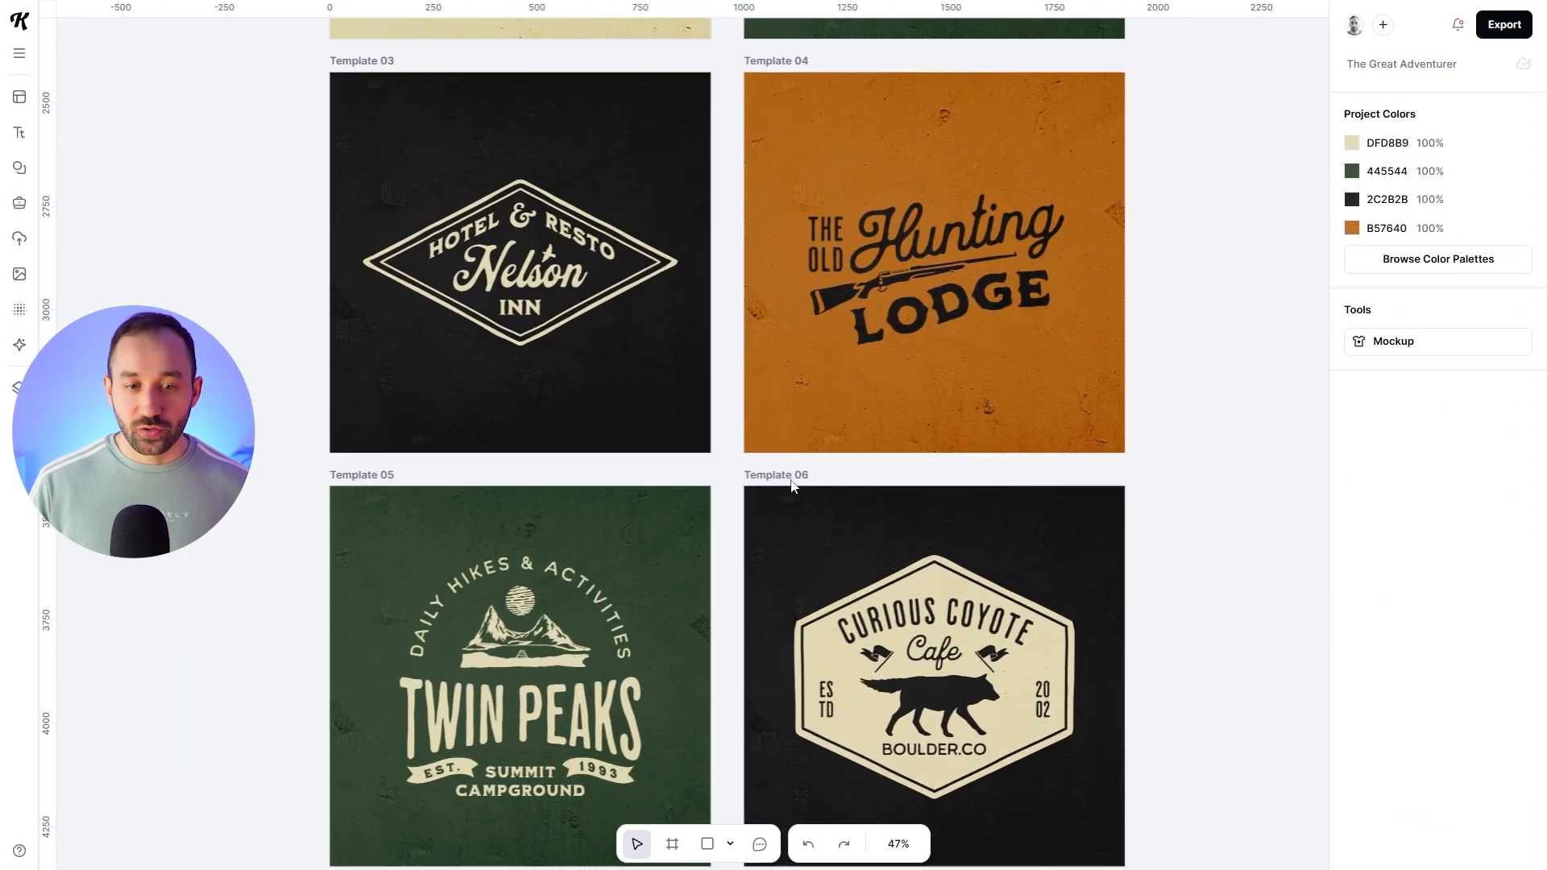
Step: Look through the whole bundle again from the Thumbnail artboard down past the Nature and Landscape artboard
scroll(812, 264, up, 10)
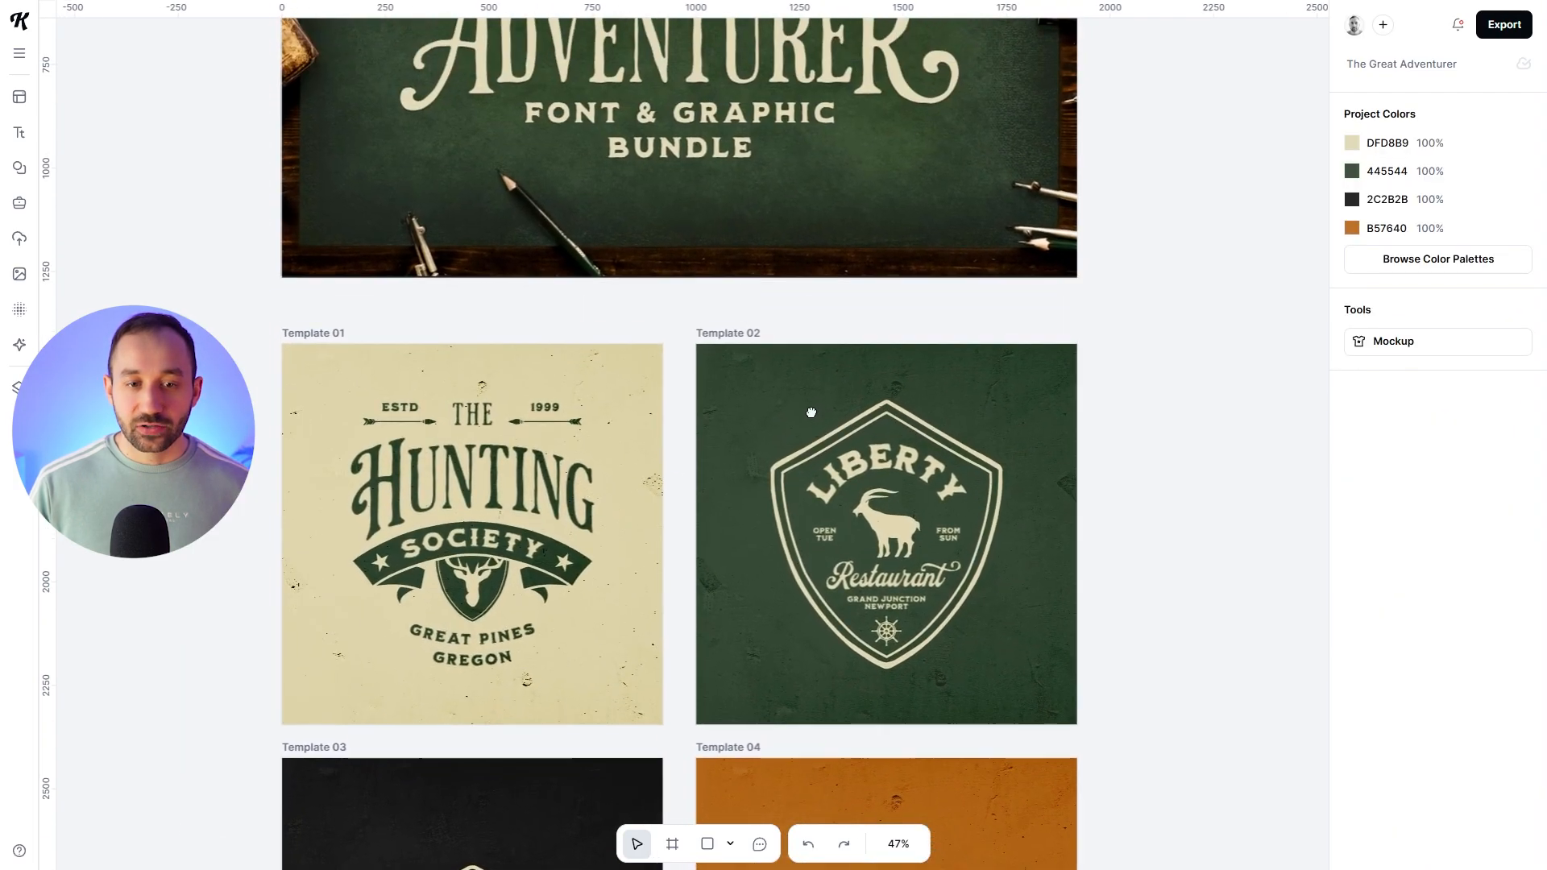
scroll(799, 538, up, 1)
scroll(801, 564, down, 4)
scroll(806, 604, up, 5)
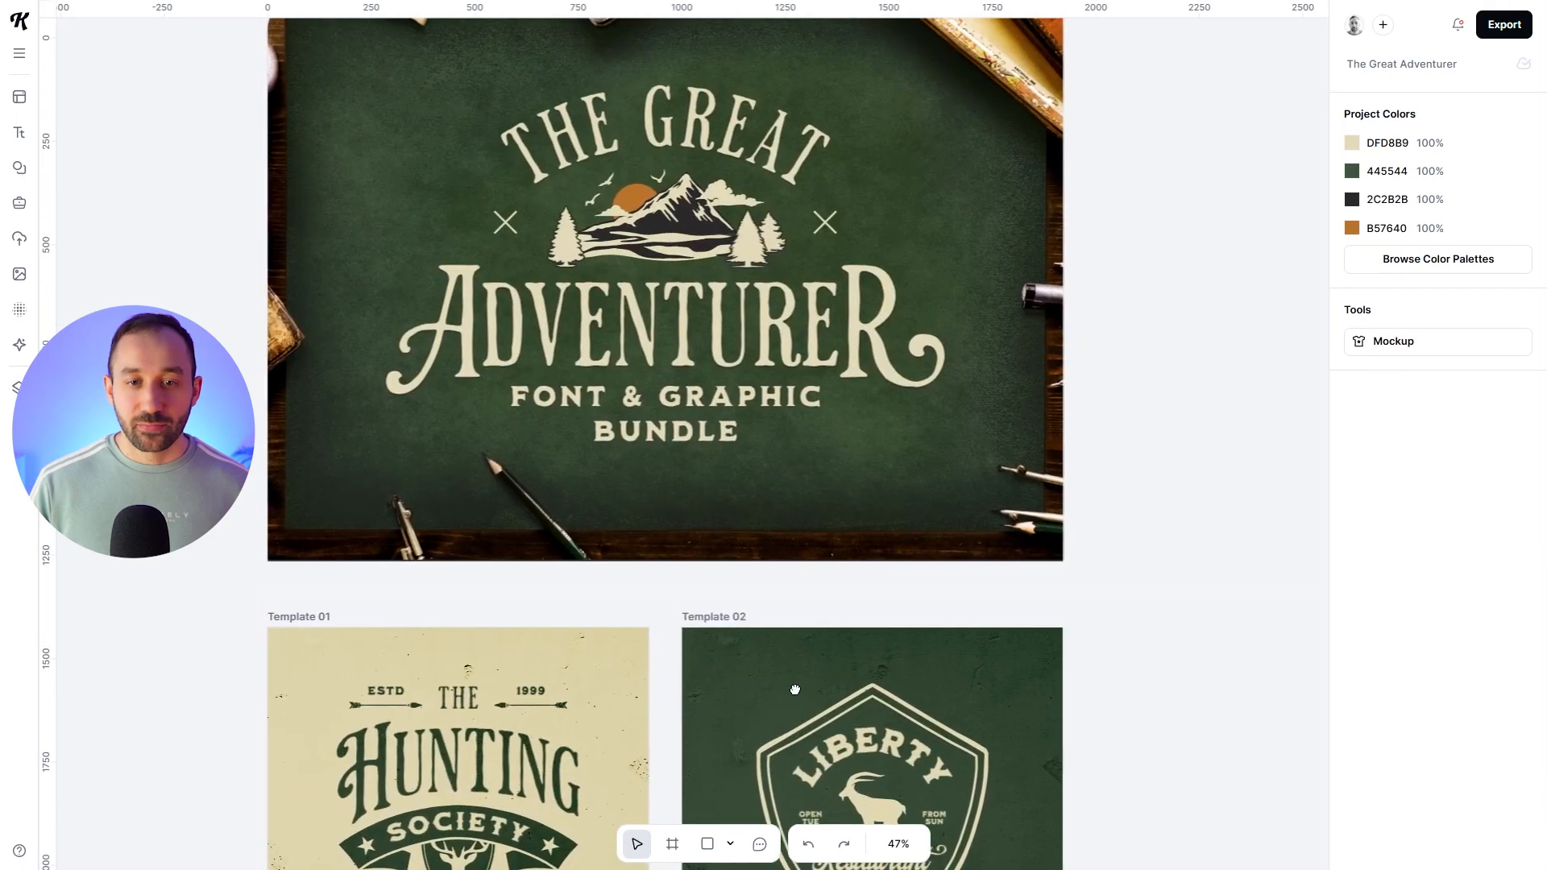
scroll(811, 646, up, 1)
scroll(1049, 542, down, 4)
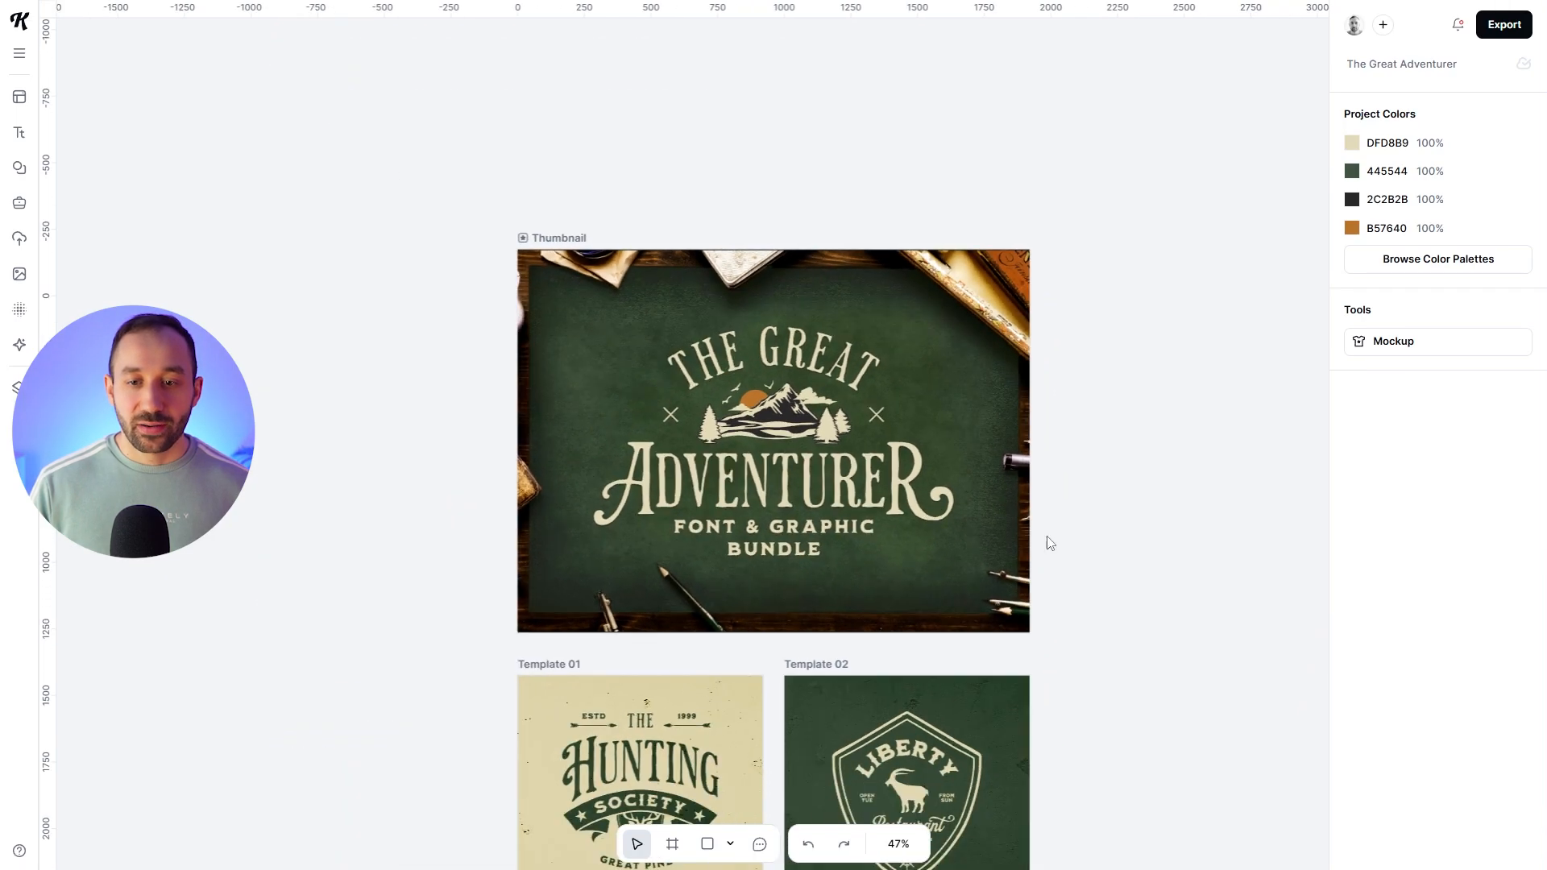
scroll(1115, 561, down, 15)
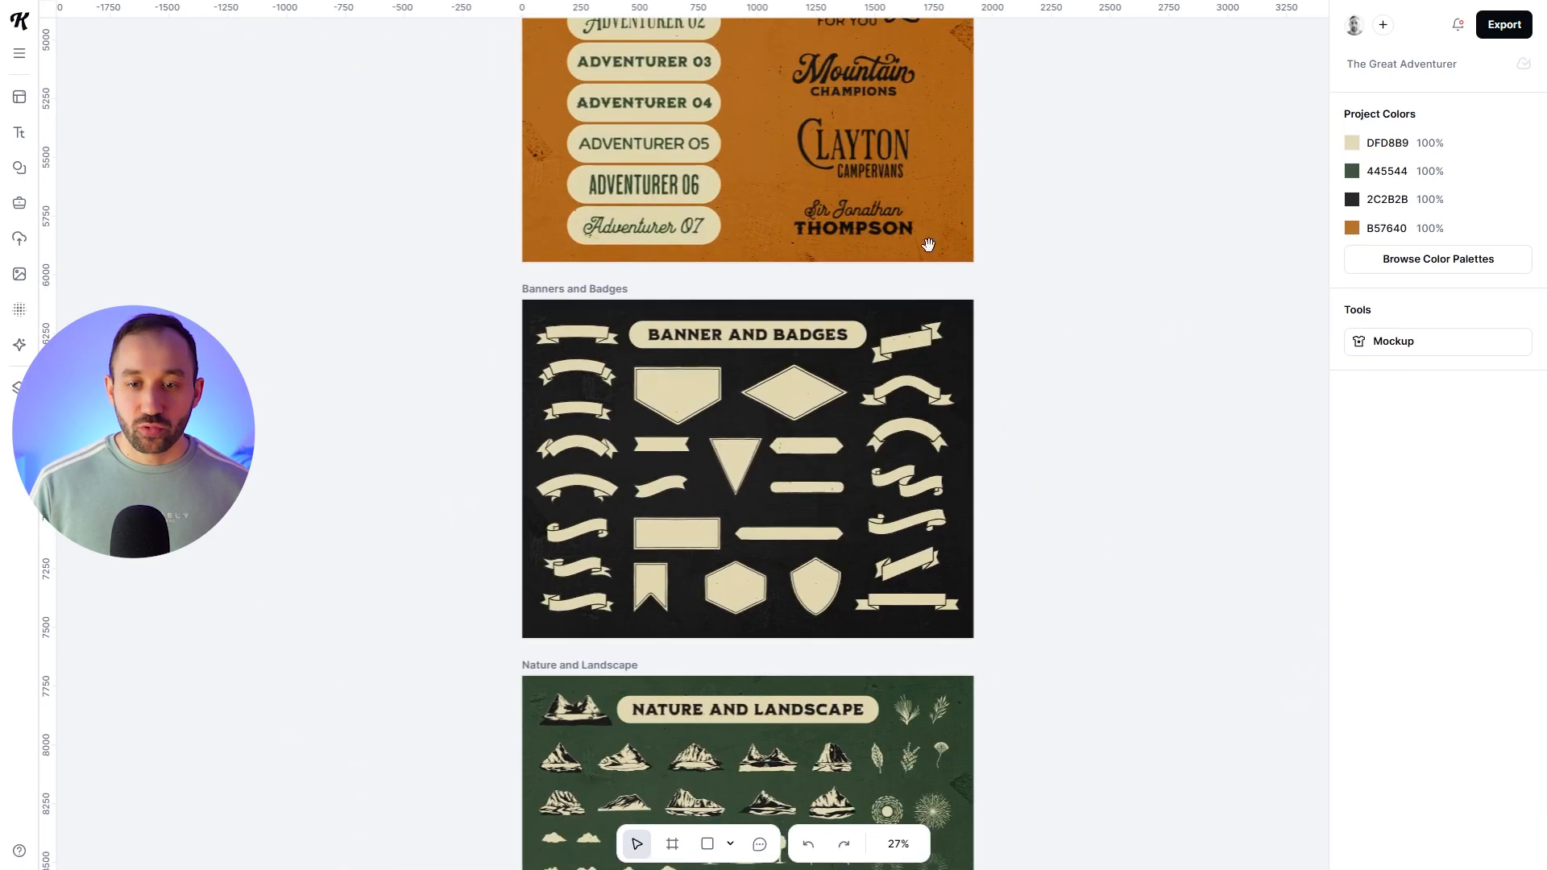
scroll(703, 515, up, 5)
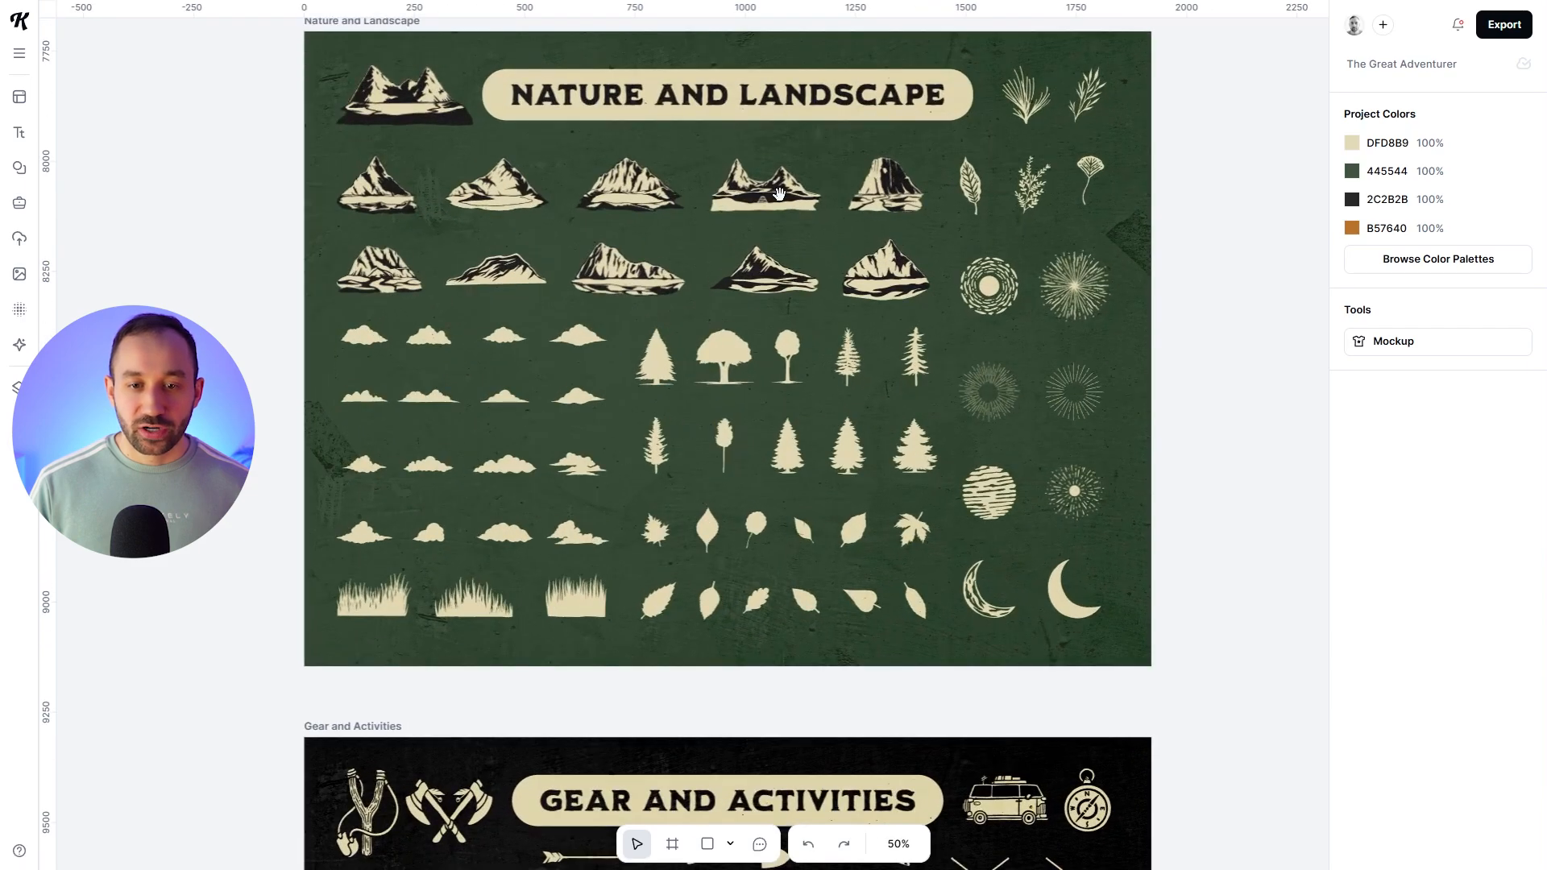
scroll(756, 355, up, 1)
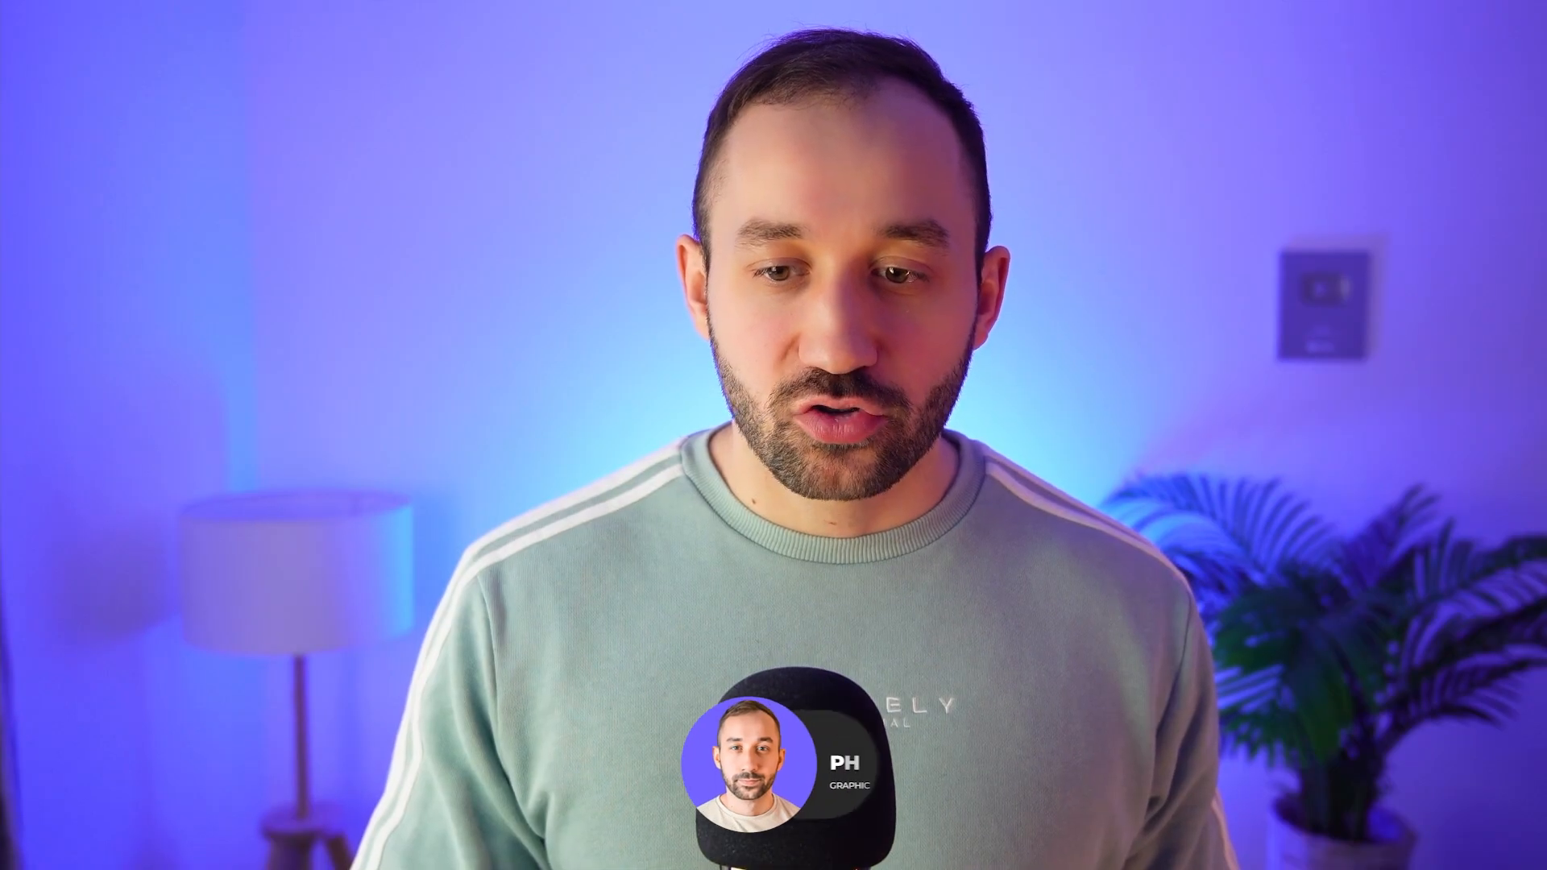
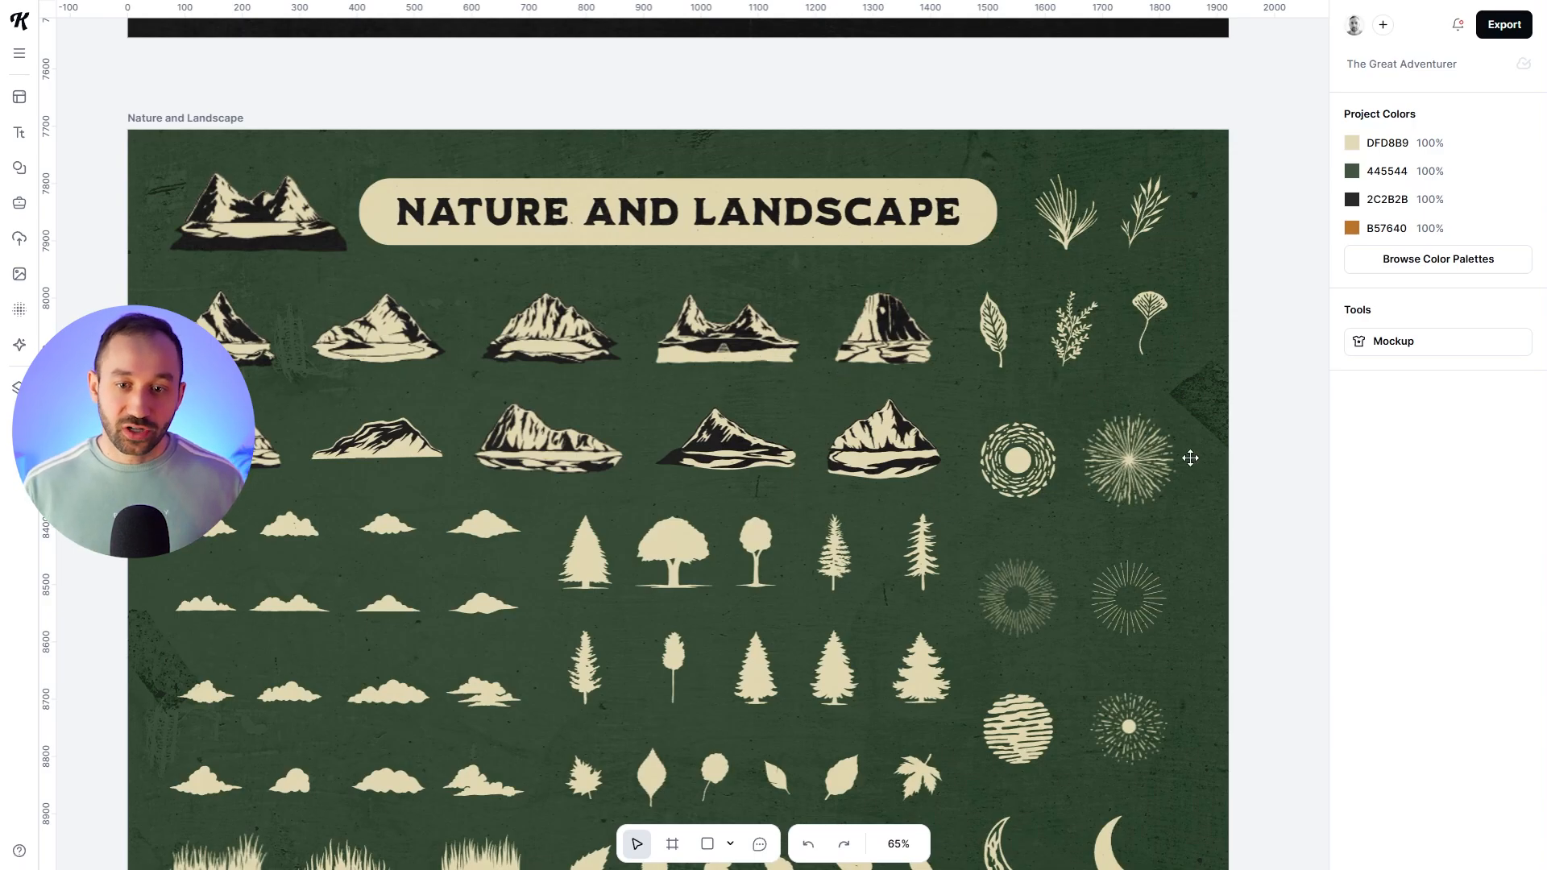
scroll(1249, 339, down, 15)
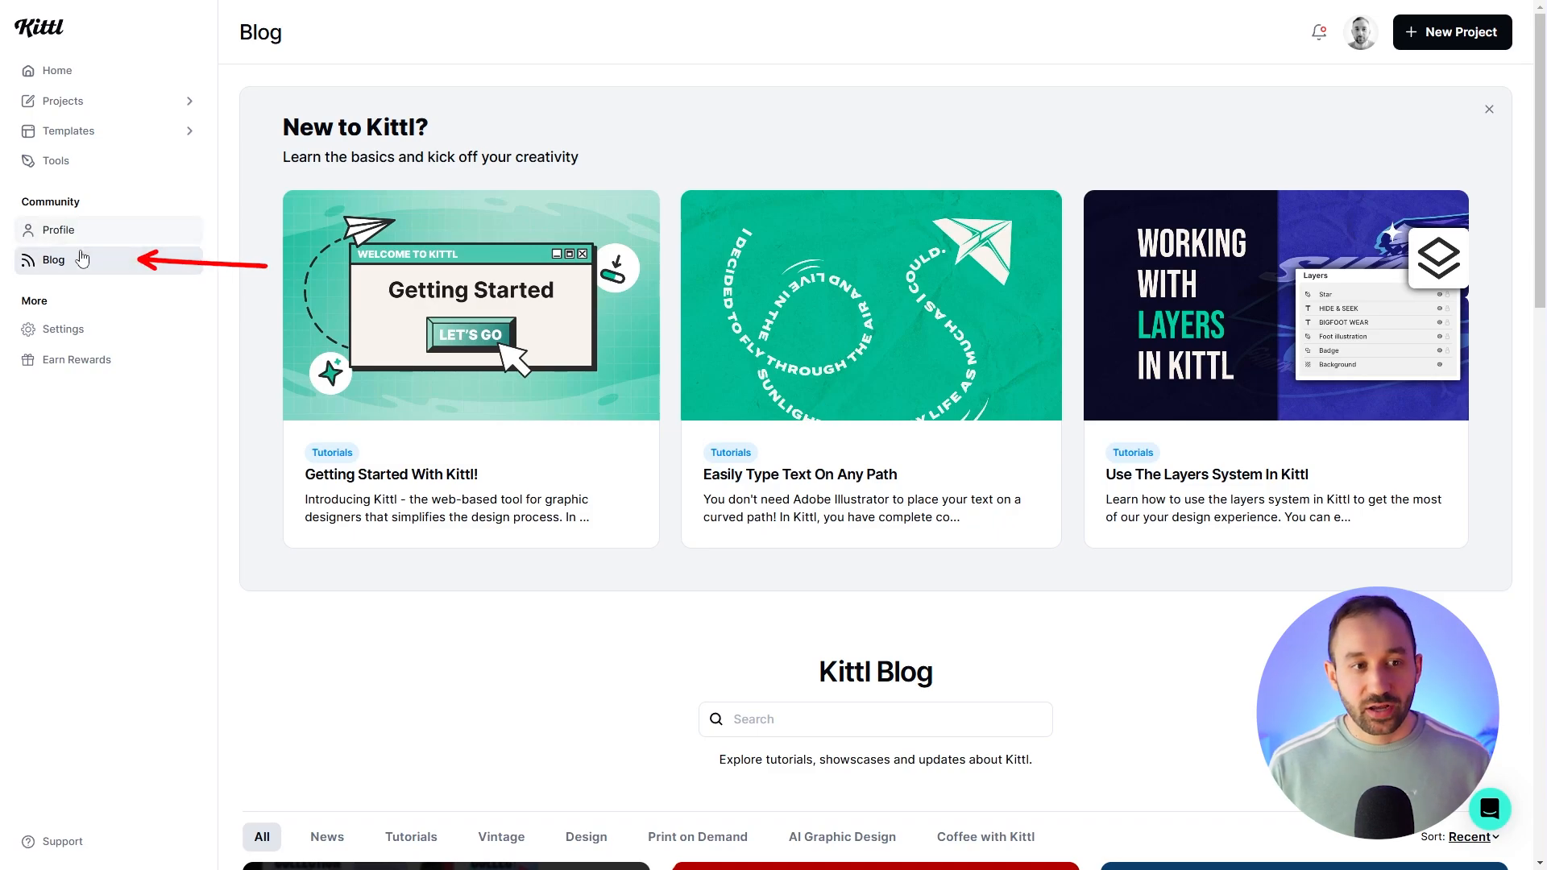
Step: Browse the recent posts on the Kittl Blog page down to the AI Image Restyle article
scroll(847, 711, down, 10)
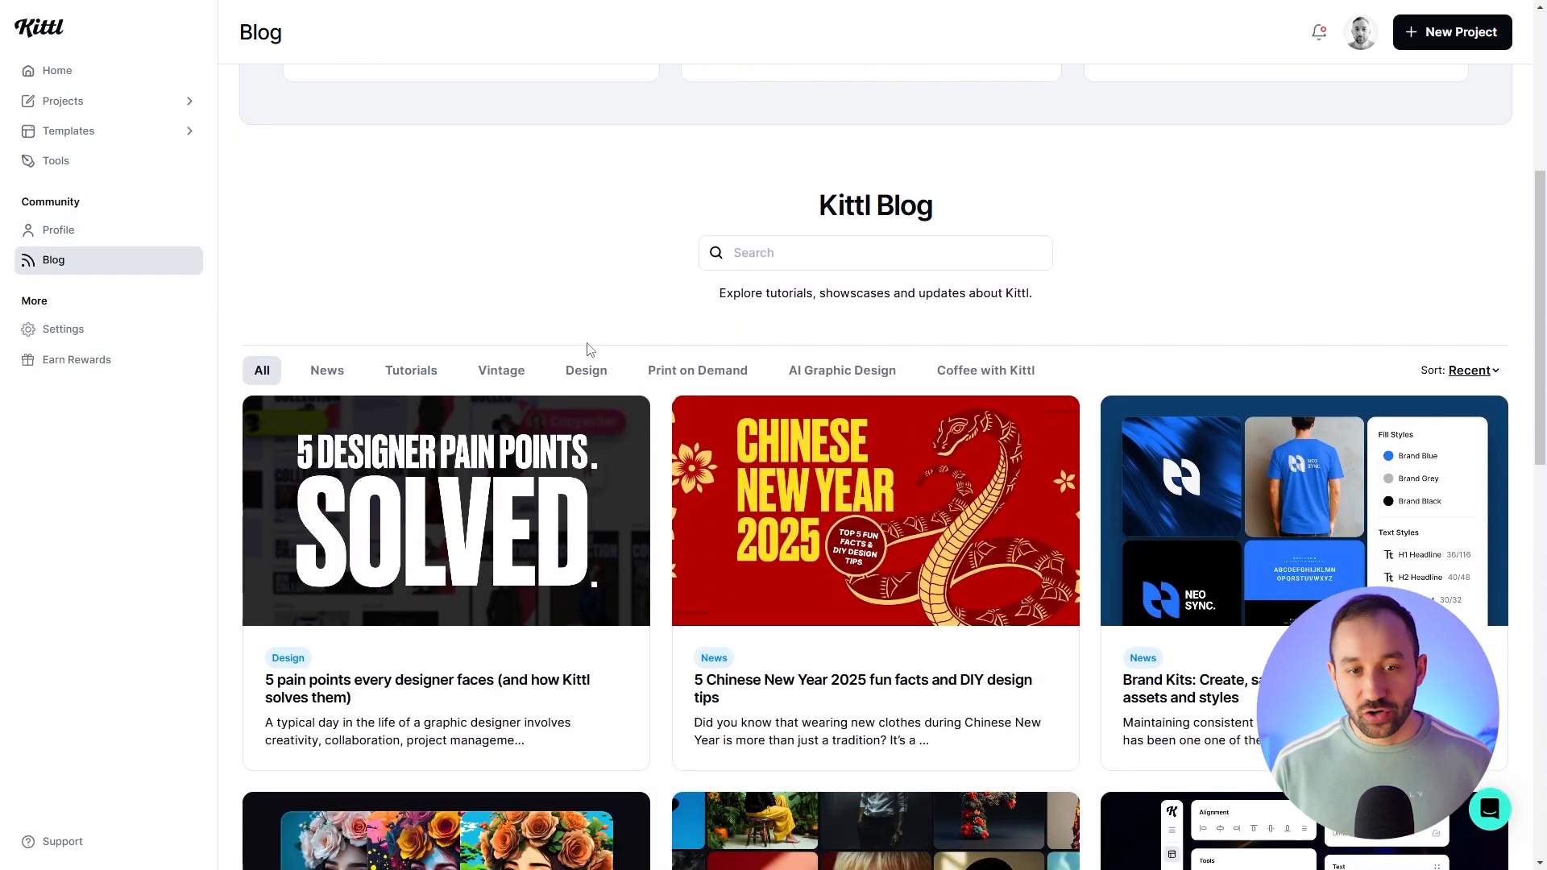
scroll(1074, 373, up, 2)
scroll(1139, 397, down, 3)
scroll(679, 411, down, 1)
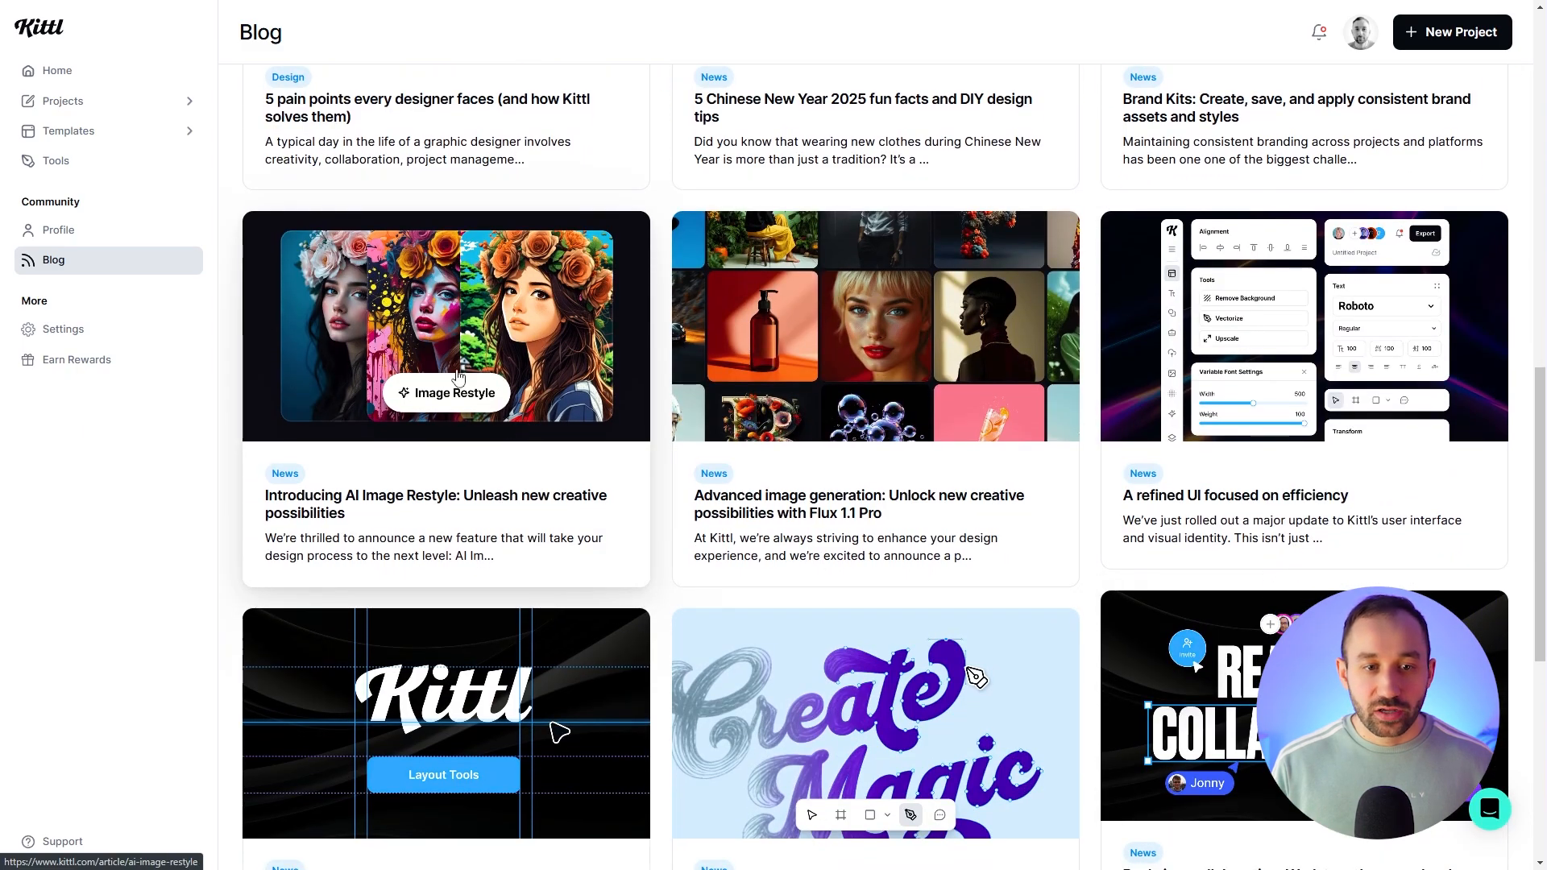
Step: Open the Introducing AI Image Restyle article, skim its sections and return to the blog overview
click(359, 412)
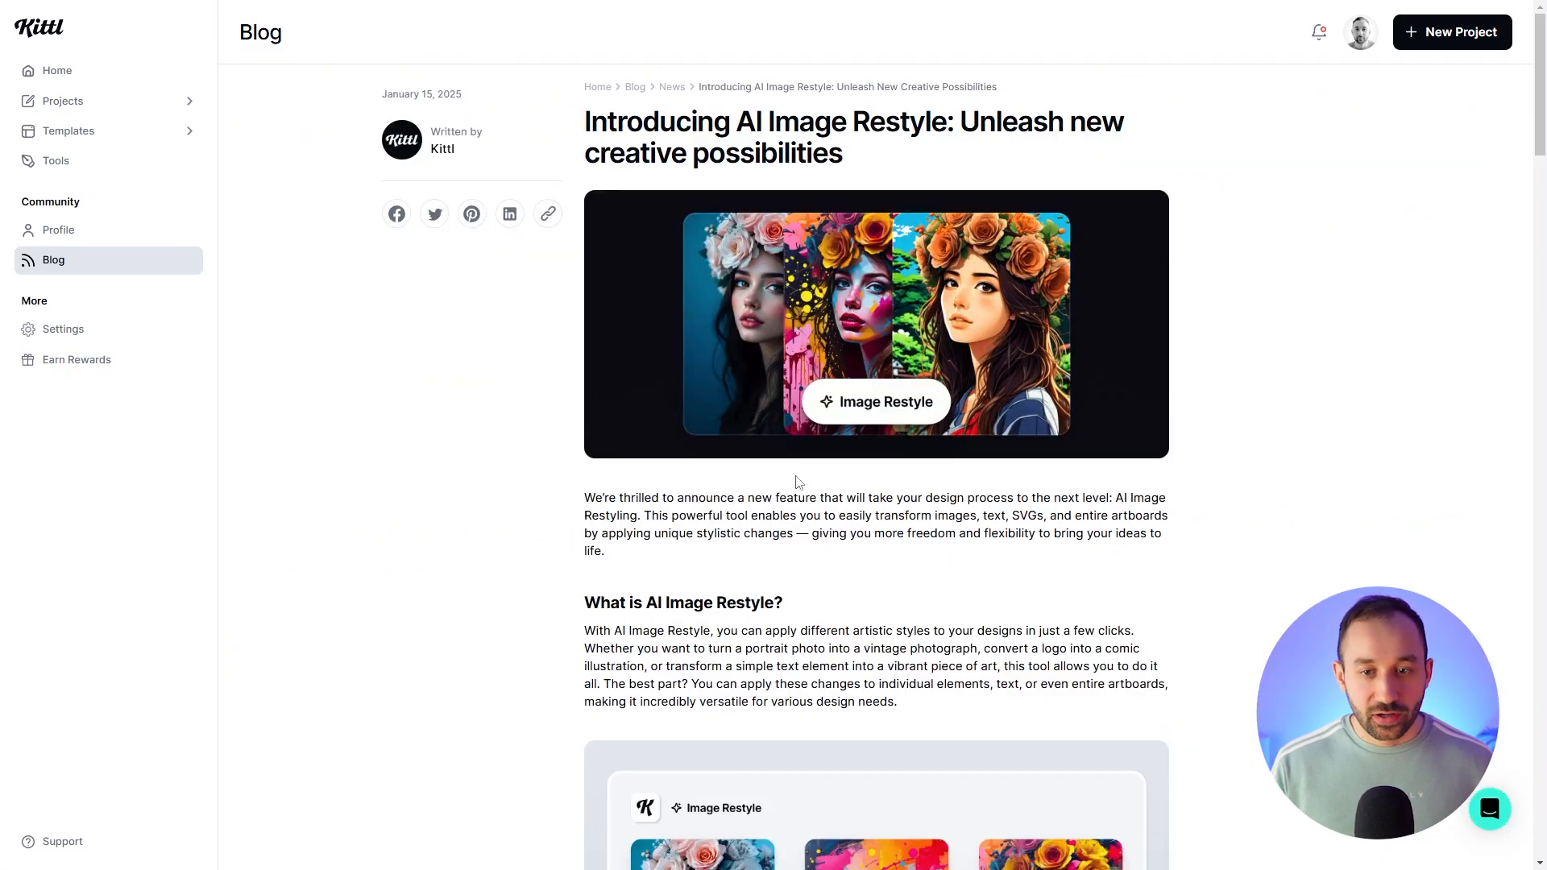
scroll(759, 383, down, 19)
scroll(759, 383, down, 10)
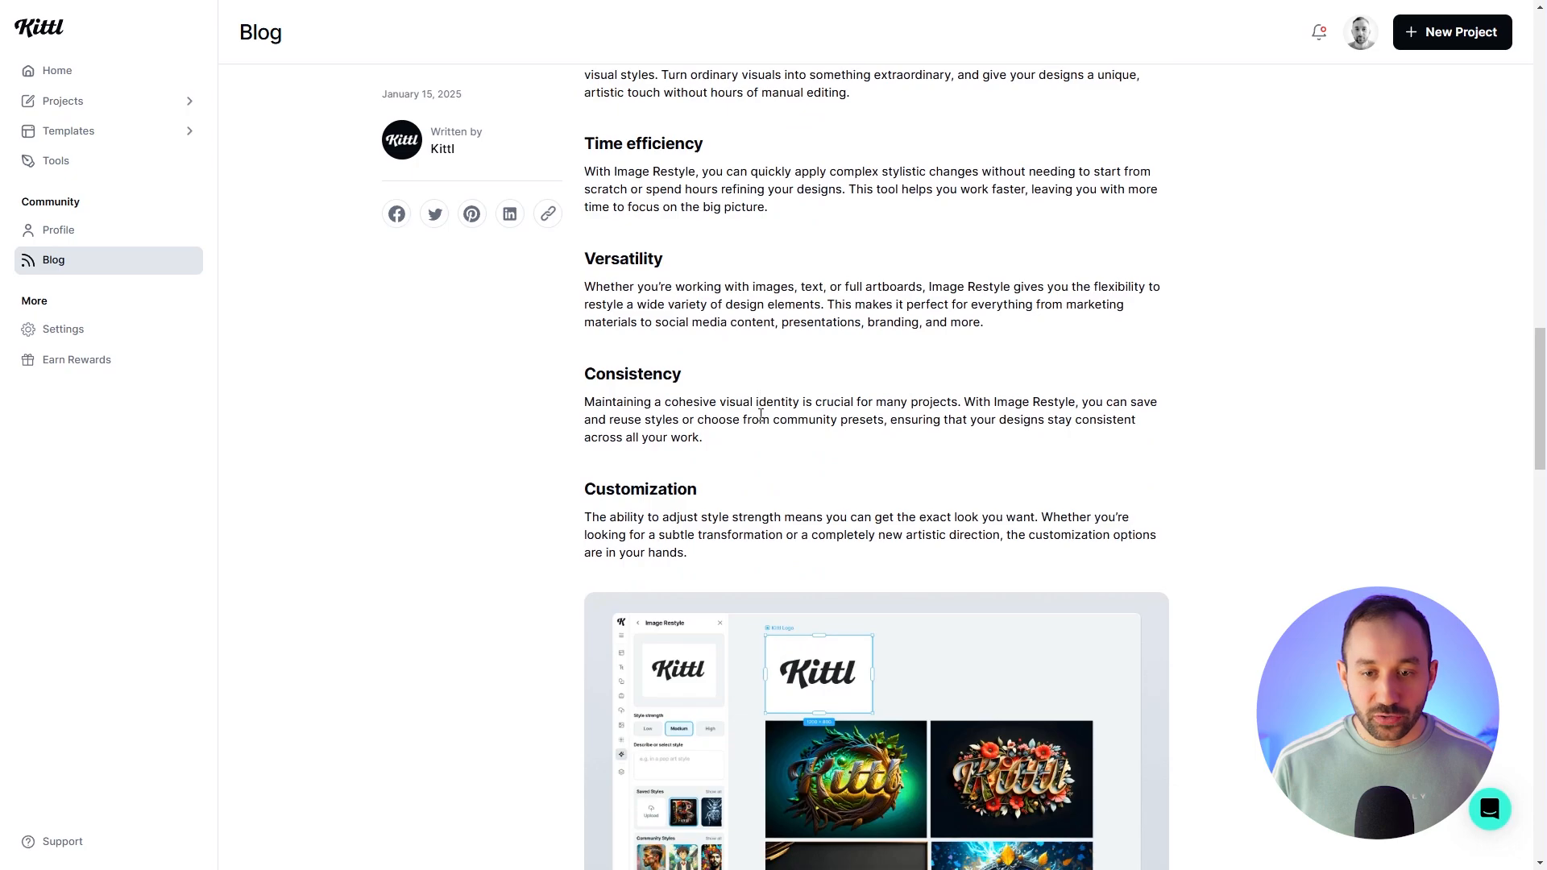
key(alt+Left)
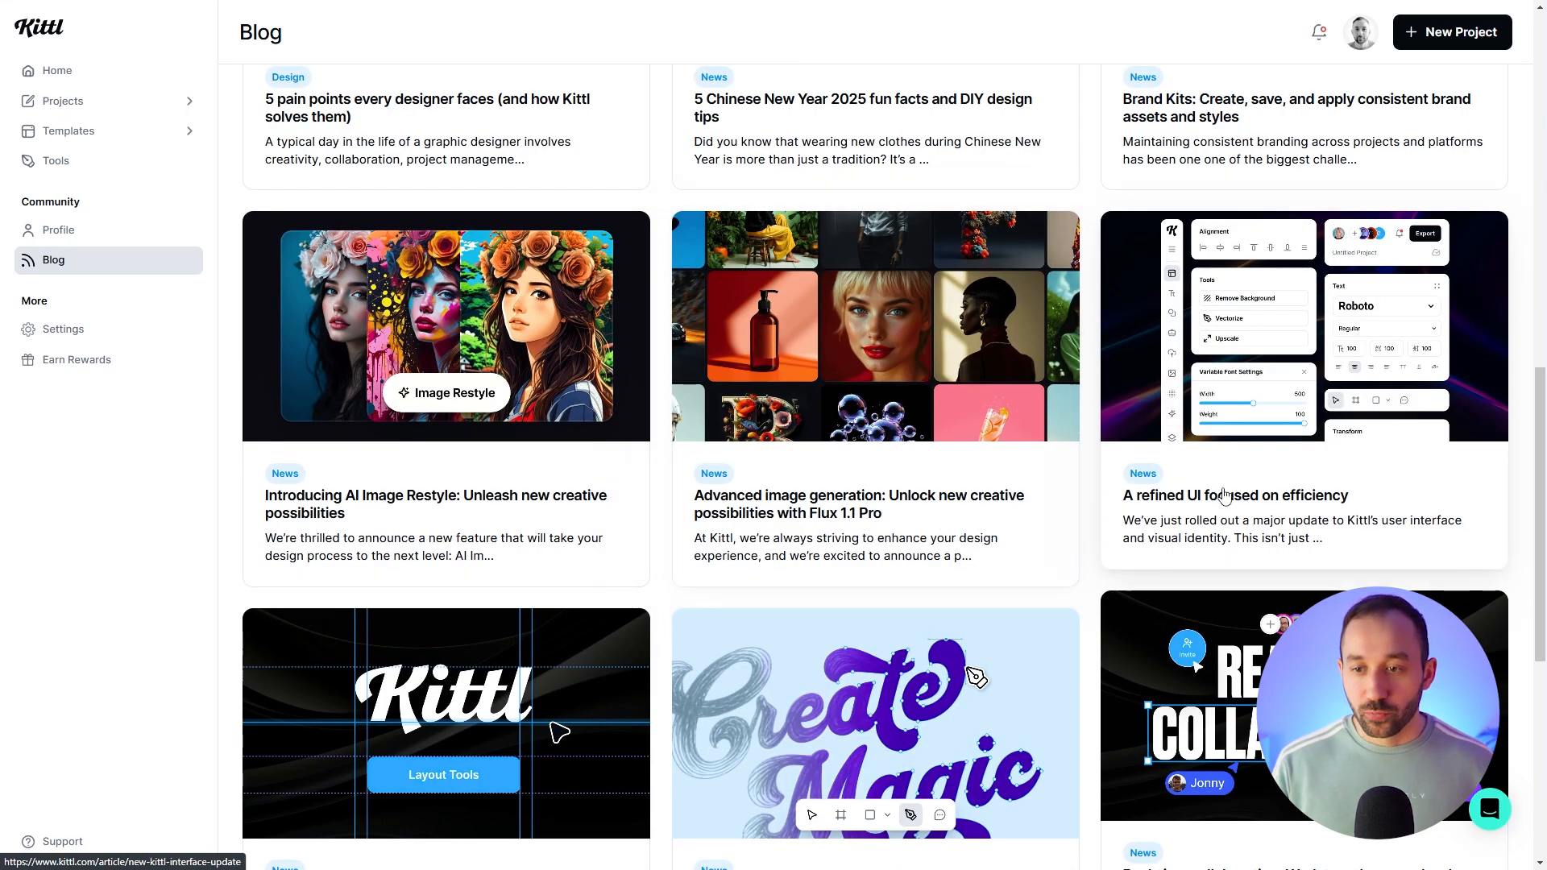
Step: Browse further news posts, open the Real-time collaboration article and read its how-it-works instructions
scroll(1243, 525, down, 1)
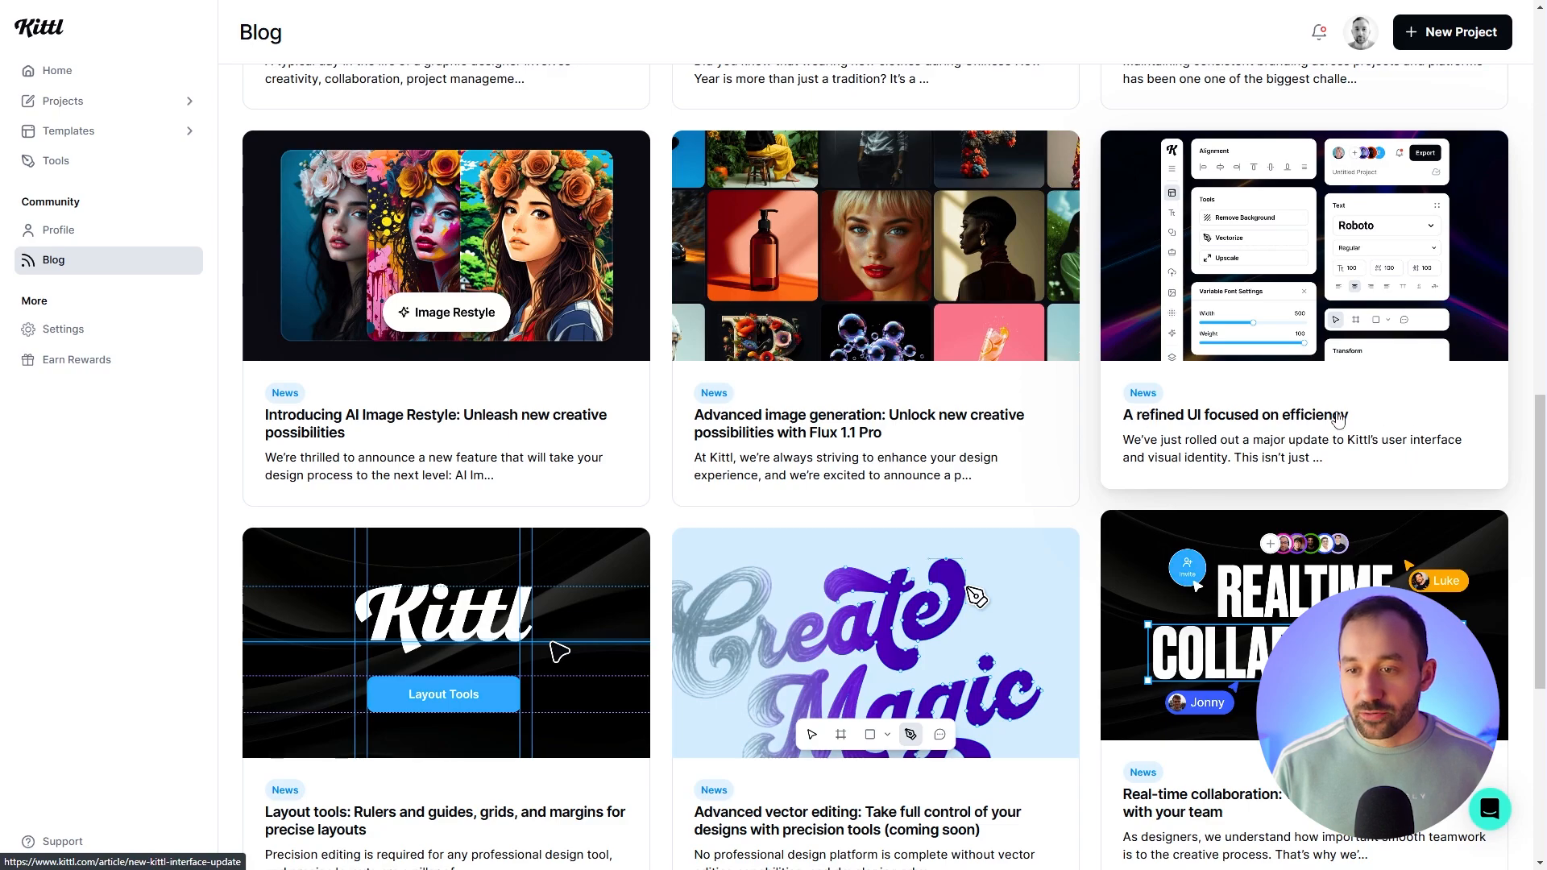
scroll(1337, 419, down, 4)
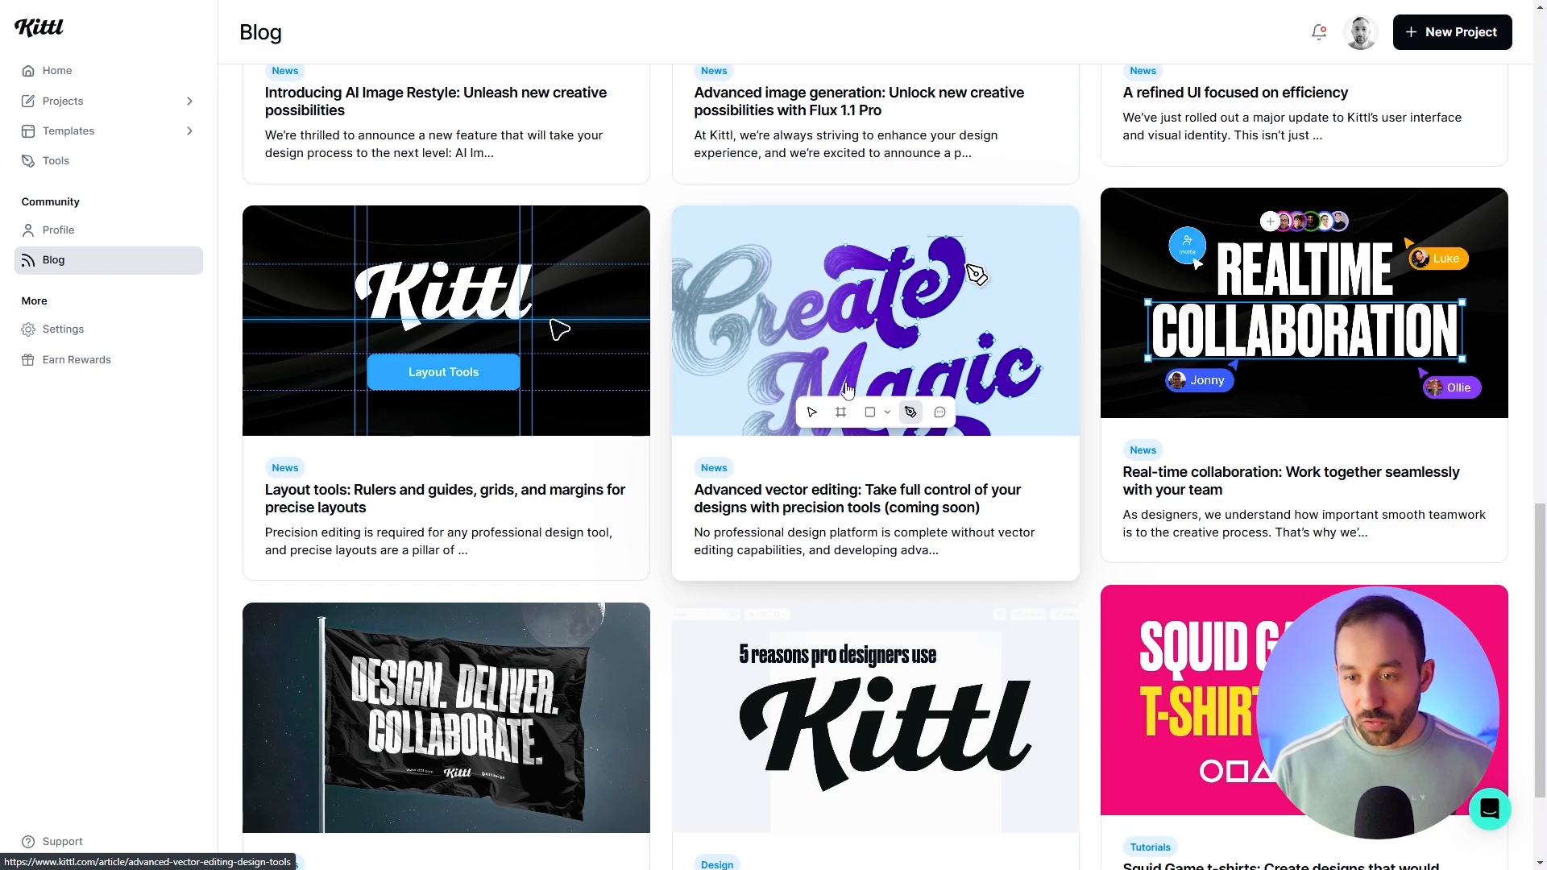
scroll(1313, 275, down, 1)
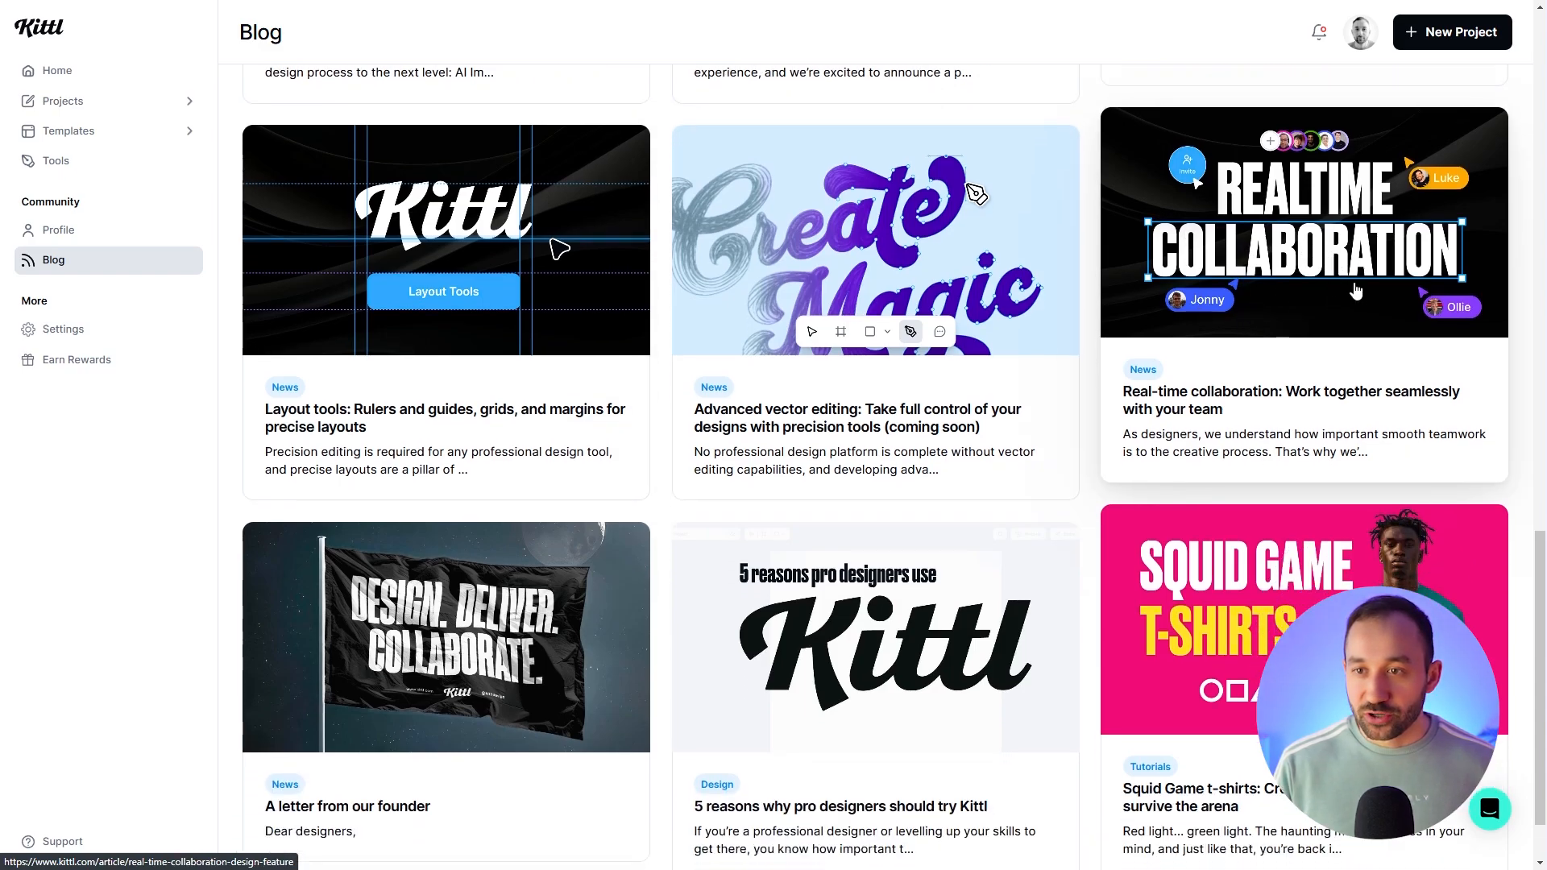
scroll(1355, 291, up, 1)
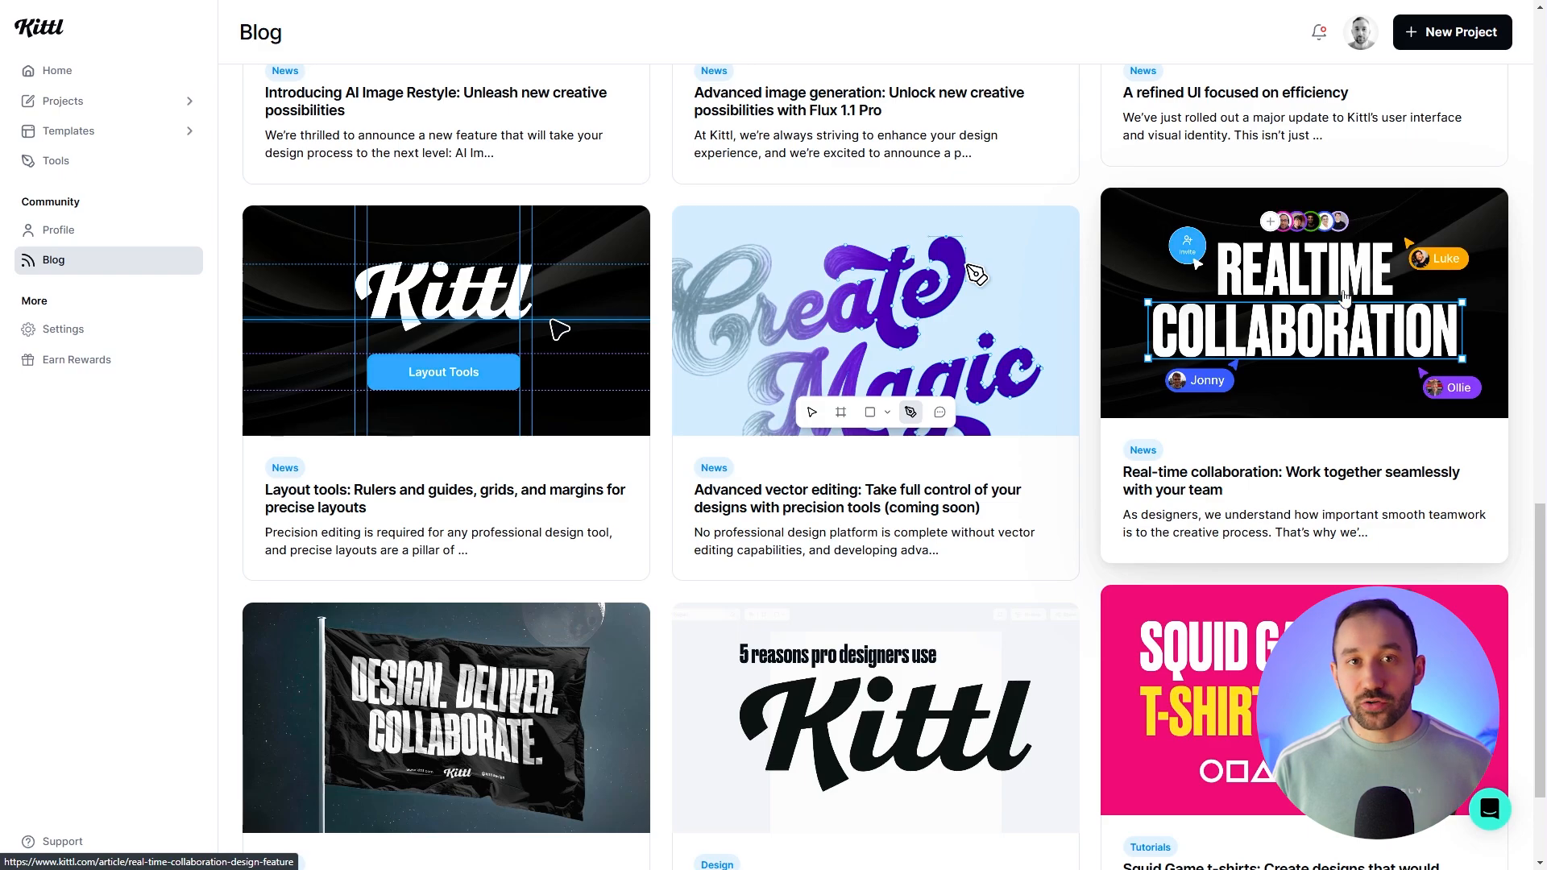
click(1283, 321)
scroll(1184, 558, down, 5)
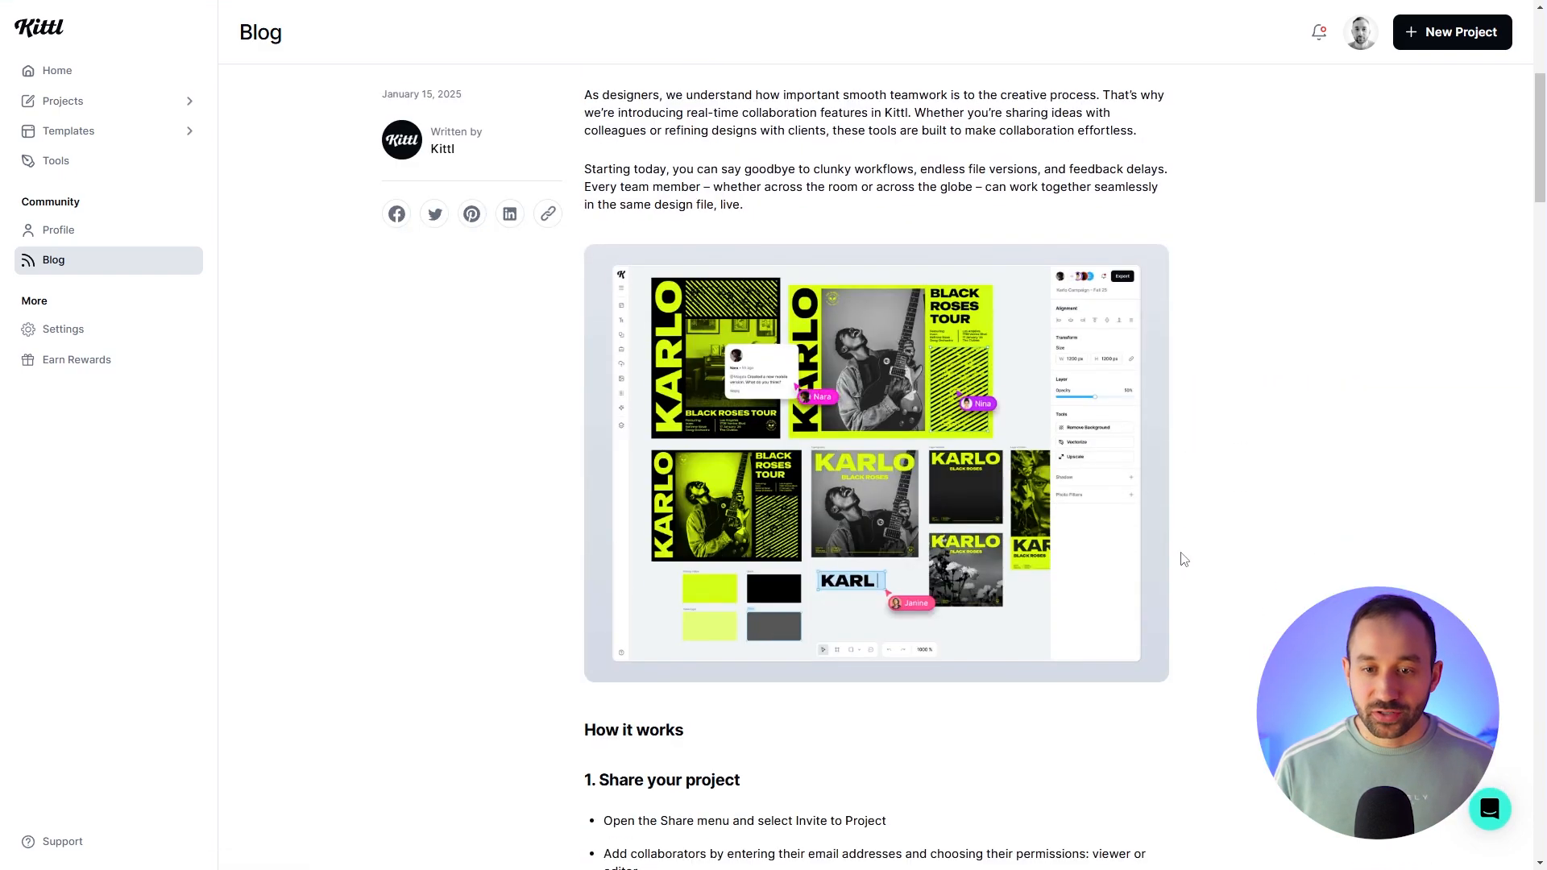
scroll(683, 412, down, 15)
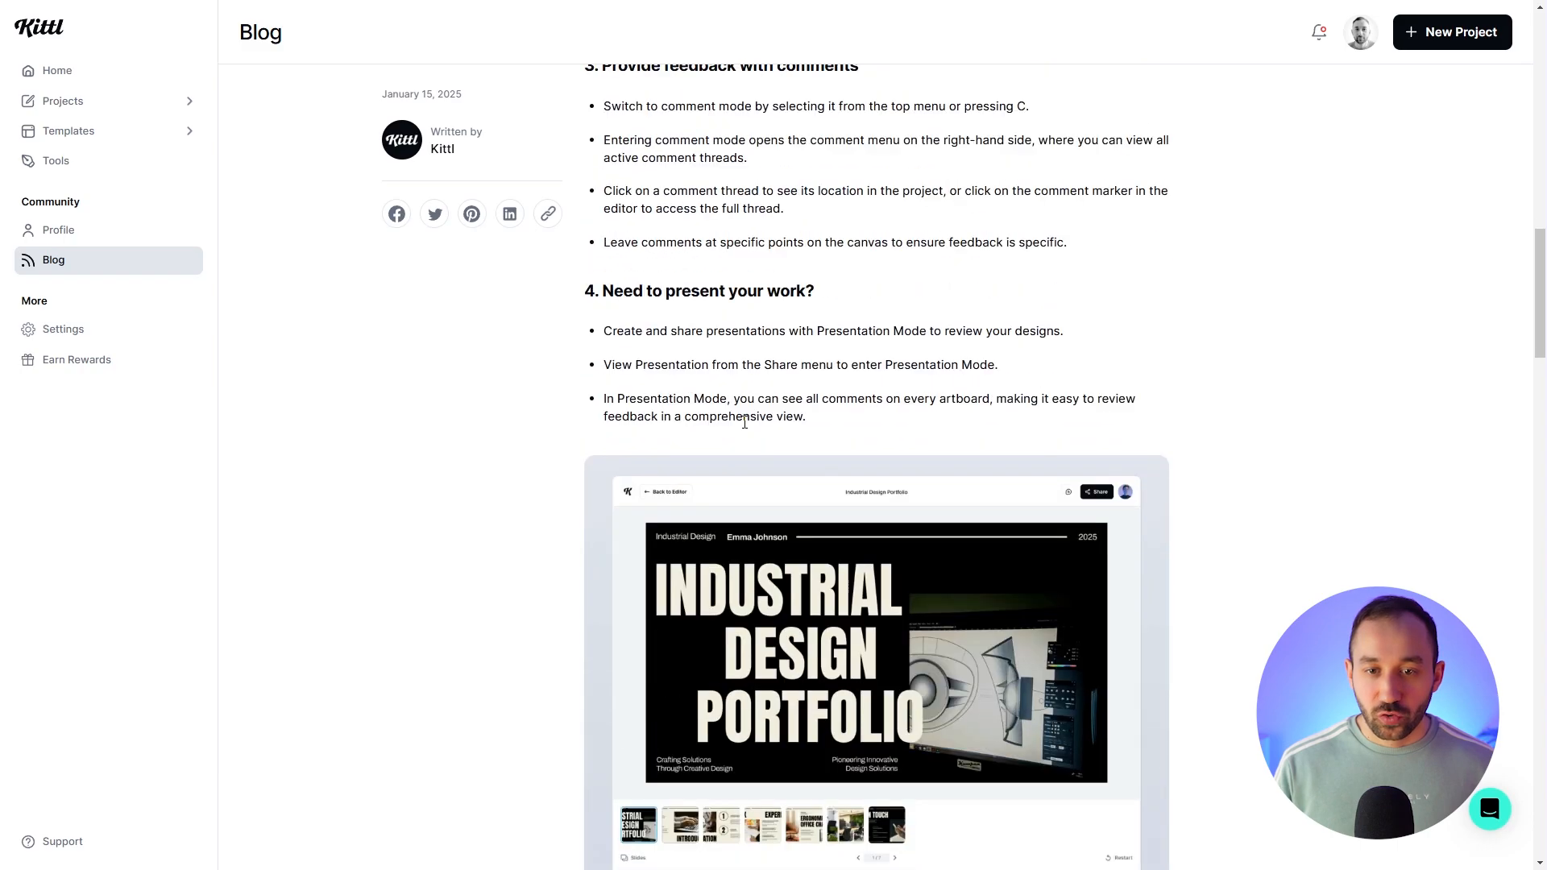